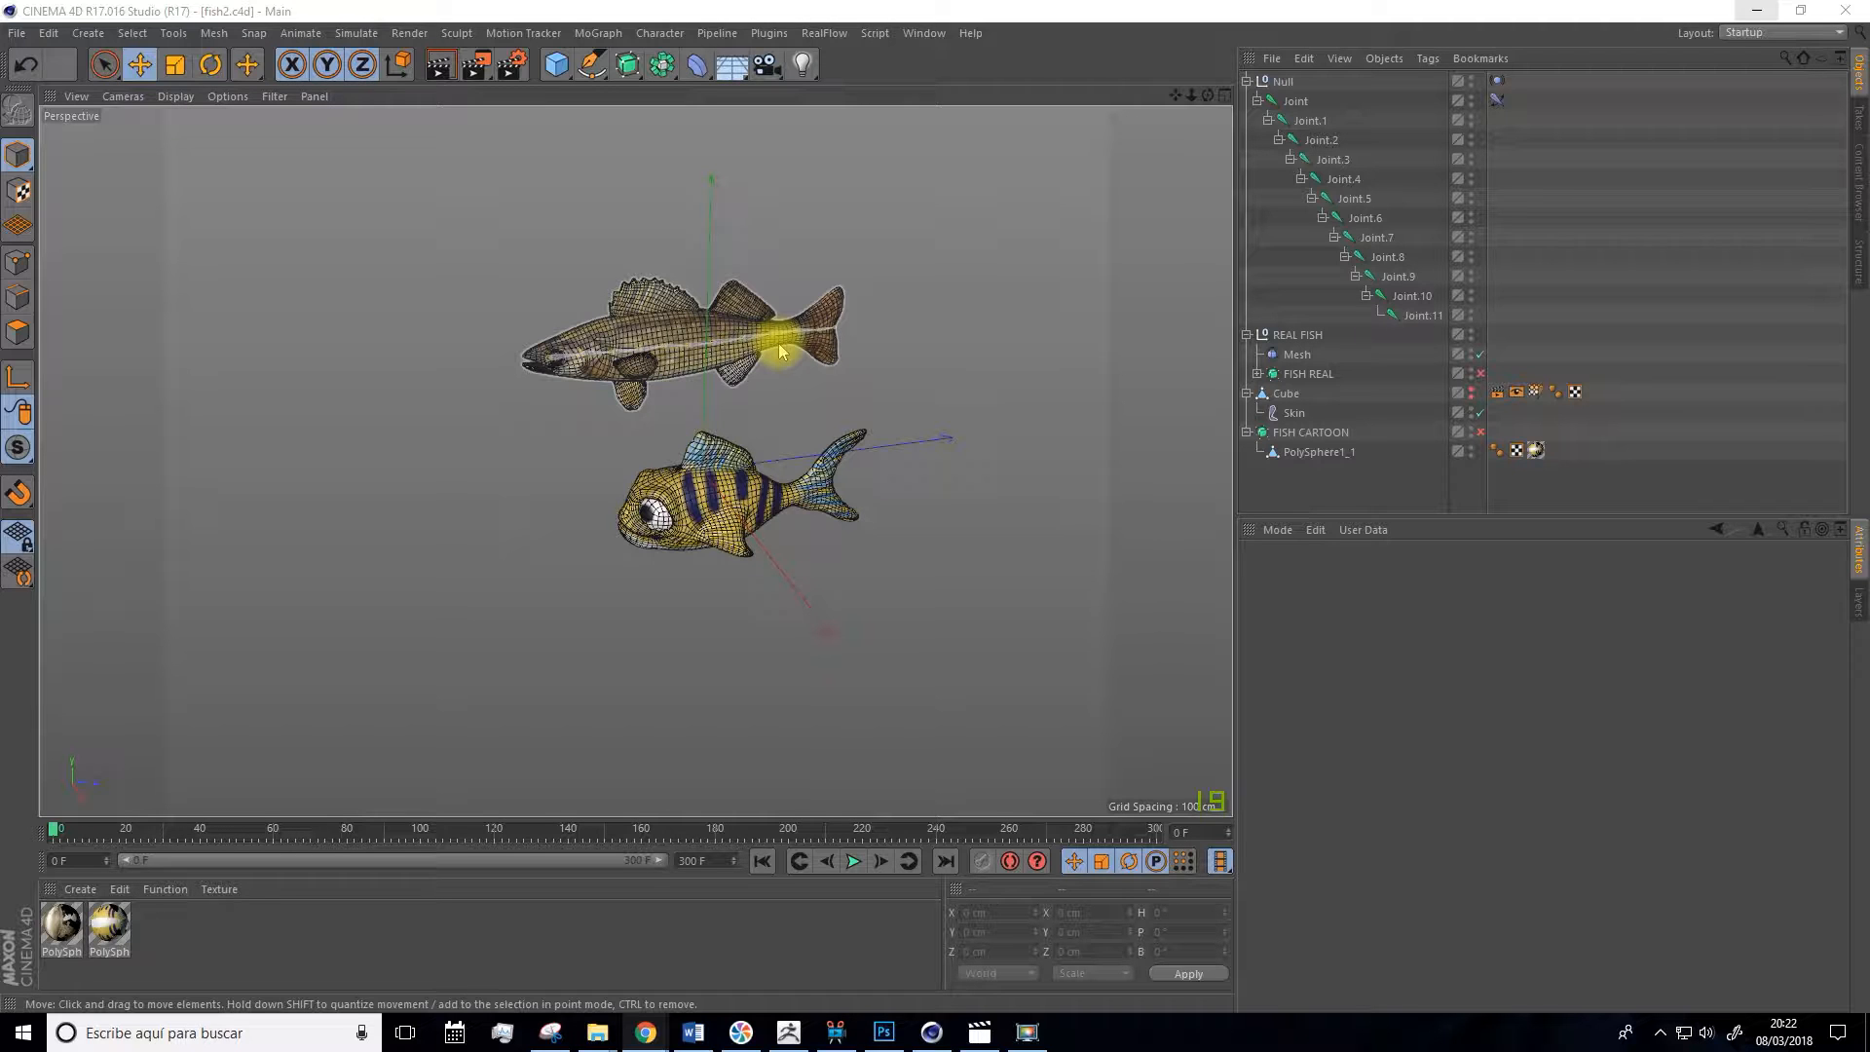
Rename the null holding the joint chain as joints and collapse the joints and REAL FISH hierarchies.
click(1278, 83)
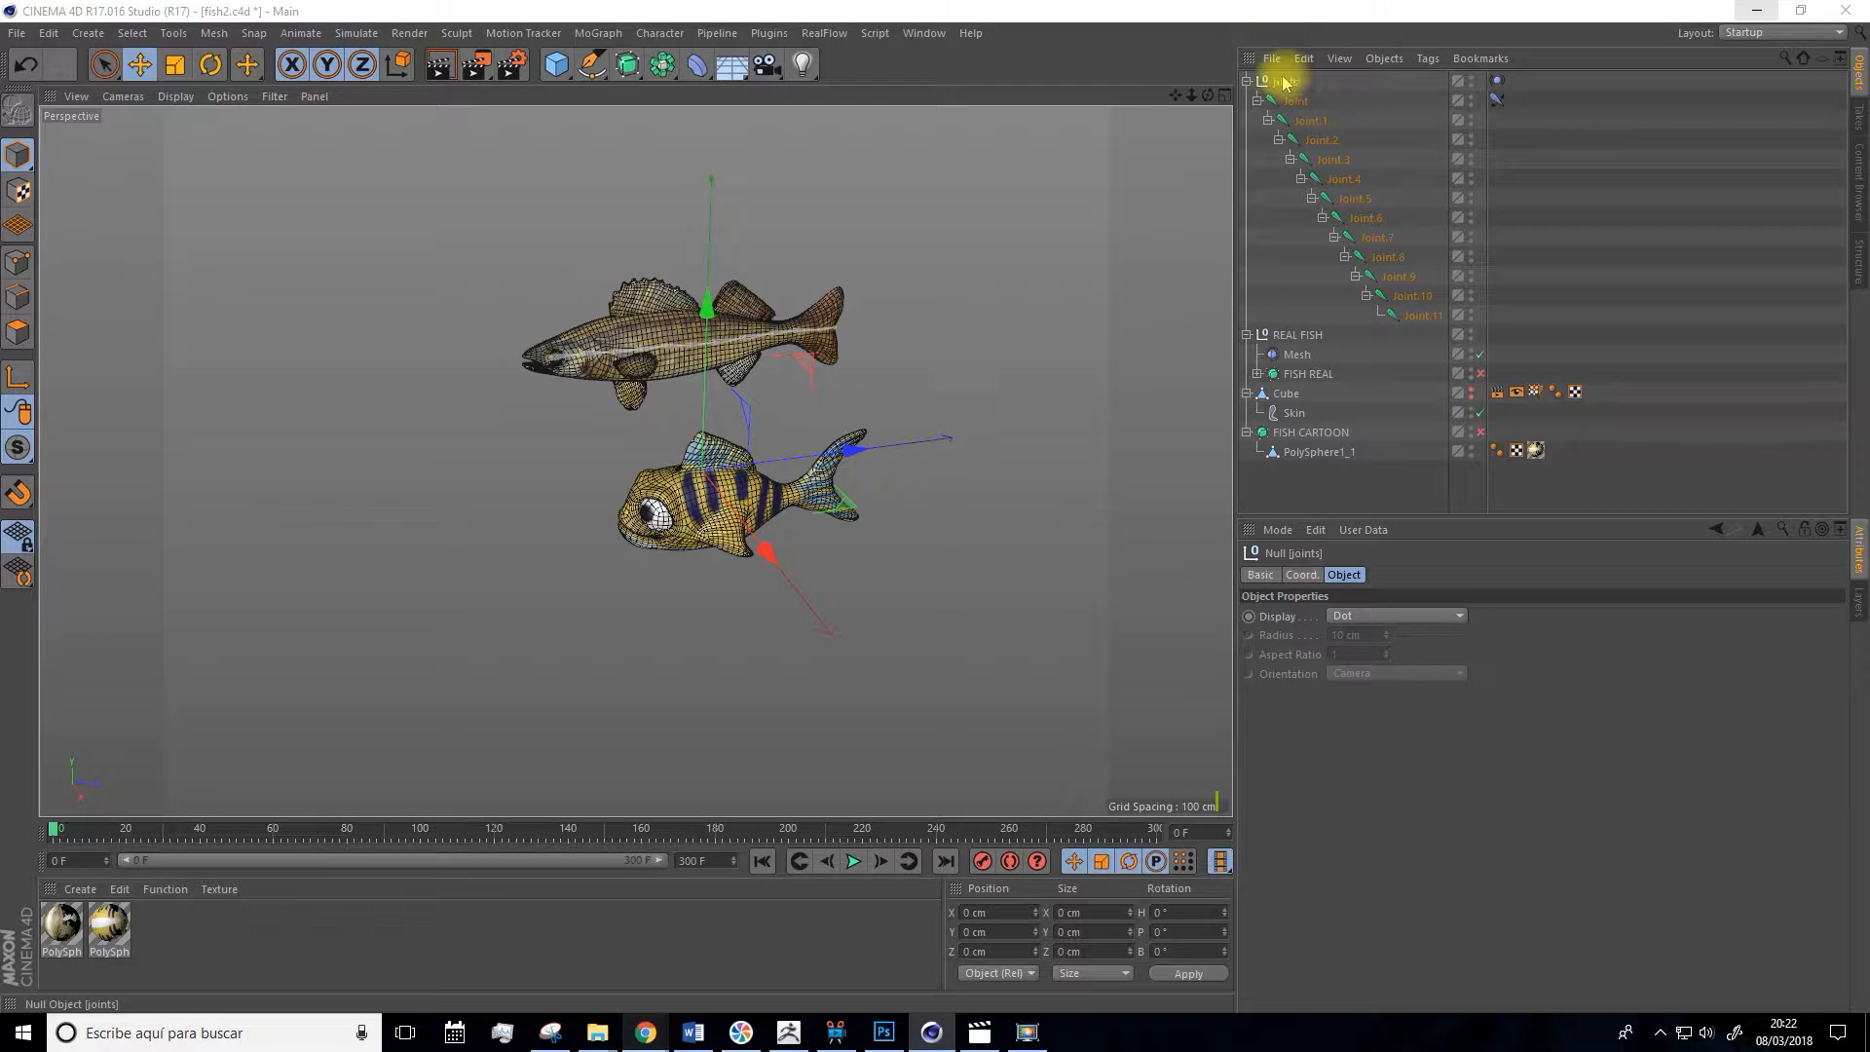
click(1248, 82)
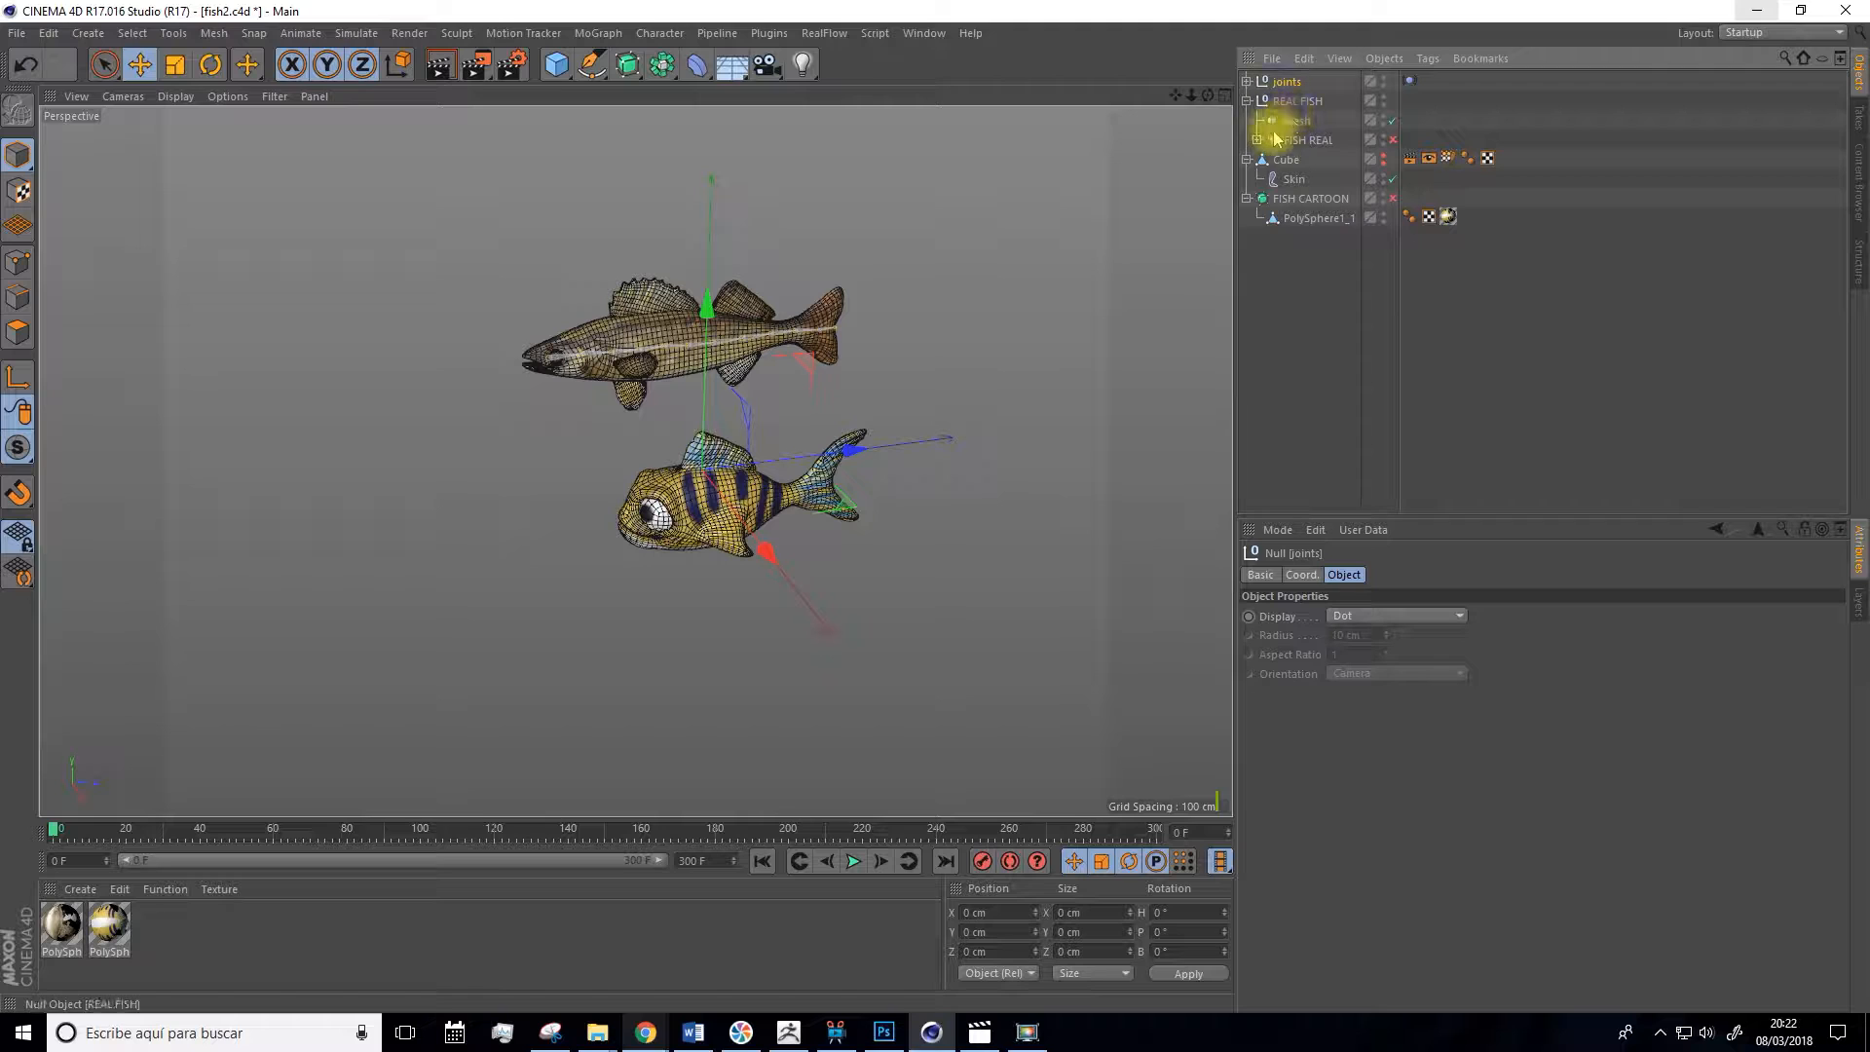
click(1248, 101)
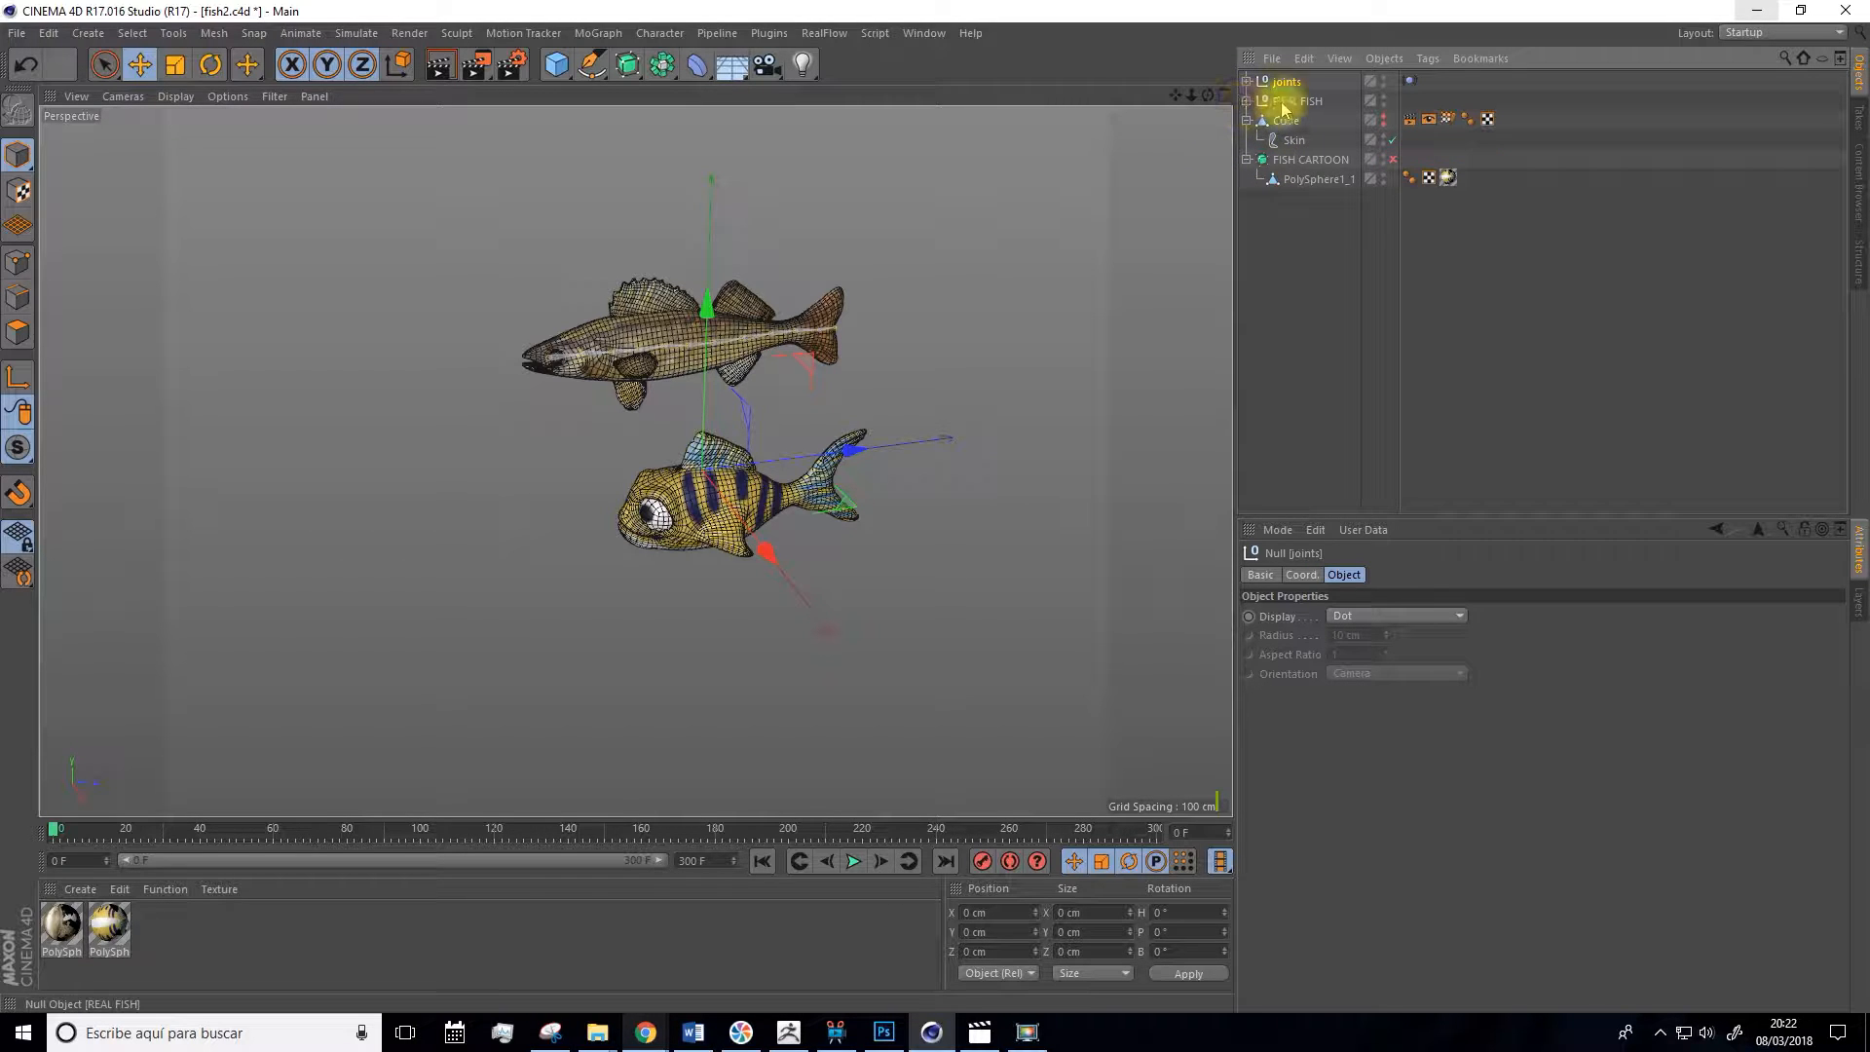
Collapse the Cube hierarchy and group joints, REAL FISH and Cube together under a new null.
click(1298, 101)
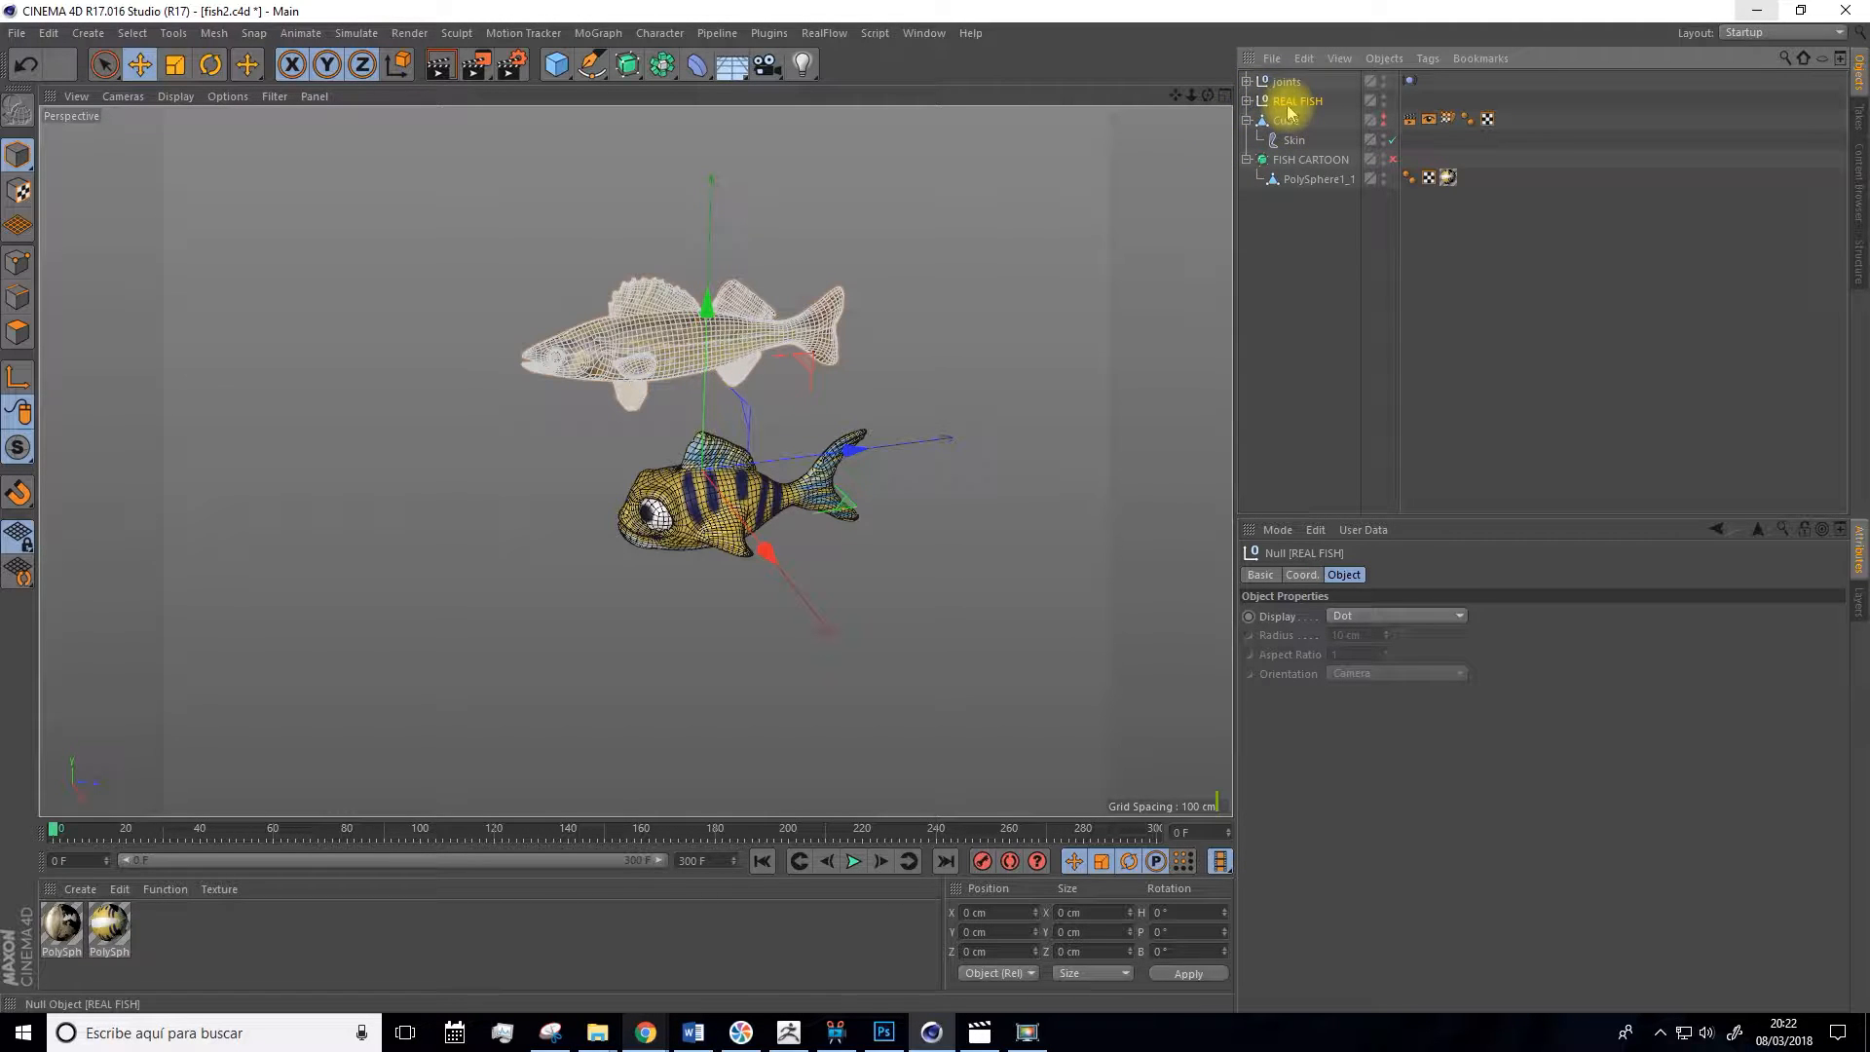
click(1247, 121)
click(1284, 120)
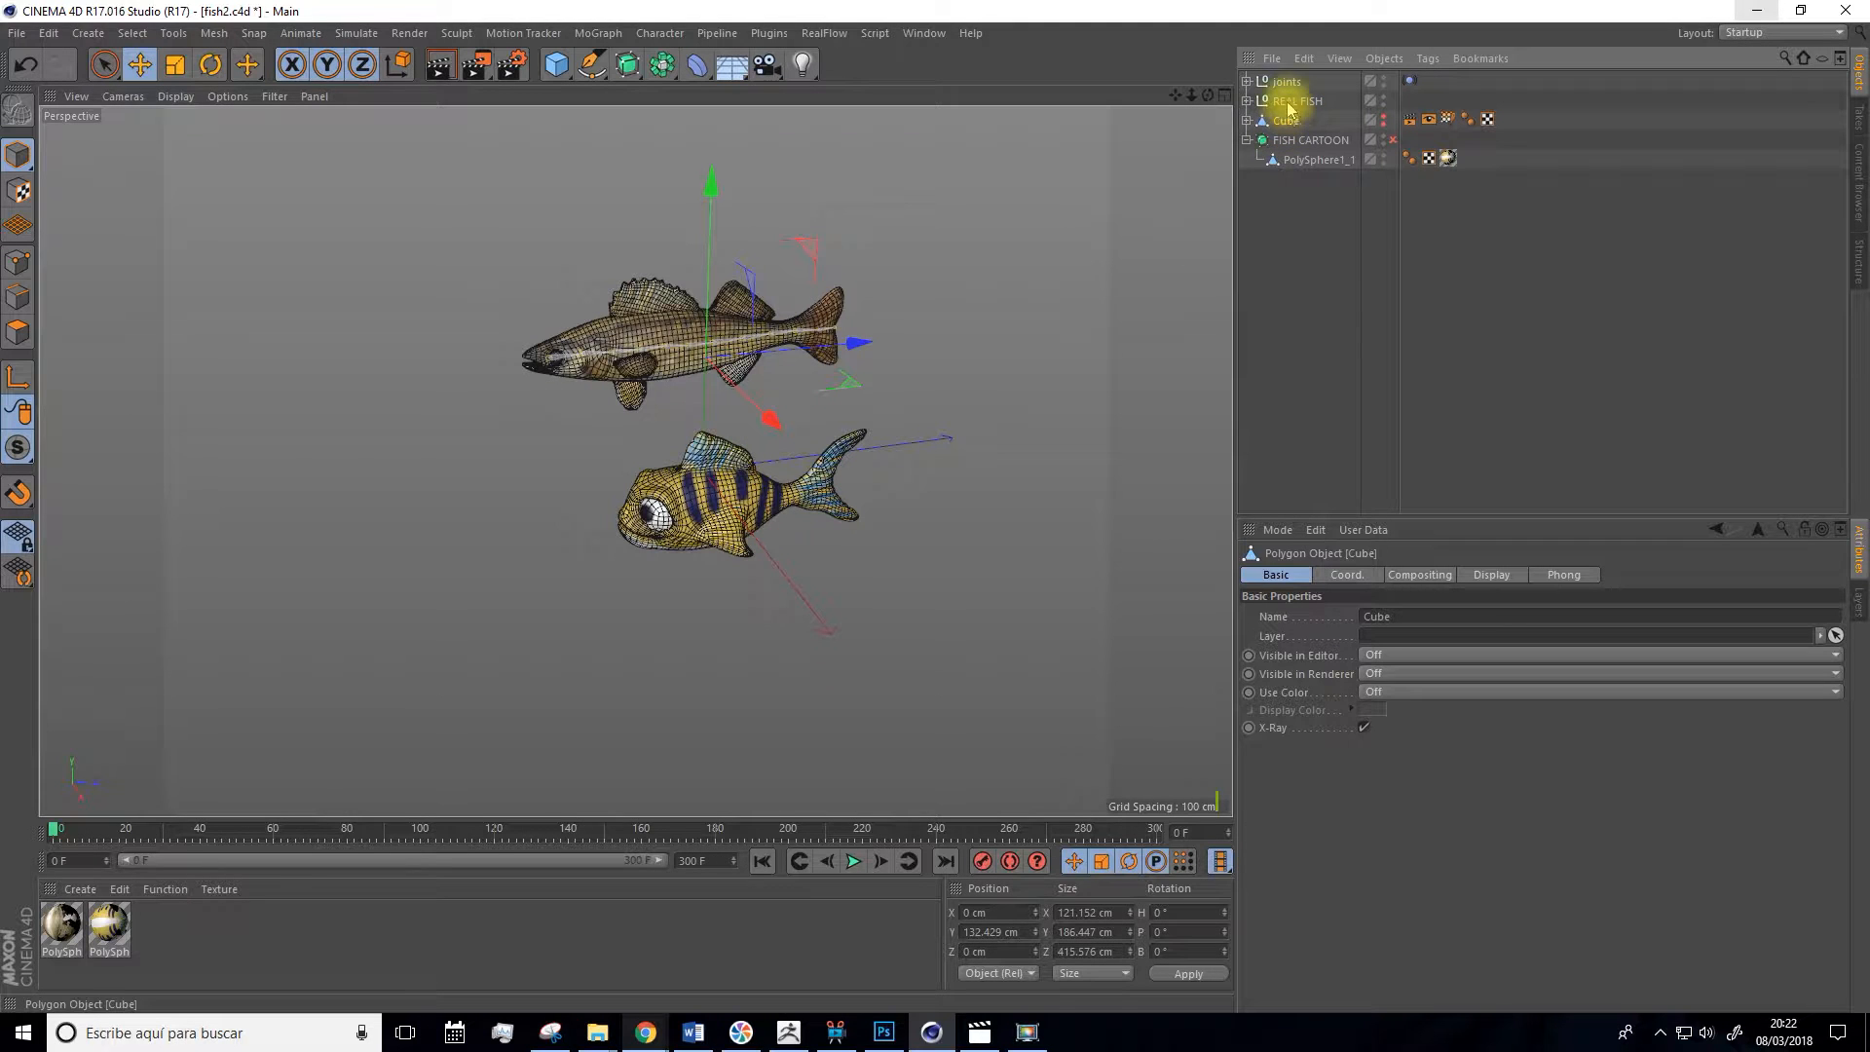
shift+click(1286, 82)
right_click(1287, 84)
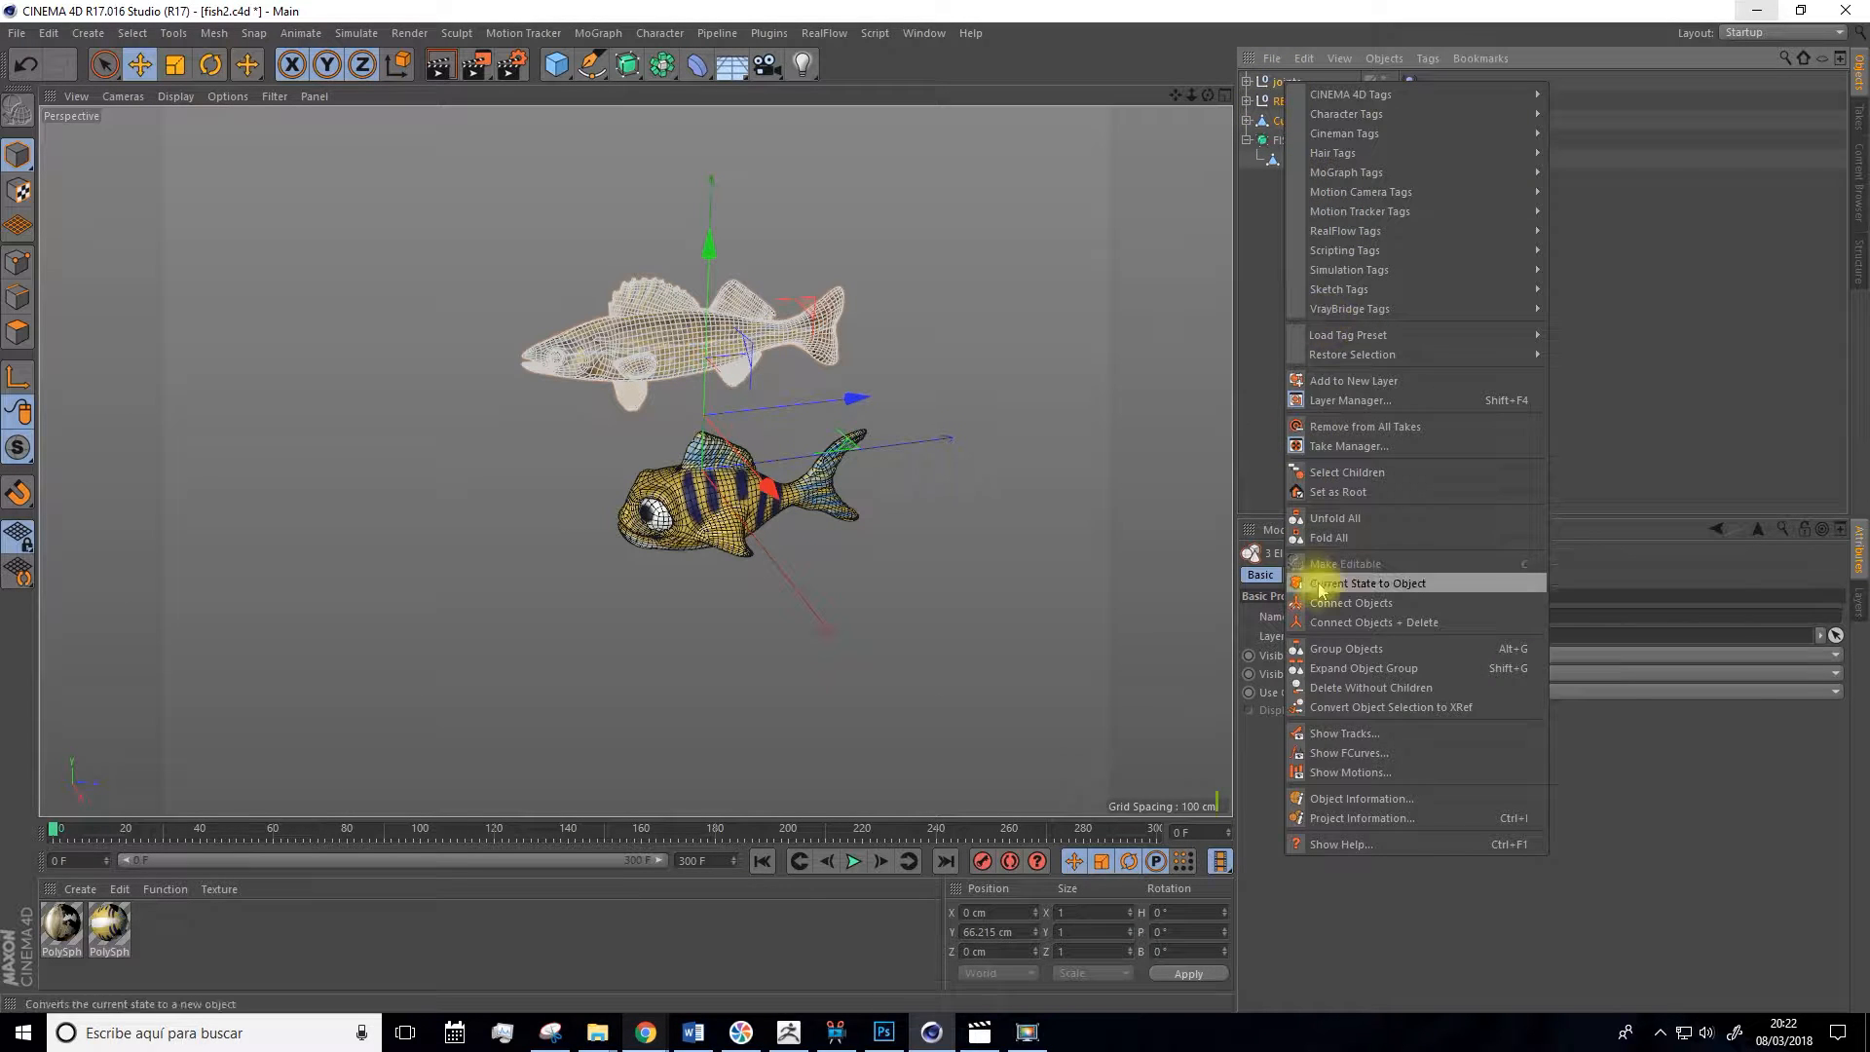
click(1334, 650)
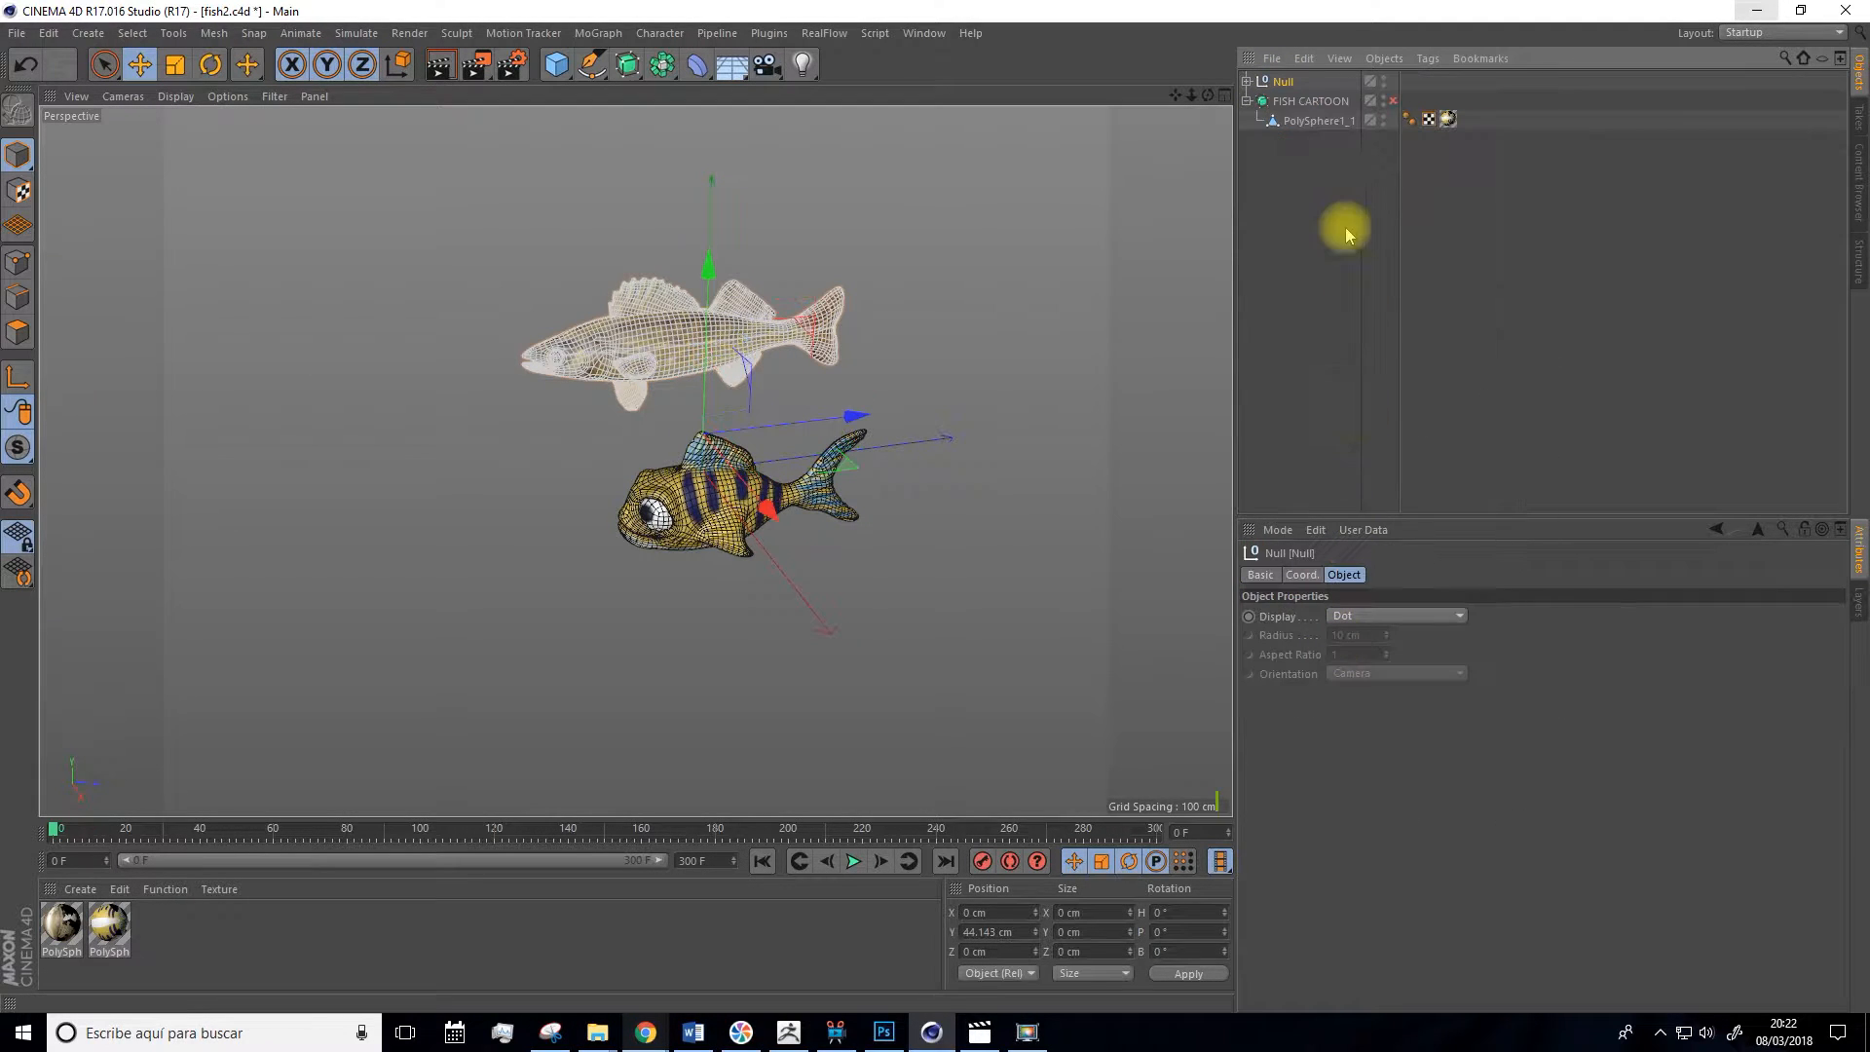
Rename the new group as Model 1 and hide it in the viewport.
double_click(1285, 81)
text(Model 1)
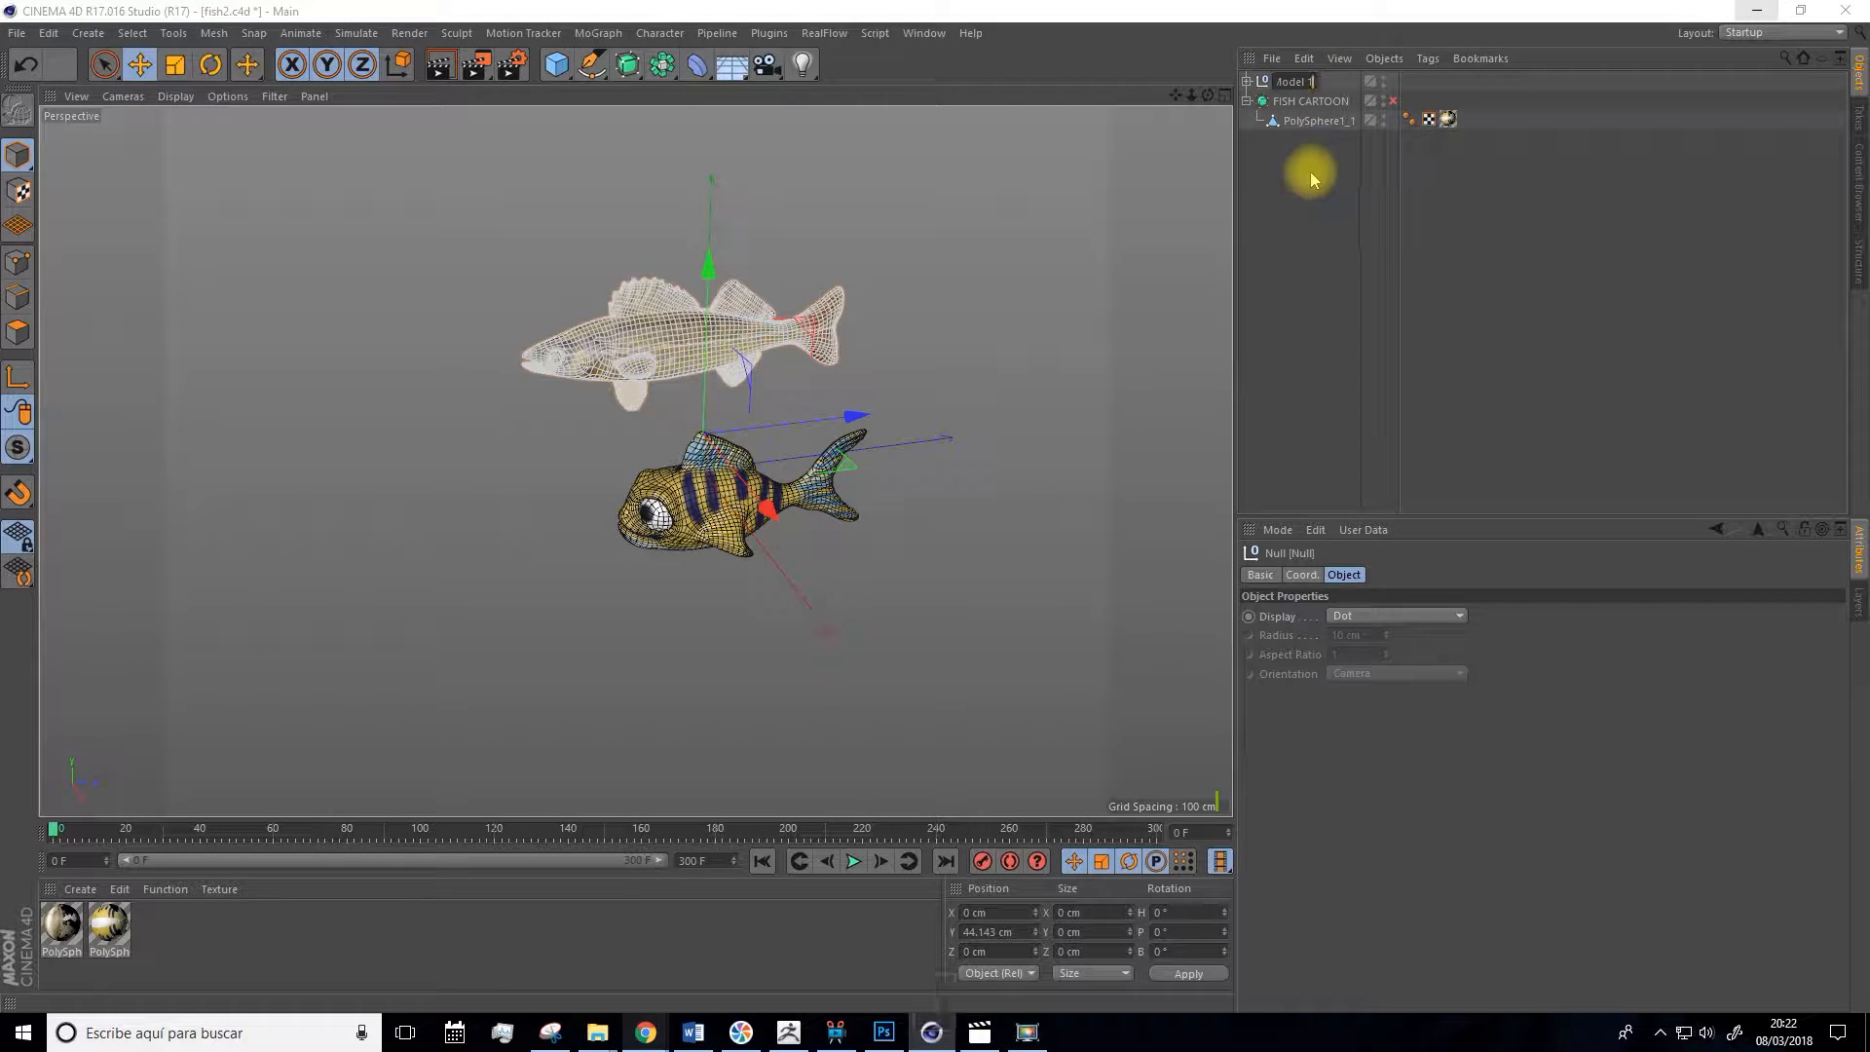
key(Return)
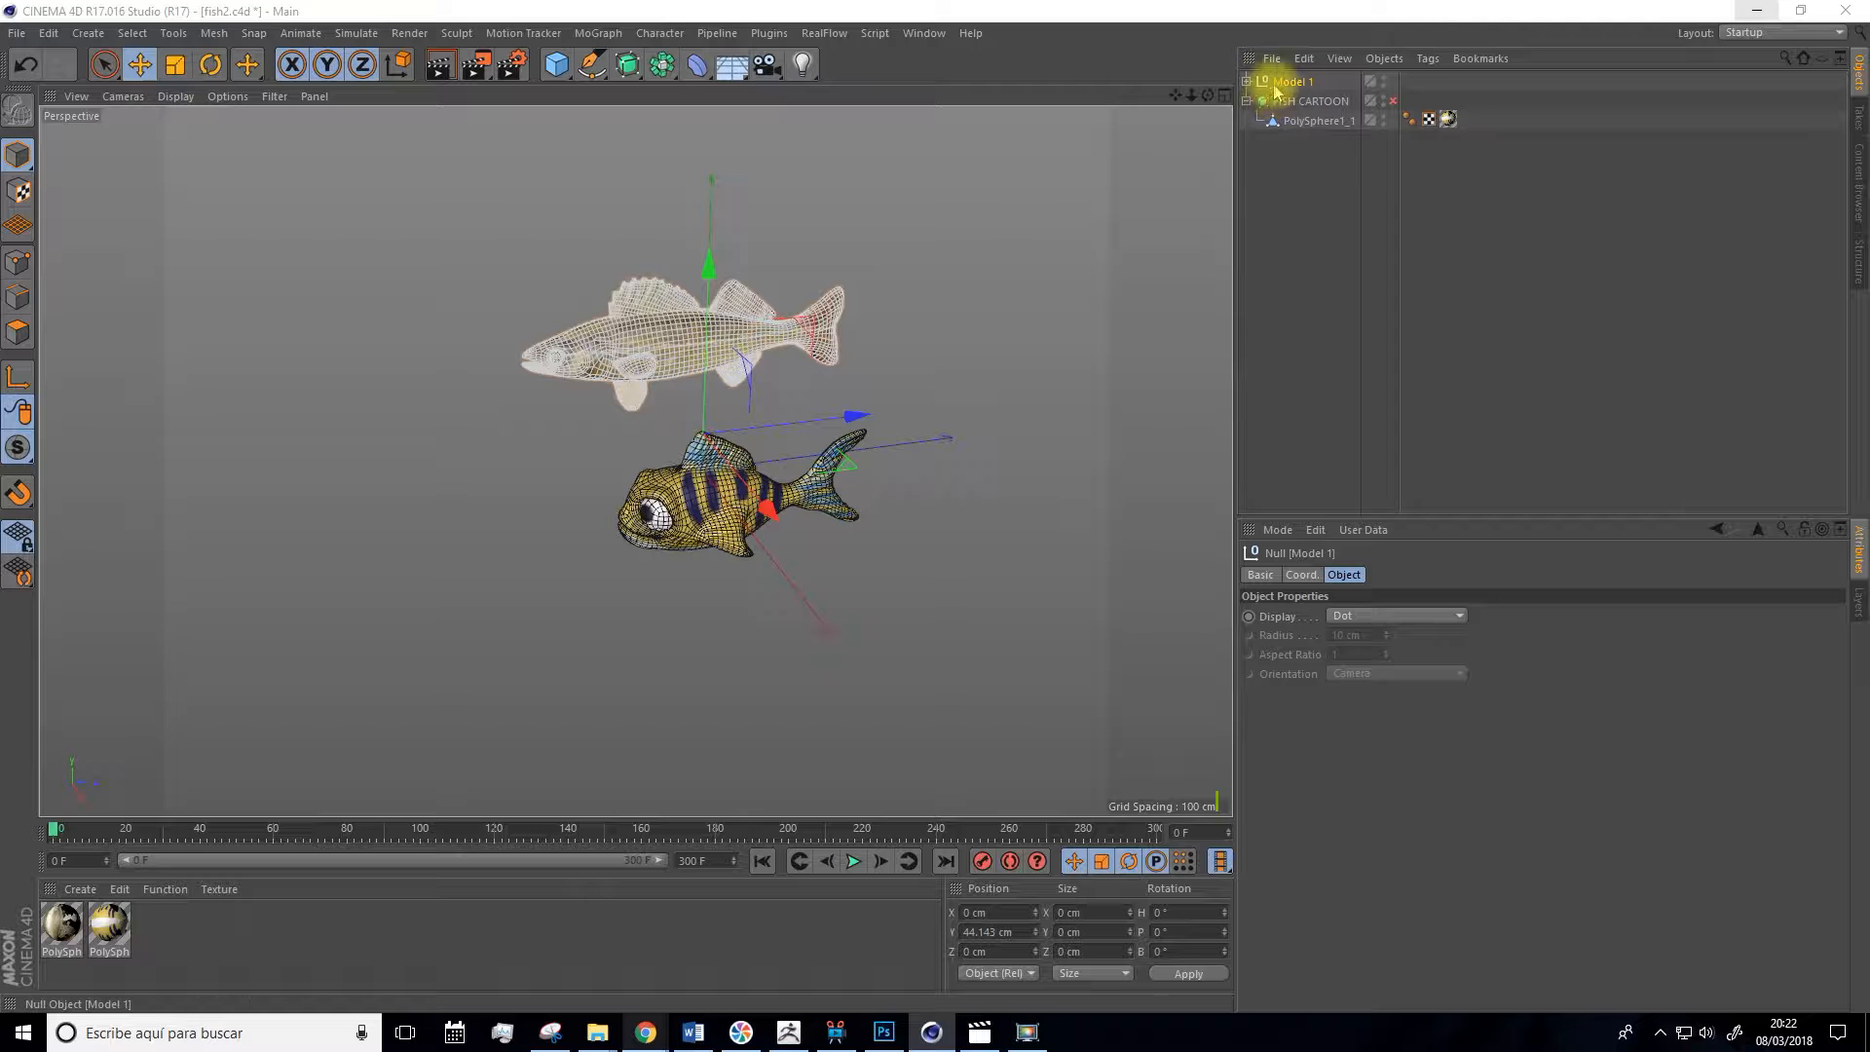
click(1383, 78)
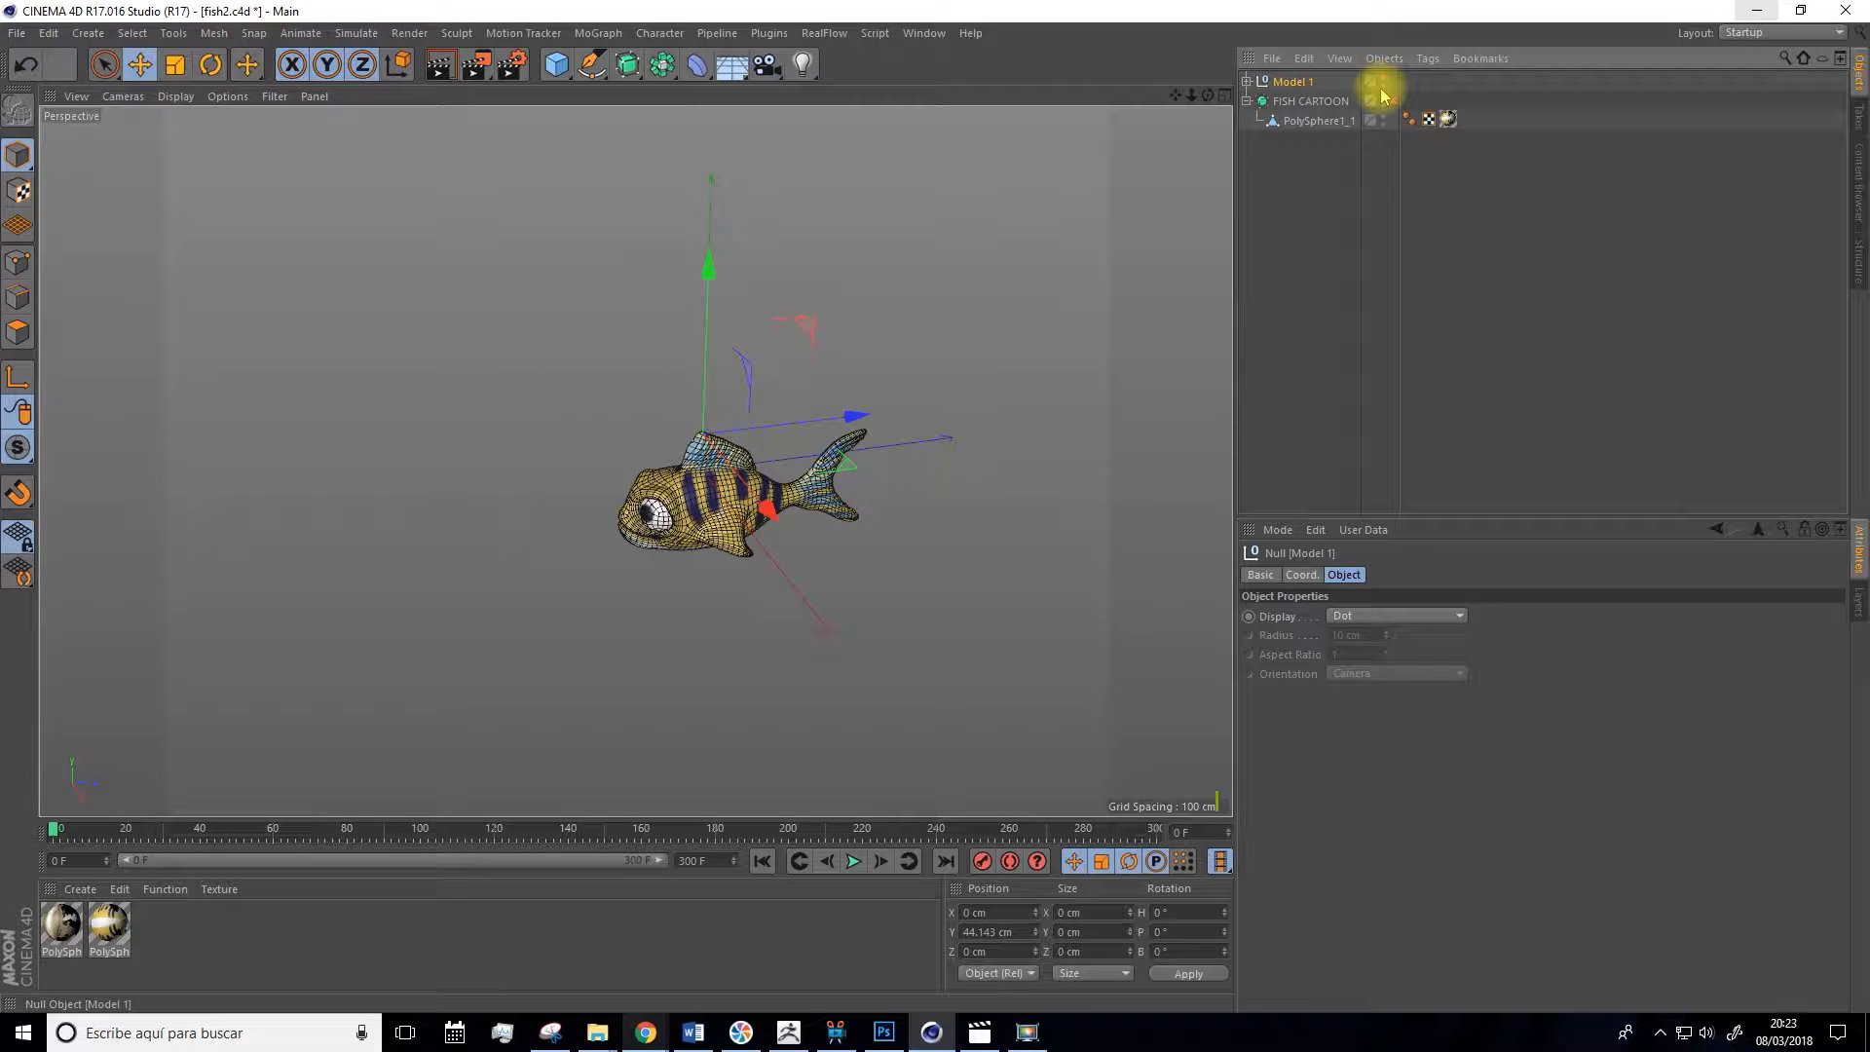
click(1266, 258)
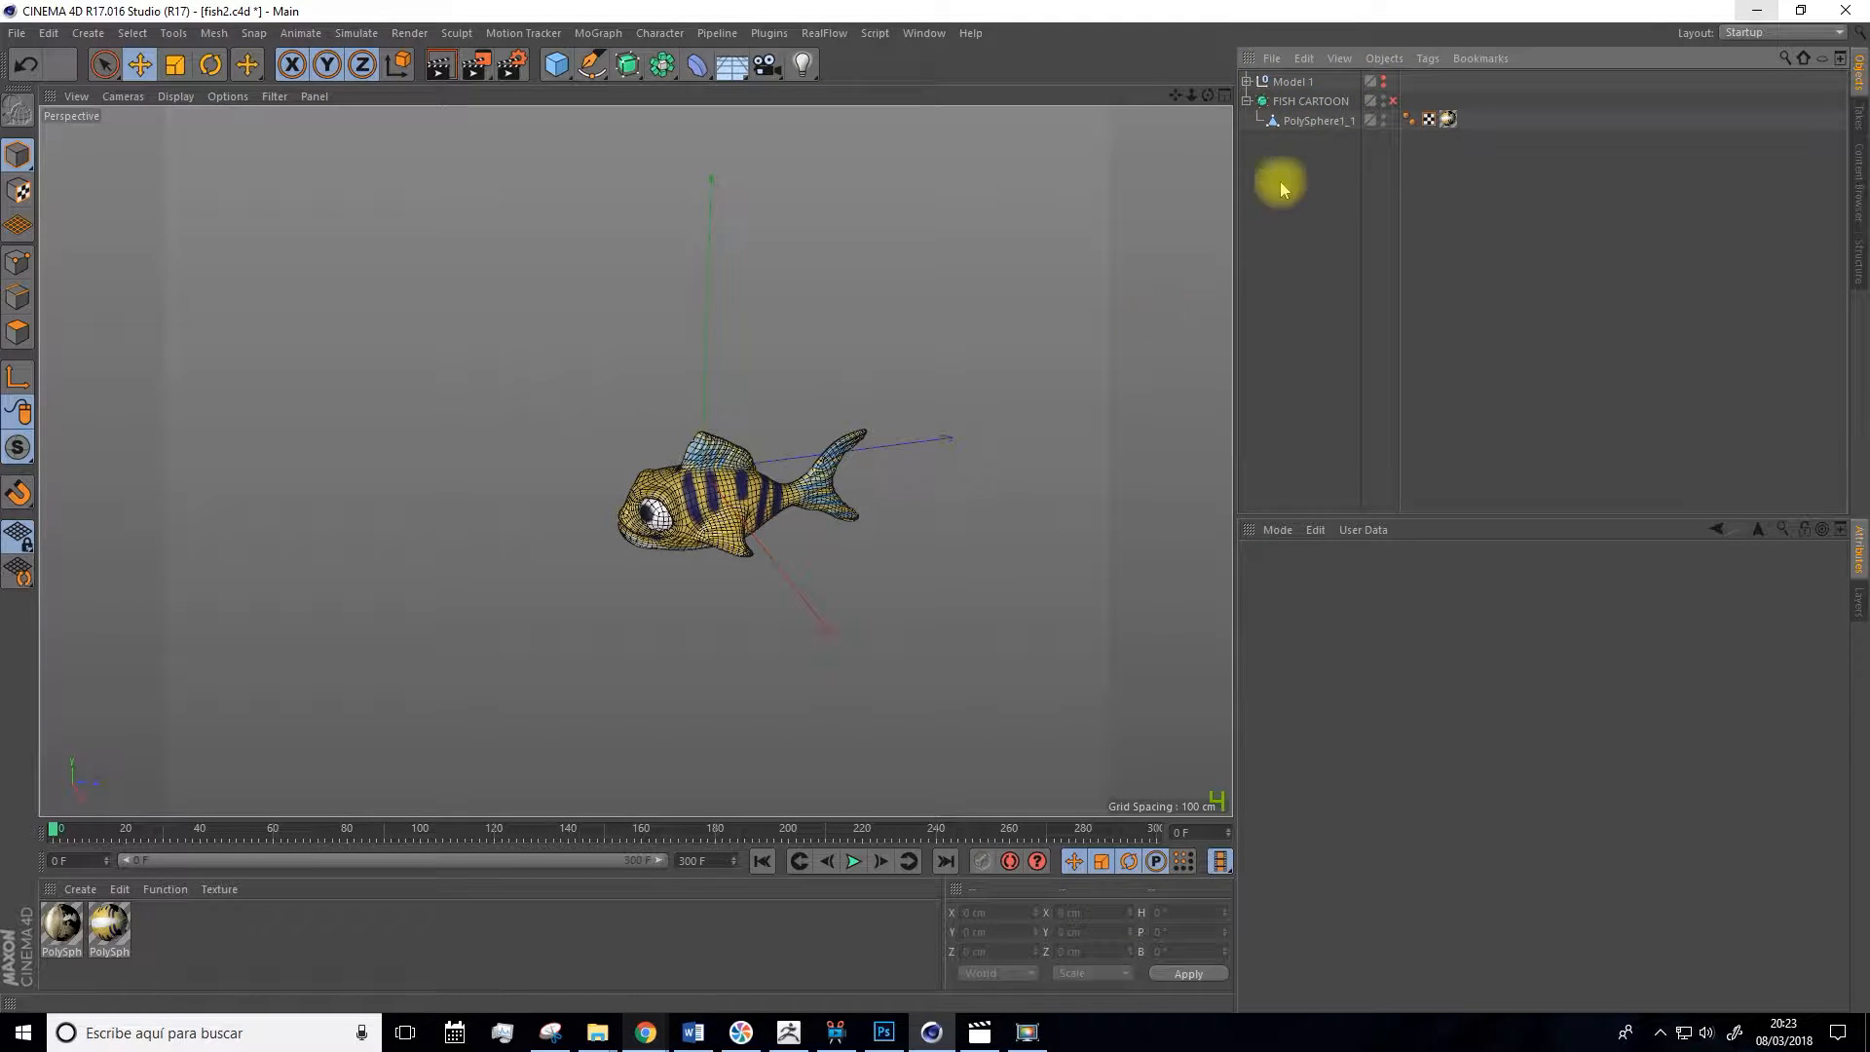
Compare the FISH CARTOON model with its subdivision surface switched on and off.
click(1248, 100)
click(1295, 101)
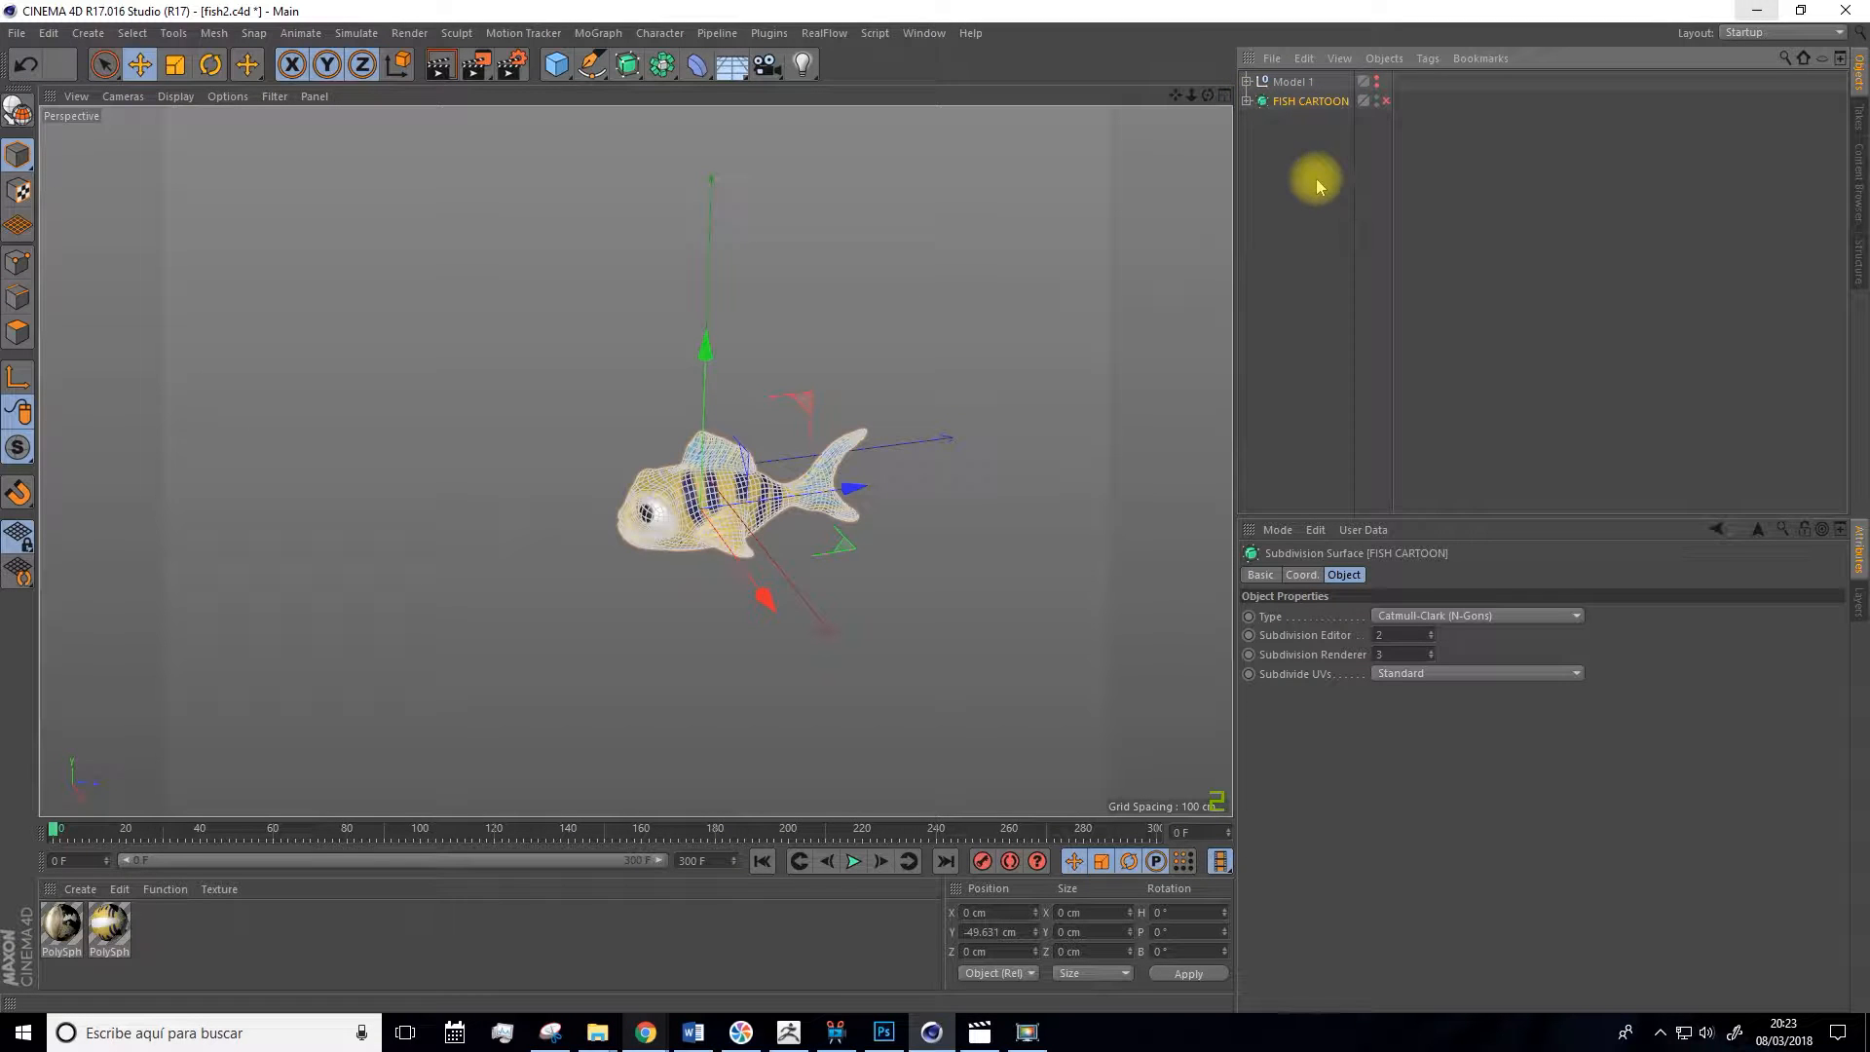
click(1391, 101)
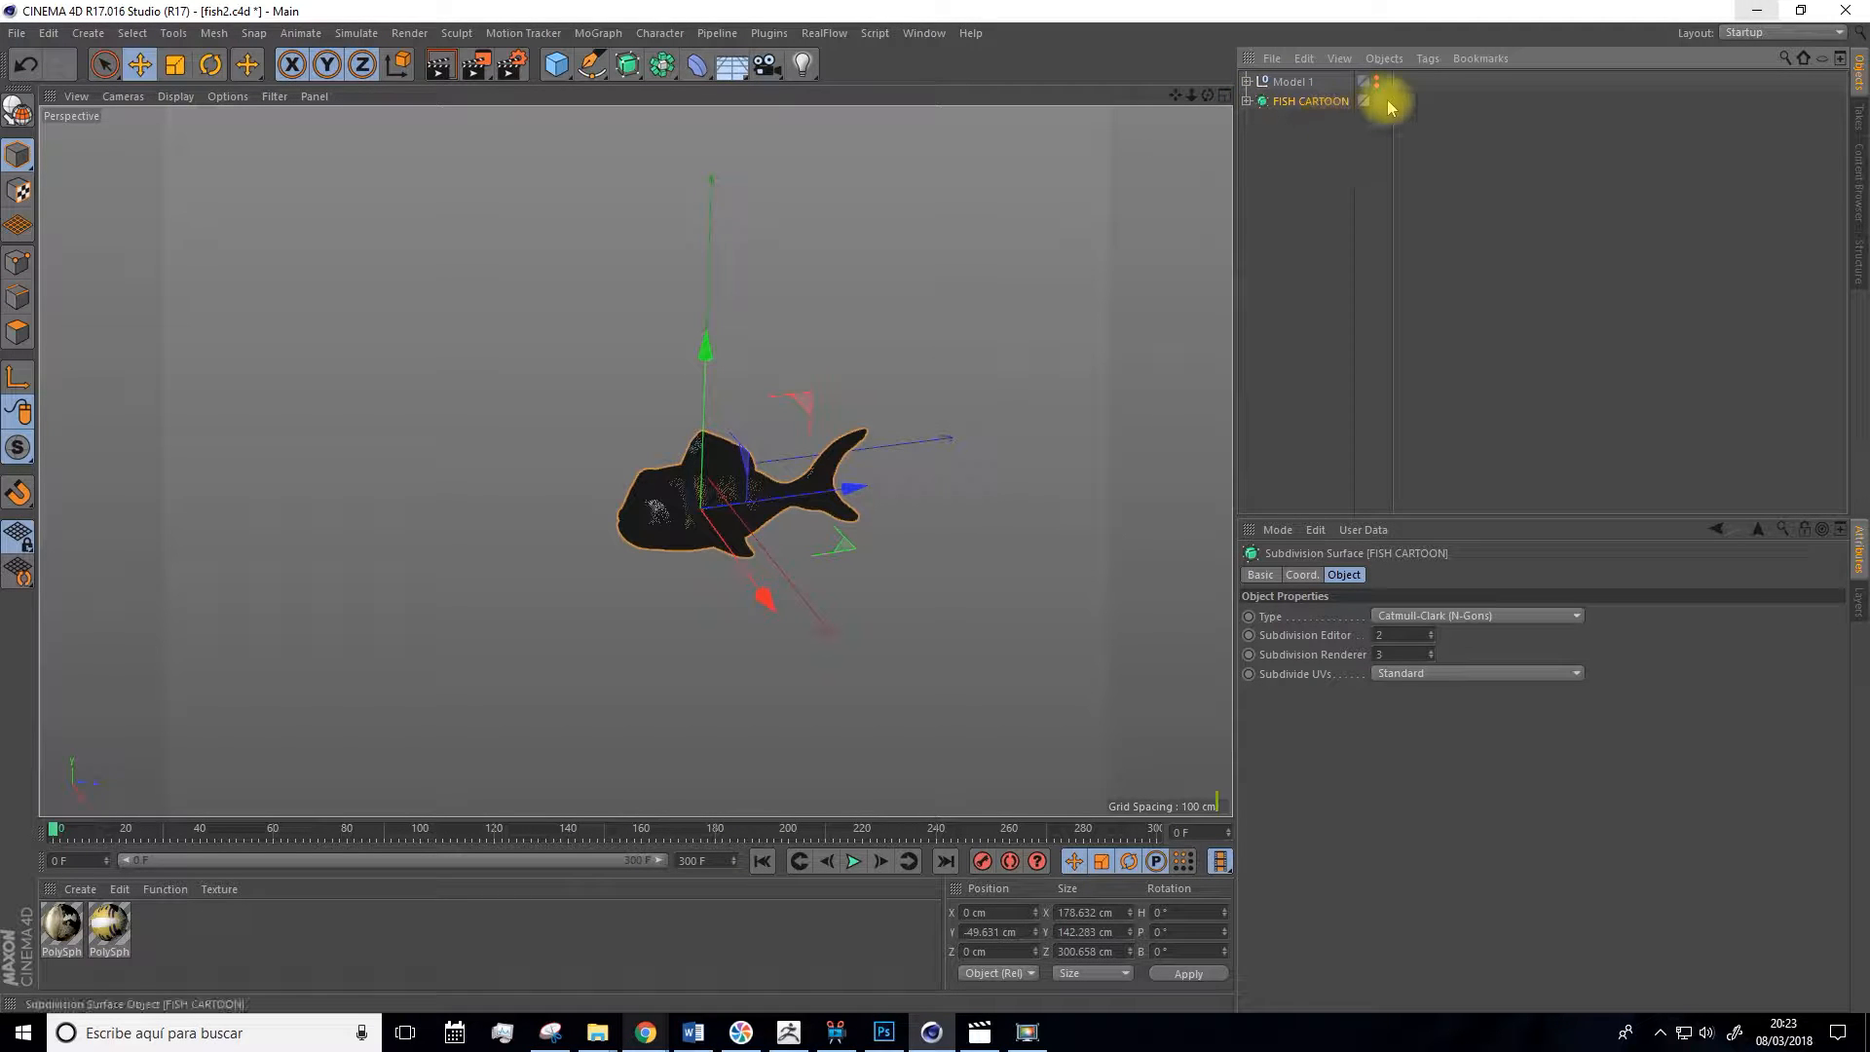
click(1247, 101)
click(1321, 156)
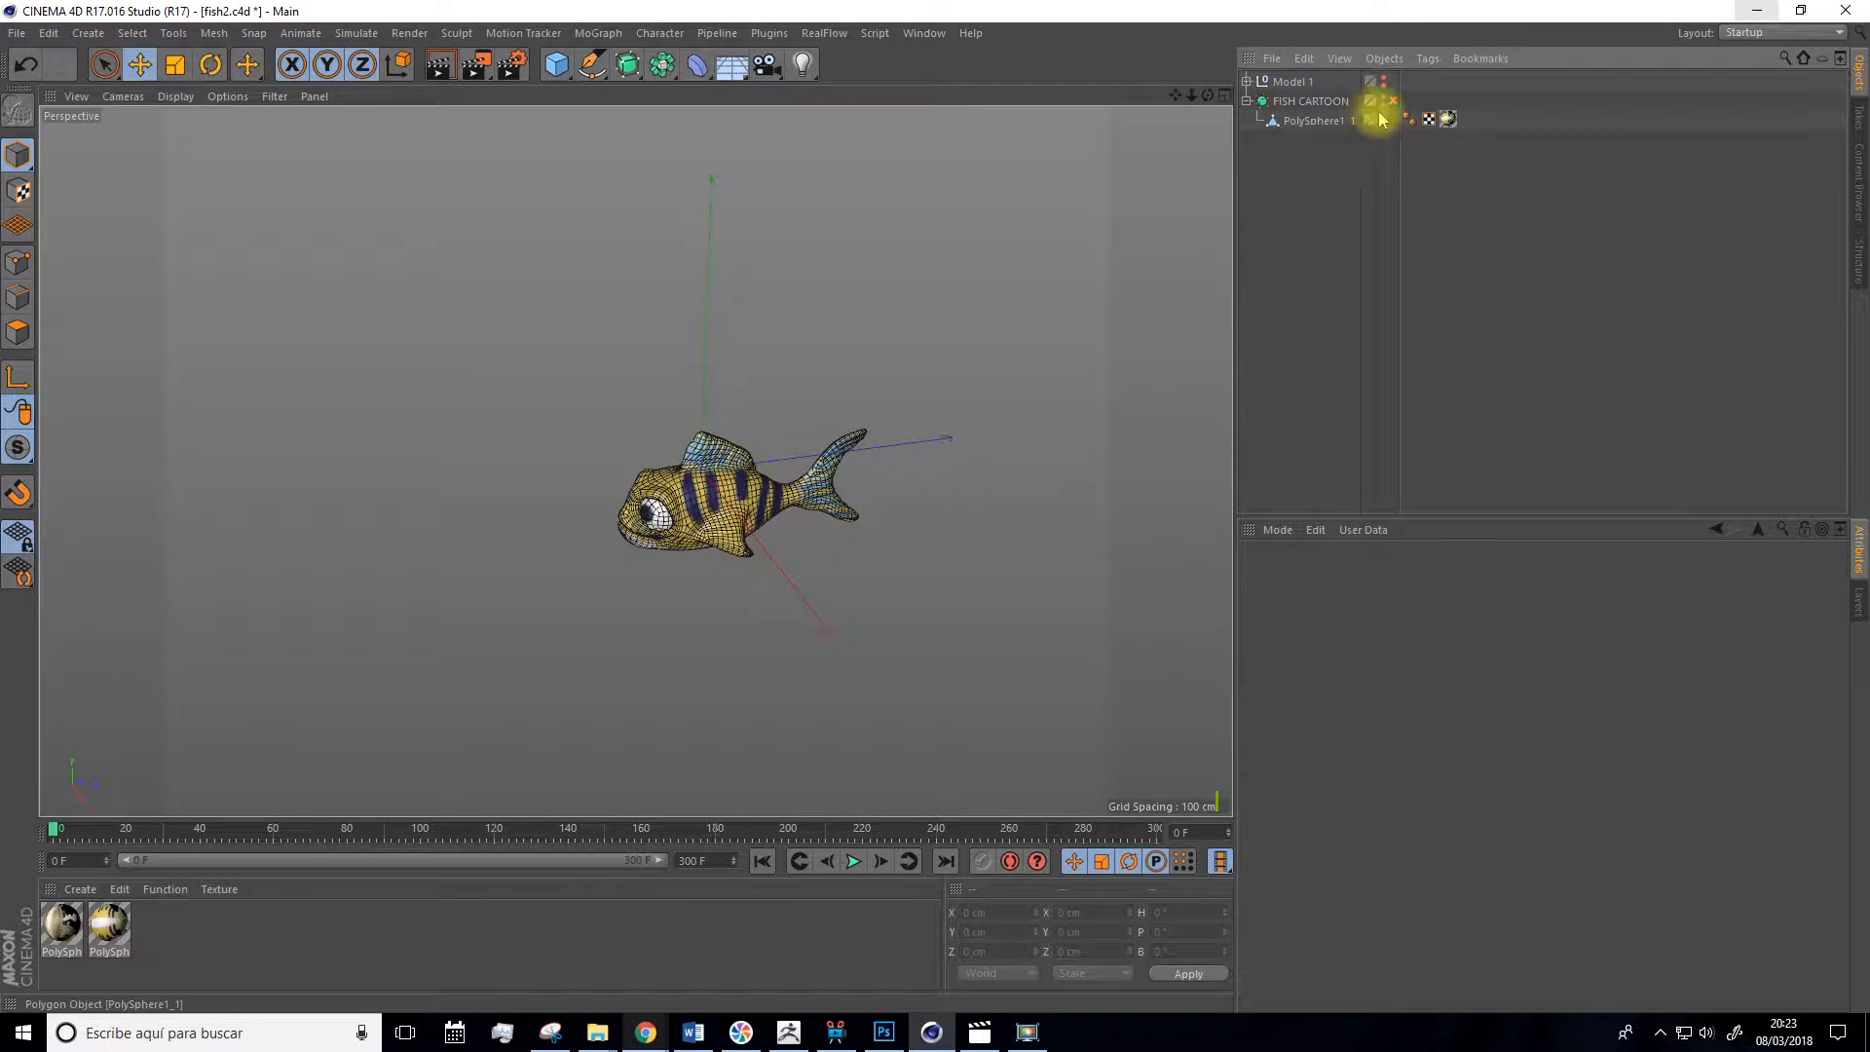
click(1391, 100)
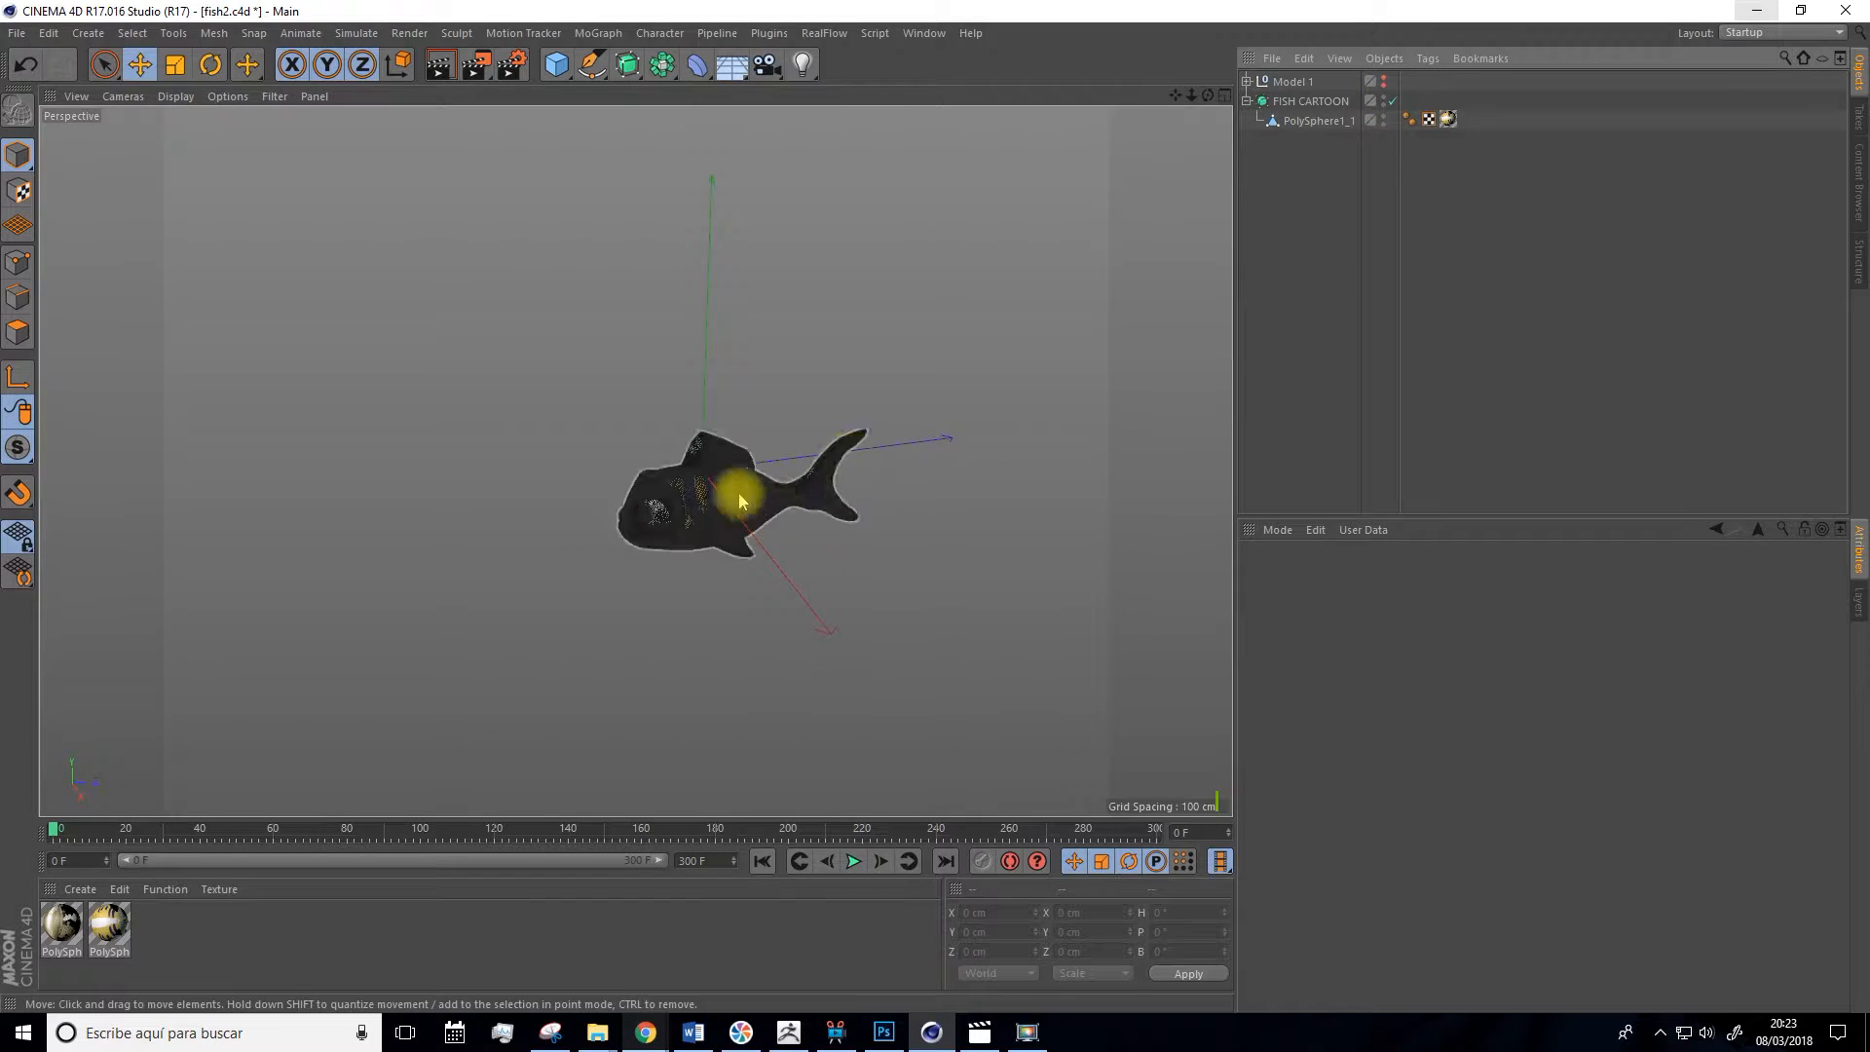
scroll(702, 506, up, 6)
scroll(693, 519, down, 6)
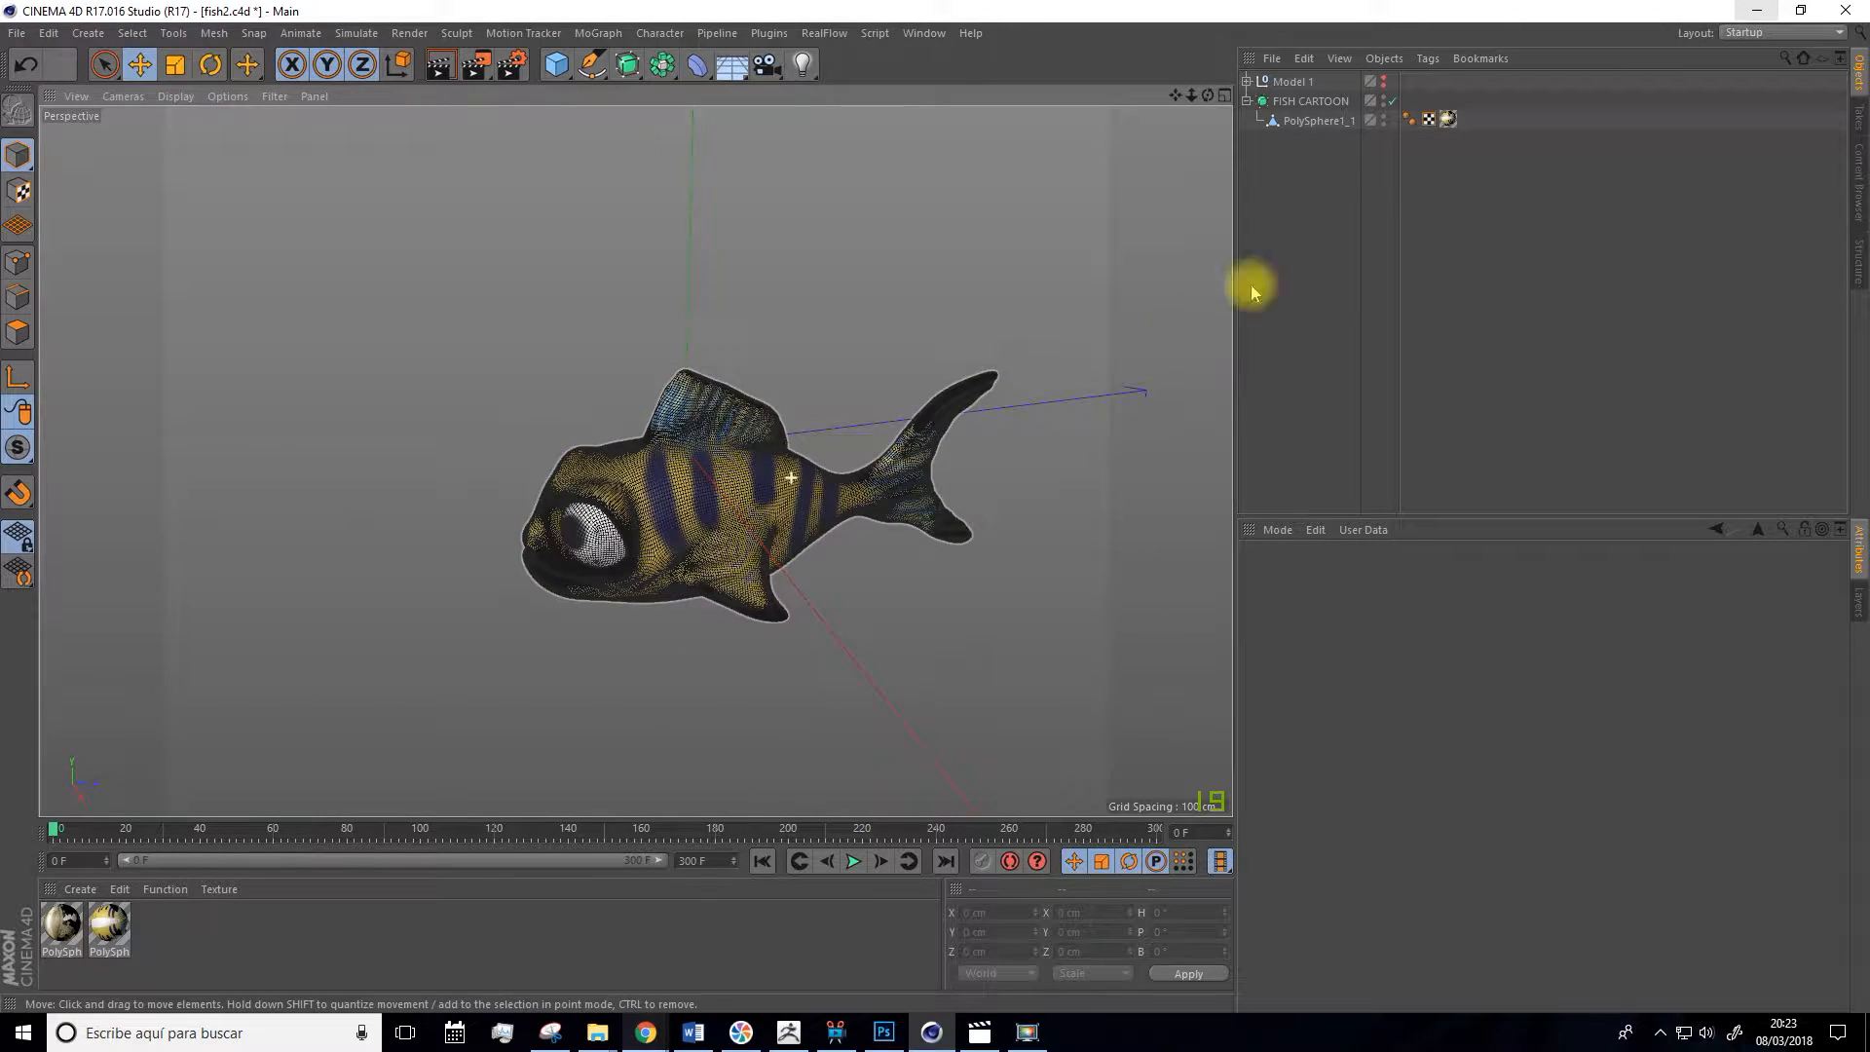
click(1393, 101)
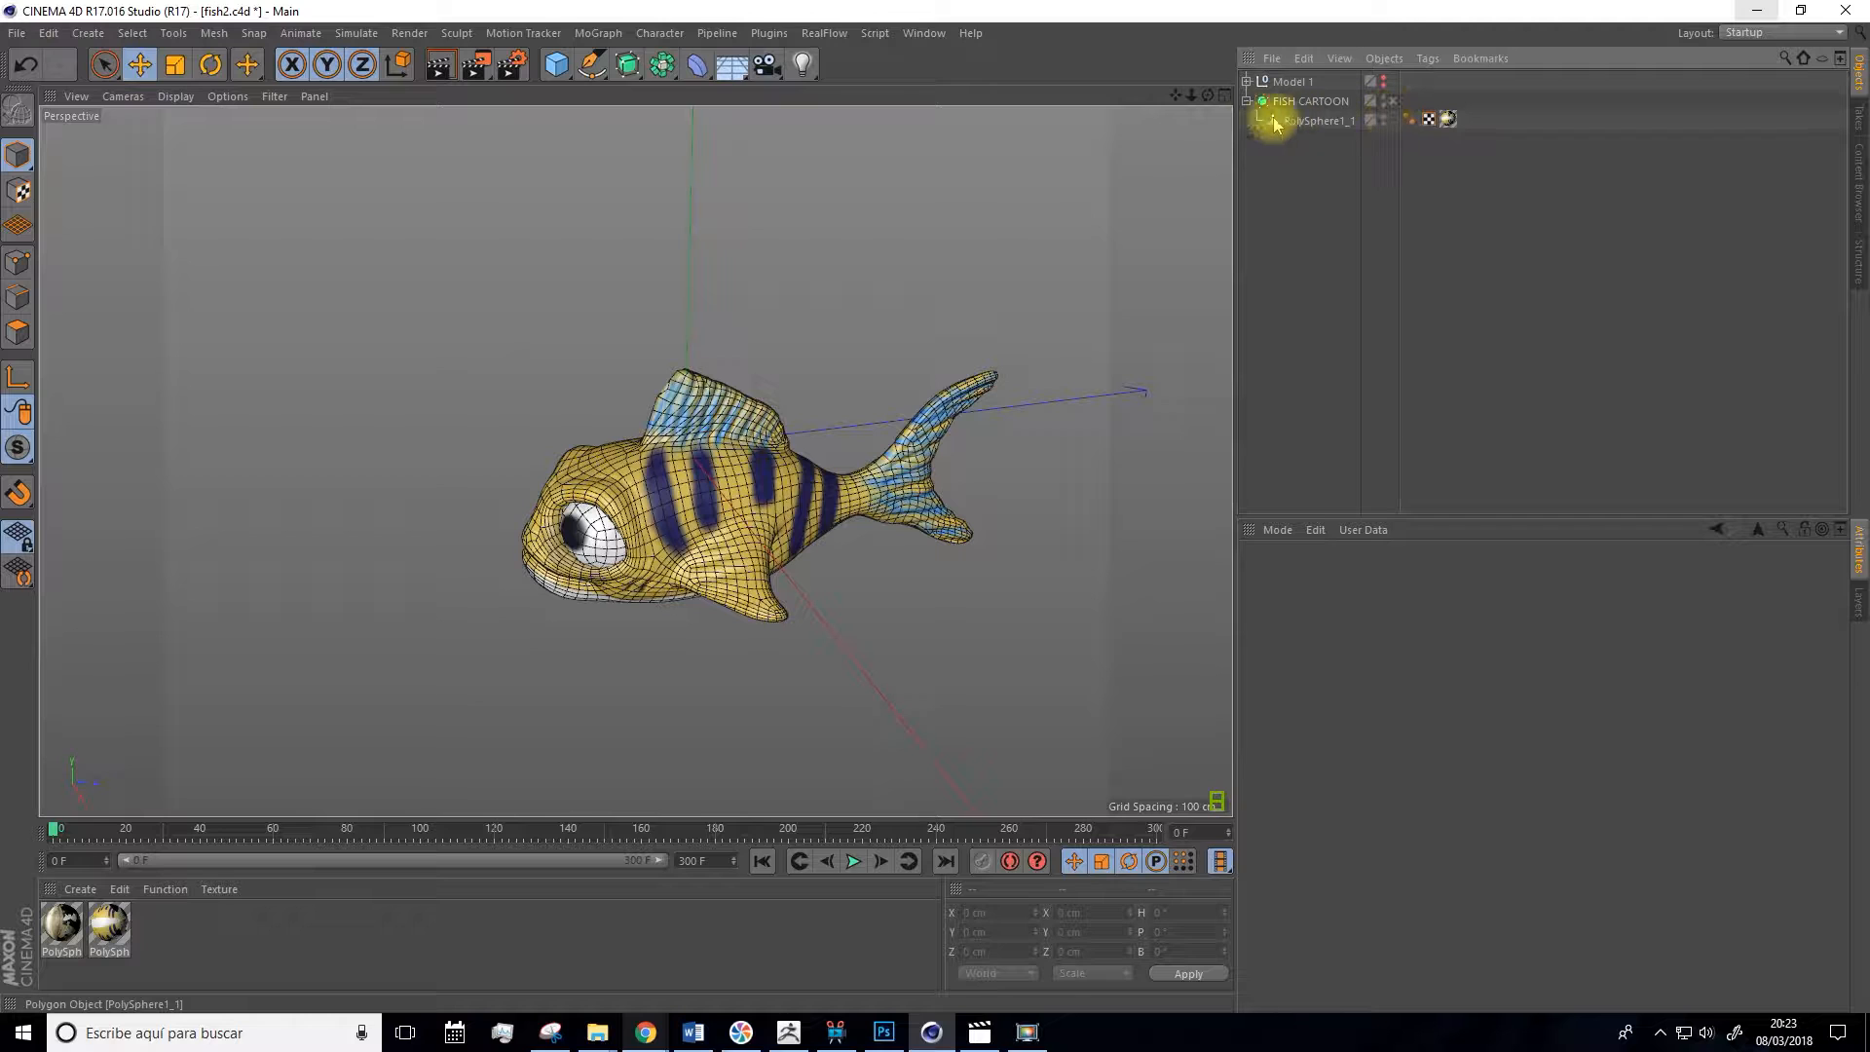
scroll(785, 367, down, 3)
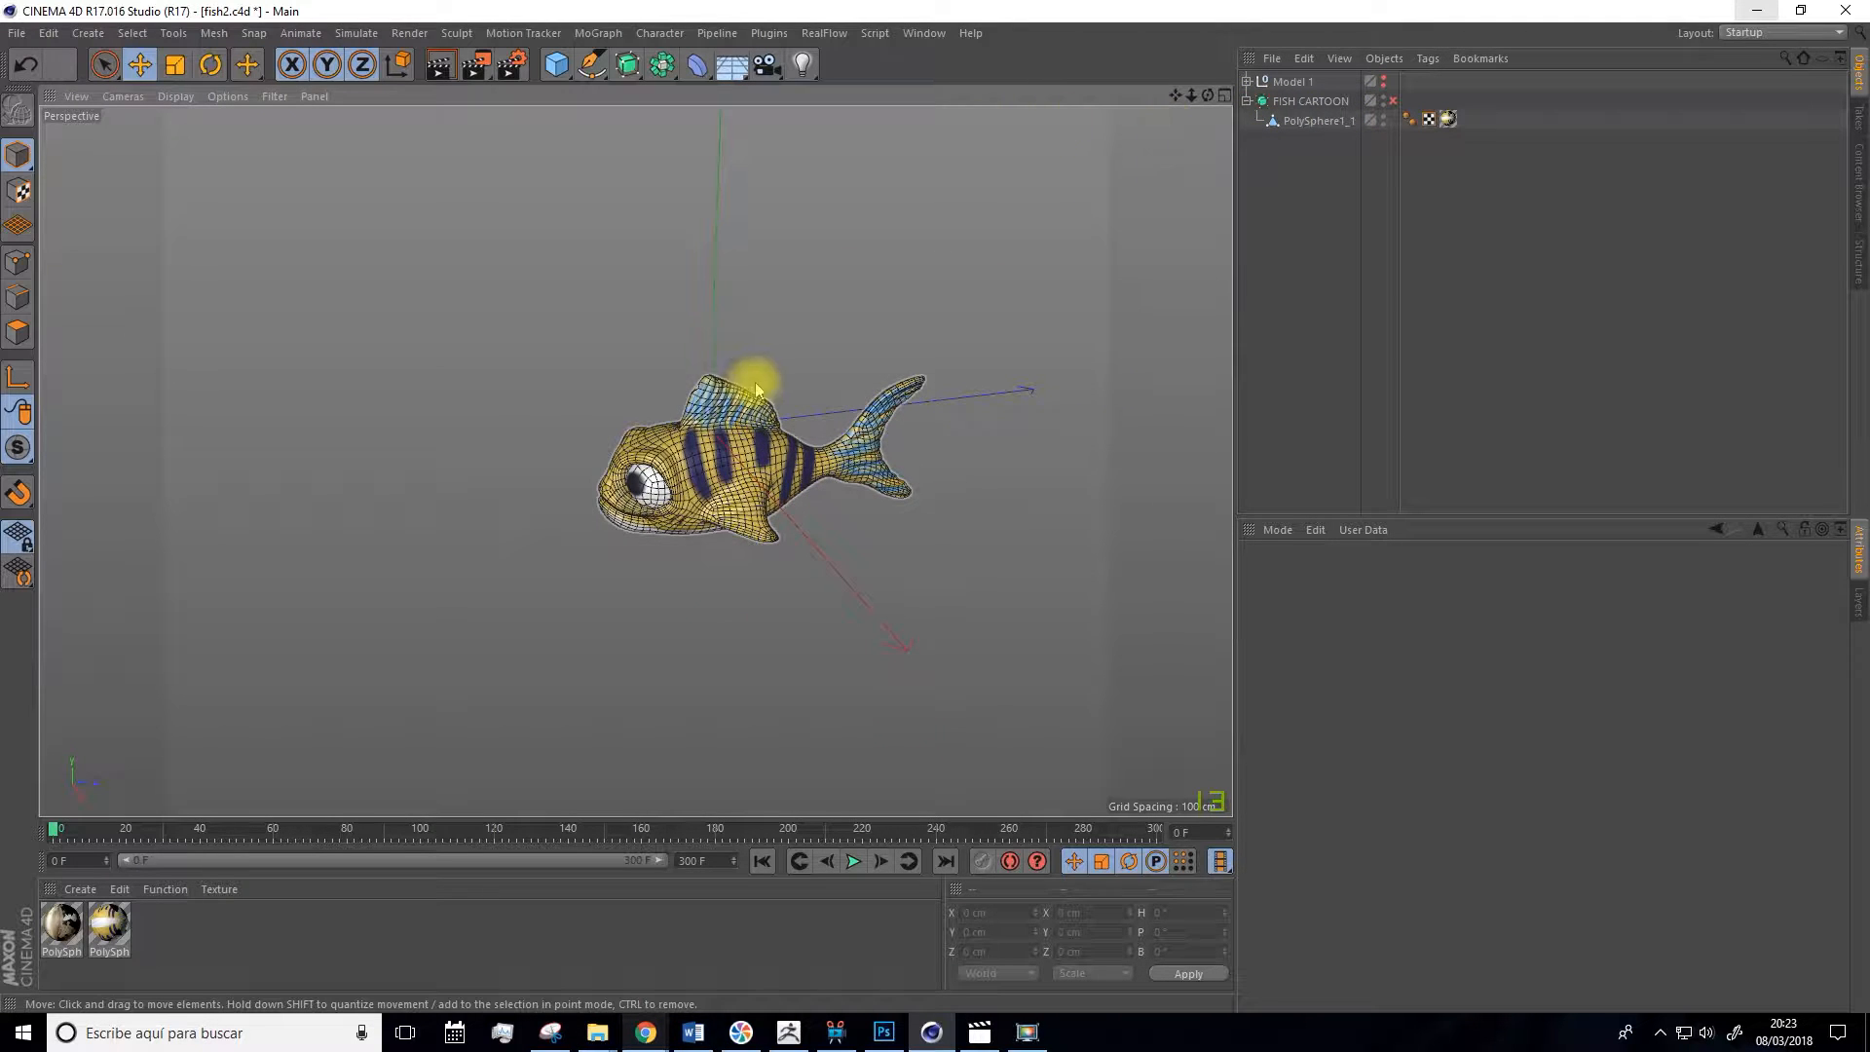
Maximize the Right view with the cartoon fish framed and activate the Joint Tool.
click(1225, 96)
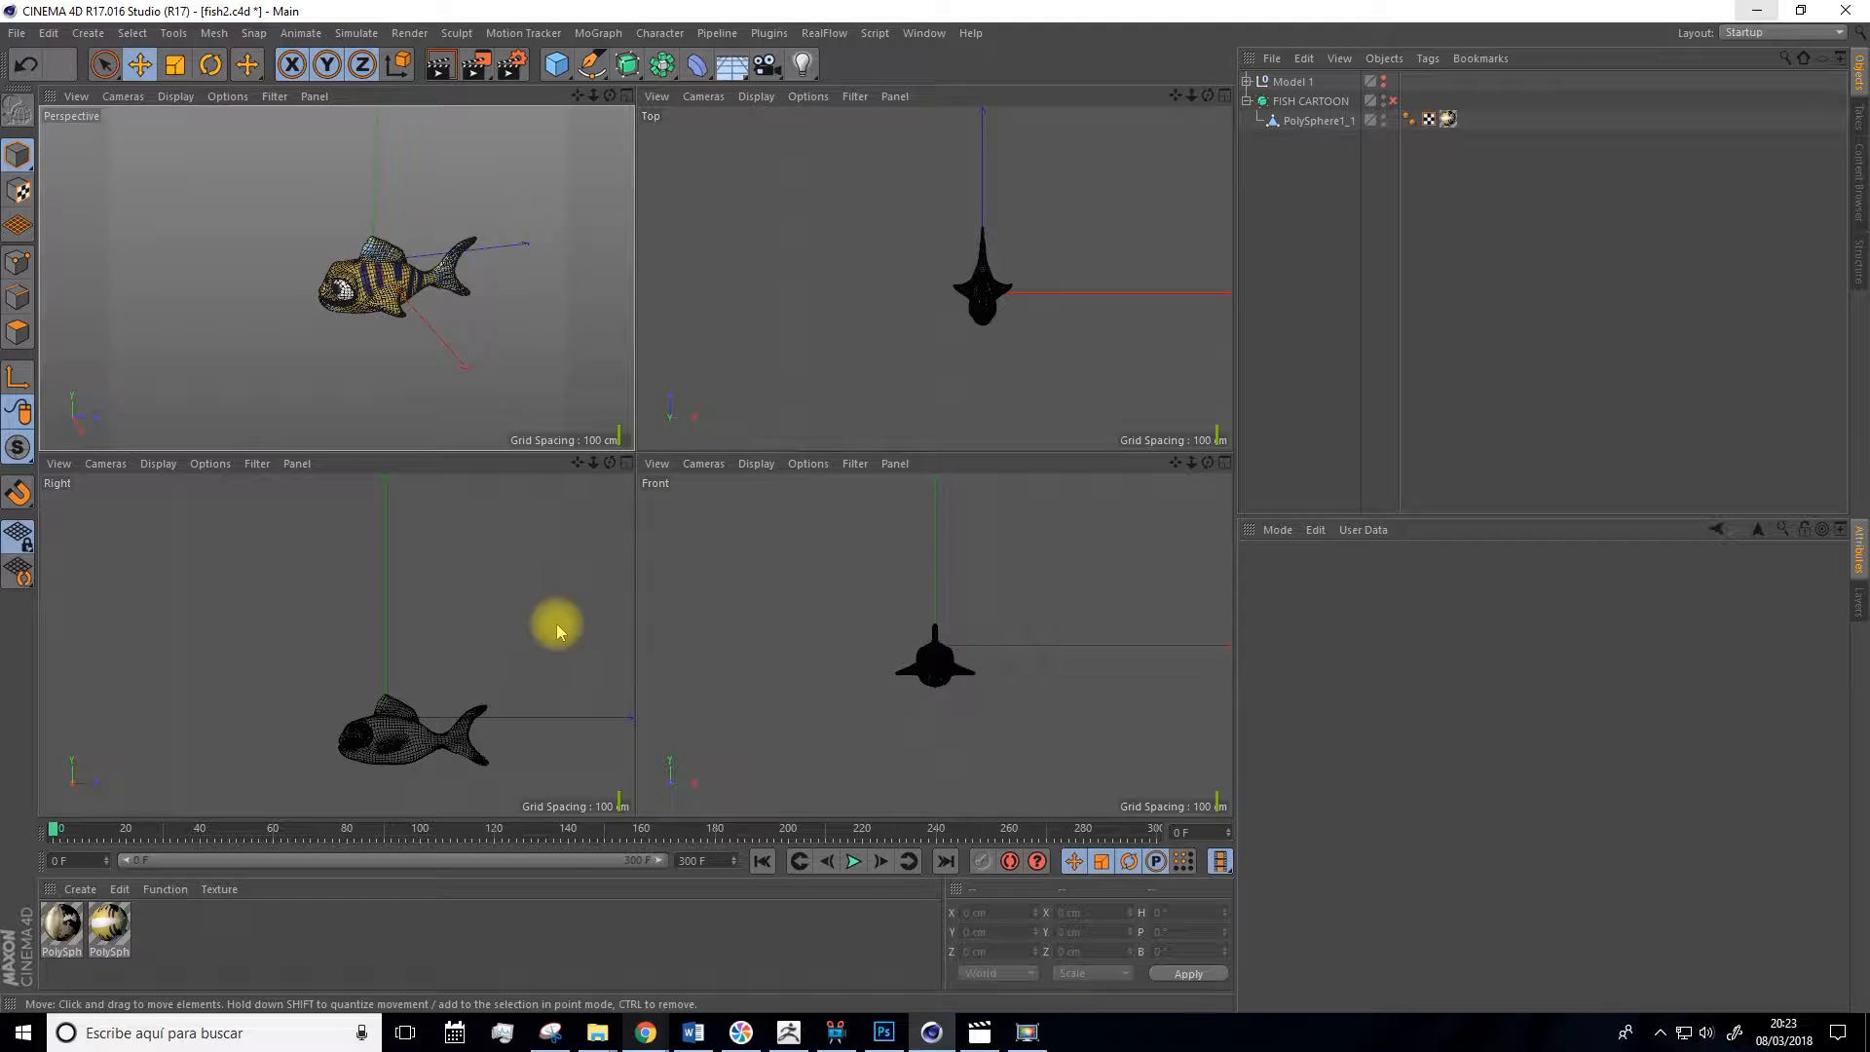
click(626, 462)
scroll(857, 701, up, 4)
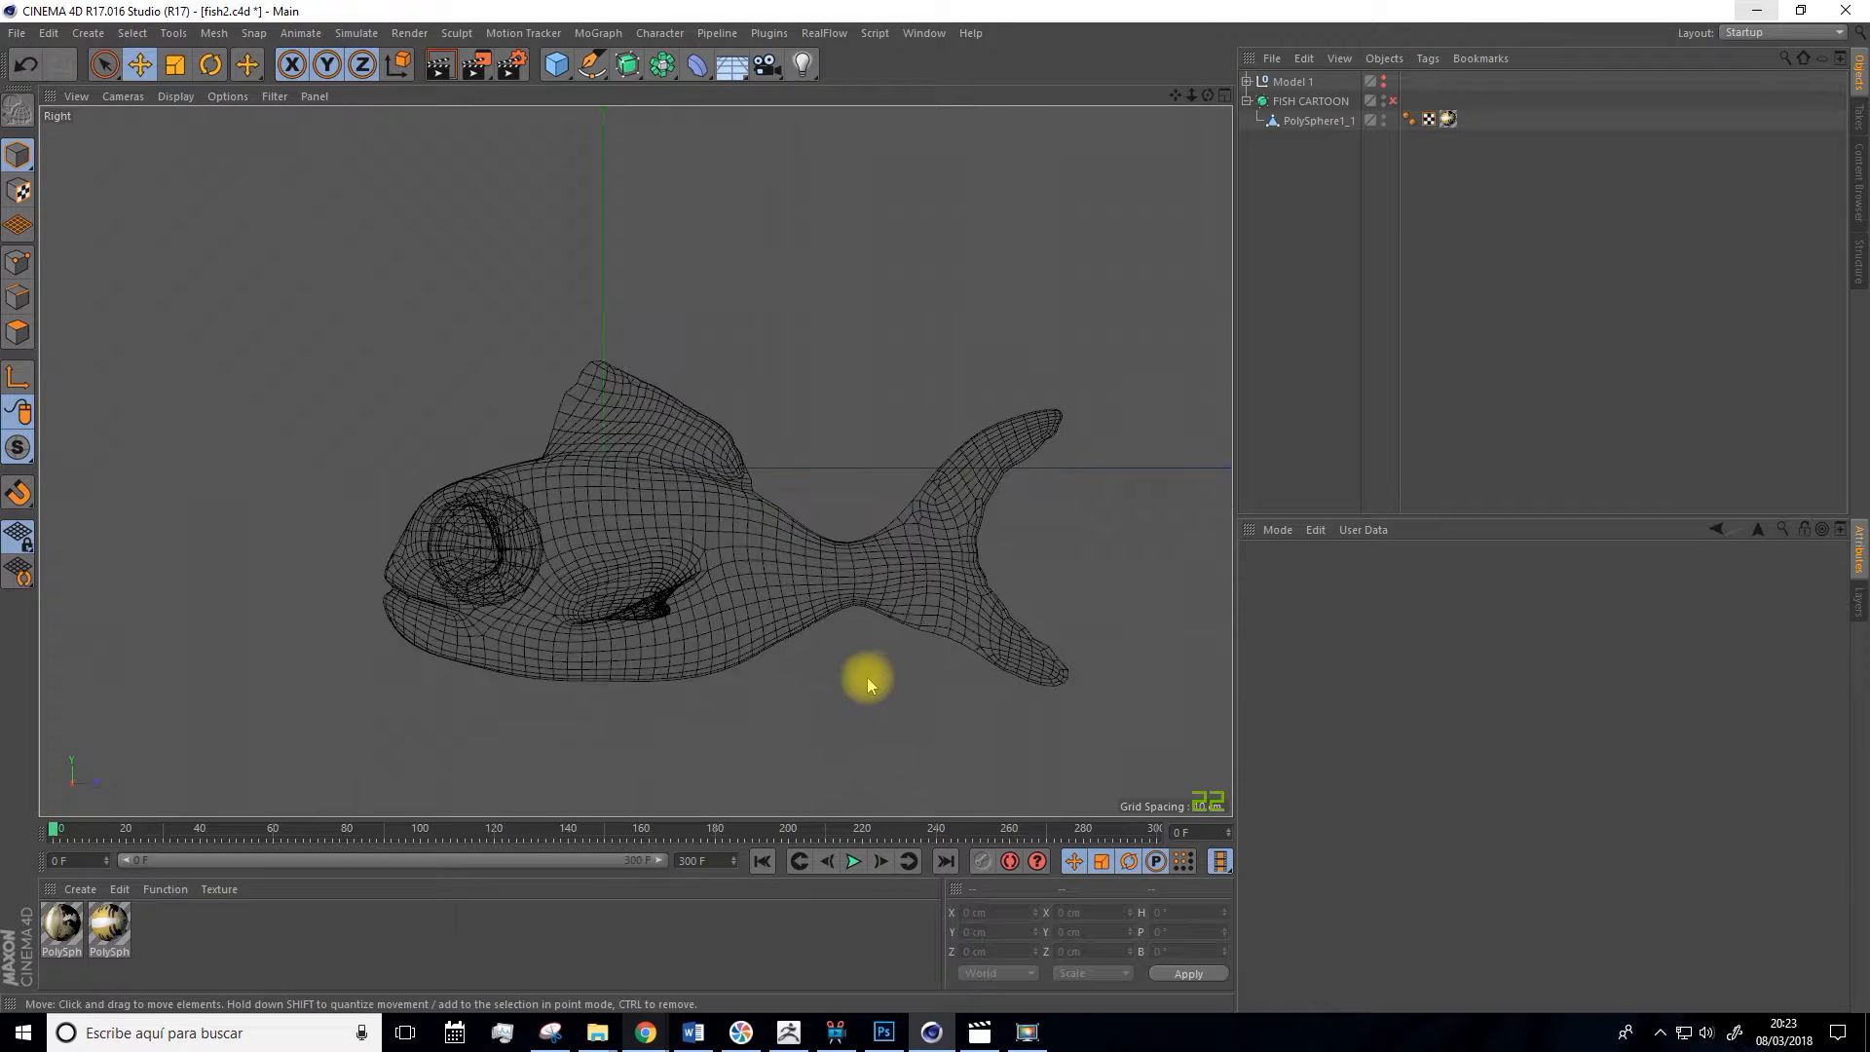
drag(1179, 98, 1051, 123)
scroll(976, 279, down, 2)
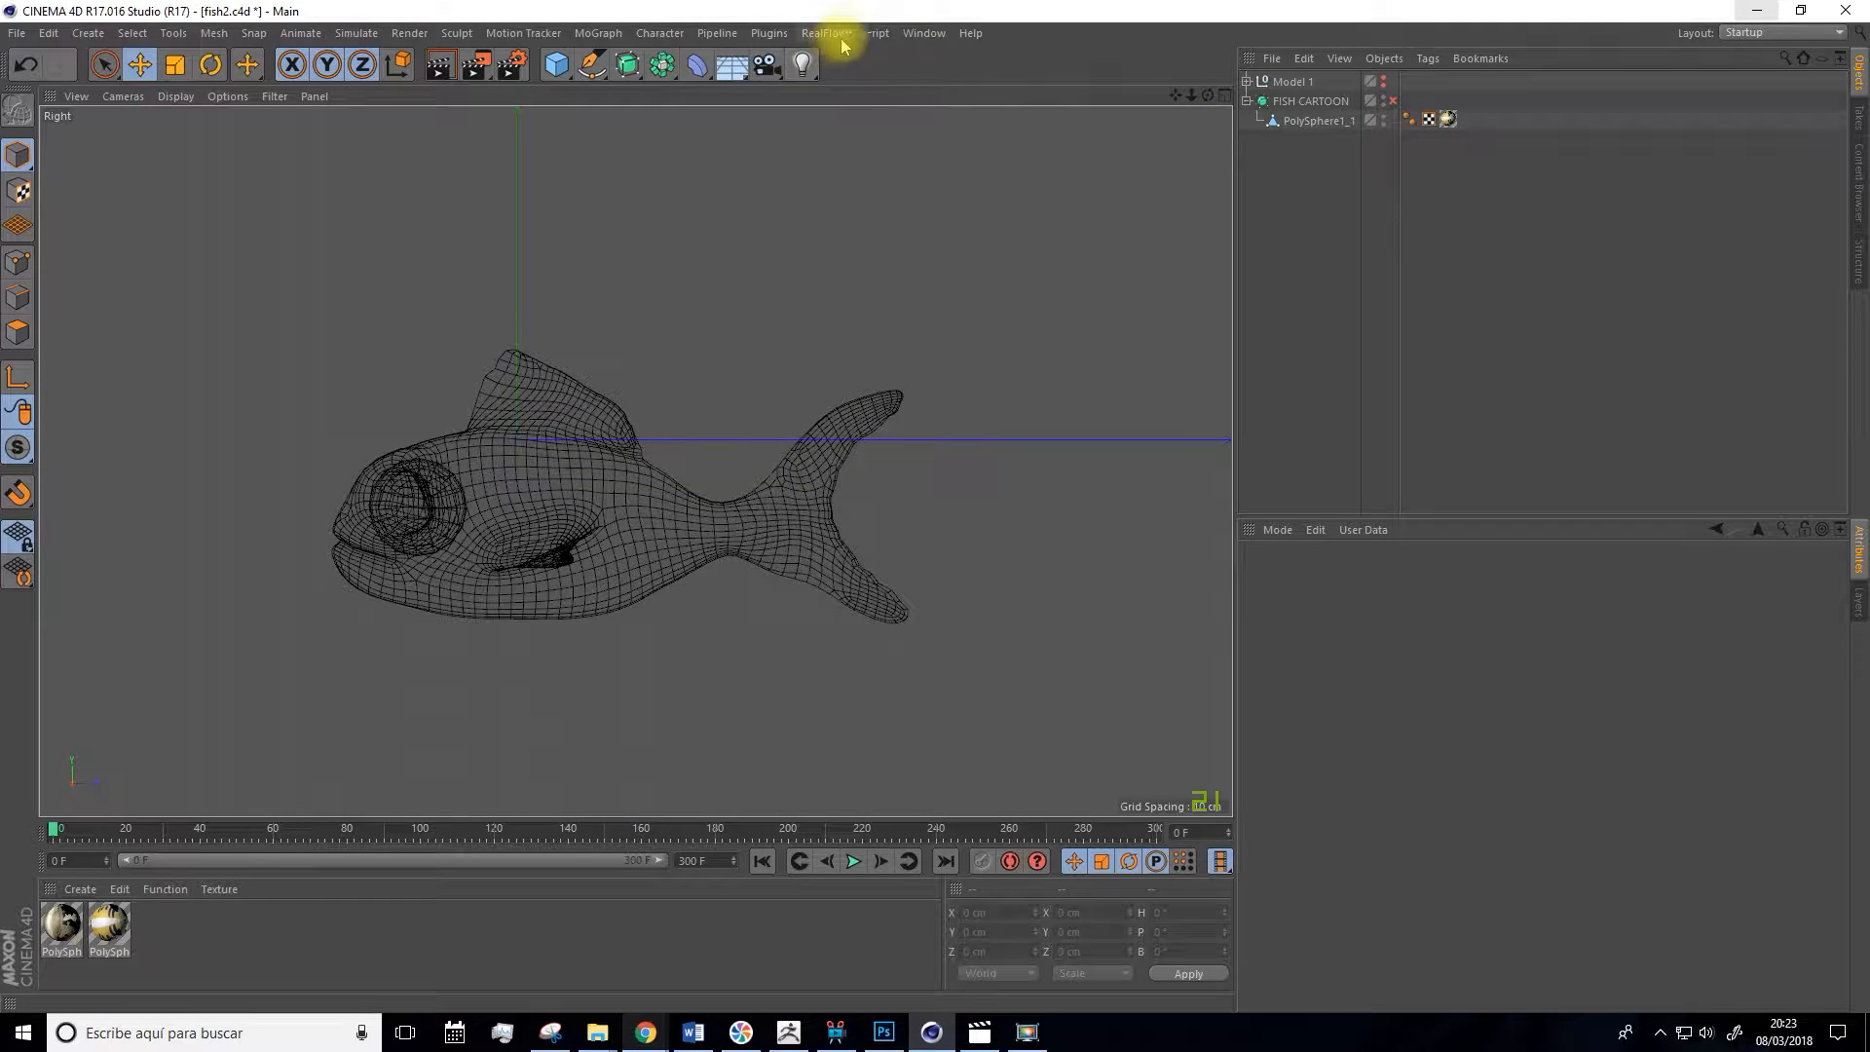
click(654, 33)
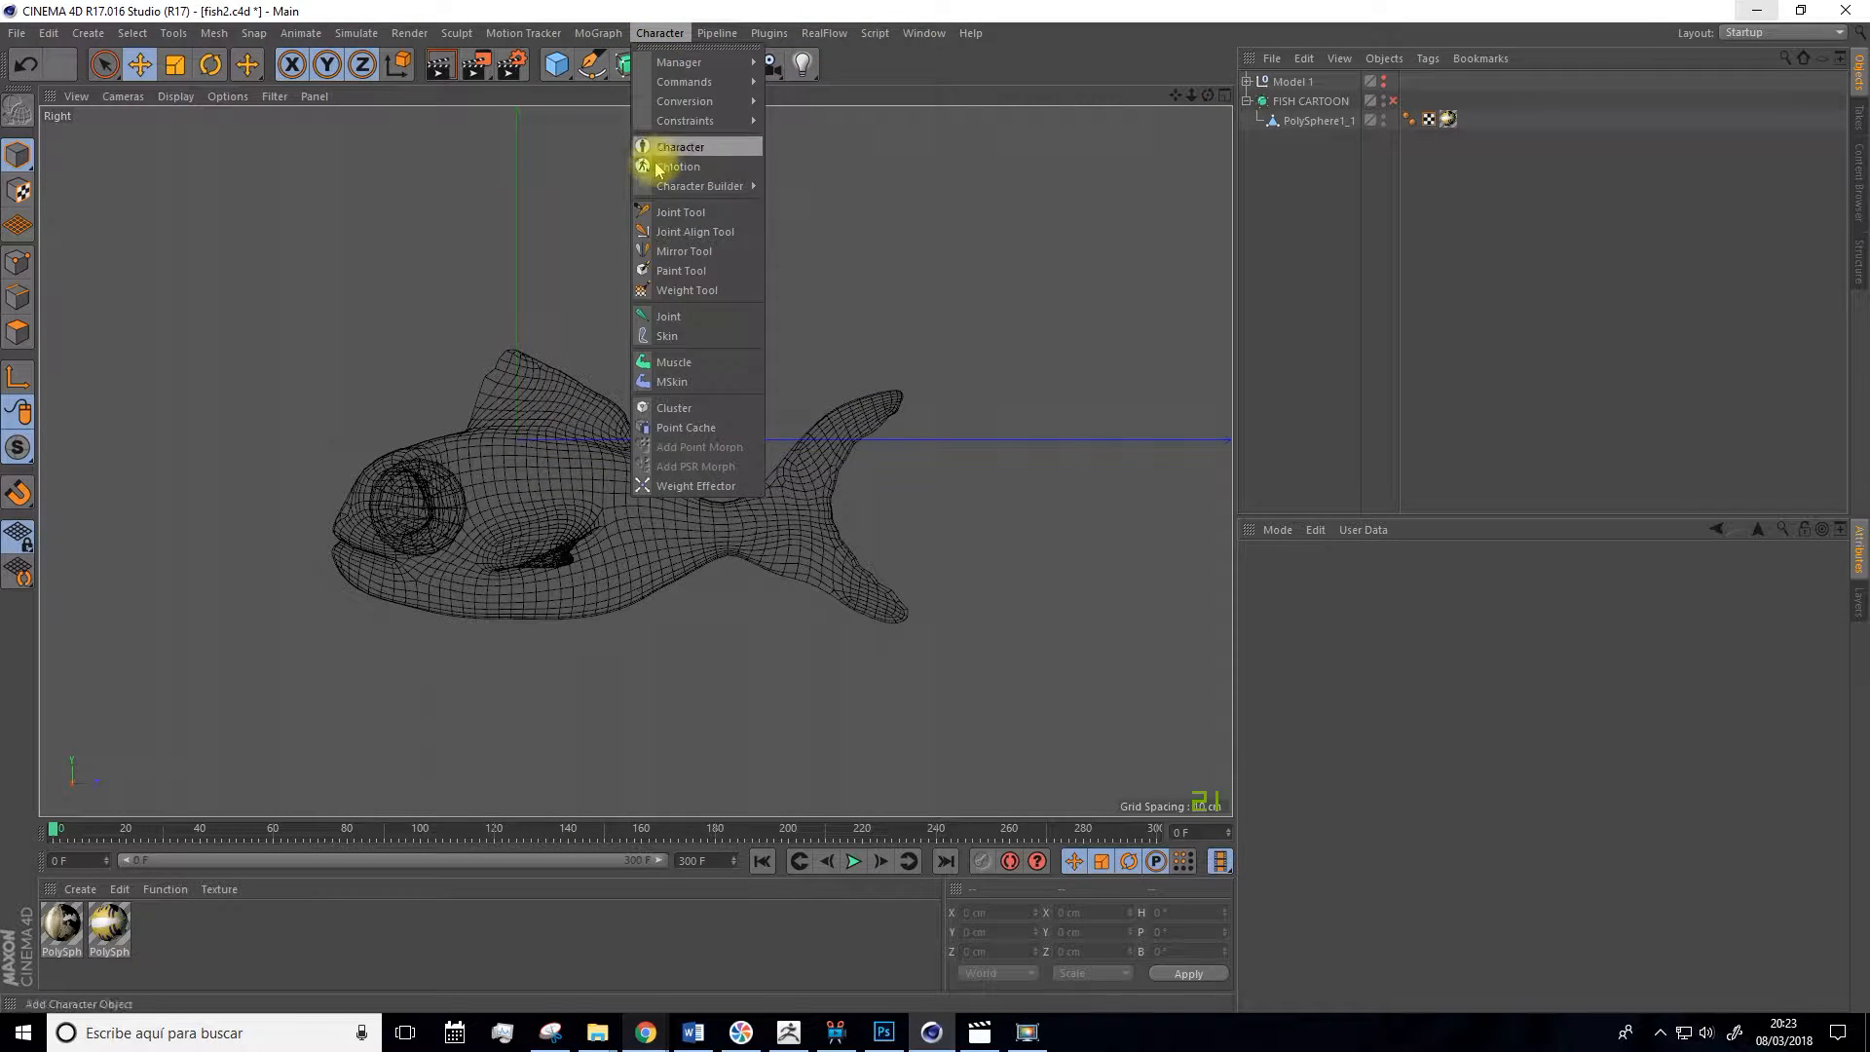
click(681, 215)
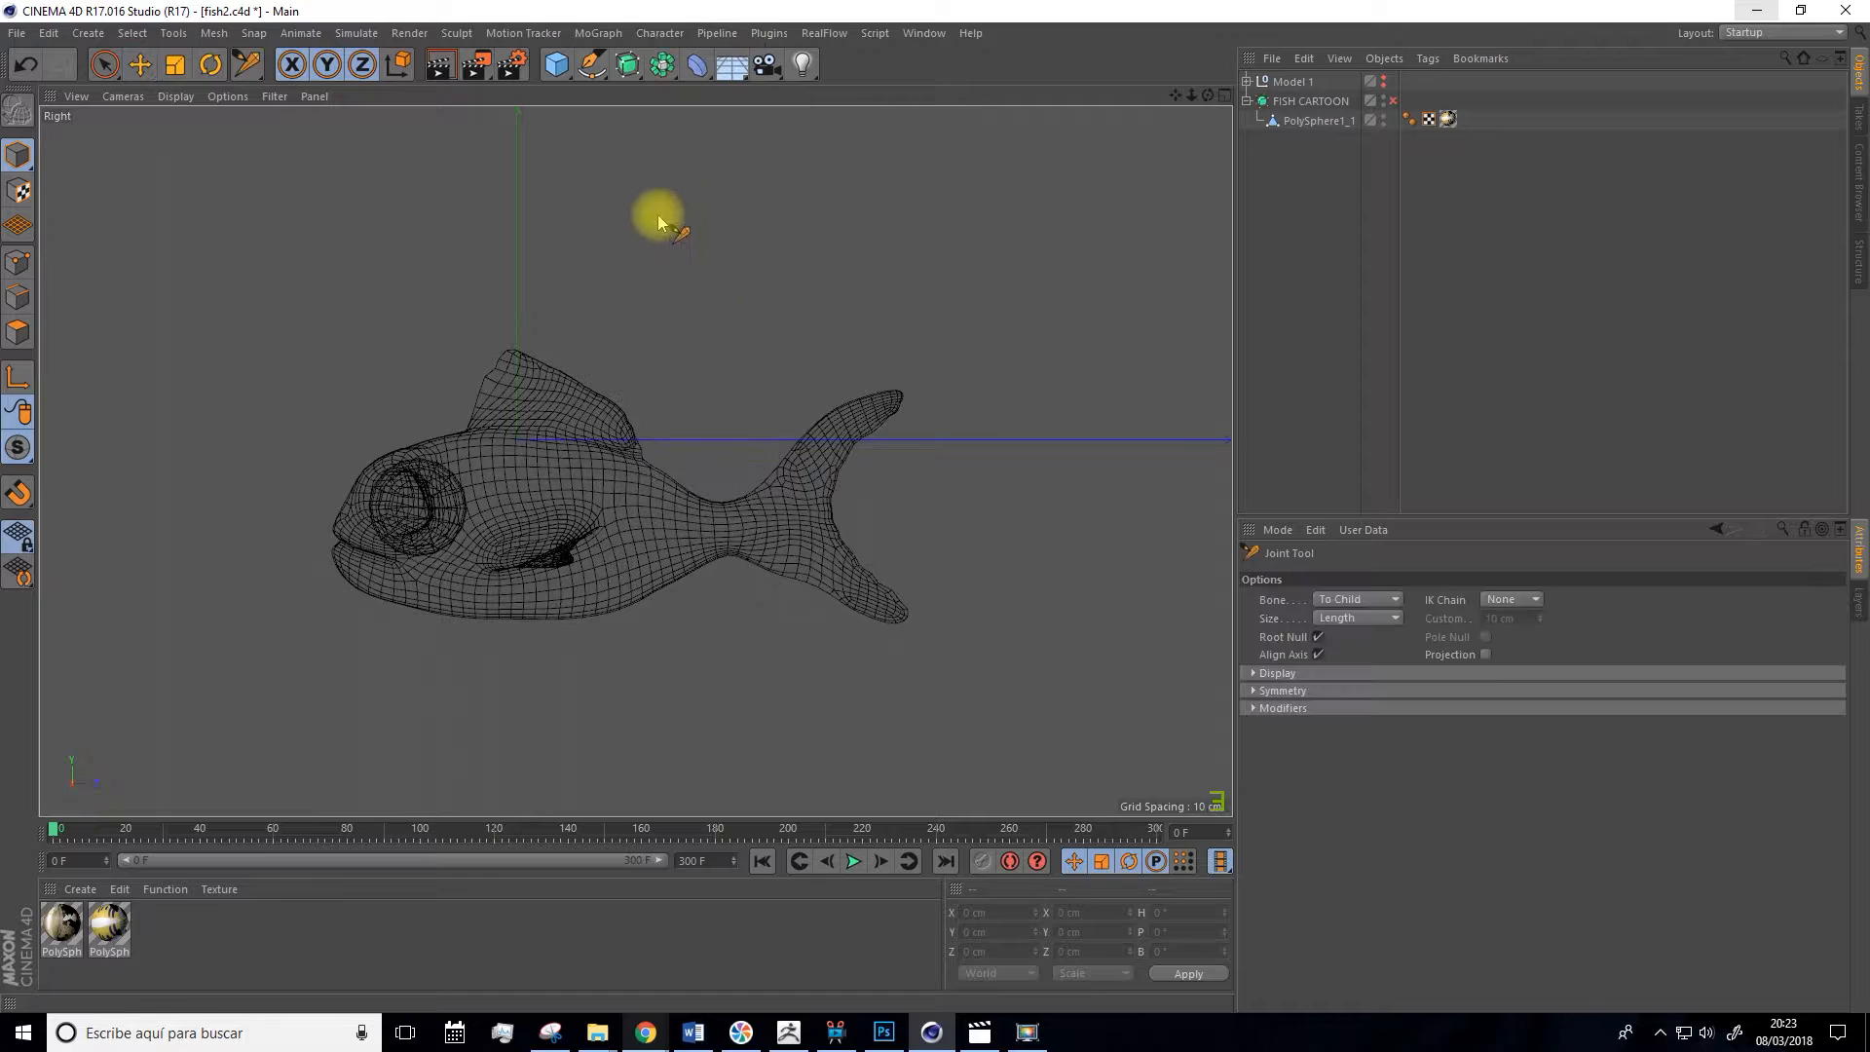
ctrl+click(352, 512)
ctrl+click(391, 512)
ctrl+click(427, 520)
key(ctrl+z)
key(ctrl+z)
key(ctrl+z)
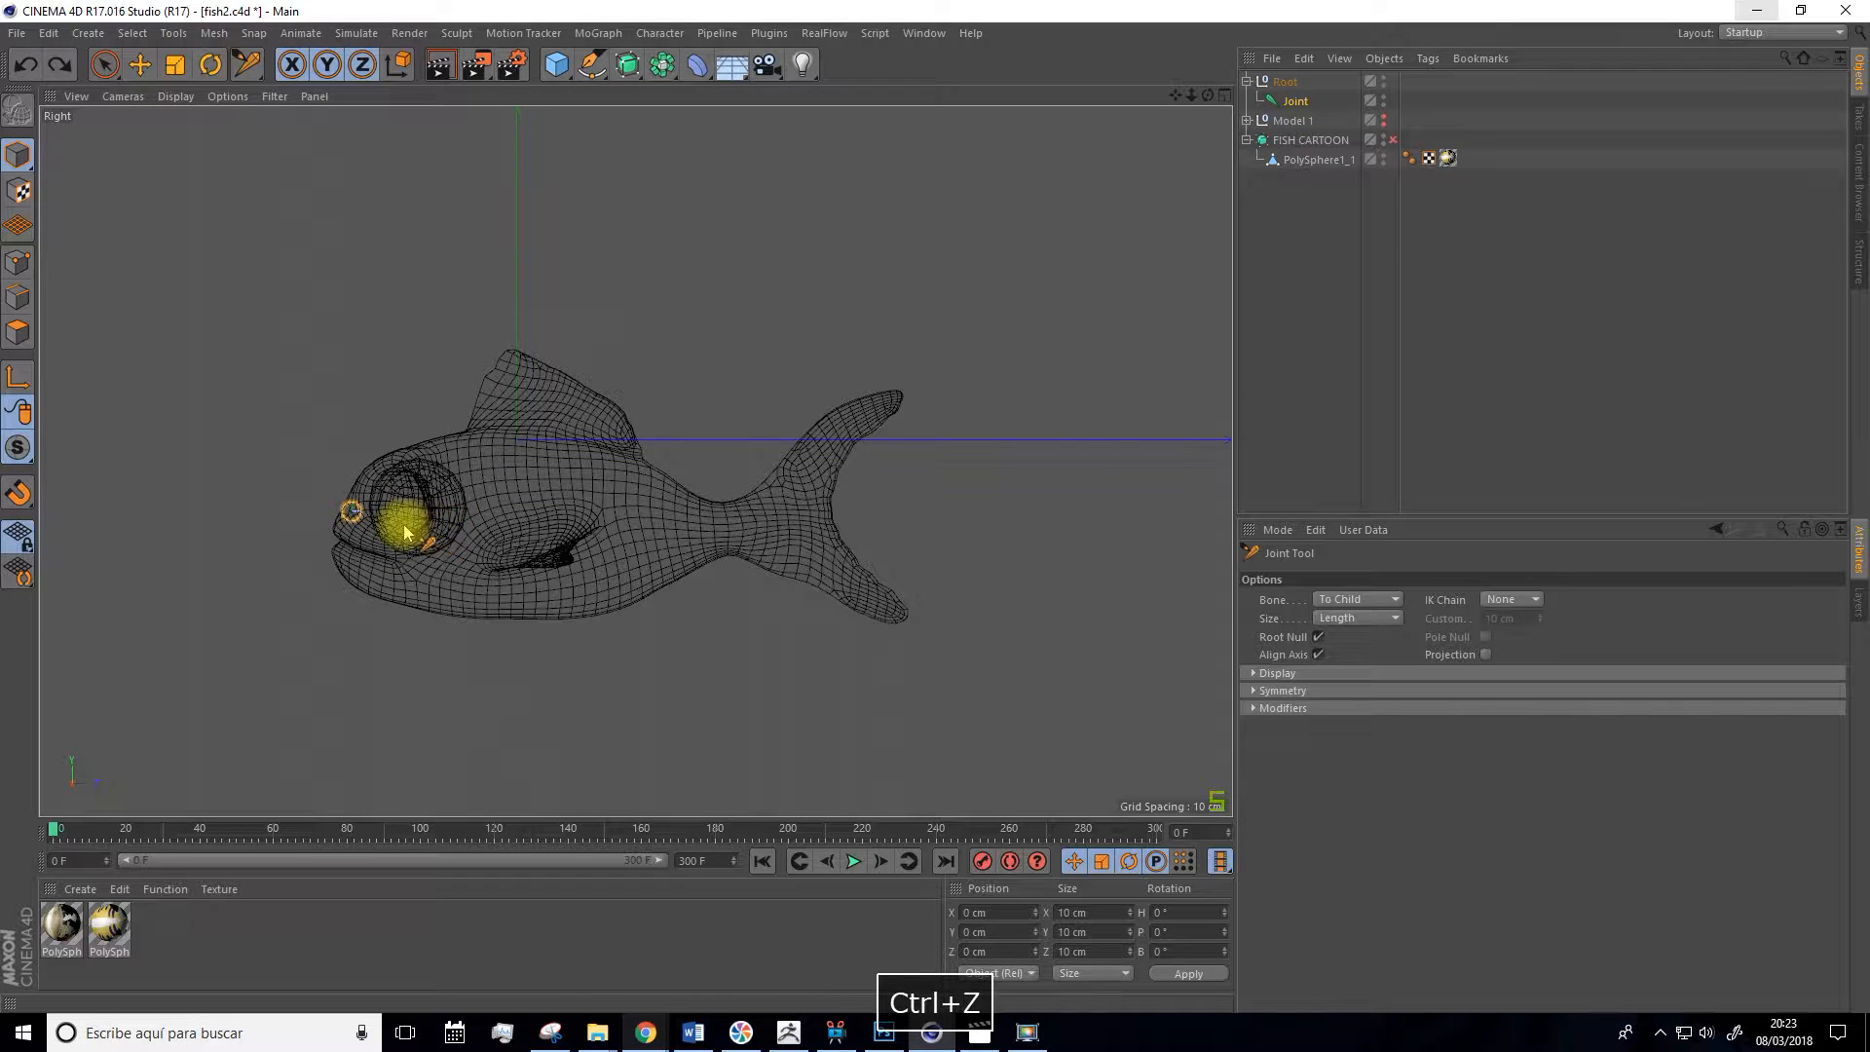
key(ctrl+z)
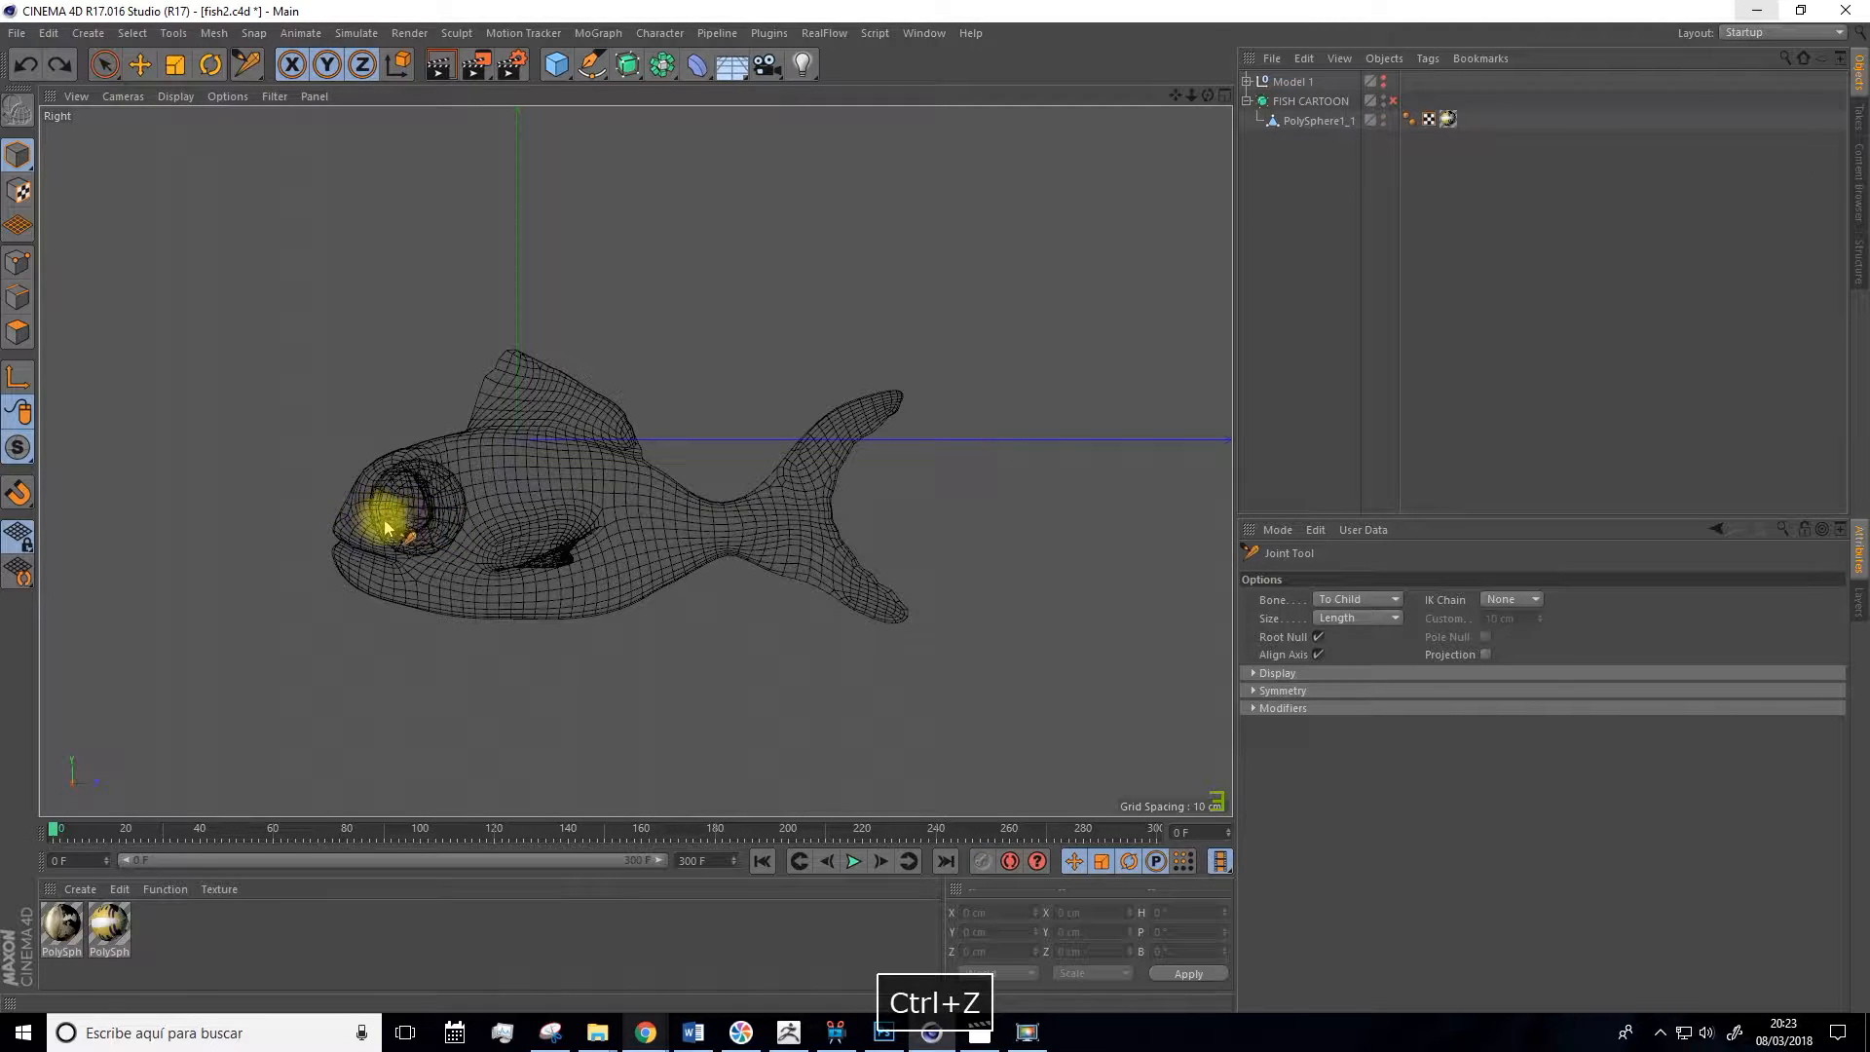
ctrl+click(351, 504)
ctrl+click(451, 531)
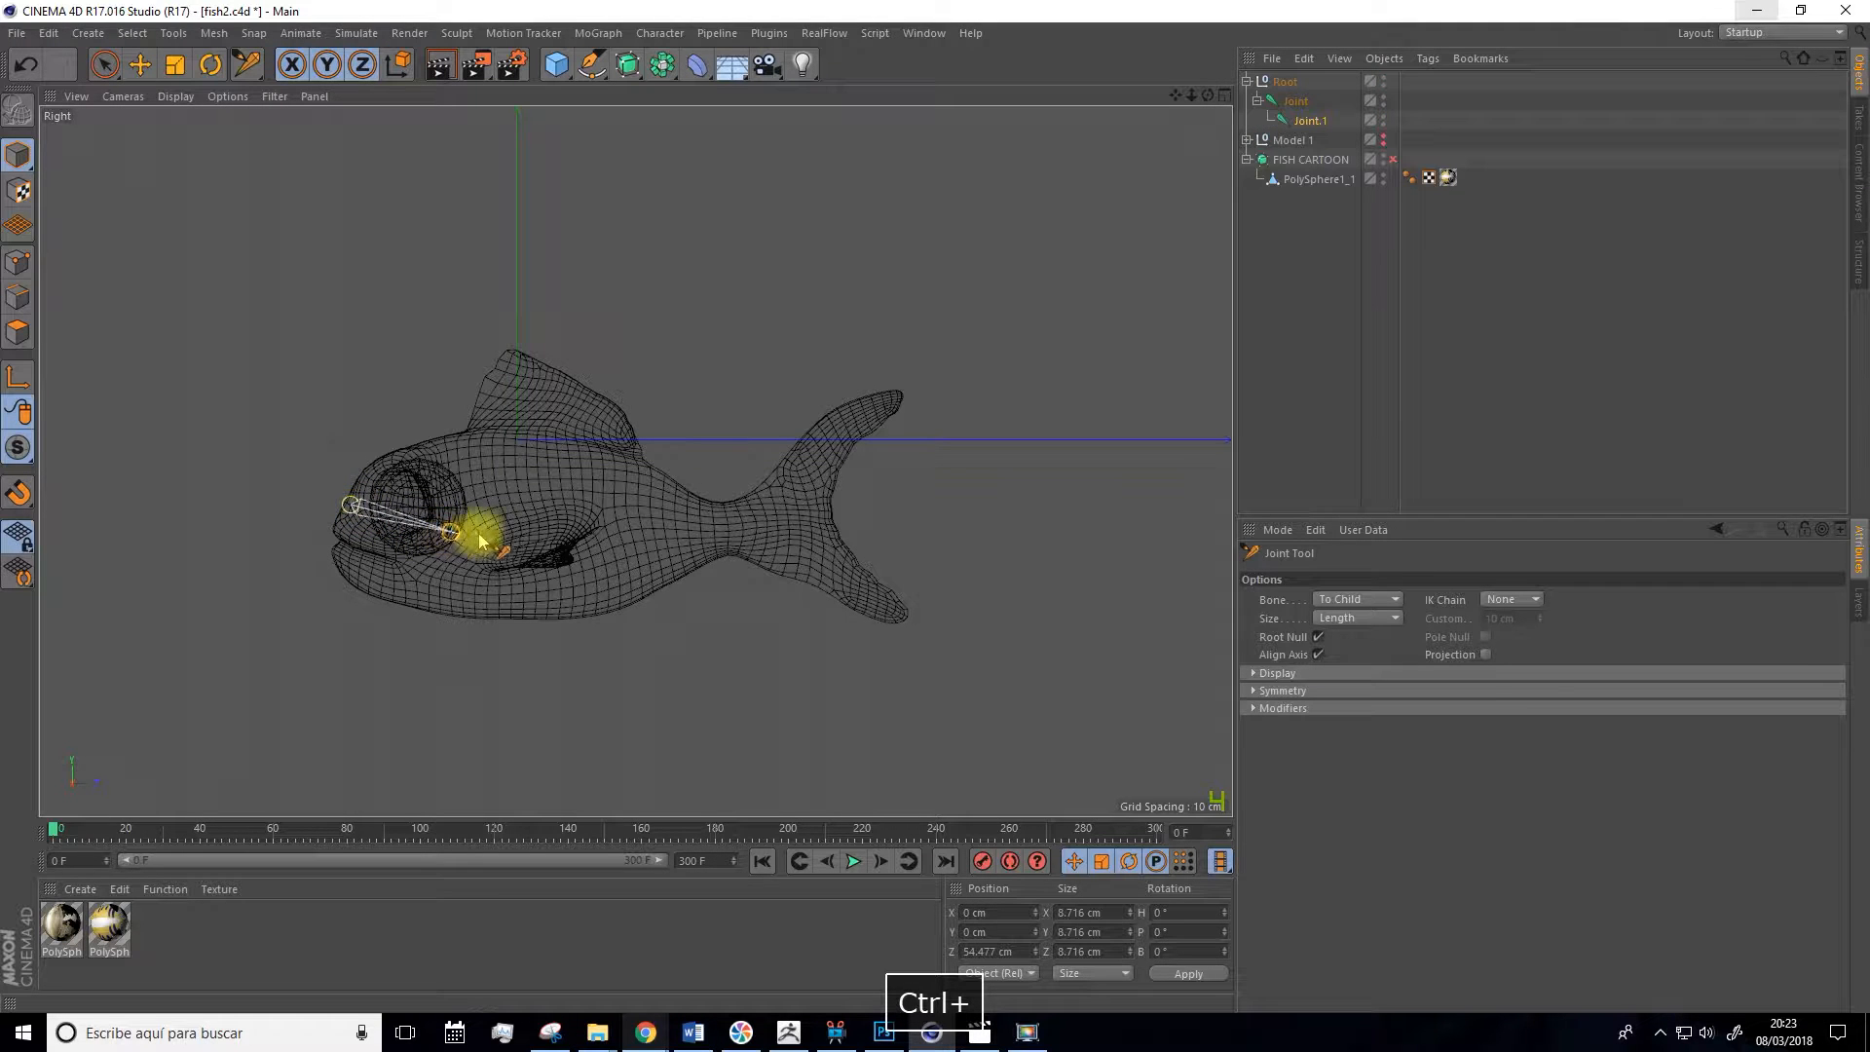
ctrl+click(551, 535)
ctrl+click(663, 535)
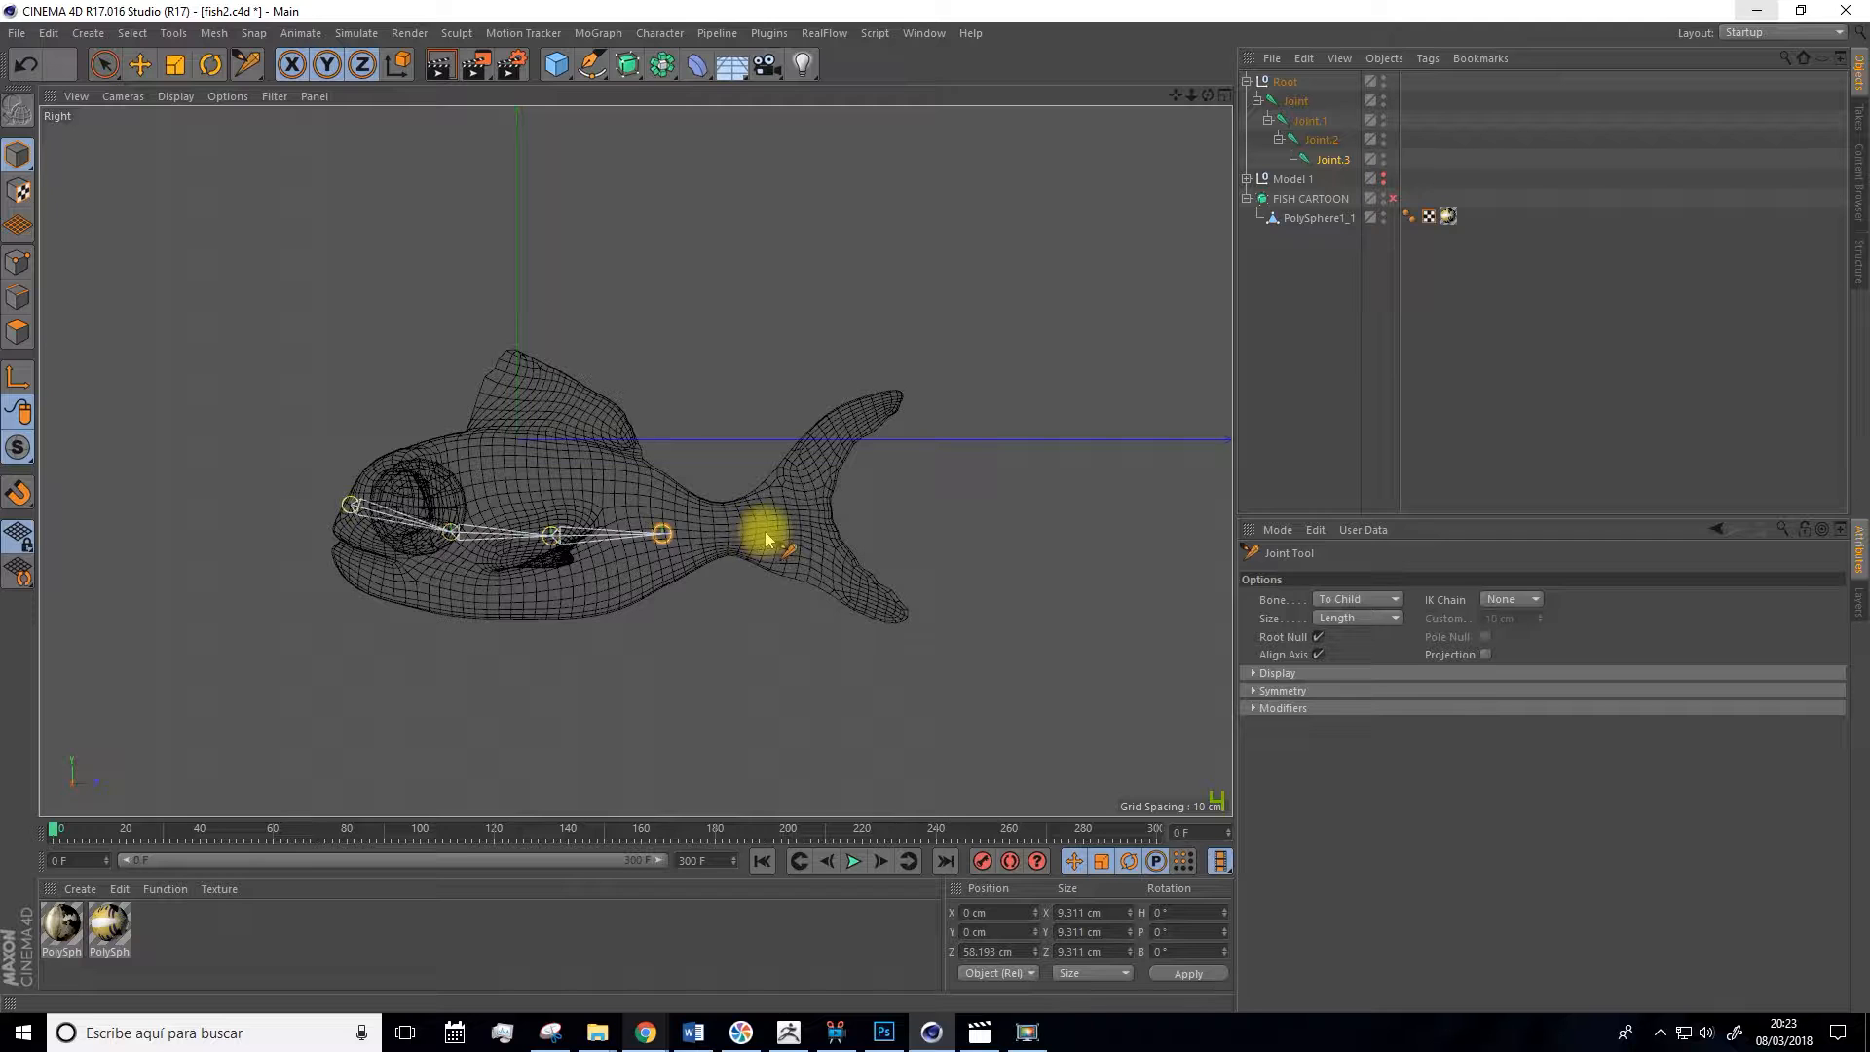
key(ctrl+z)
key(ctrl+z)
key(ctrl+z)
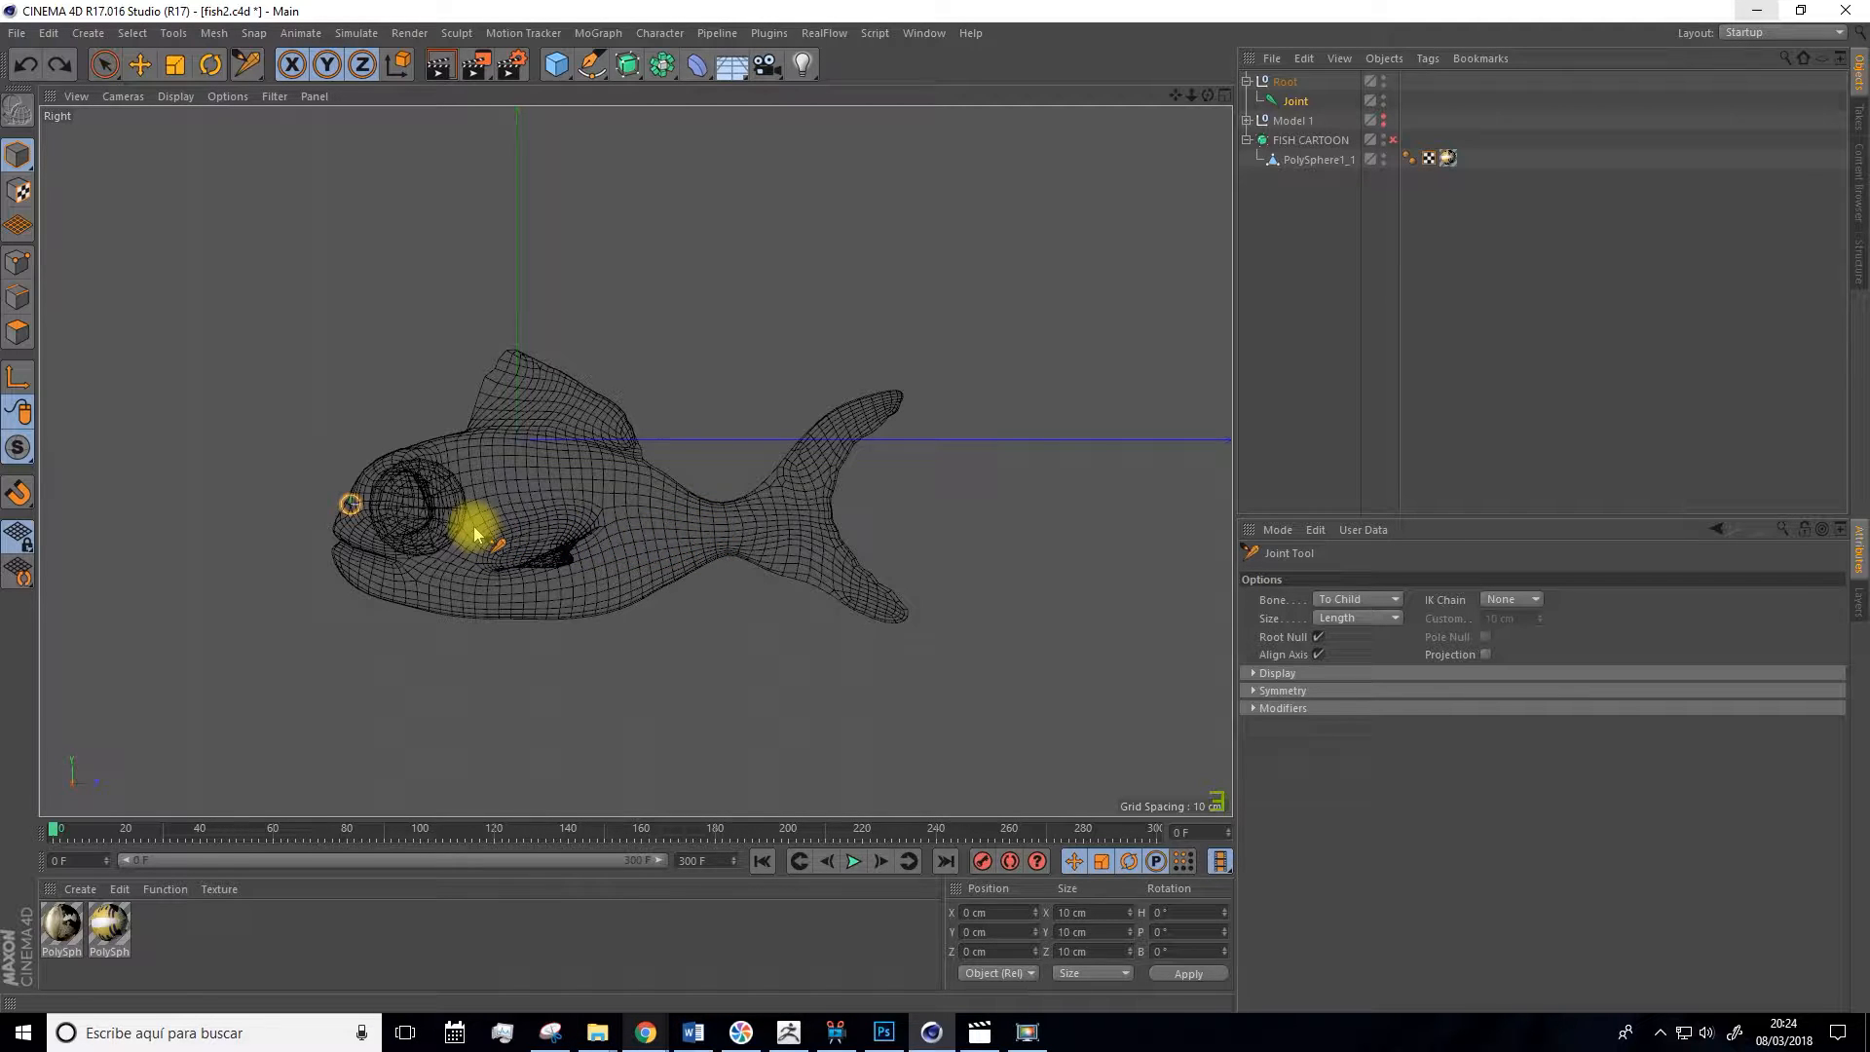
key(ctrl+z)
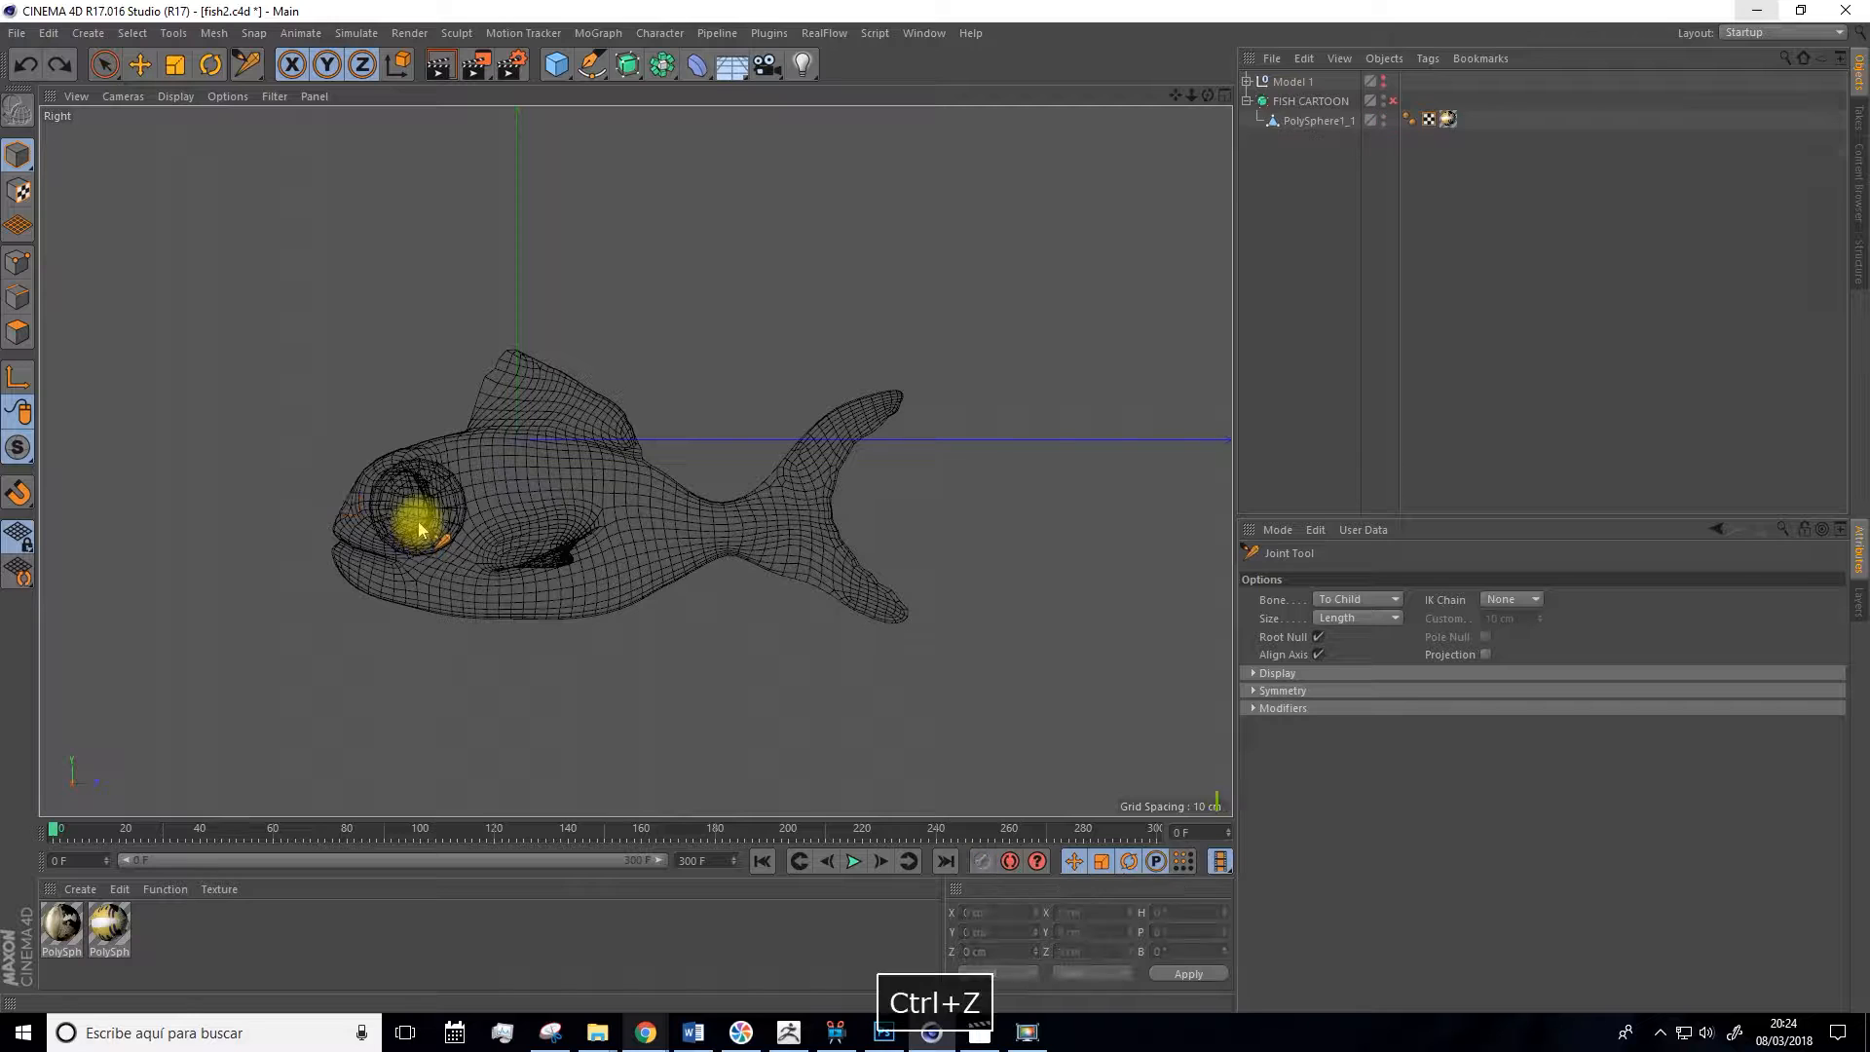
Place a chain of seven joints along the cartoon fish's body, from the snout to the base of the tail fin.
ctrl+click(346, 513)
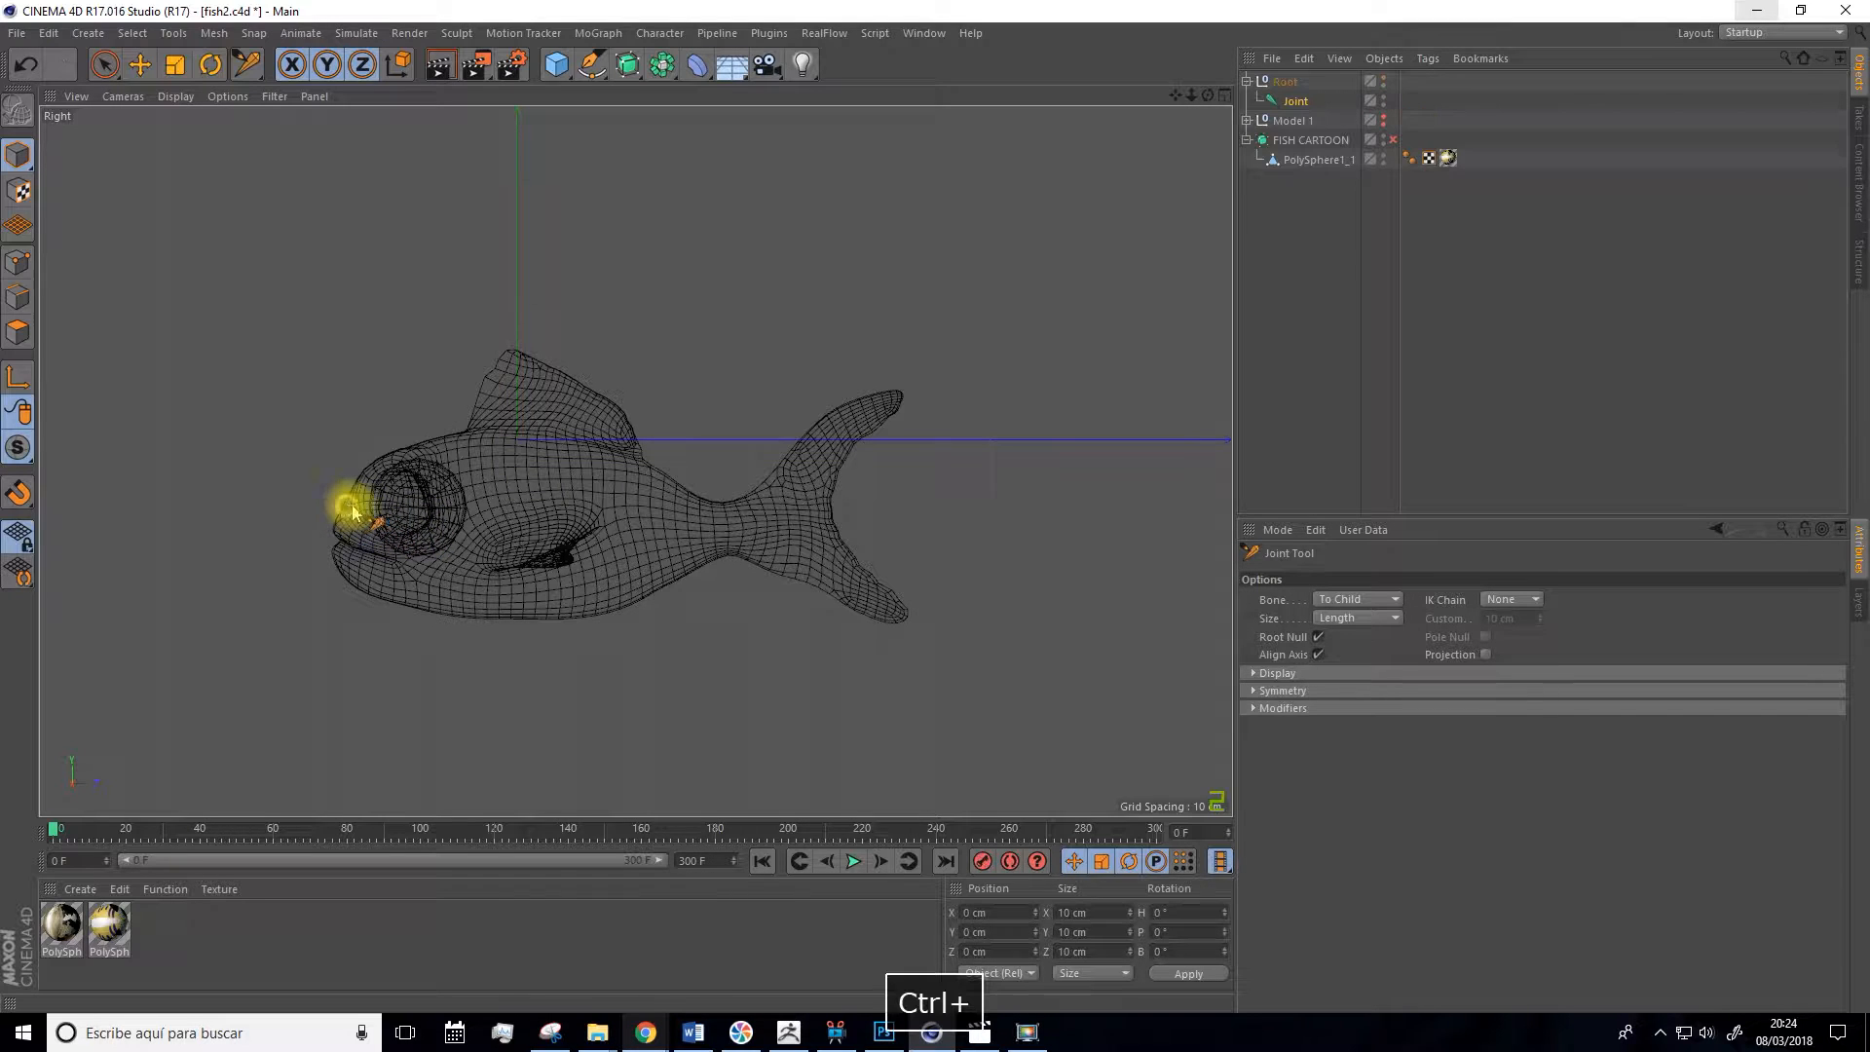
ctrl+click(425, 528)
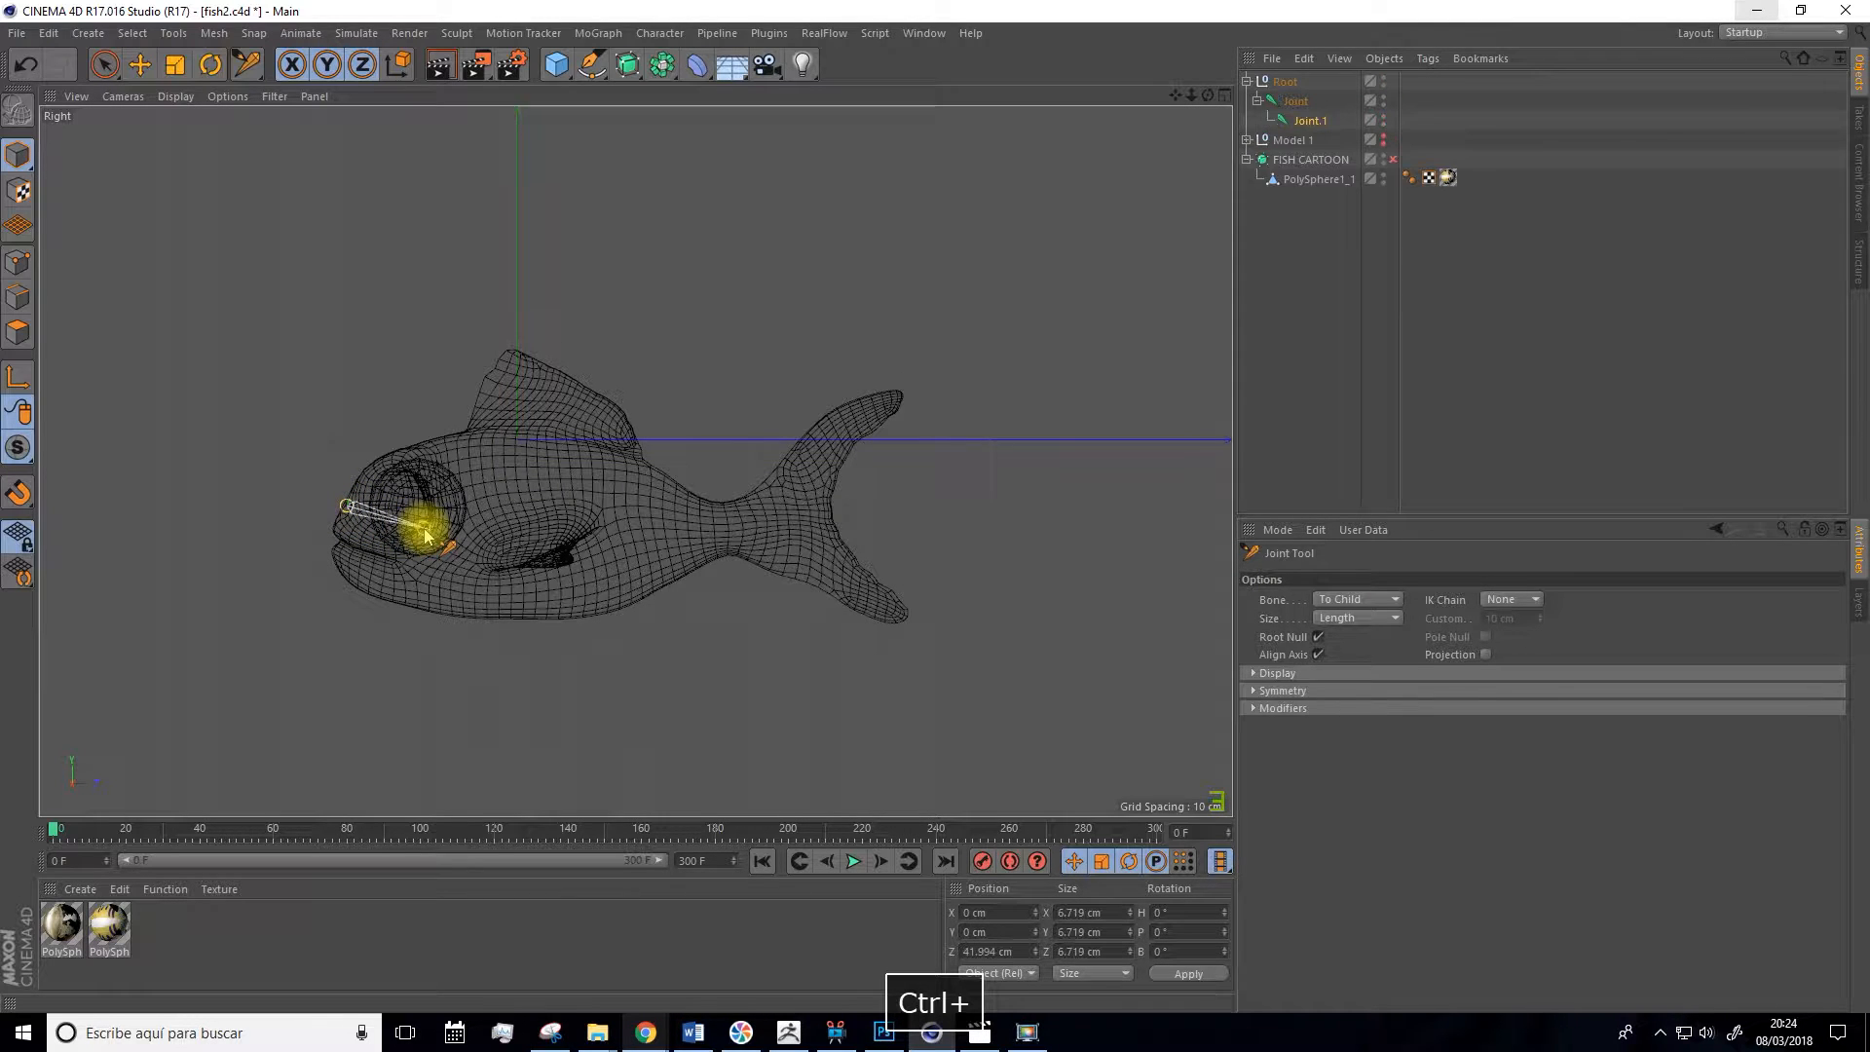
ctrl+click(512, 541)
ctrl+click(602, 540)
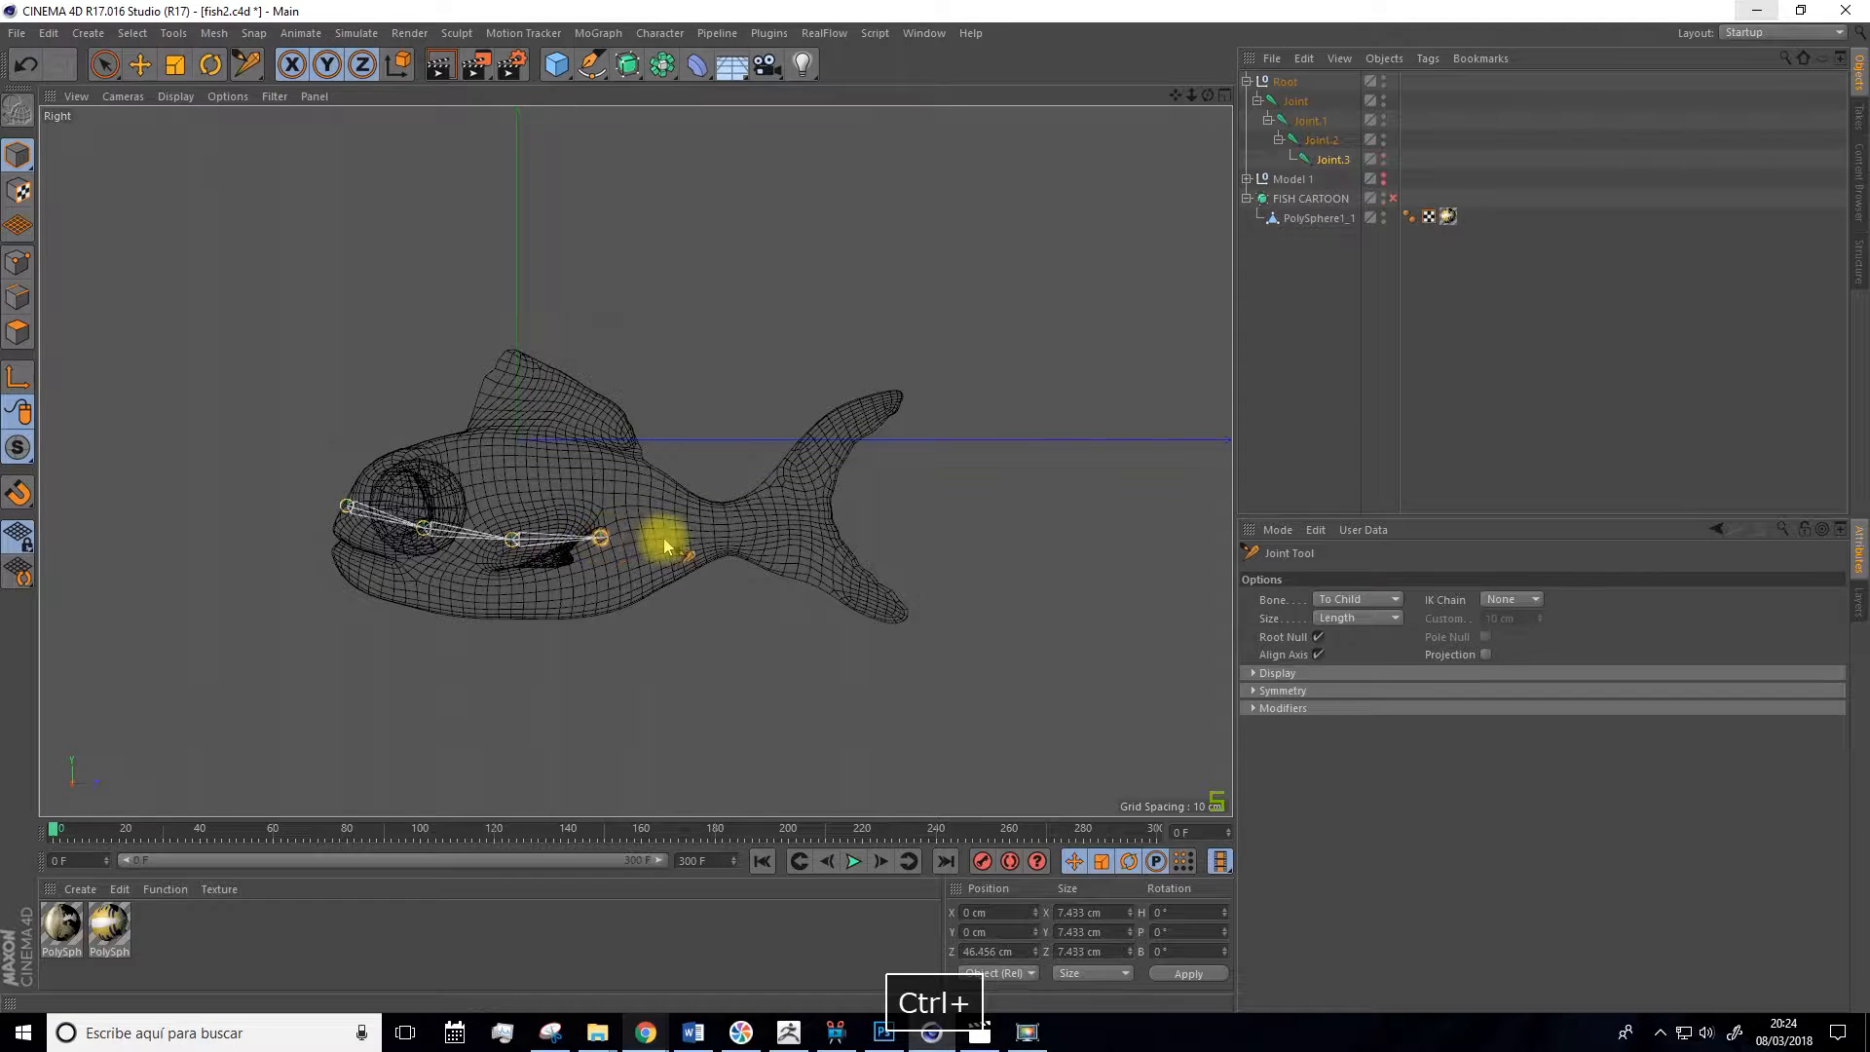
ctrl+click(690, 535)
ctrl+click(769, 531)
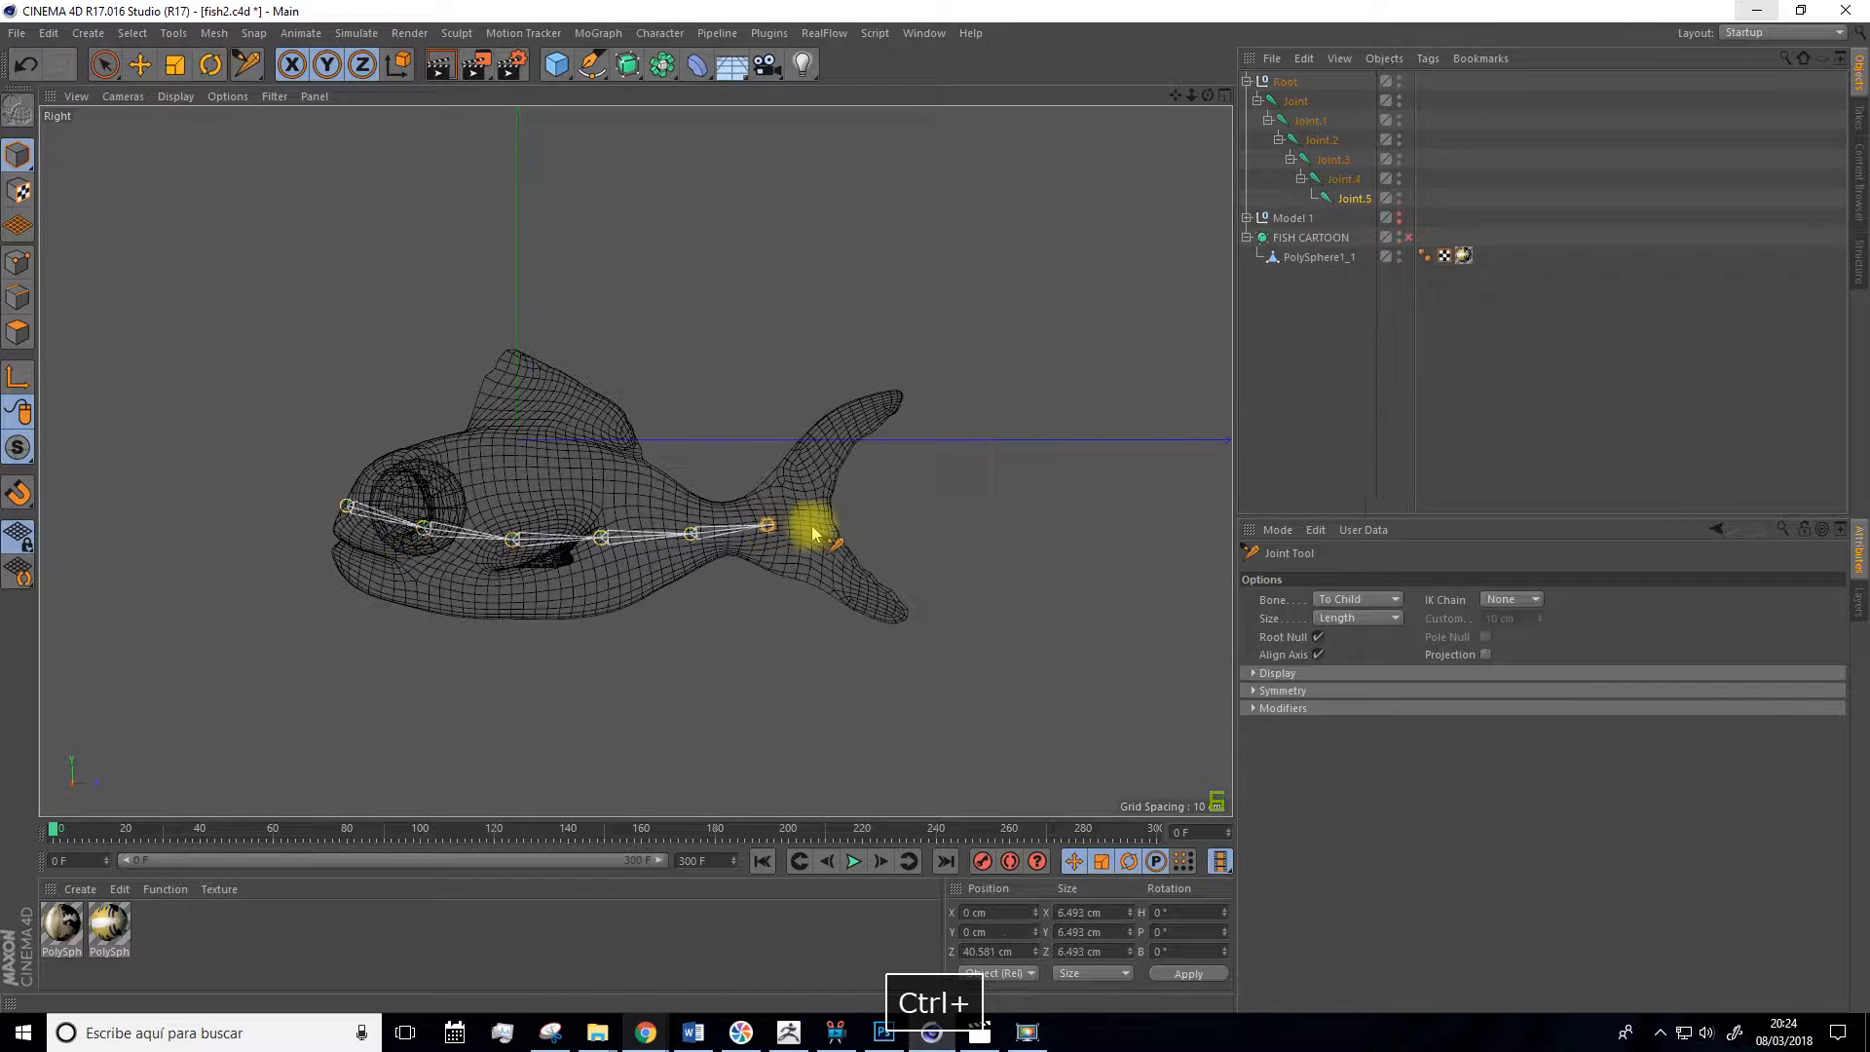
ctrl+click(825, 531)
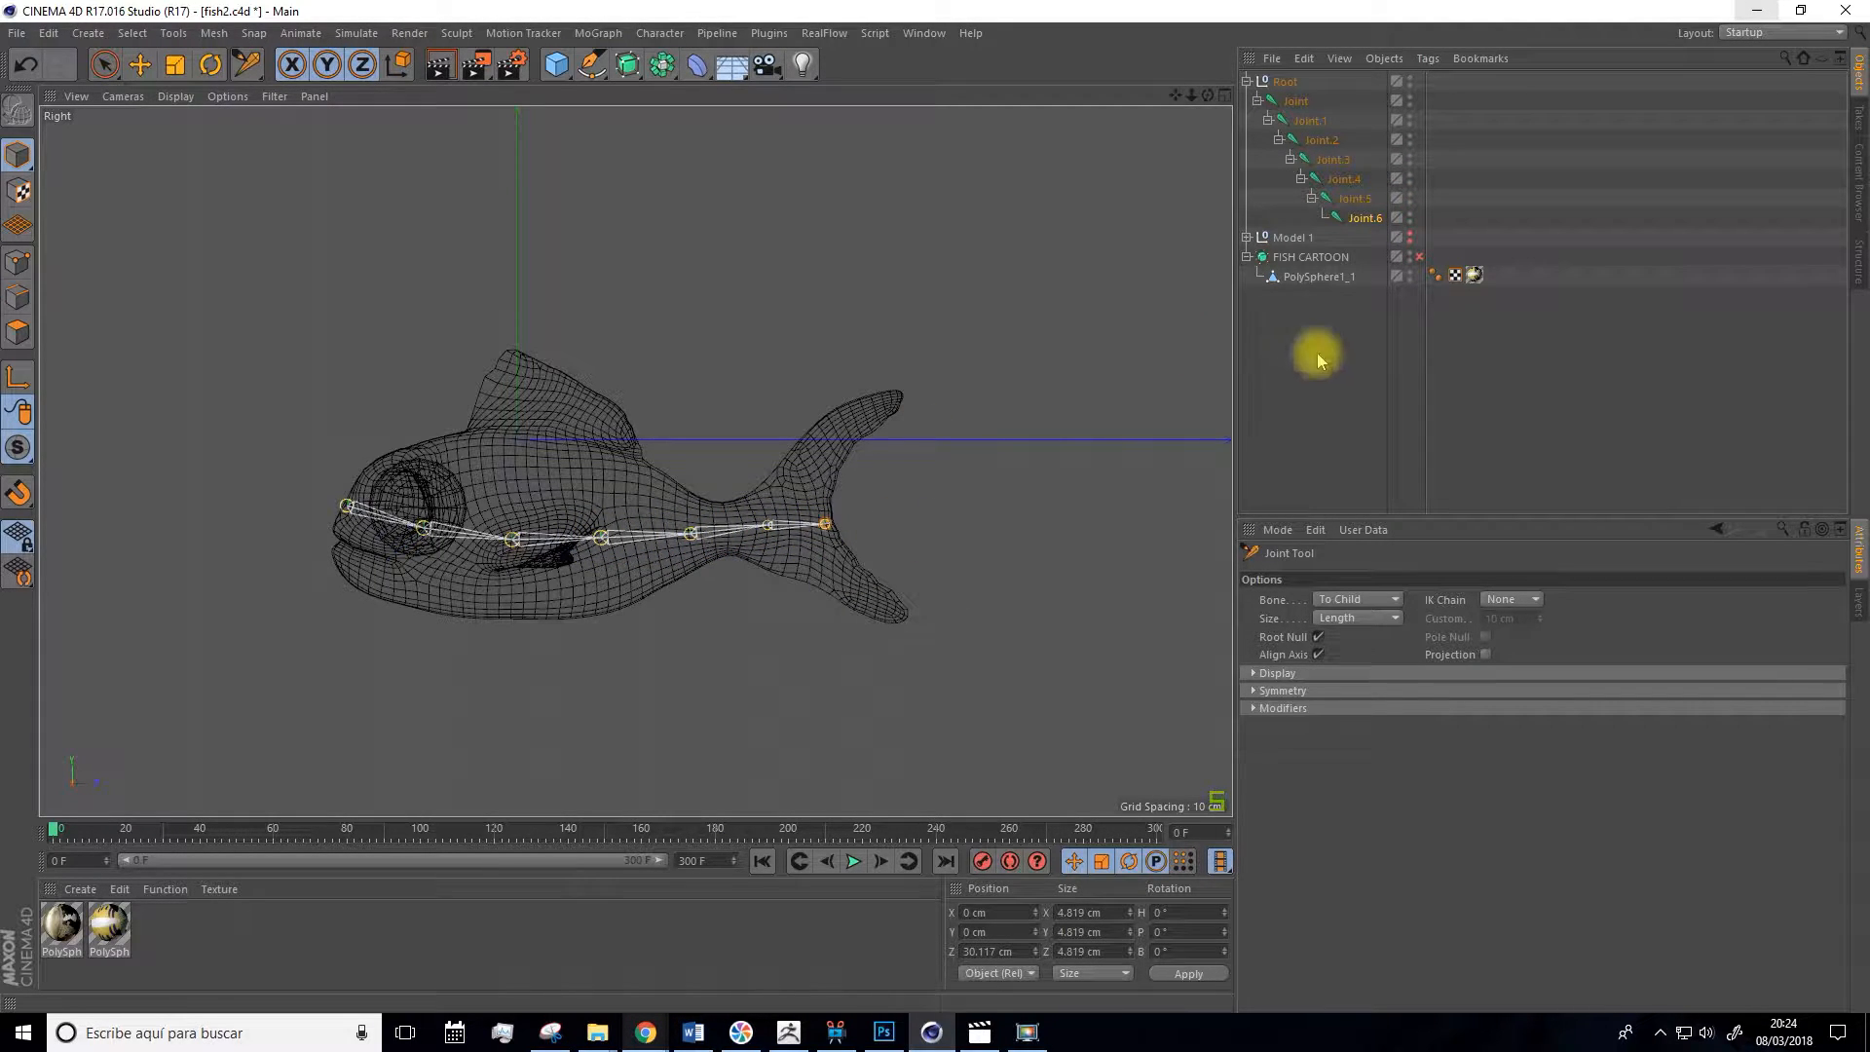
Take the joint chain out of the Root null and delete the empty null.
click(1295, 98)
shift+click(1364, 218)
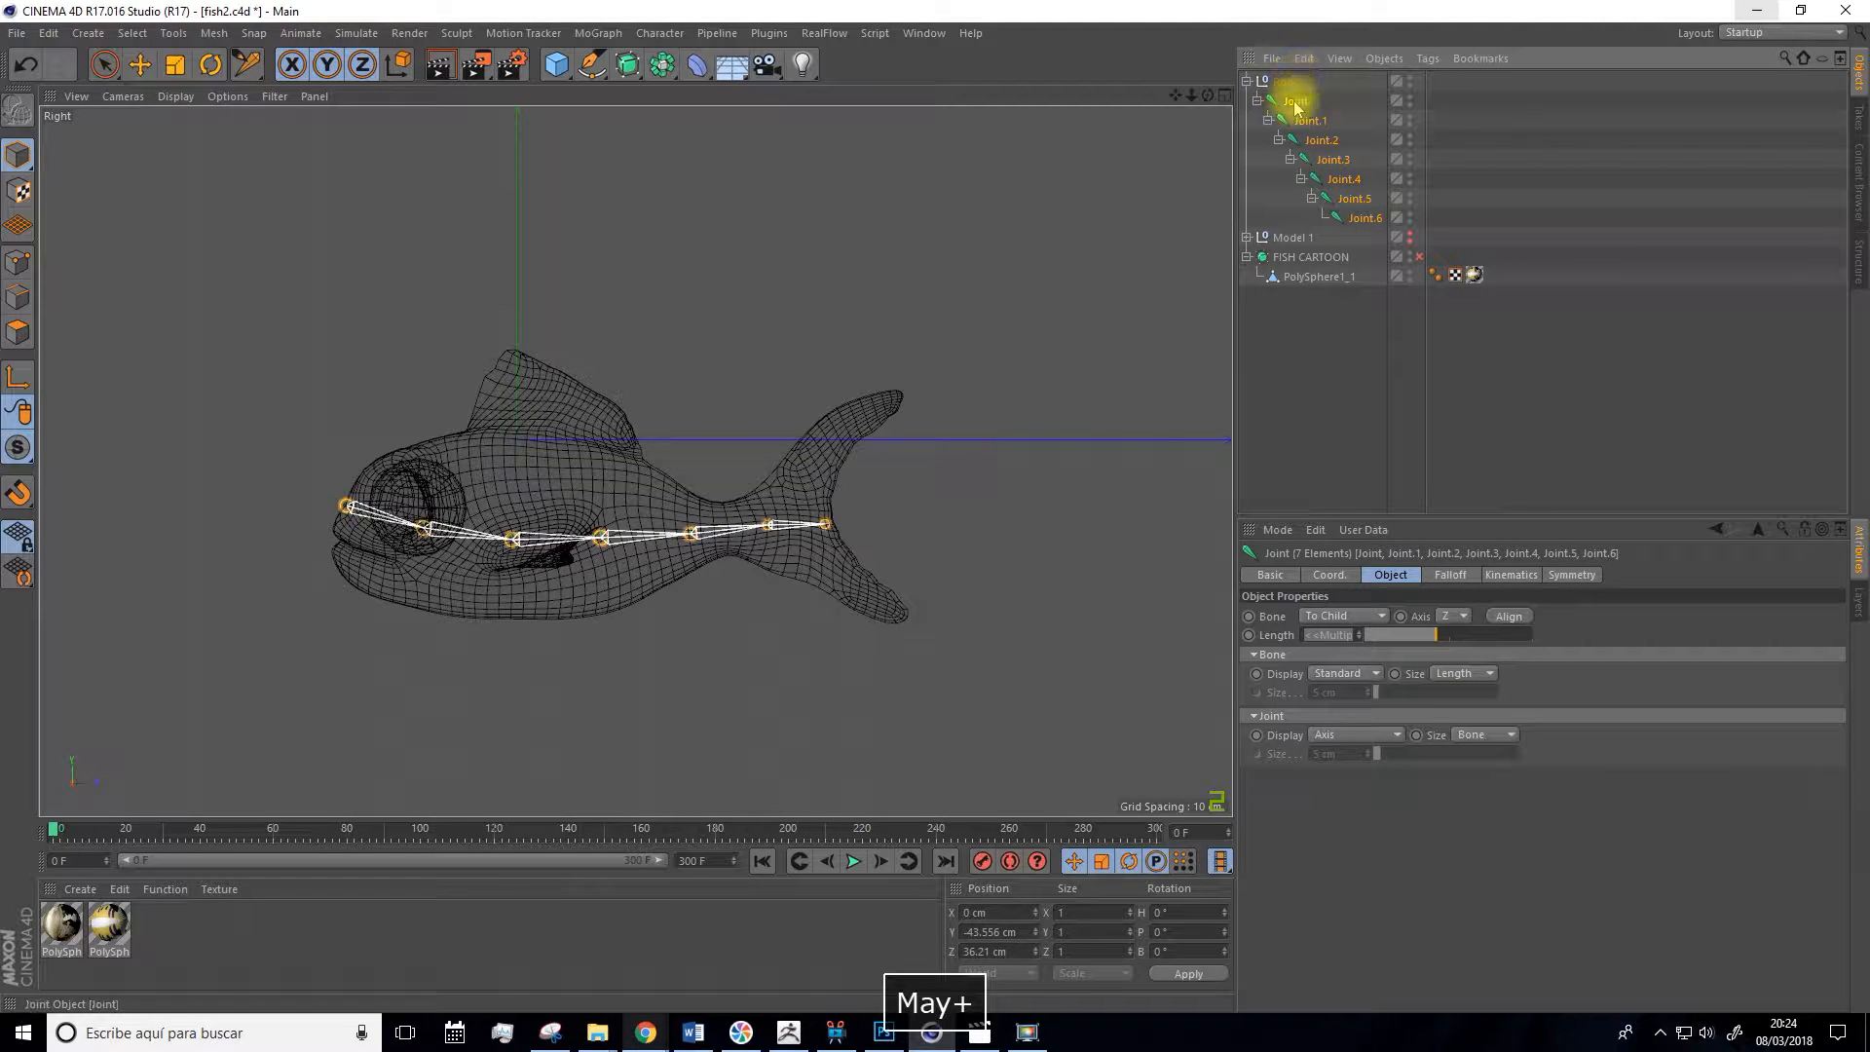
drag(1300, 80, 1286, 214)
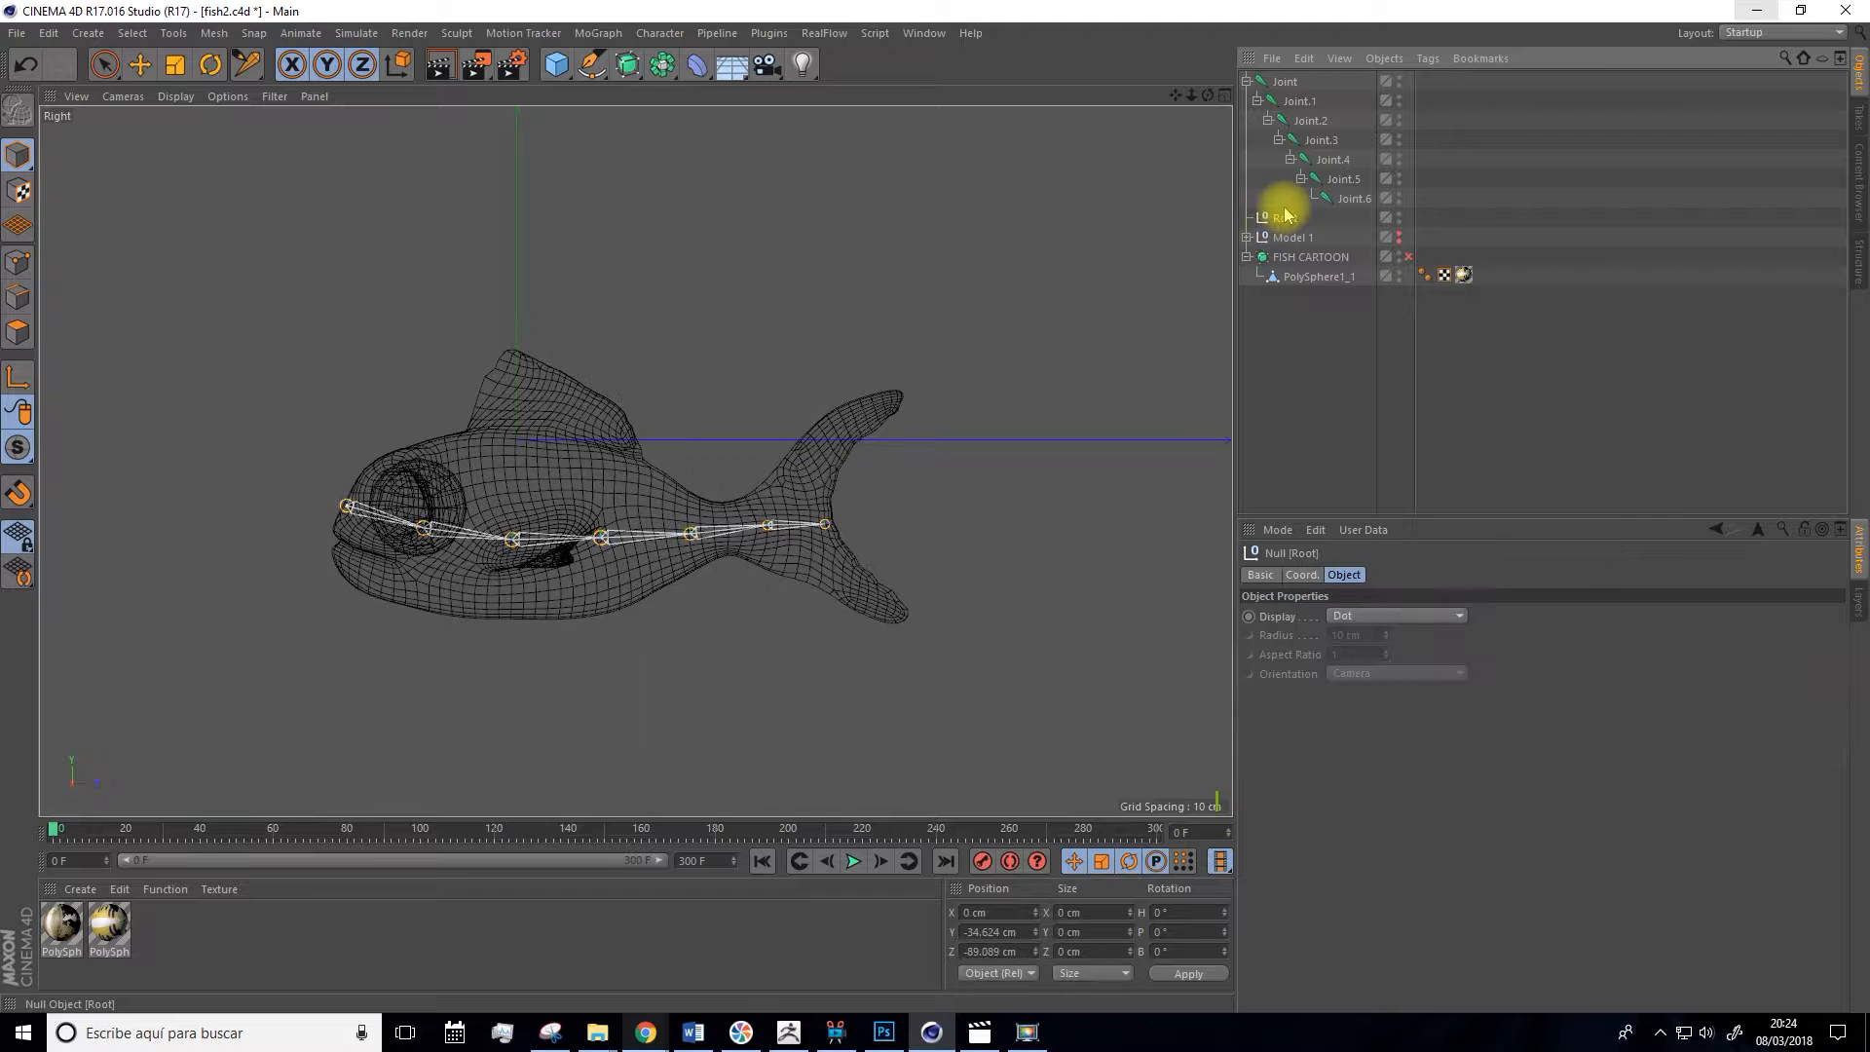
key(Delete)
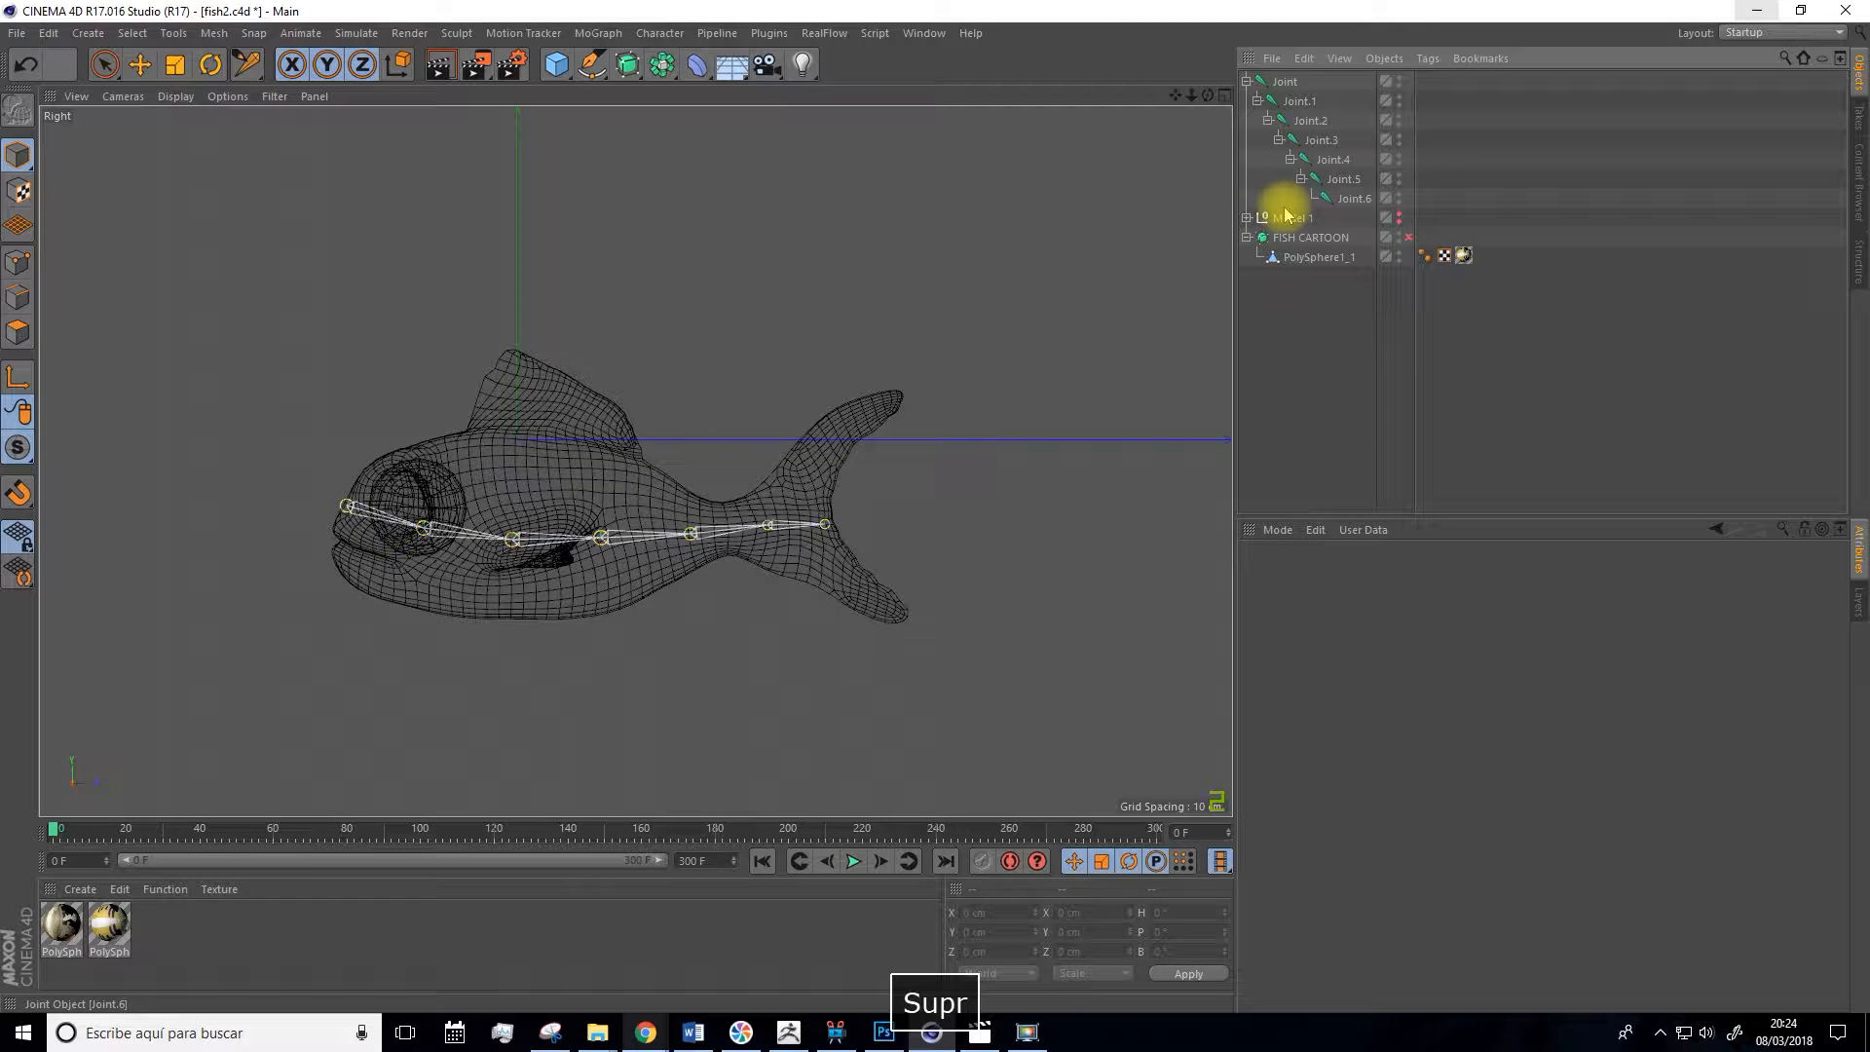
Add an IK tag to the topmost joint of the chain and enable its dynamics.
click(1285, 81)
right_click(1285, 86)
mouse_move(1330, 119)
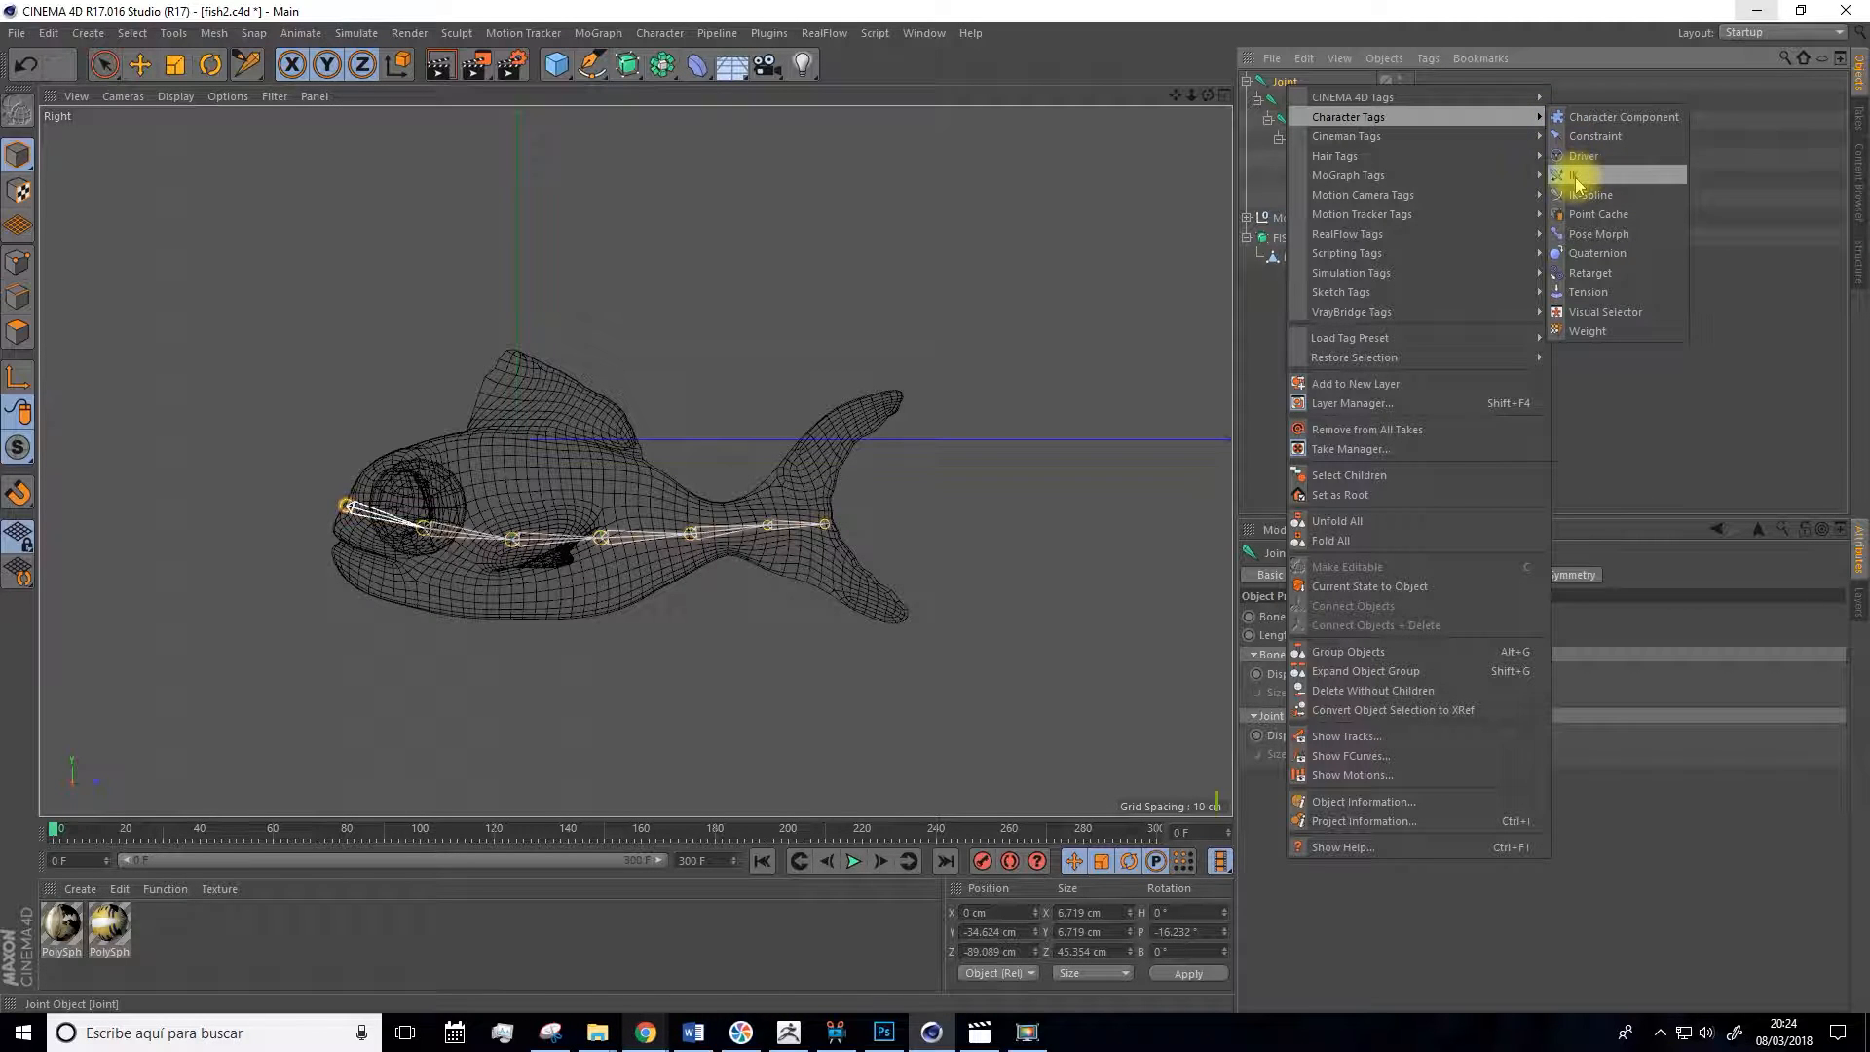
click(1578, 177)
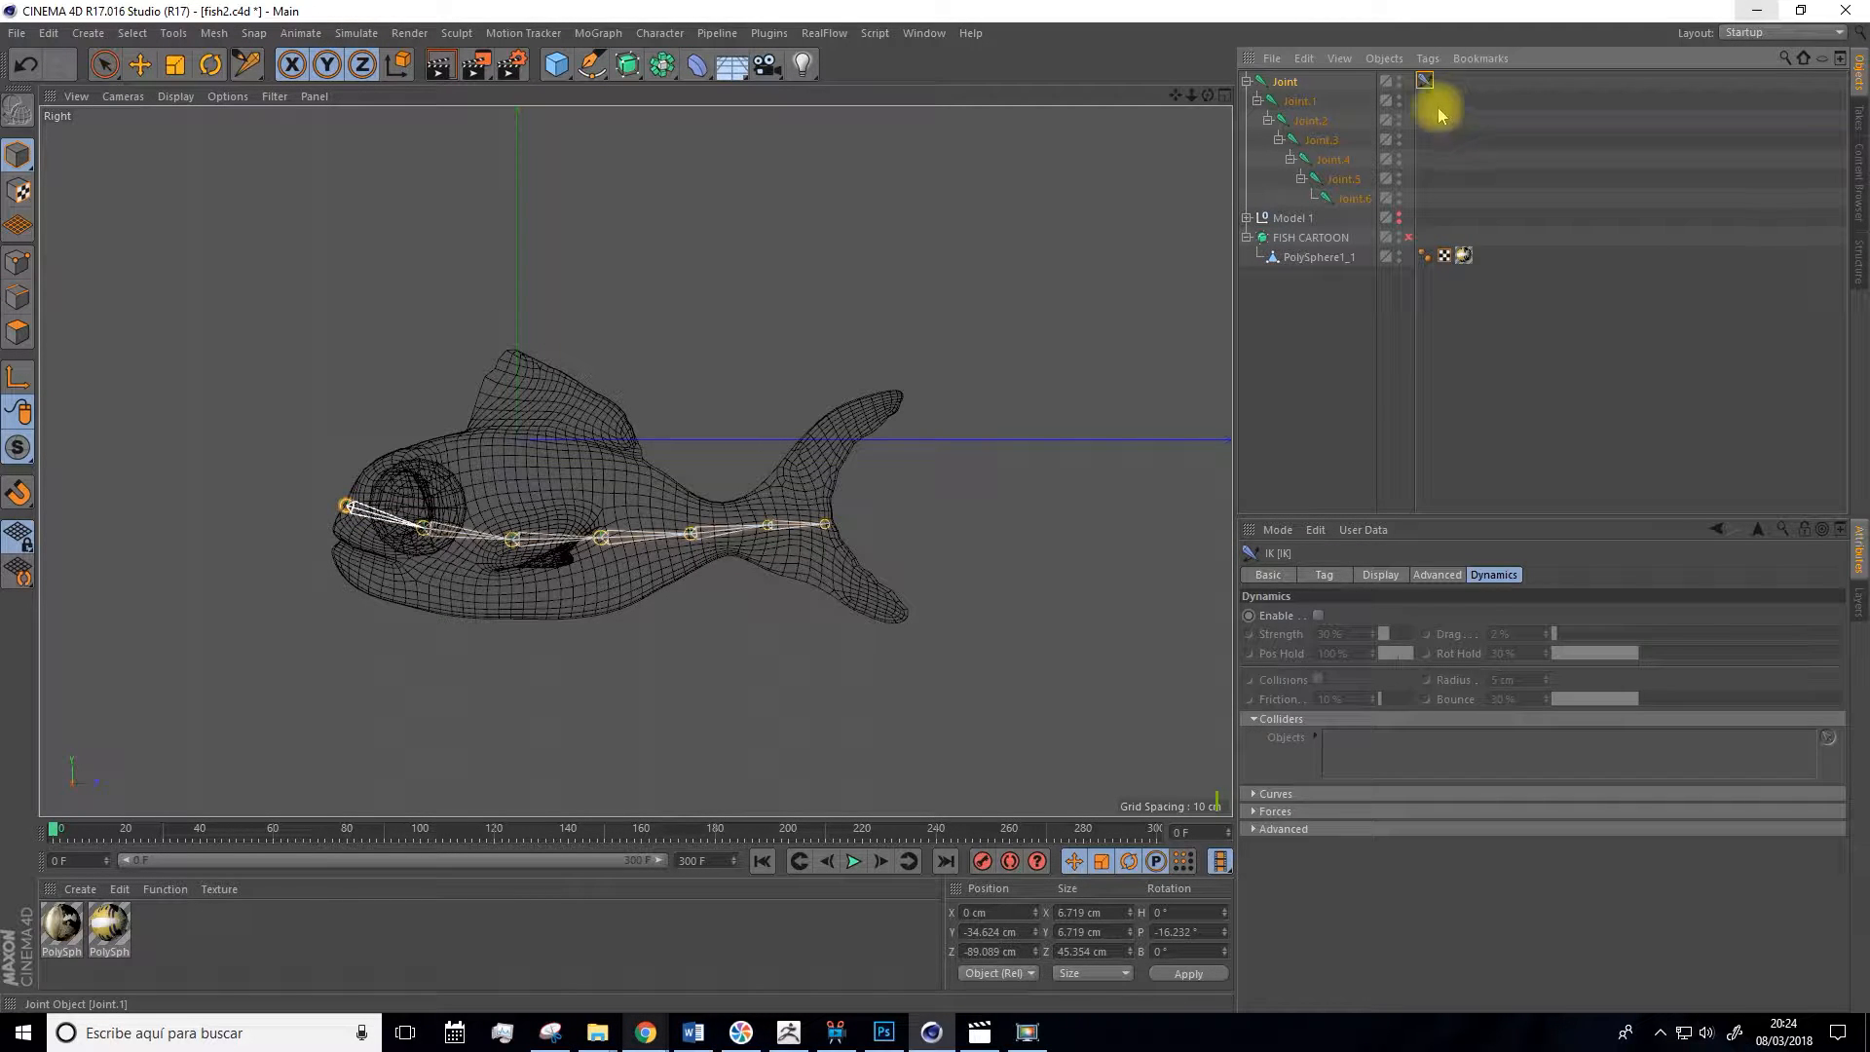
click(1318, 617)
Play the animation to preview the joint chain with dynamics enabled, and return to the first frame.
click(853, 860)
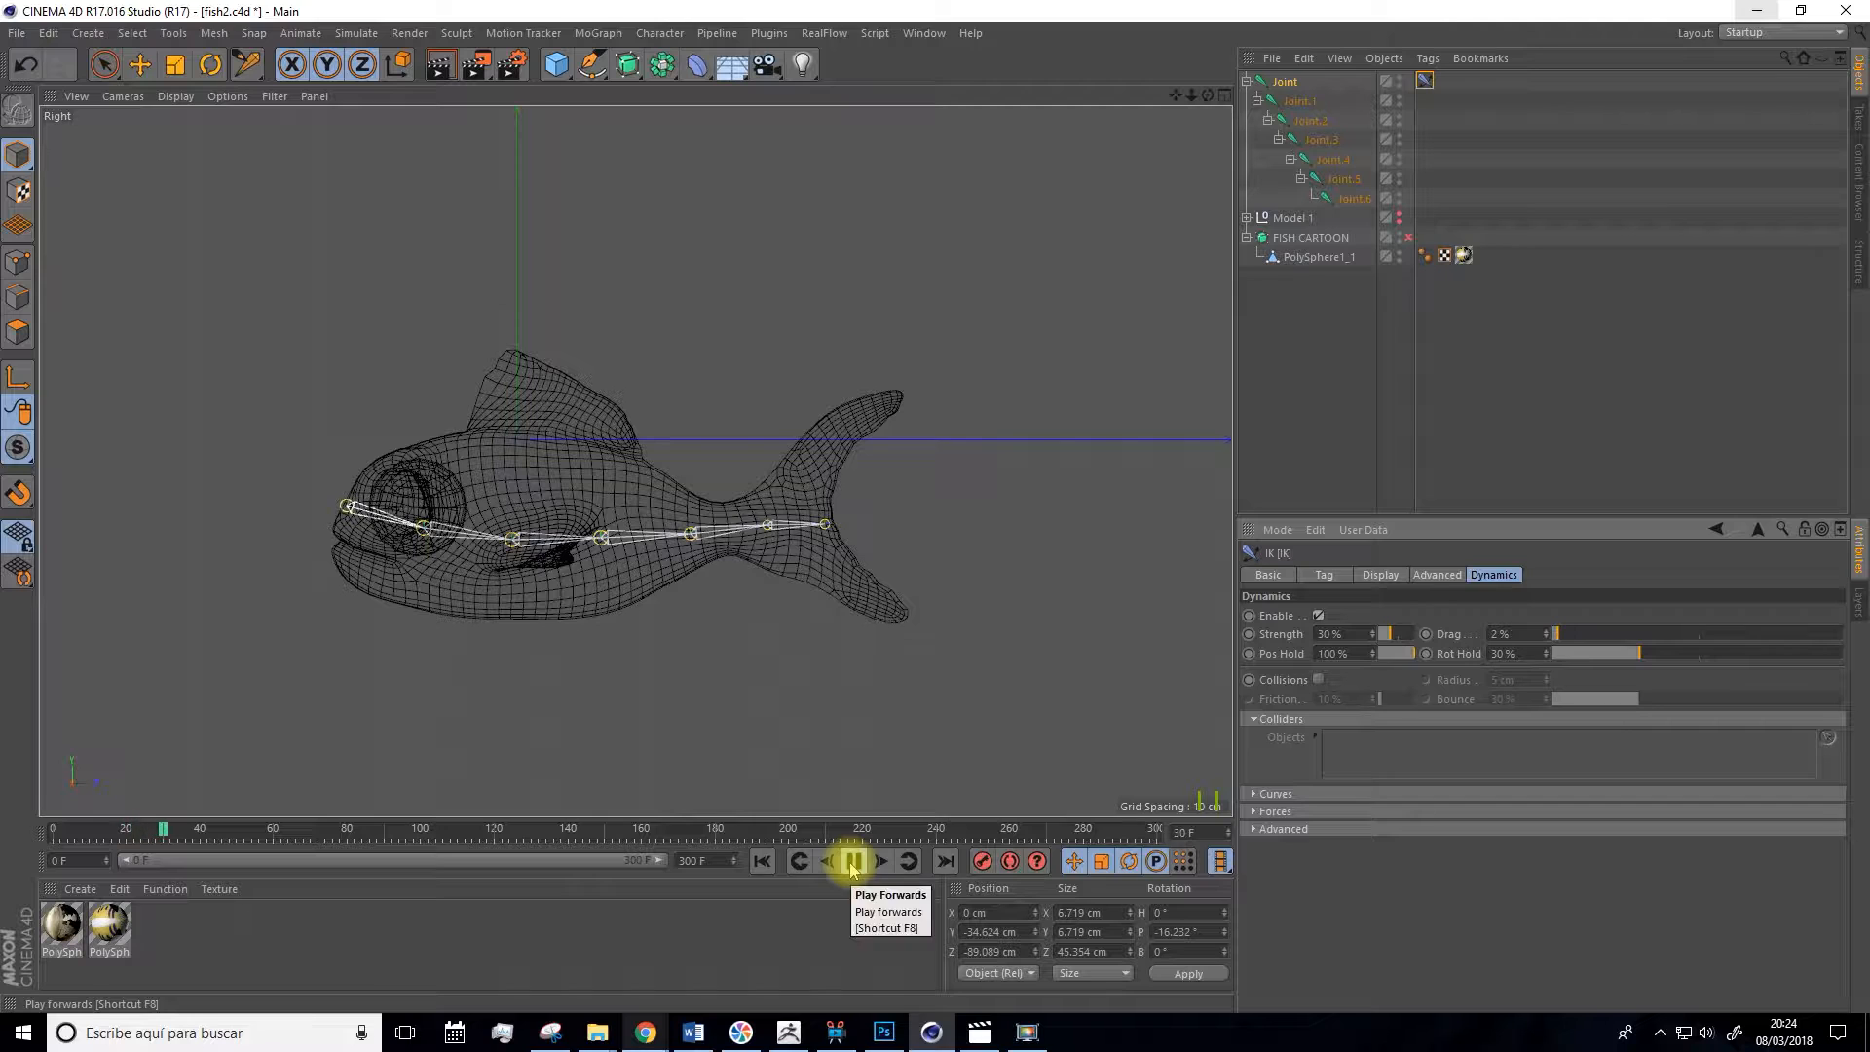
click(853, 867)
click(765, 864)
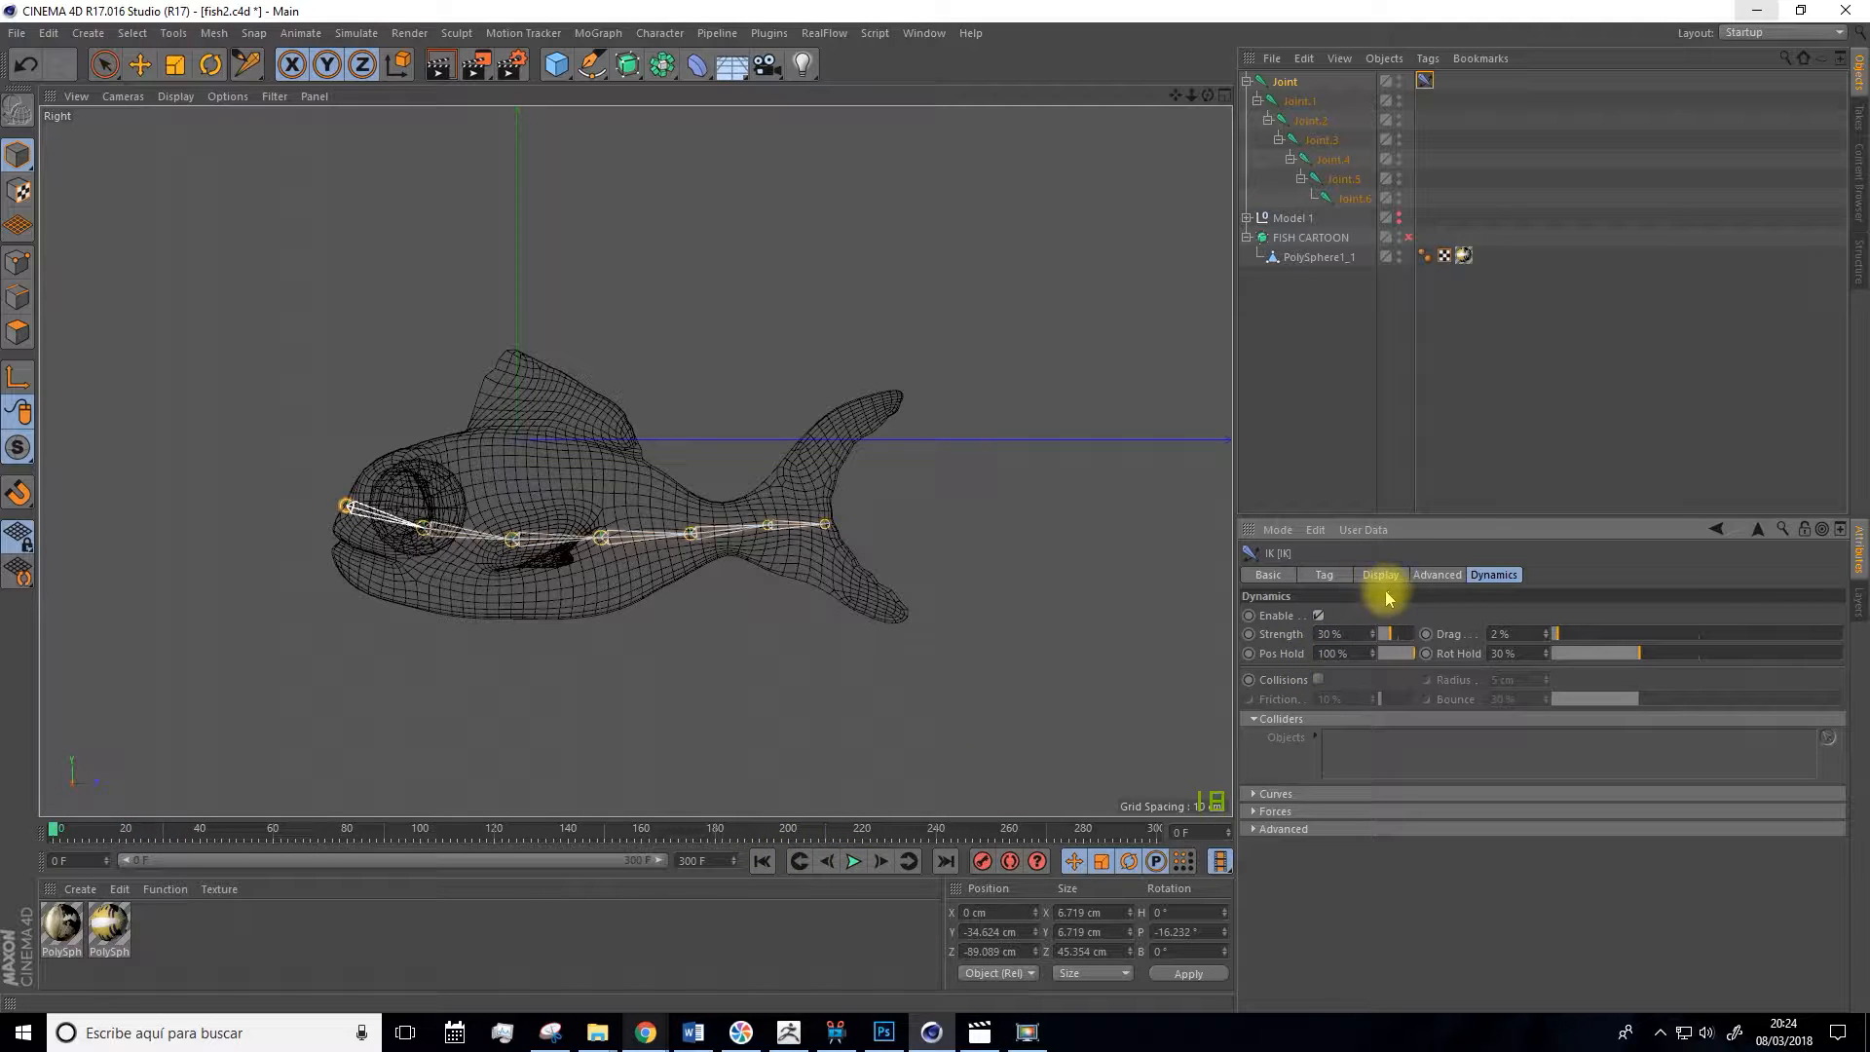
Assign Joint.6 as the End object of the IK tag on the topmost joint.
click(1256, 812)
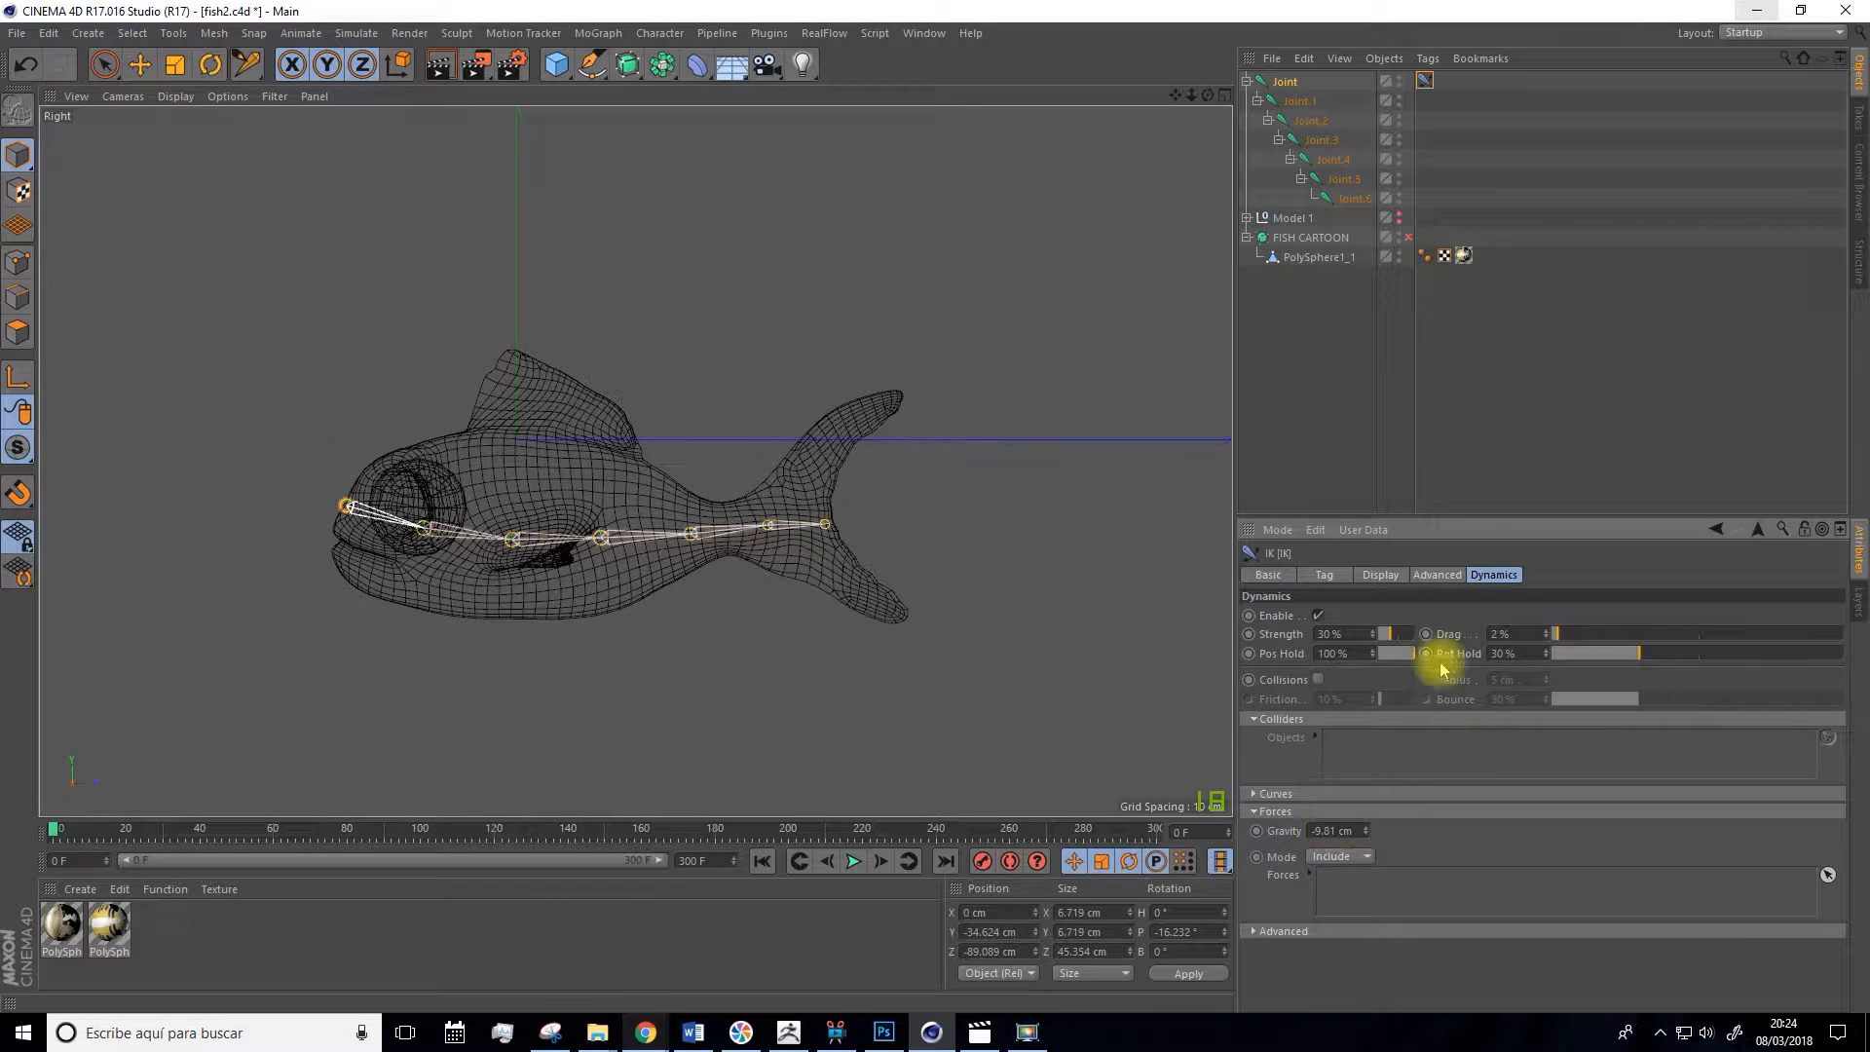
click(1371, 576)
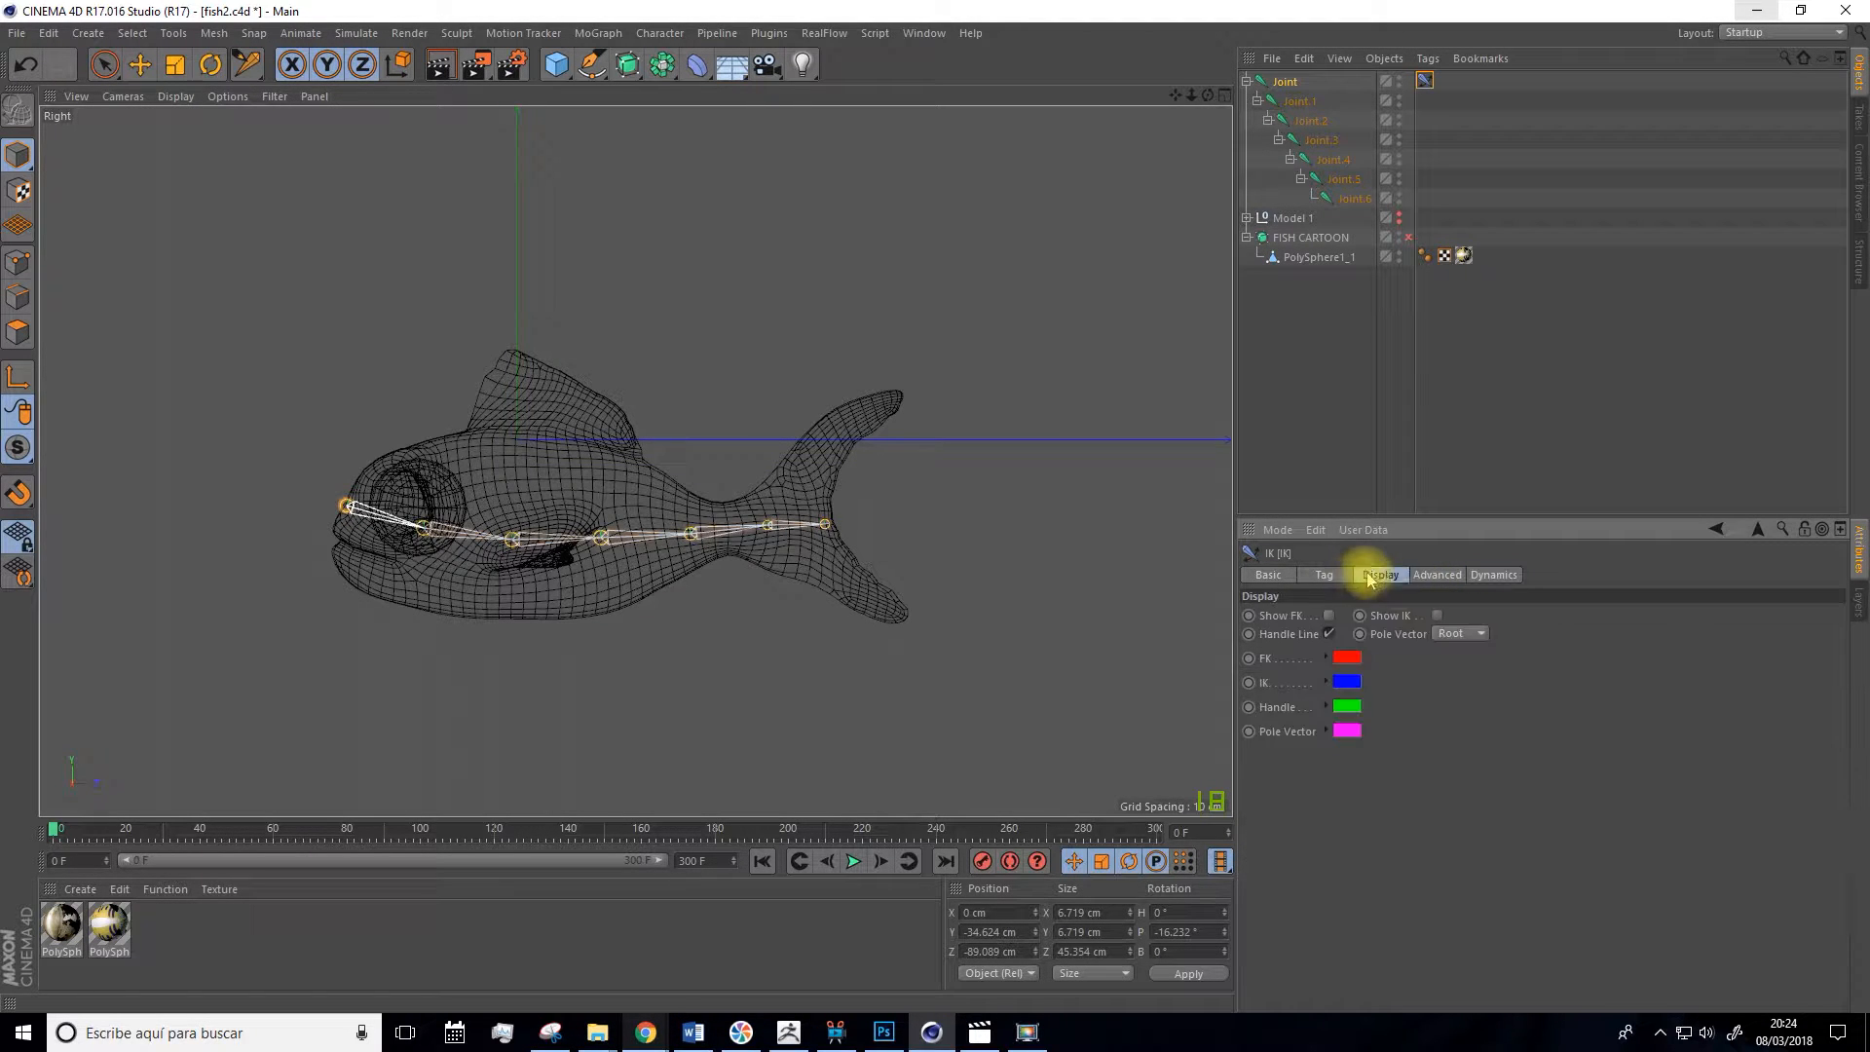
click(1428, 576)
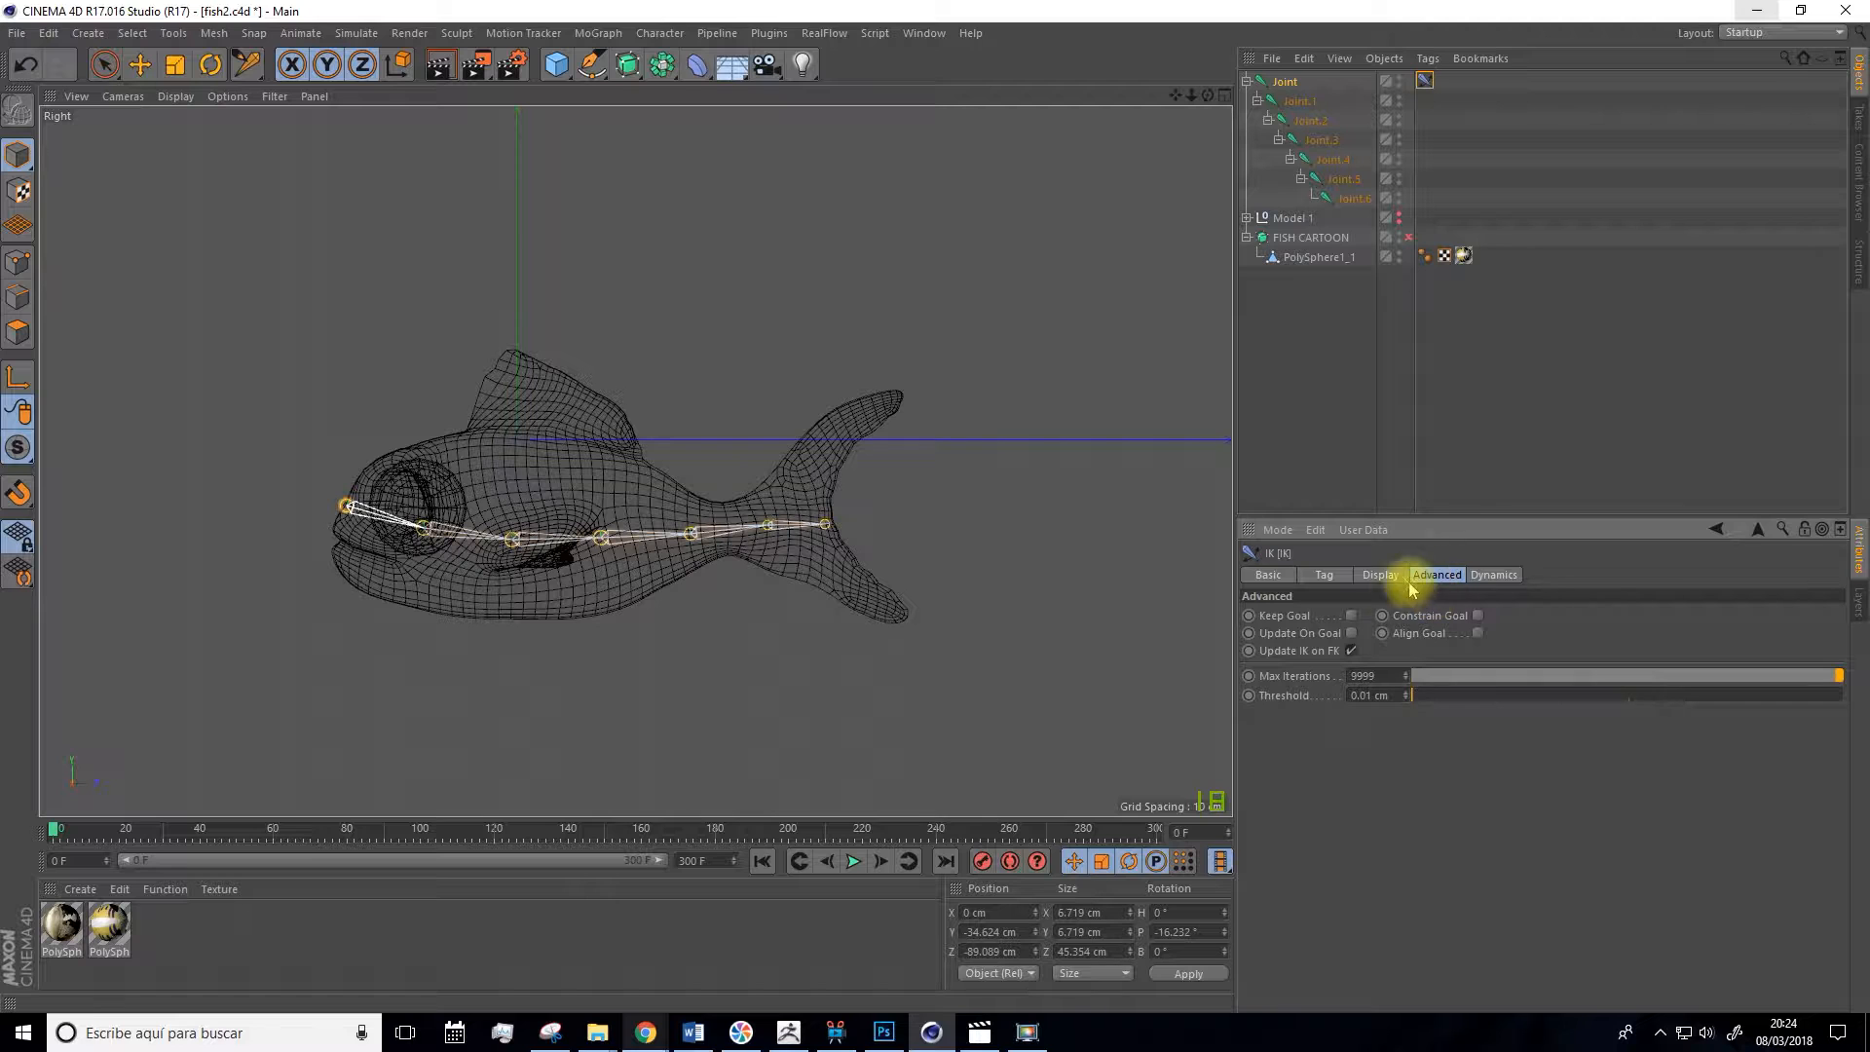
click(1482, 577)
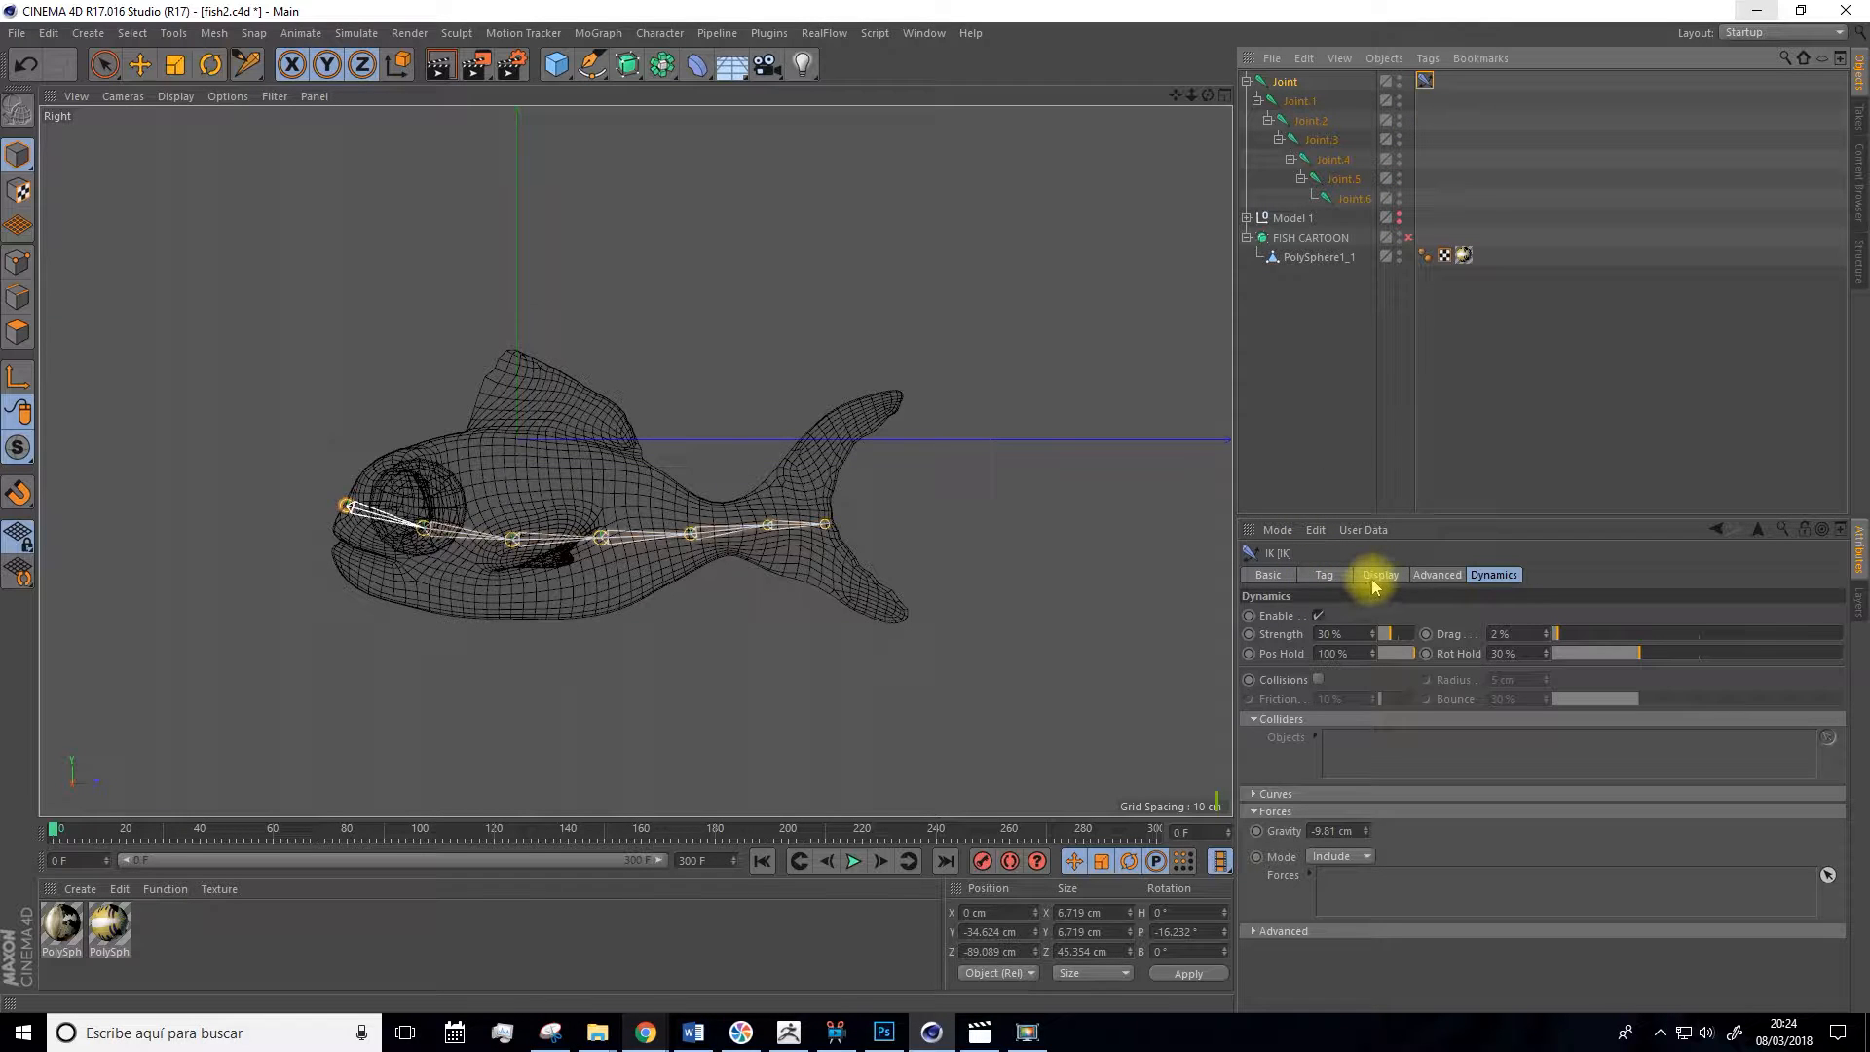
click(1325, 576)
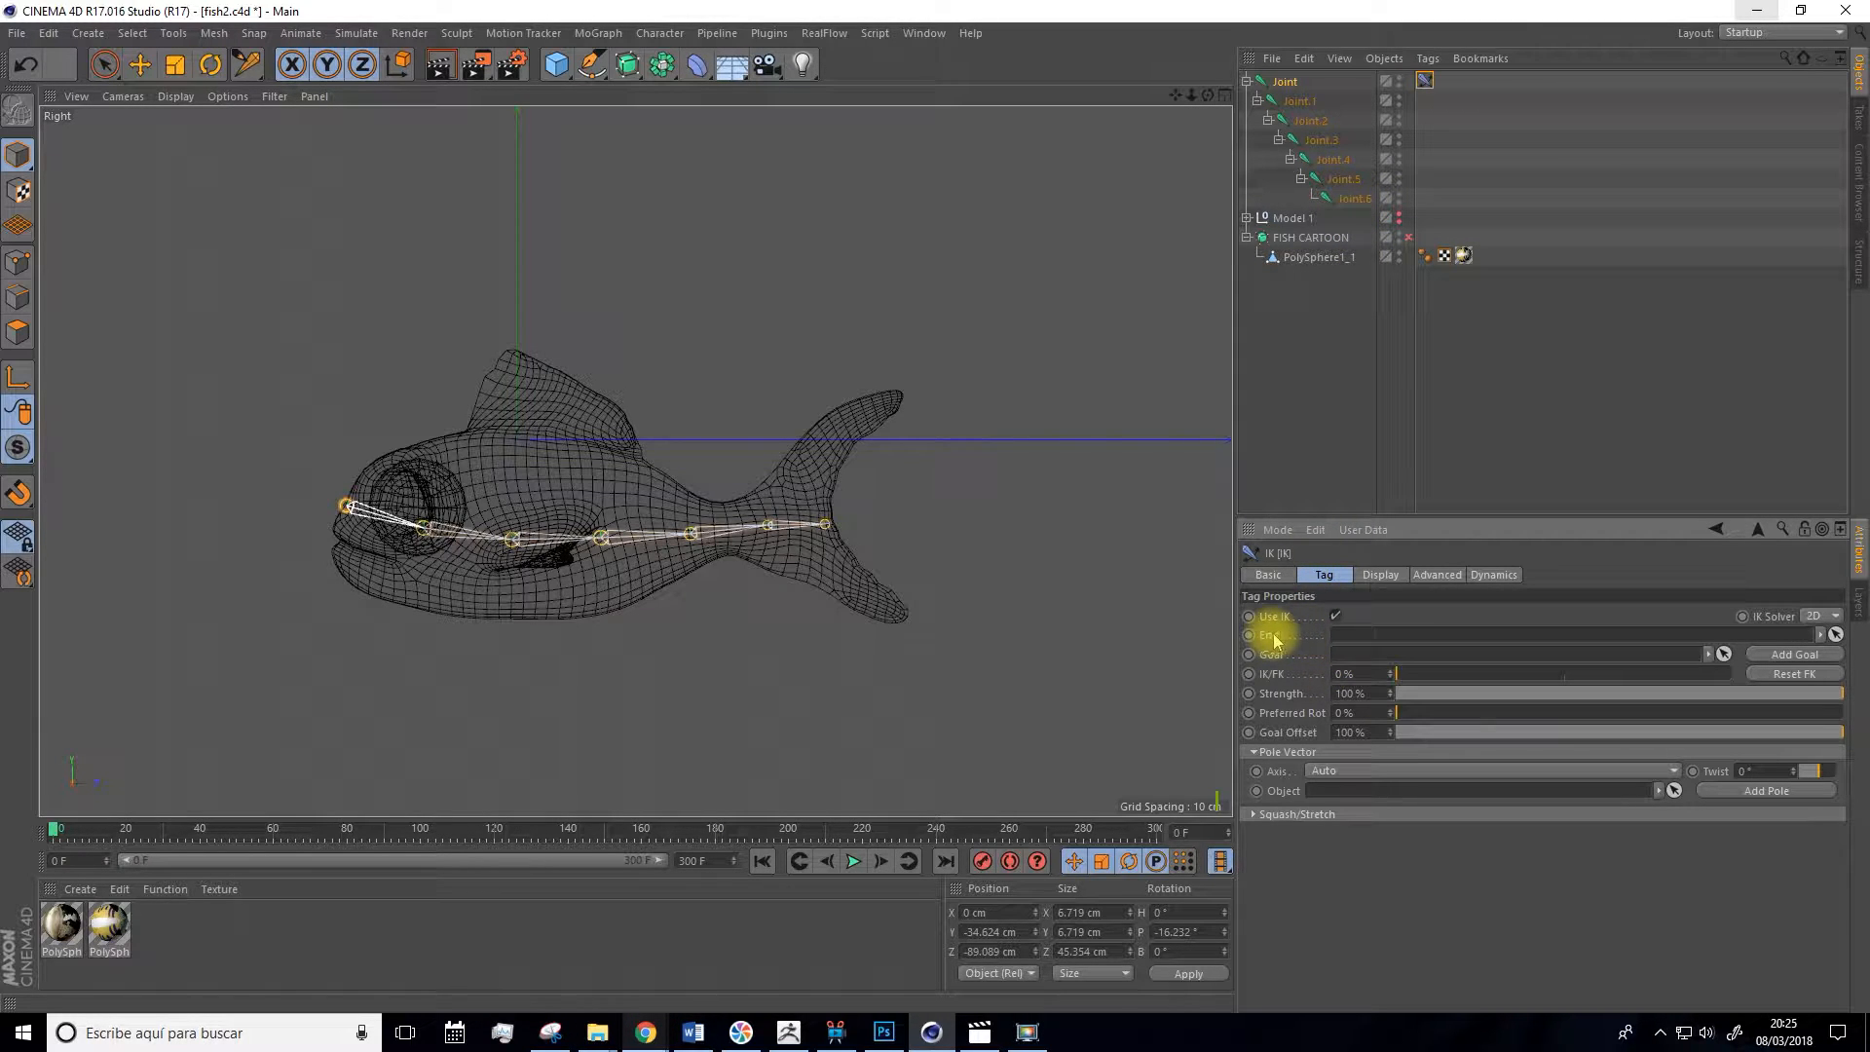
drag(1352, 199, 1350, 643)
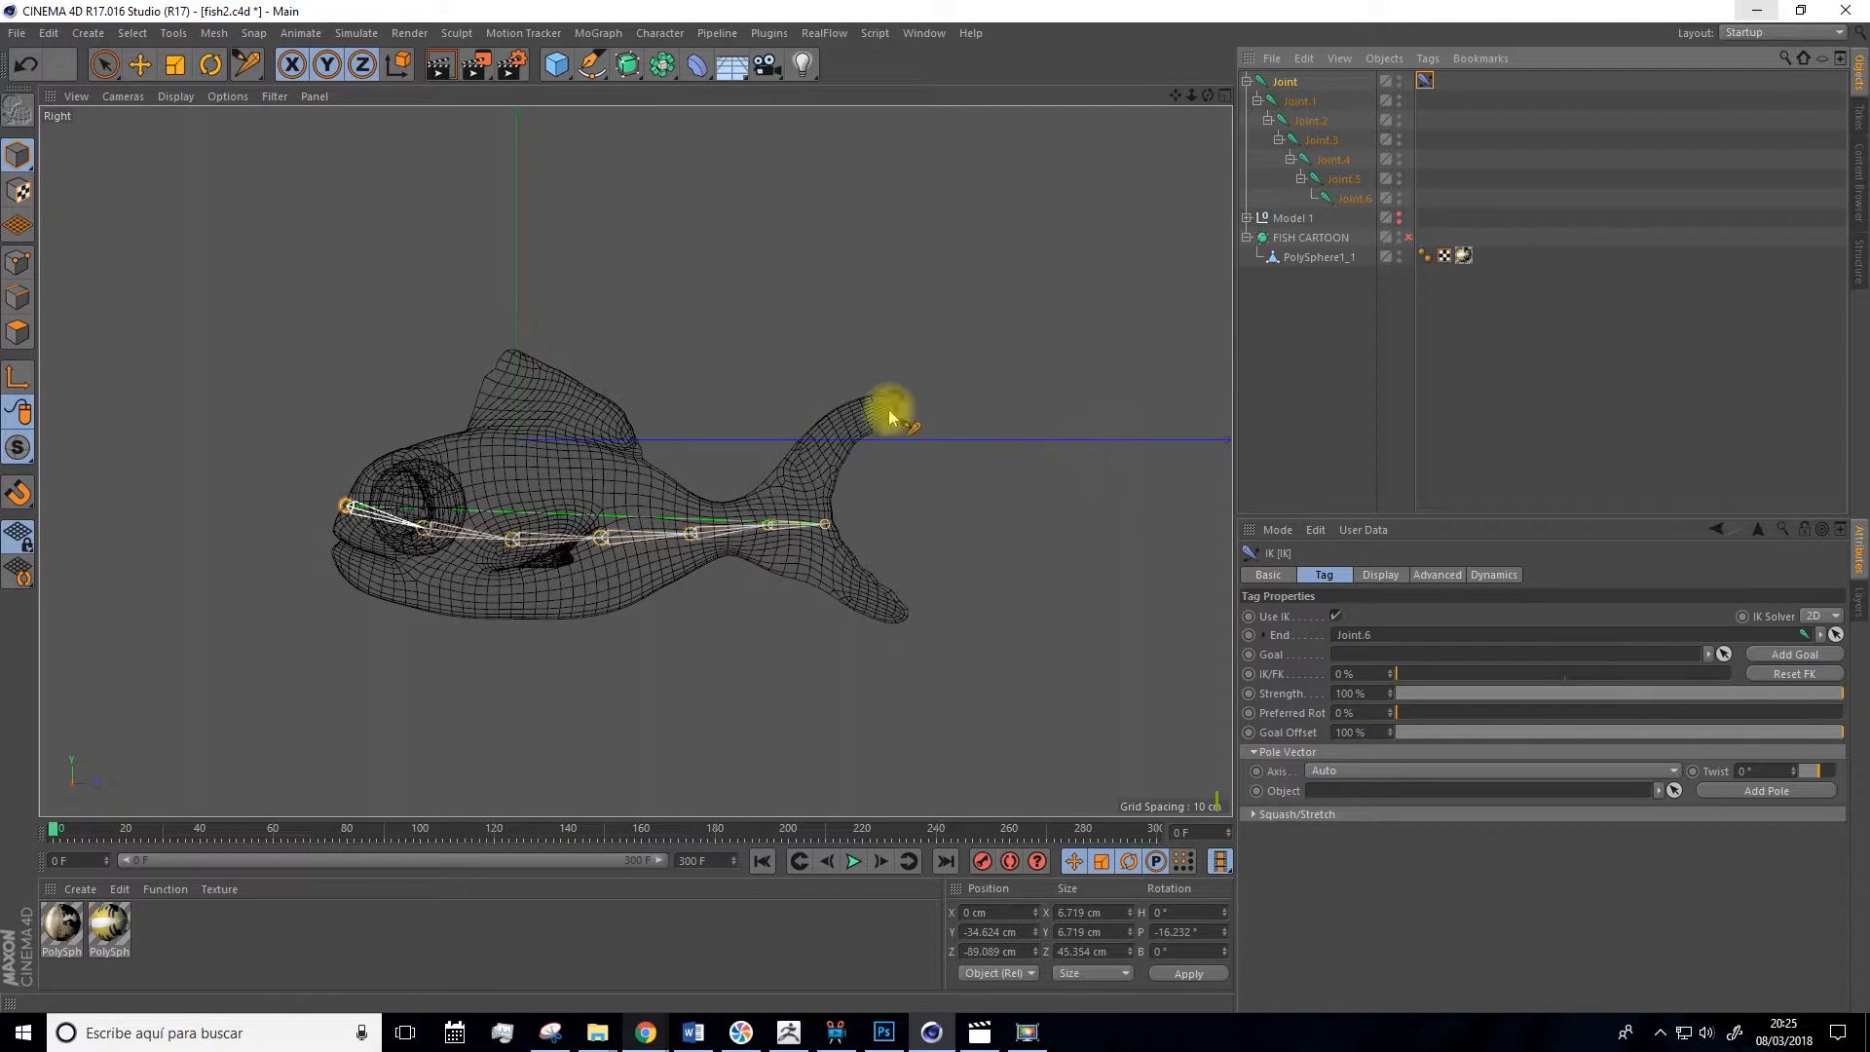
Run the simulation to watch how the joint chain reacts to gravity, and rewind to frame 0.
click(367, 507)
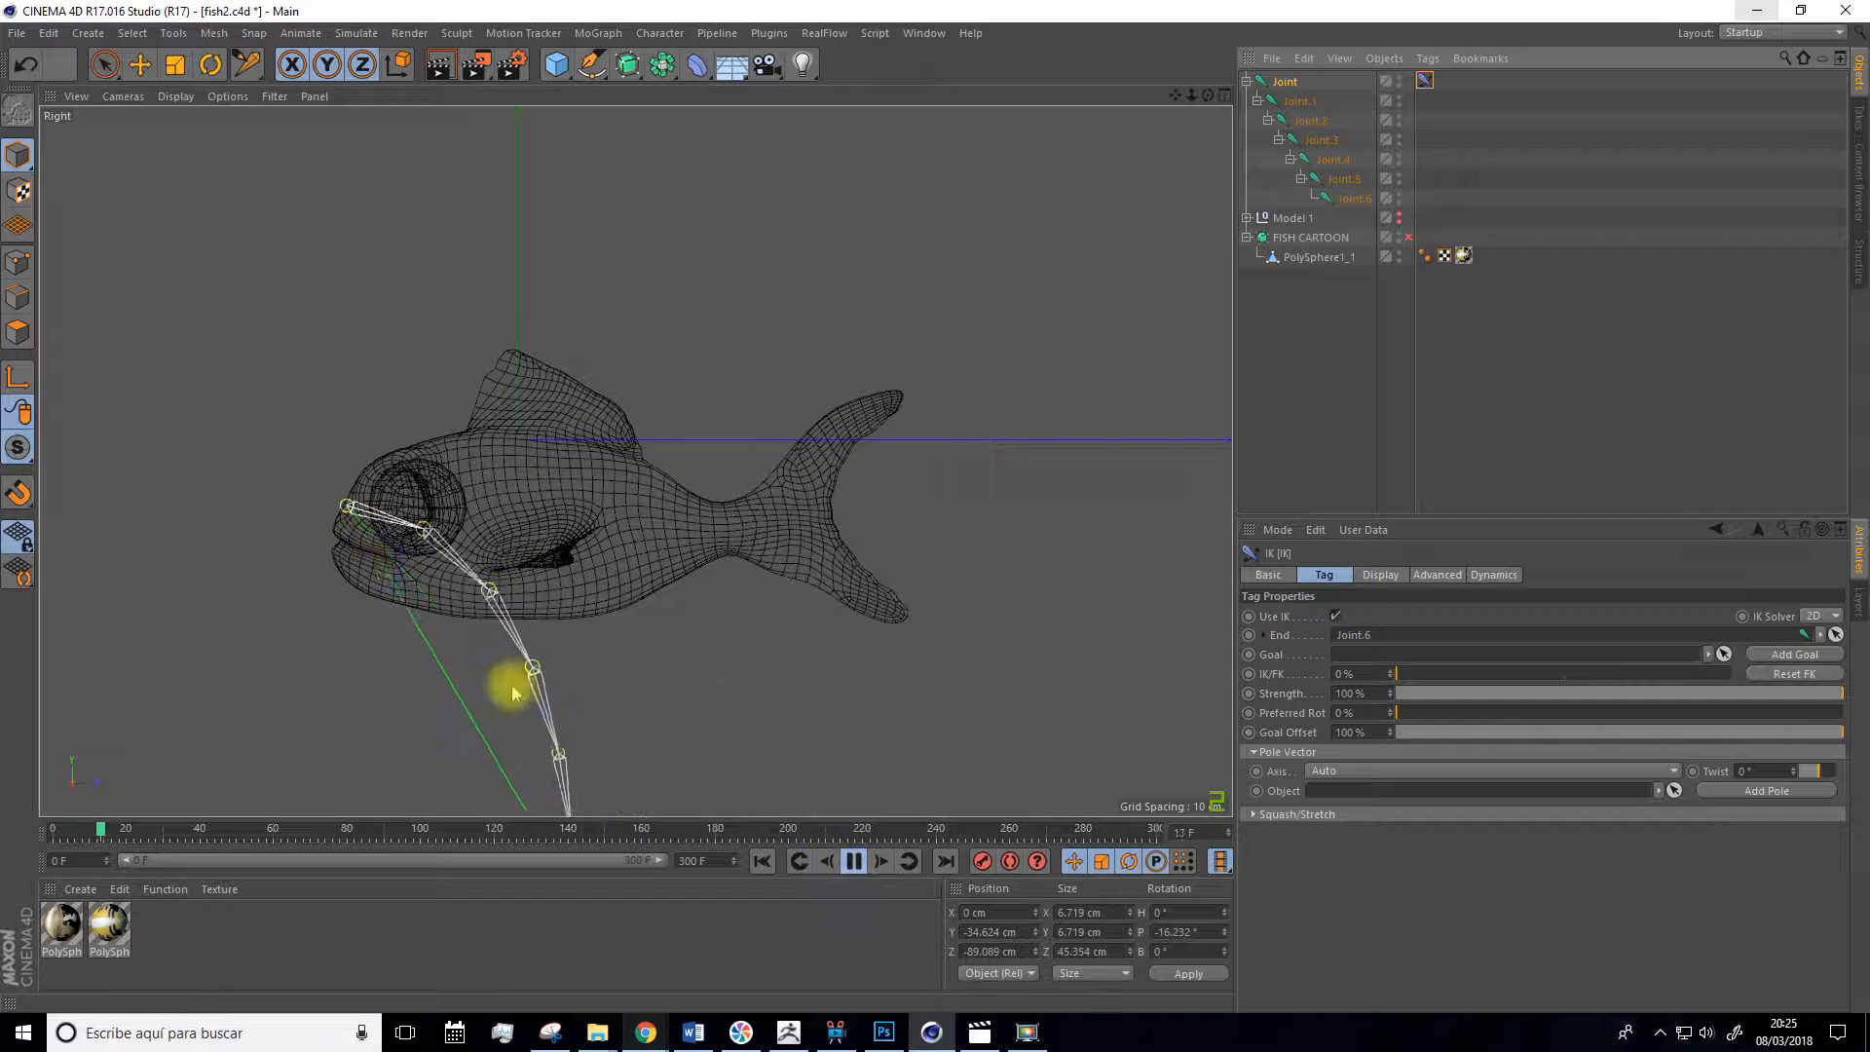
scroll(618, 659, down, 3)
drag(1186, 88, 1186, 0)
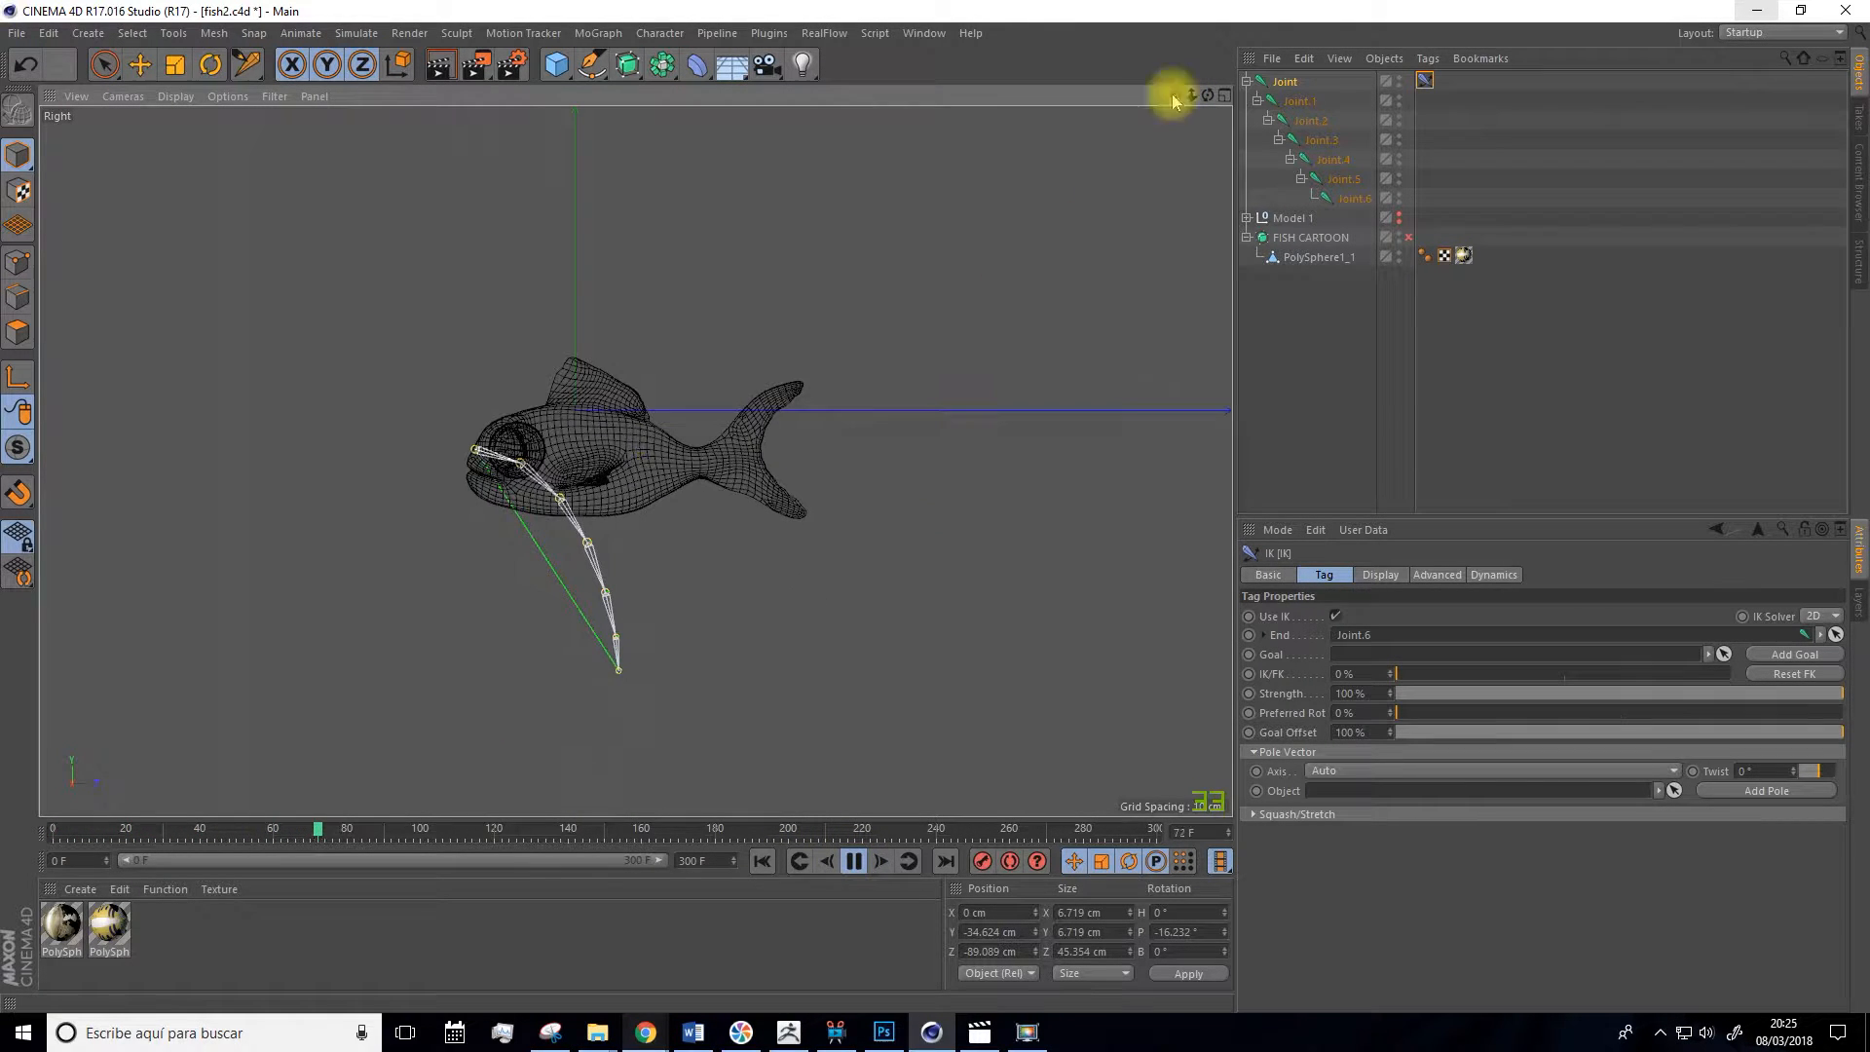
click(762, 861)
click(763, 861)
click(853, 861)
click(762, 861)
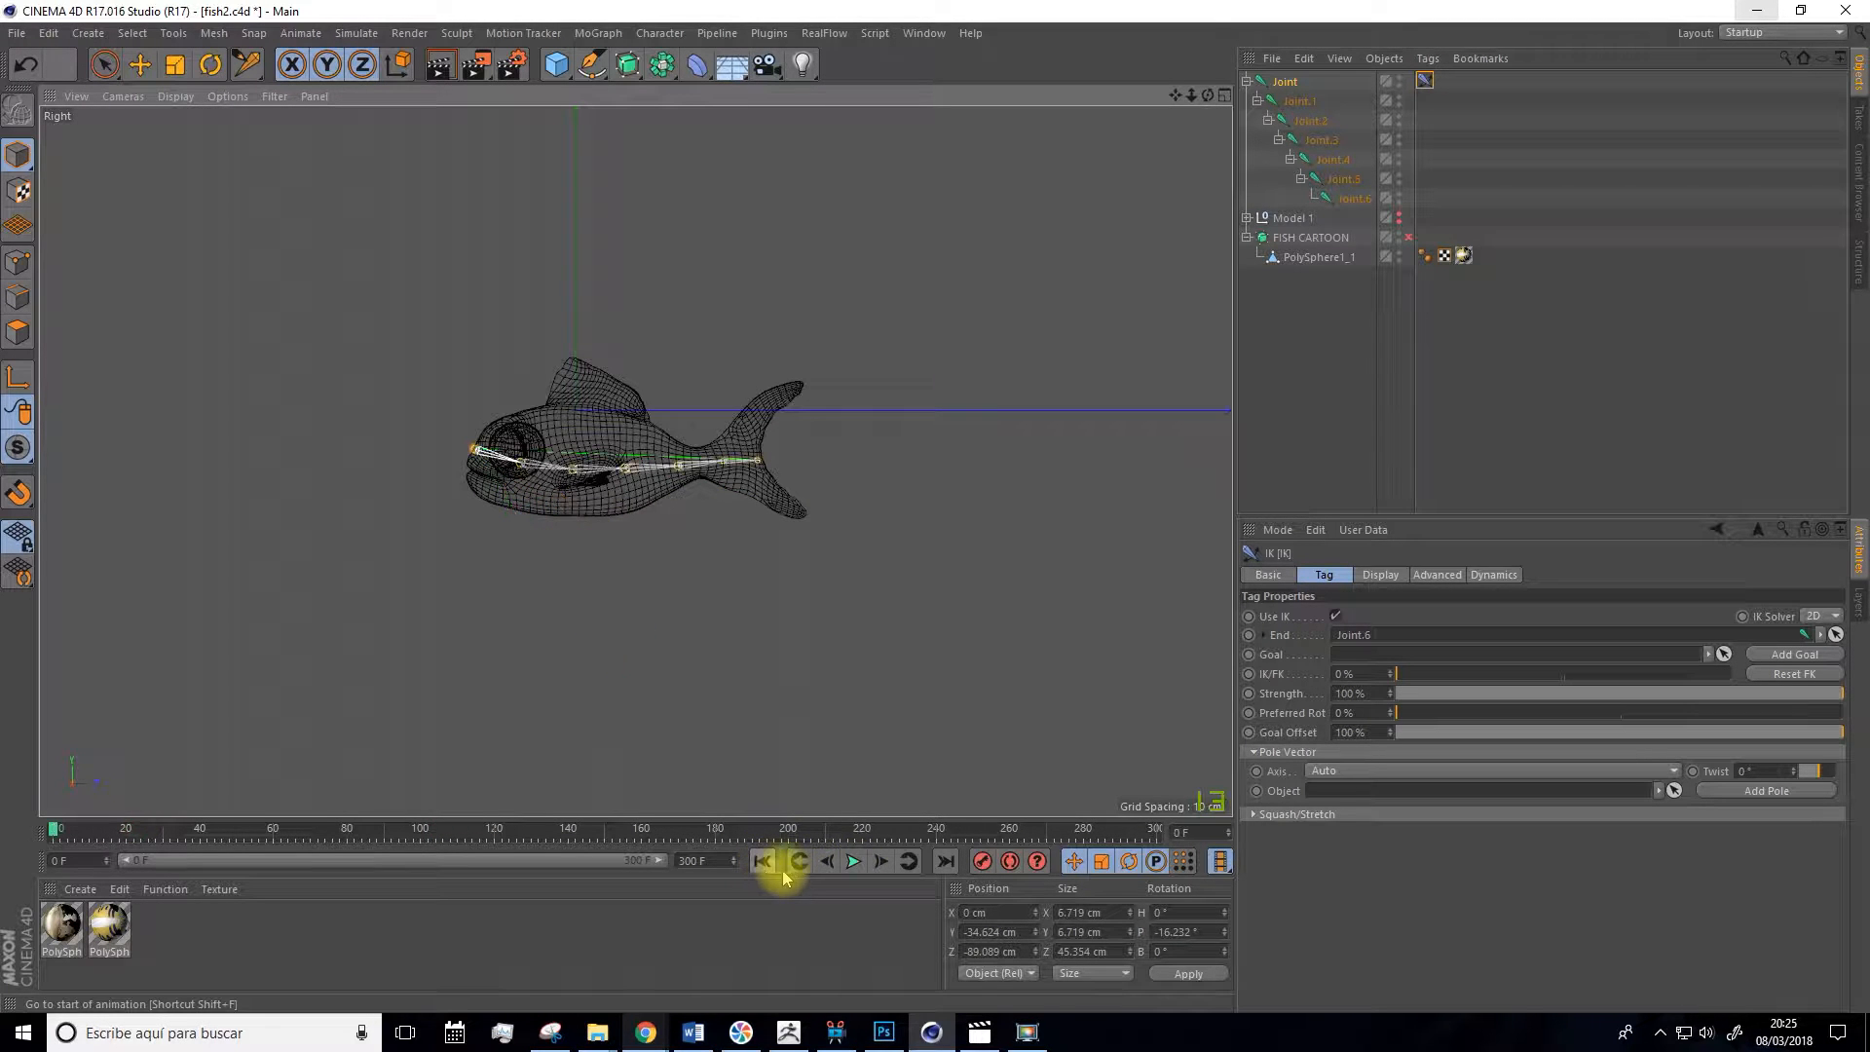
Set the gravity in the IK tag's dynamics forces to 0 cm.
click(1424, 80)
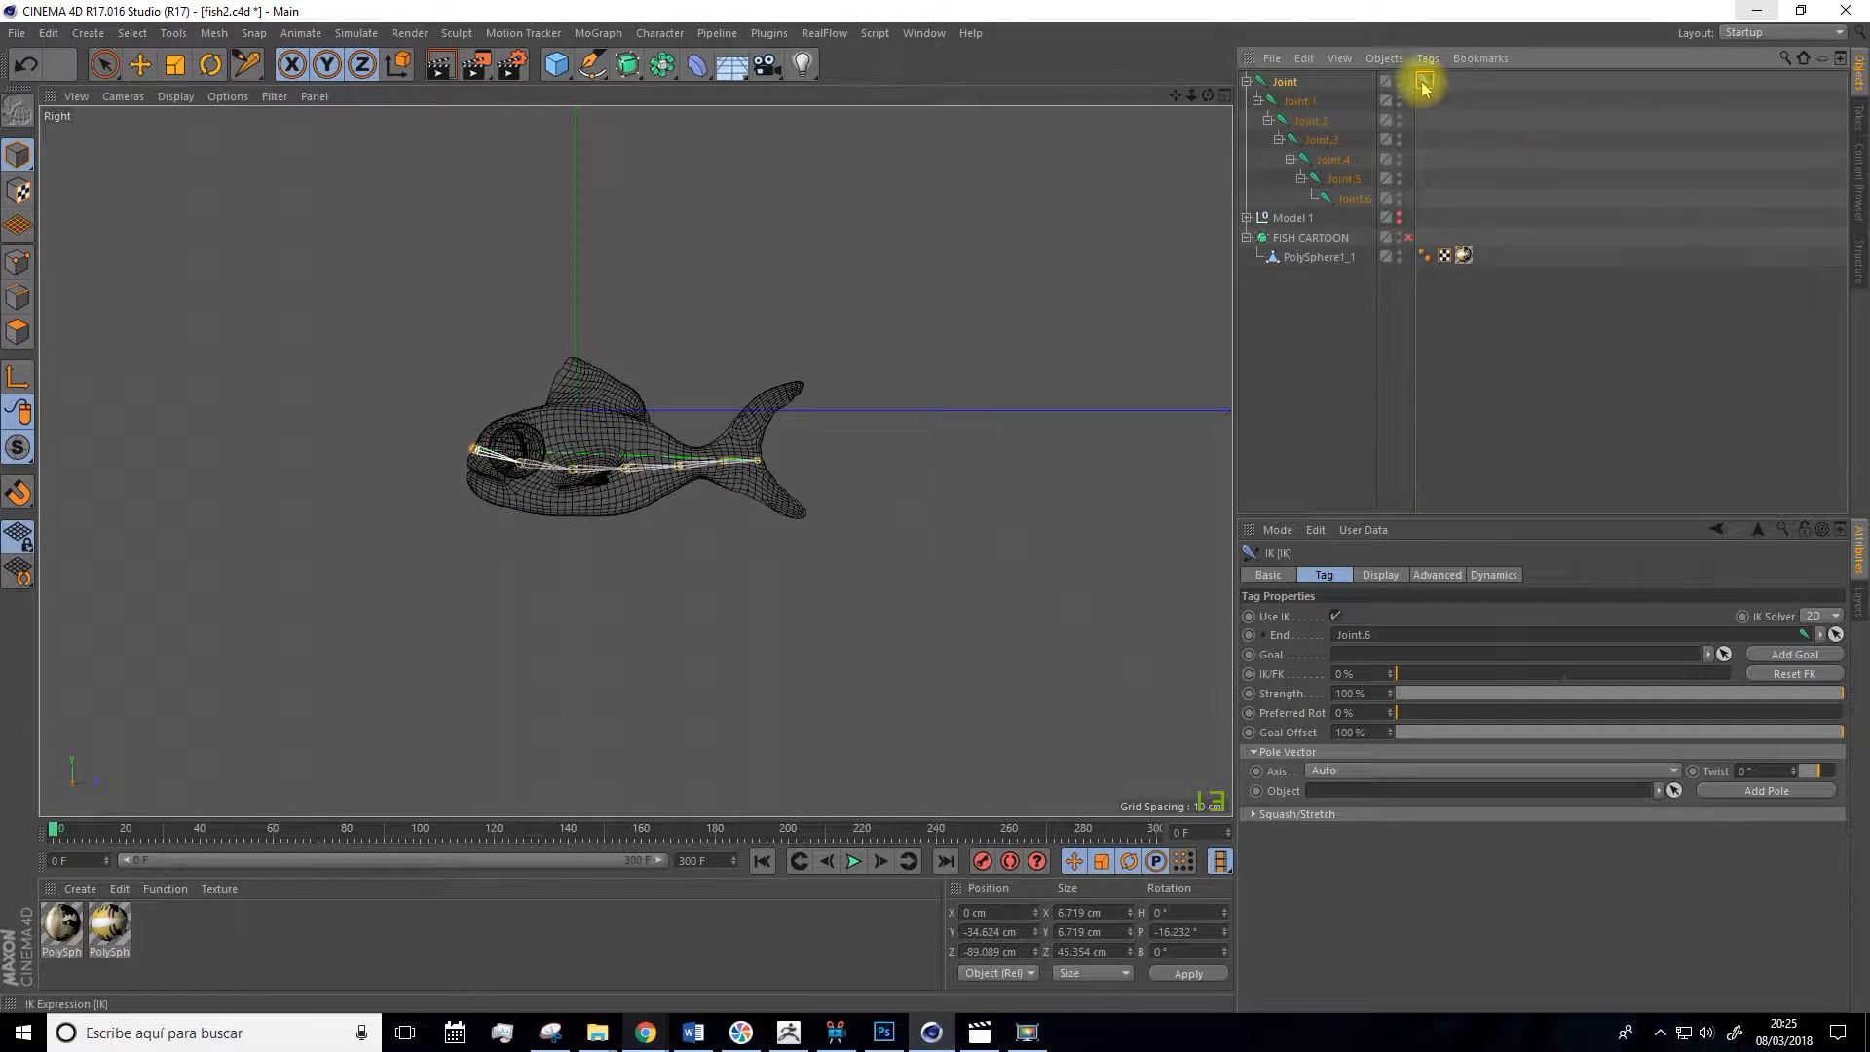
click(1435, 574)
click(1477, 578)
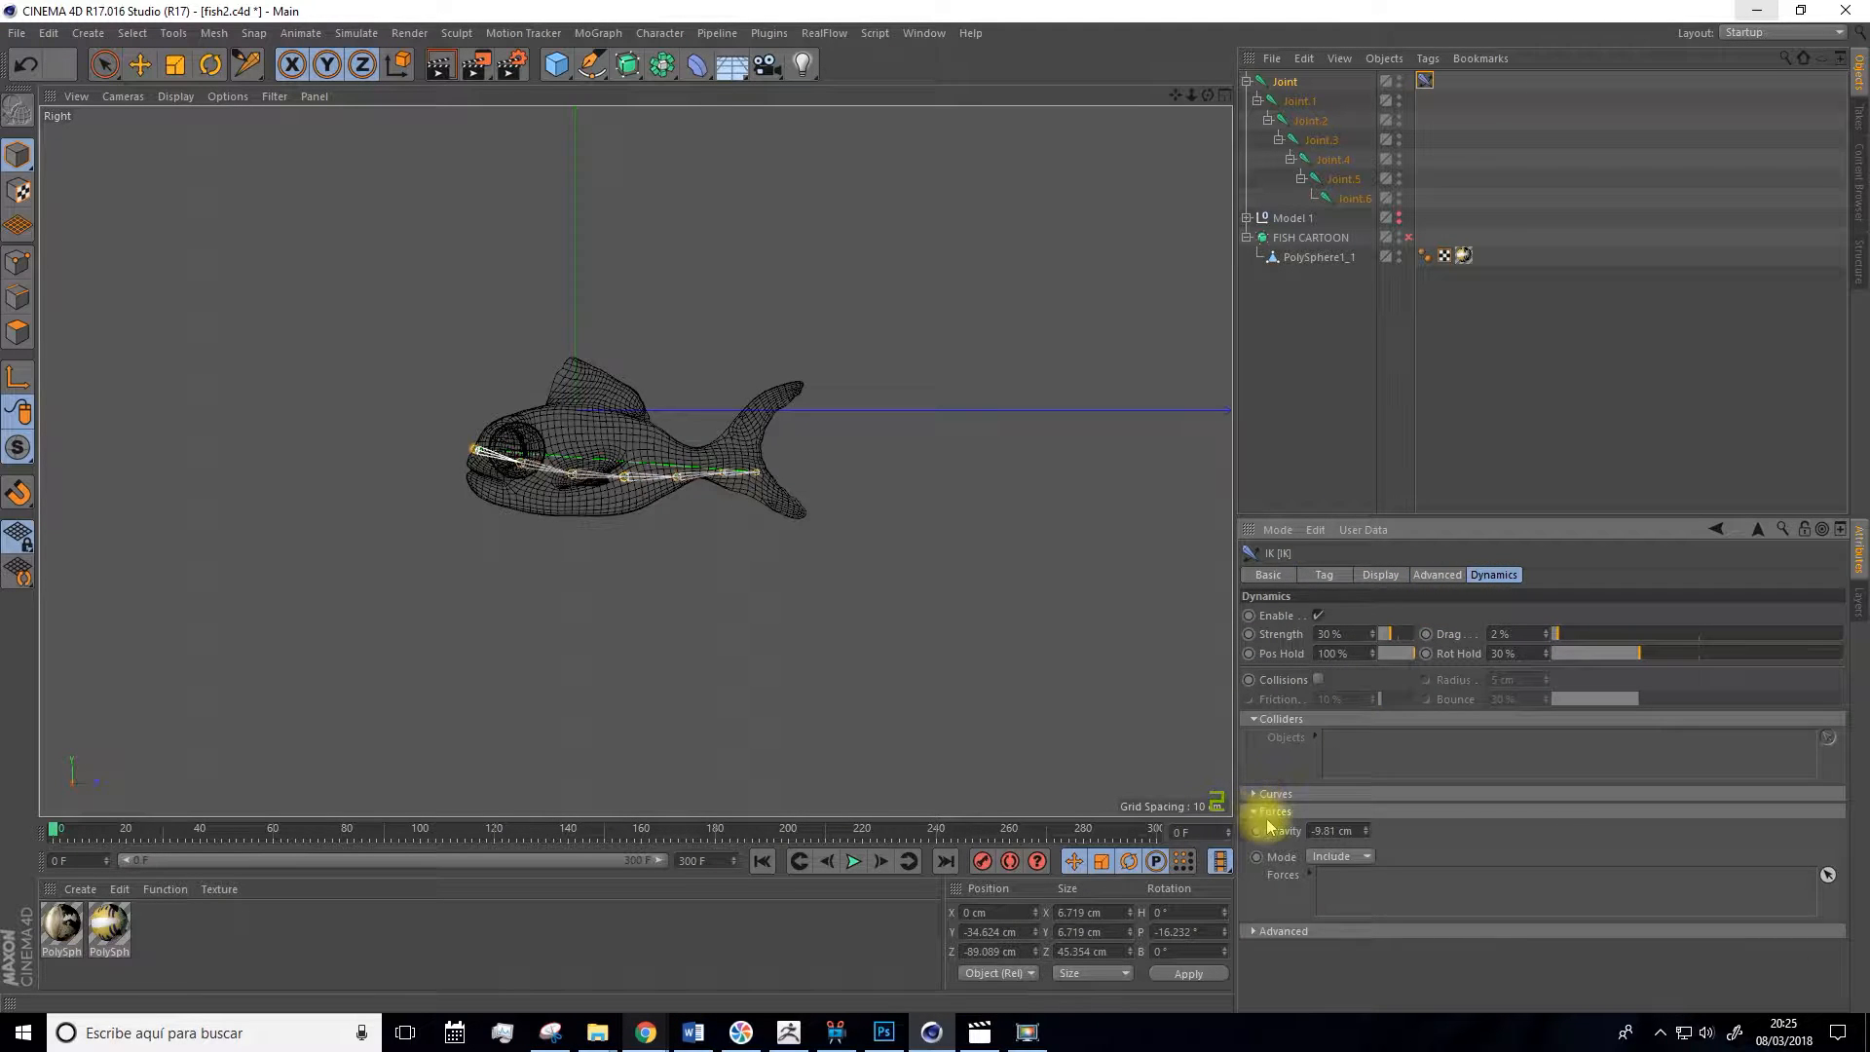
drag(1332, 831, 1303, 793)
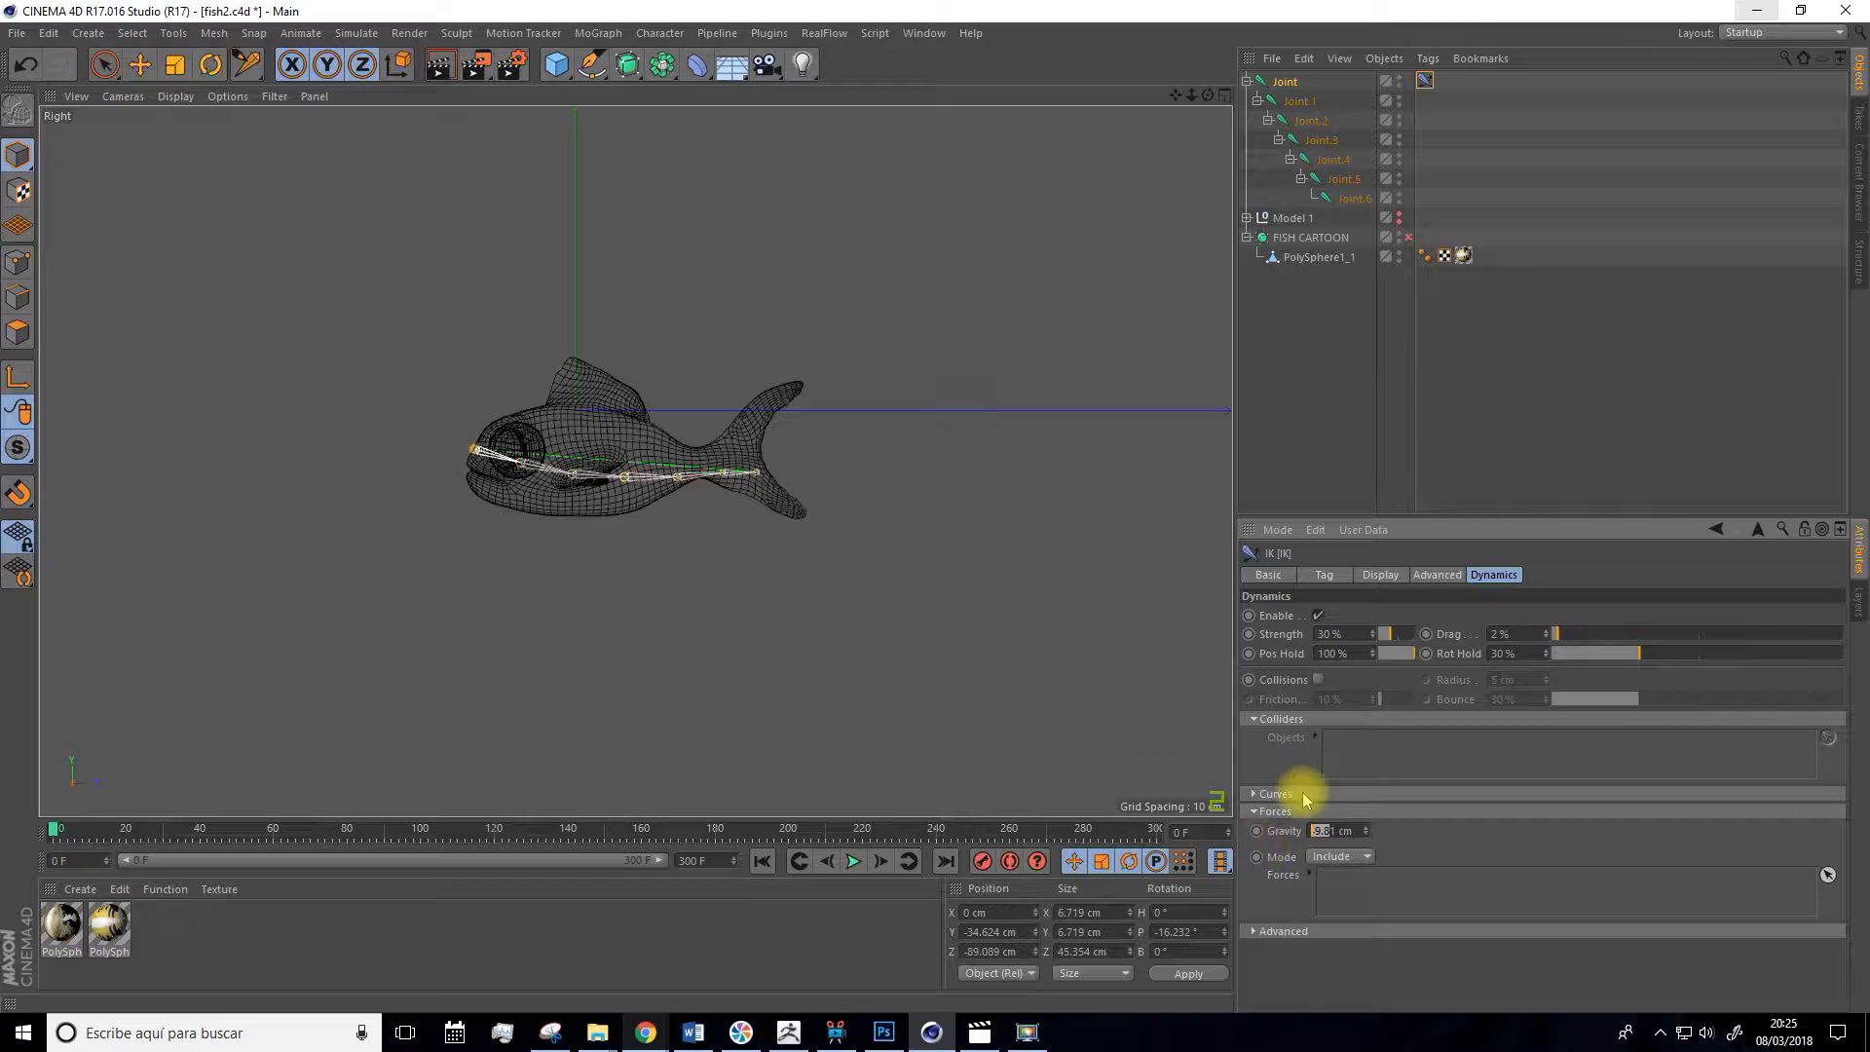
key(BackSpace)
key(Right)
text(0)
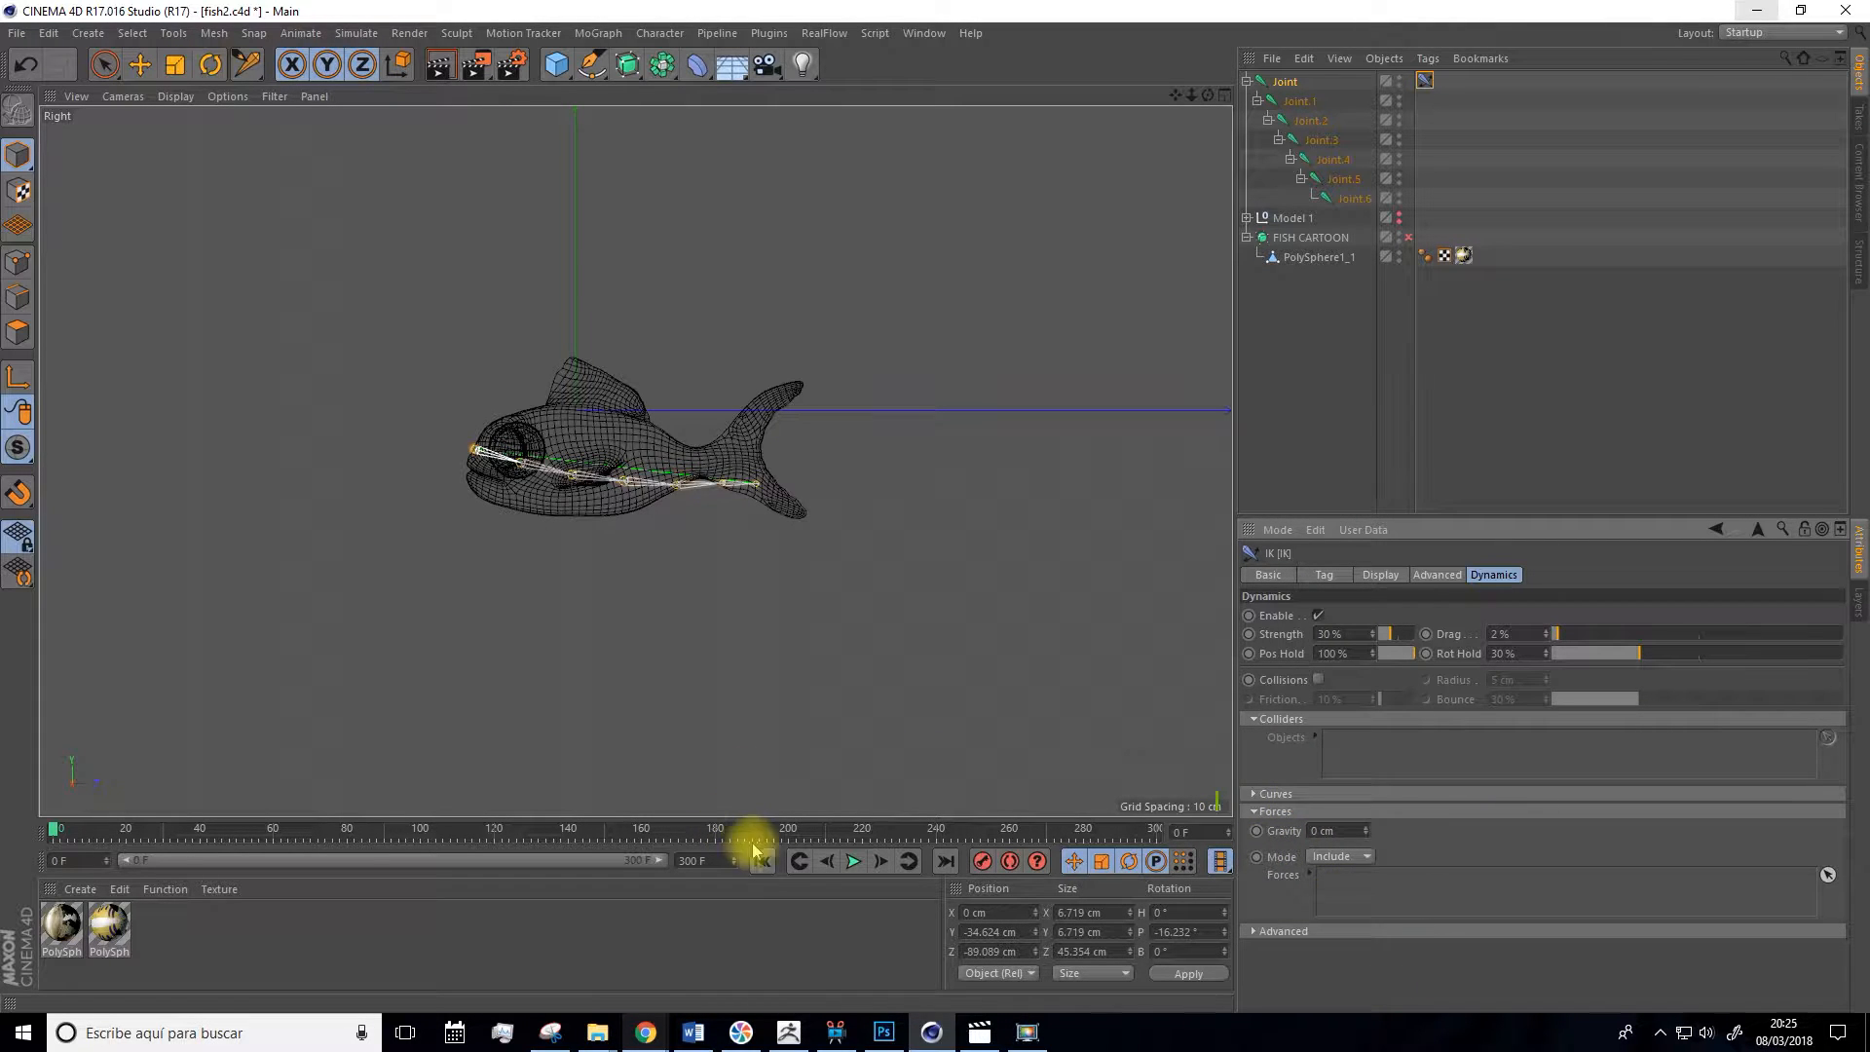
Replay the animation to test the joint chain with zero gravity, and go back to the start.
click(853, 860)
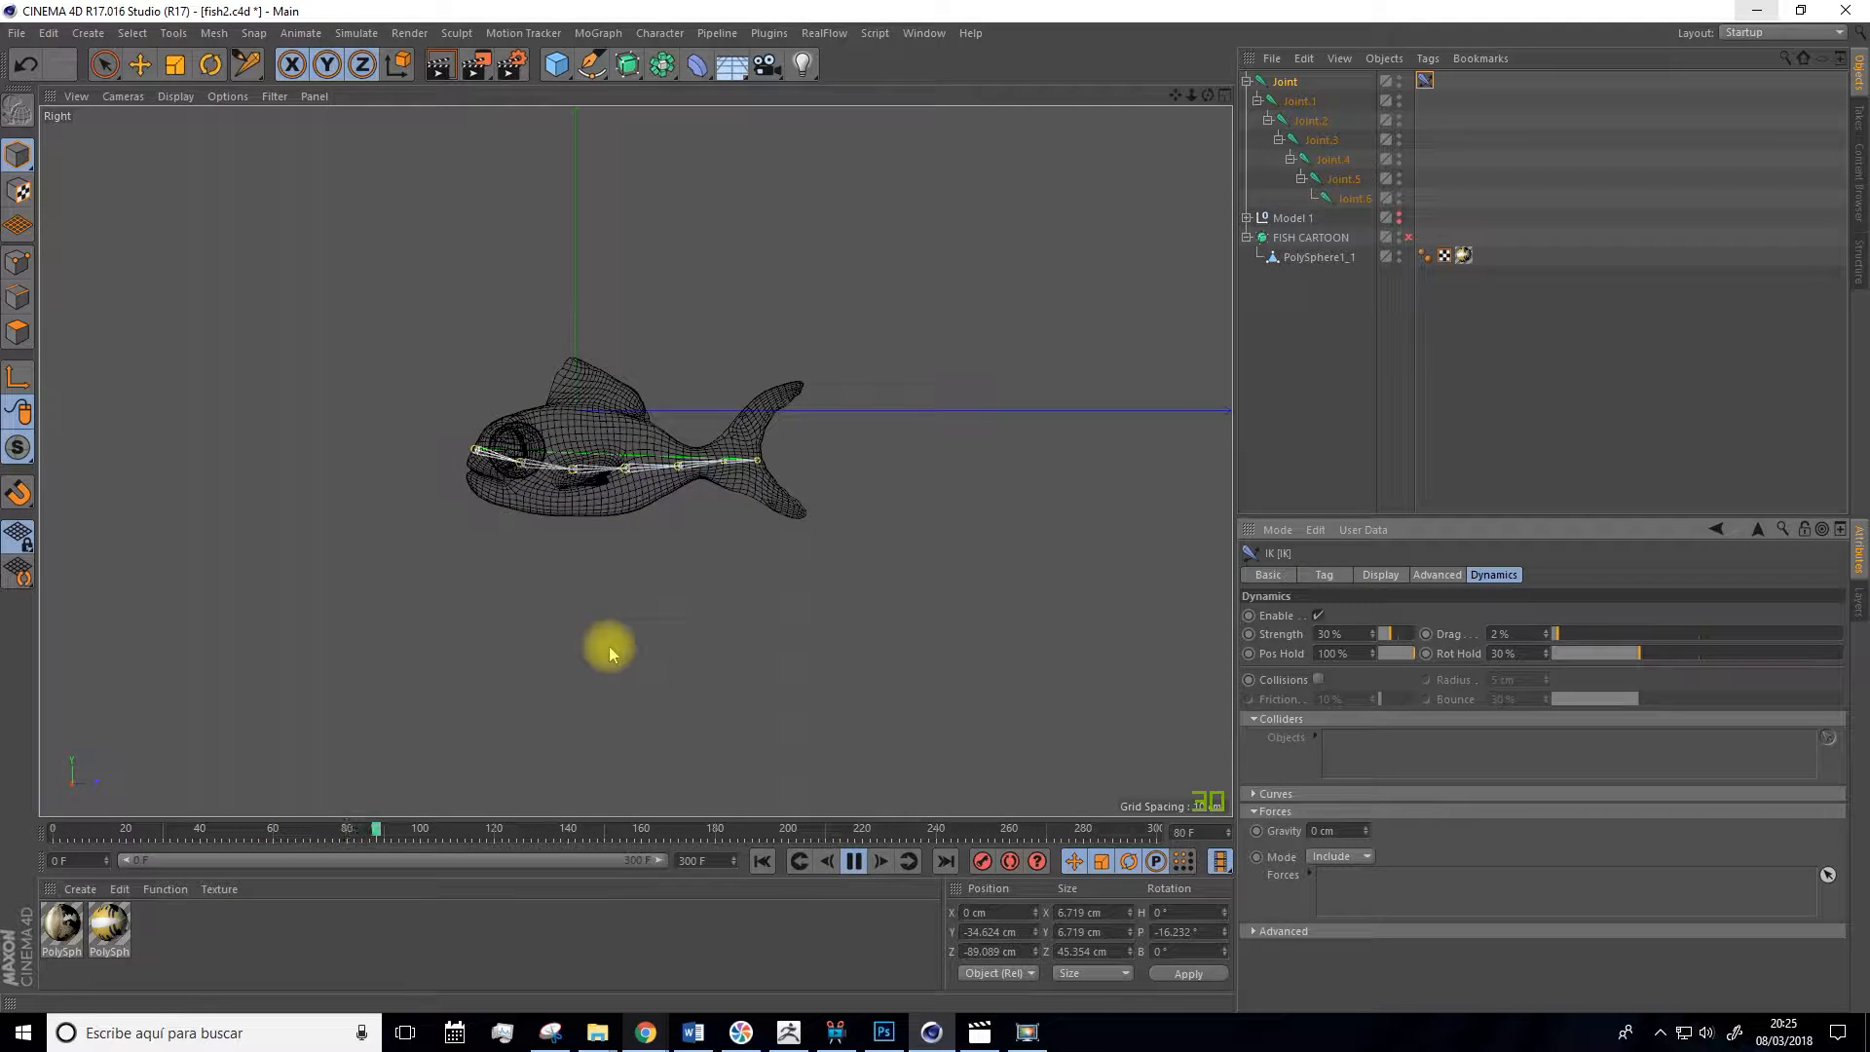
click(857, 865)
click(770, 861)
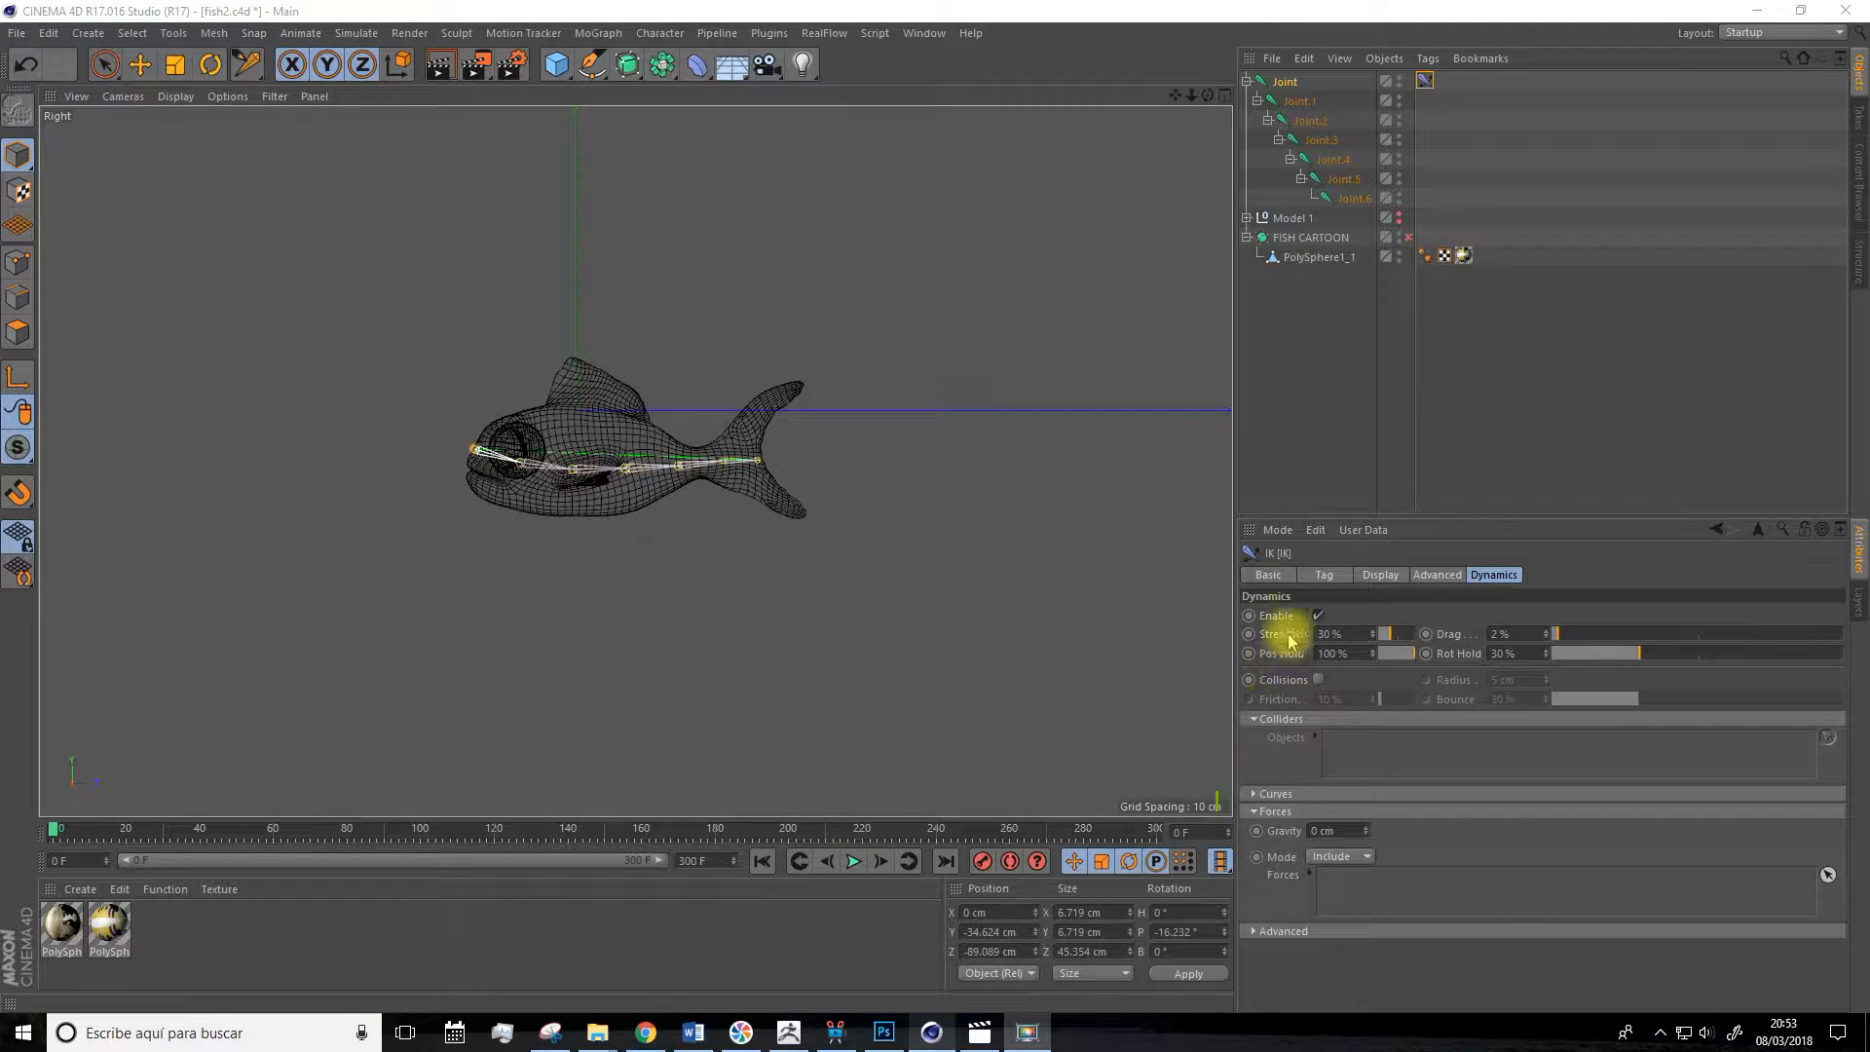
Add a cube and, in the Right view, center it on the fish and lengthen it to about 348 cm along Z to enclose the body.
drag(558, 70, 734, 91)
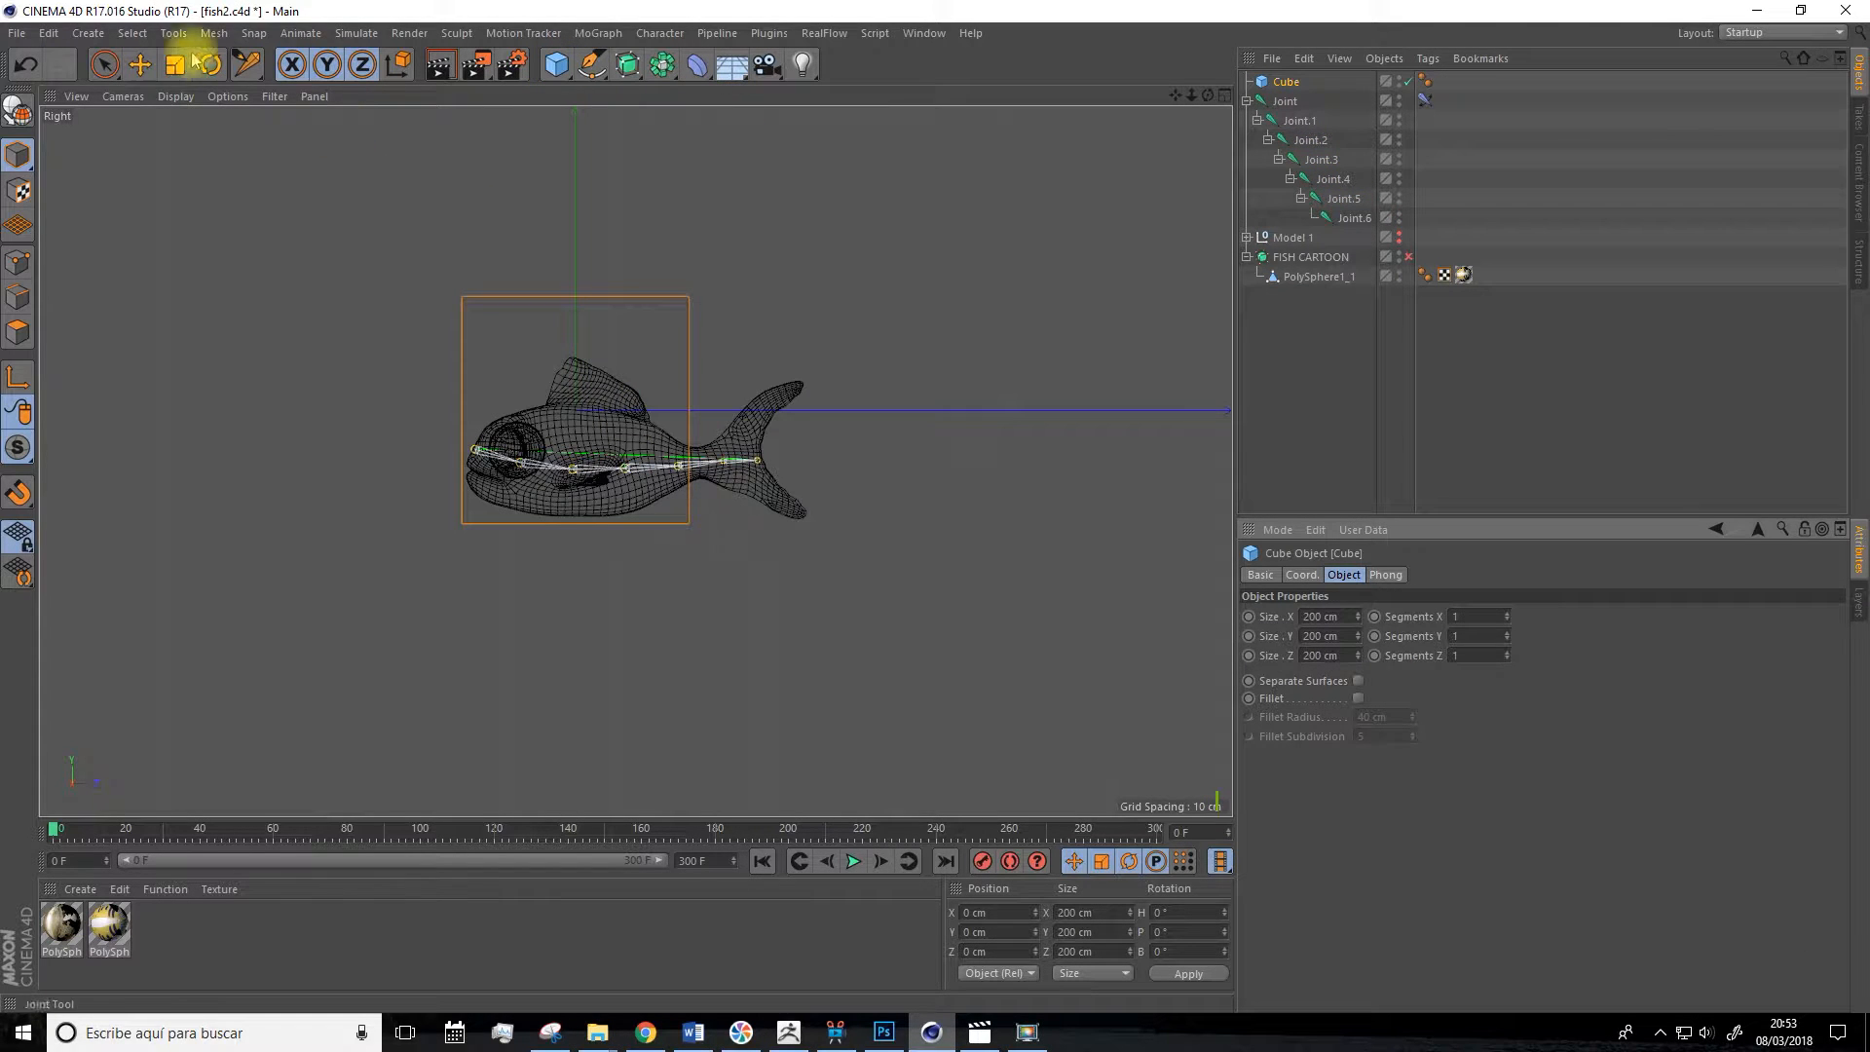
click(152, 64)
drag(577, 263, 573, 300)
drag(681, 447, 789, 452)
drag(639, 272, 640, 269)
click(1224, 96)
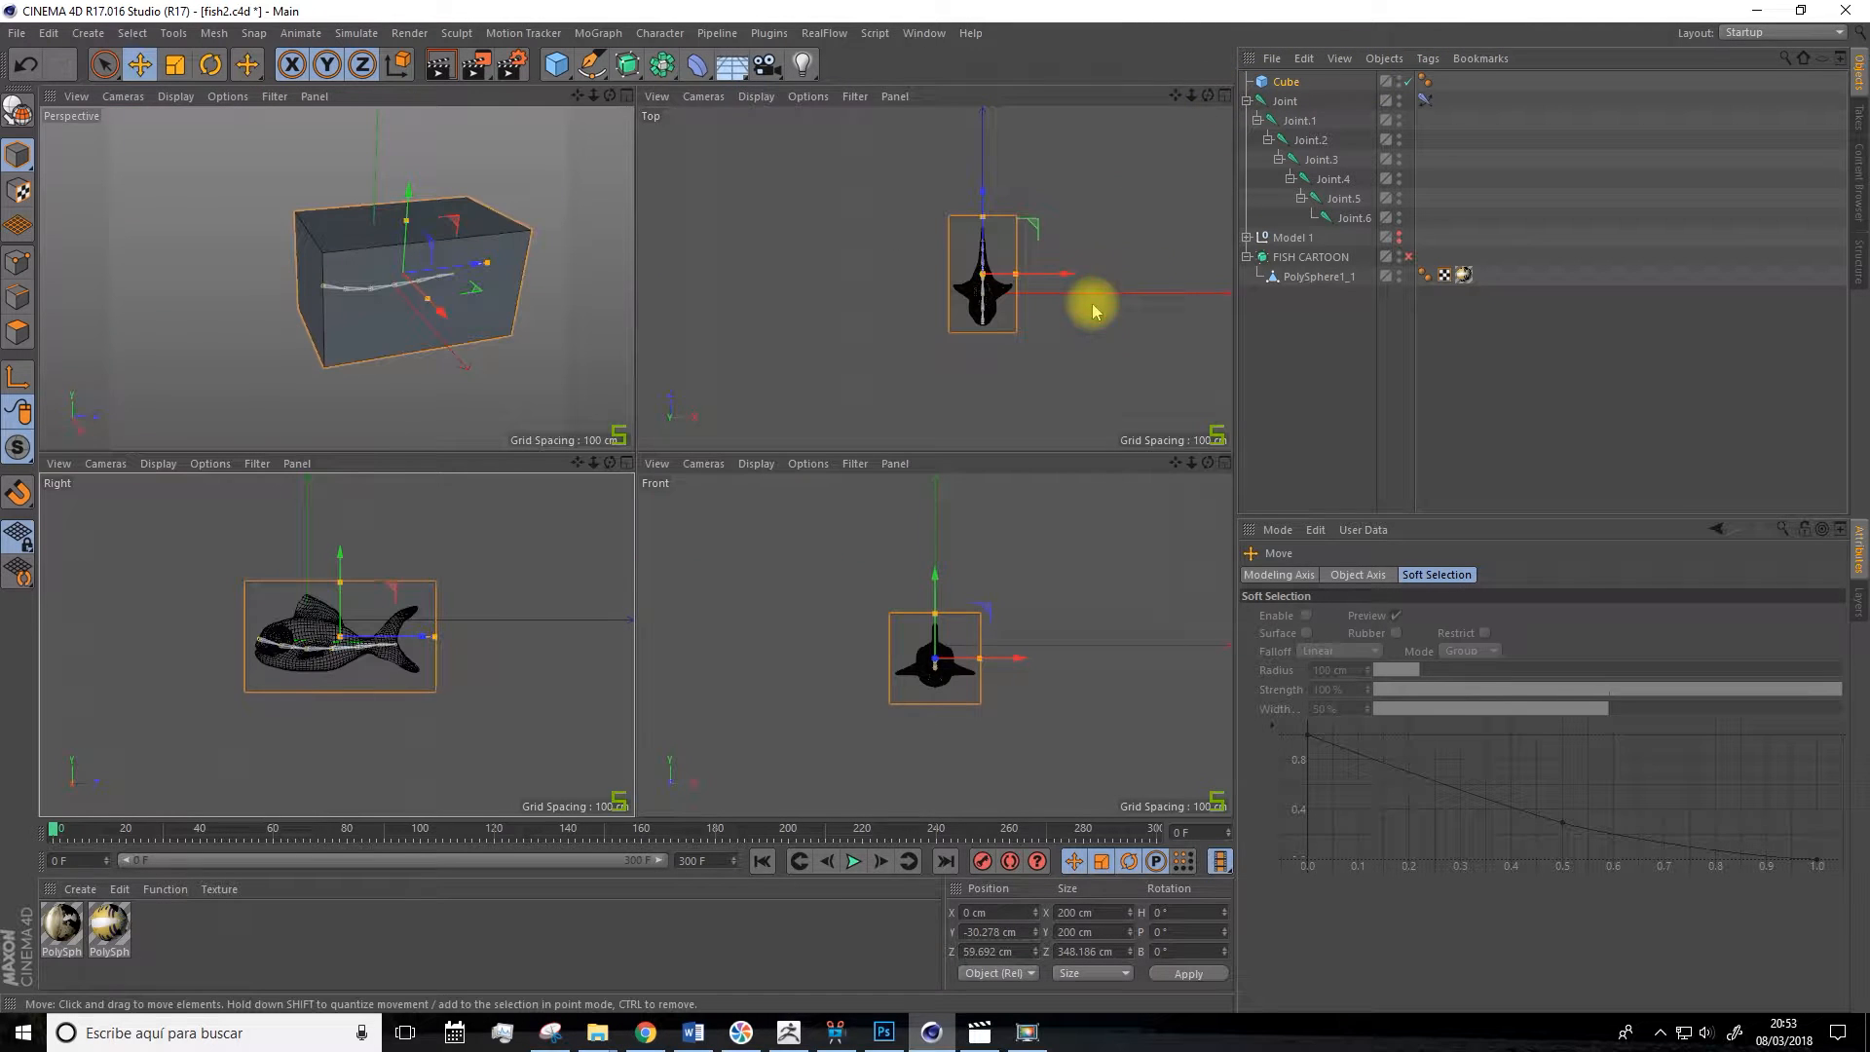
Widen the cube to about 201 cm along X around the fins in the Top view, undoing the accidental sideways shift.
scroll(1027, 294, up, 3)
click(1223, 97)
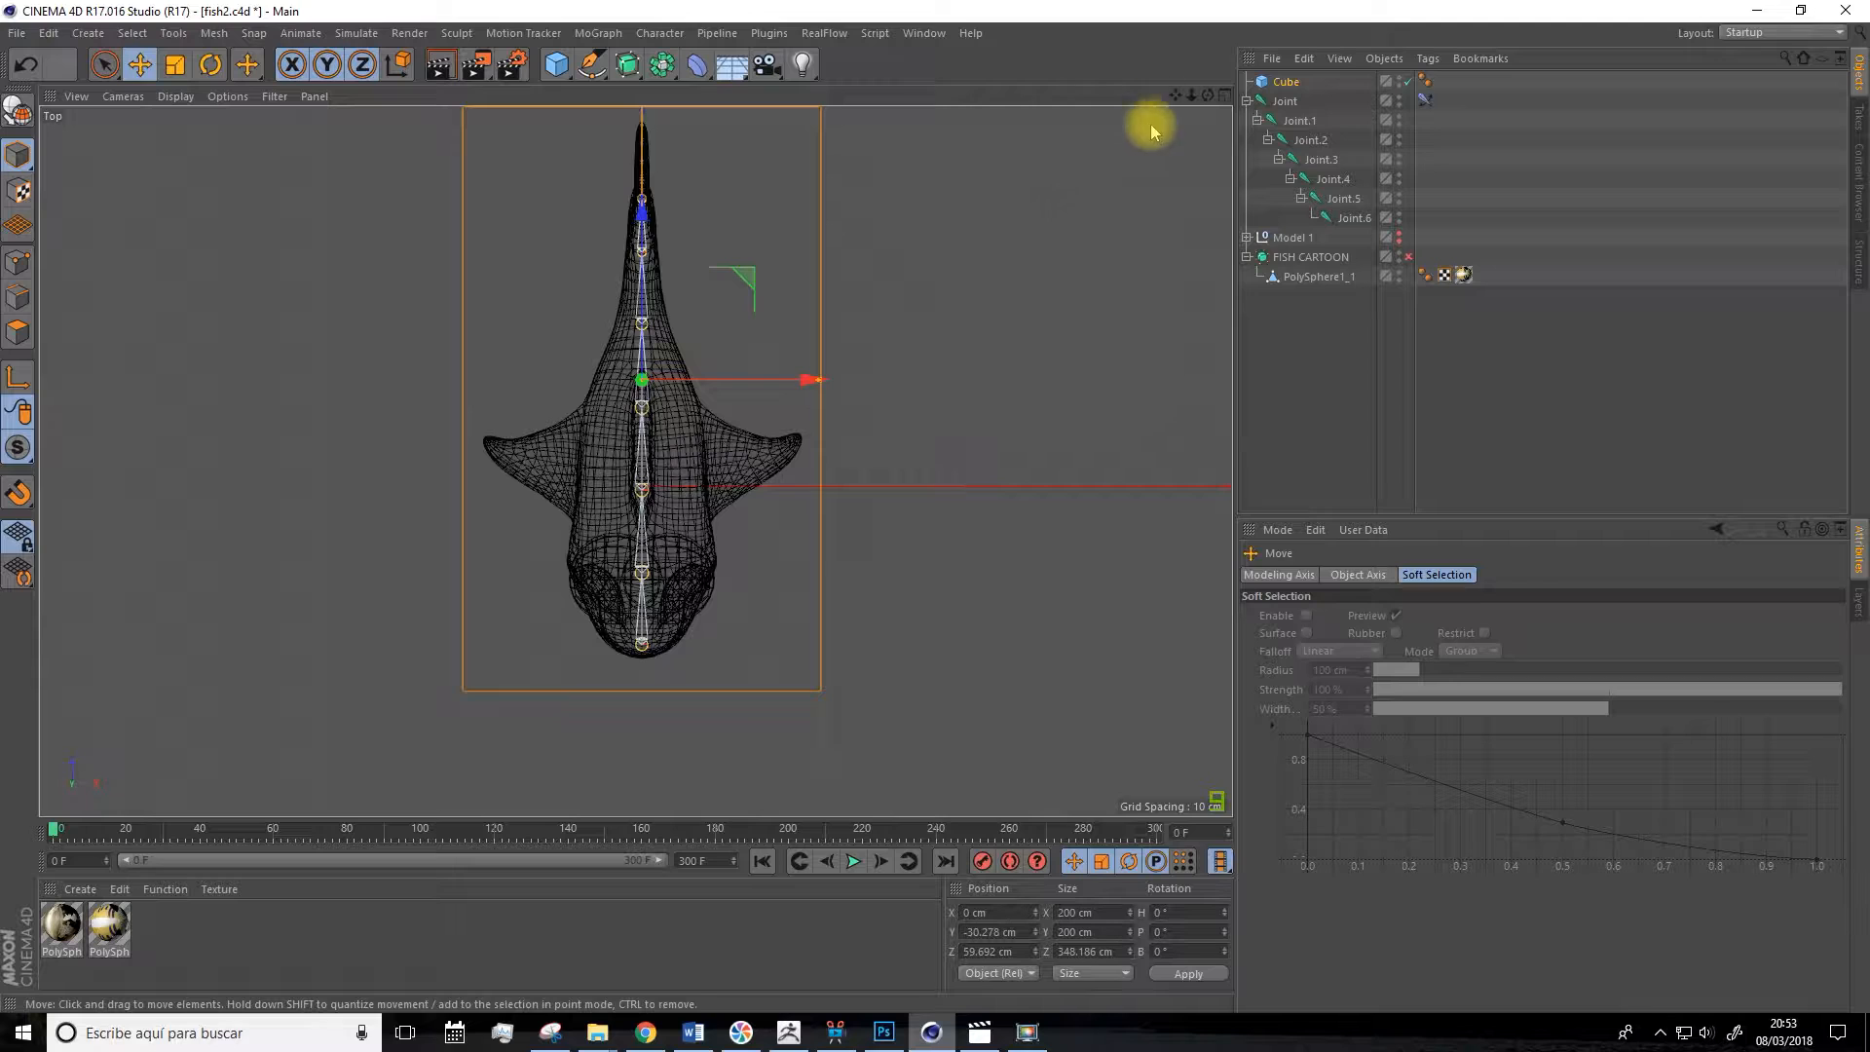
drag(1176, 95, 1163, 160)
drag(806, 443, 737, 456)
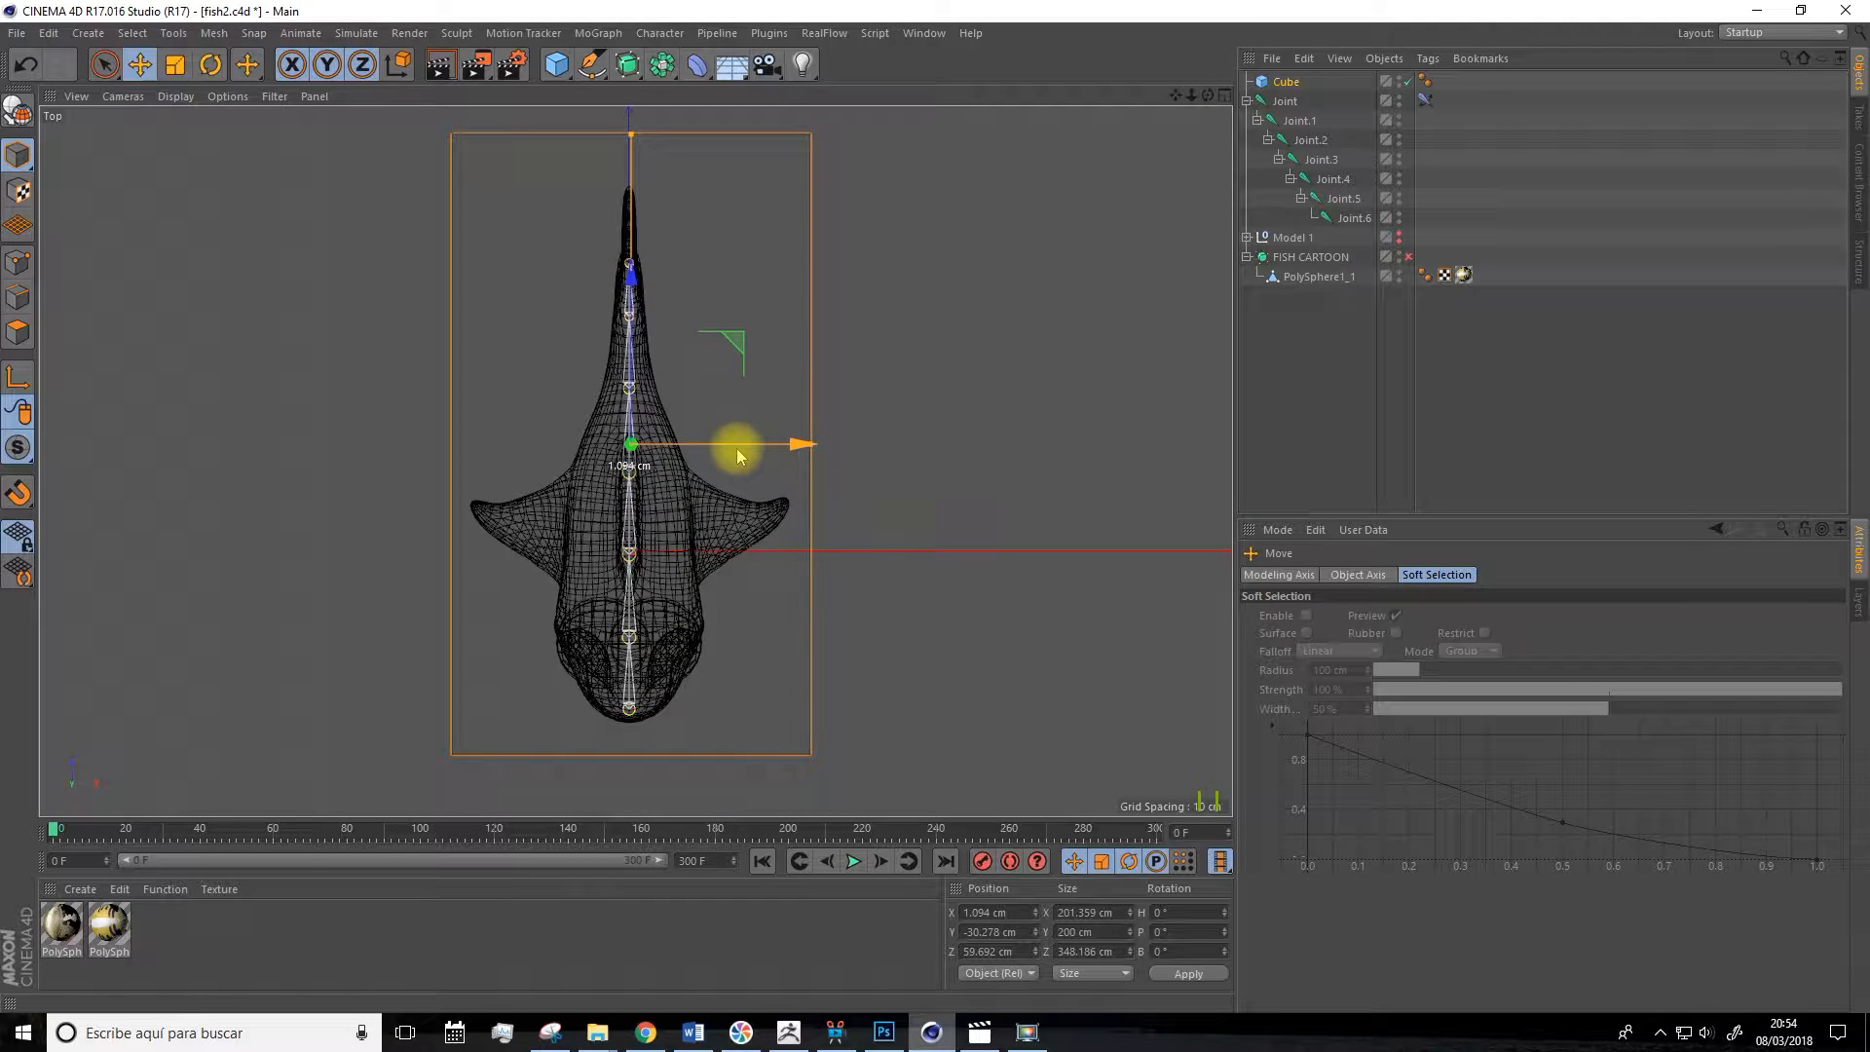
key(ctrl+z)
Reduce the cube's height to about 192 cm and raise it to about Y -23 cm in the Right view.
click(1224, 97)
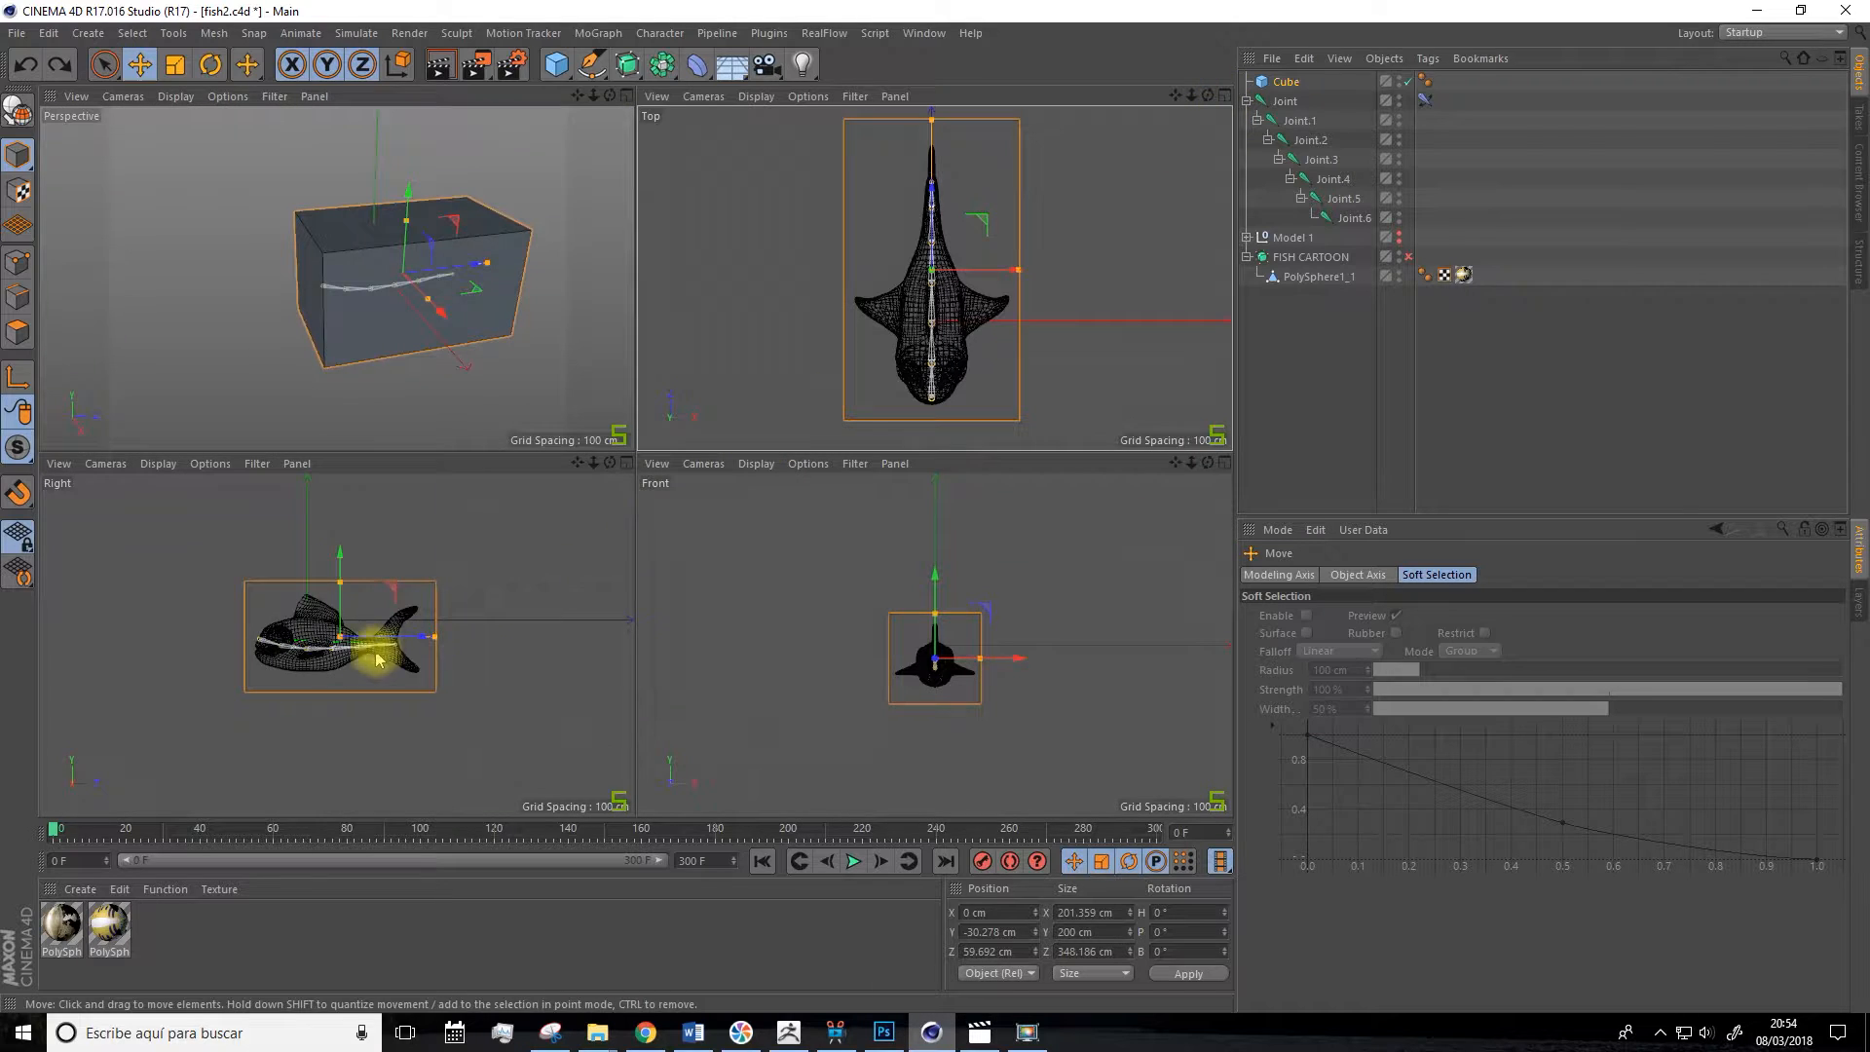
click(341, 584)
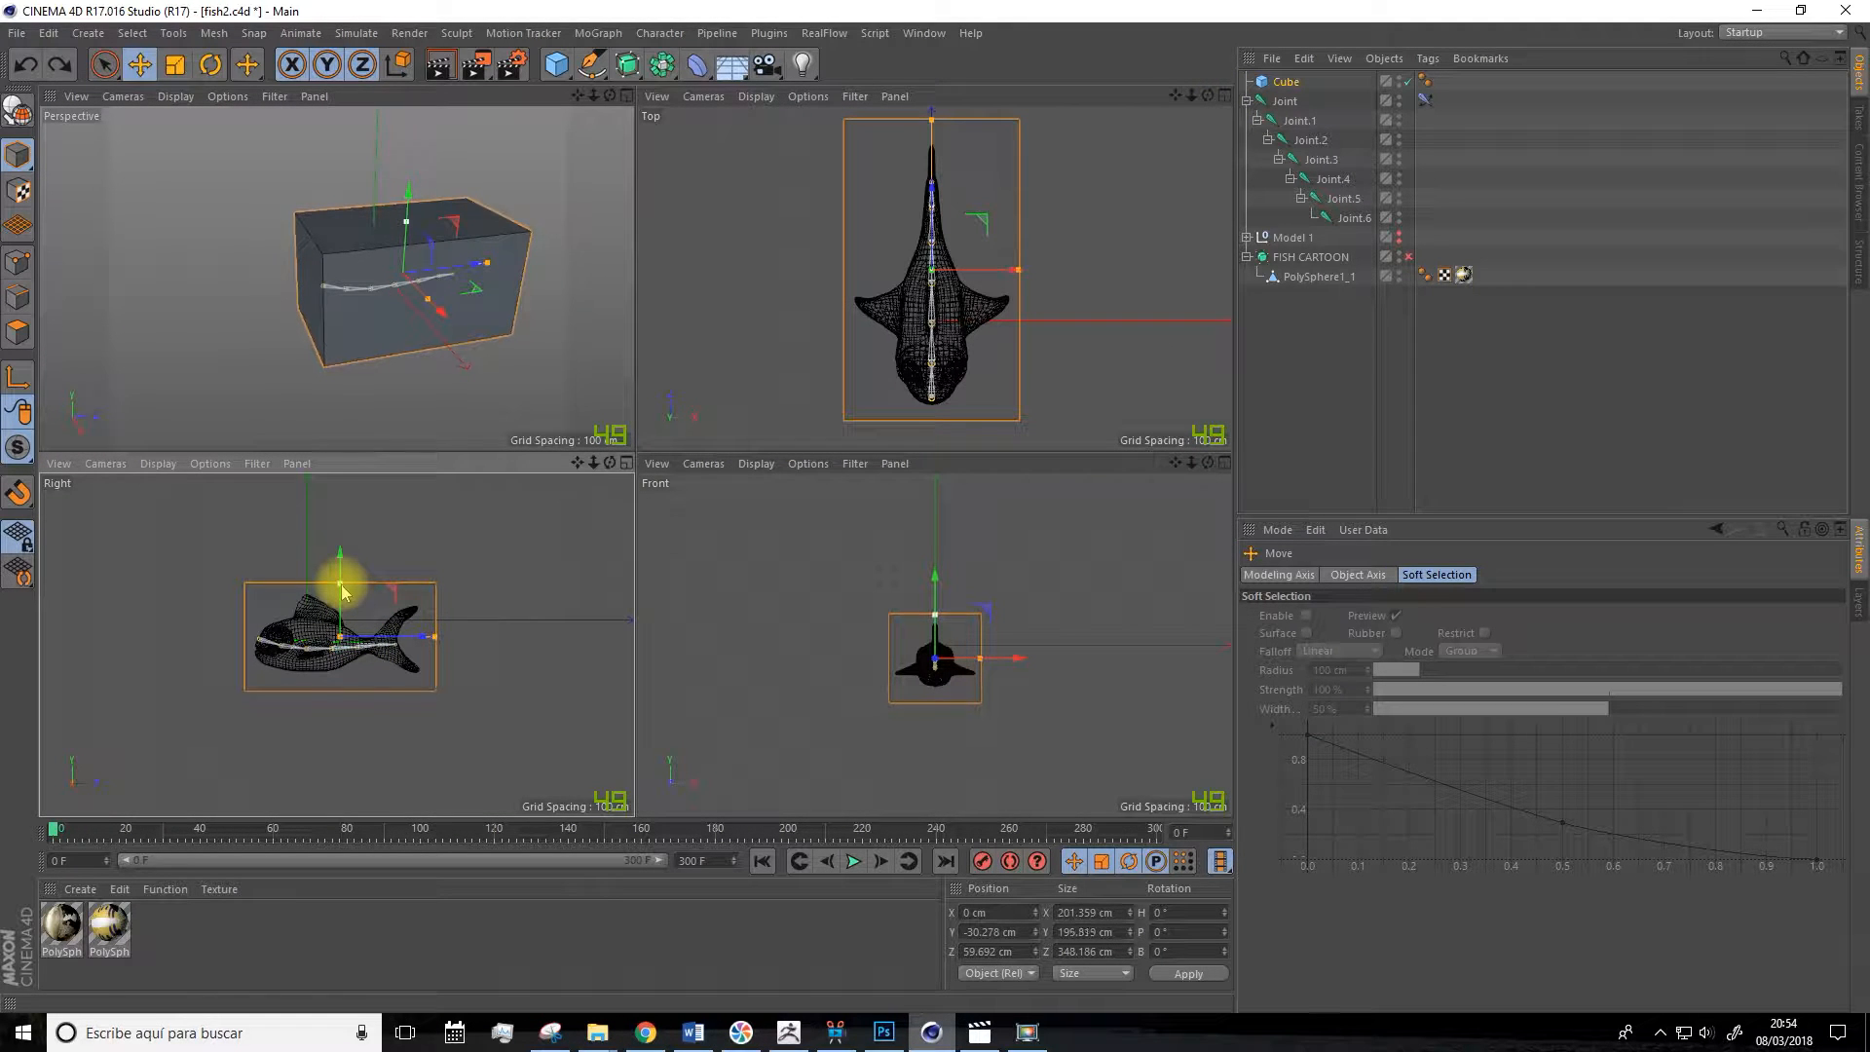
drag(341, 549, 338, 543)
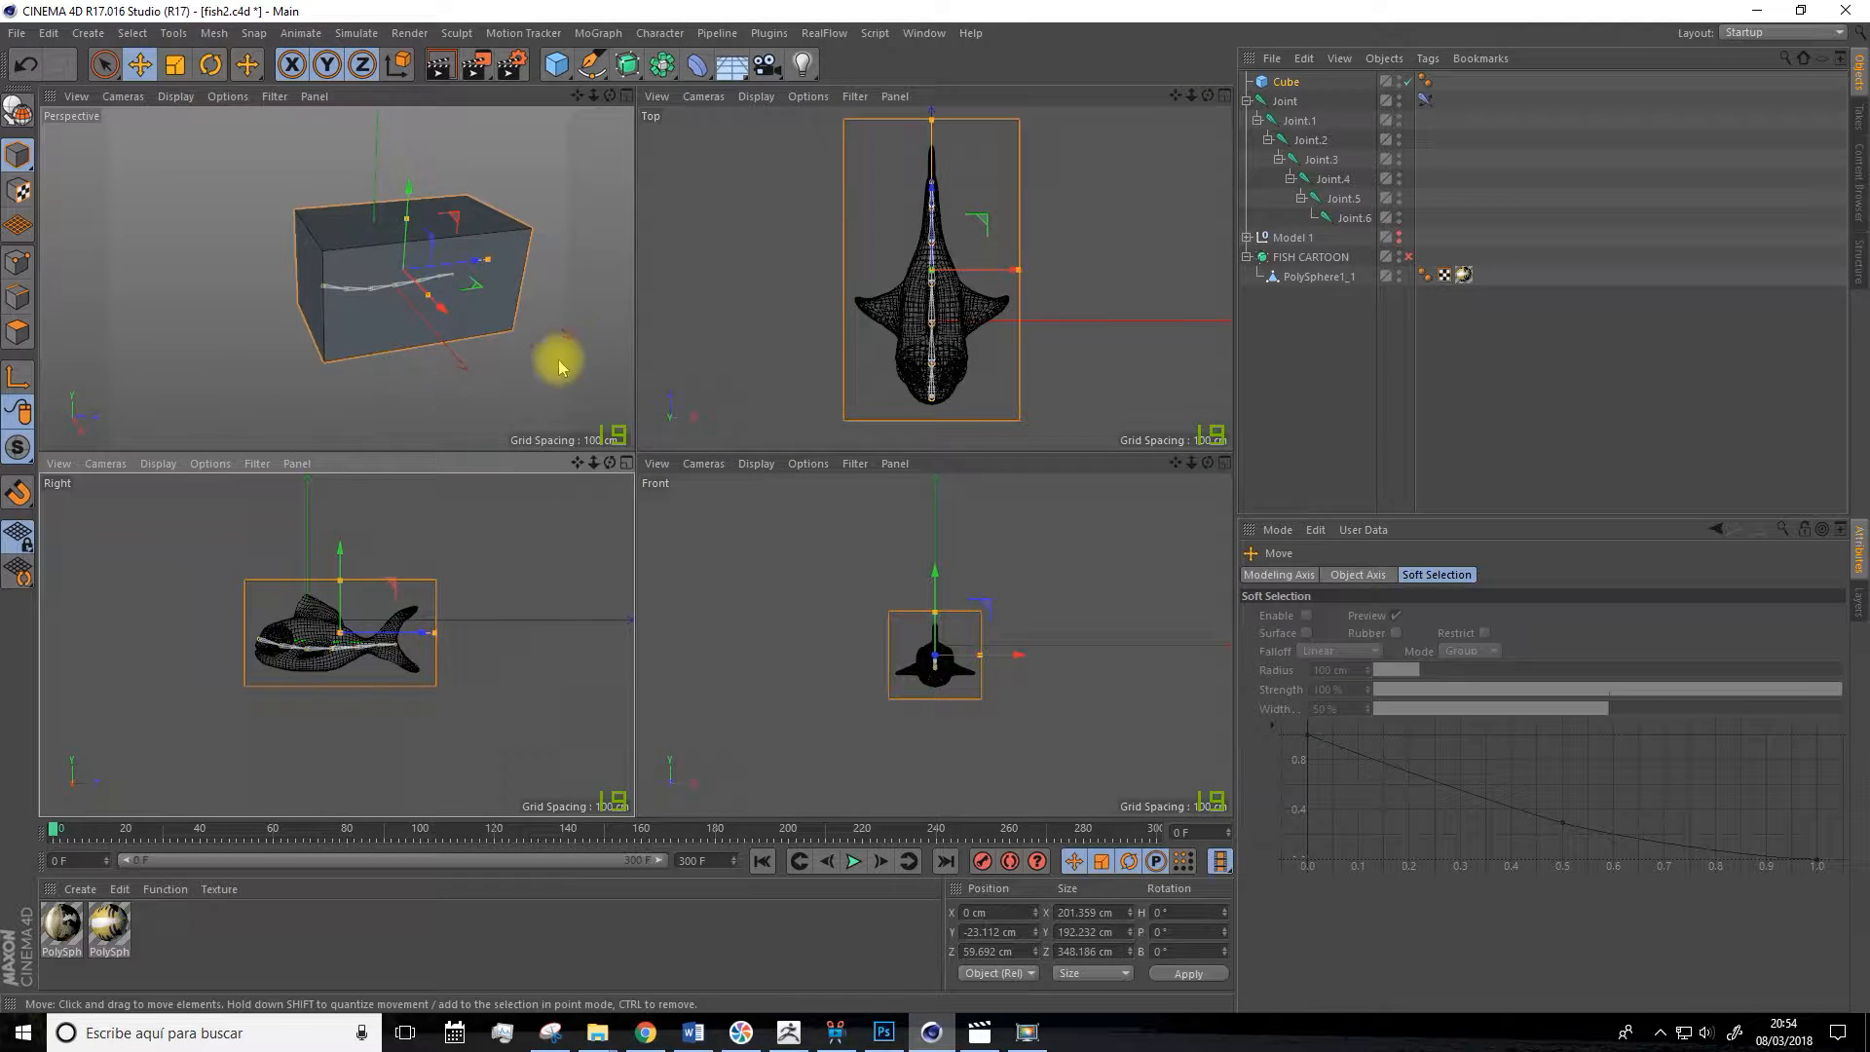
Set the cube's segments to 4 in X, 5 in Y and 7 in Z, and make it an editable polygon object.
click(1285, 82)
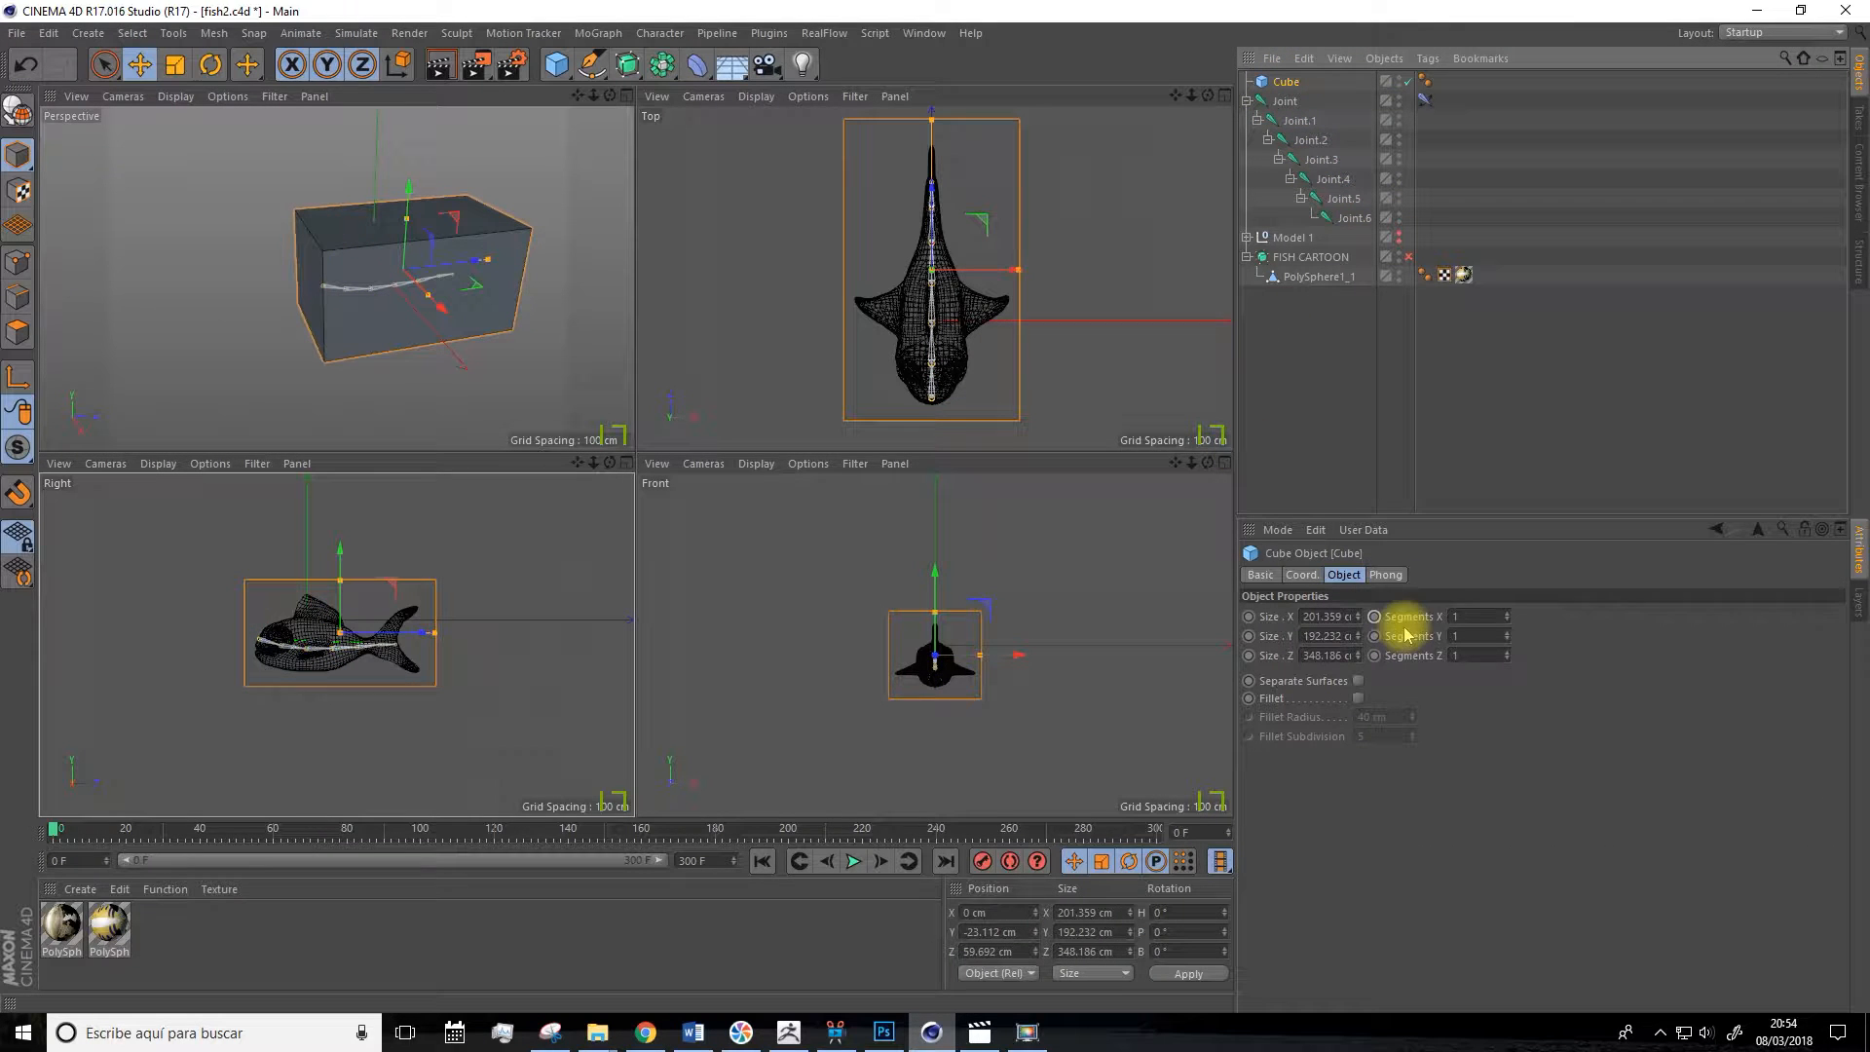
click(1506, 612)
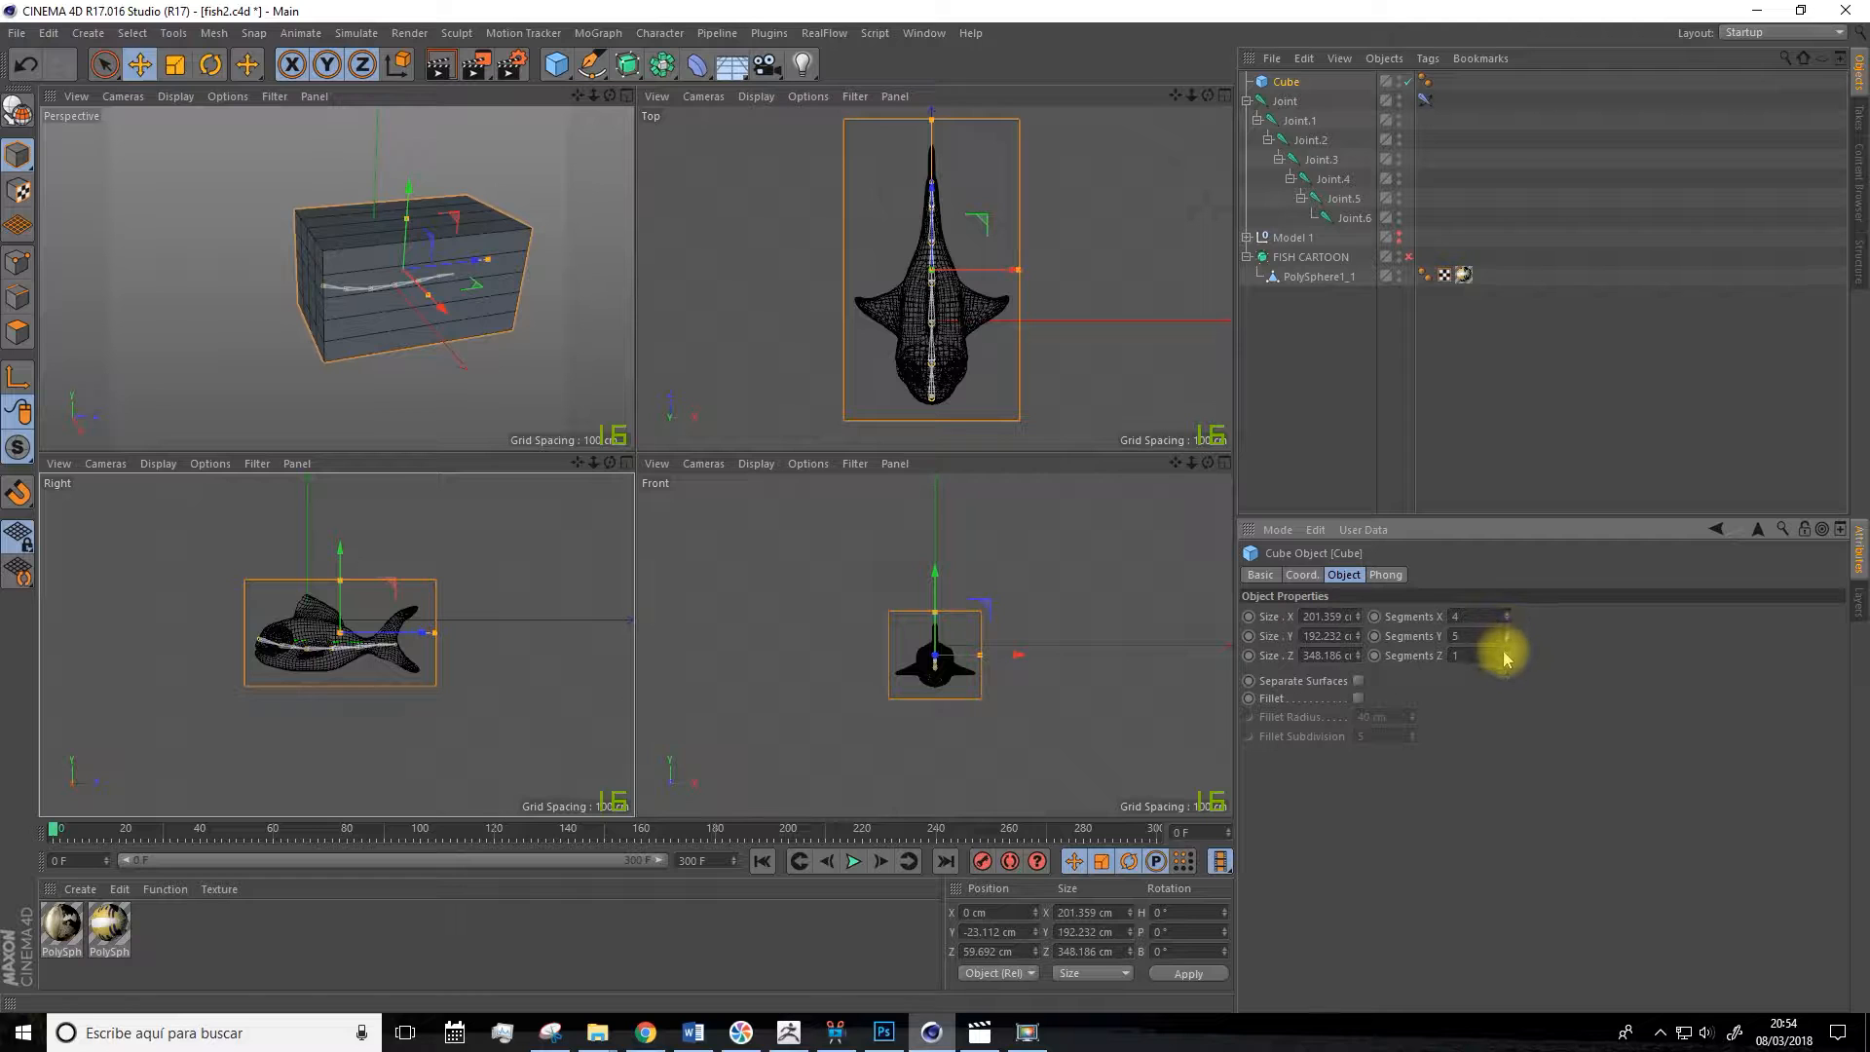
click(1507, 652)
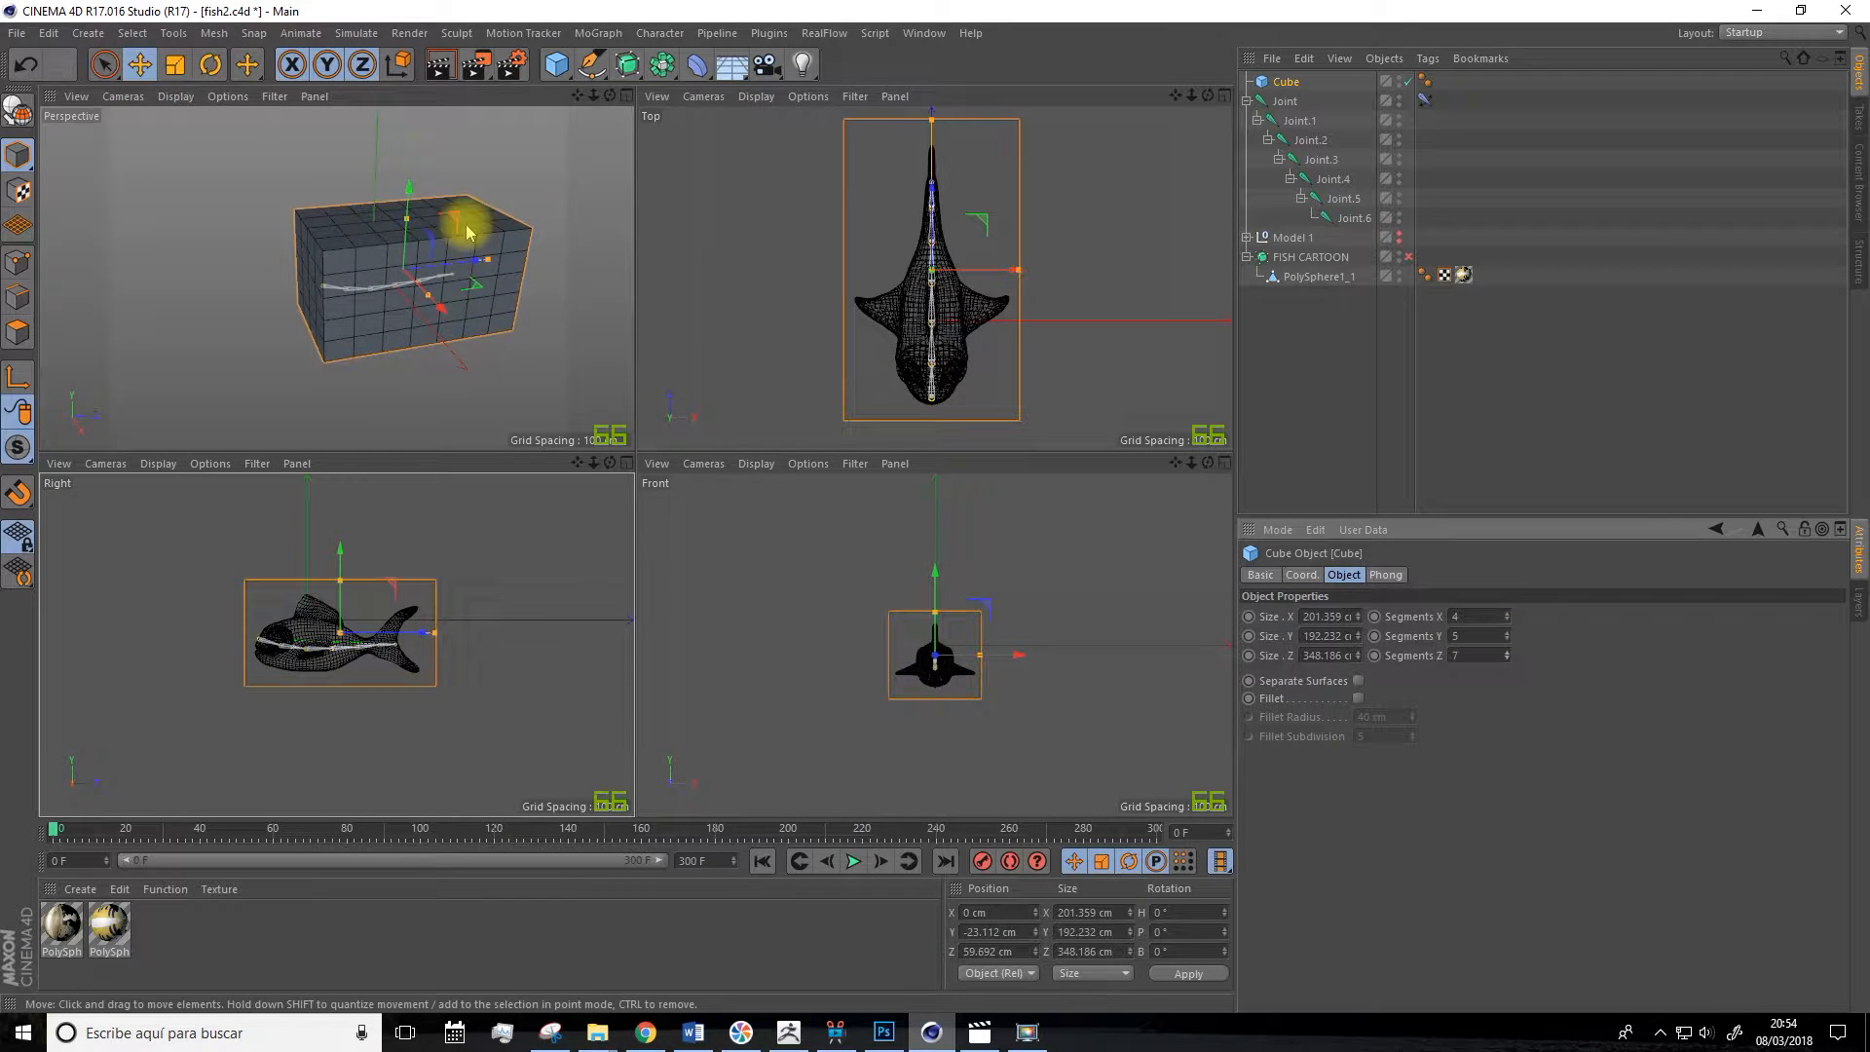
click(1285, 88)
click(17, 107)
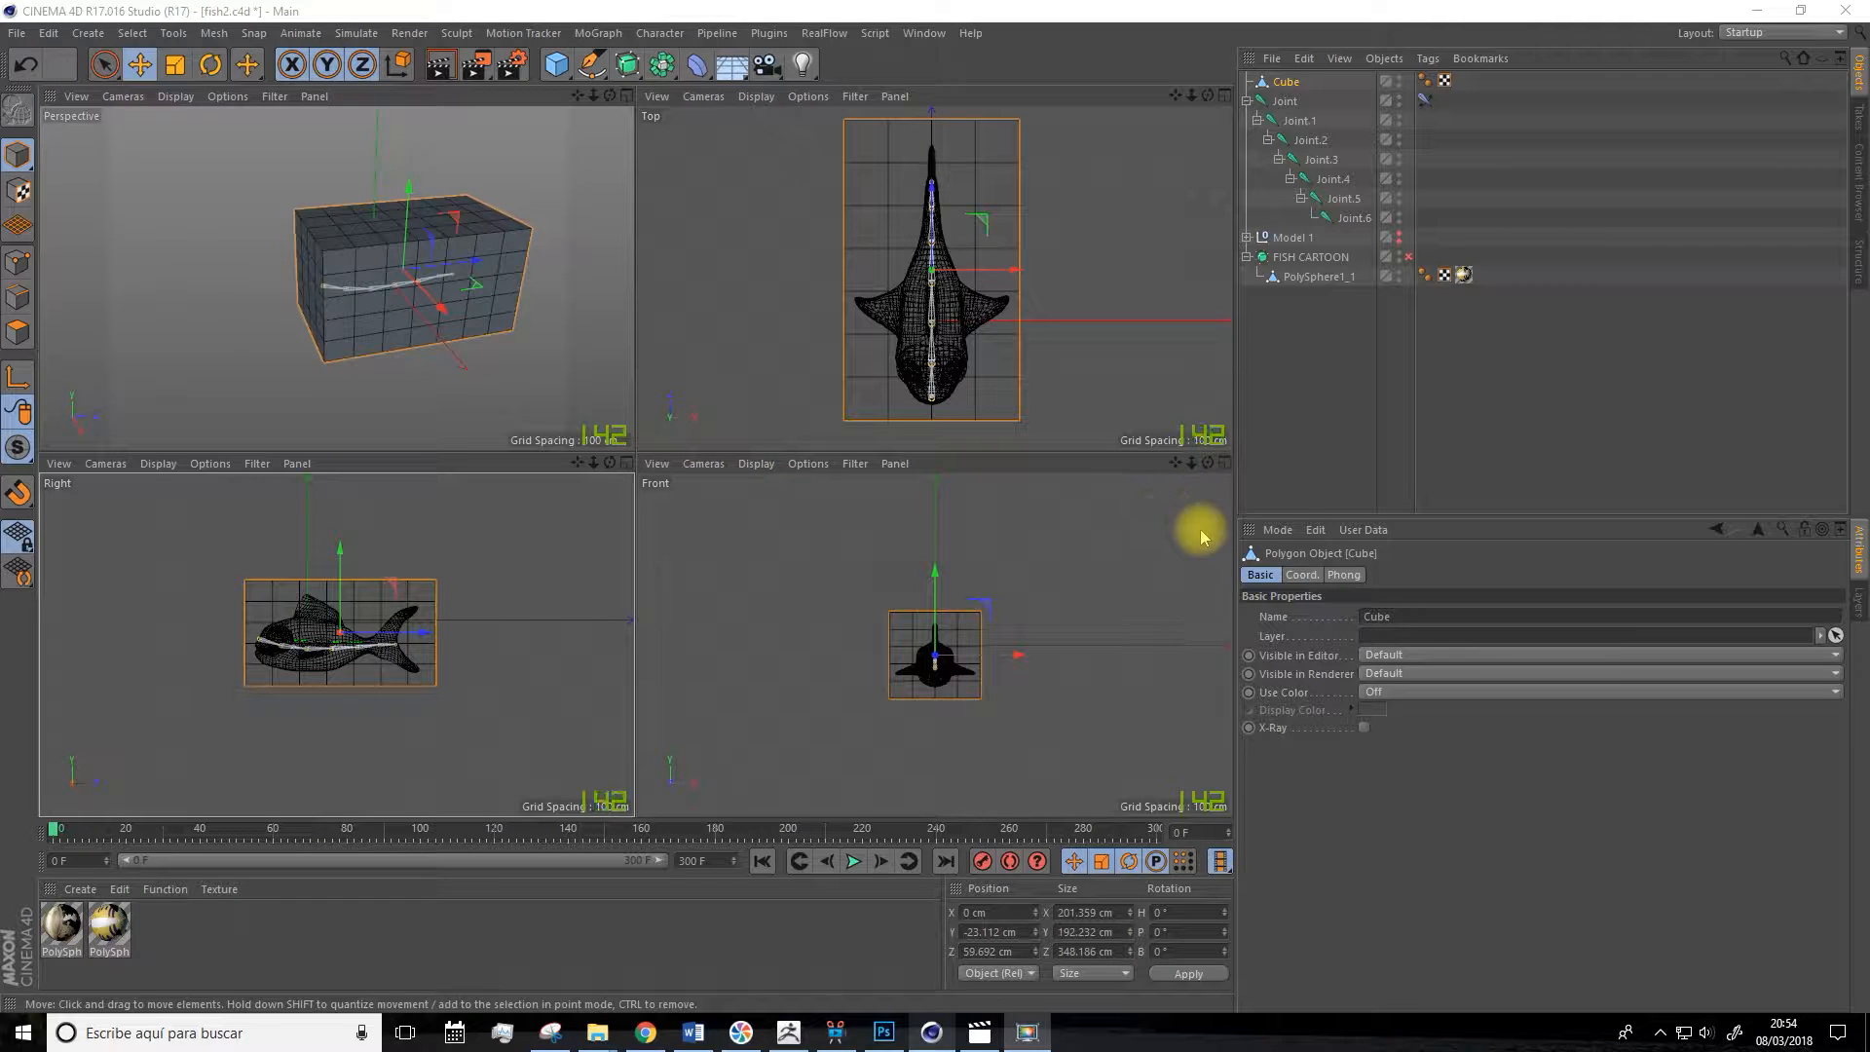
Bind the cube to the full joint chain, from the root joint through Joint.6, and expand the cube's hierarchy.
shift+click(1354, 217)
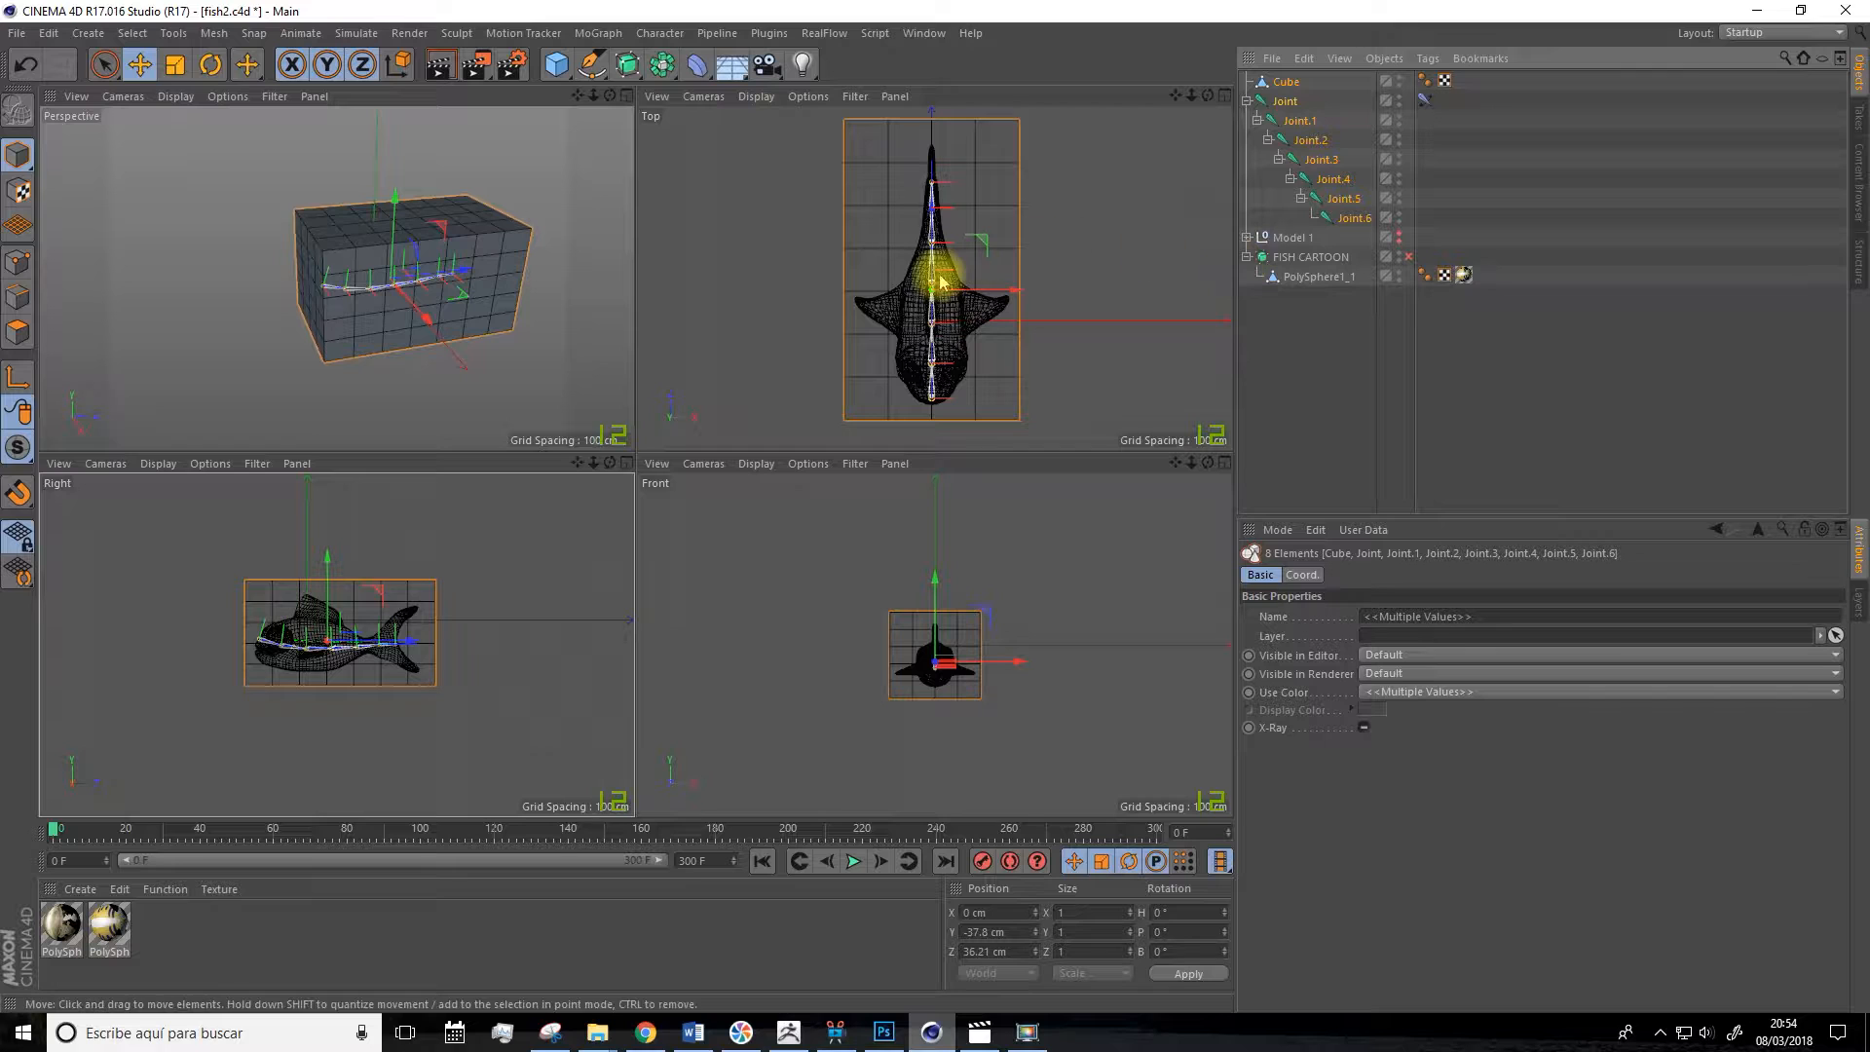
click(662, 34)
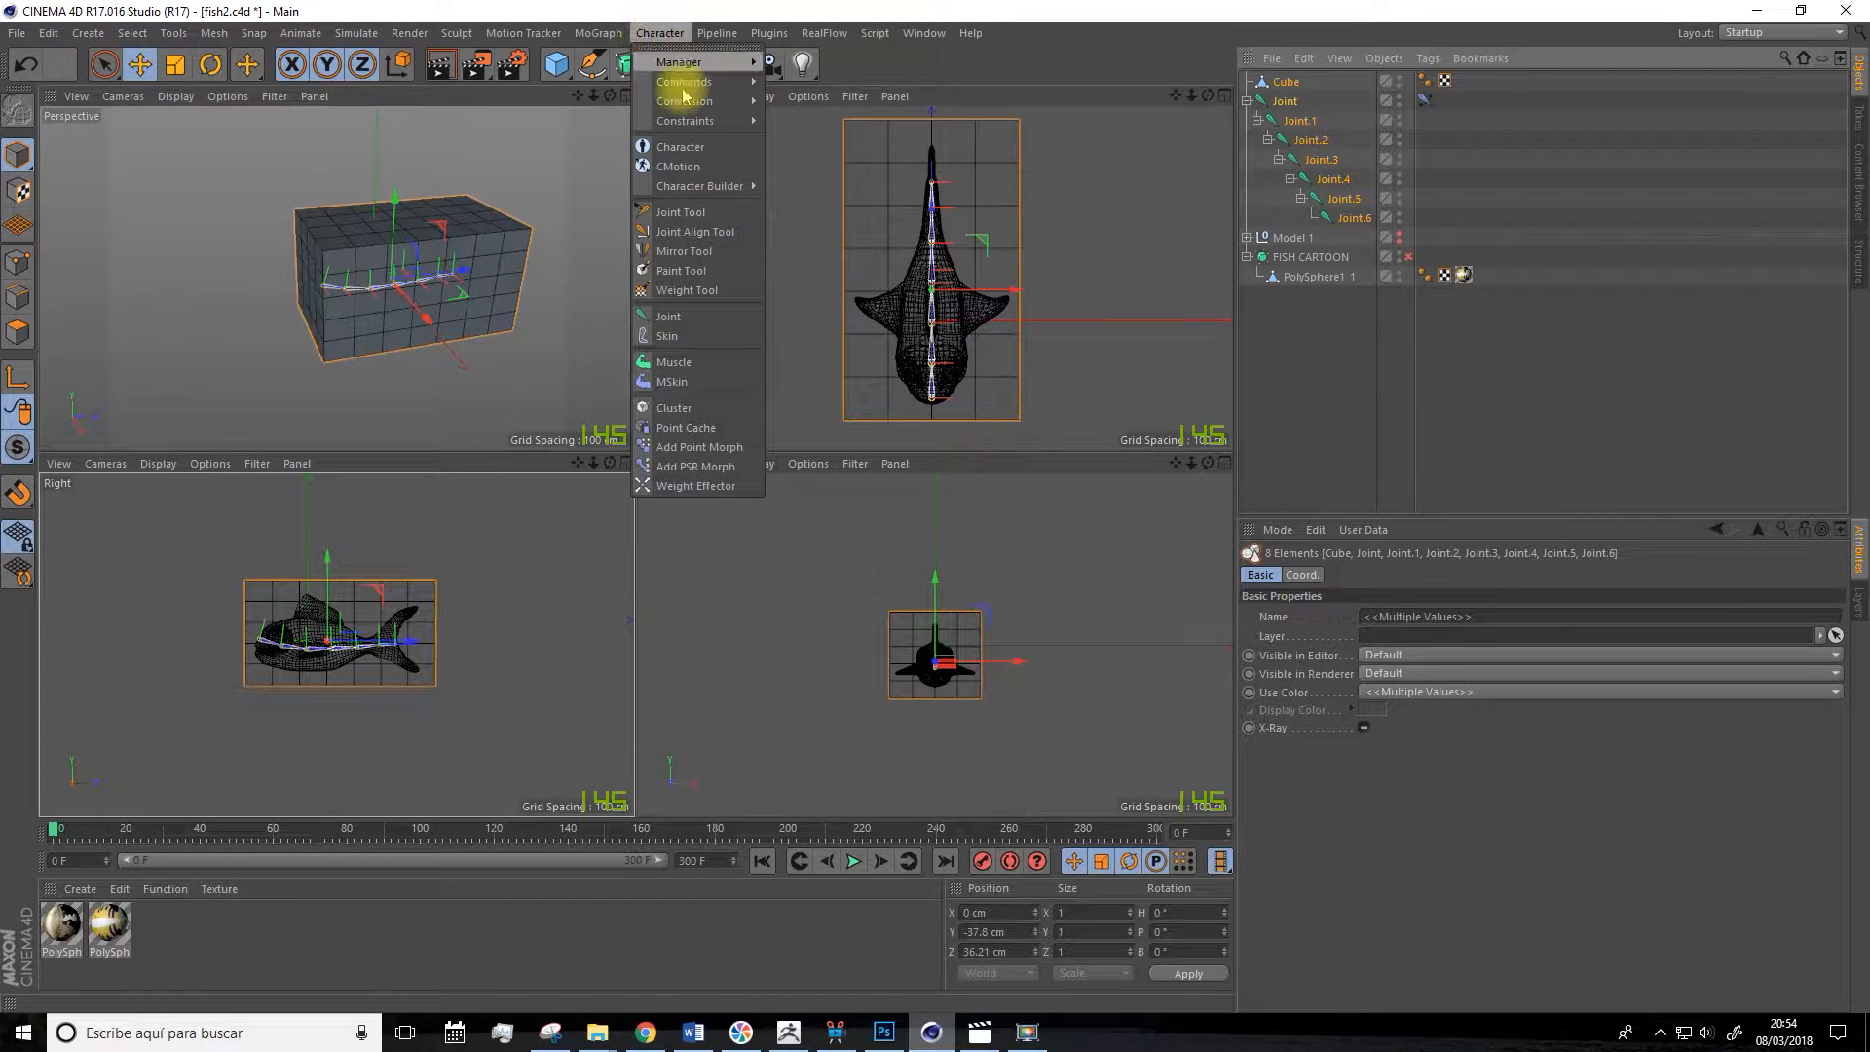
mouse_move(754, 82)
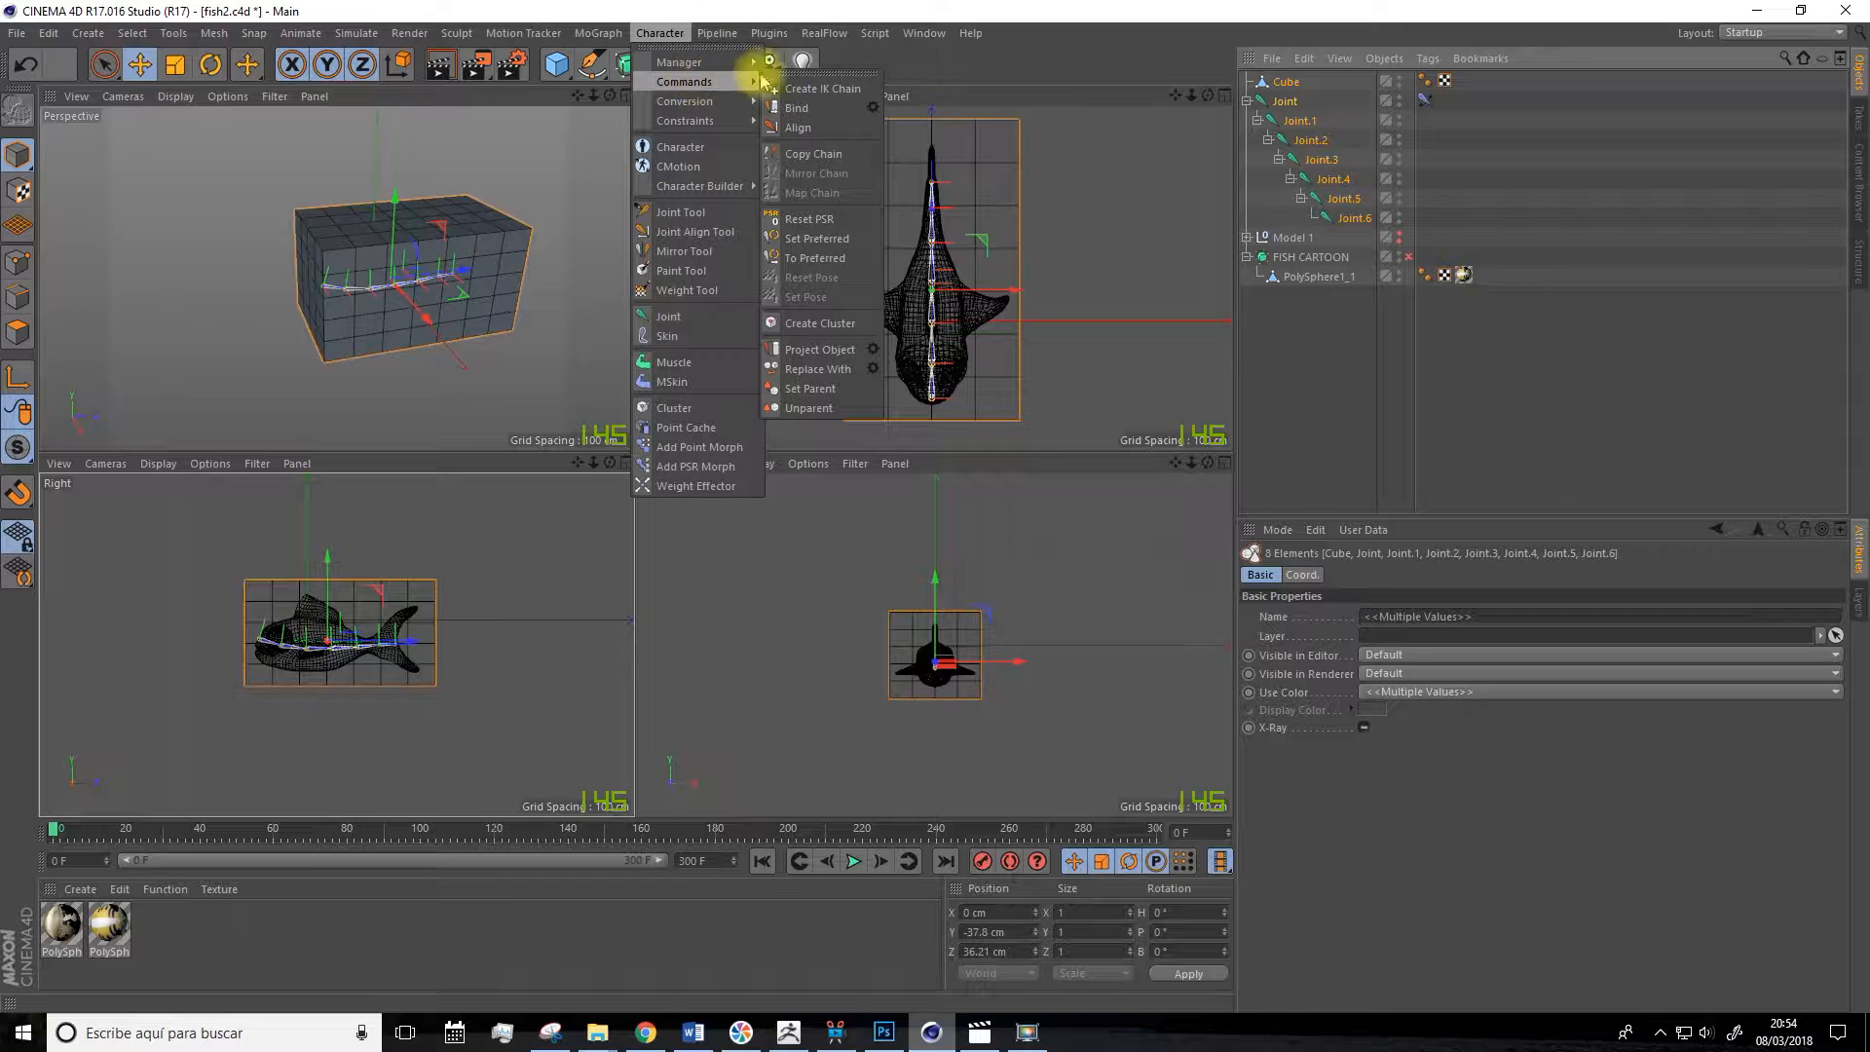
click(807, 108)
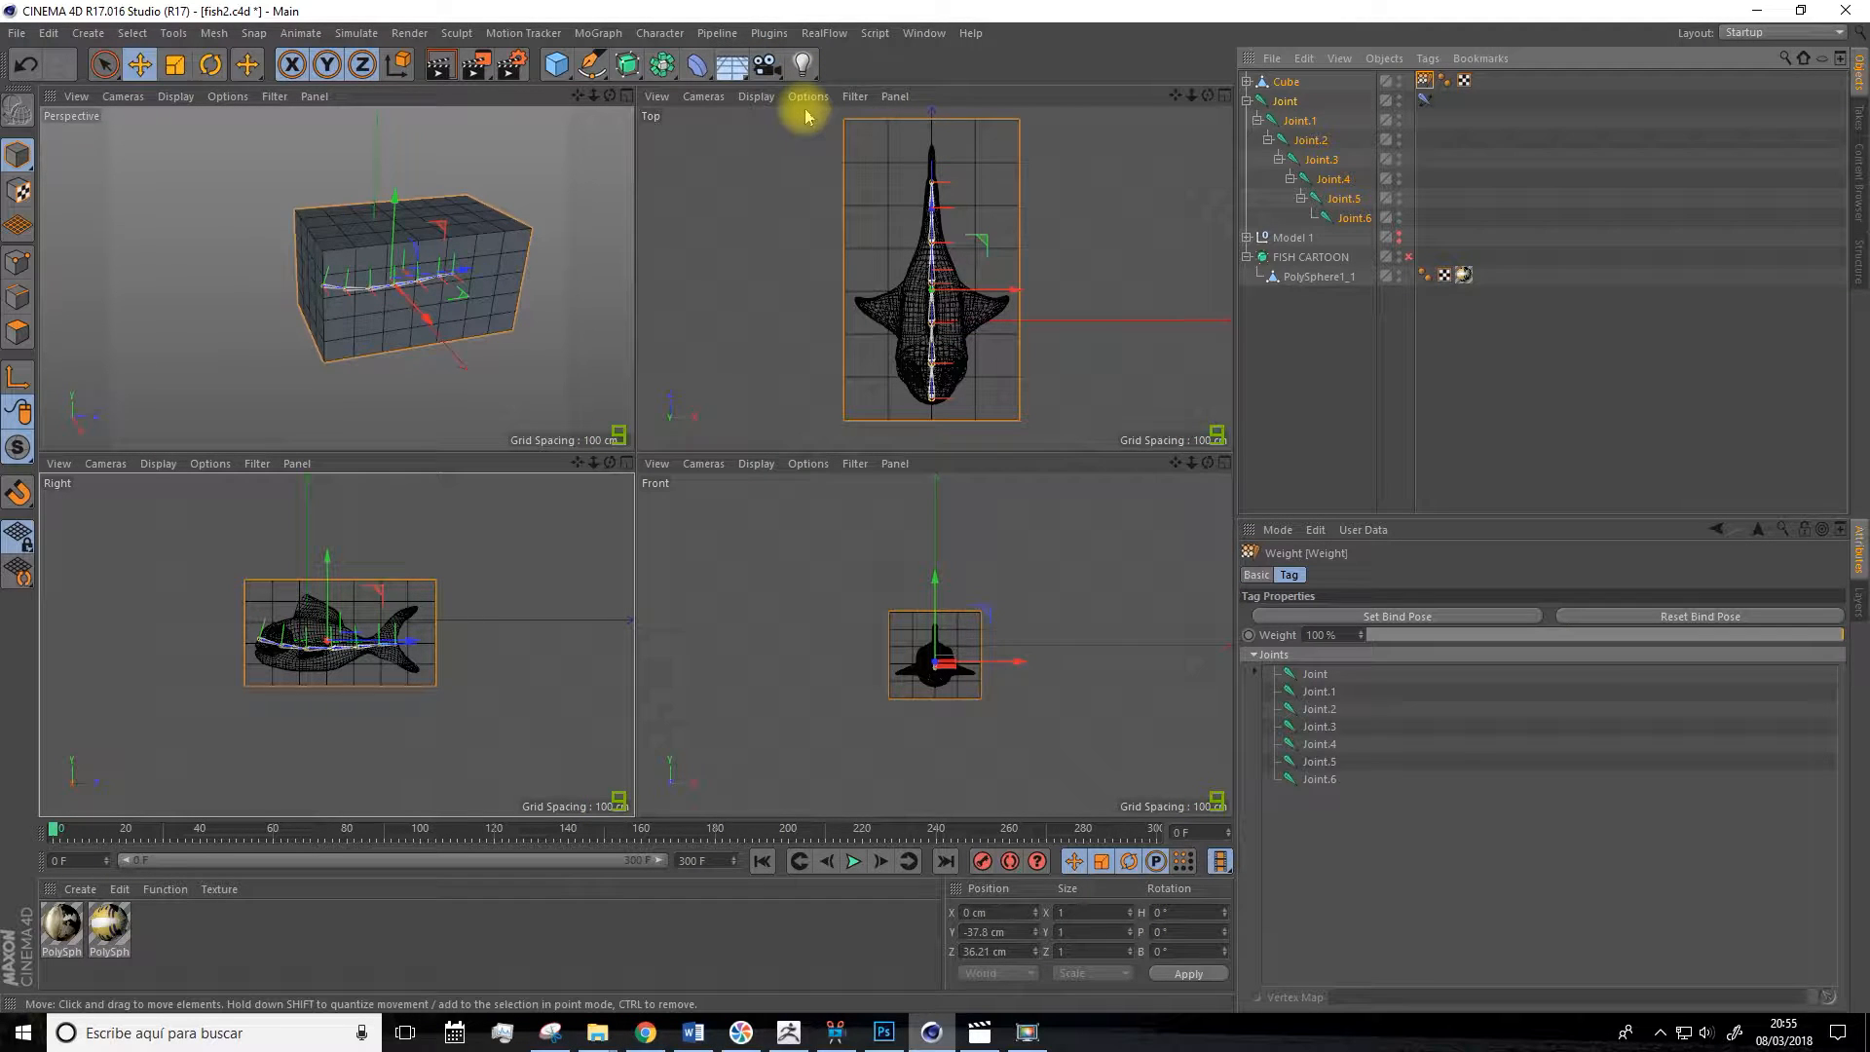
click(1246, 82)
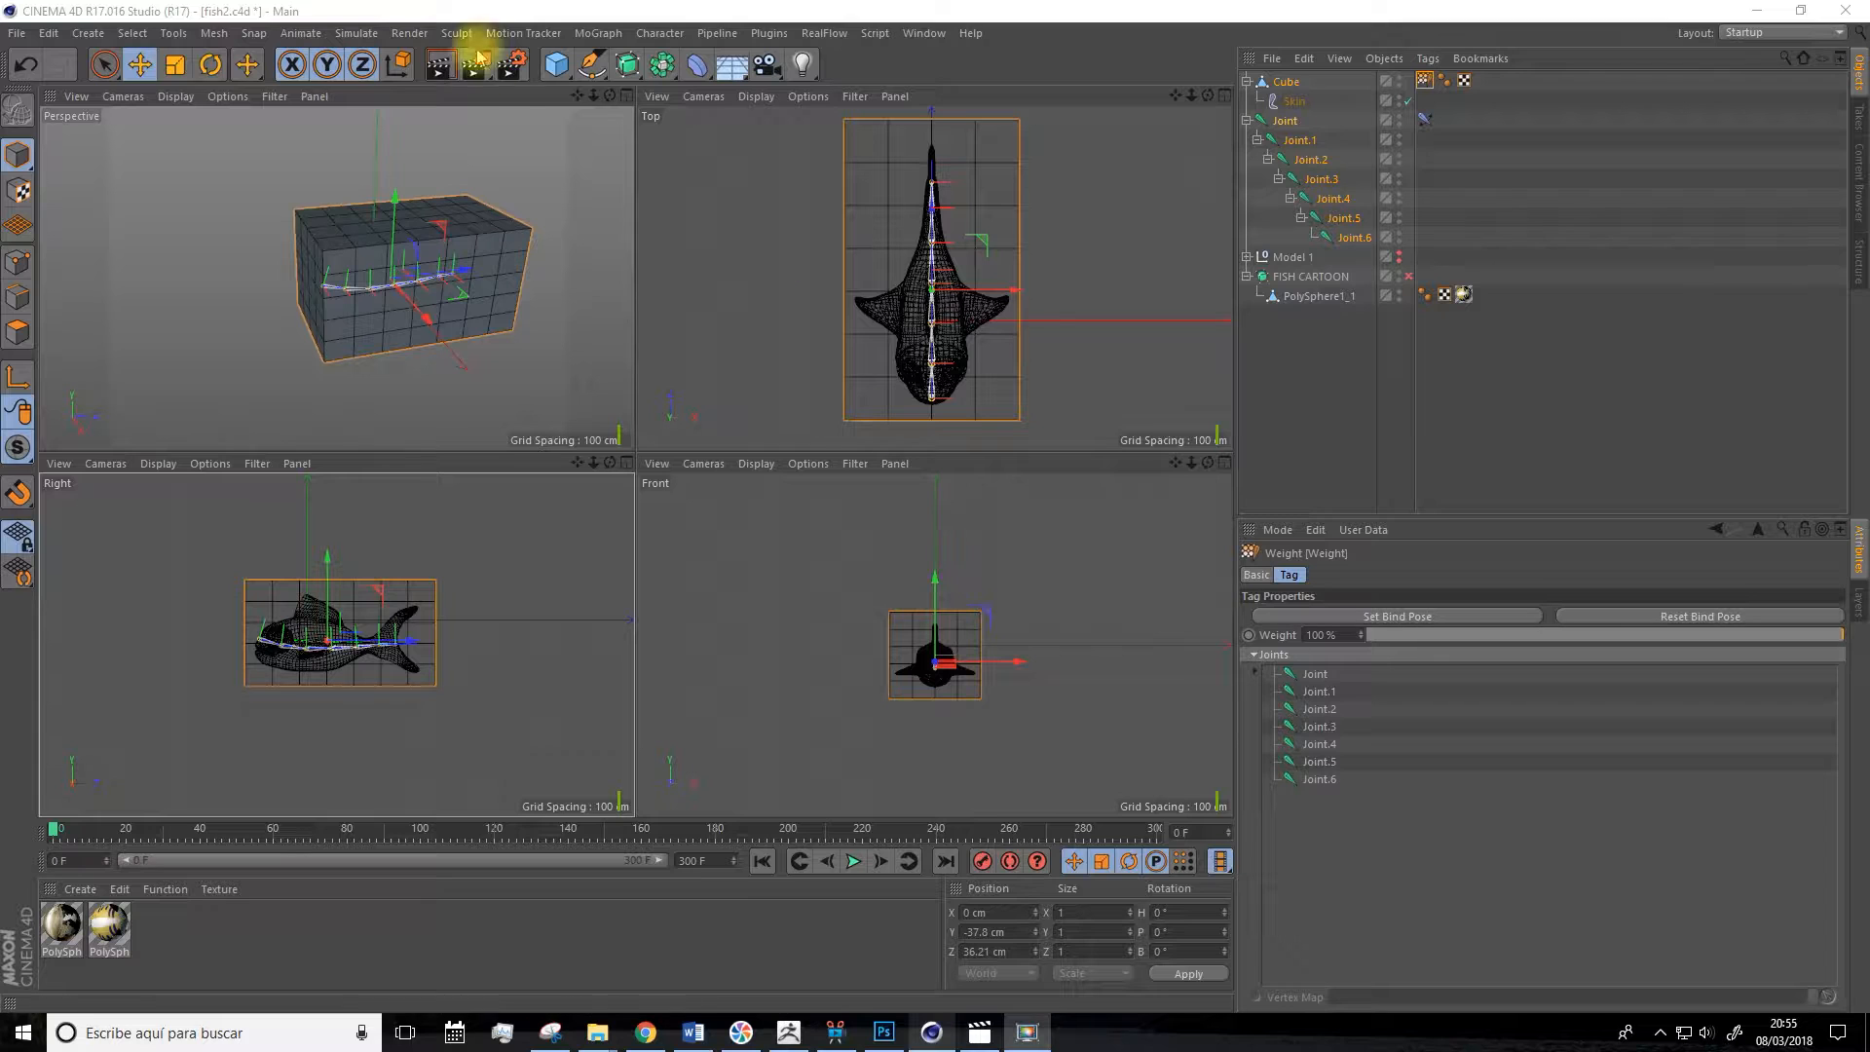
Add a null object and nest the FISH CARTOON subdivision surface inside it.
click(556, 64)
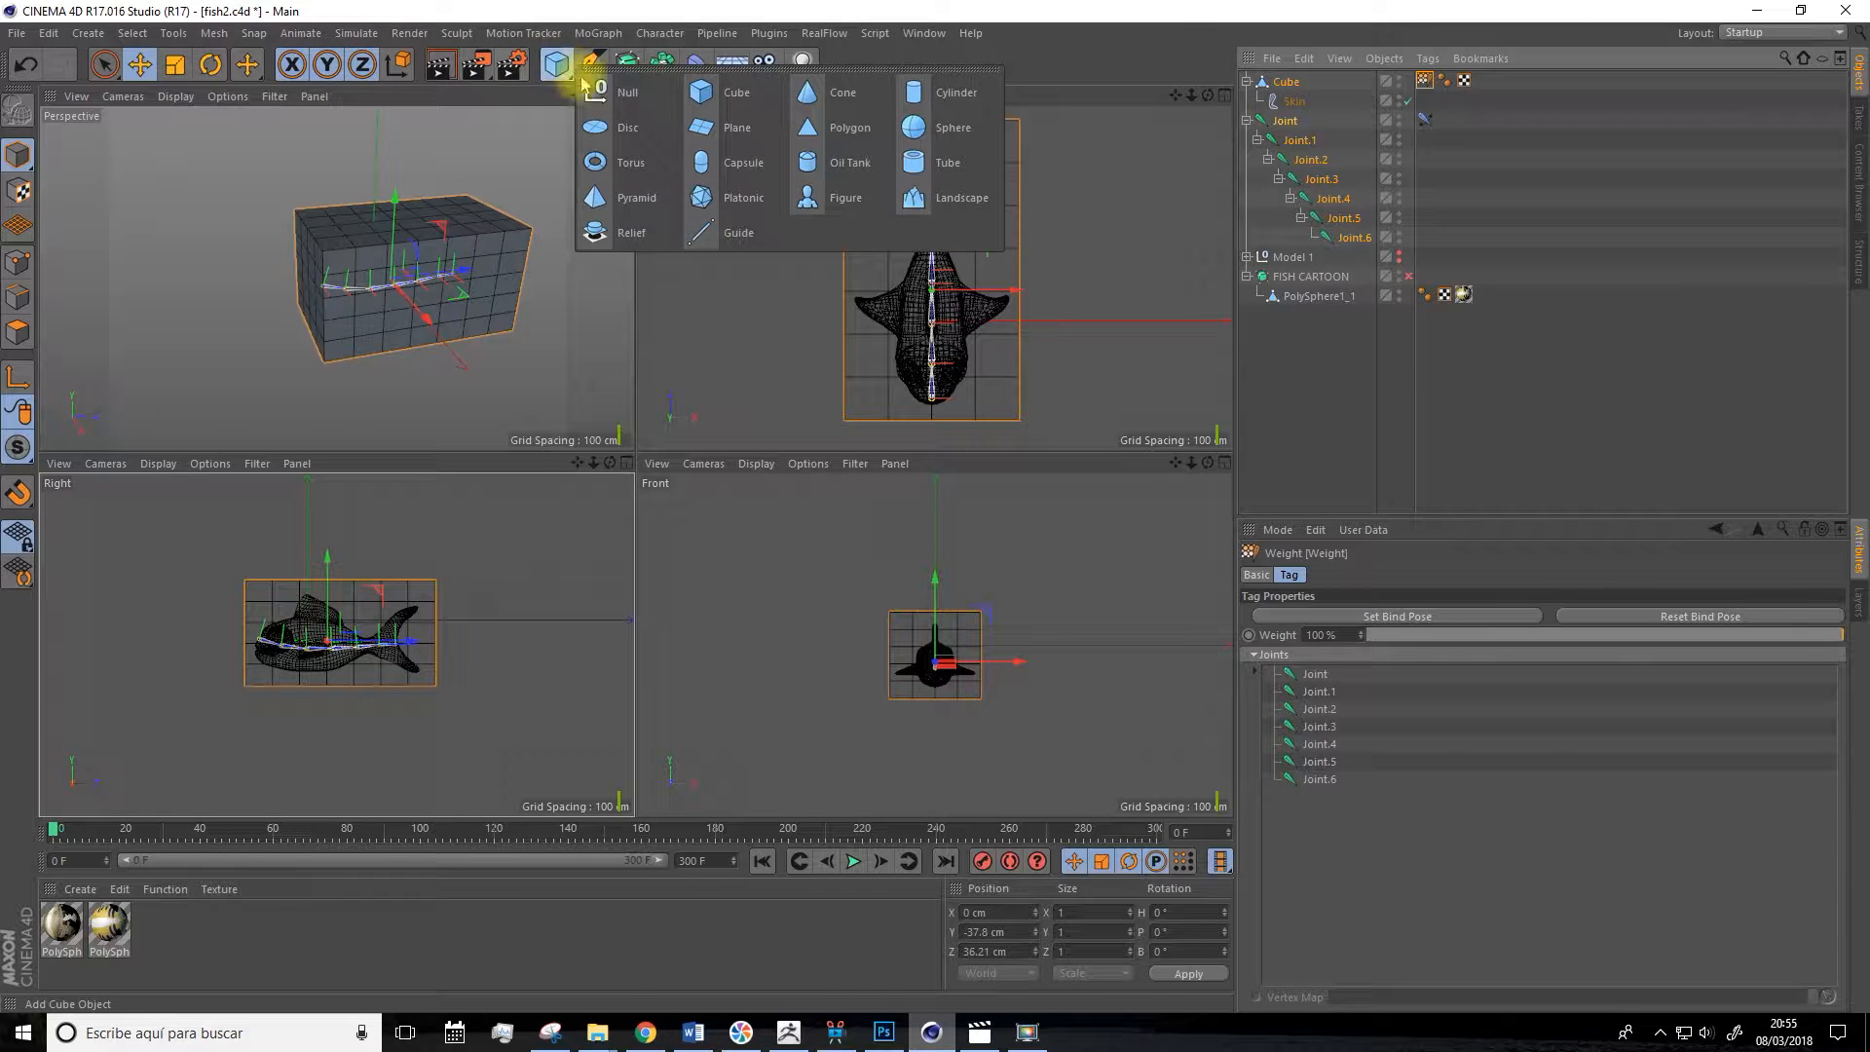
click(631, 96)
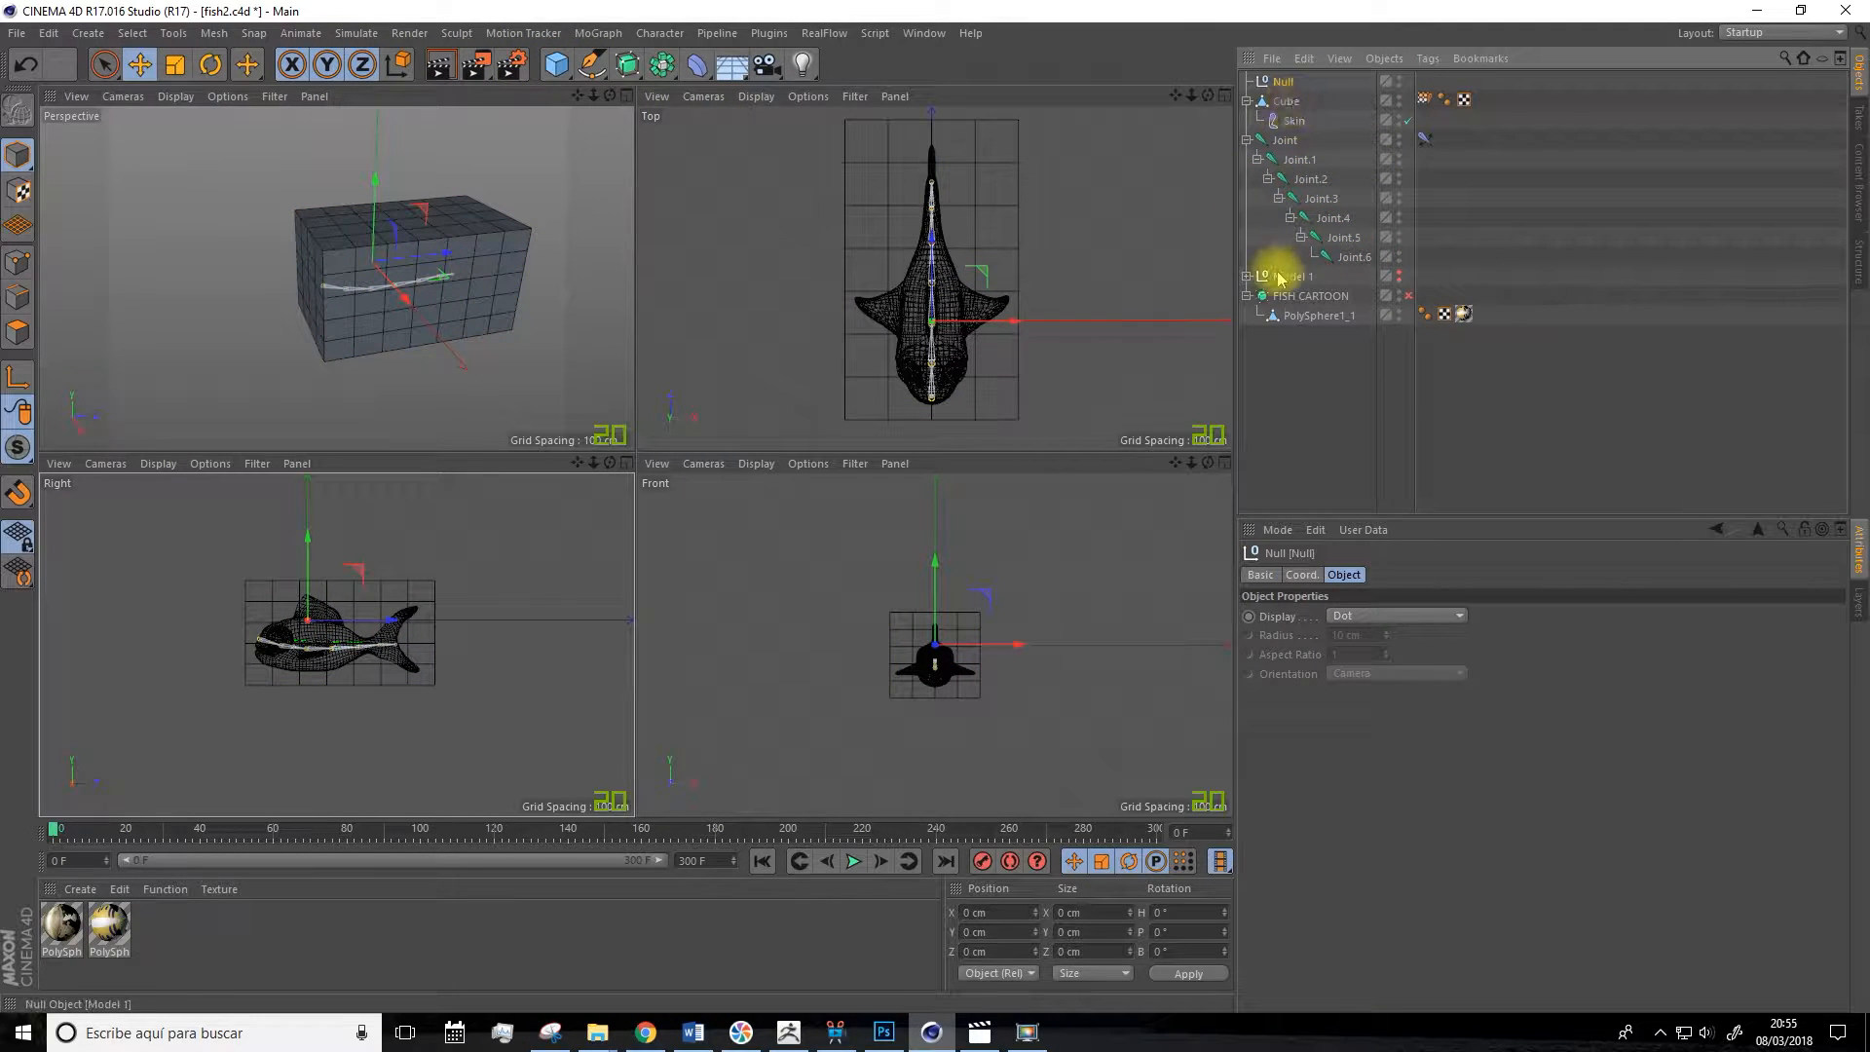
click(1288, 298)
click(1247, 296)
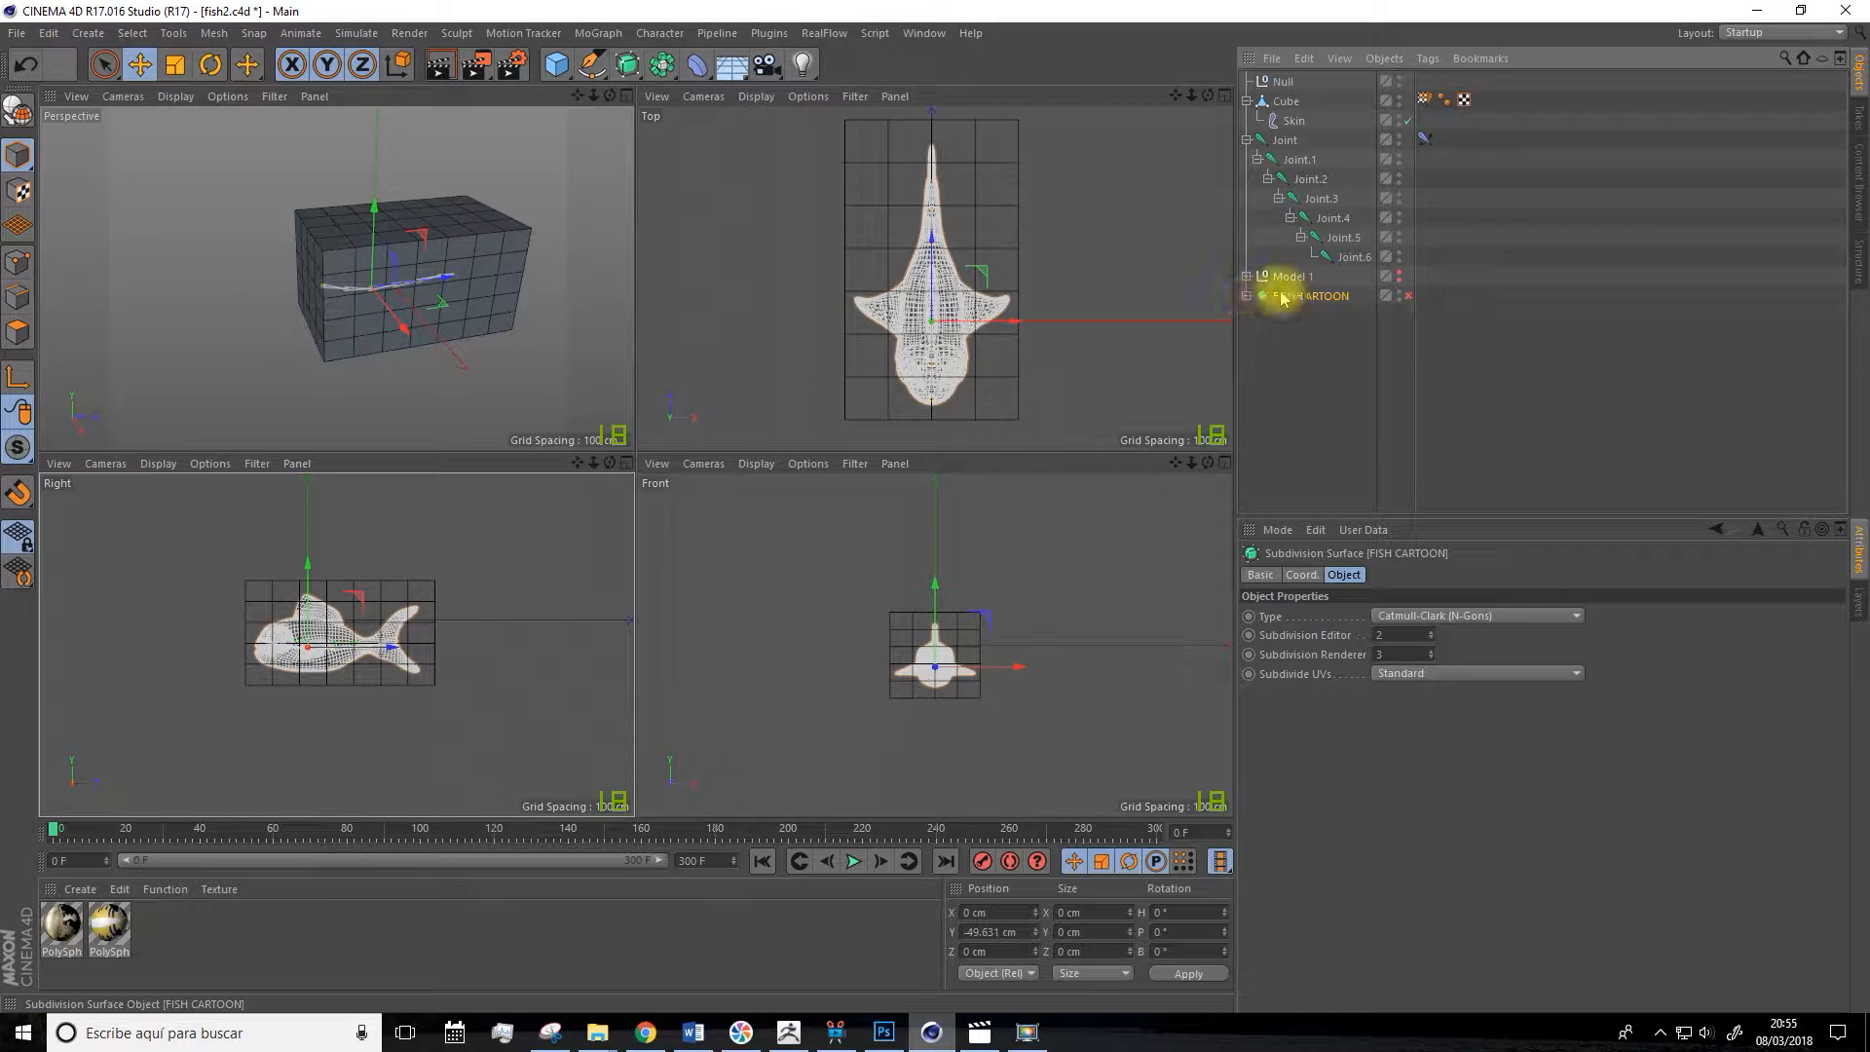
drag(1288, 87, 1278, 85)
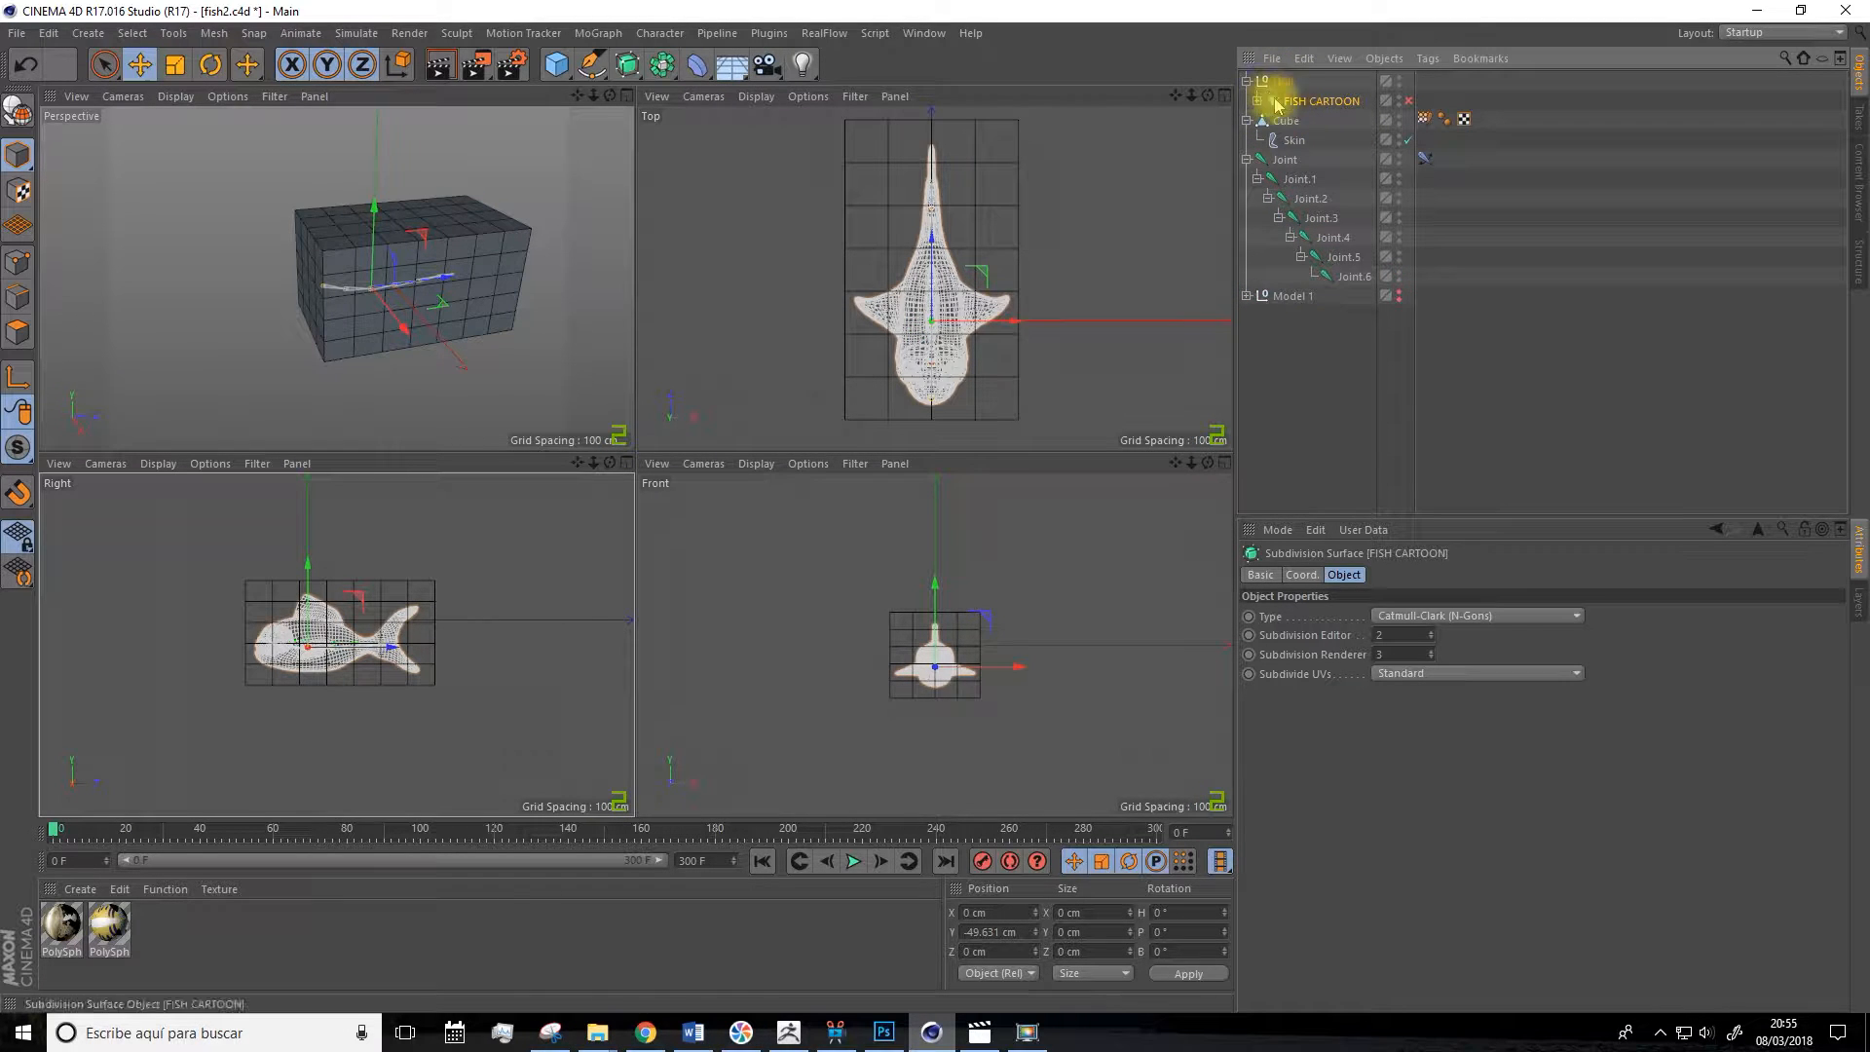
Add a Mesh deformer beside FISH CARTOON inside the null and initialize it with the cube as its cage.
click(1256, 367)
click(695, 68)
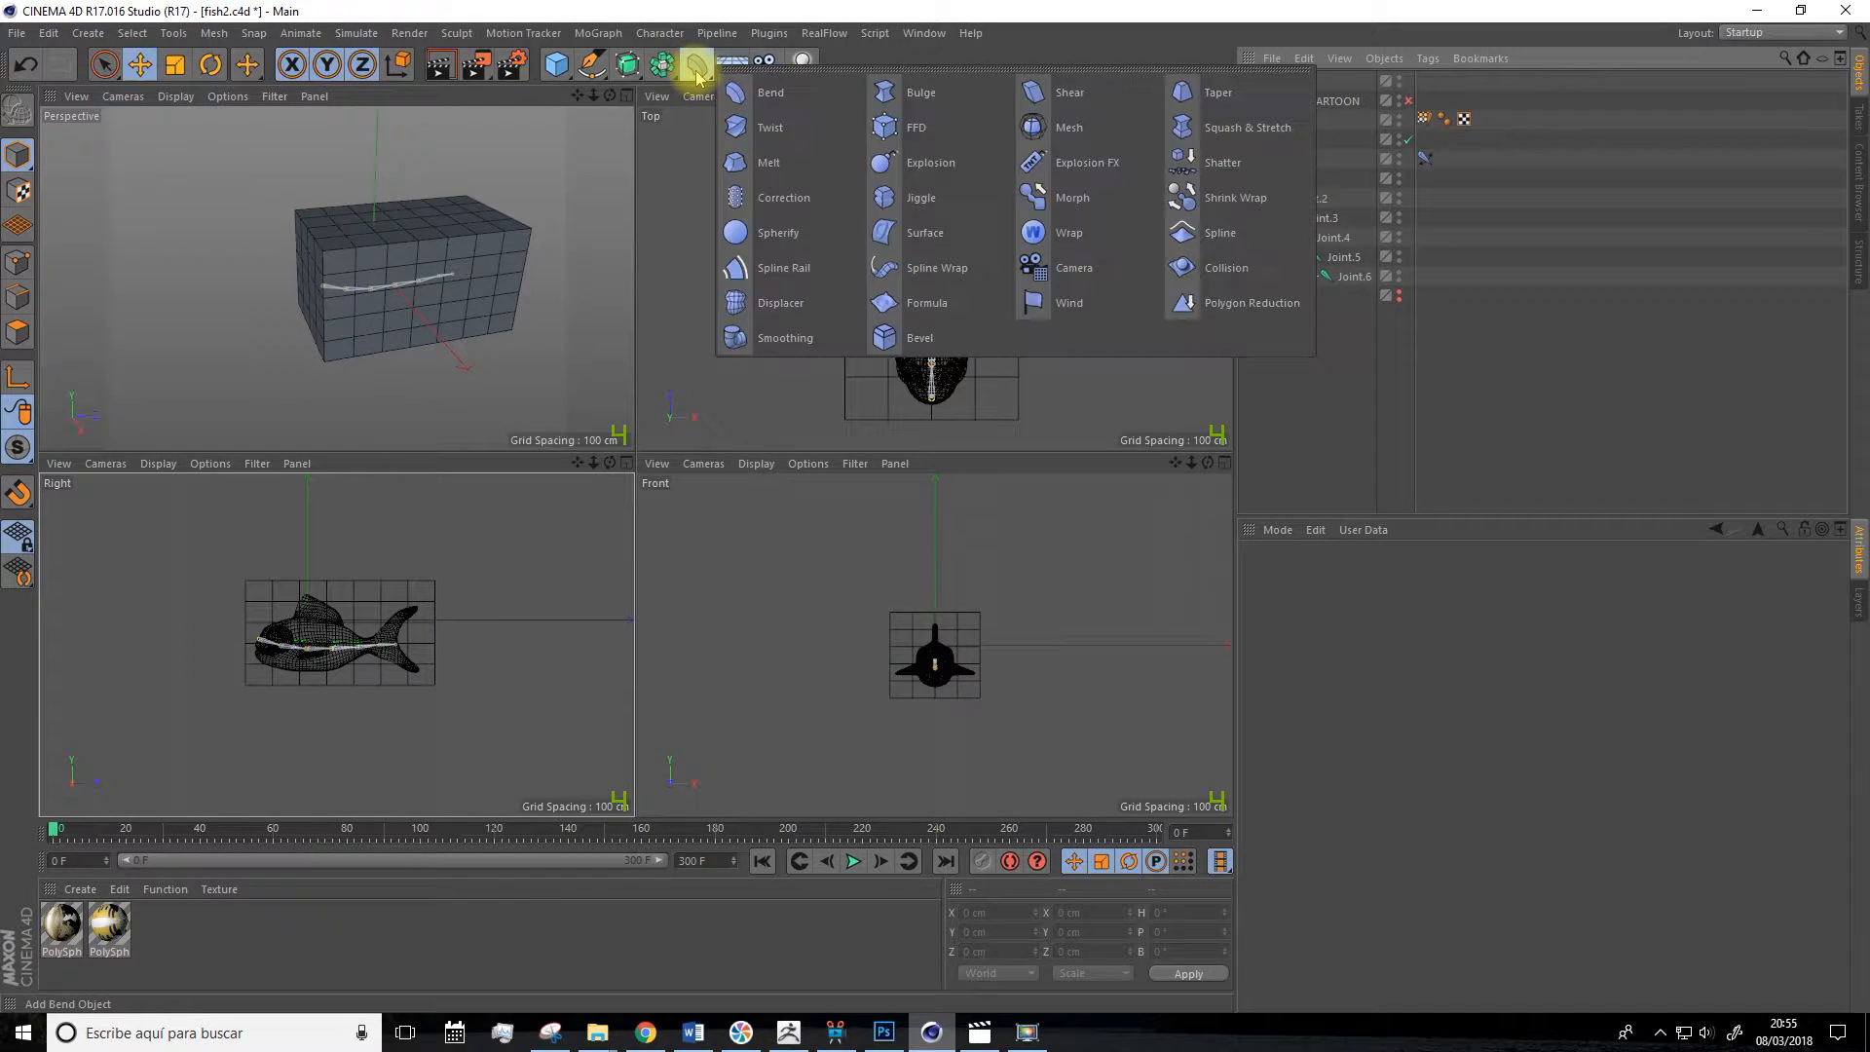
click(1069, 131)
drag(1292, 85, 1298, 117)
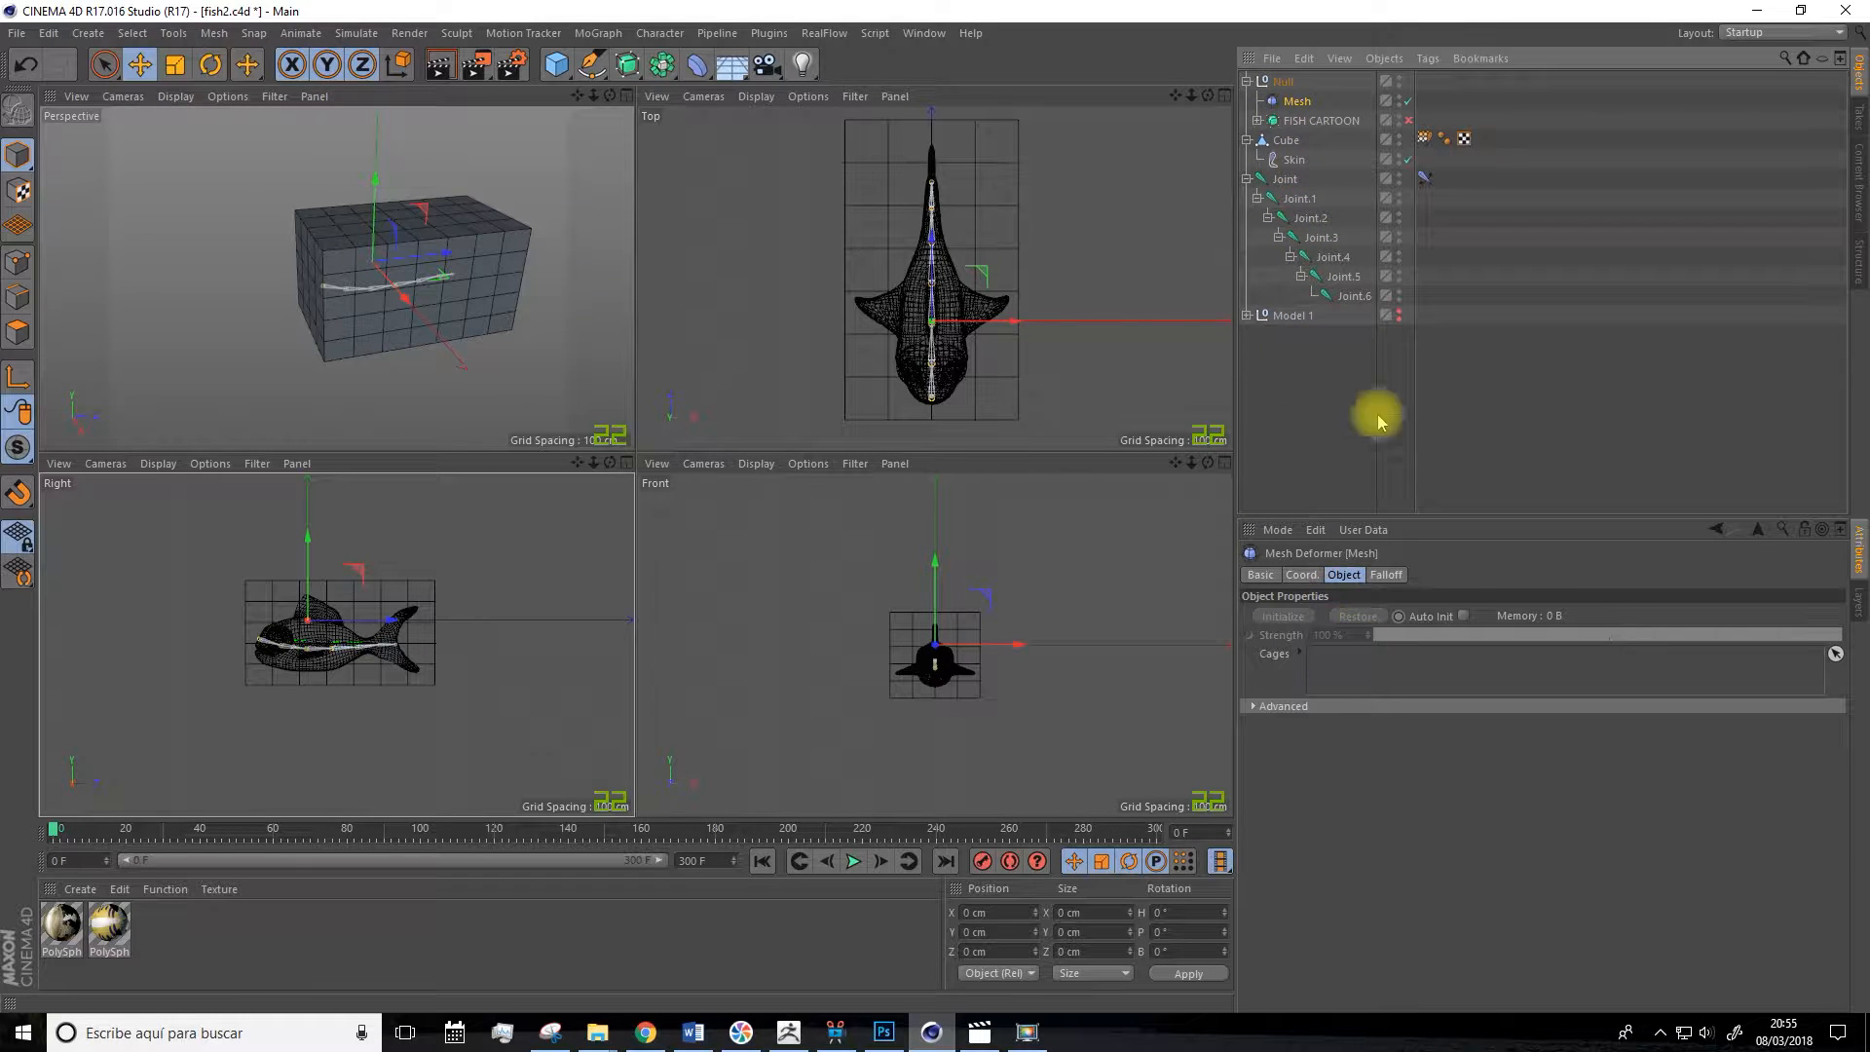
drag(1288, 146, 1329, 666)
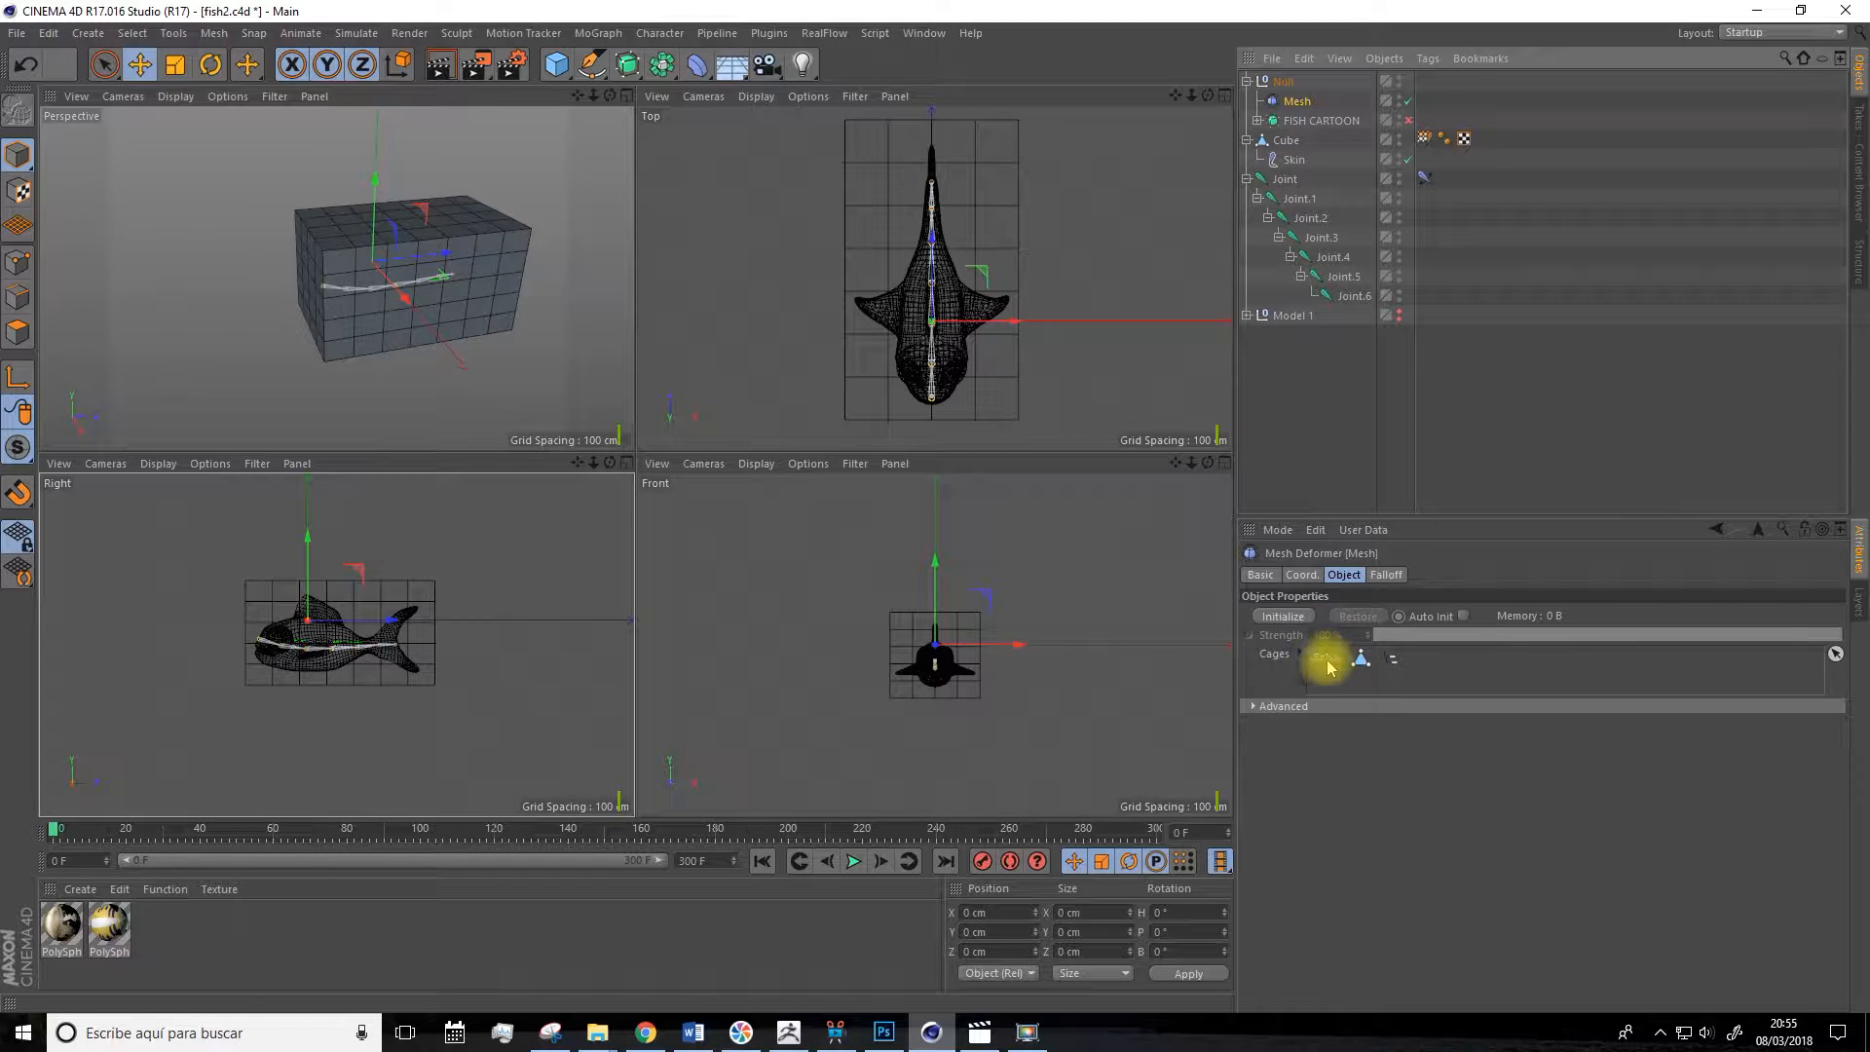
click(1284, 616)
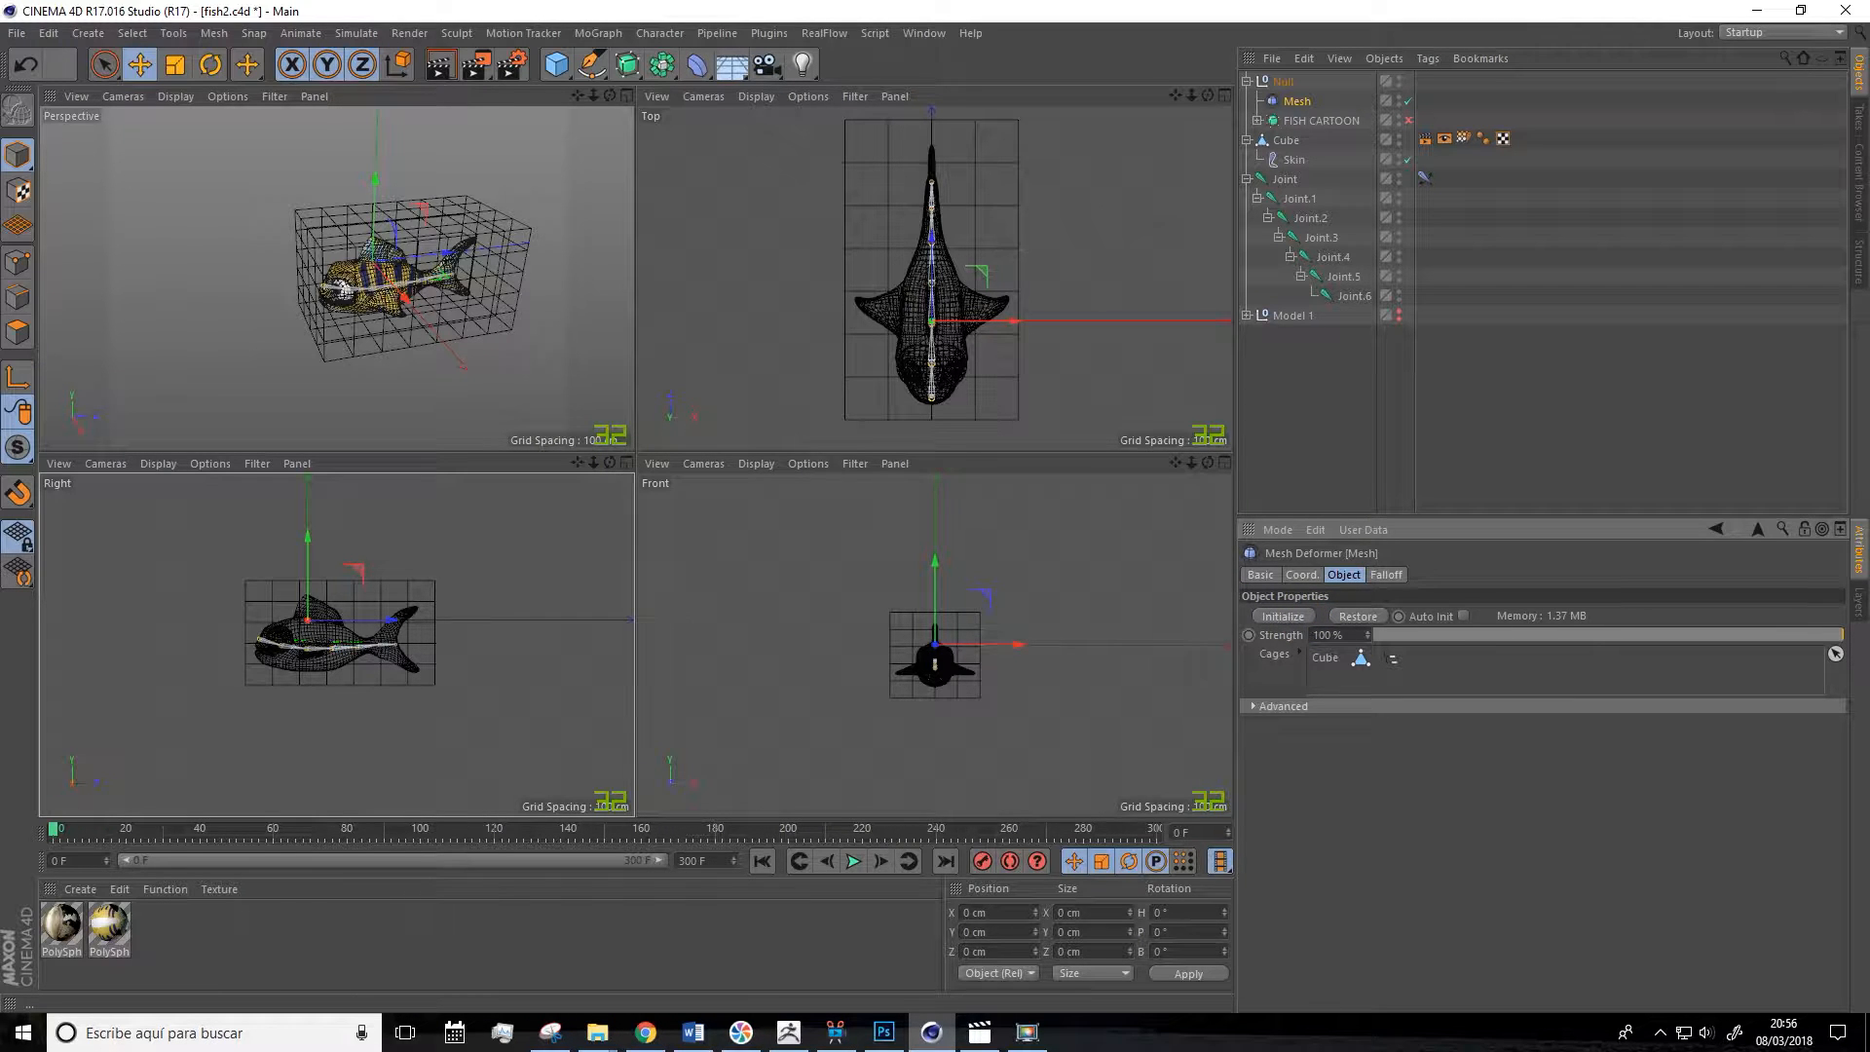
Test the cage deformation by moving the root joint in the enlarged Perspective view, and undo the move.
key(ctrl+z)
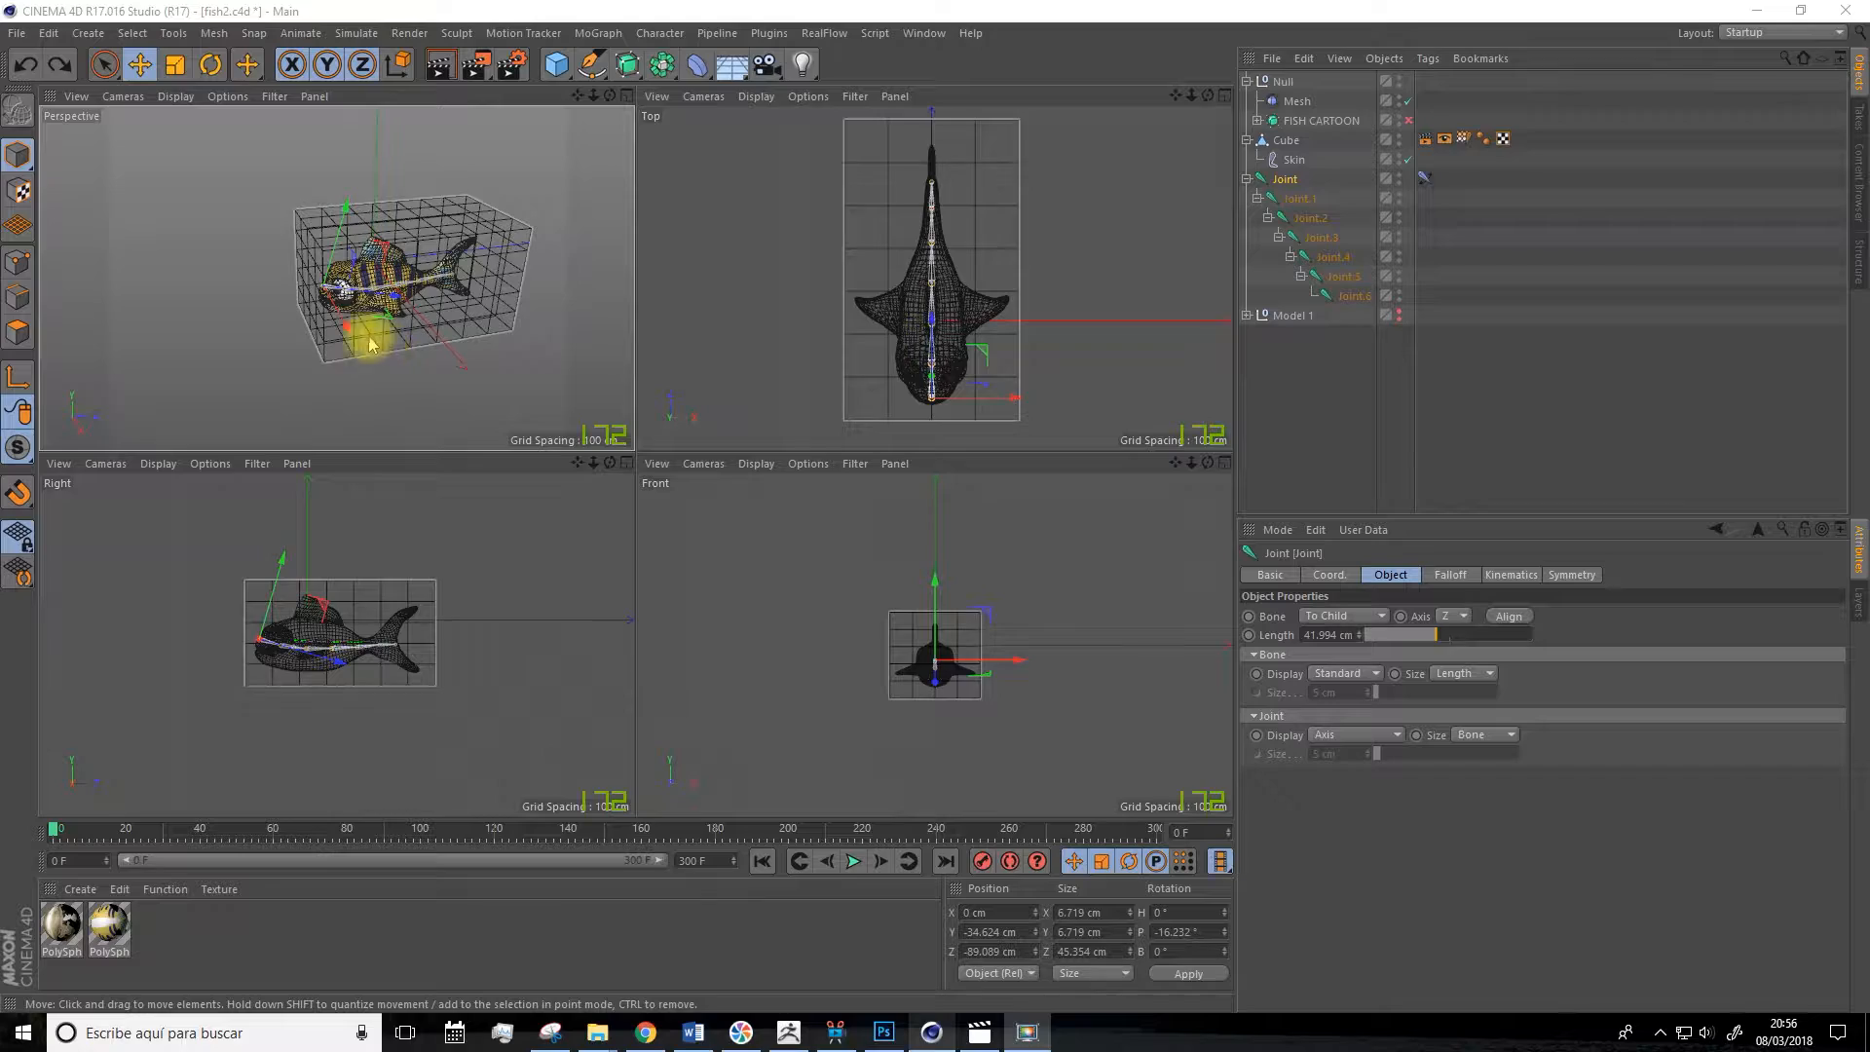
click(625, 95)
mouse_move(656, 557)
mouse_down()
mouse_move(656, 613)
mouse_move(641, 531)
mouse_move(673, 612)
mouse_move(647, 551)
mouse_move(656, 565)
mouse_up()
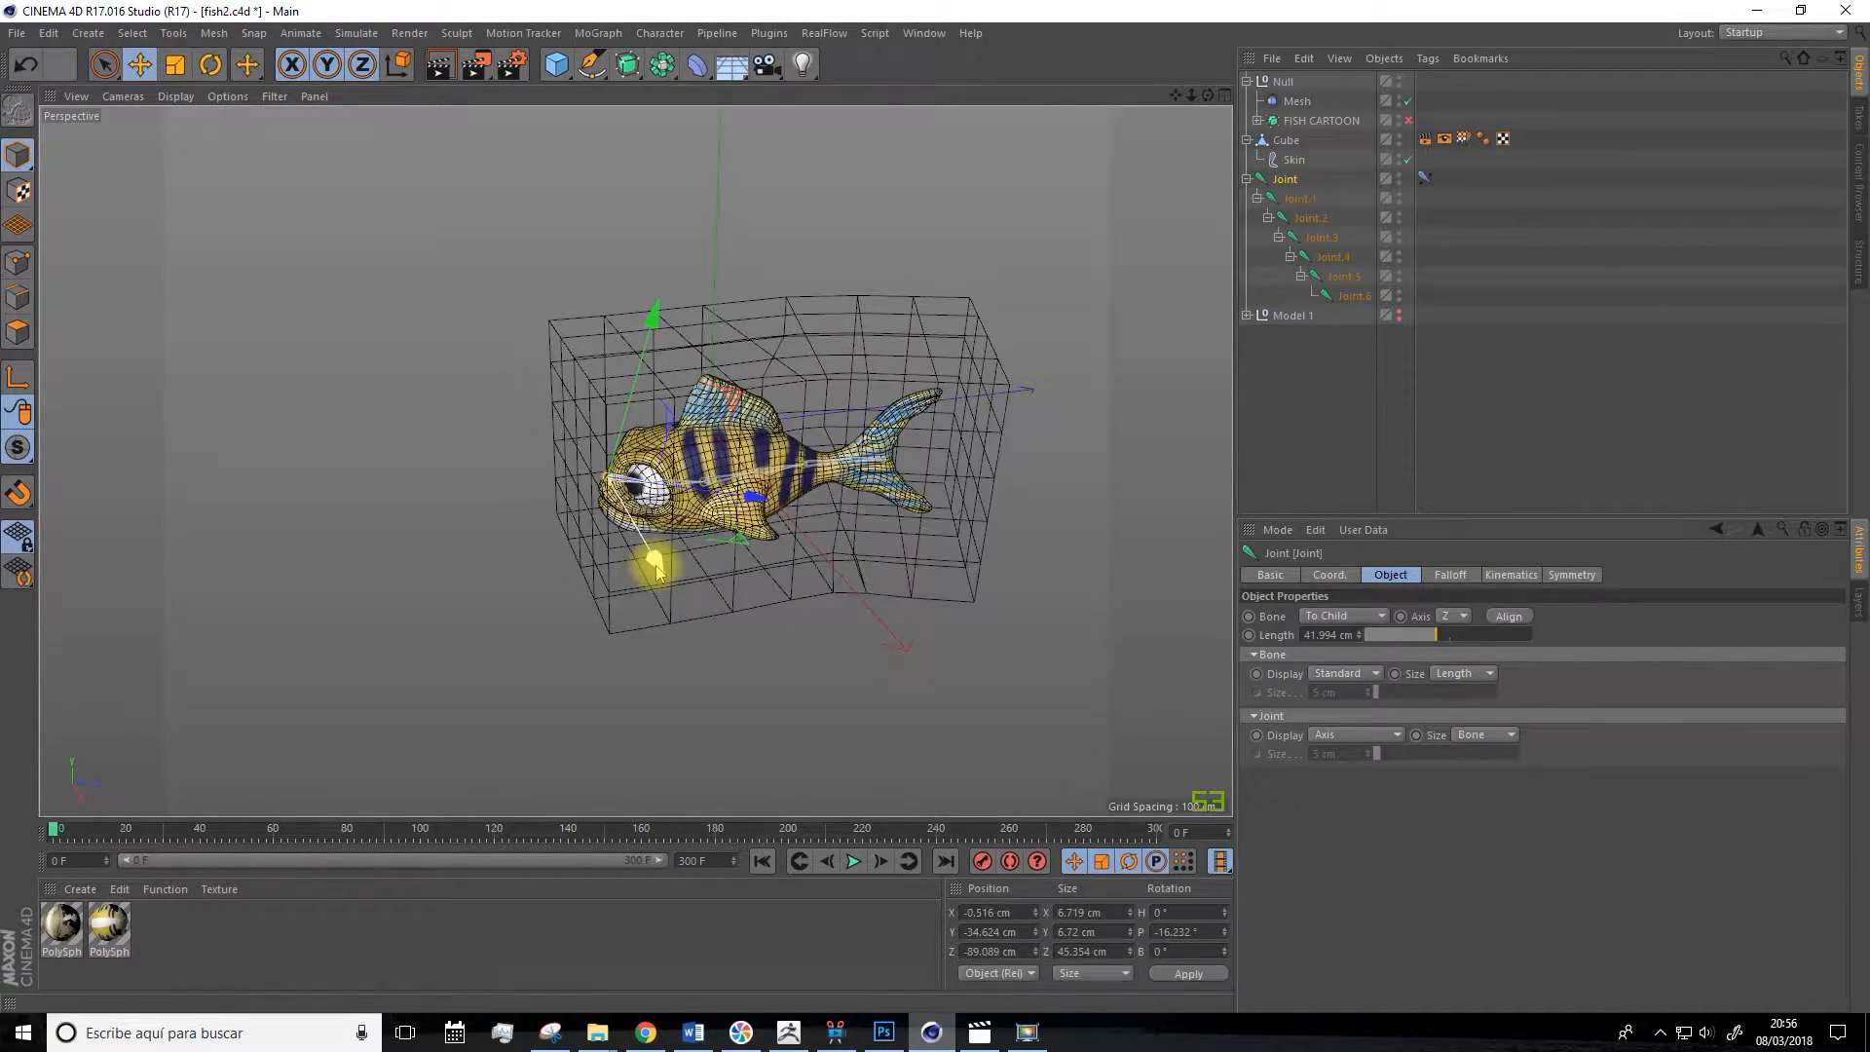
key(ctrl+z)
alt+drag(853, 568, 1106, 312)
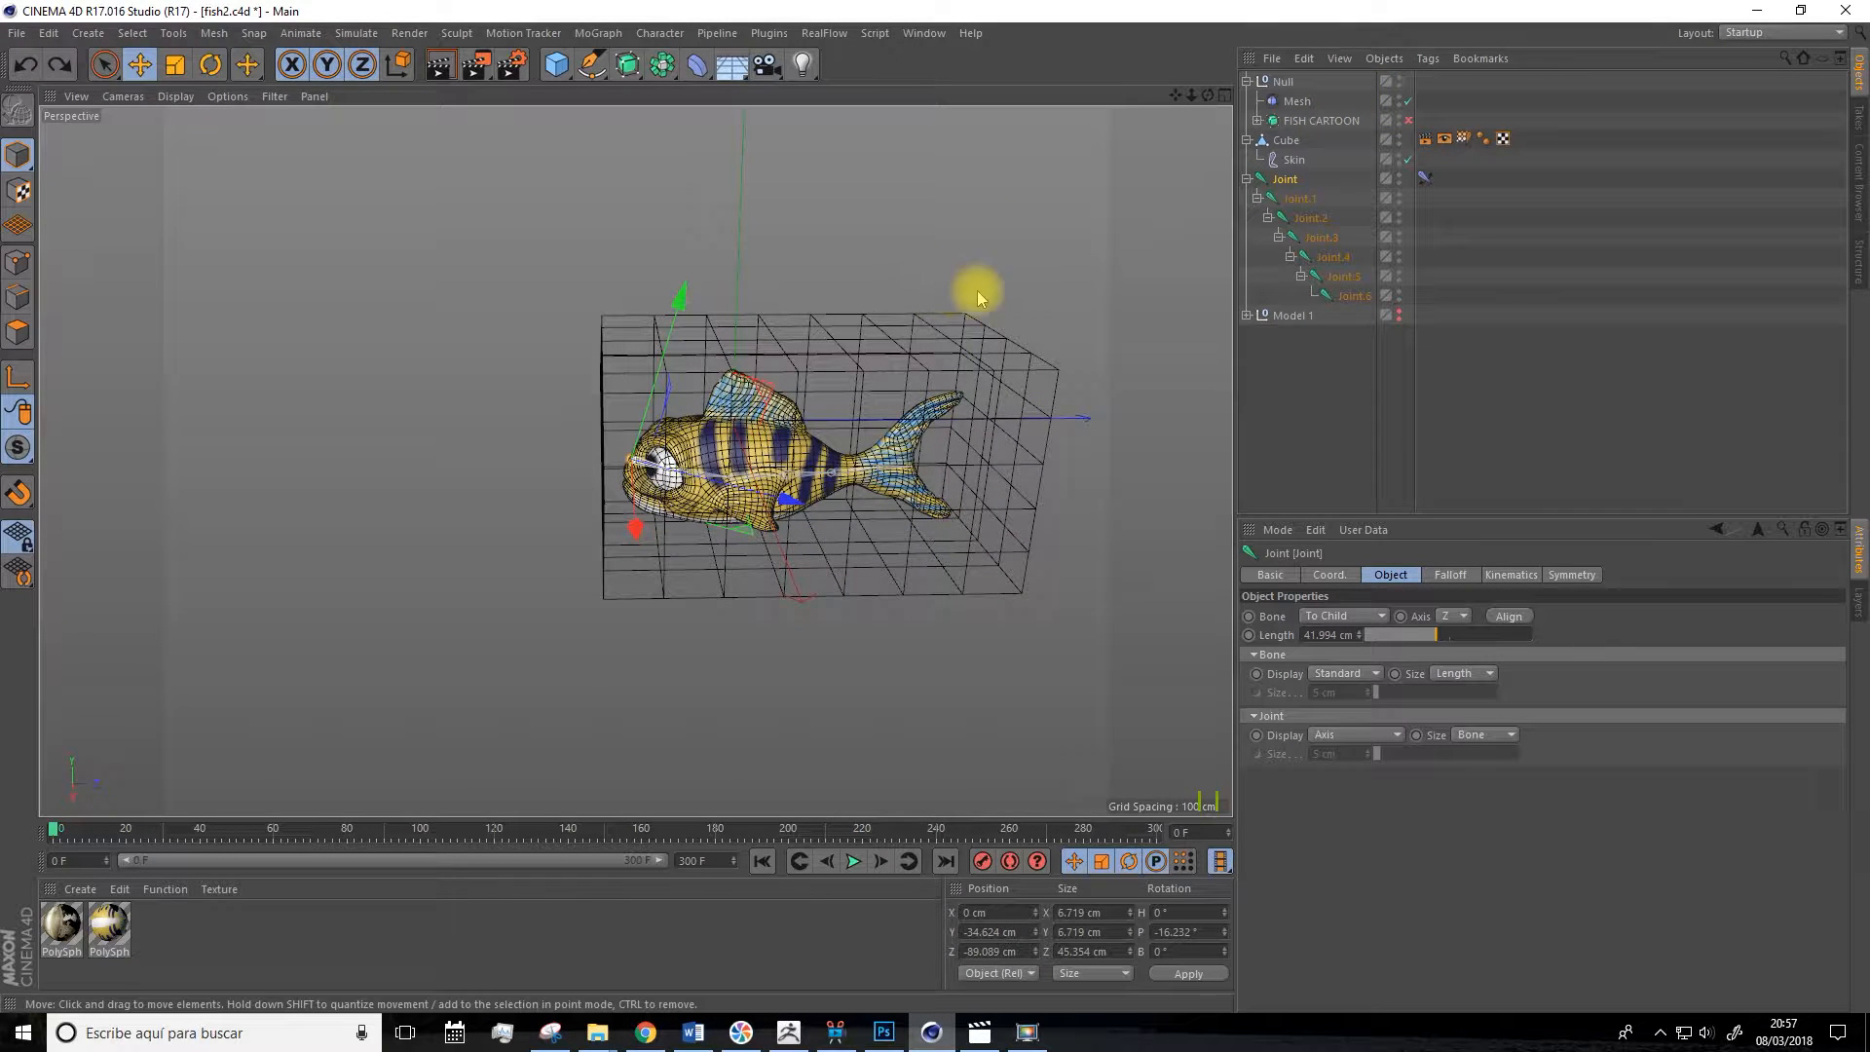
click(1306, 371)
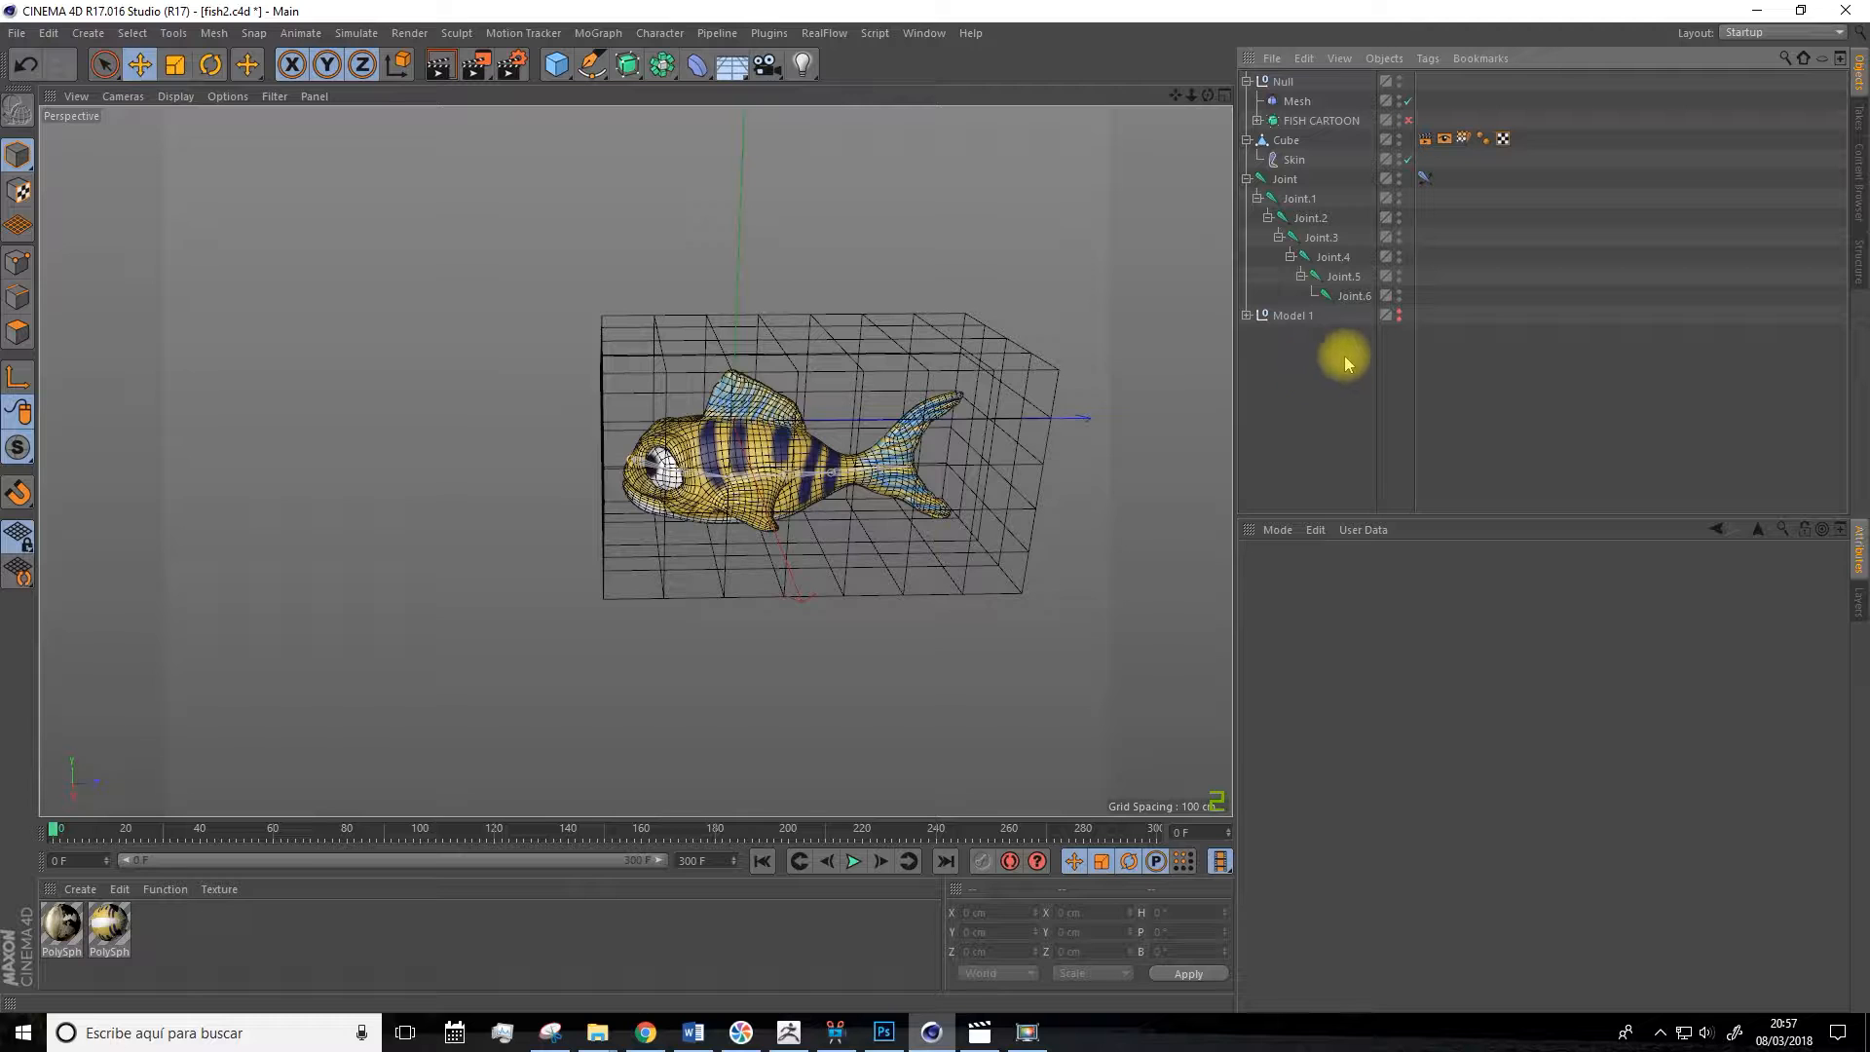
alt+drag(682, 331, 418, 390)
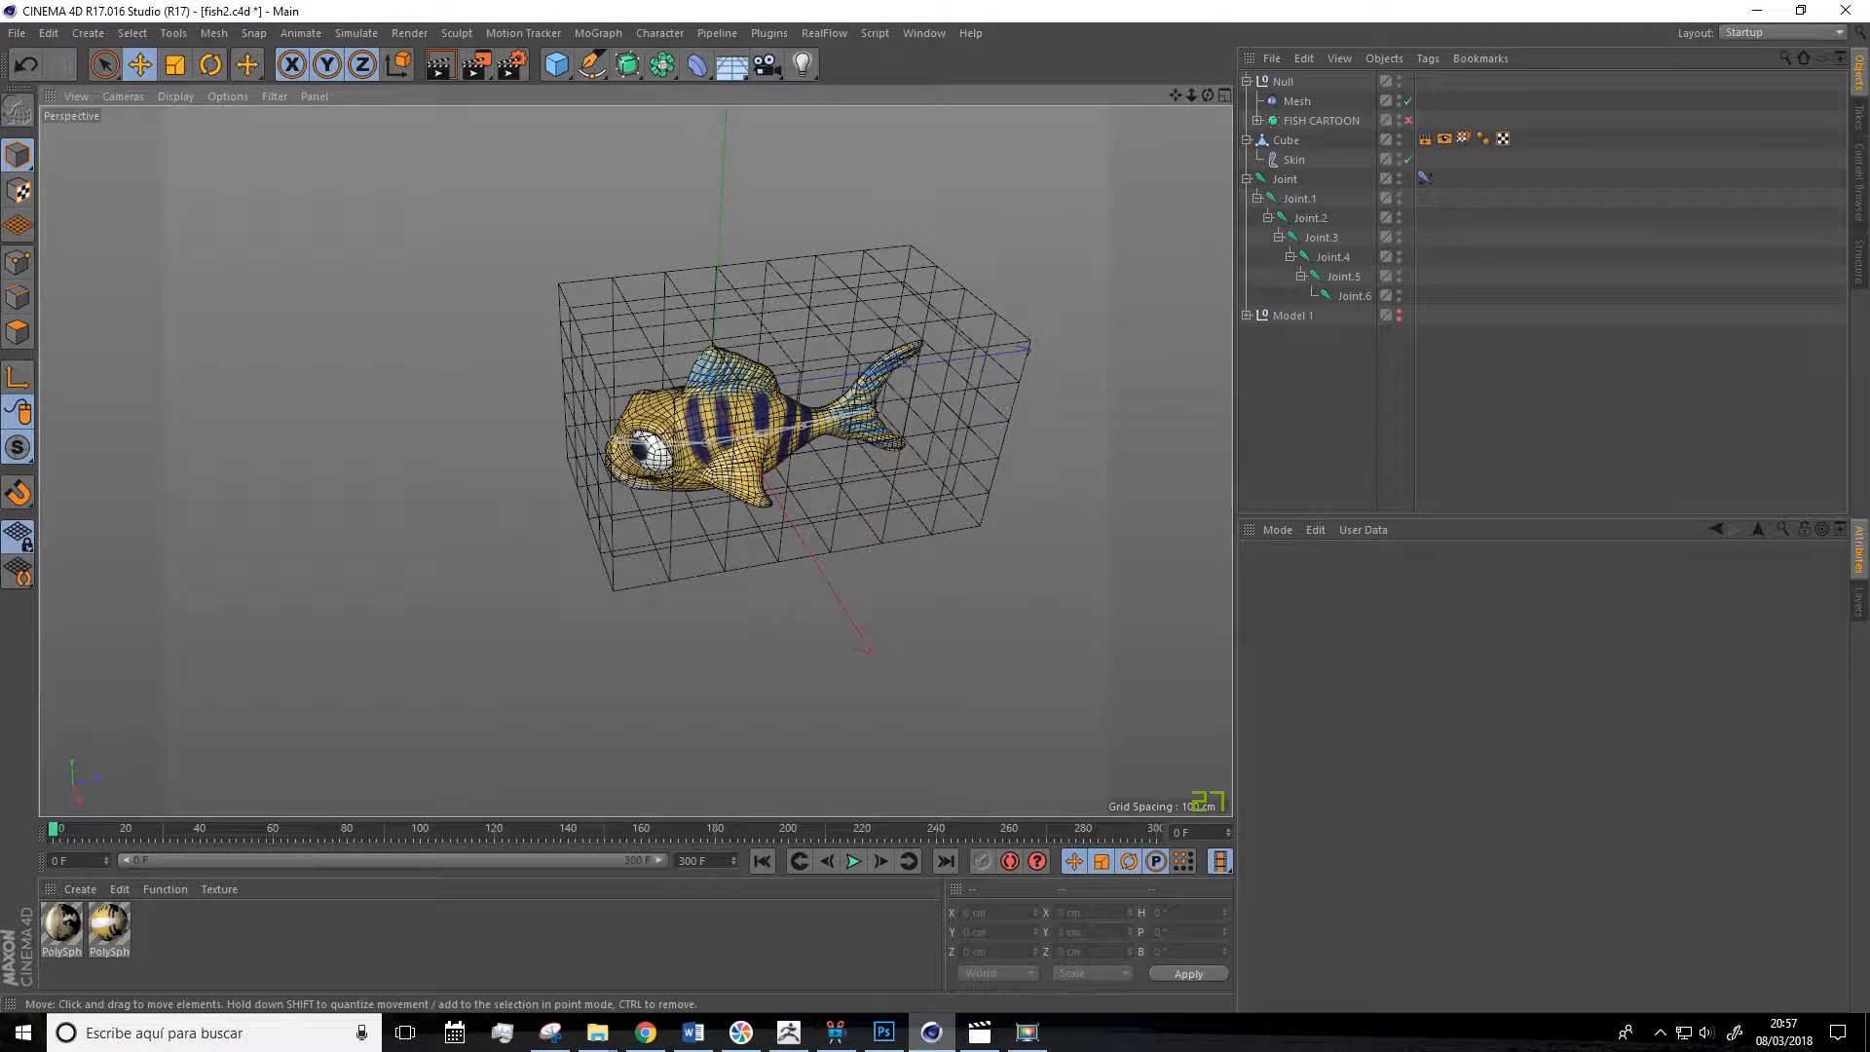
Add a second null object and nest the entire joint chain inside it.
key(alt+Tab)
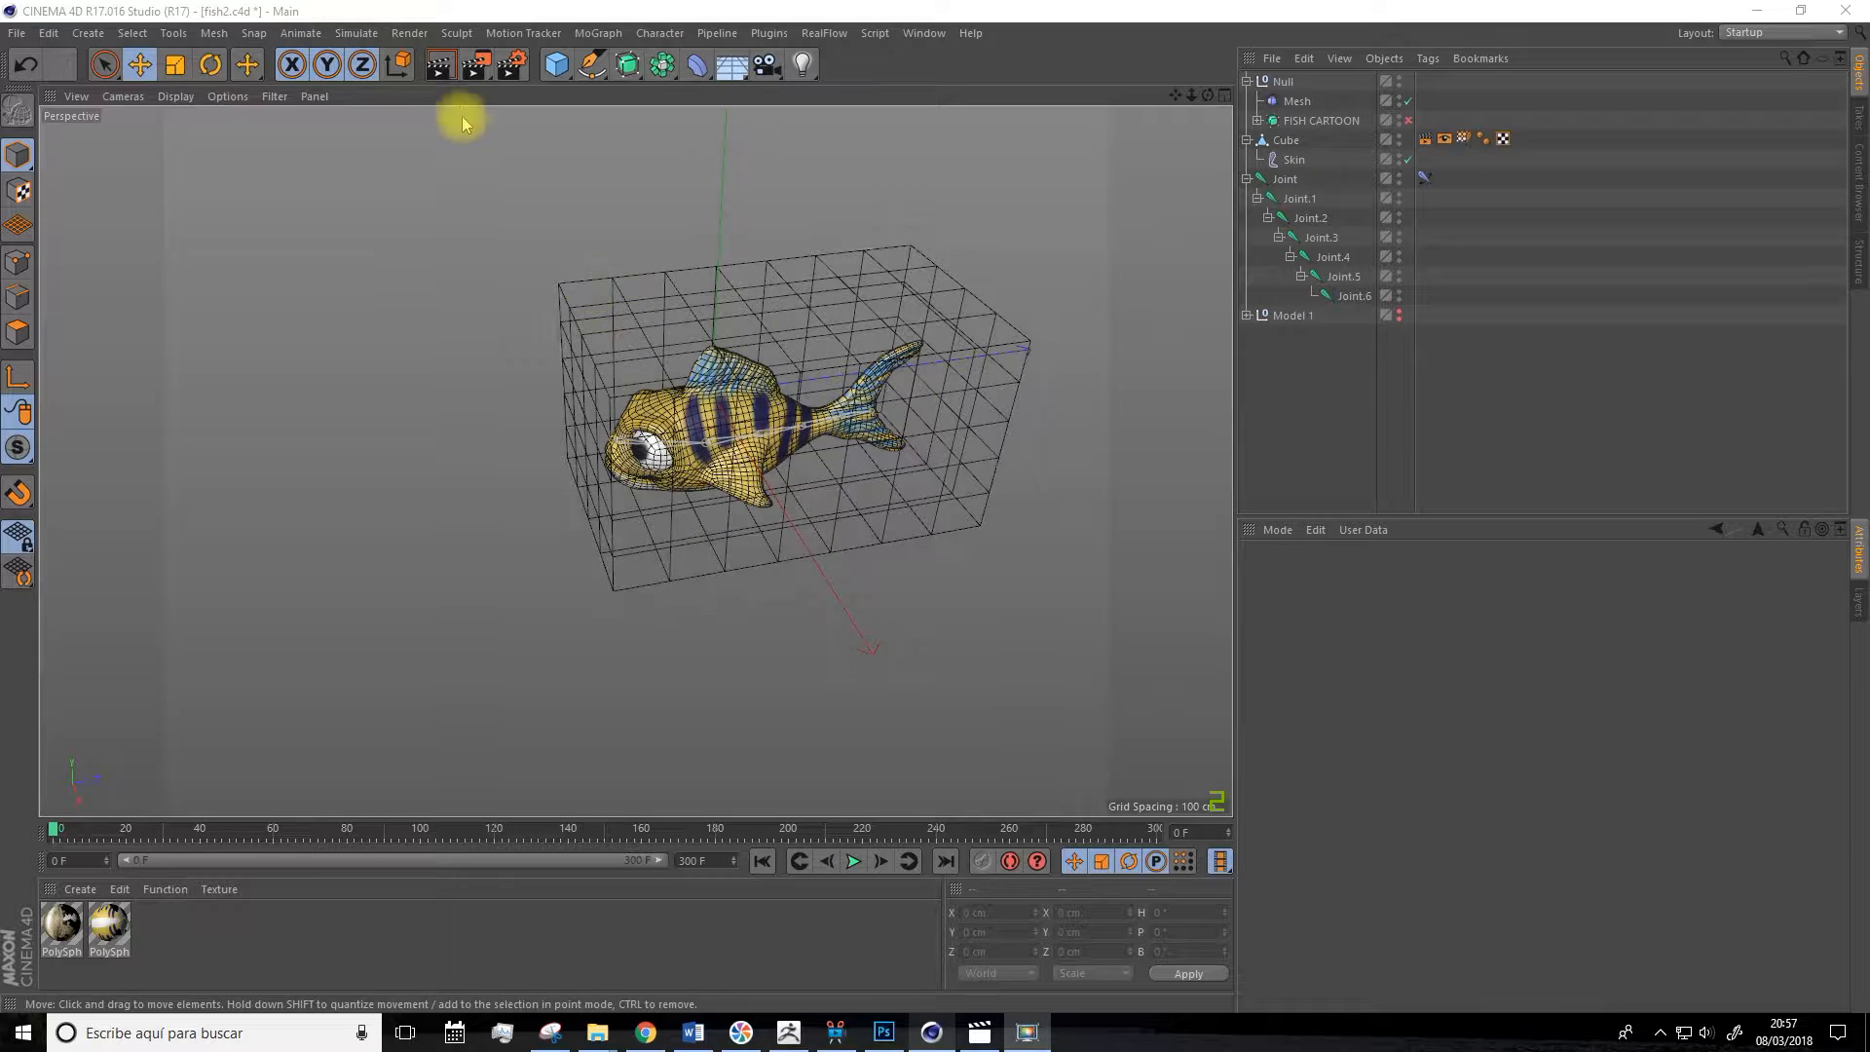
drag(556, 65, 633, 94)
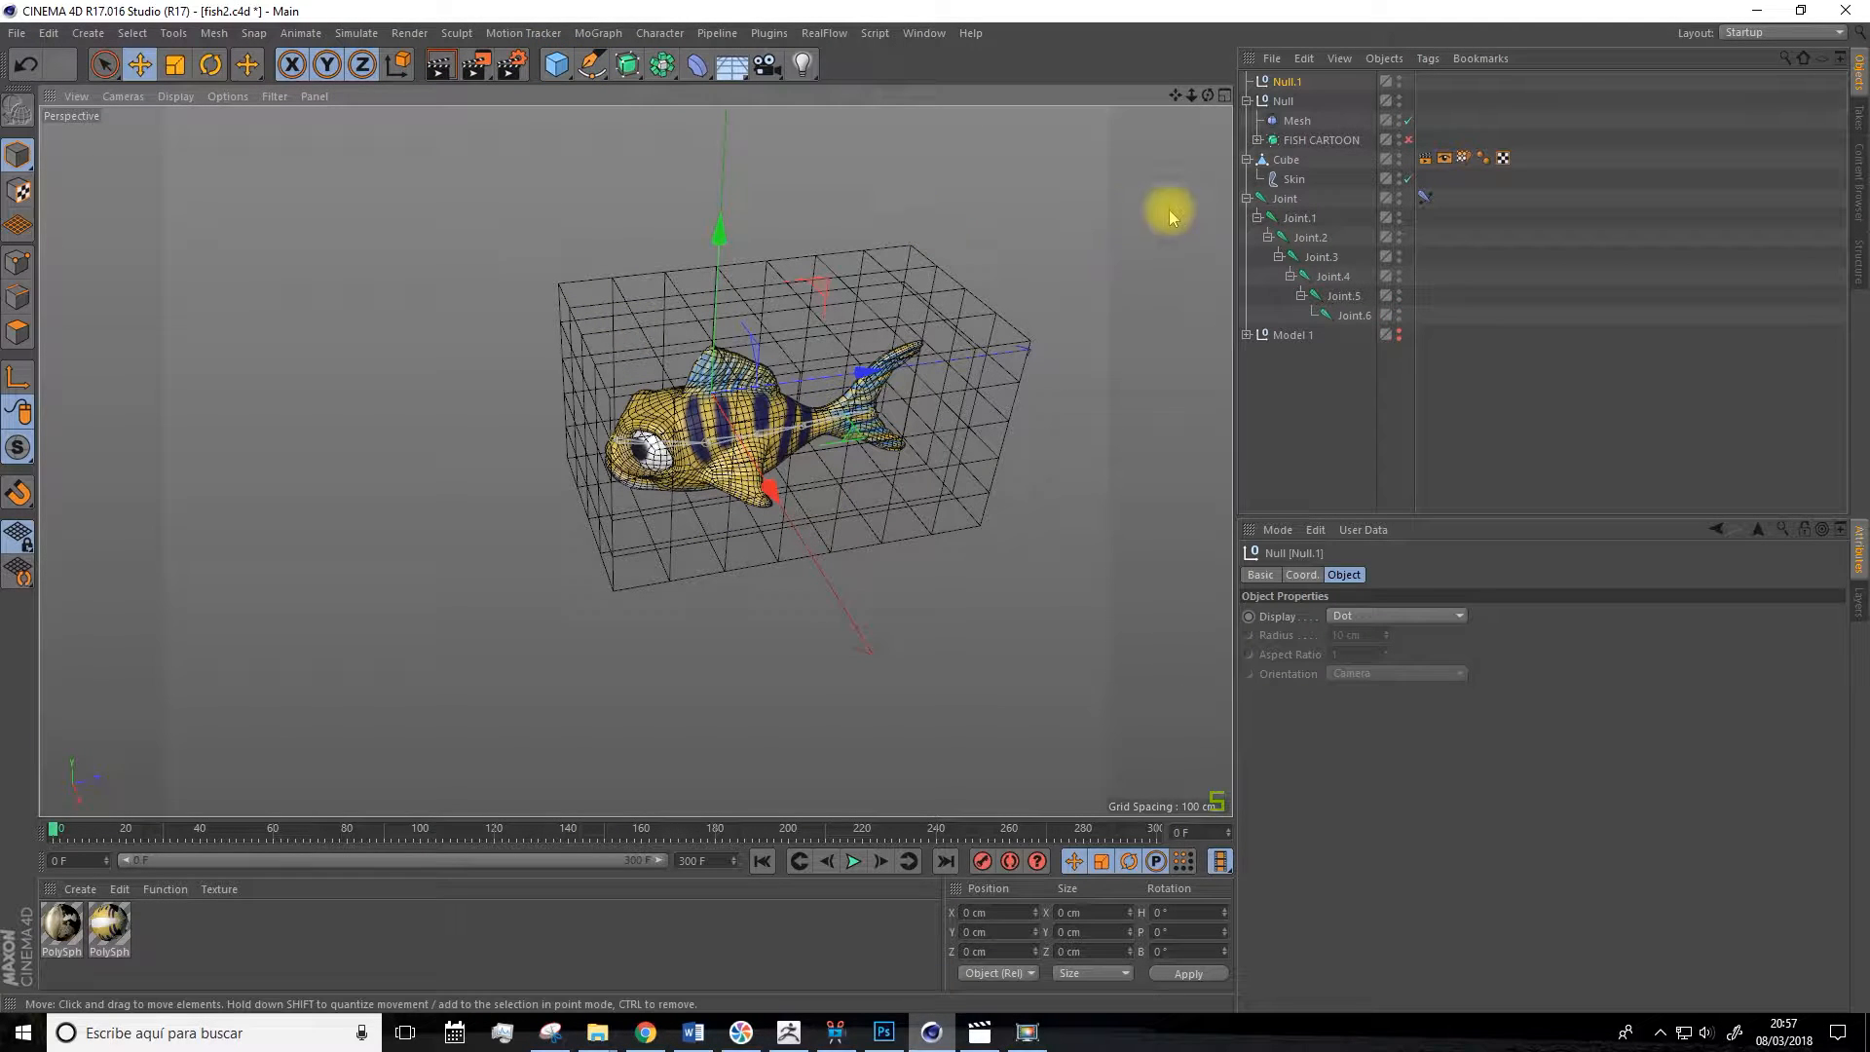
click(1288, 198)
shift+click(1340, 315)
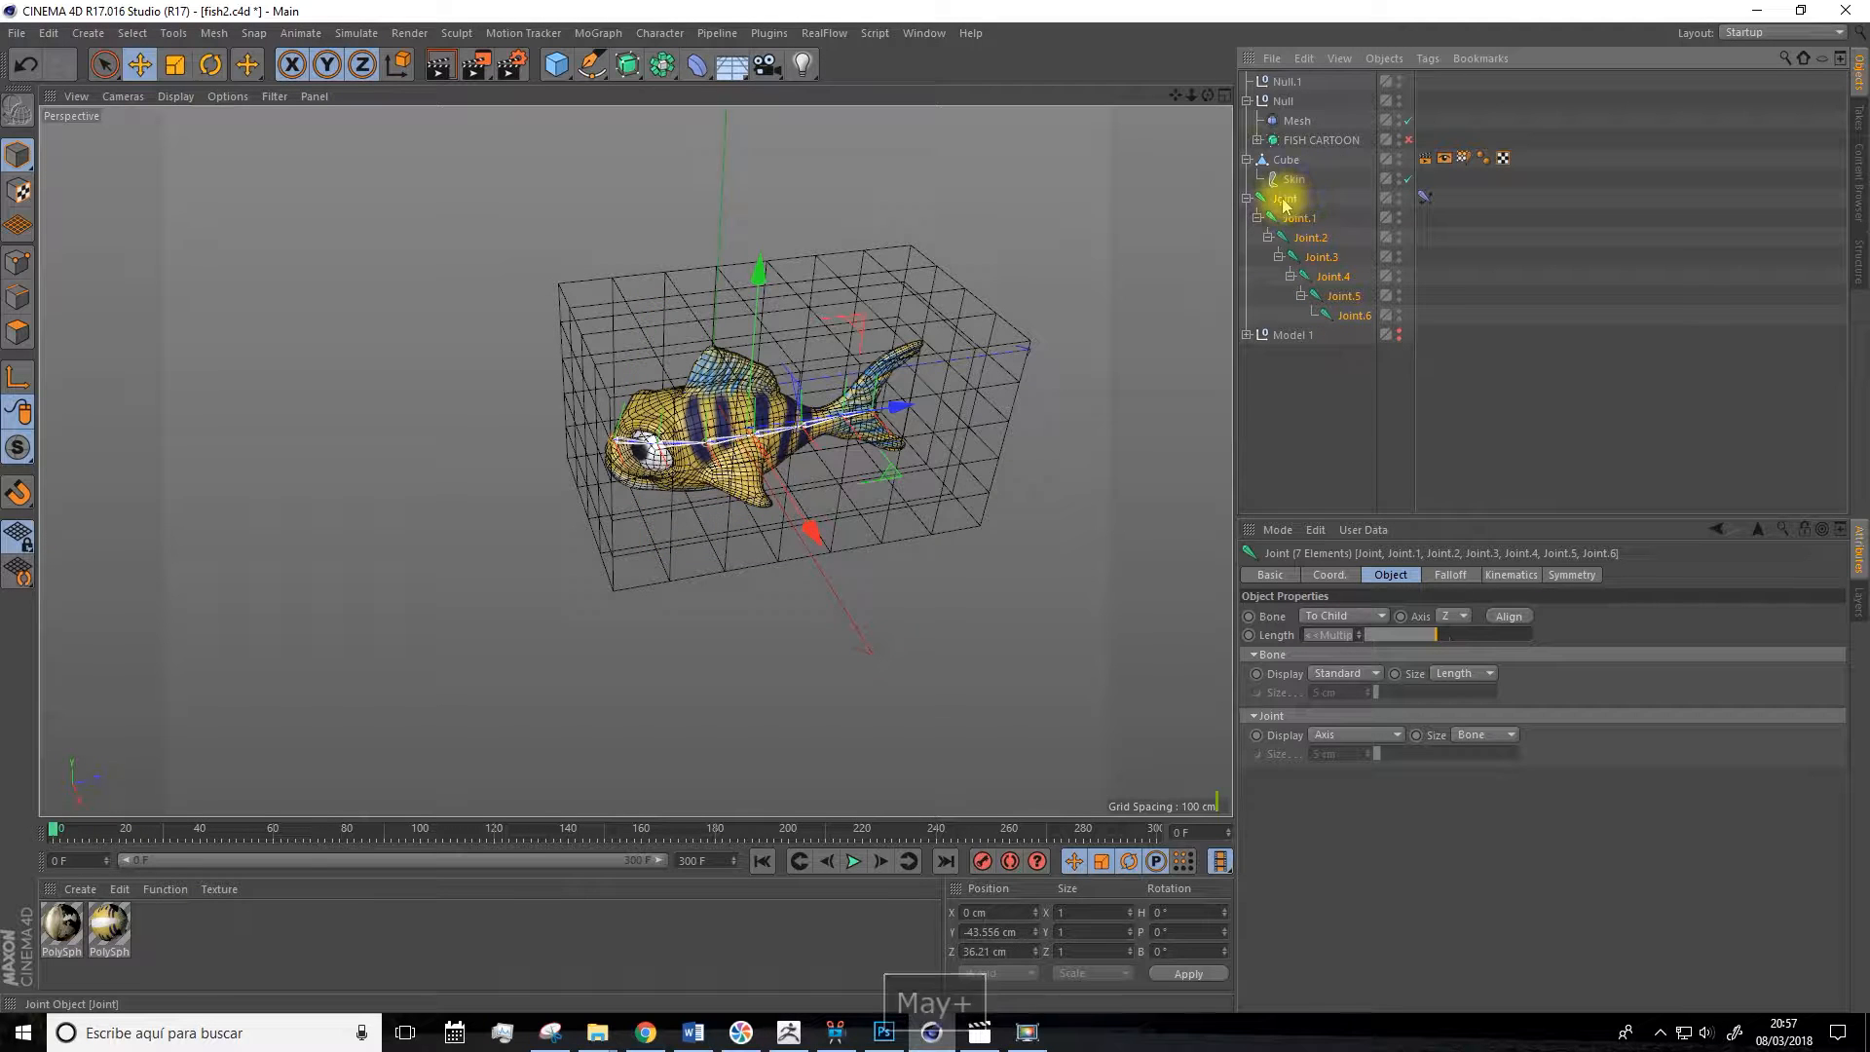
drag(1286, 192, 1294, 77)
Rename the null holding the joint chain as Joint.
double_click(1293, 81)
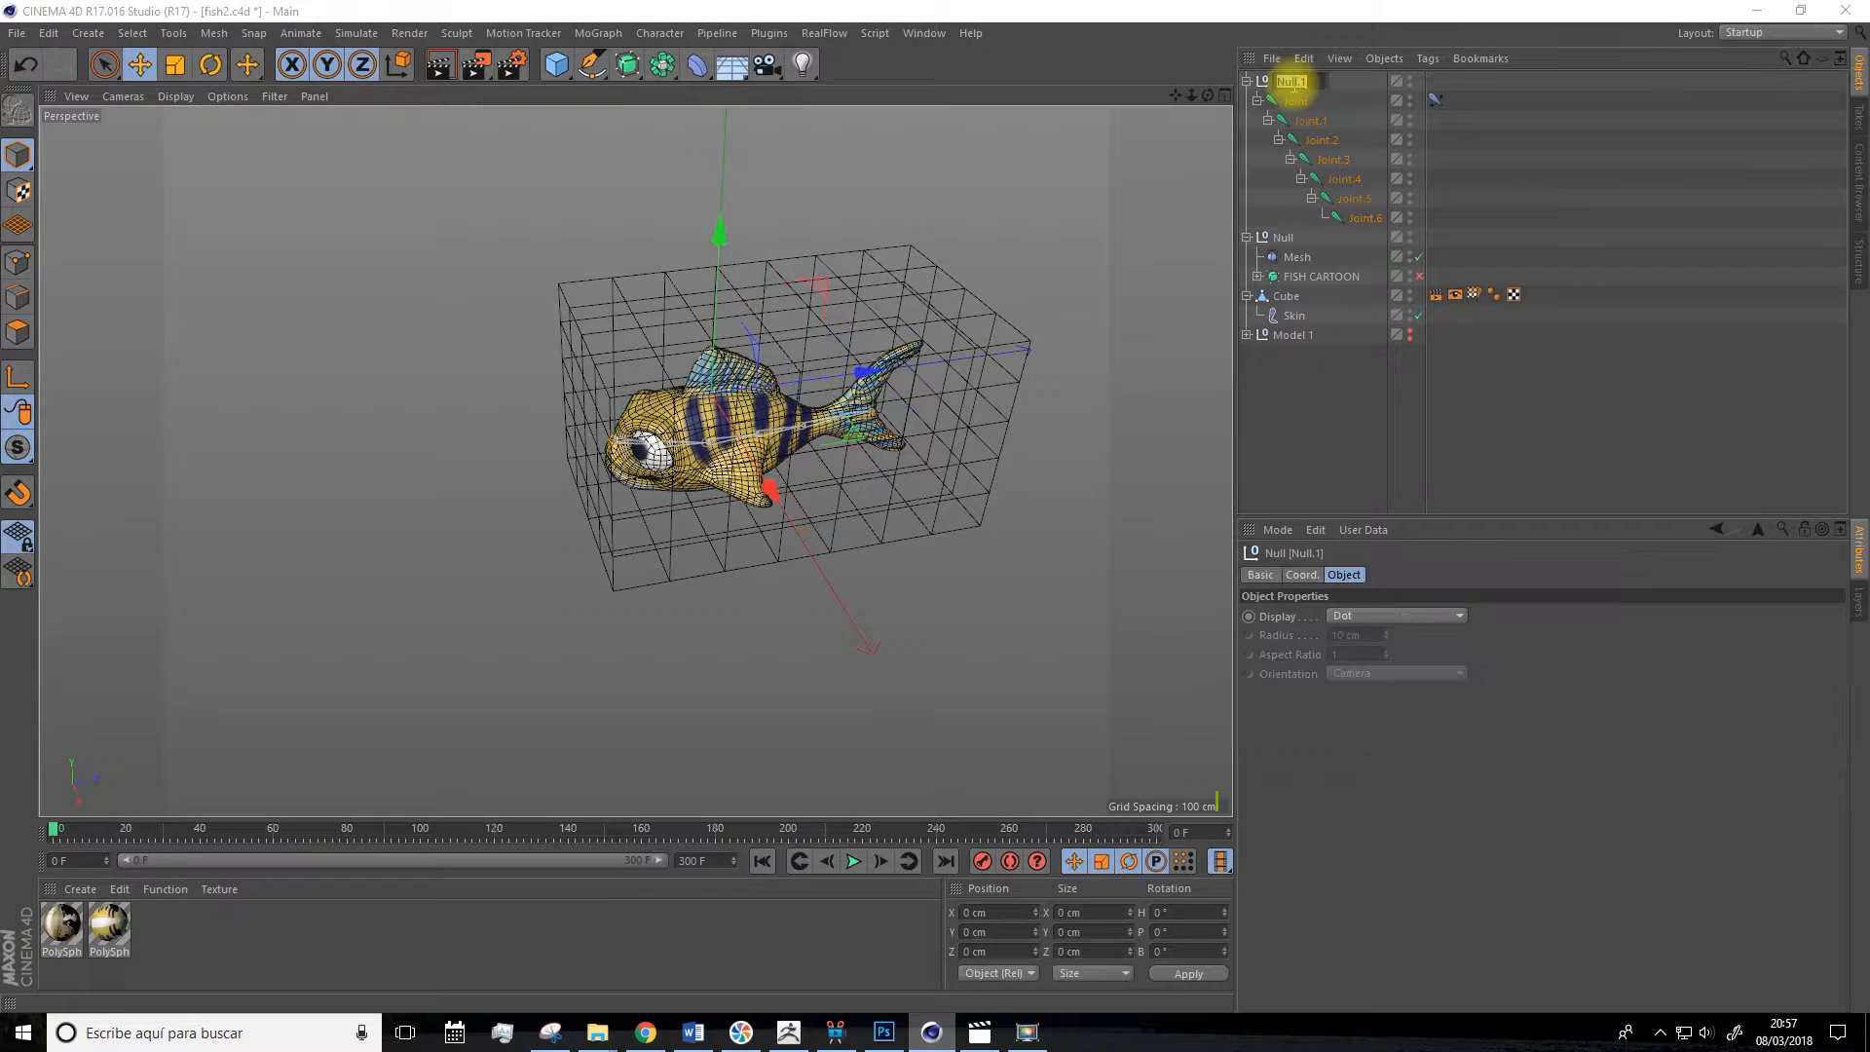
key(Caps_Lock)
text(Jo)
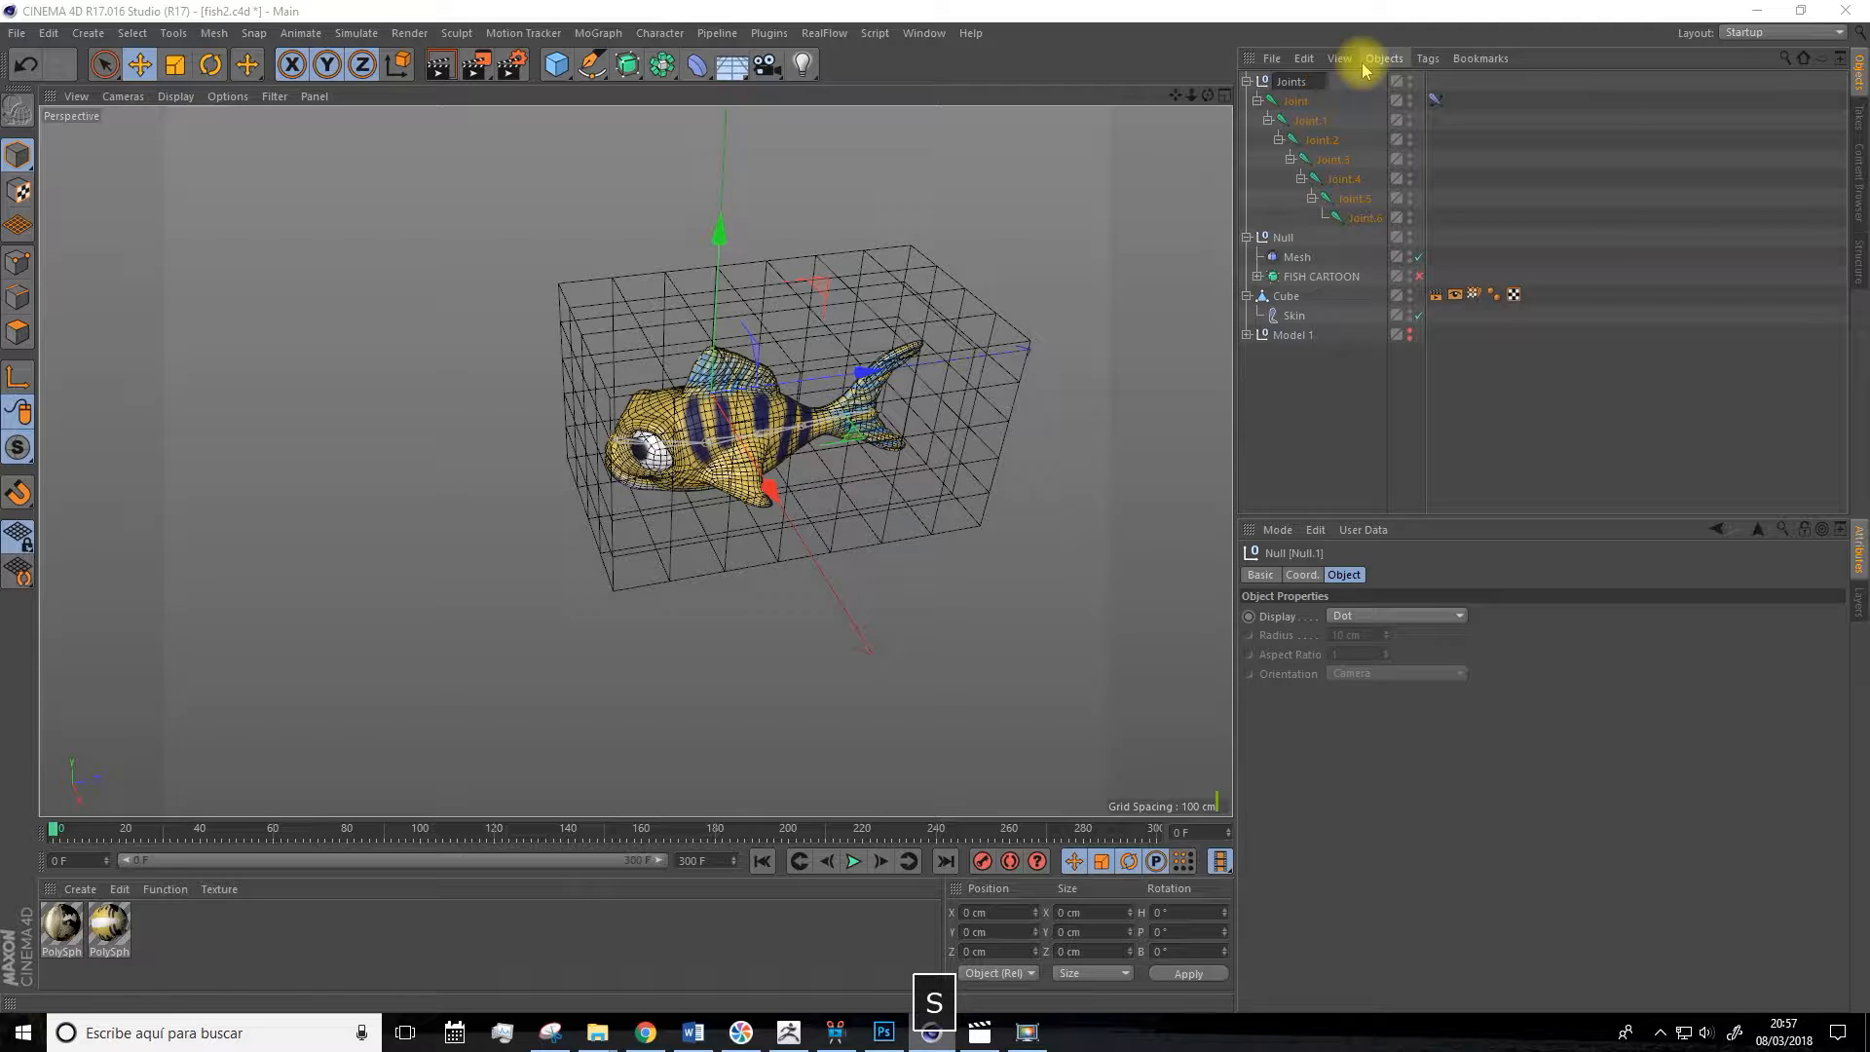
text(int)
key(Return)
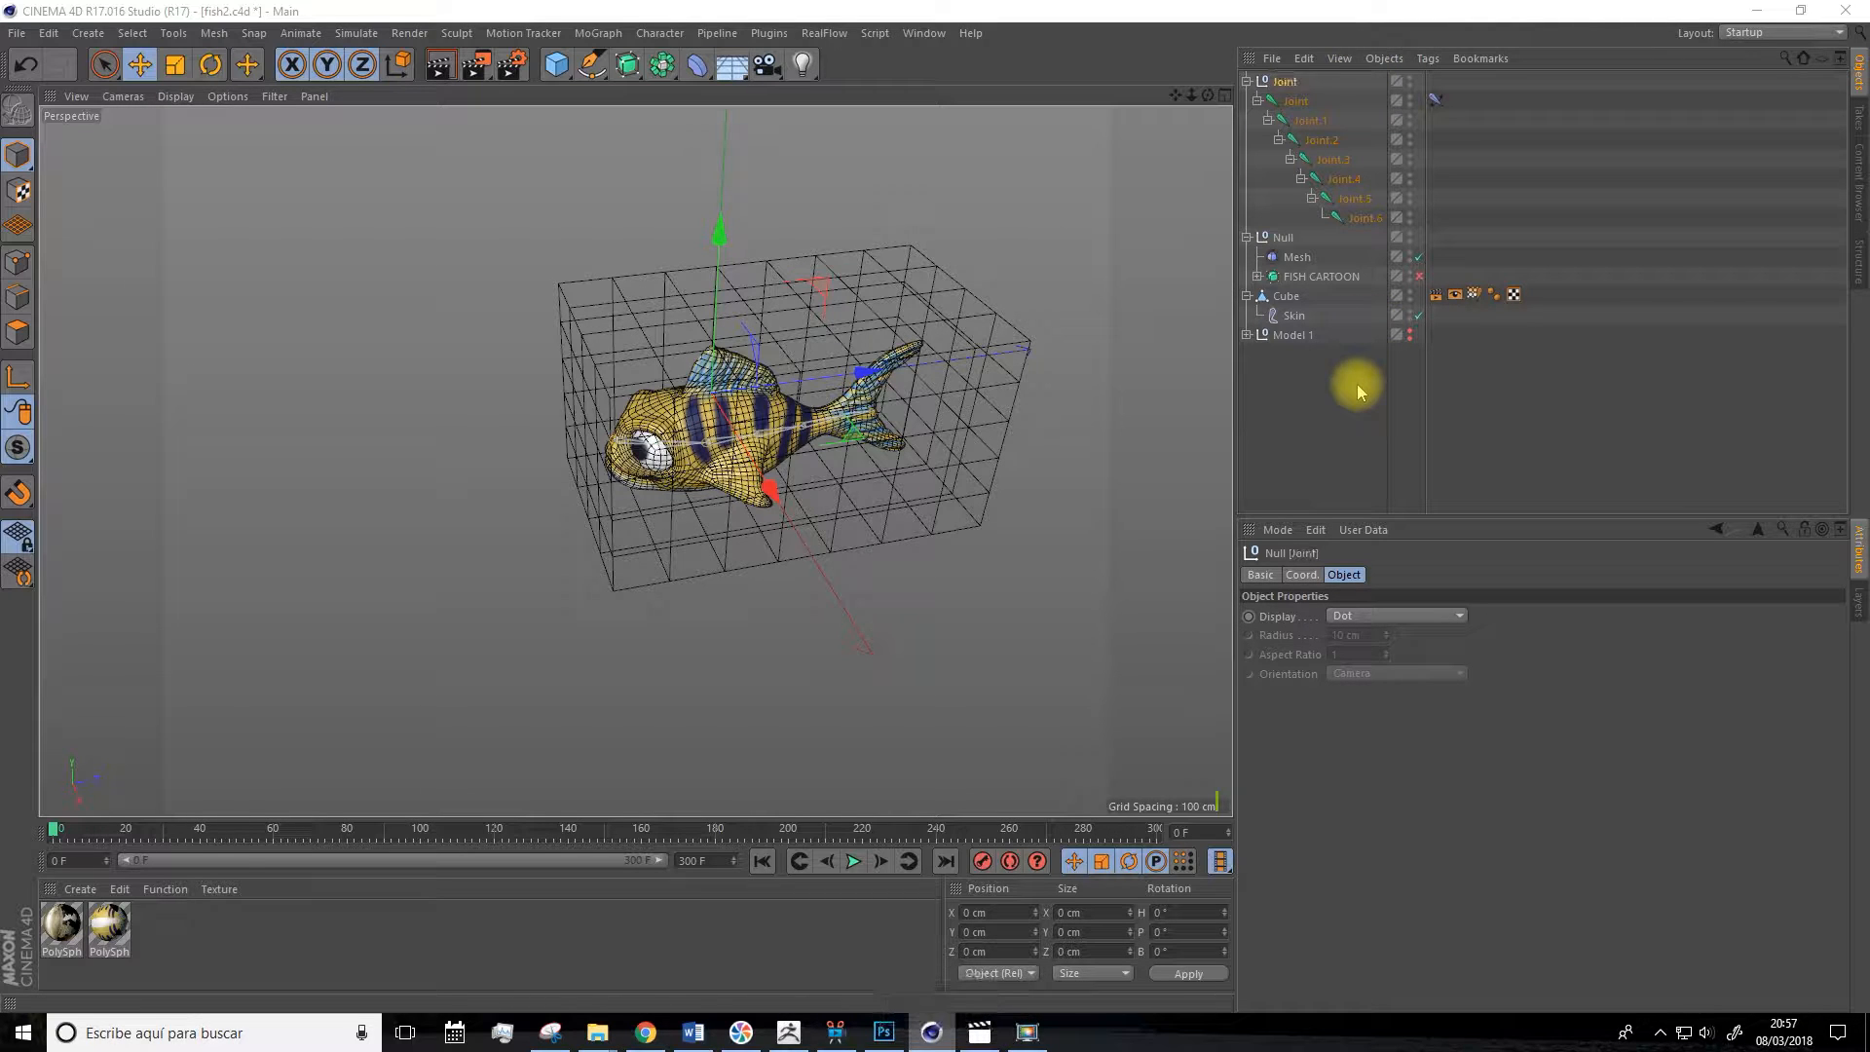
Add a Vibrate tag to the Joint null with regular pulse and rotation enabled, using a 30° first-axis amplitude and frequency 2.
right_click(1287, 85)
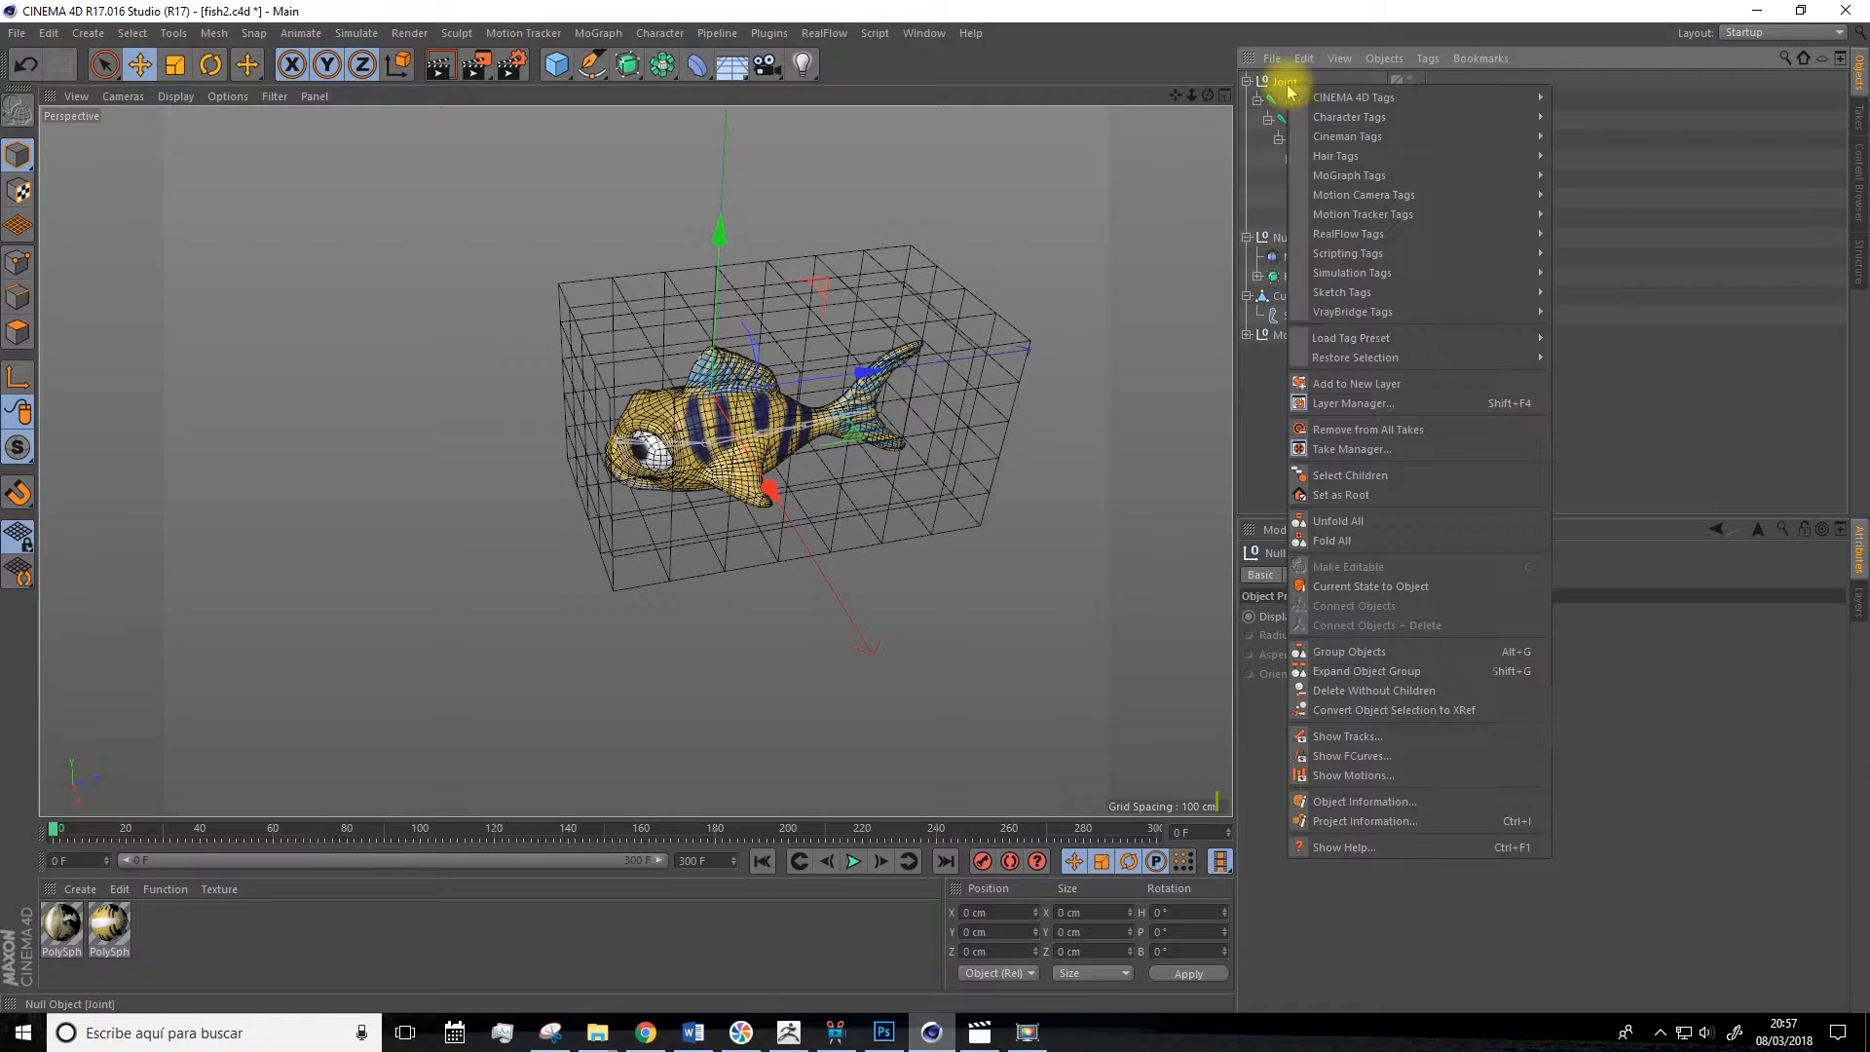
mouse_move(1336, 101)
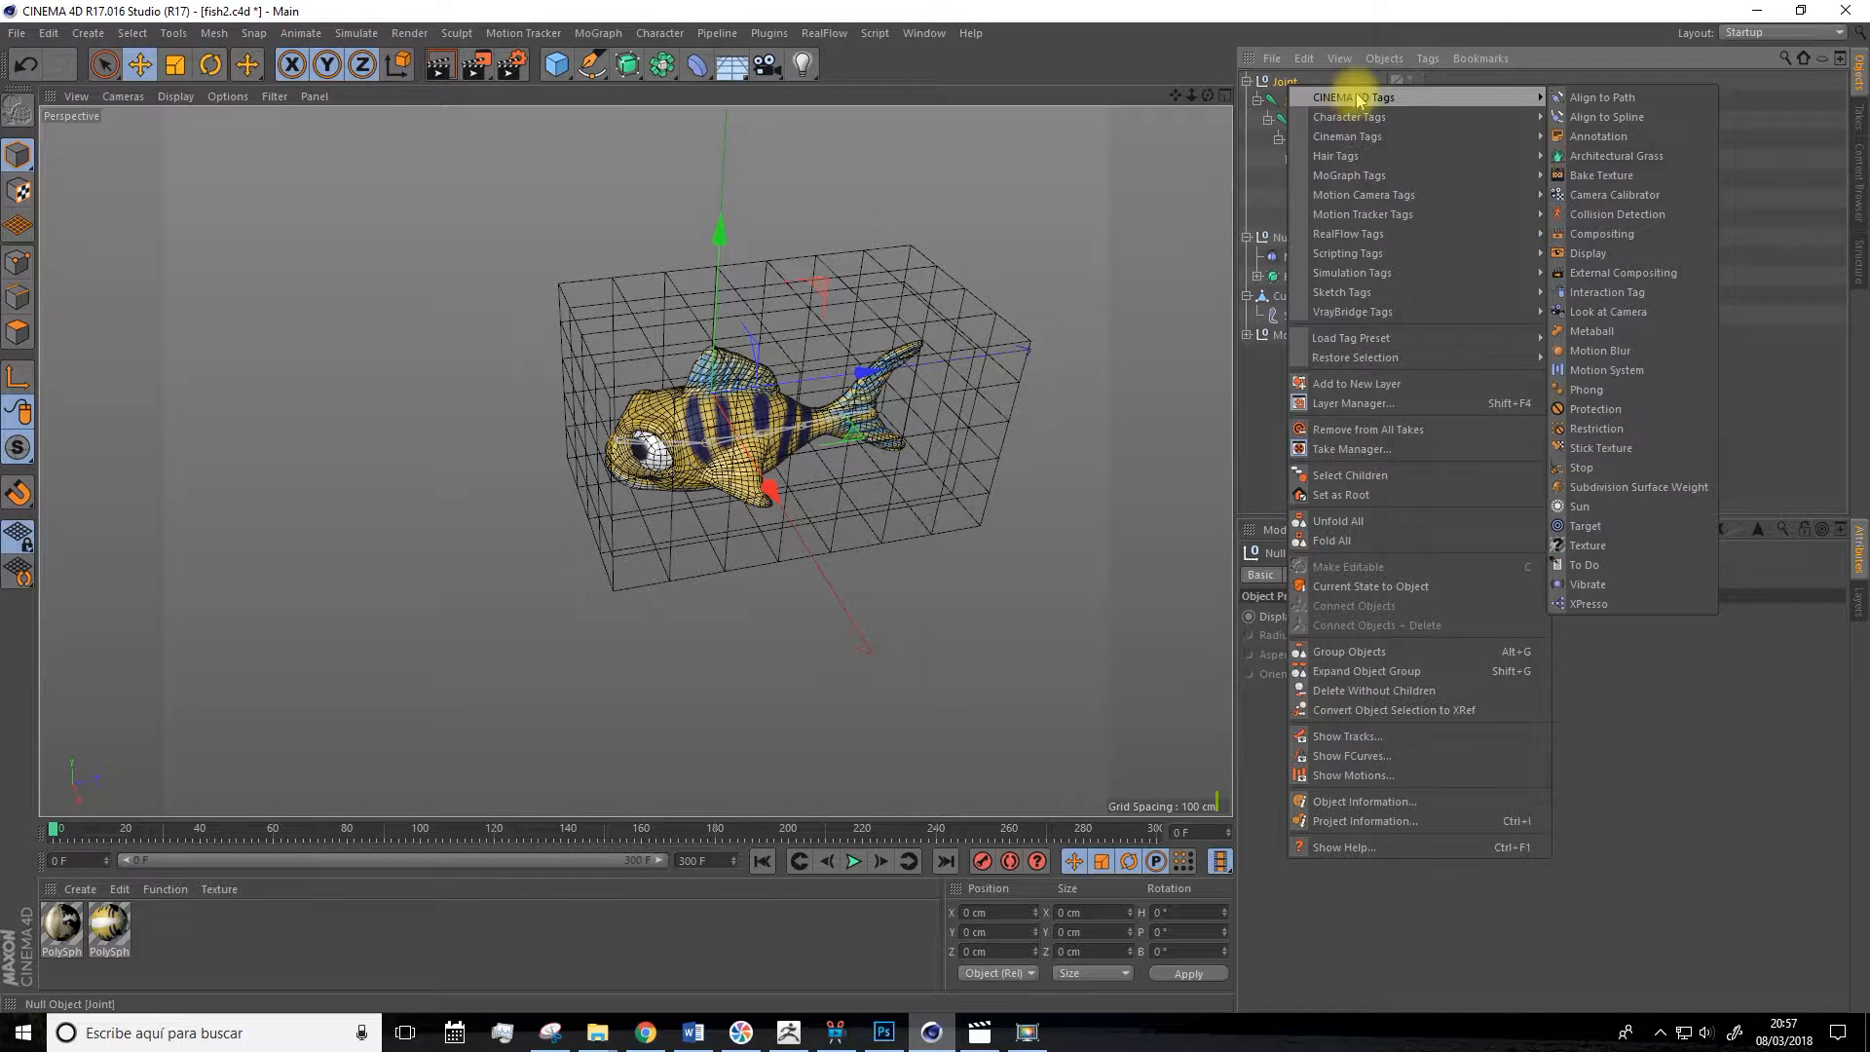
click(1588, 585)
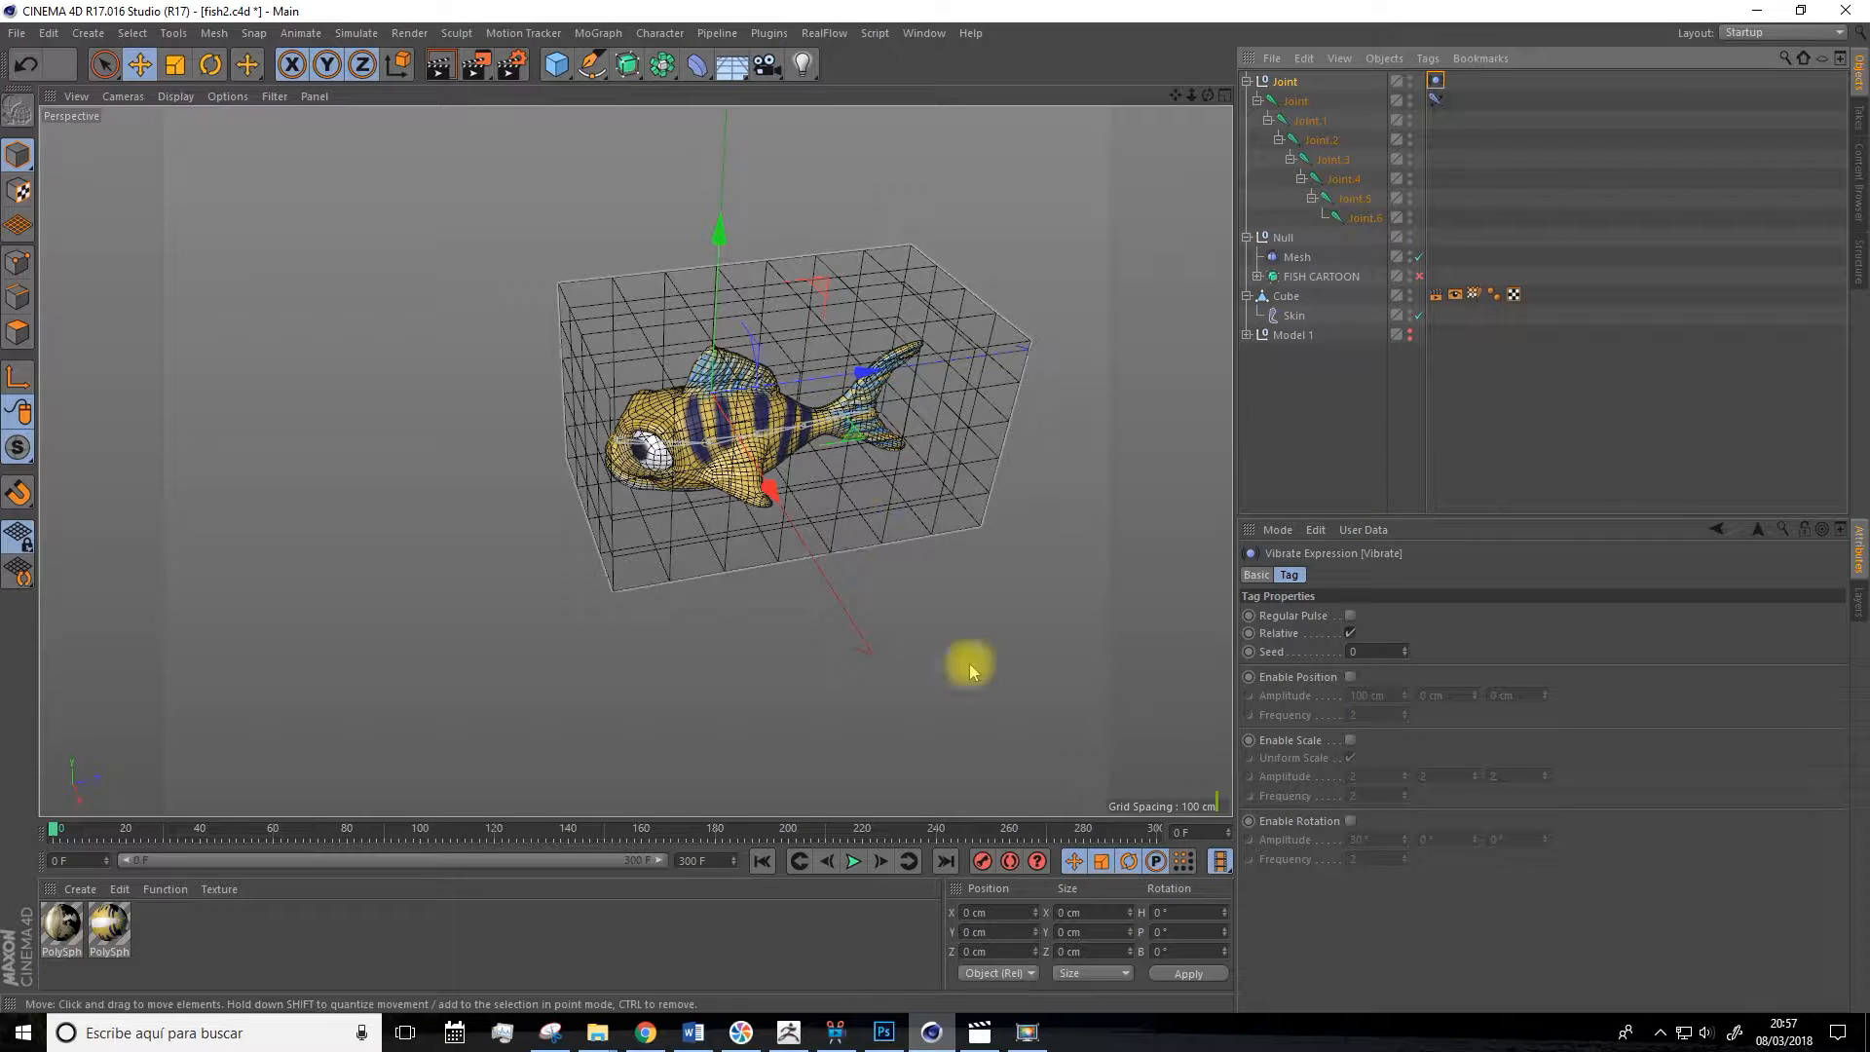
click(1350, 617)
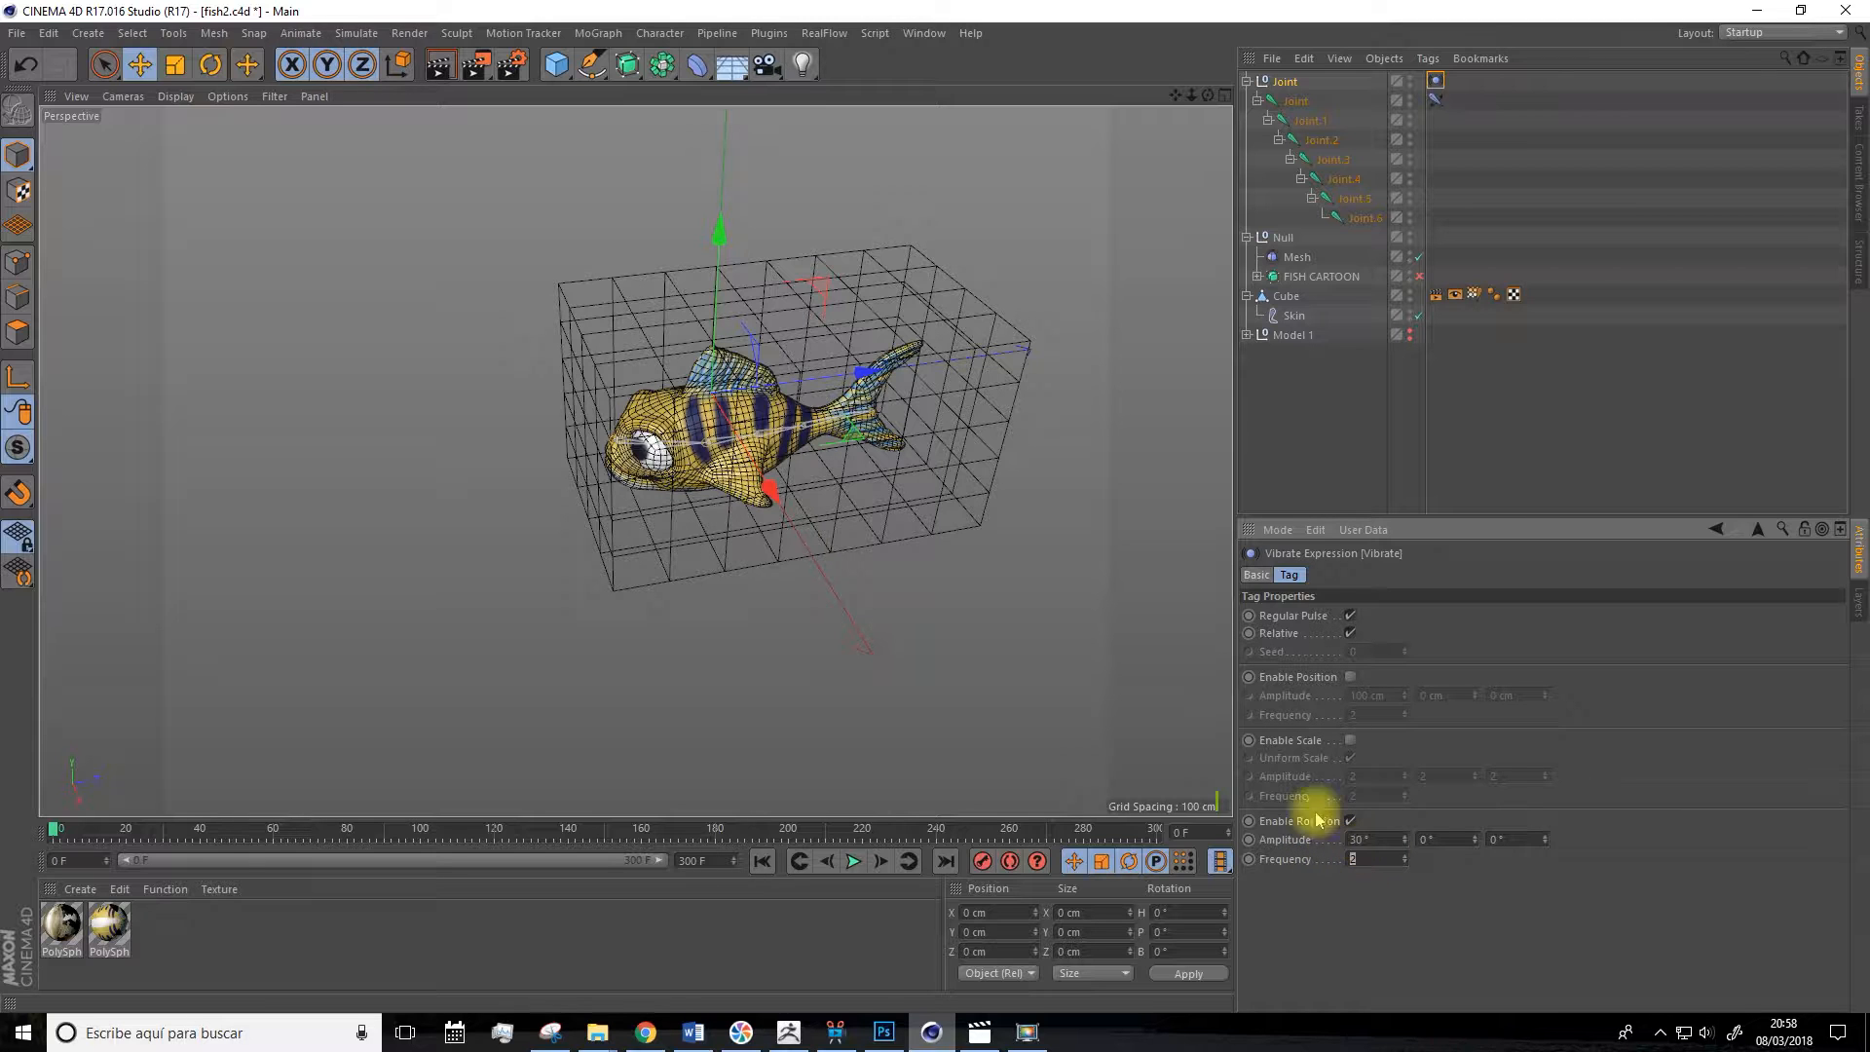
Play the animation and hide the cage cube while keeping the fish's null visible.
click(853, 861)
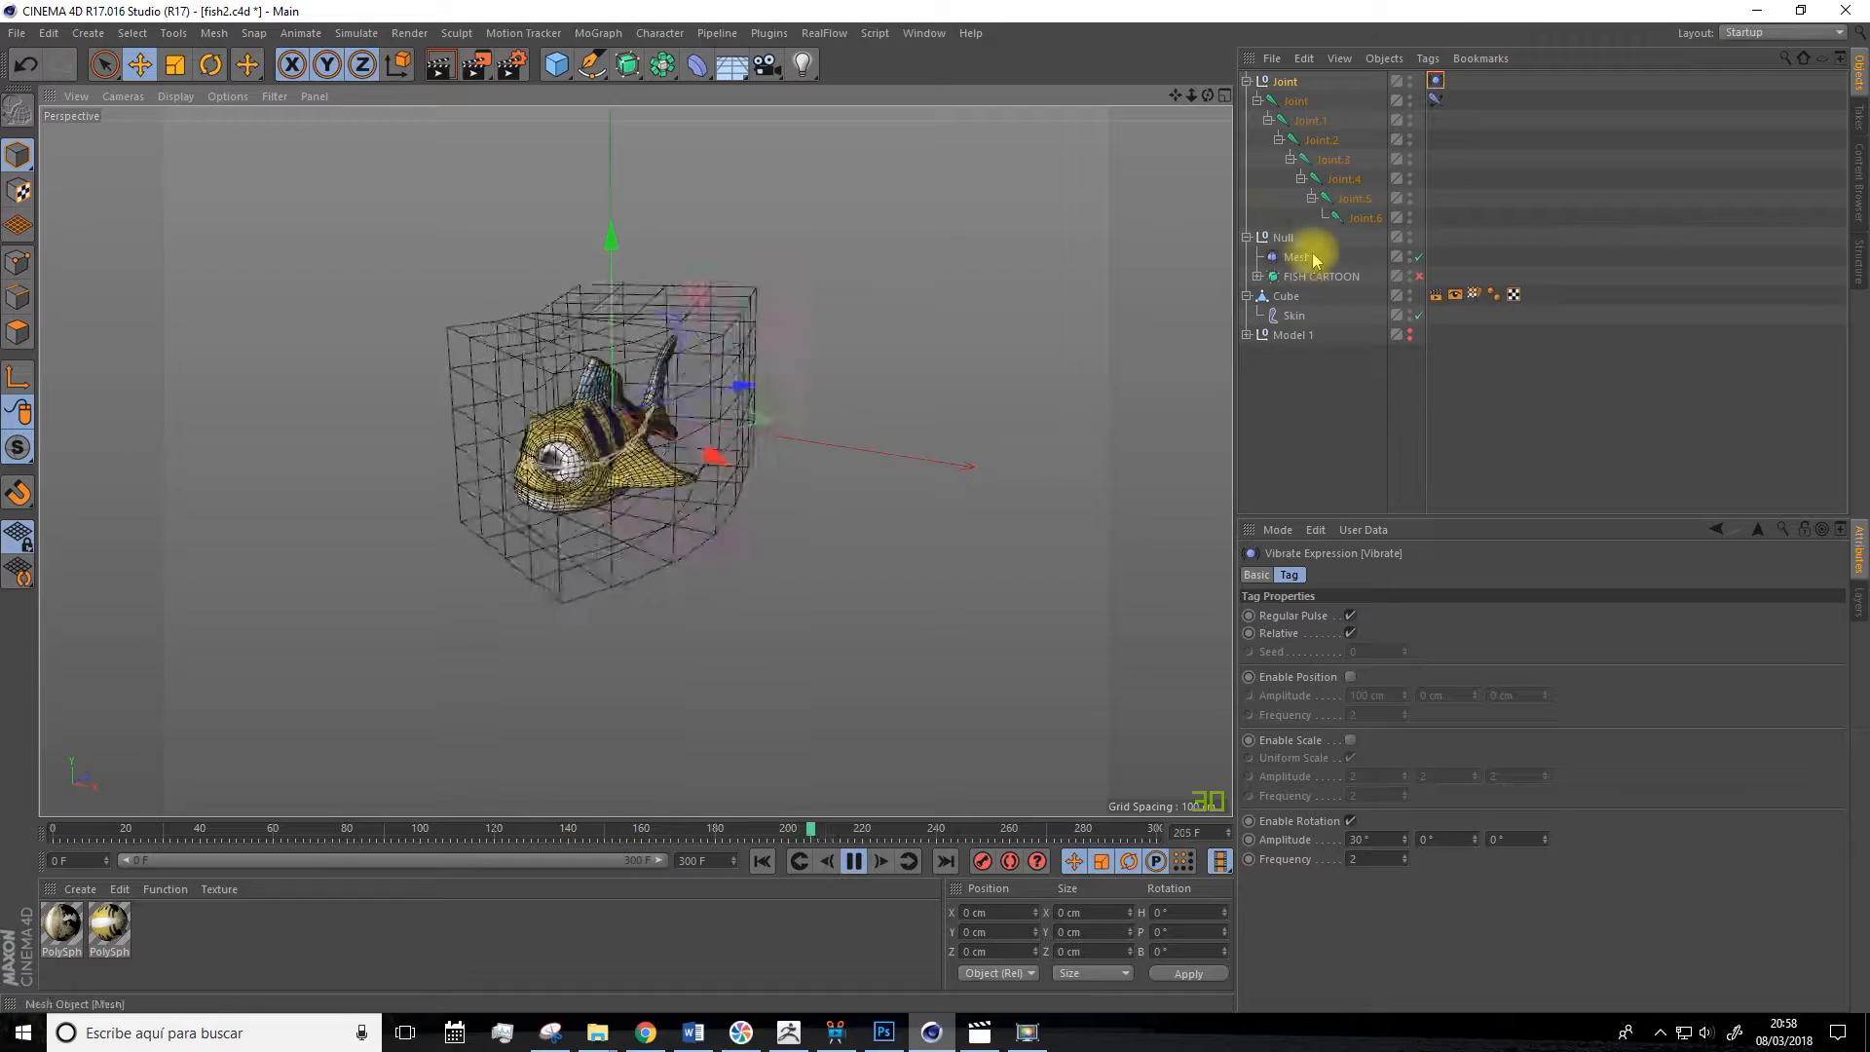
click(1411, 235)
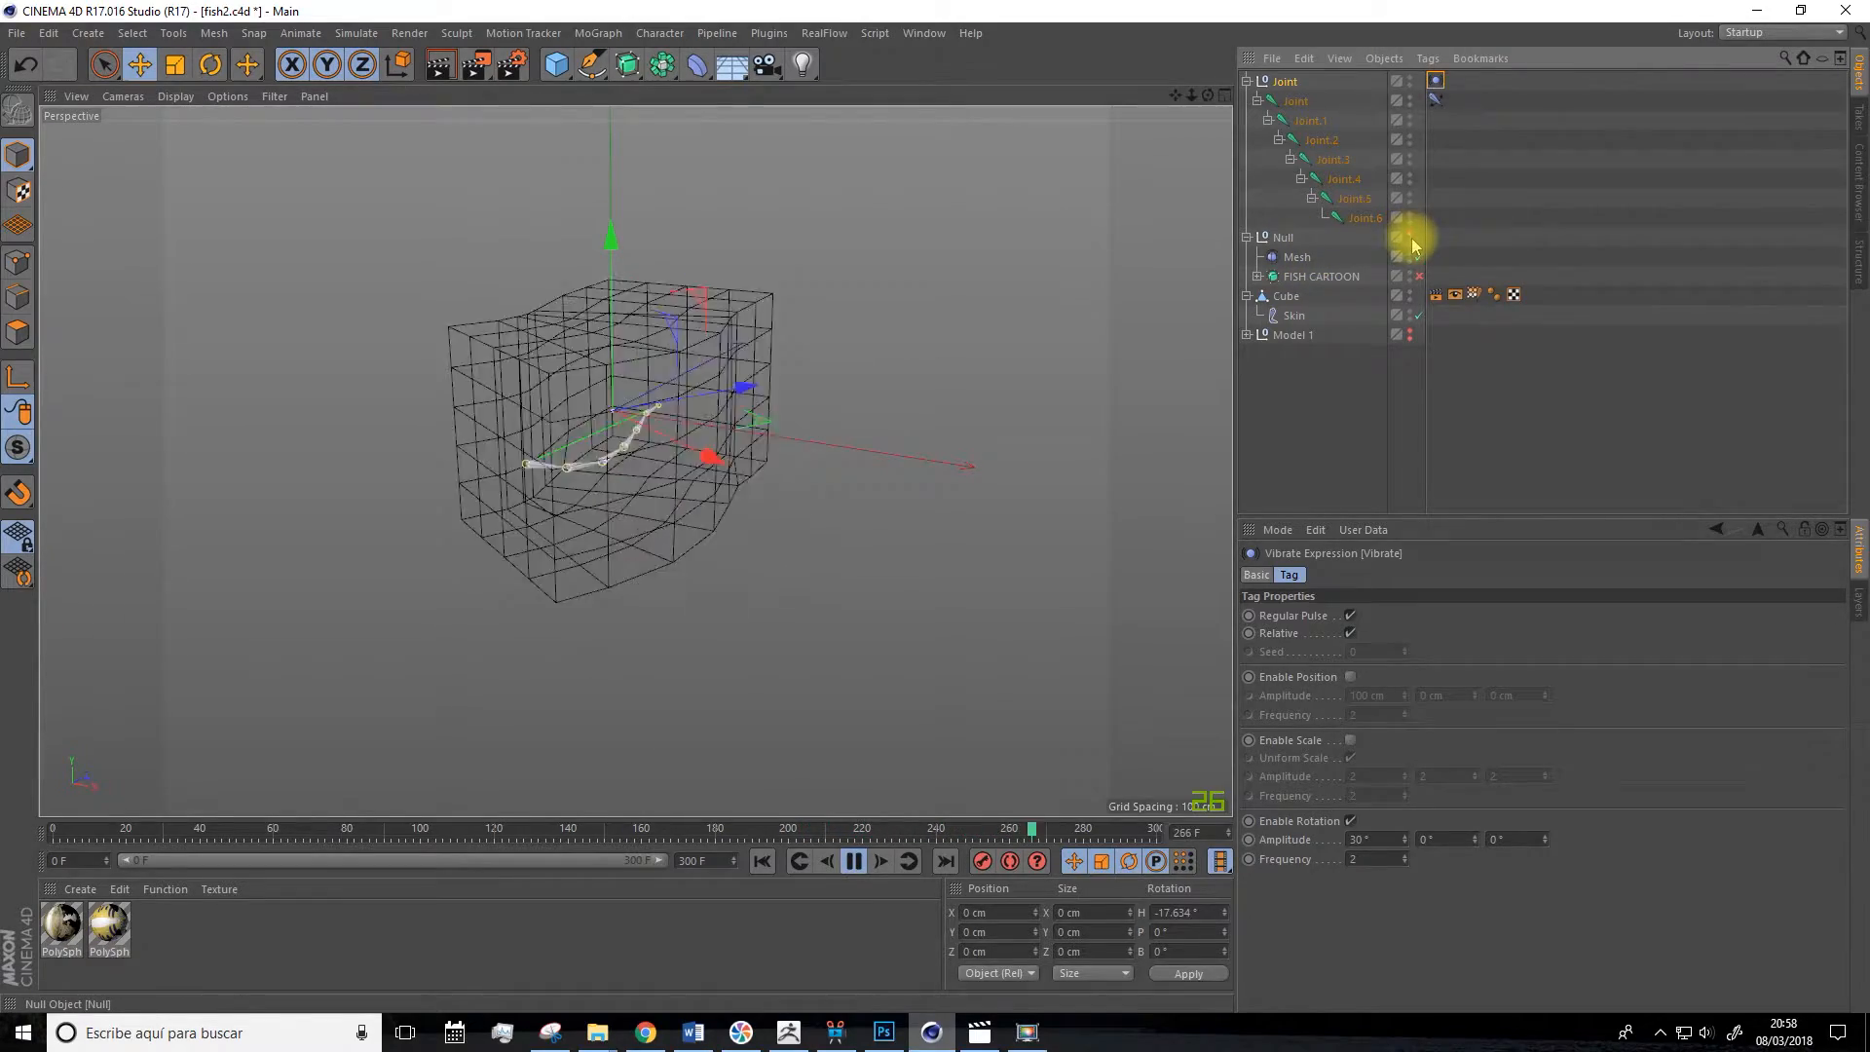
click(1411, 237)
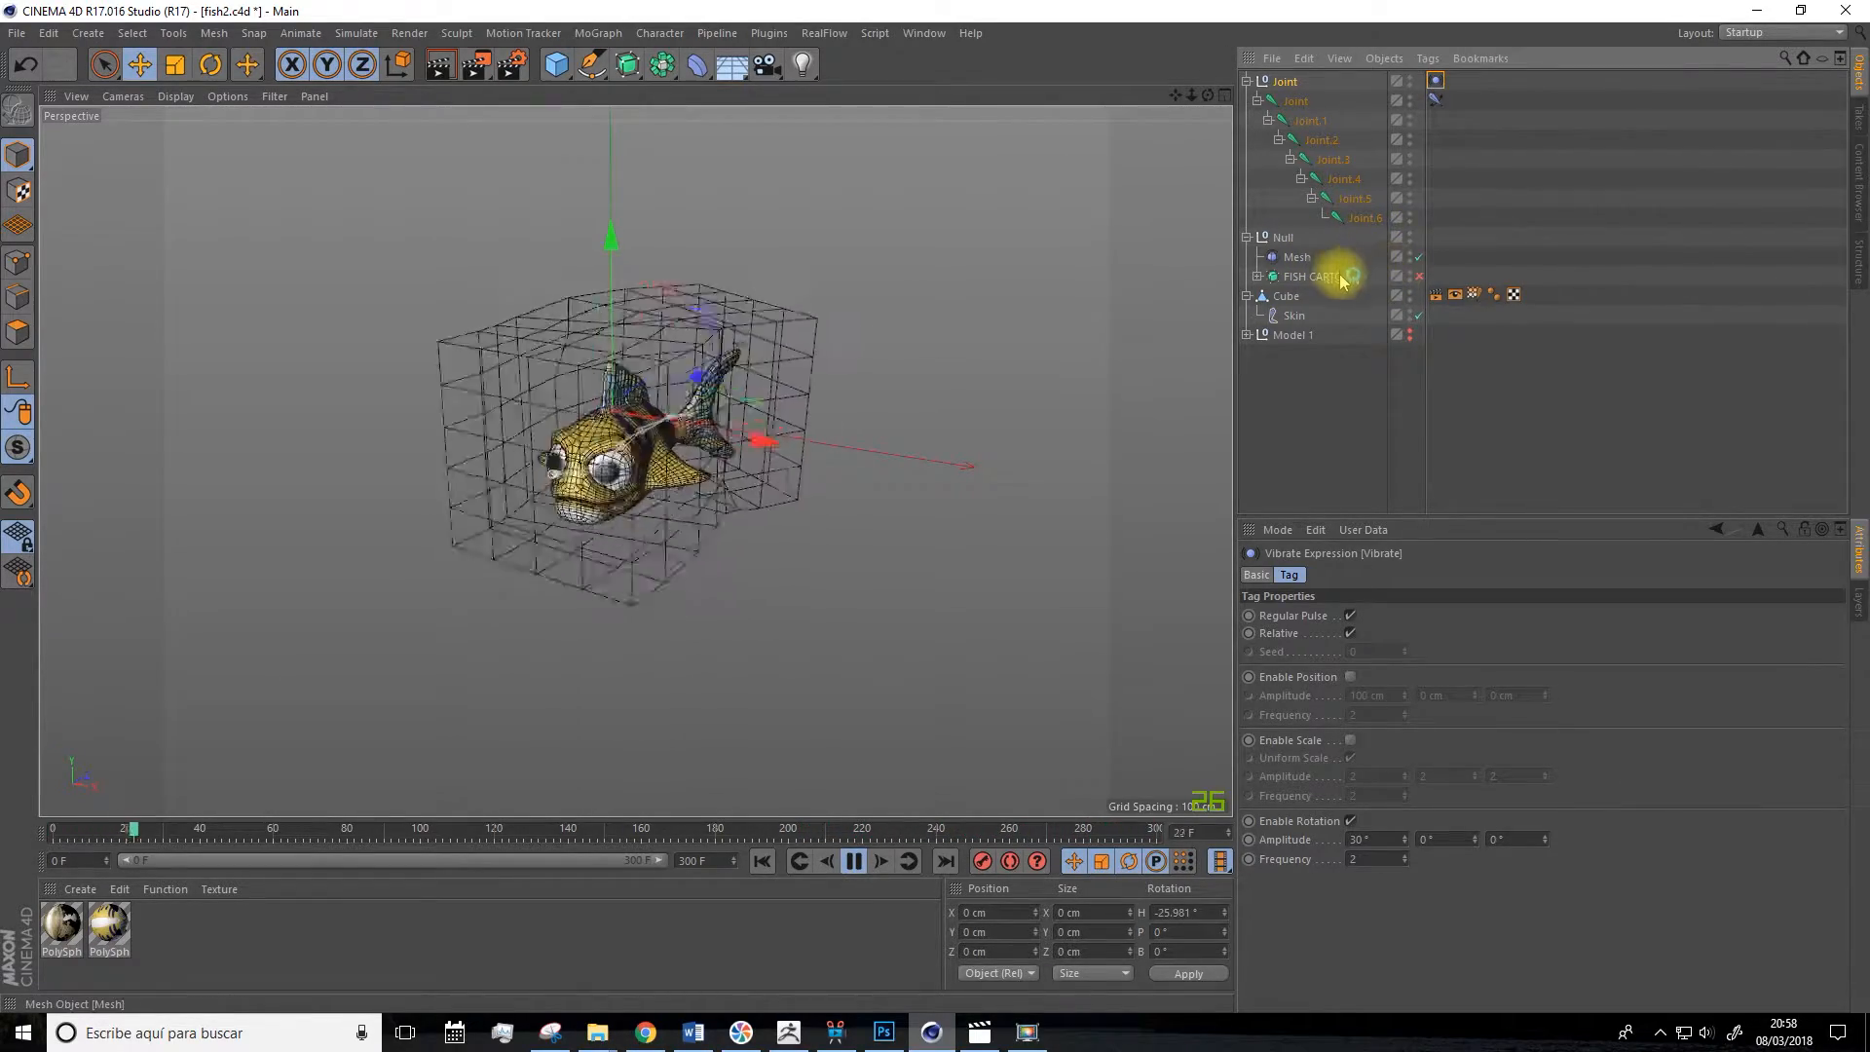
click(1411, 294)
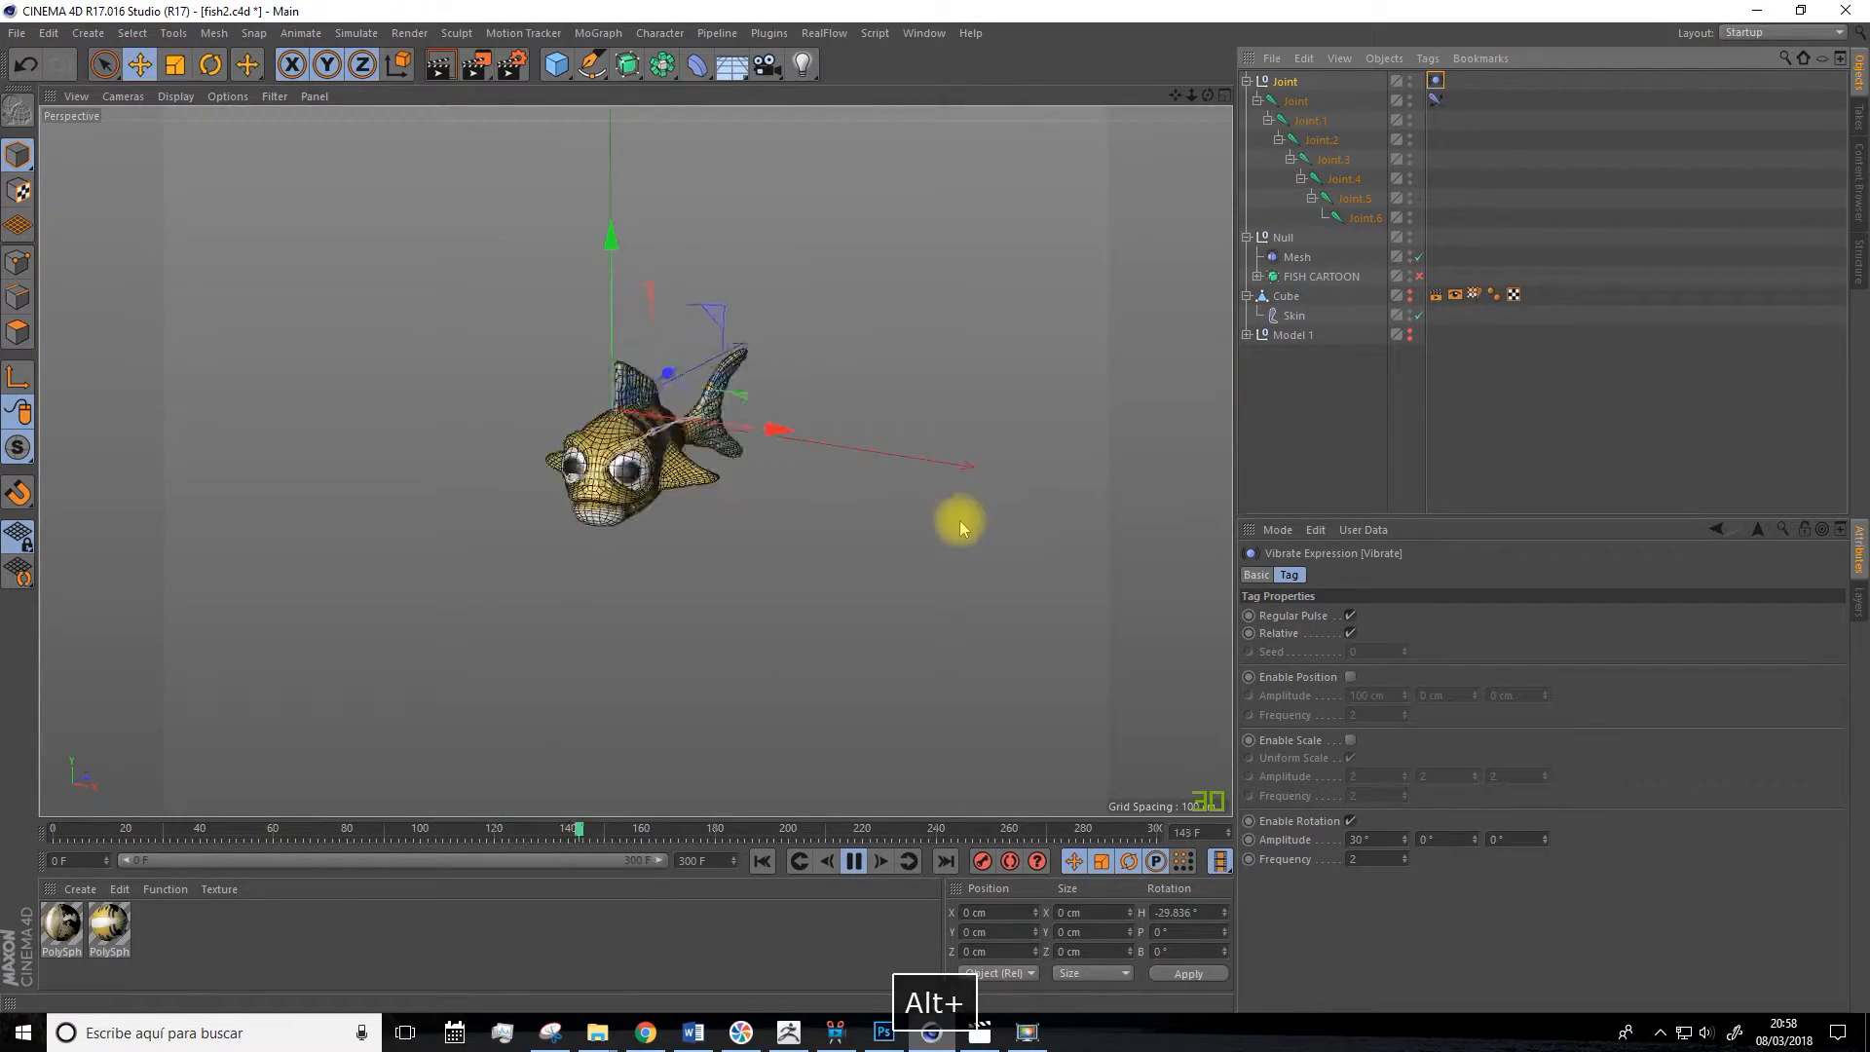
Examine the swimming fish up close during playback, switching its subdivision surface on and back off.
alt+drag(907, 539, 776, 505)
scroll(720, 485, up, 5)
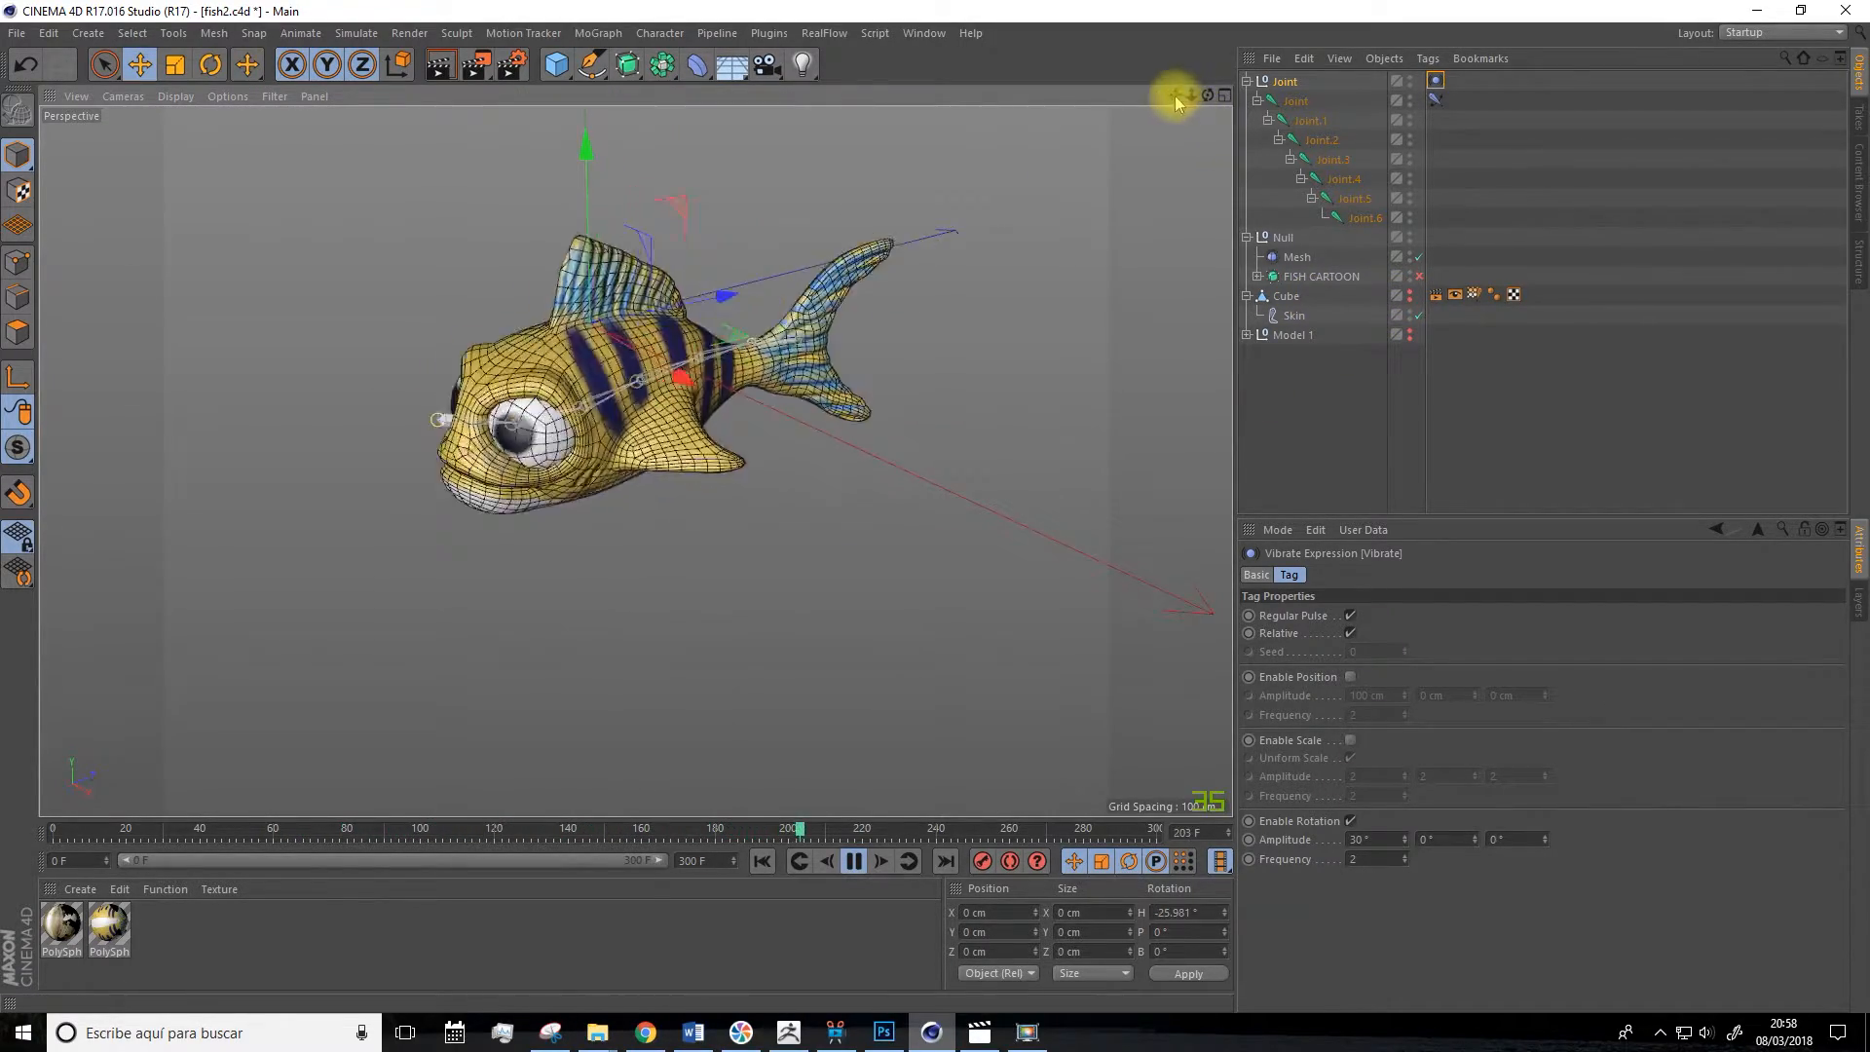
click(1419, 276)
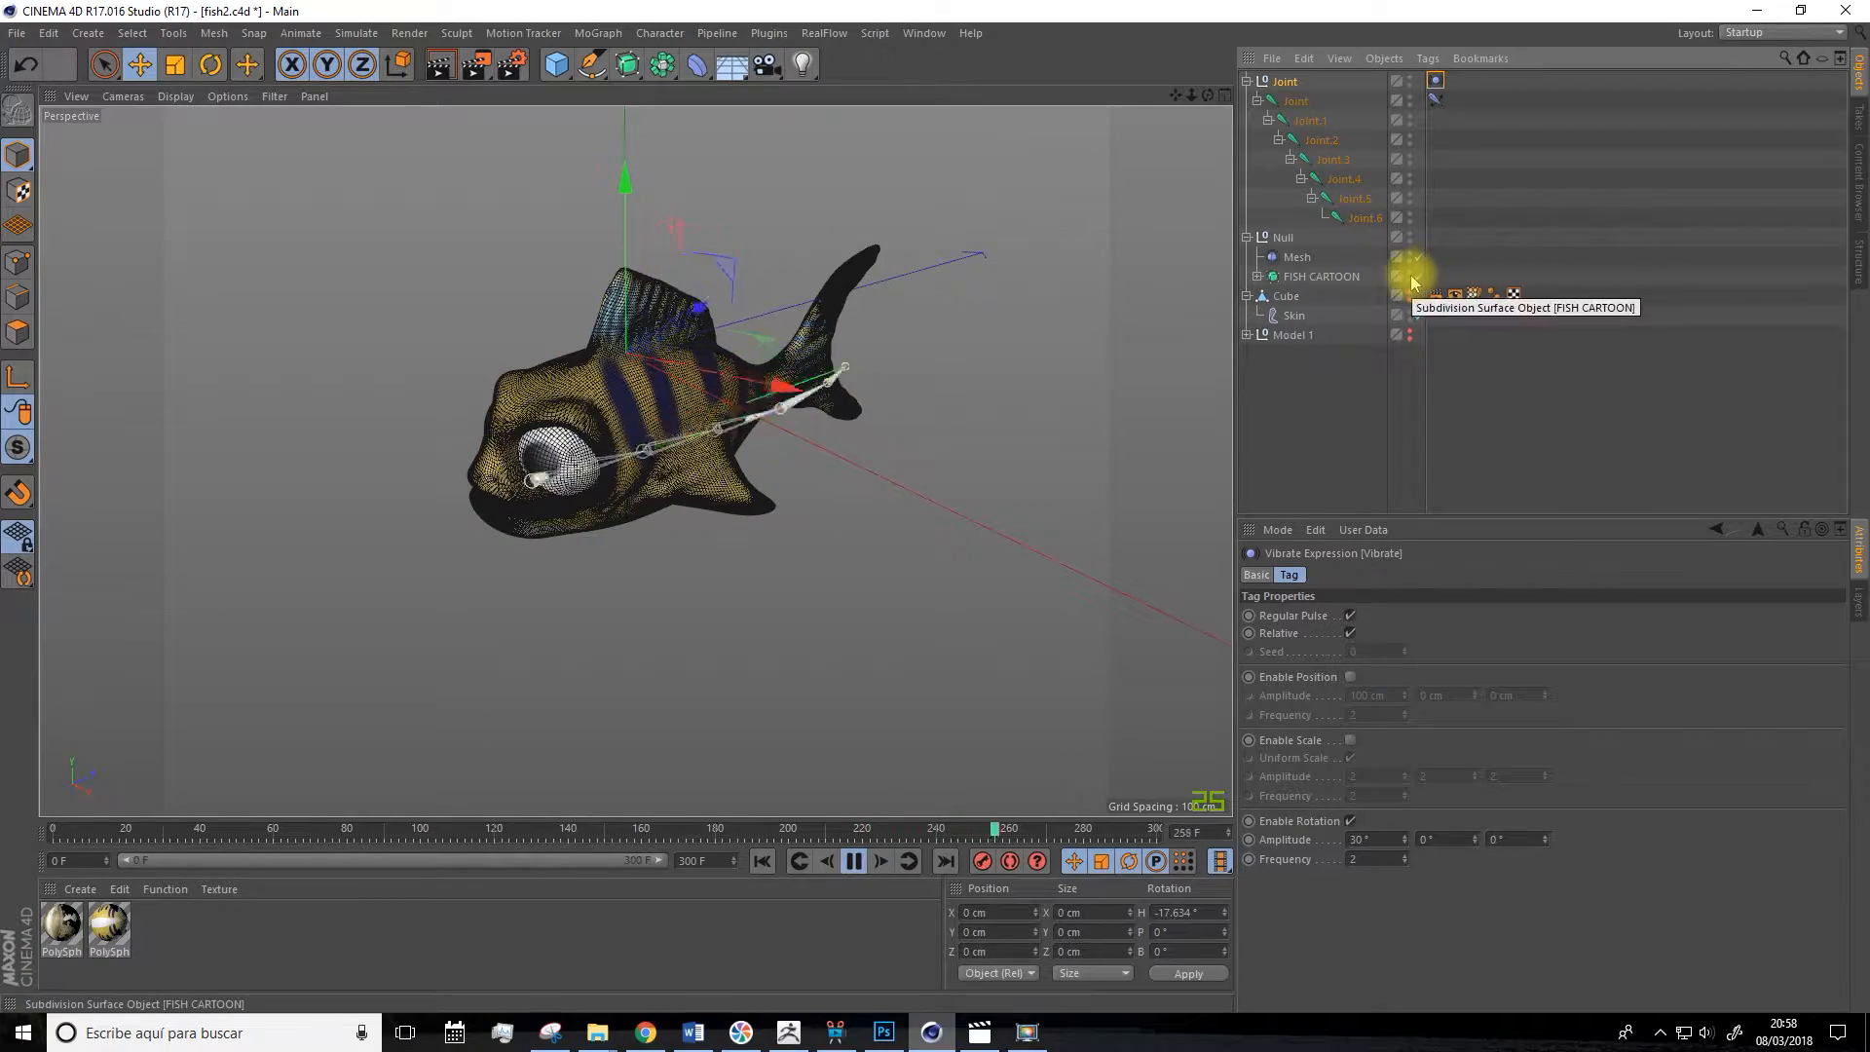
click(1419, 277)
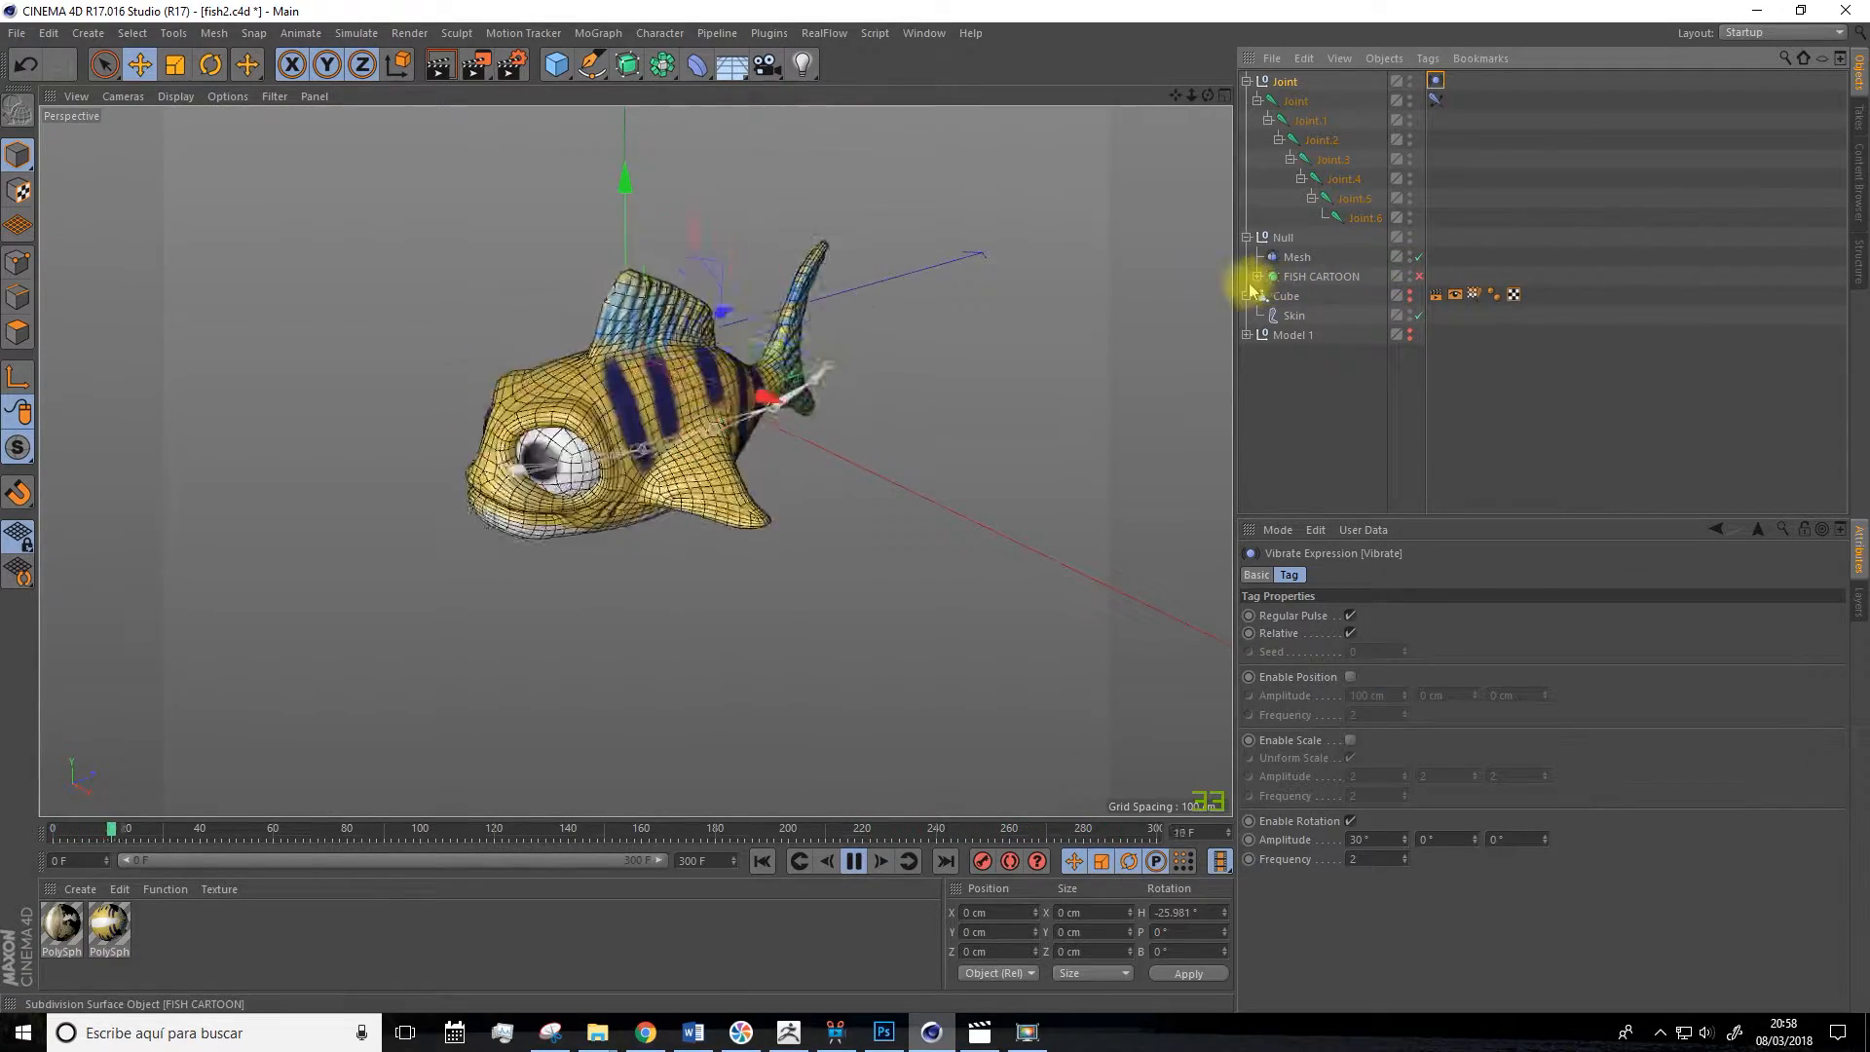
Set the Vibrate tag's first-axis rotation amplitude to 20° and its frequency to 1.5.
click(1277, 429)
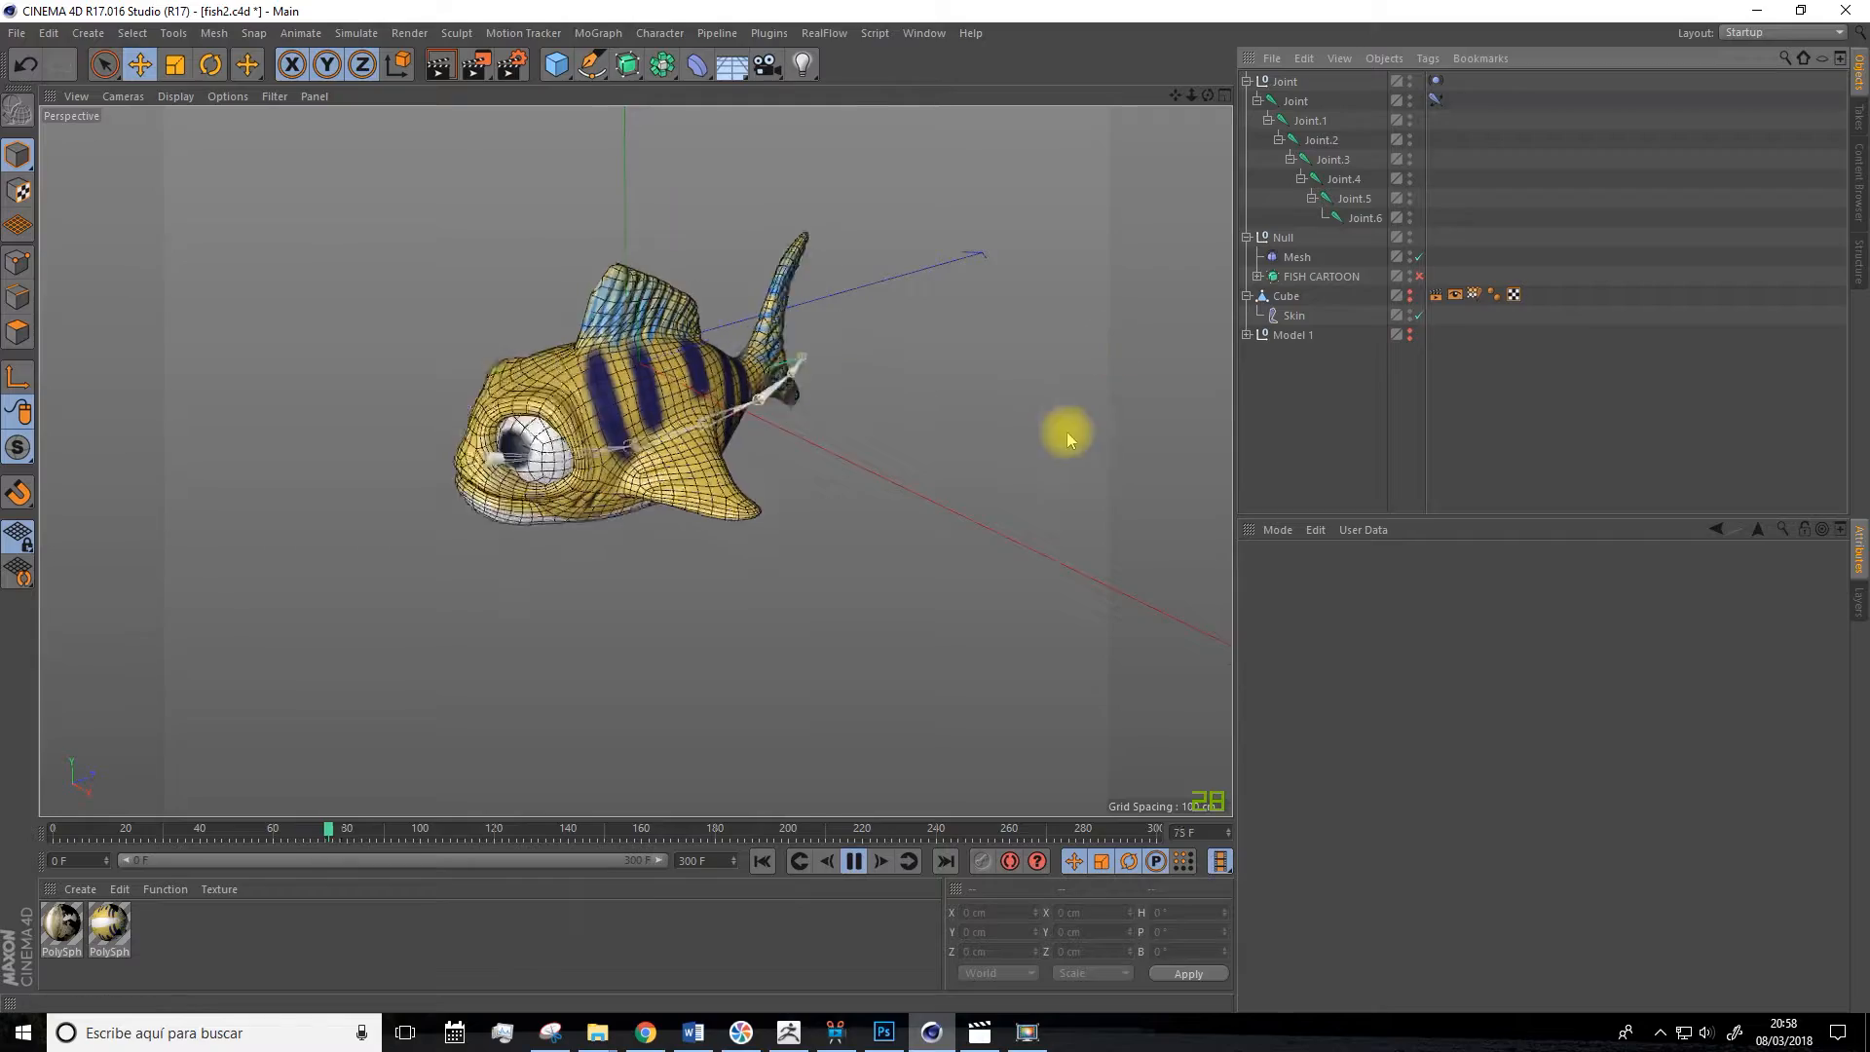
click(1435, 81)
double_click(1381, 839)
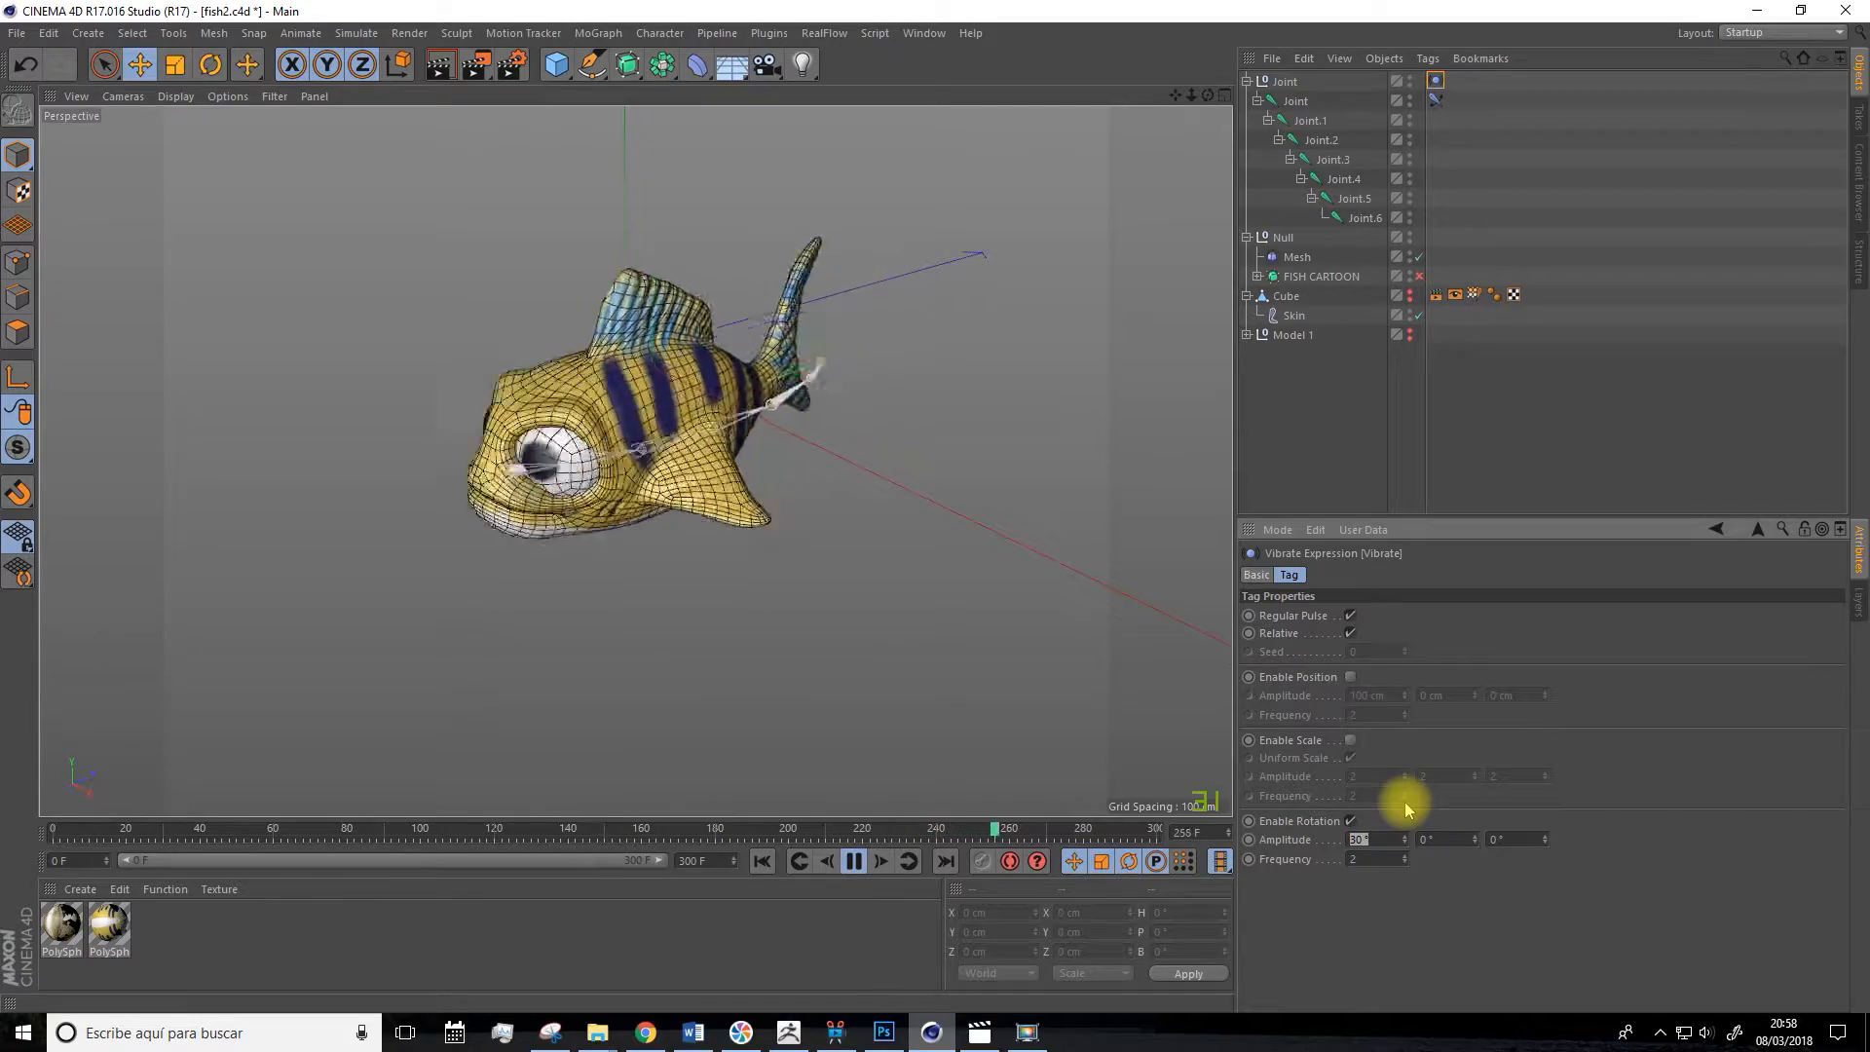
text(20)
click(1439, 839)
click(1532, 937)
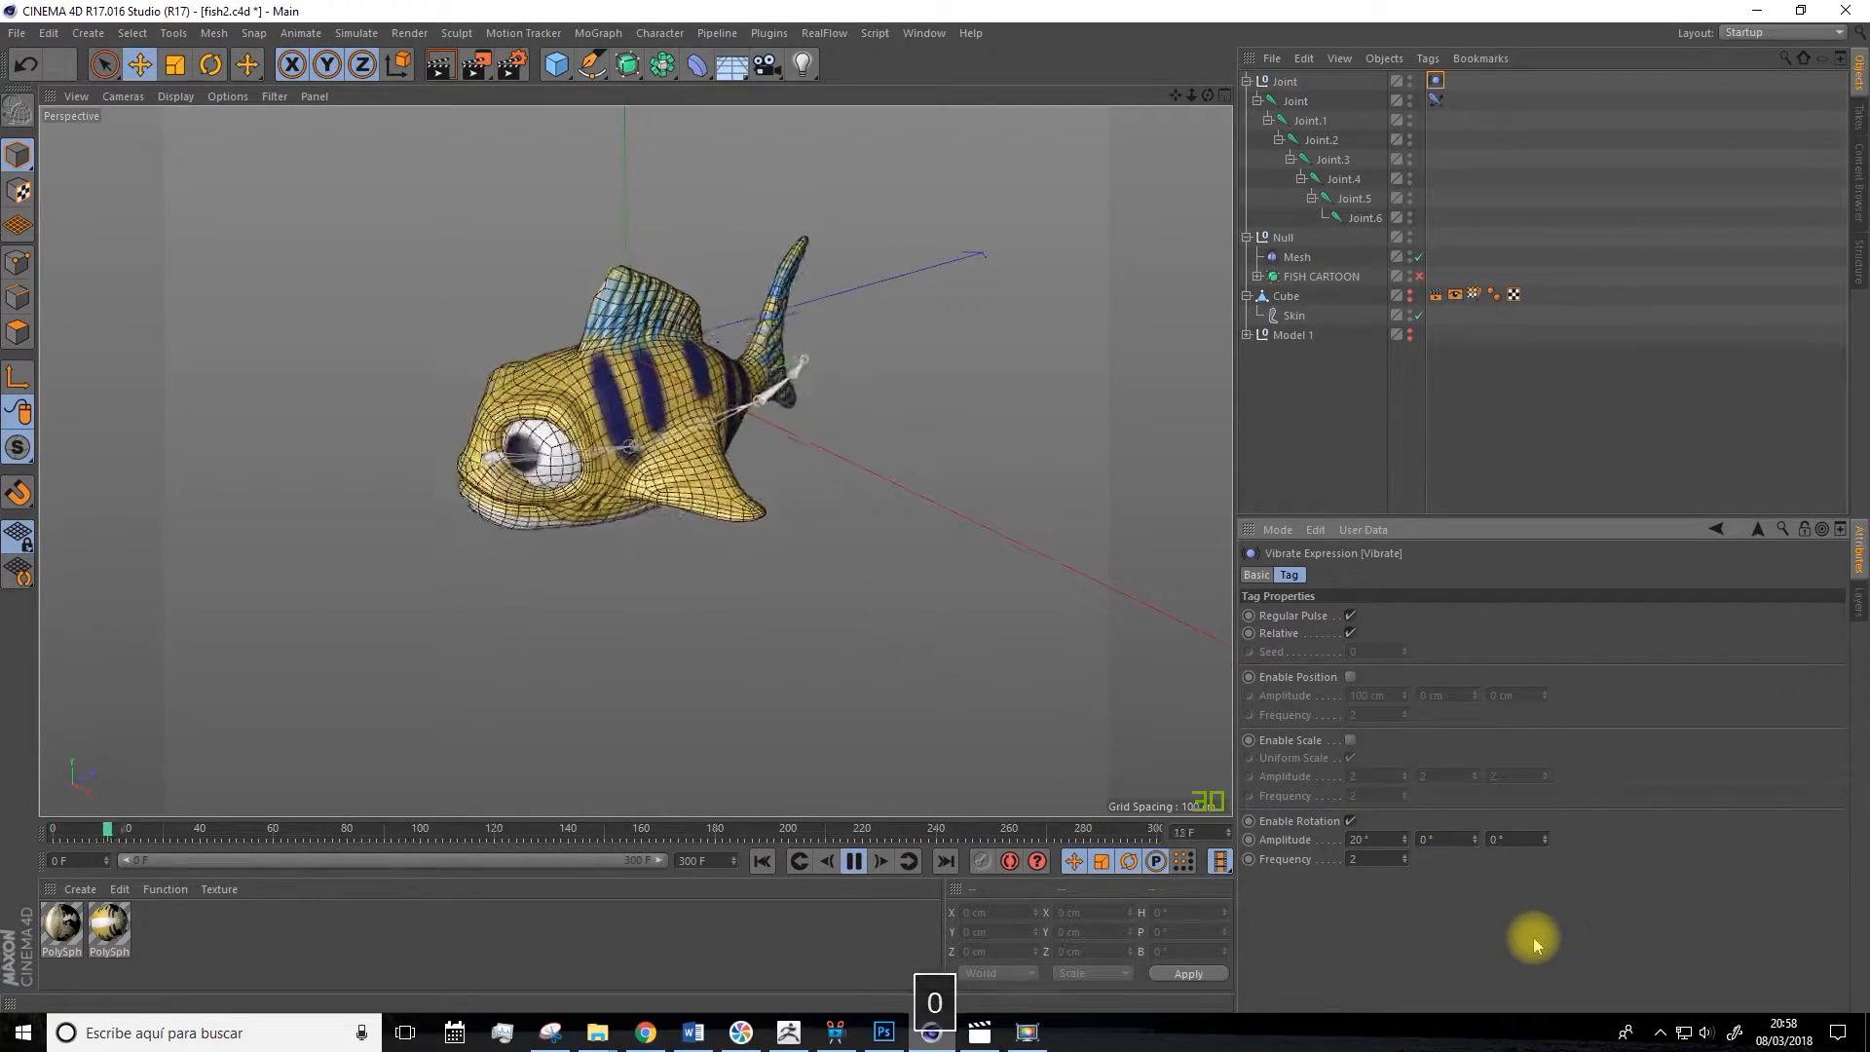
double_click(1354, 858)
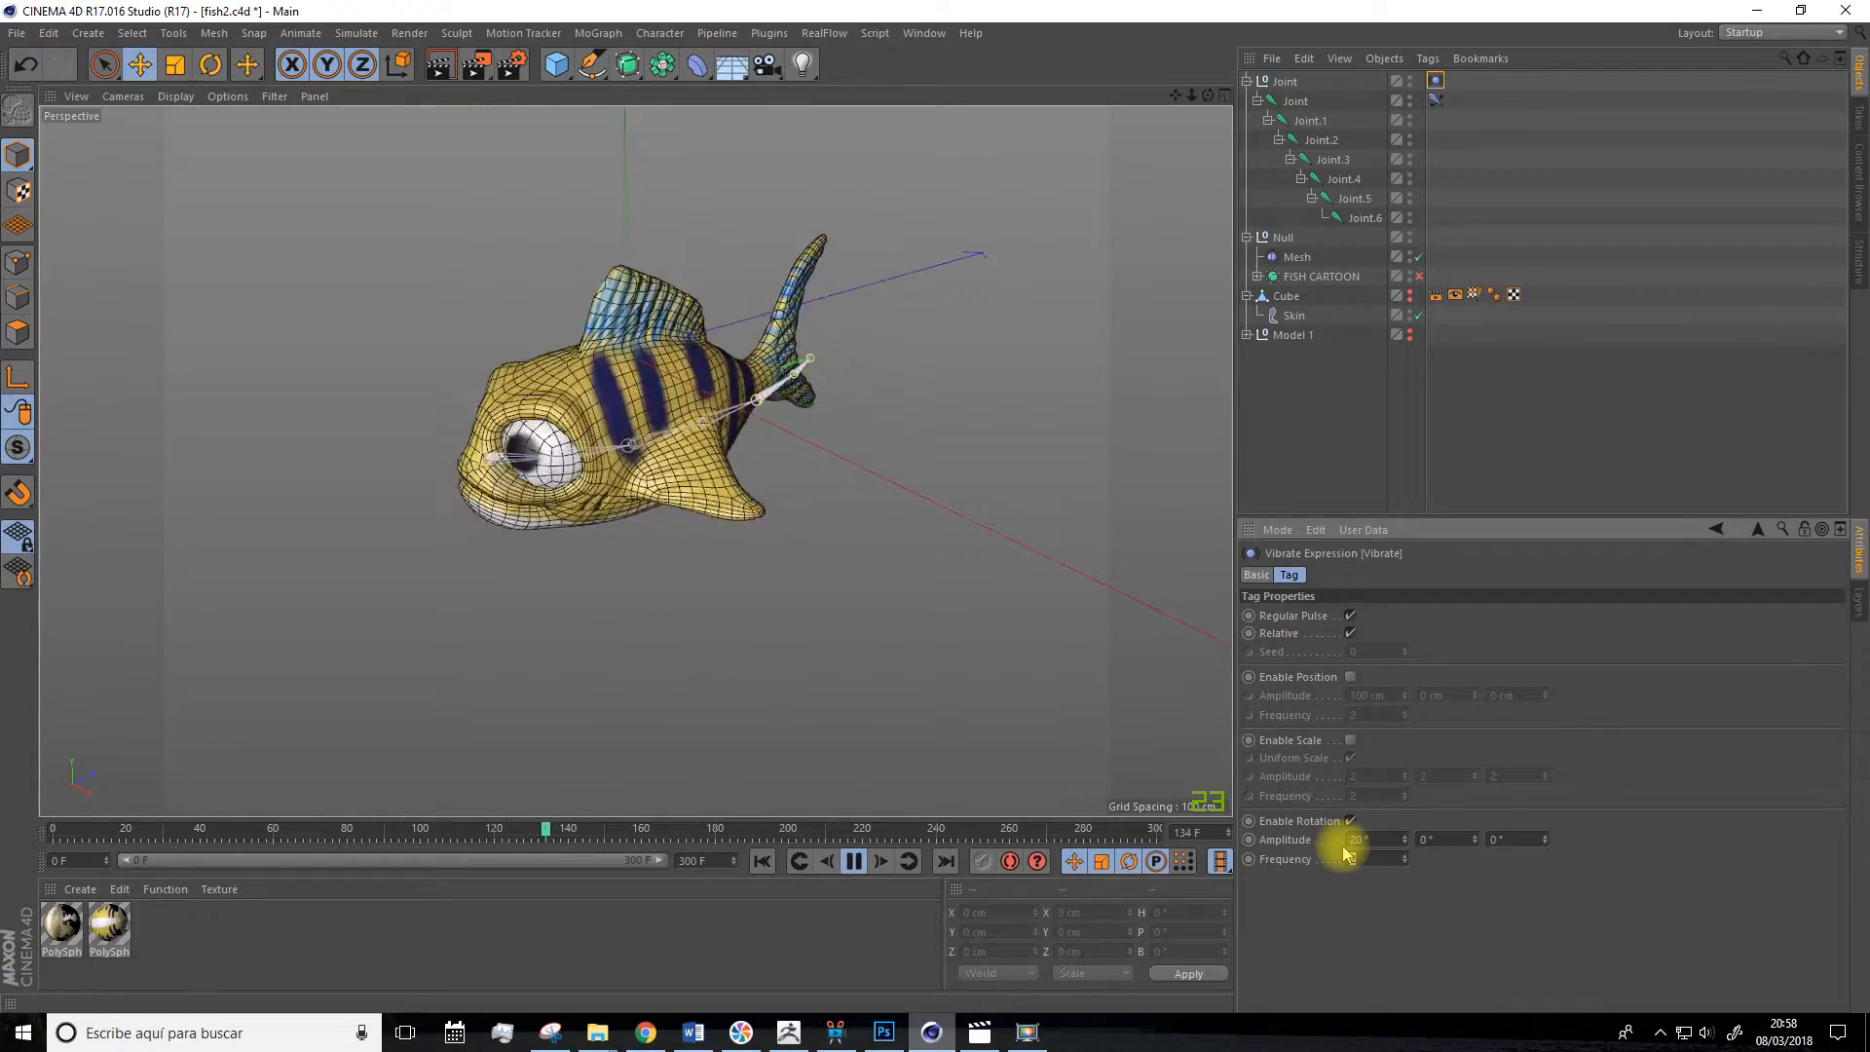
text(1.5)
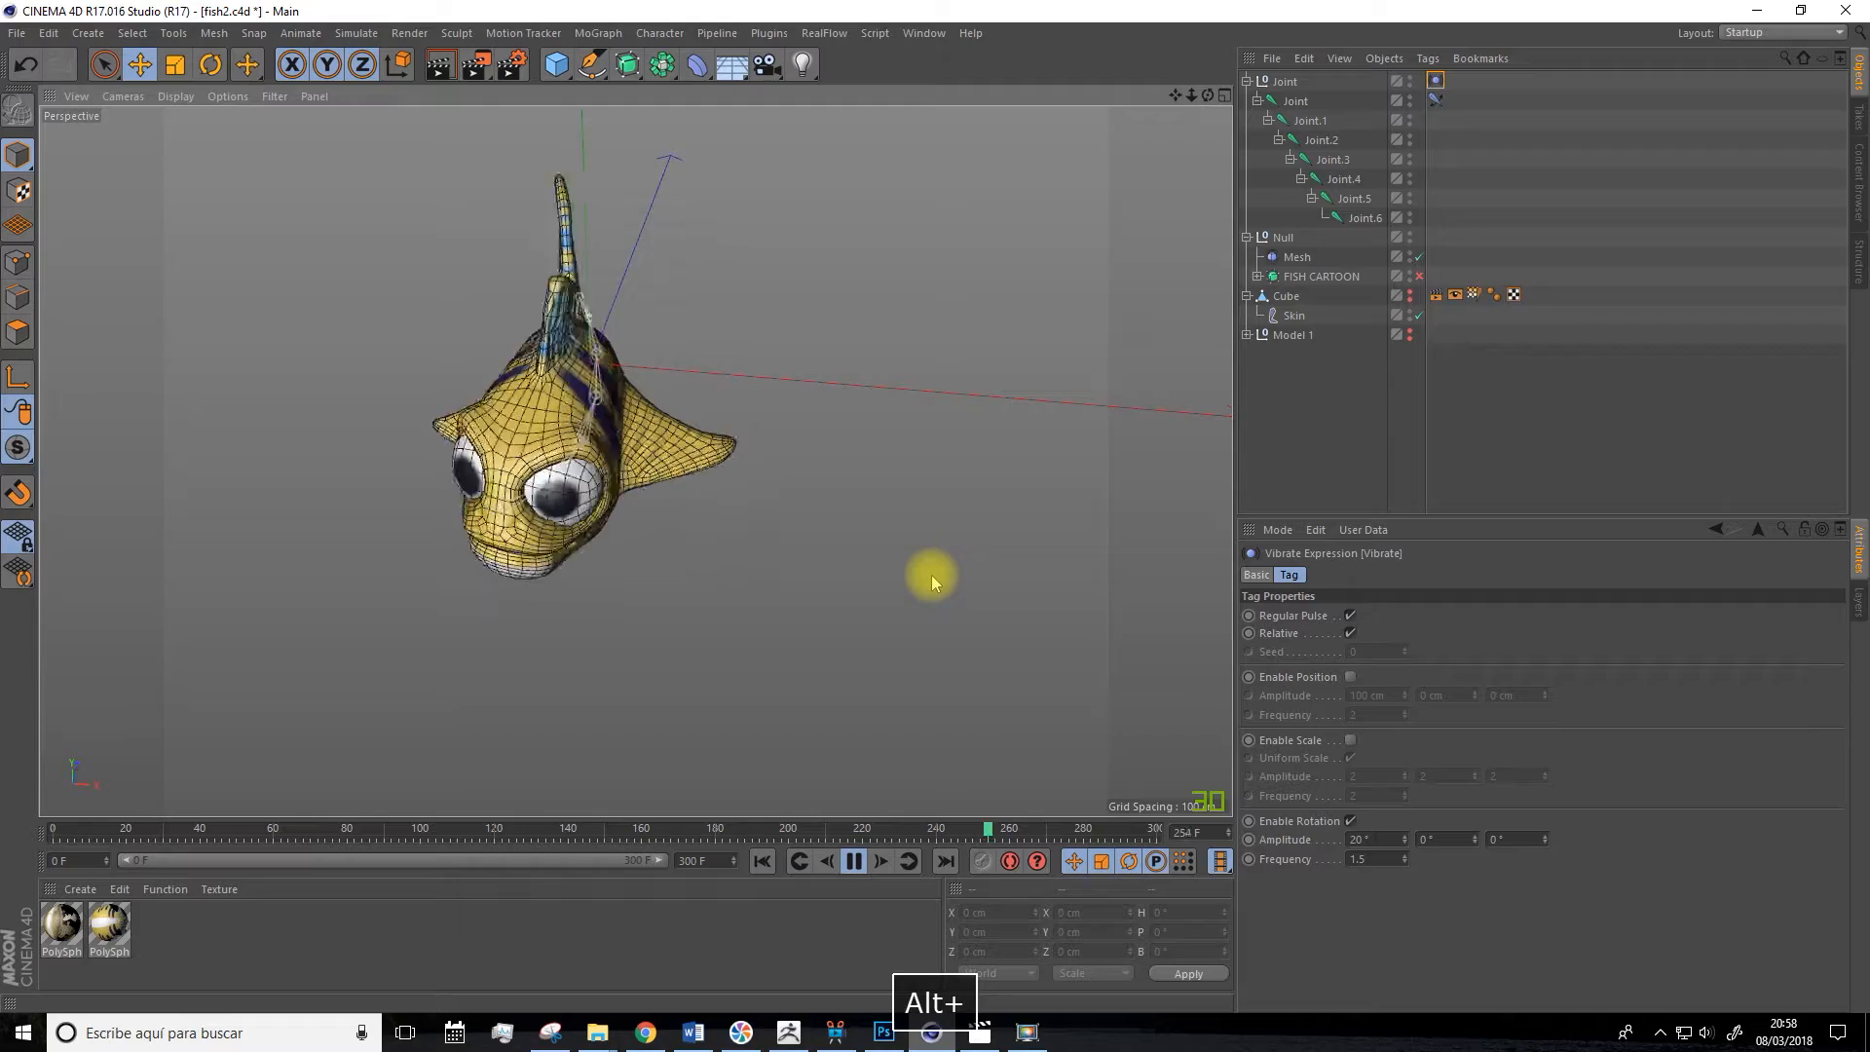
Set the Vibrate tag's second-axis rotation amplitude to 1°, then stop playback and return to the first frame.
click(1435, 101)
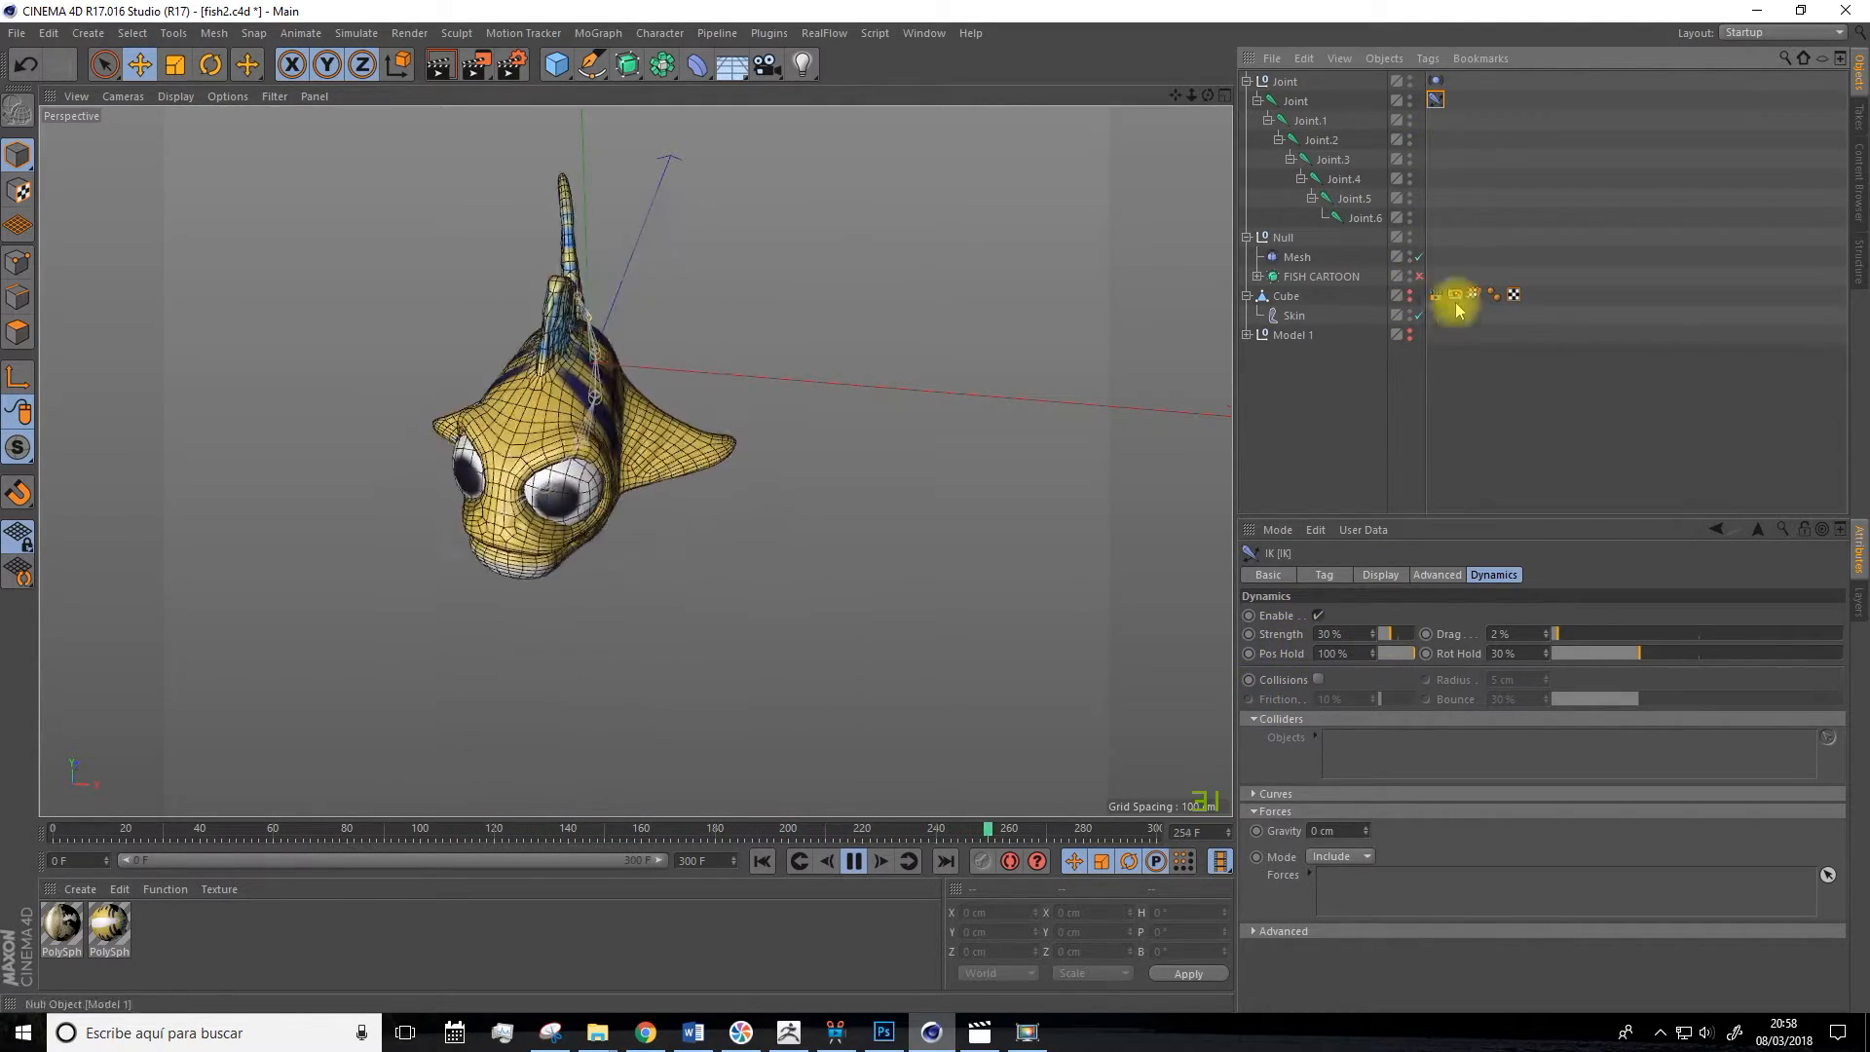
click(1435, 81)
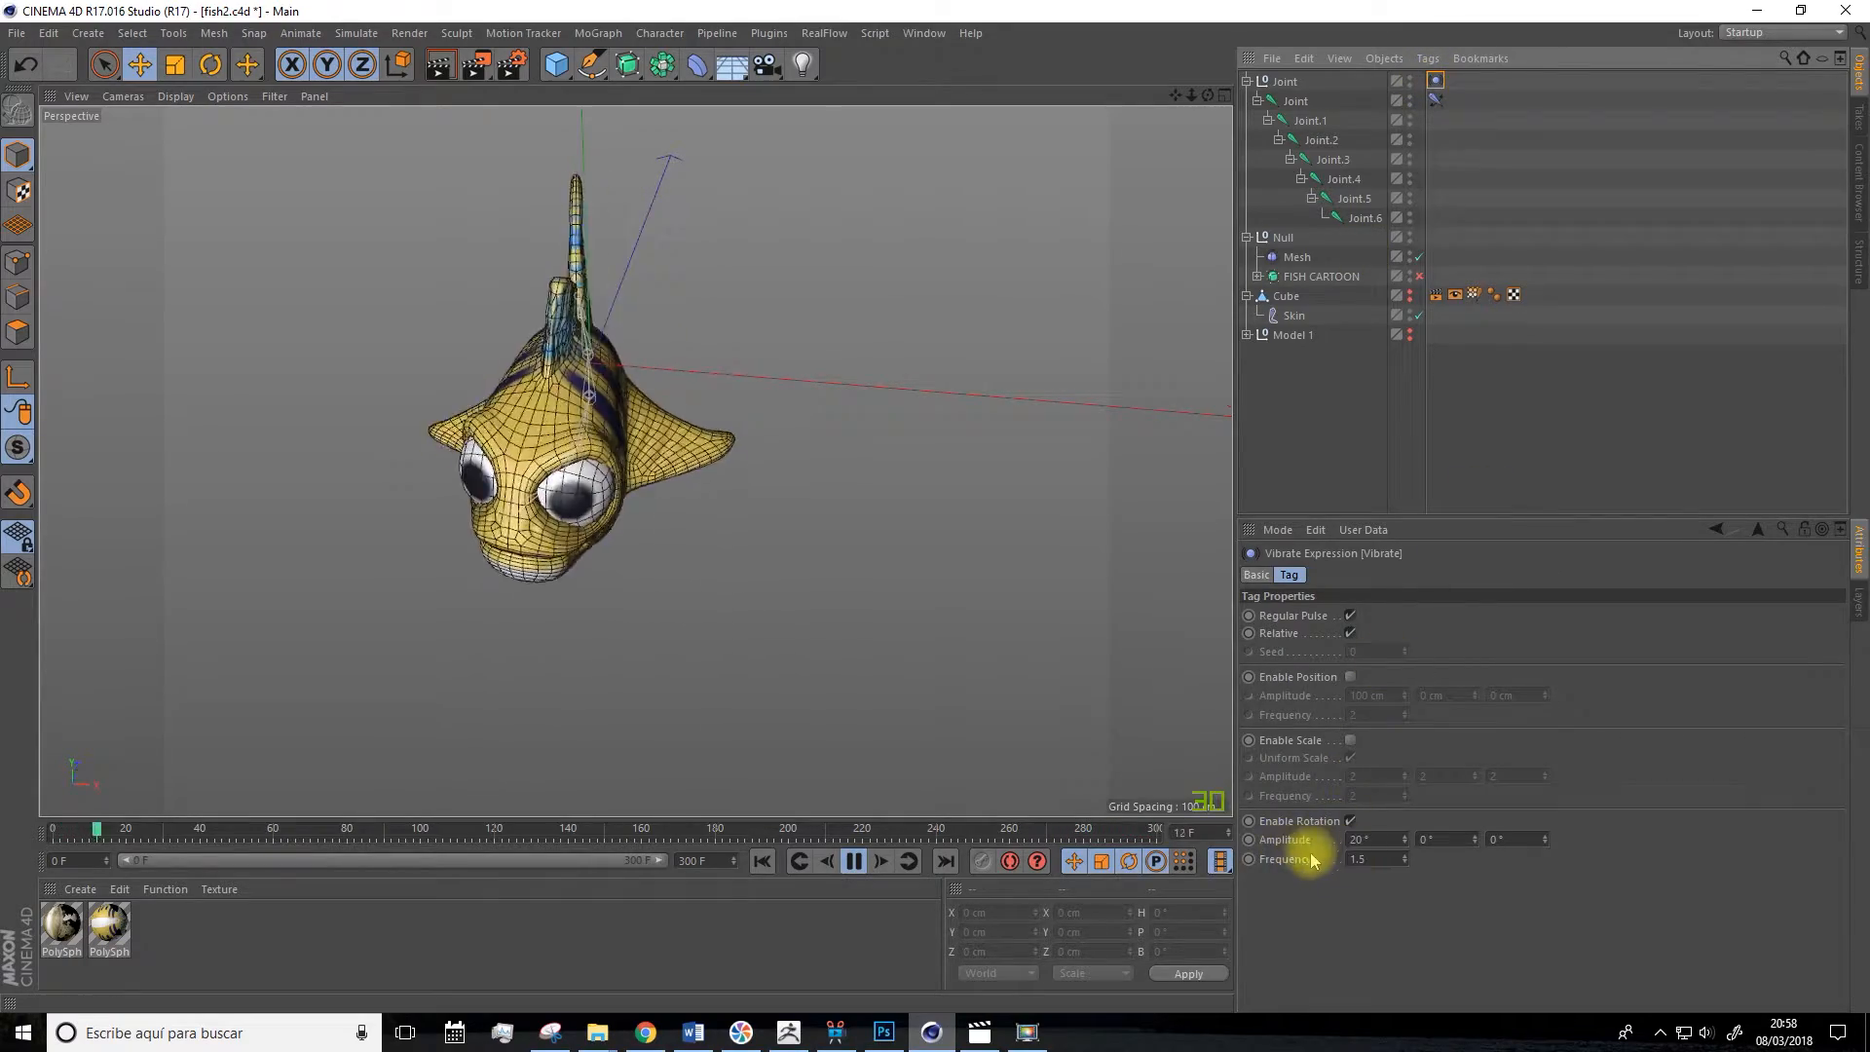
alt+drag(1120, 721, 876, 597)
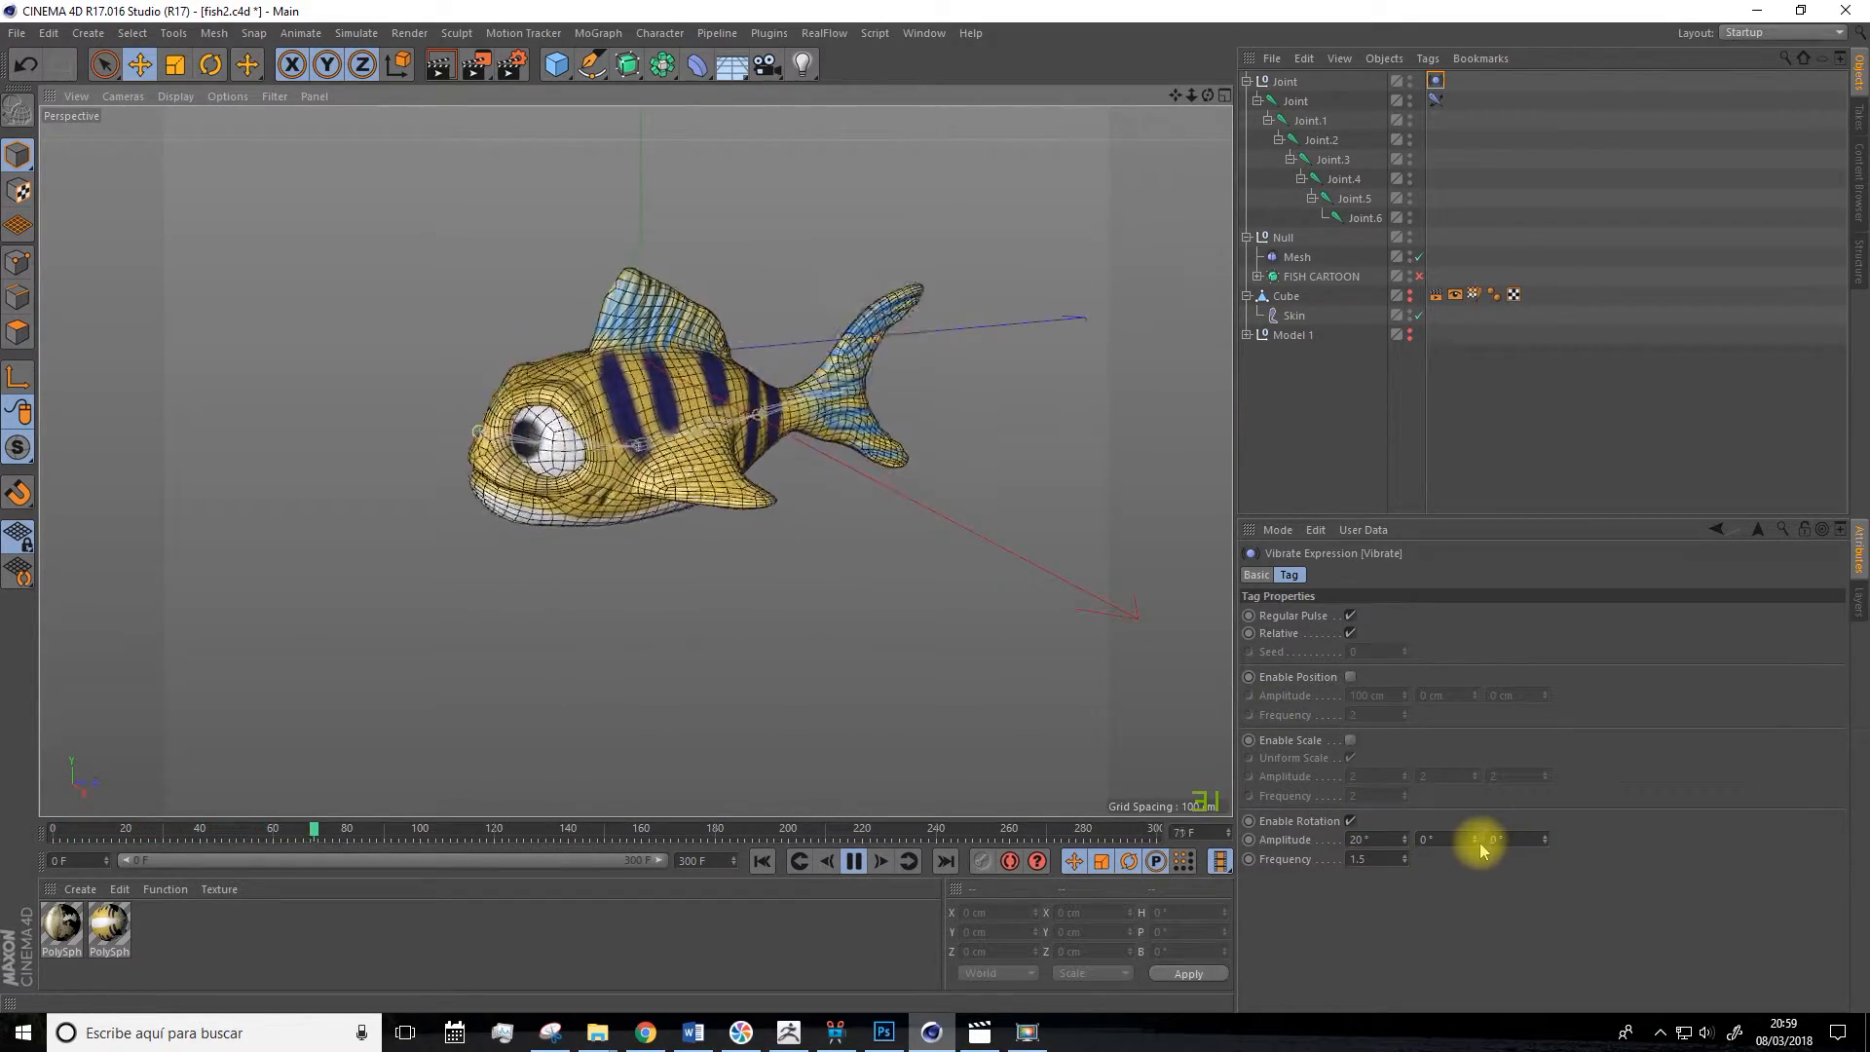
drag(1475, 840, 1476, 828)
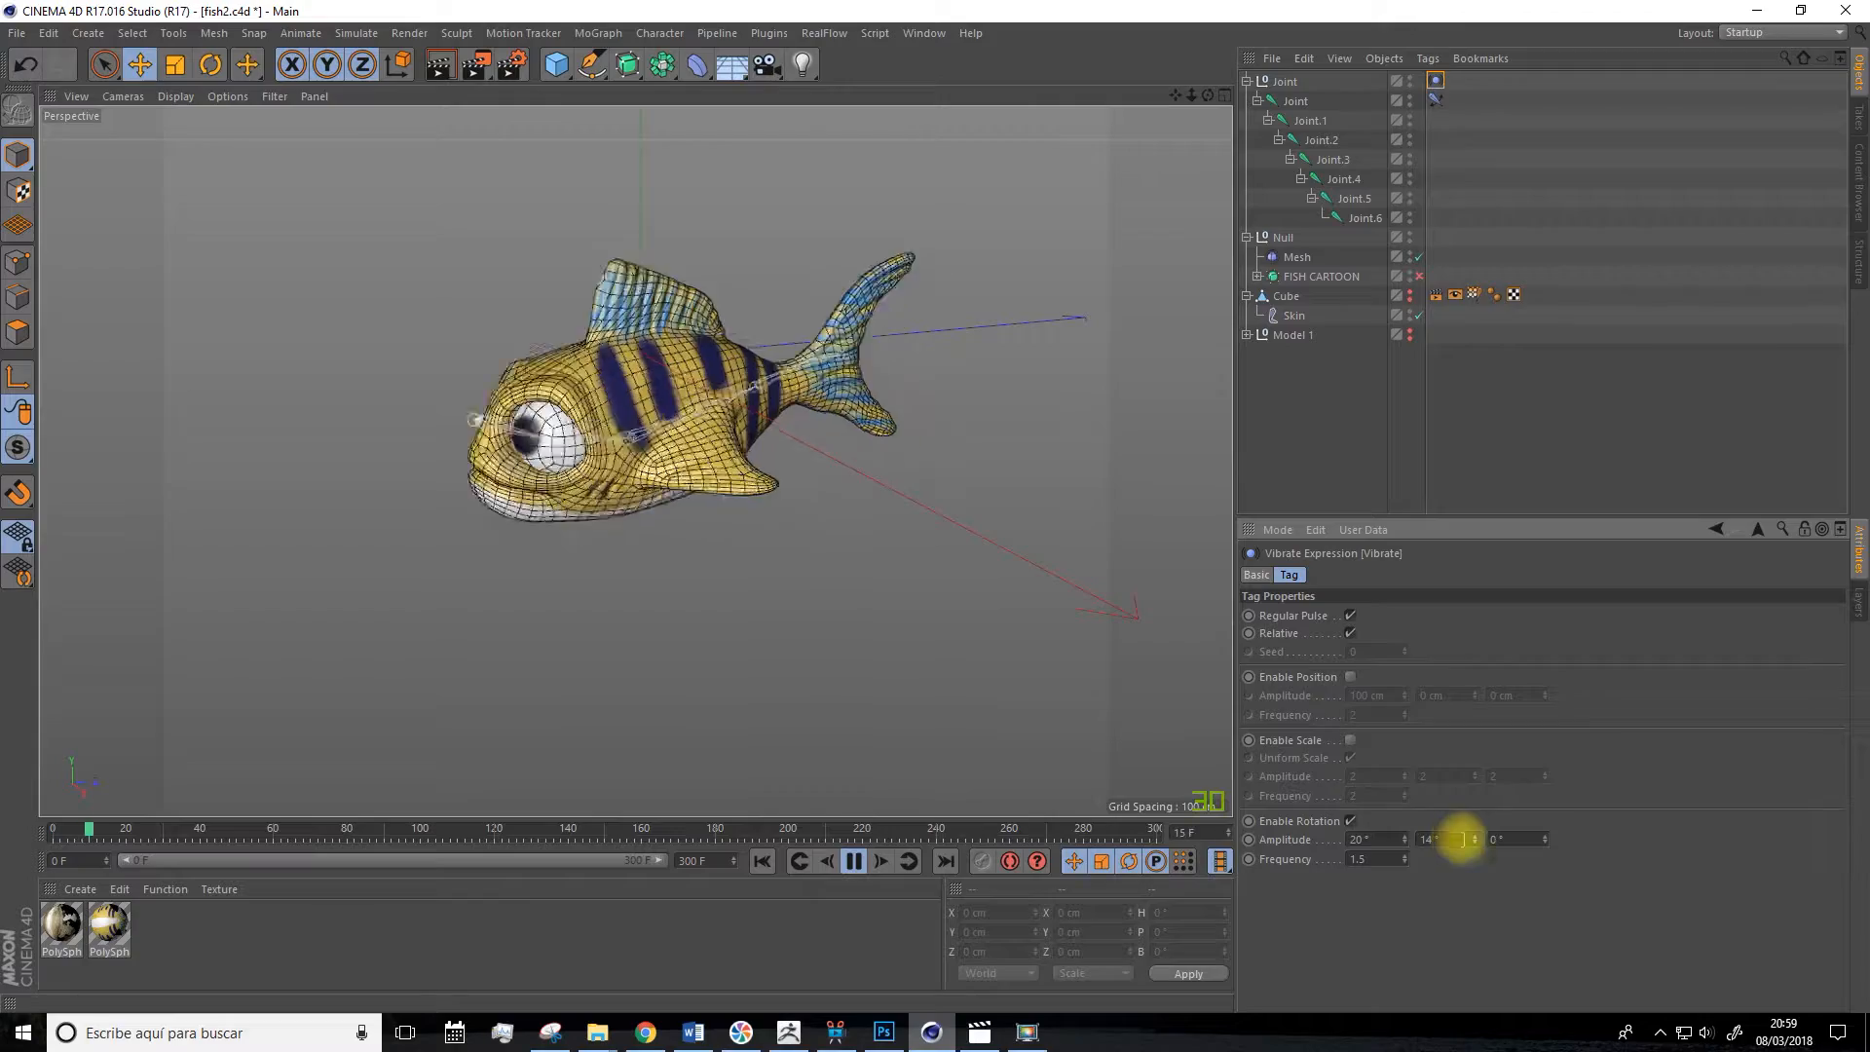
drag(1461, 836, 1394, 836)
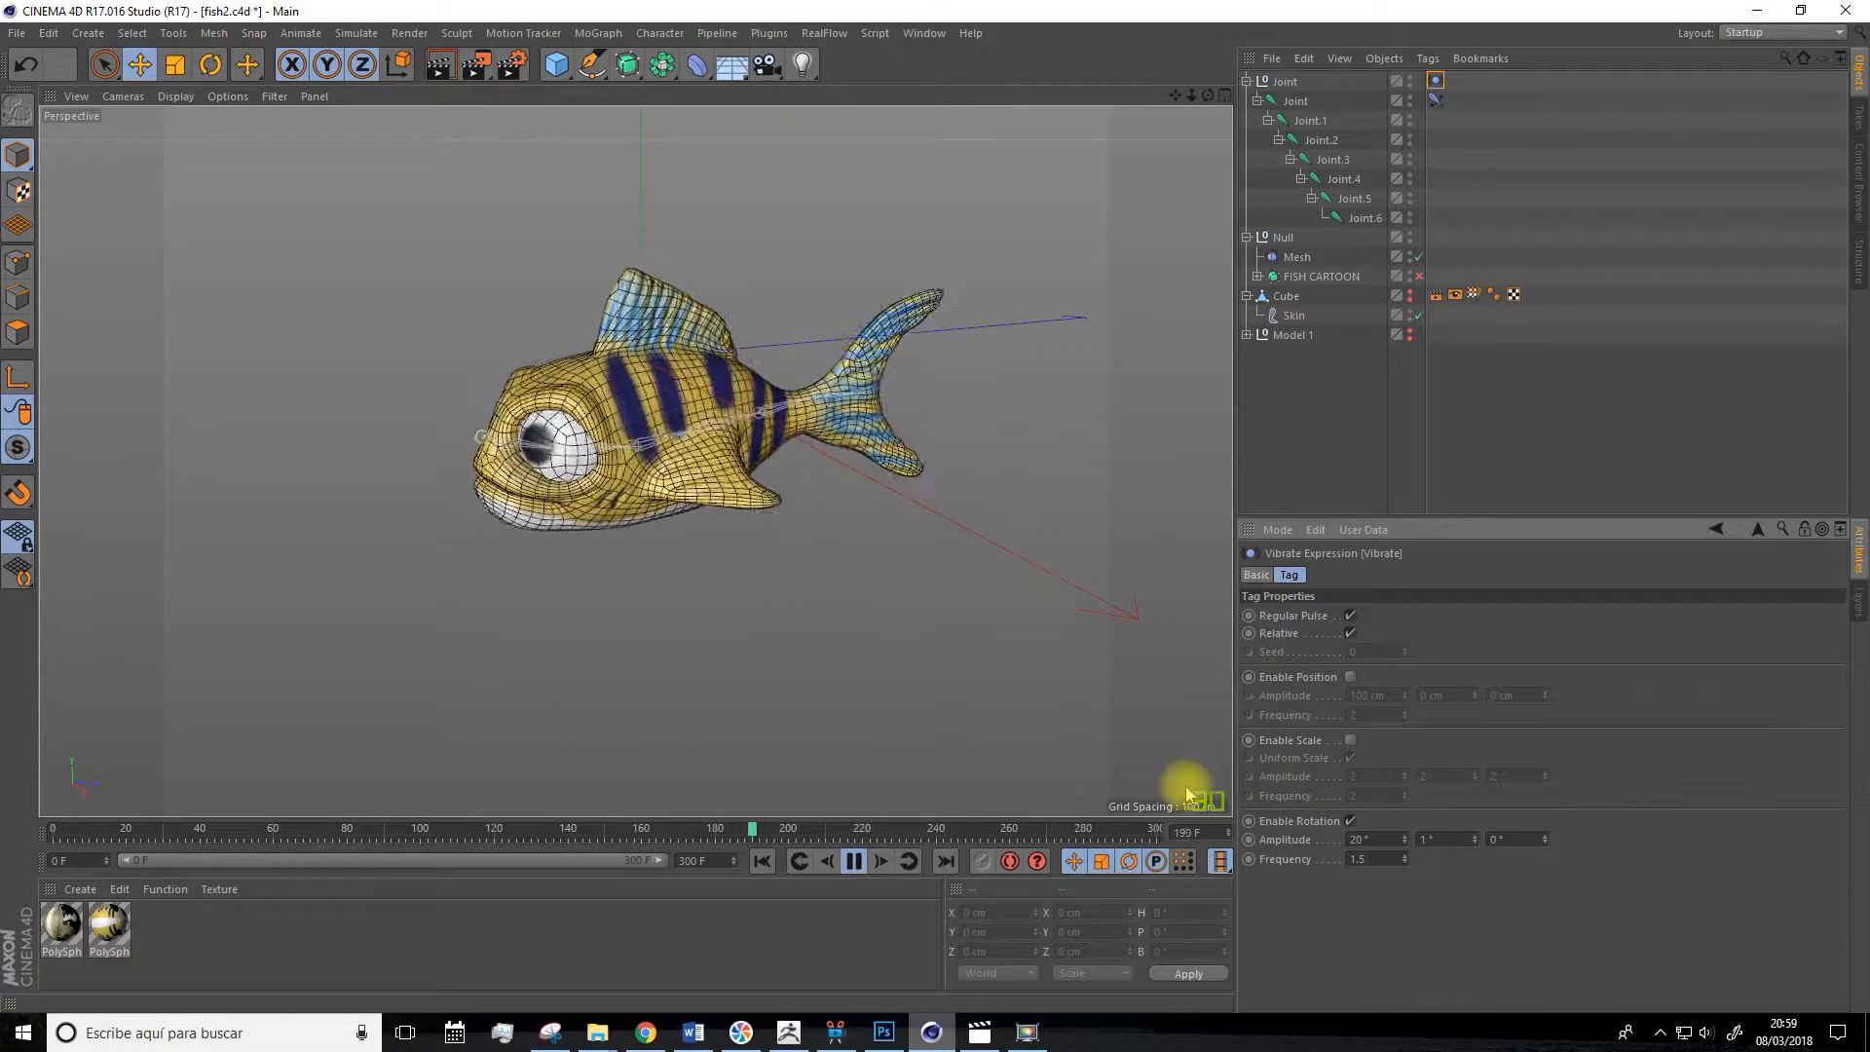
click(854, 861)
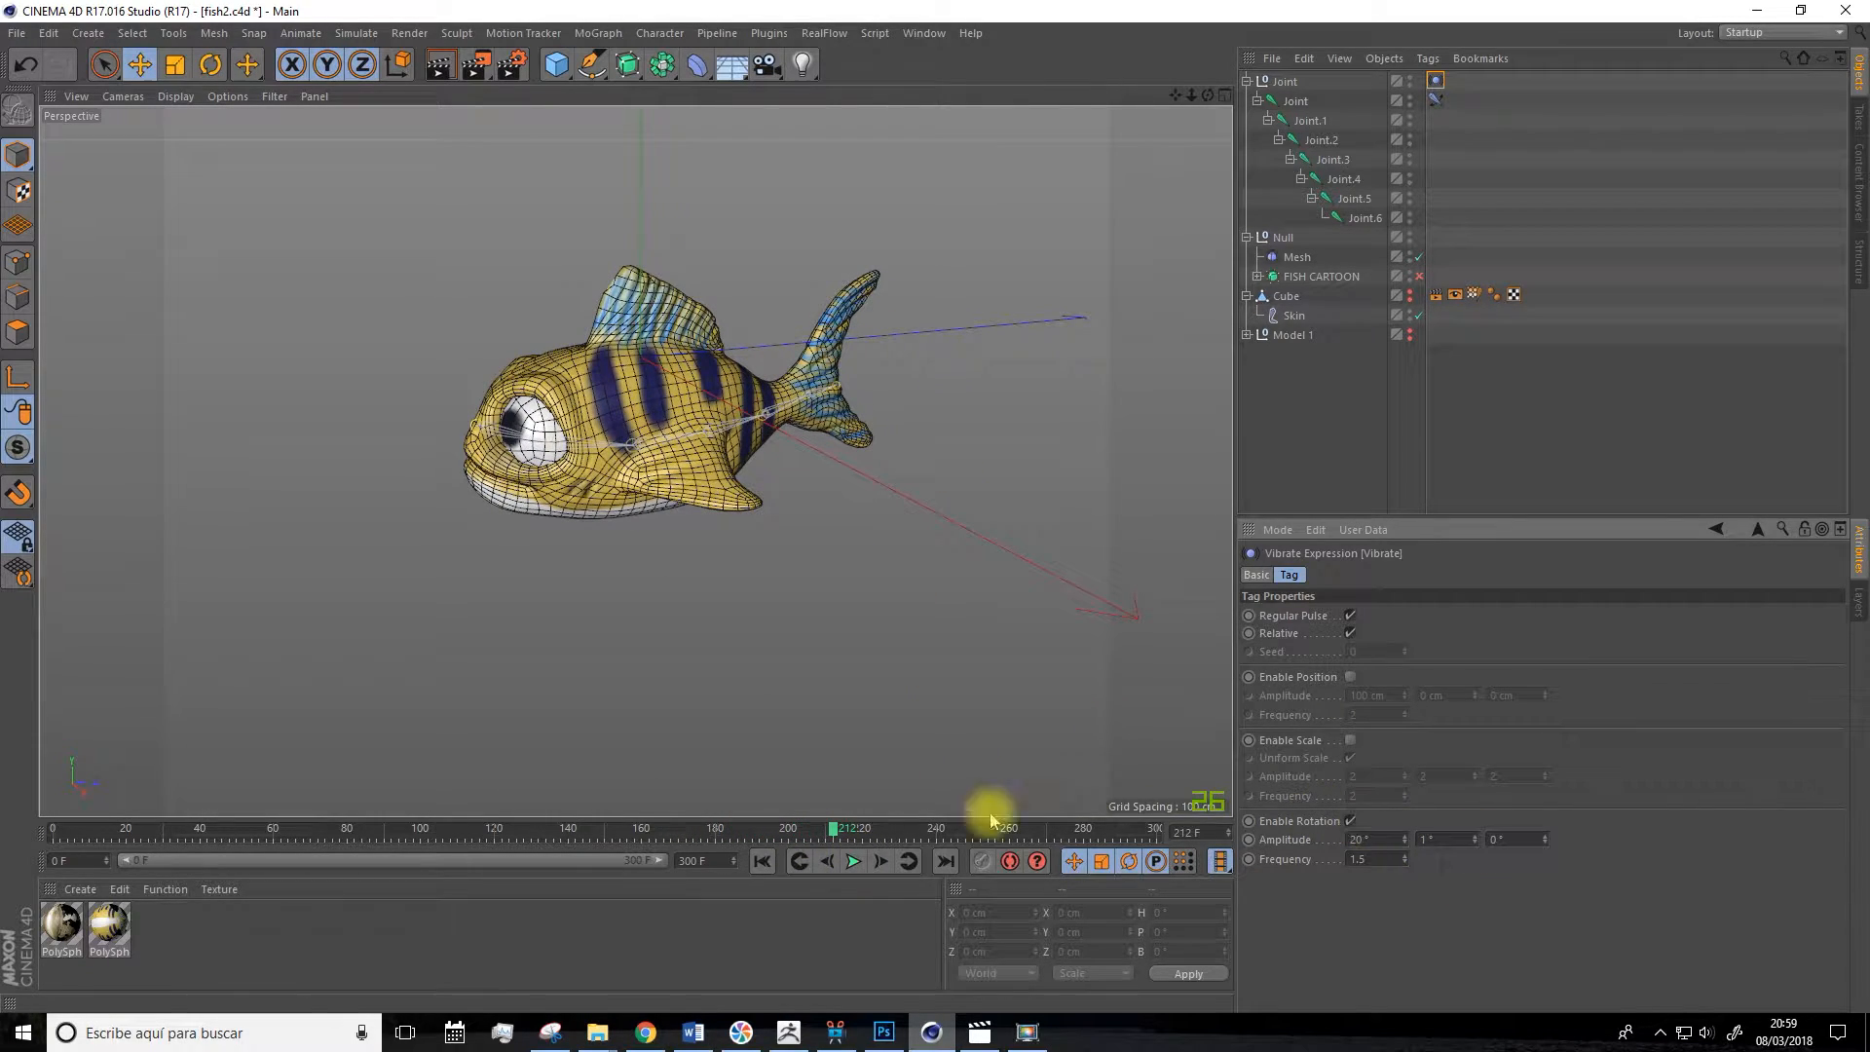
click(762, 860)
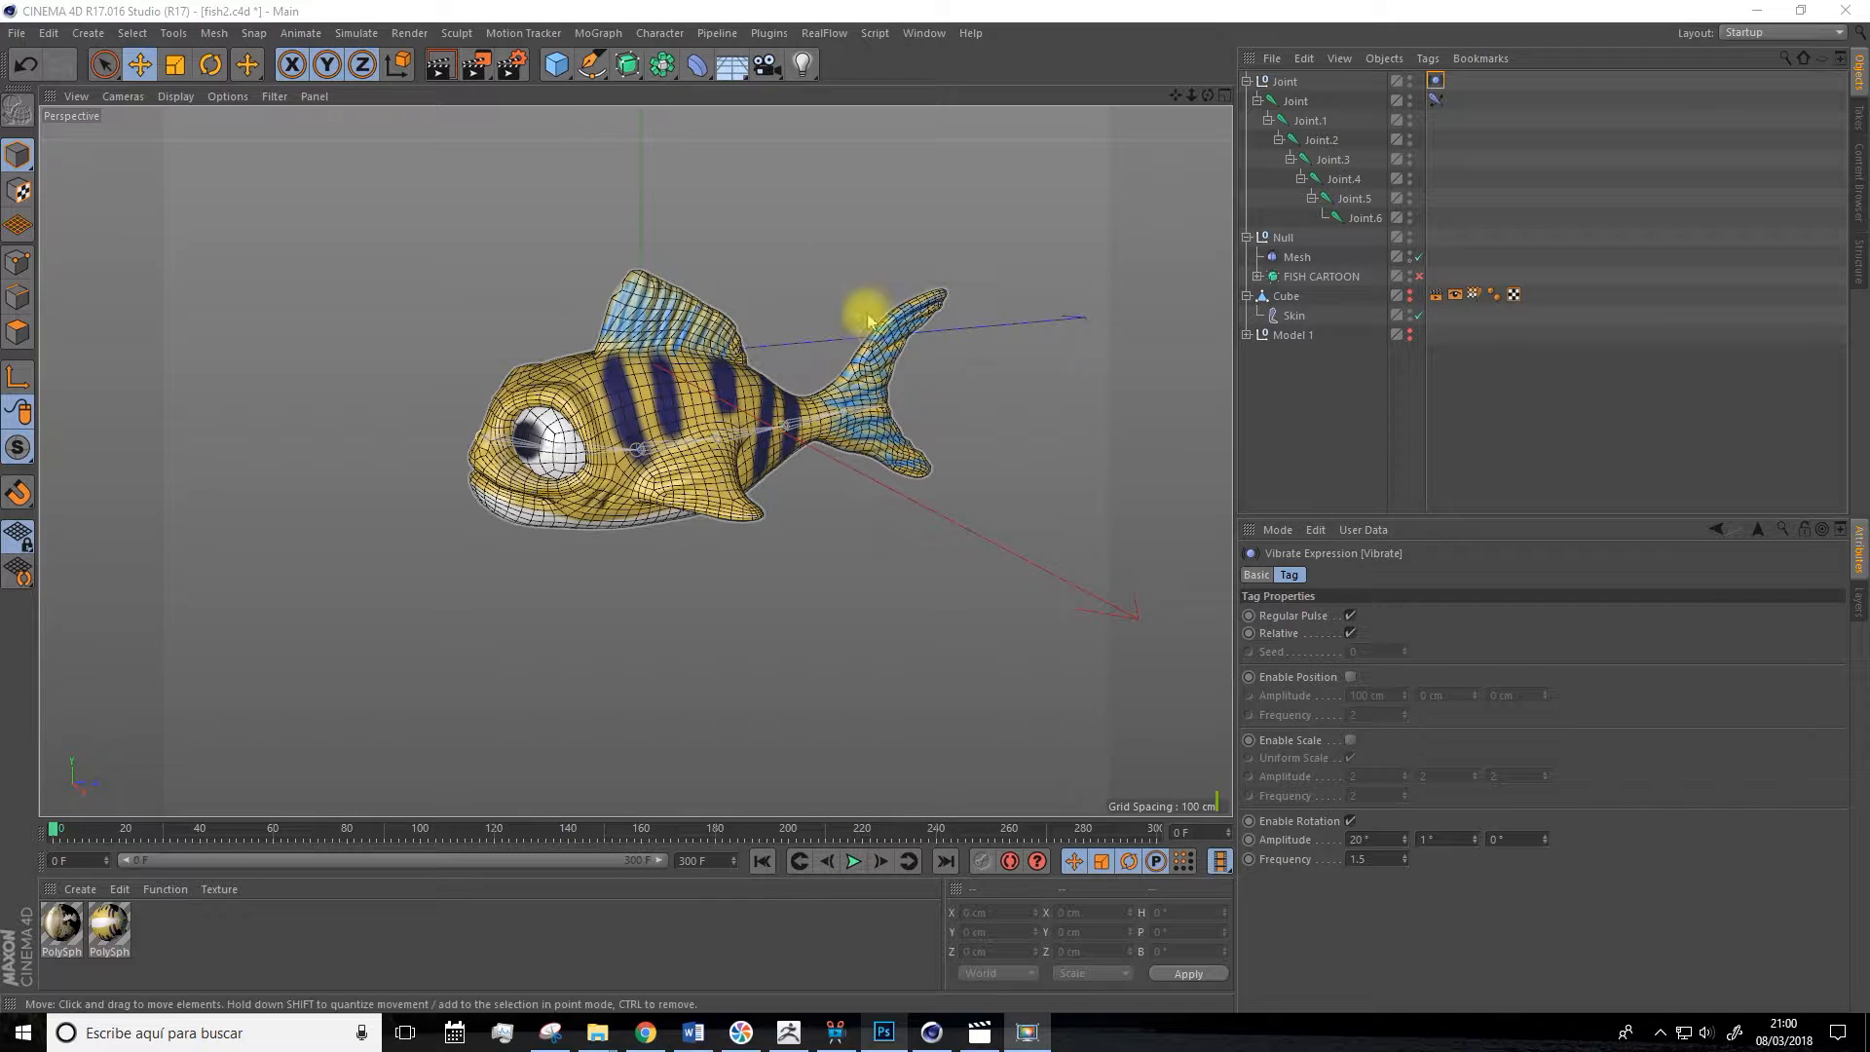
Start a Bezier spline with the Pen tool in the top view, placing three points that weave past the fish.
click(1224, 94)
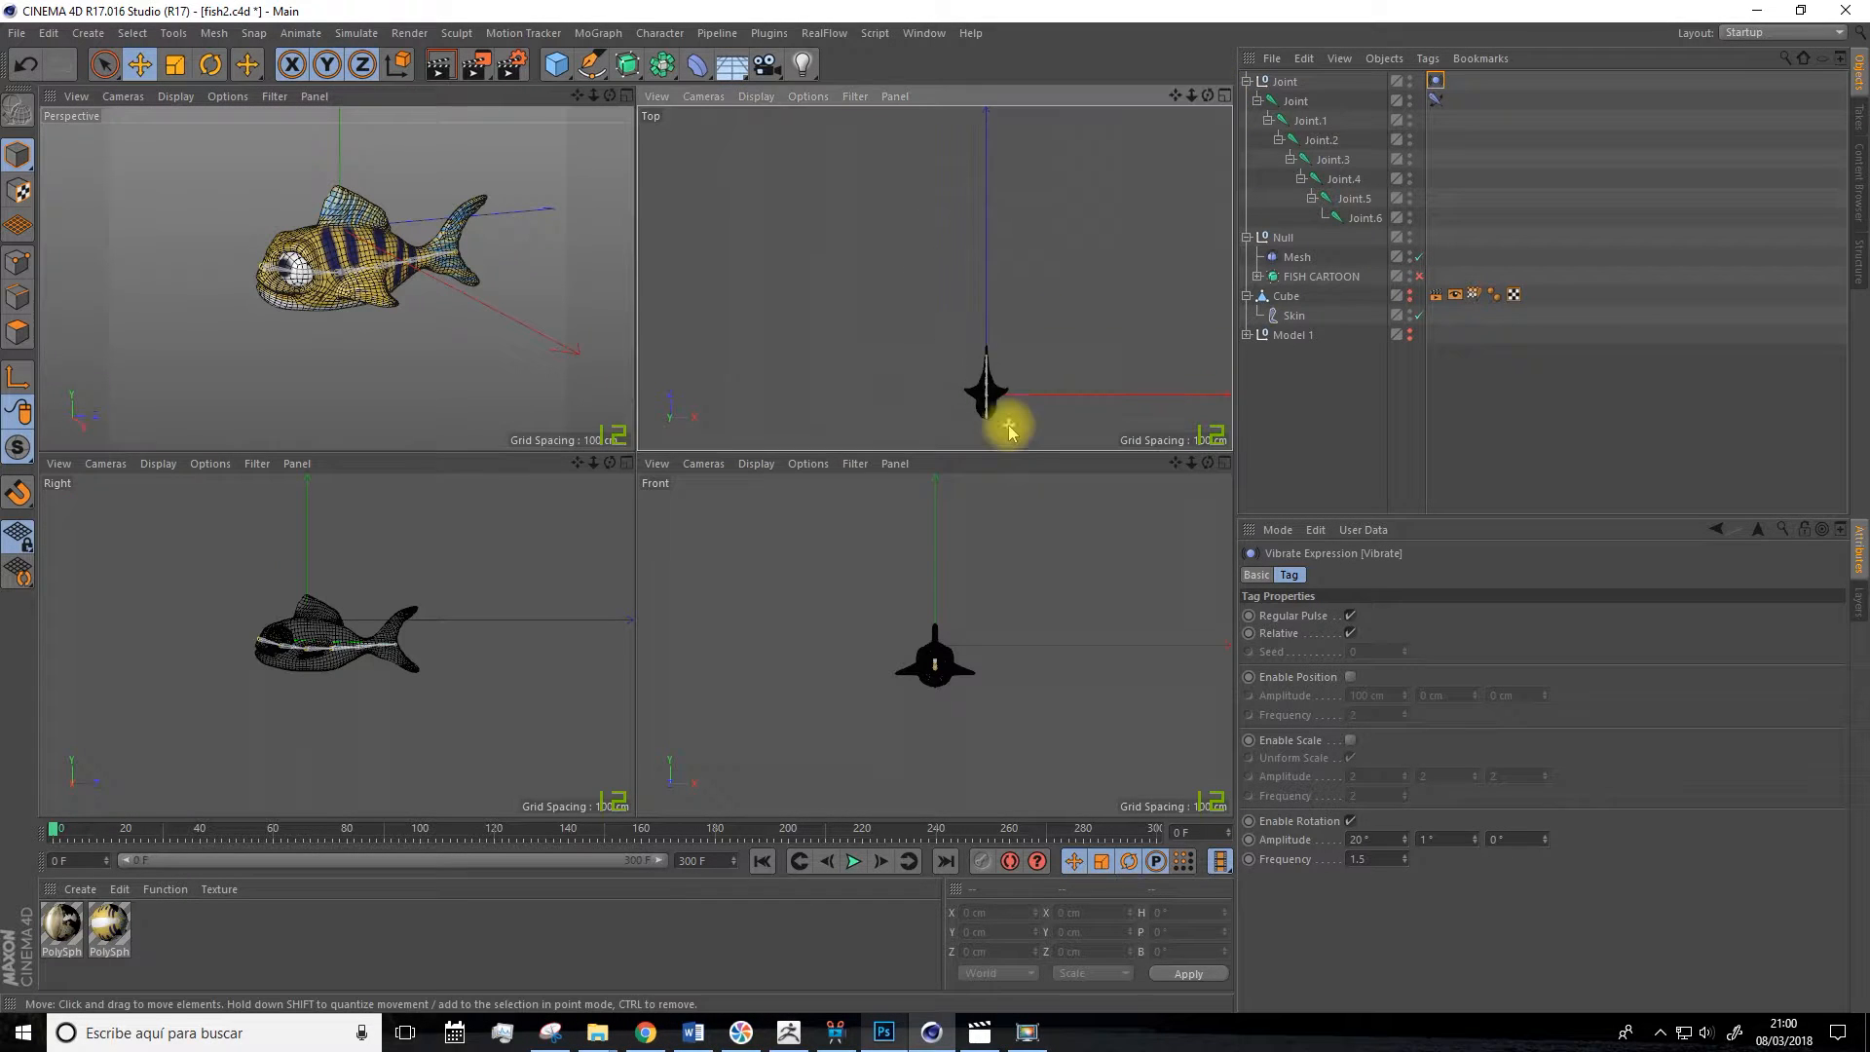
click(1224, 94)
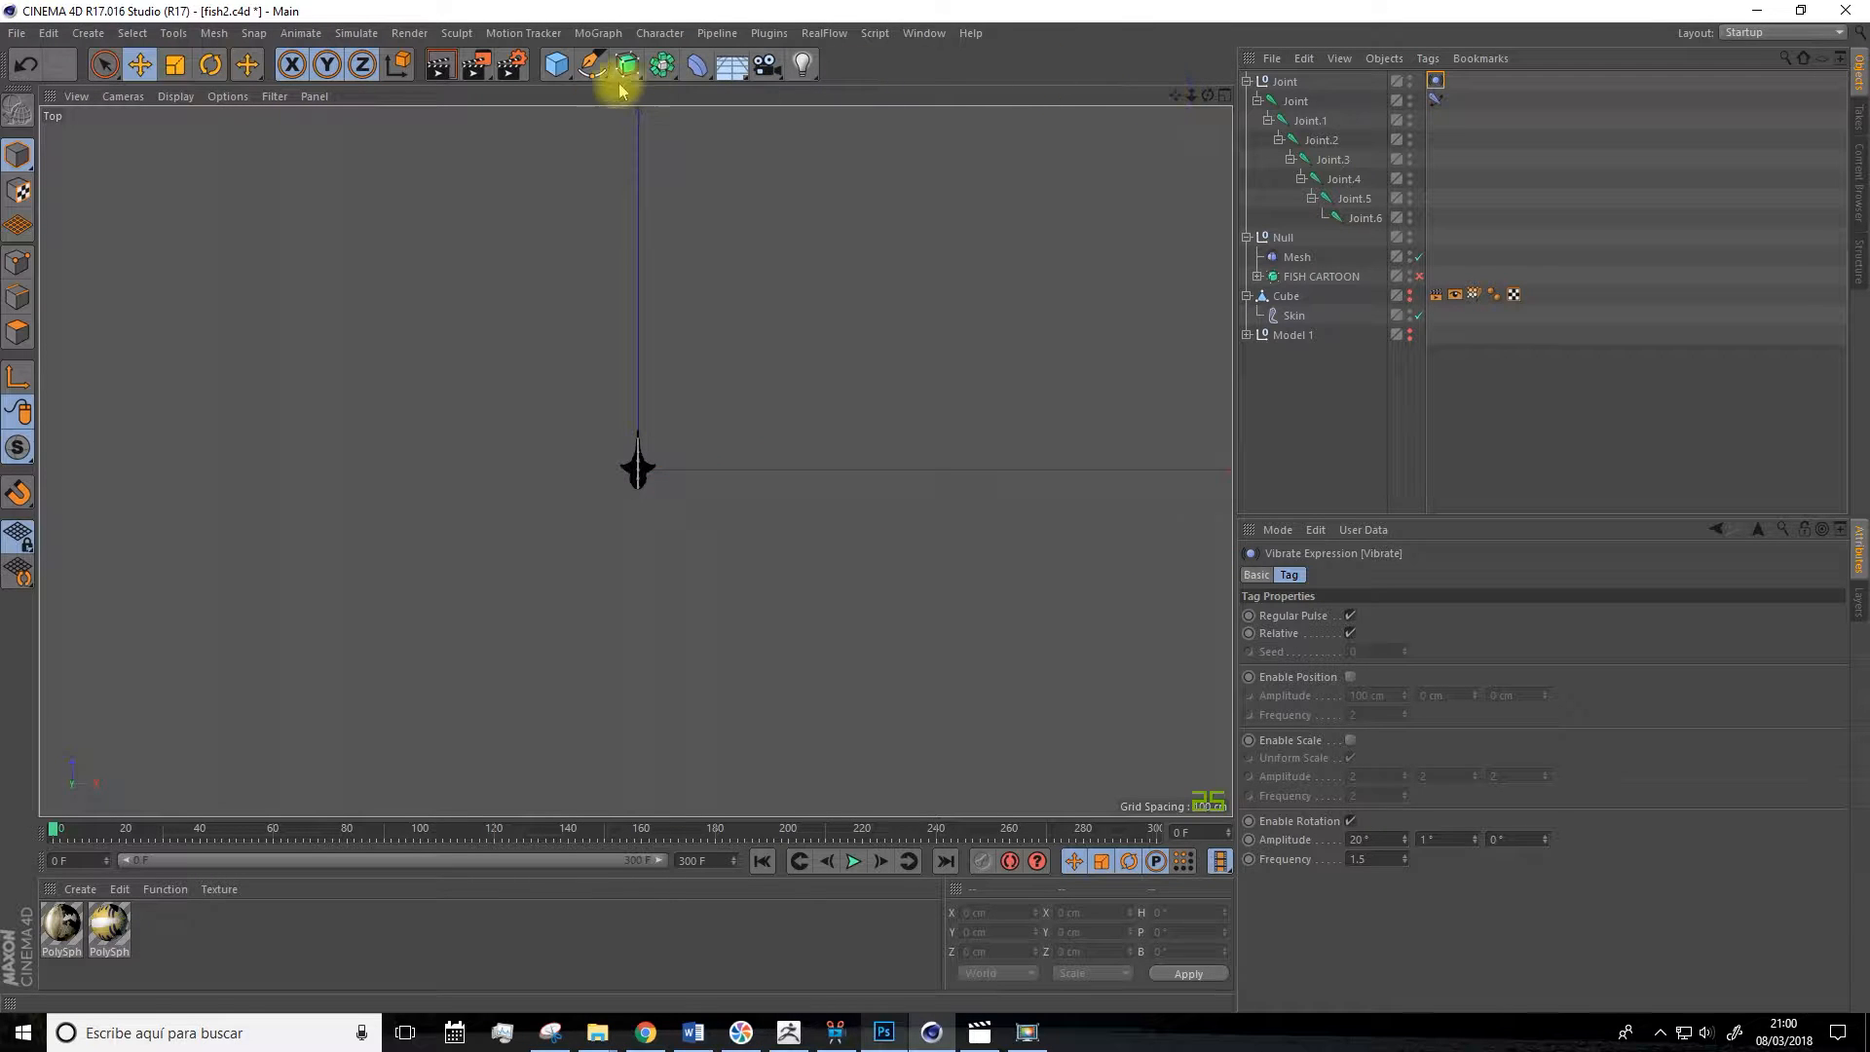
click(591, 65)
click(641, 91)
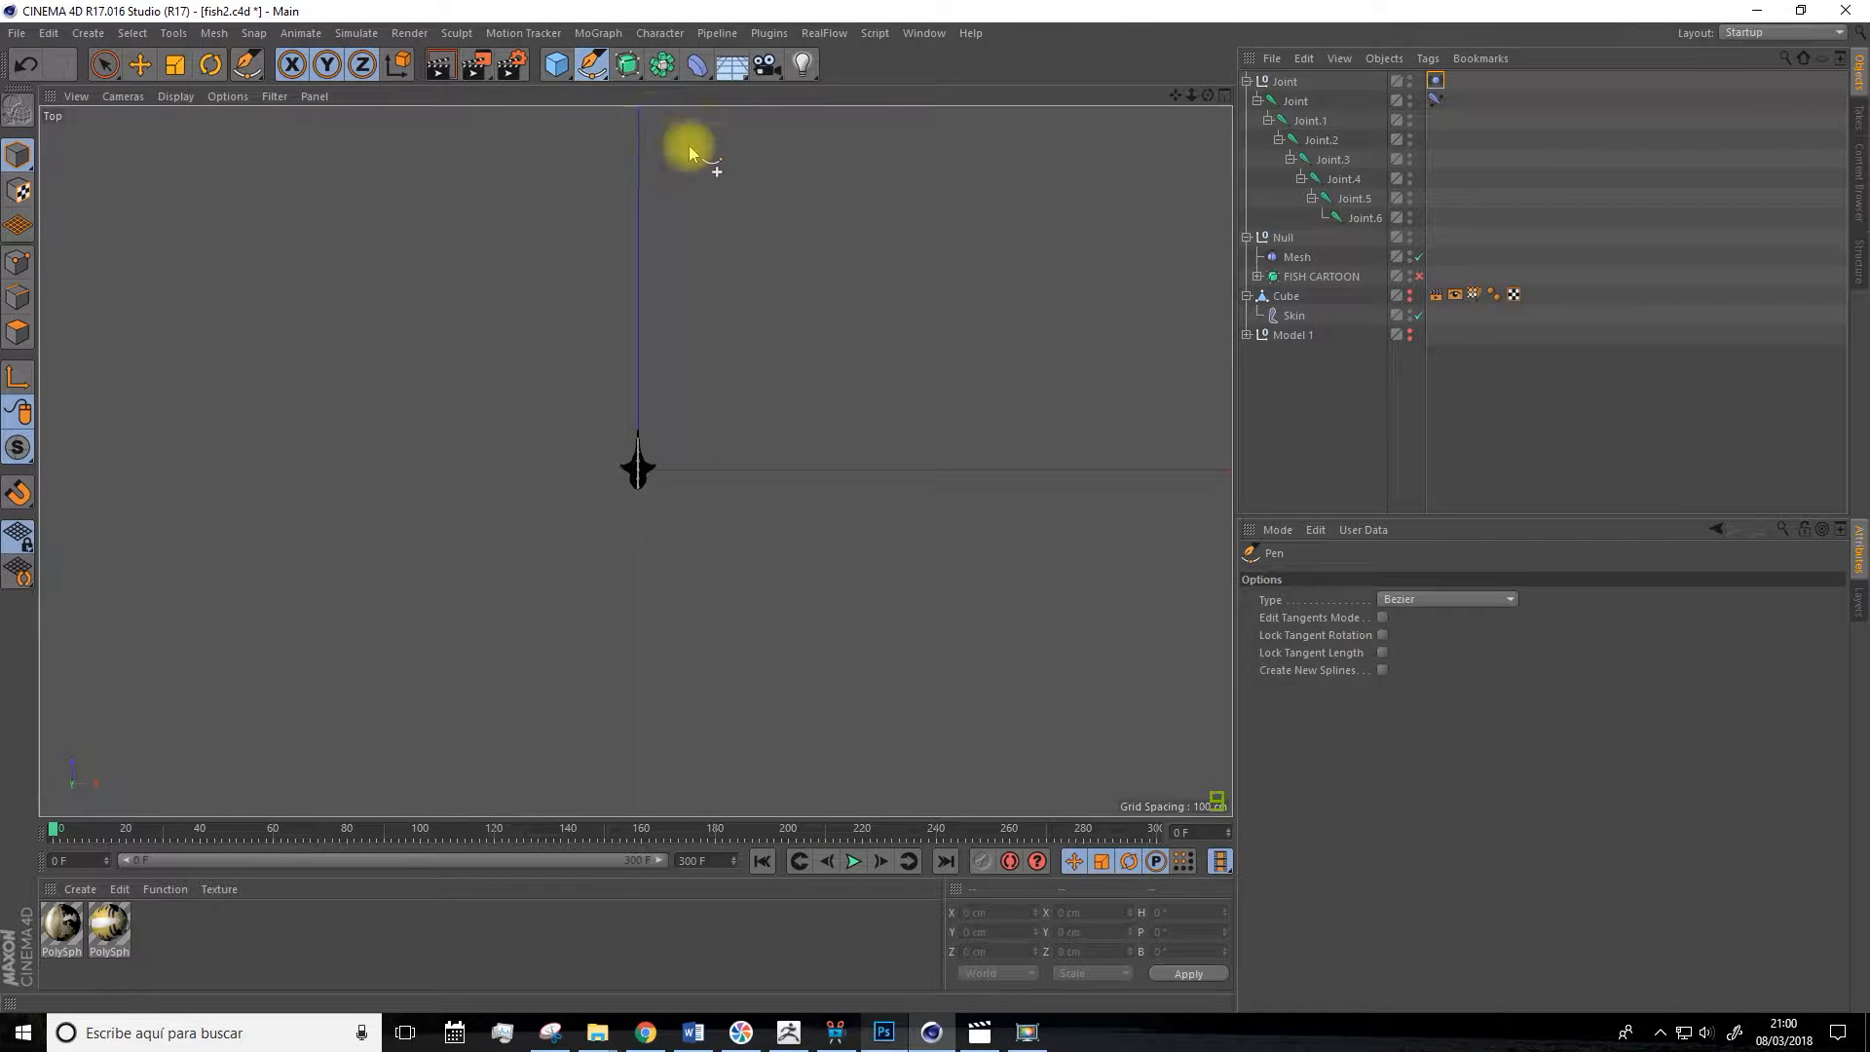
click(723, 138)
drag(567, 241, 540, 328)
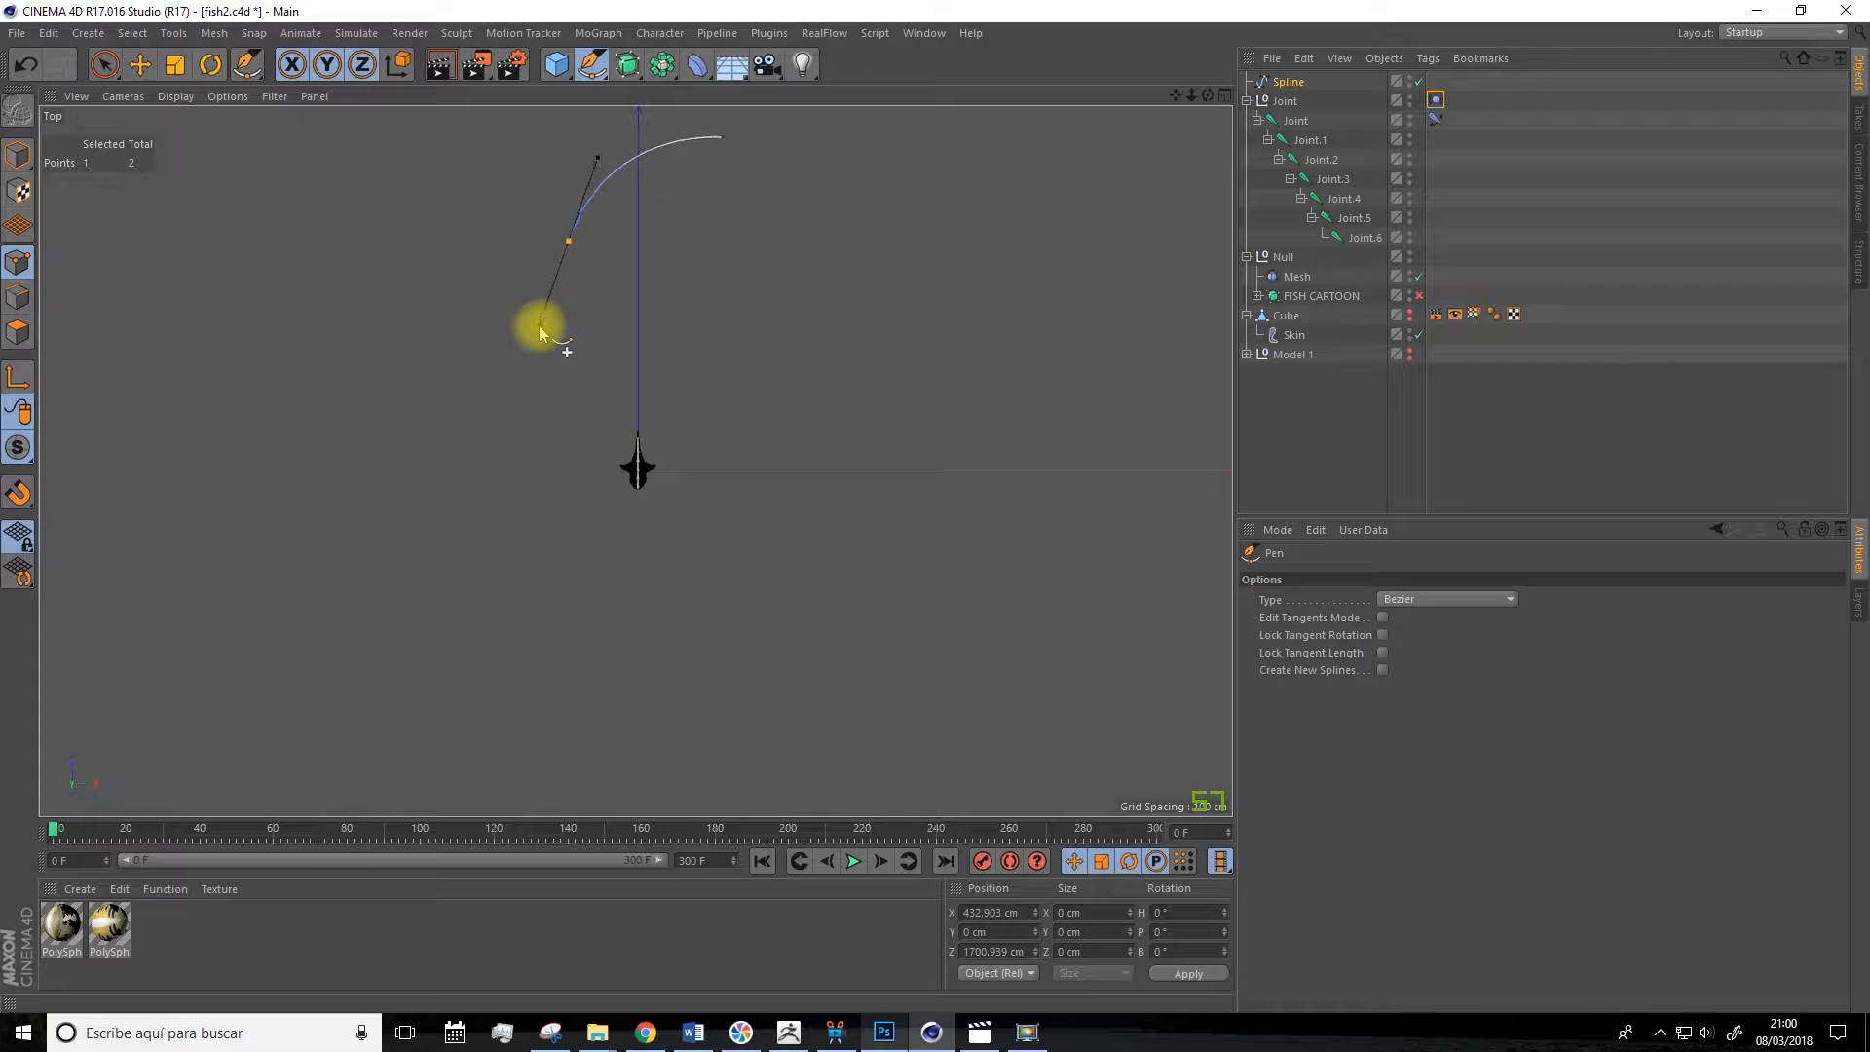
click(707, 527)
key(ctrl+z)
drag(732, 533, 748, 610)
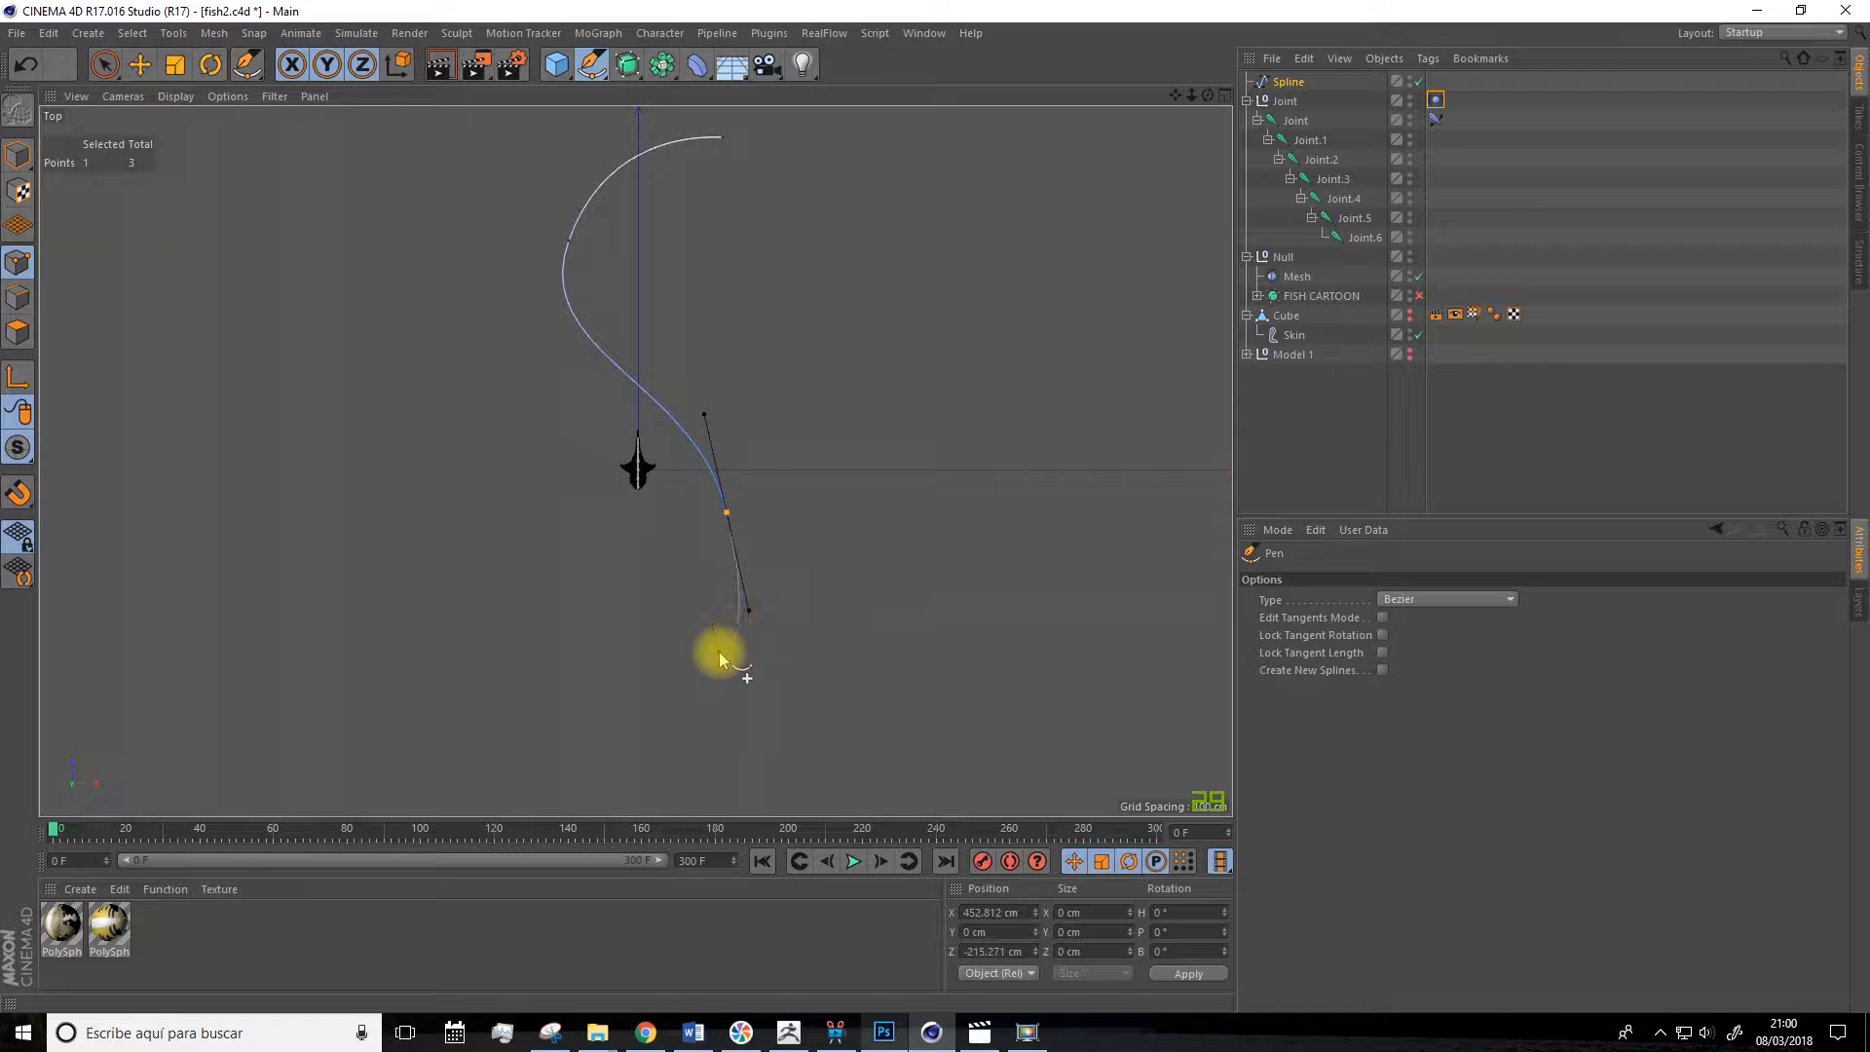
Extend the spline ahead of the fish with a smooth bend point and an end point, finishing the S-shaped path.
click(613, 781)
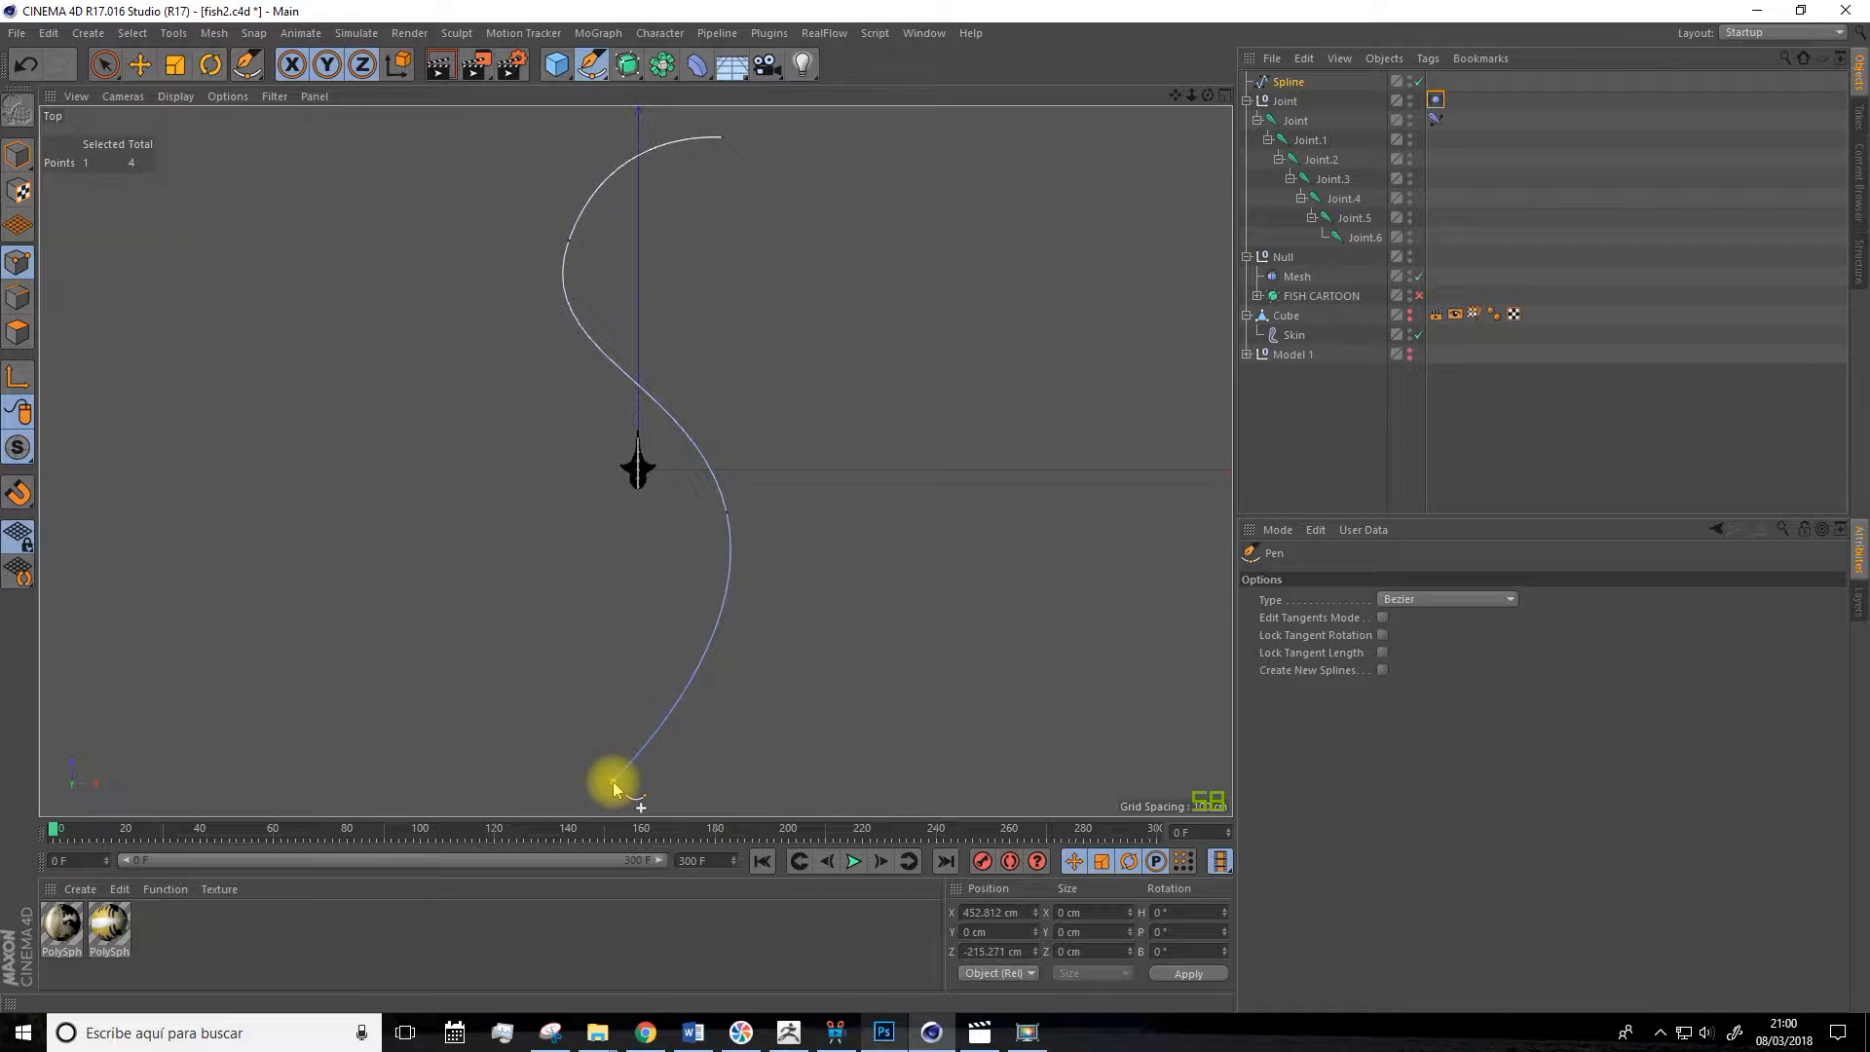
scroll(614, 781, down, 5)
drag(1178, 95, 1189, 0)
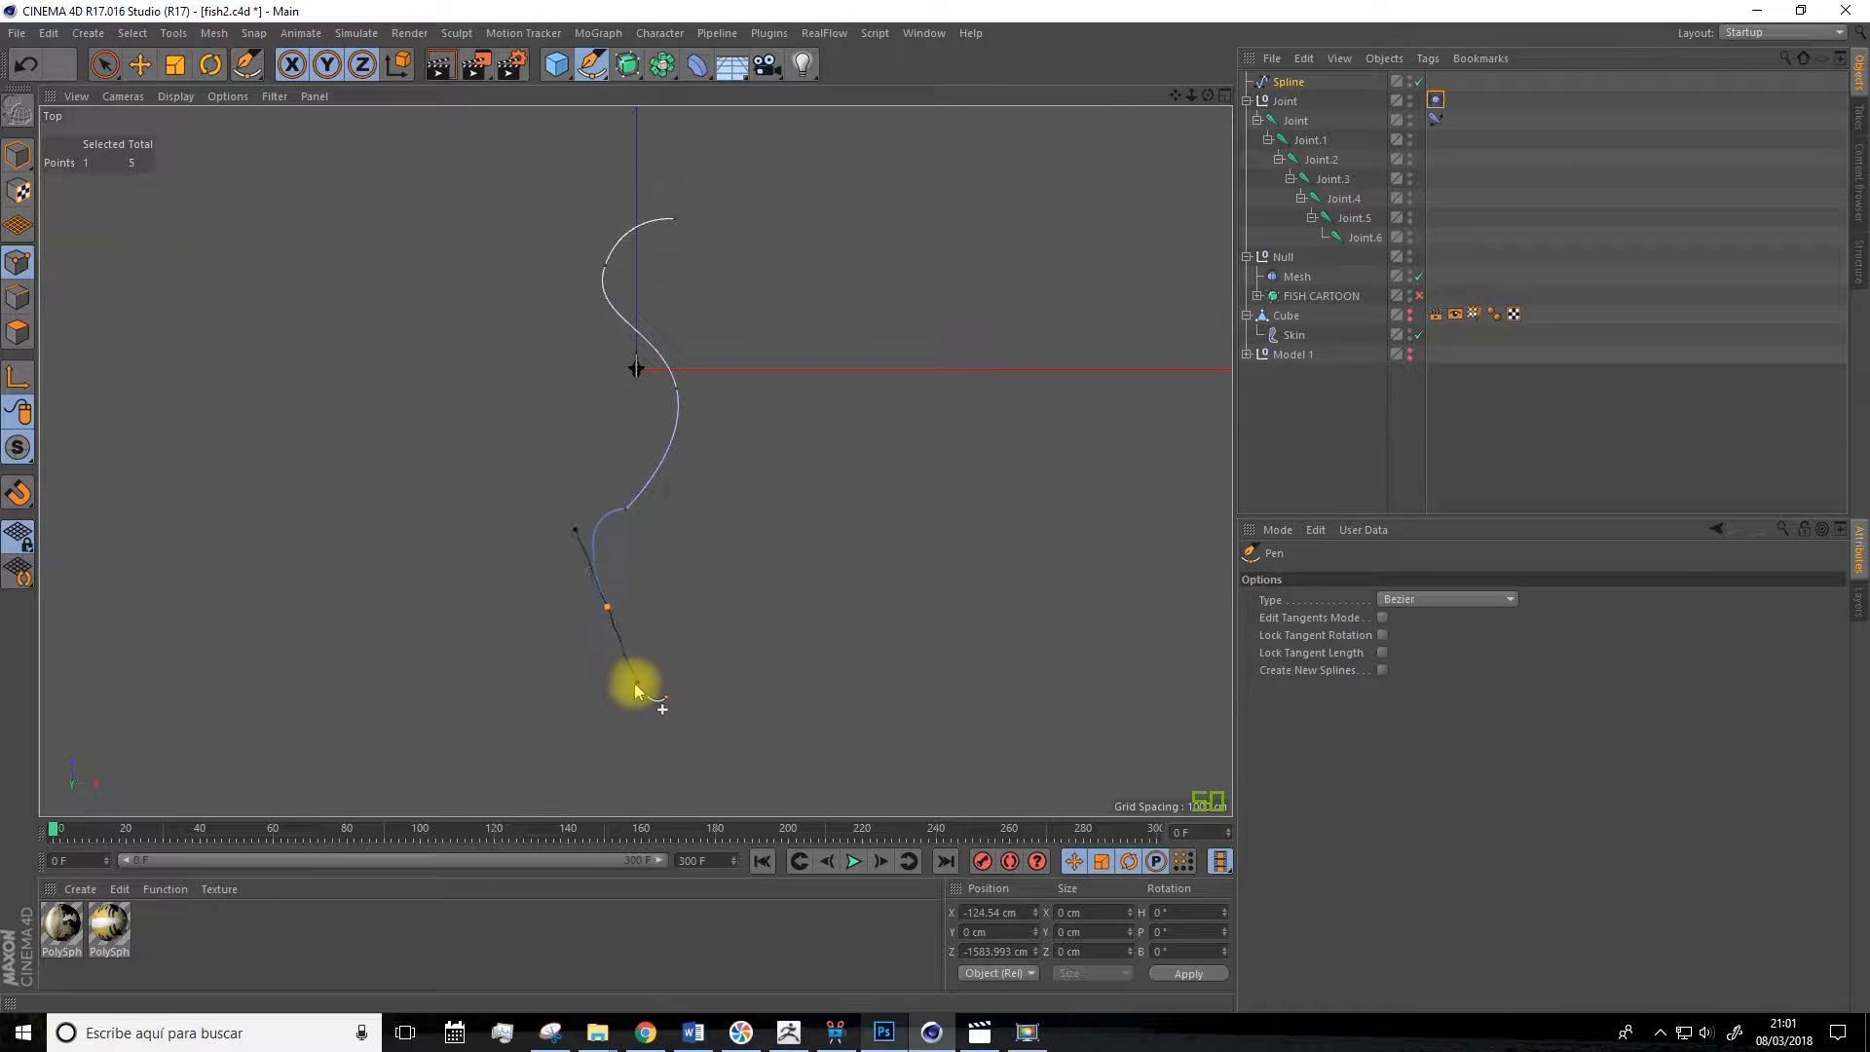
key(ctrl+z)
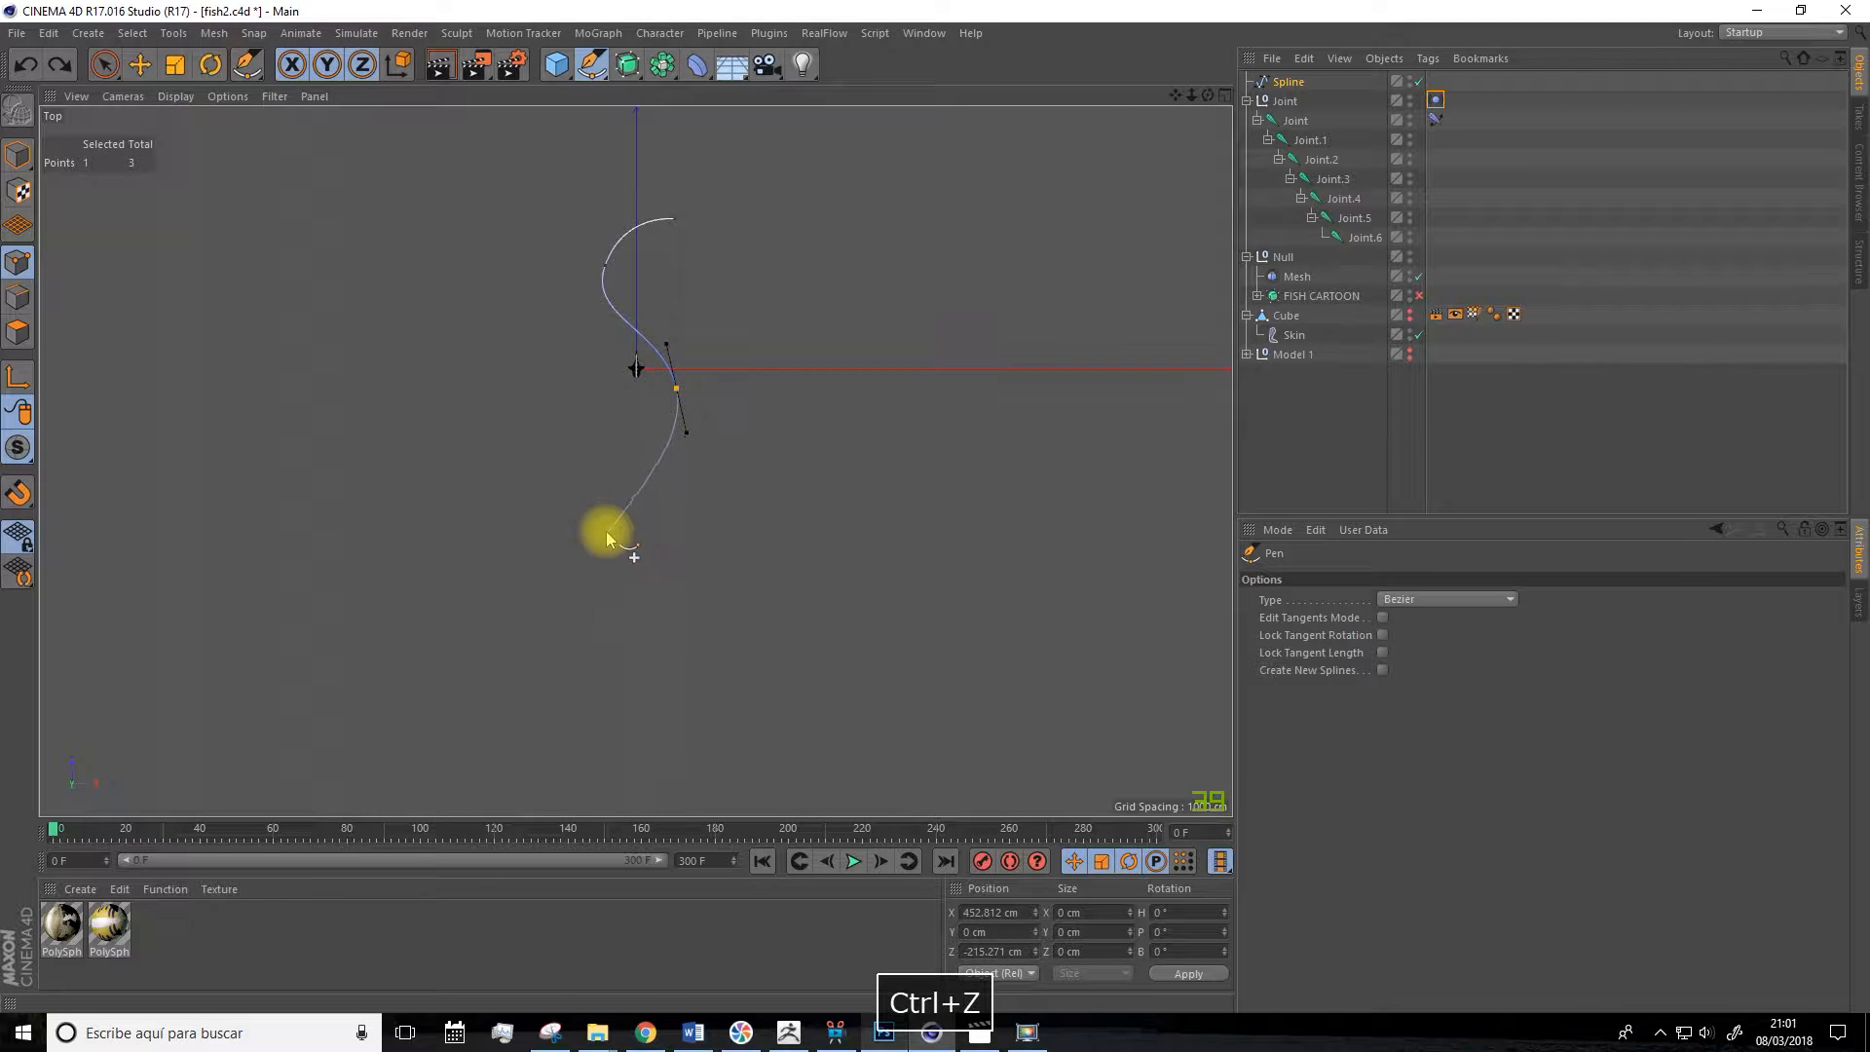
drag(605, 532, 590, 582)
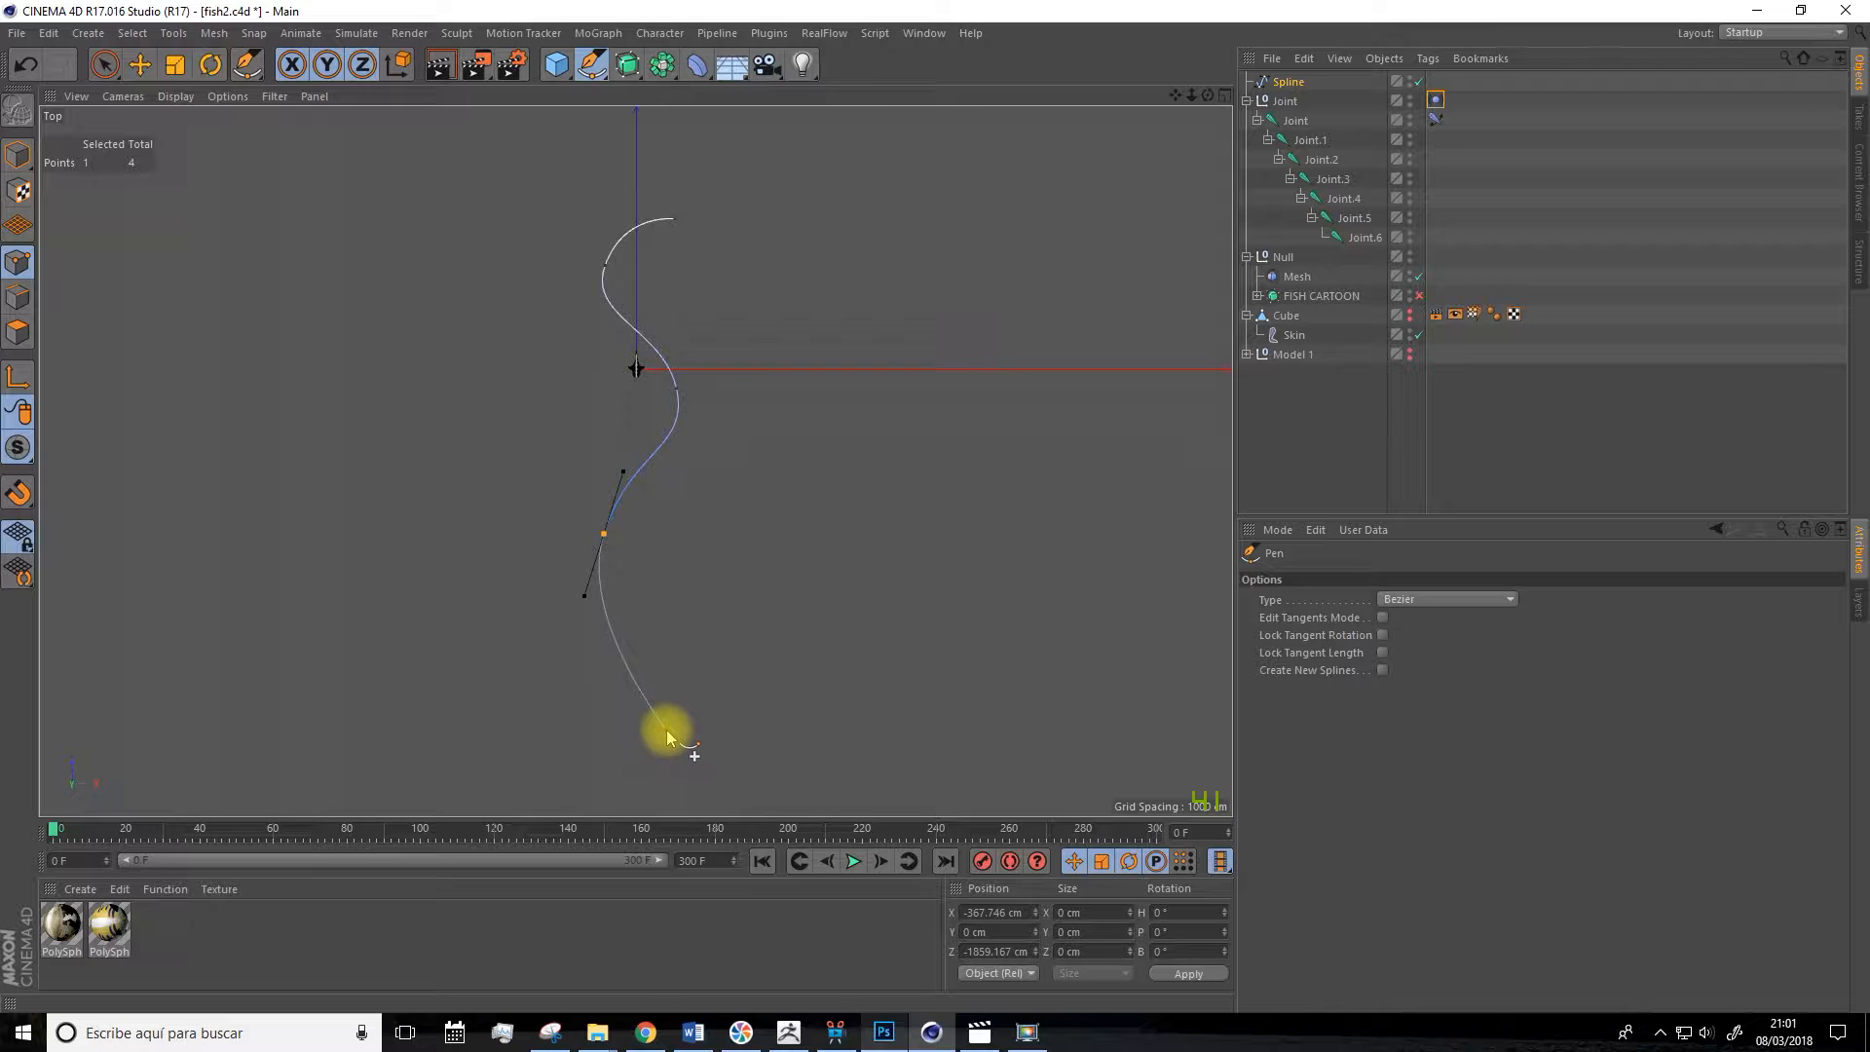
click(658, 710)
key(Escape)
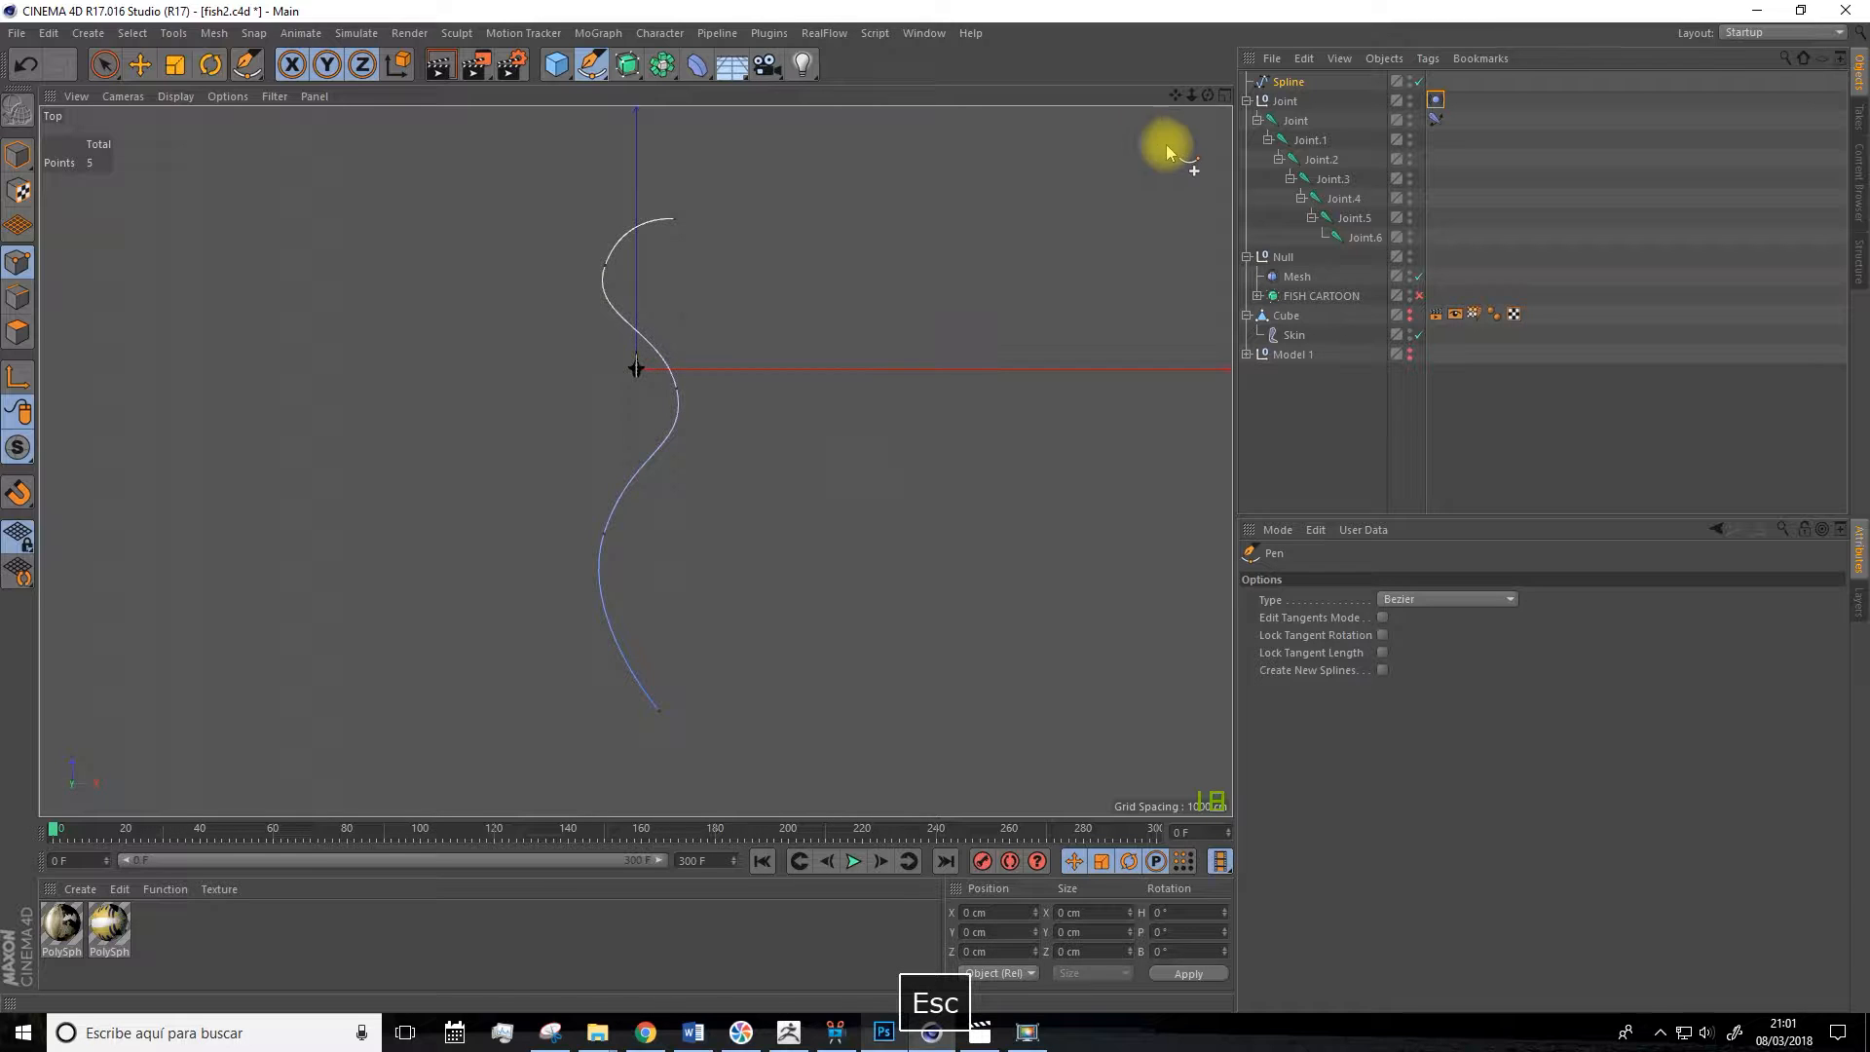
Raise the spline's fourth point to about Y 355 cm and its second point to about Y 287 cm in perspective.
click(1224, 97)
click(627, 95)
scroll(933, 374, down, 6)
scroll(911, 355, down, 5)
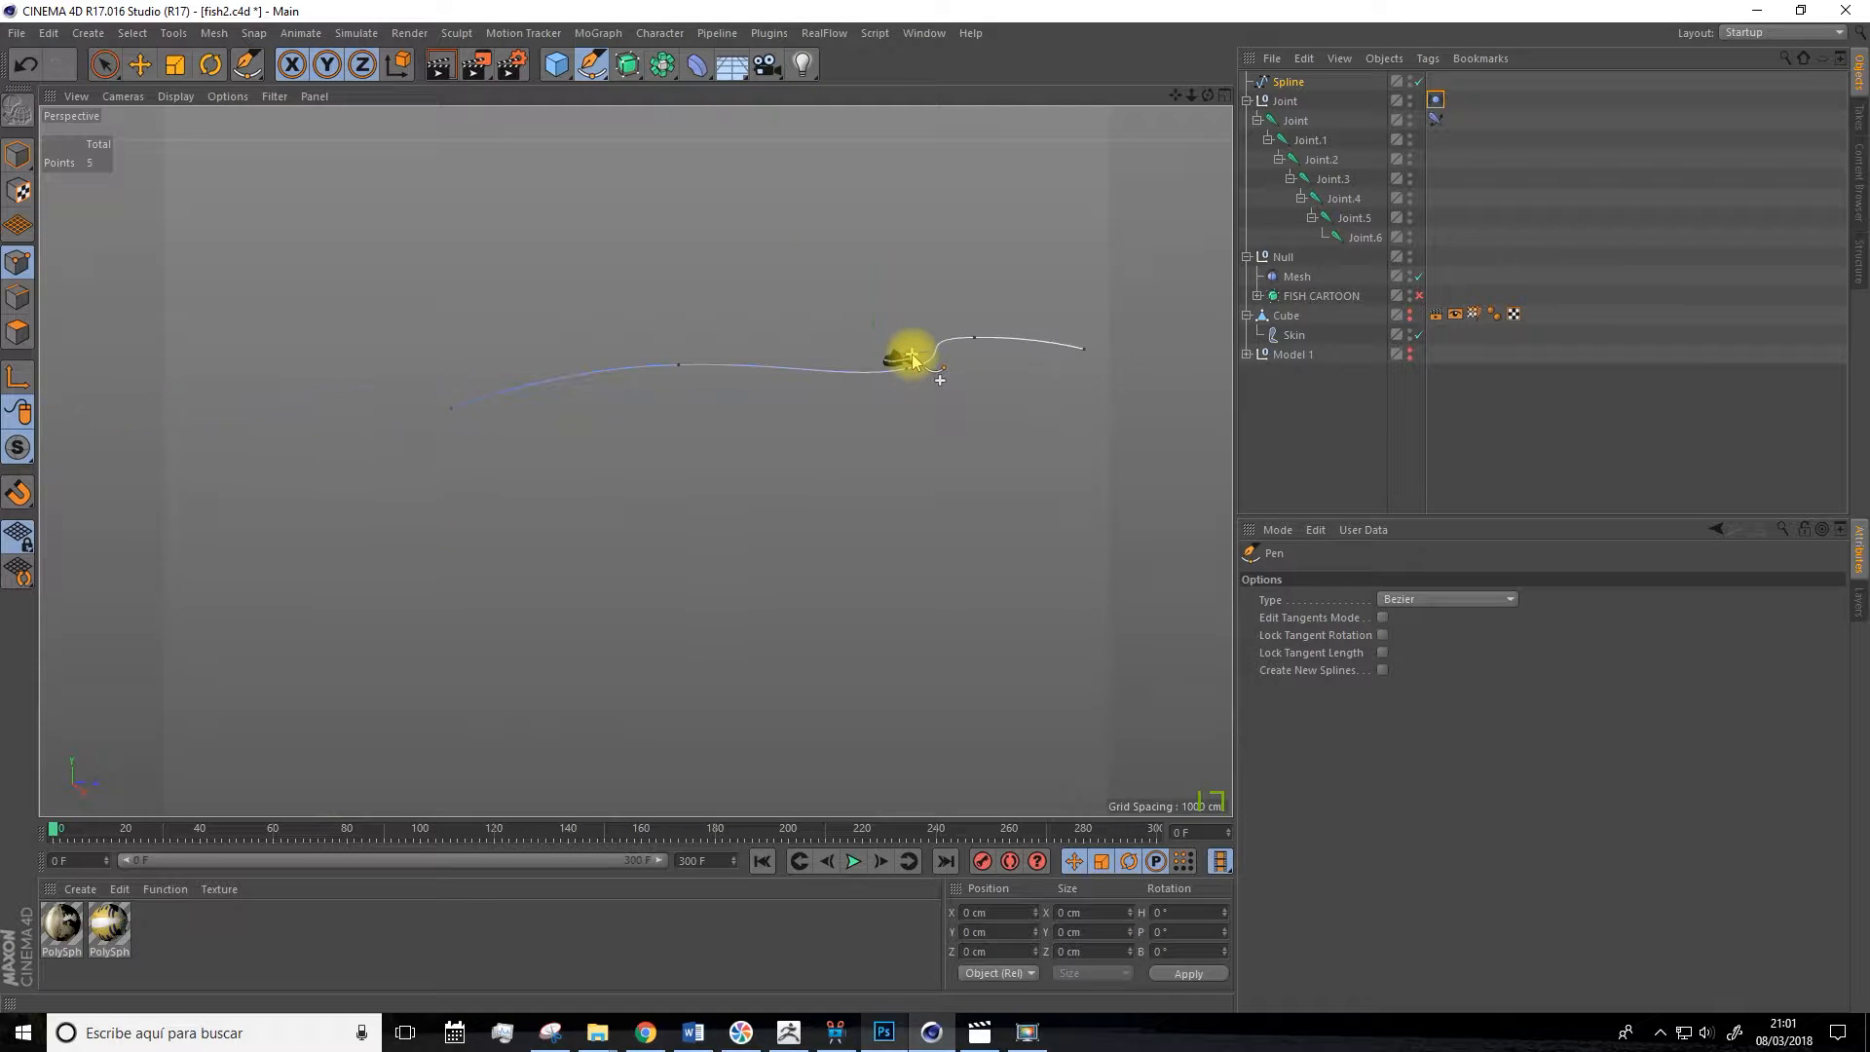
drag(109, 67, 164, 93)
click(638, 384)
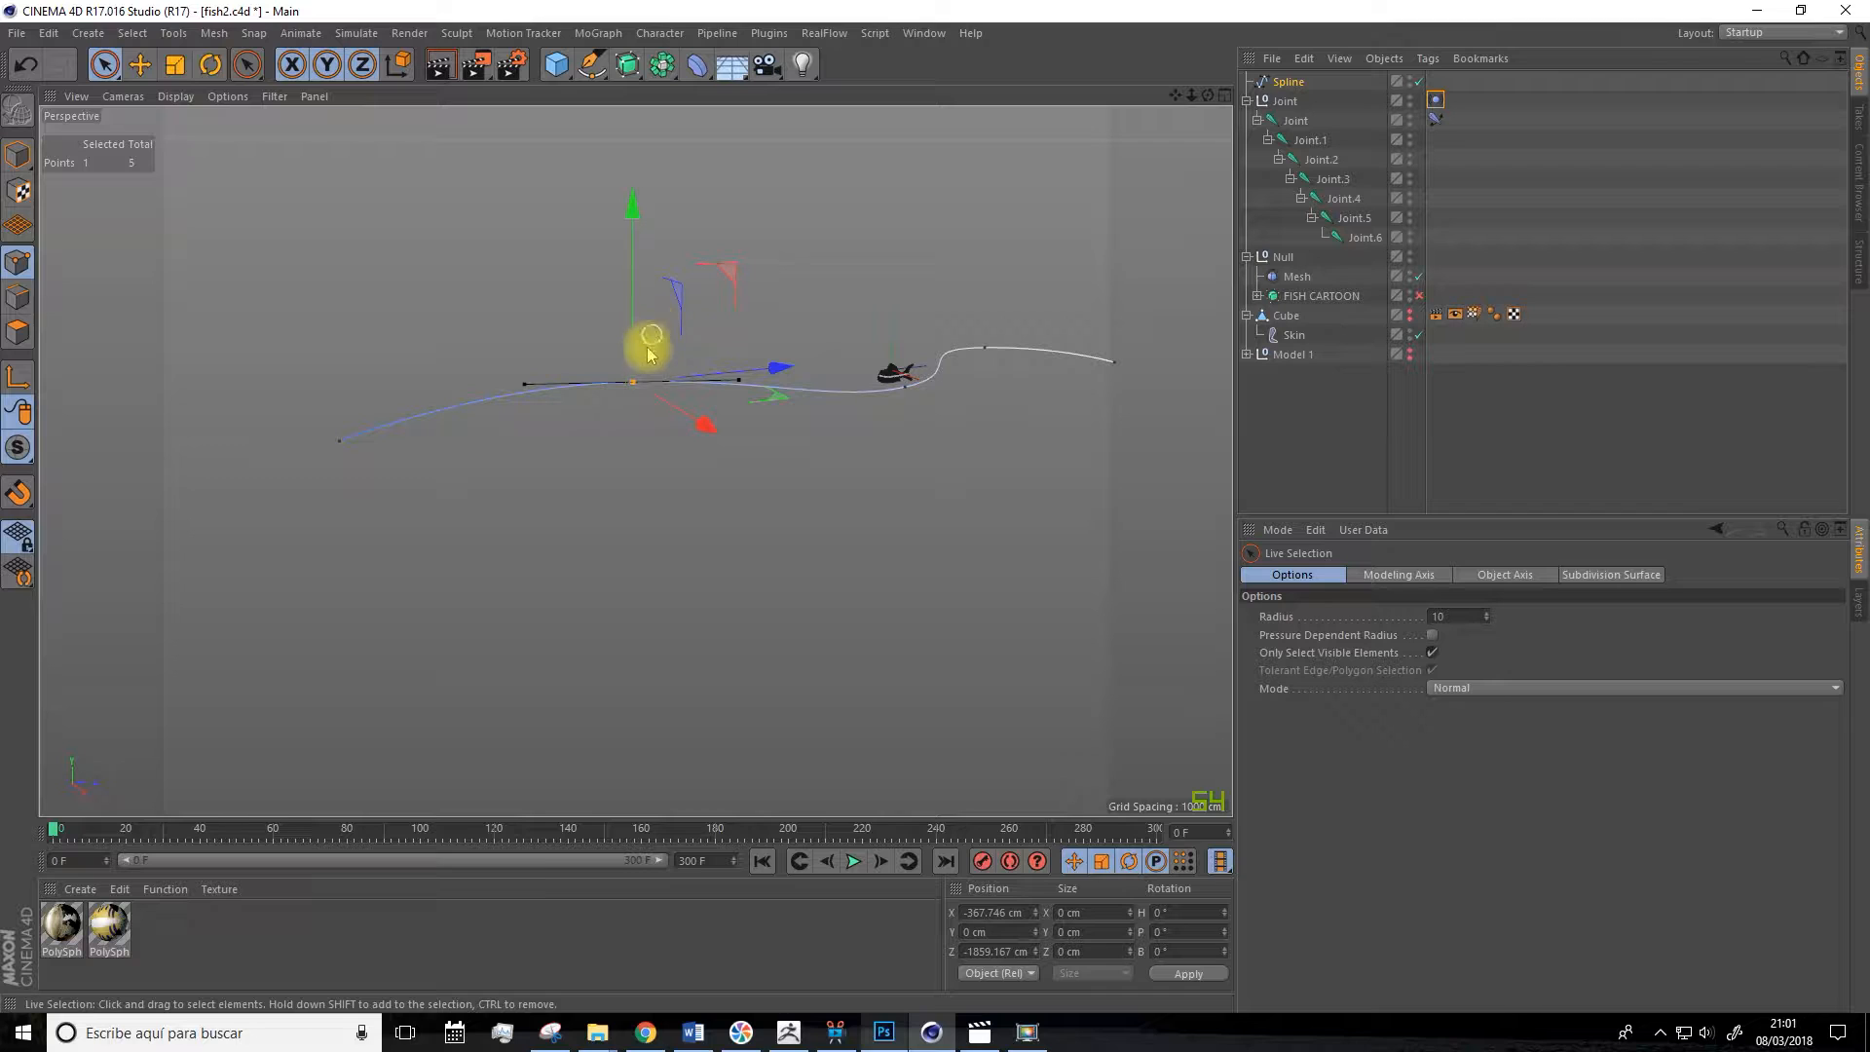
drag(634, 203, 633, 151)
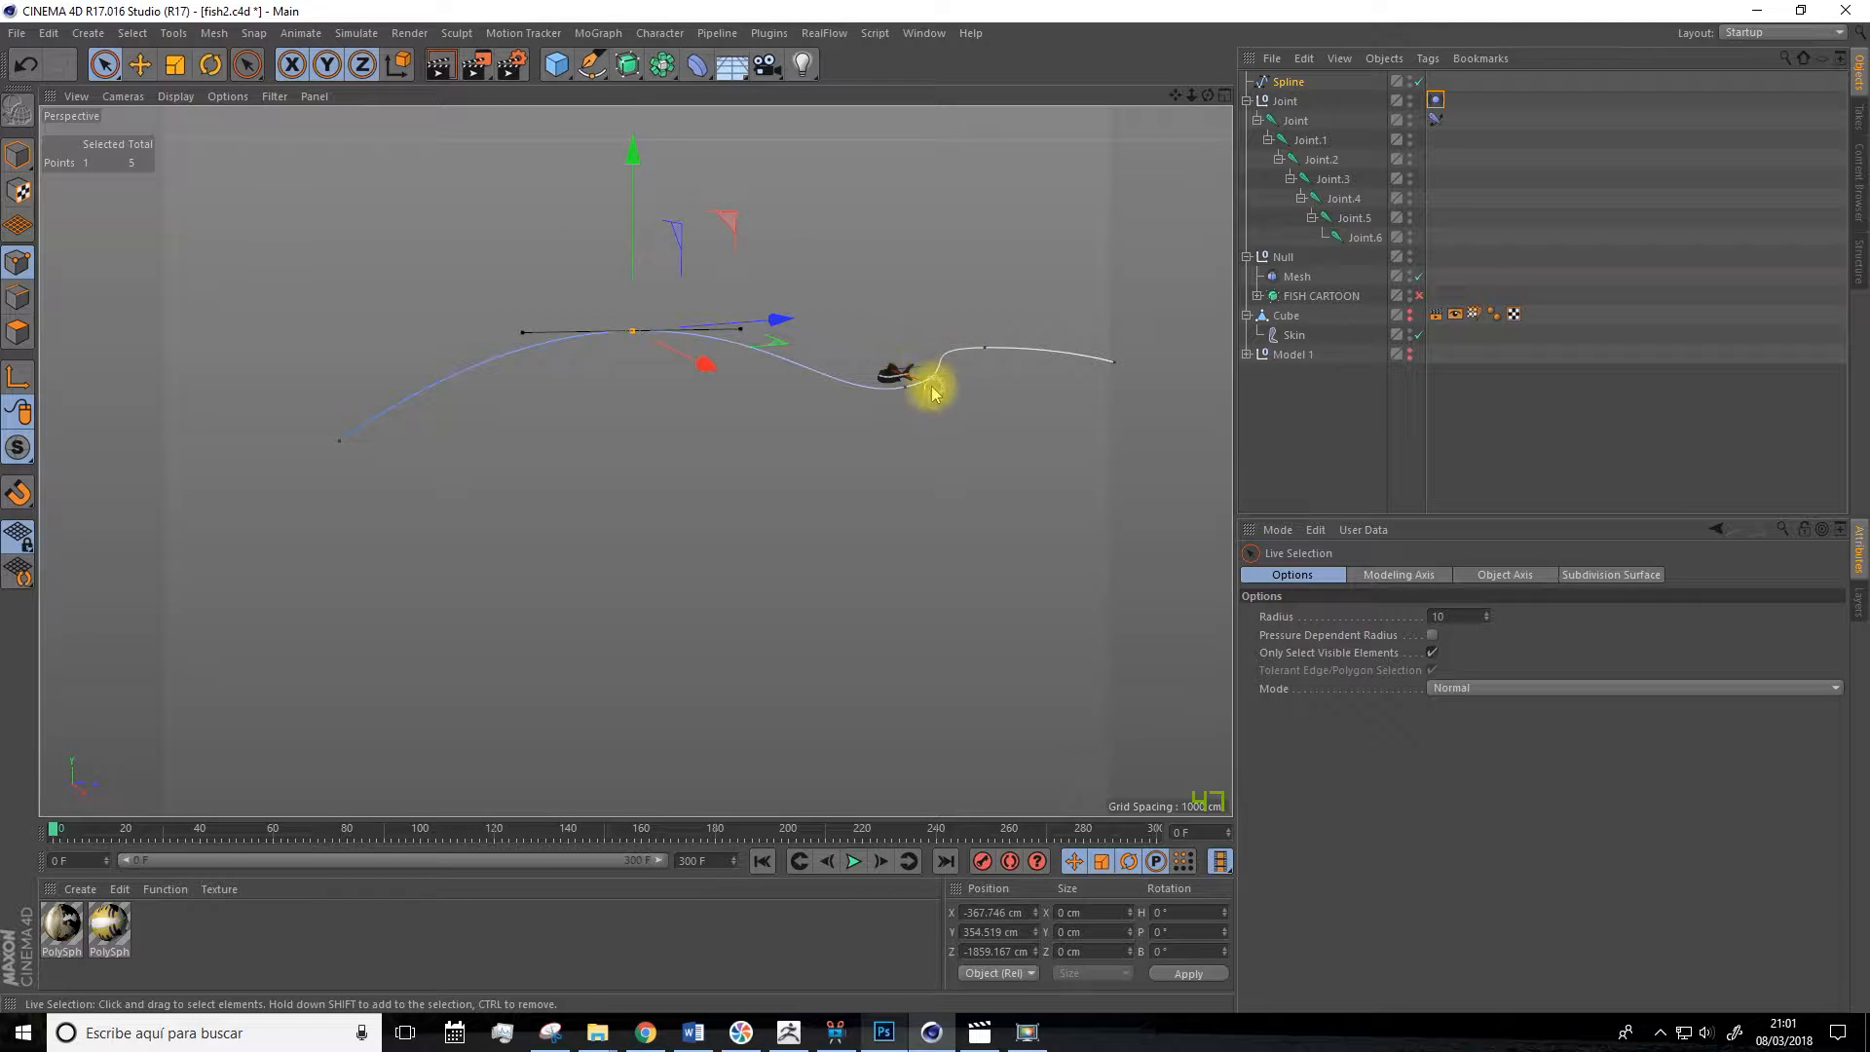
click(982, 357)
drag(1002, 180, 1010, 141)
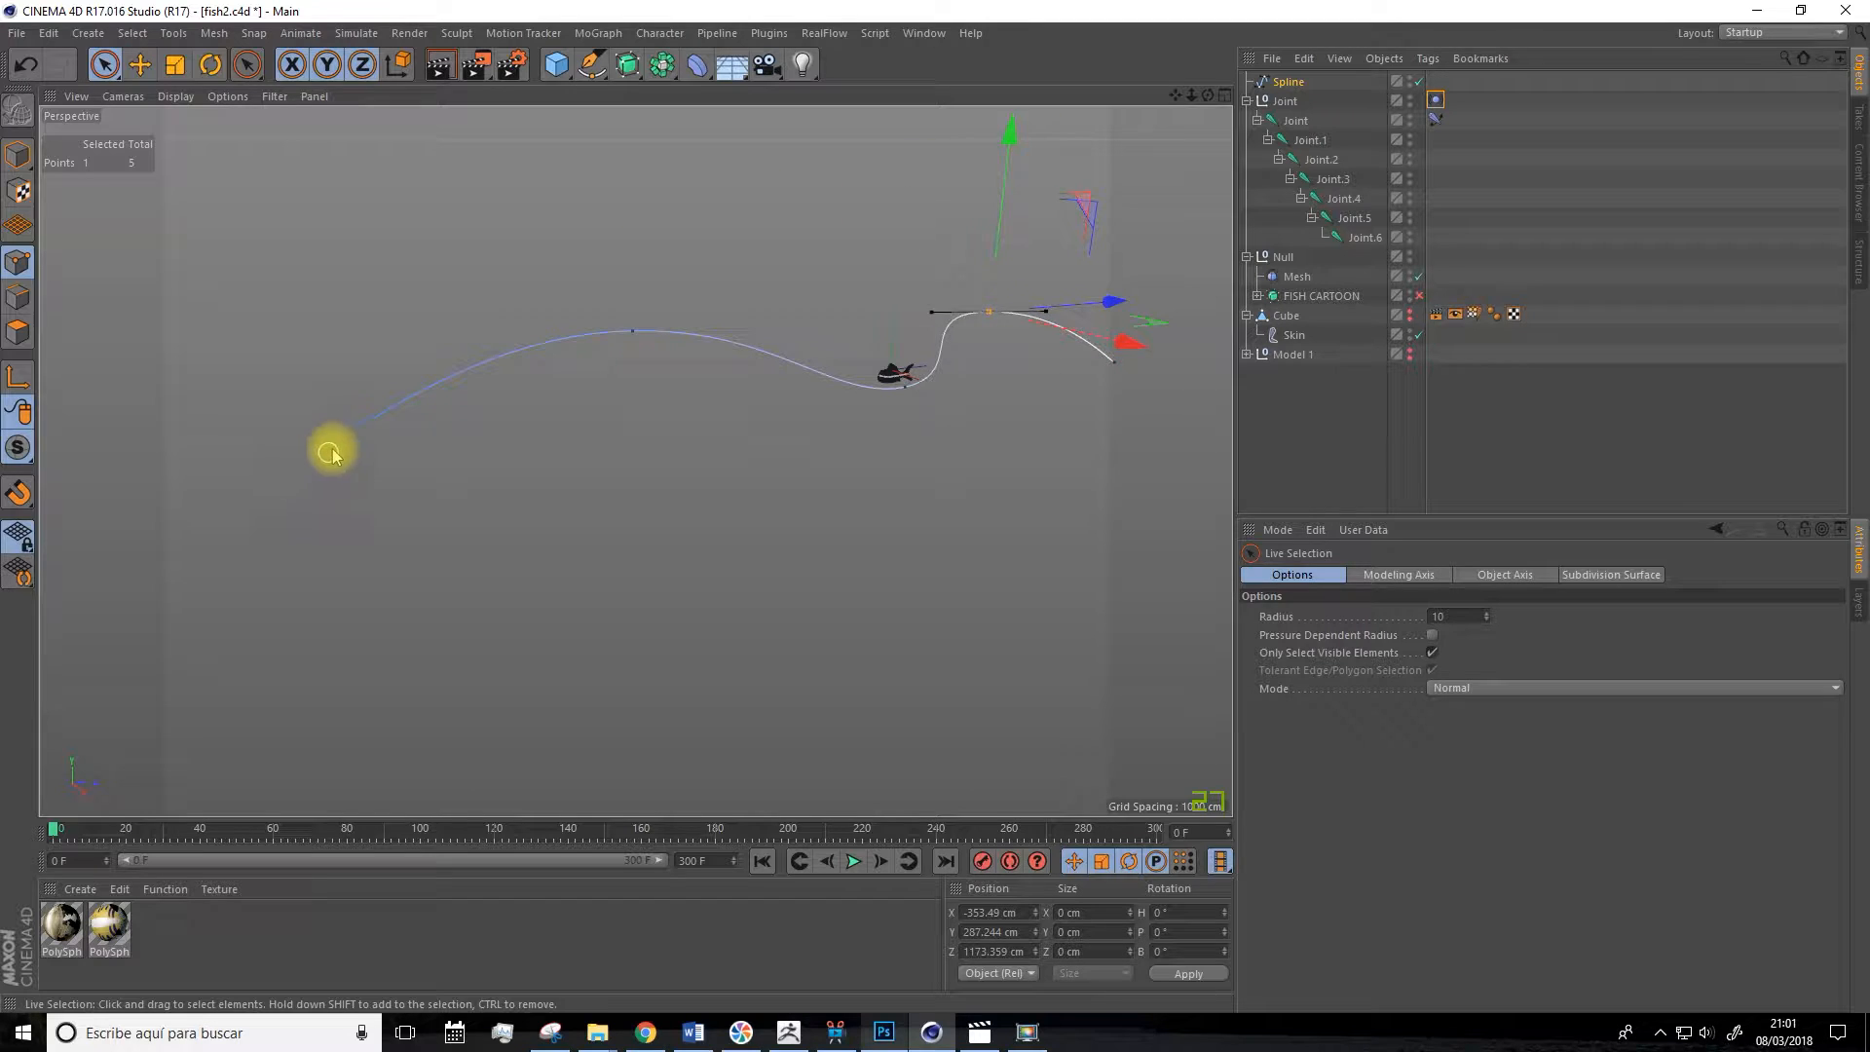
click(1335, 412)
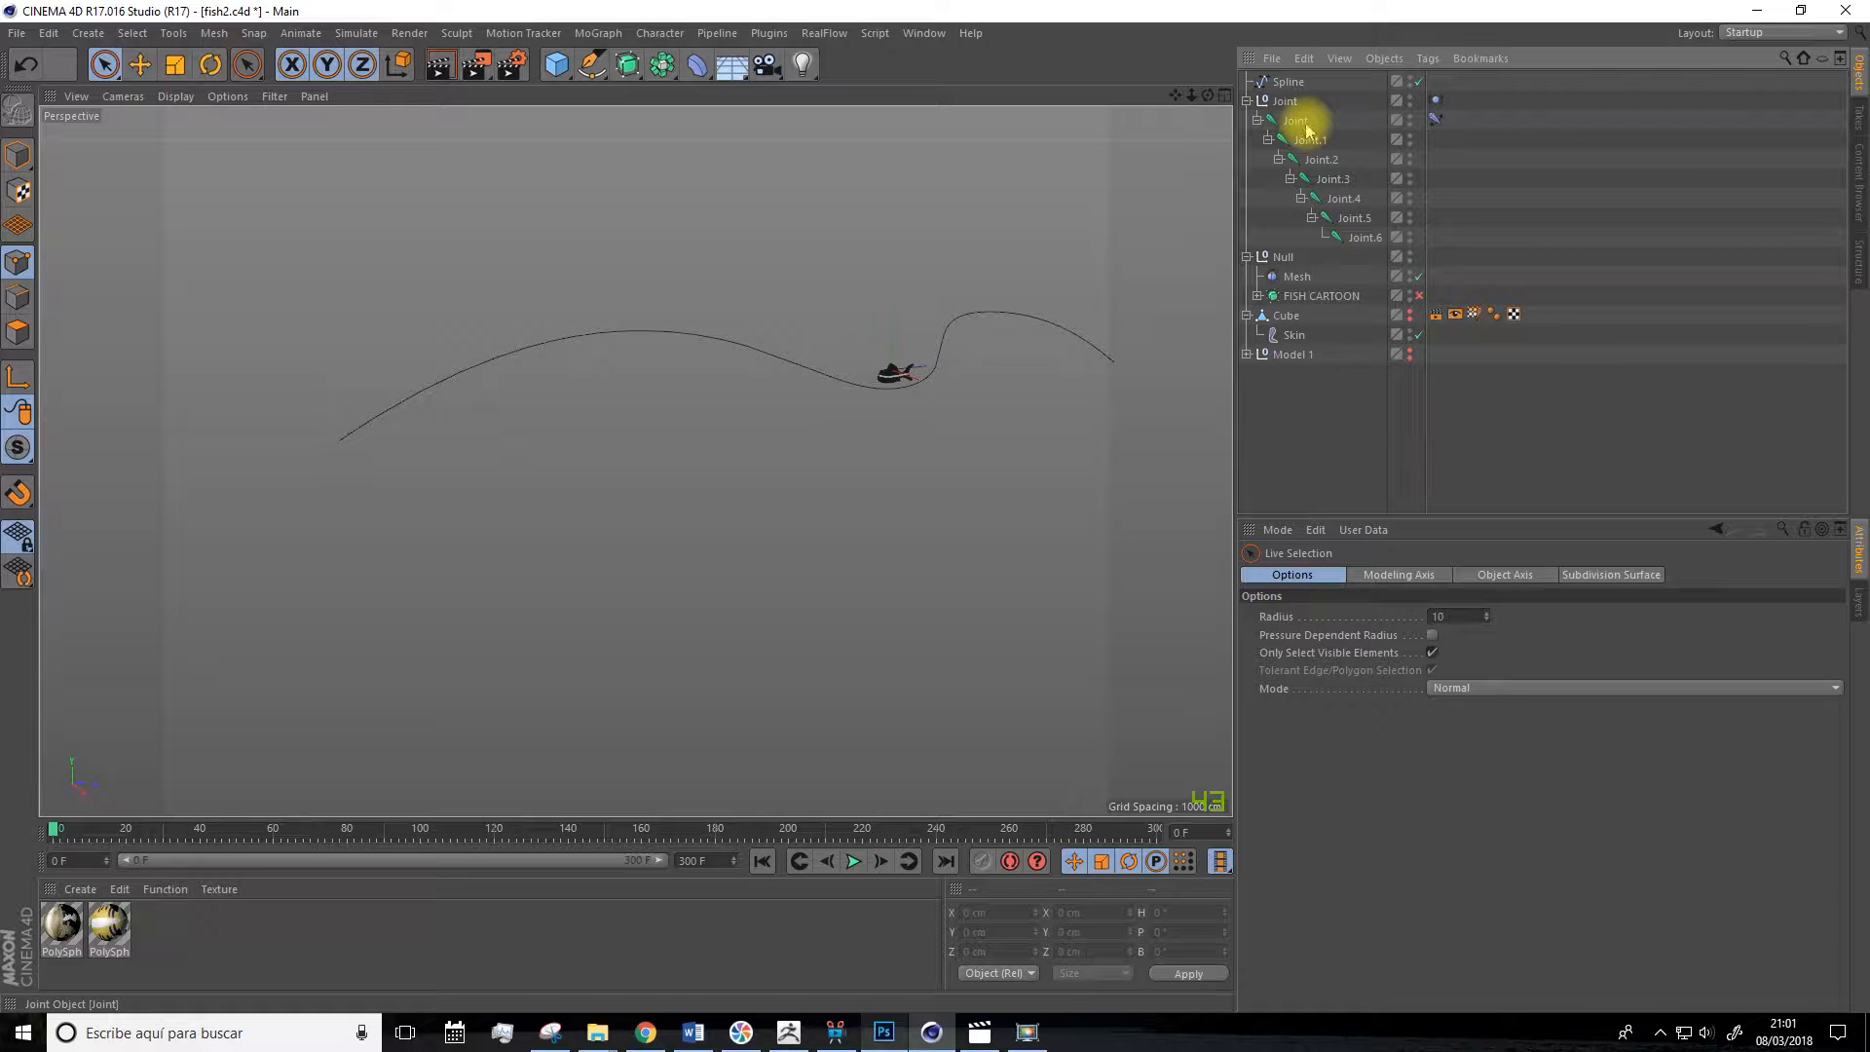
Add an Align to Spline tag to the Joint null and assign Spline as its spline path.
click(1286, 102)
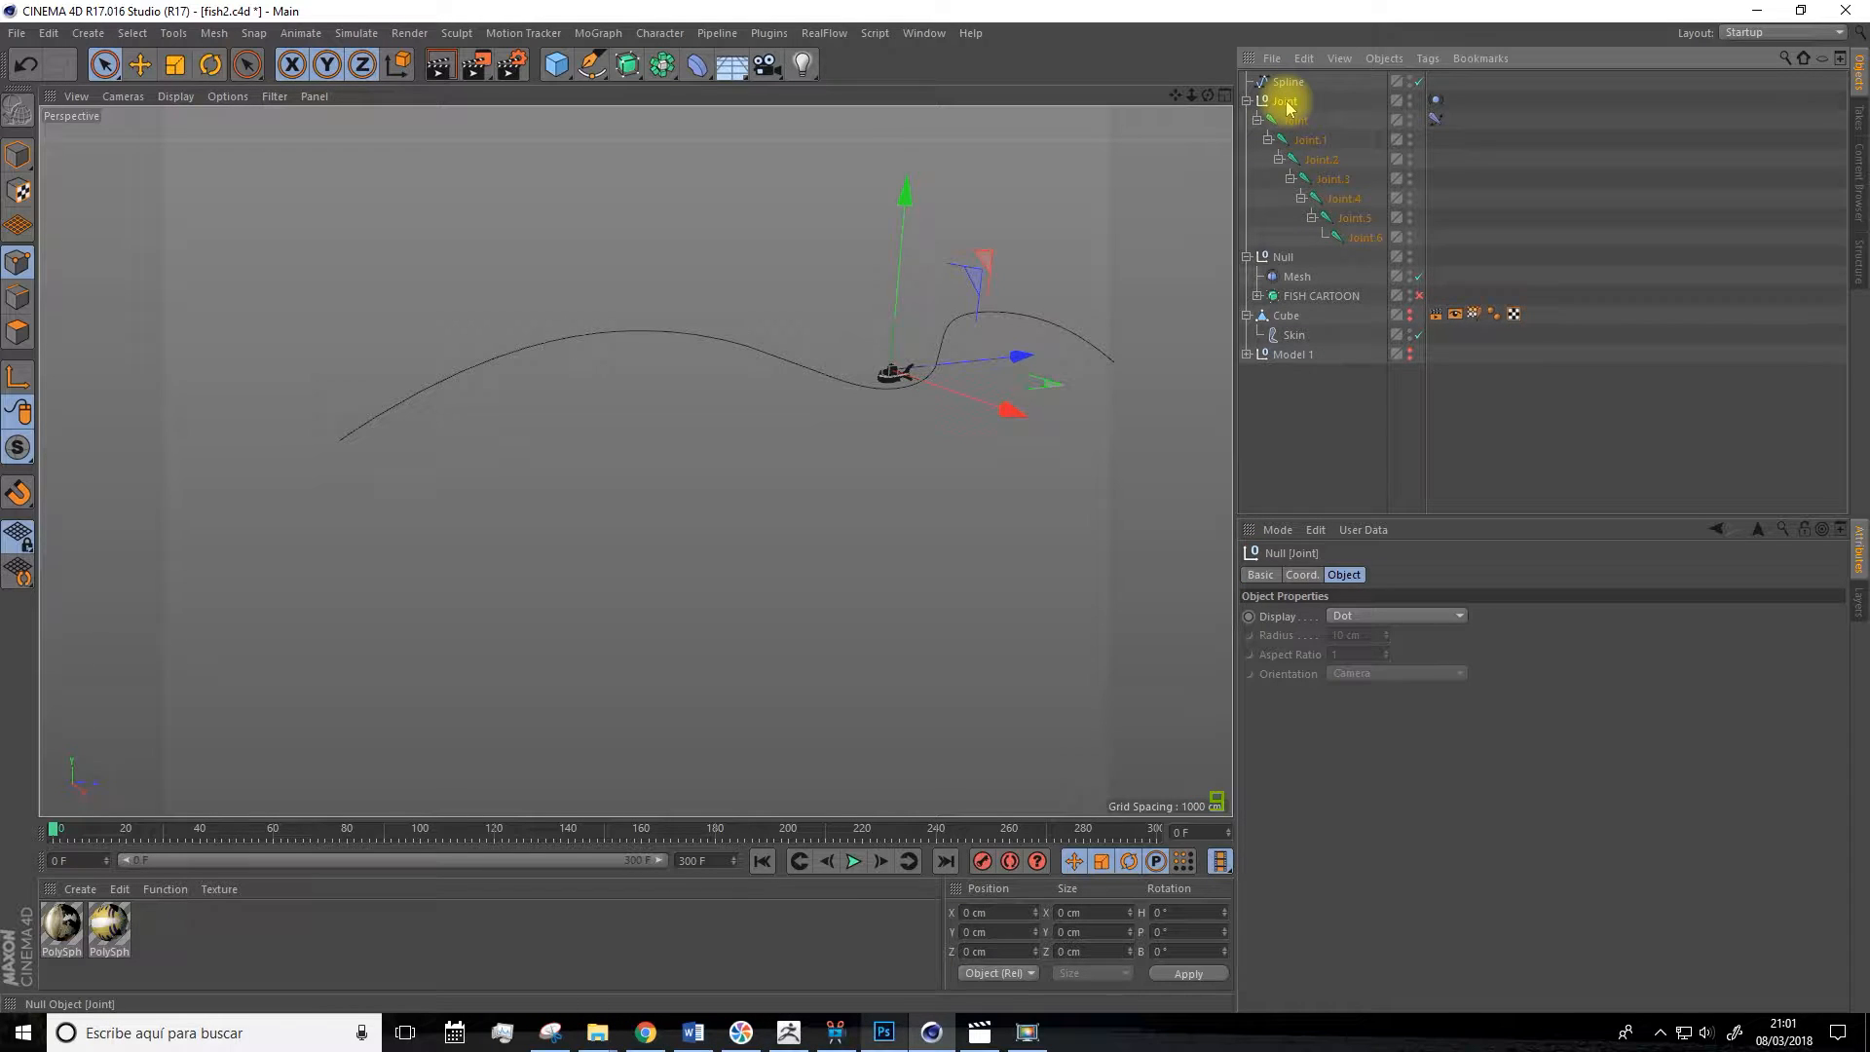
right_click(1286, 108)
mouse_move(1319, 125)
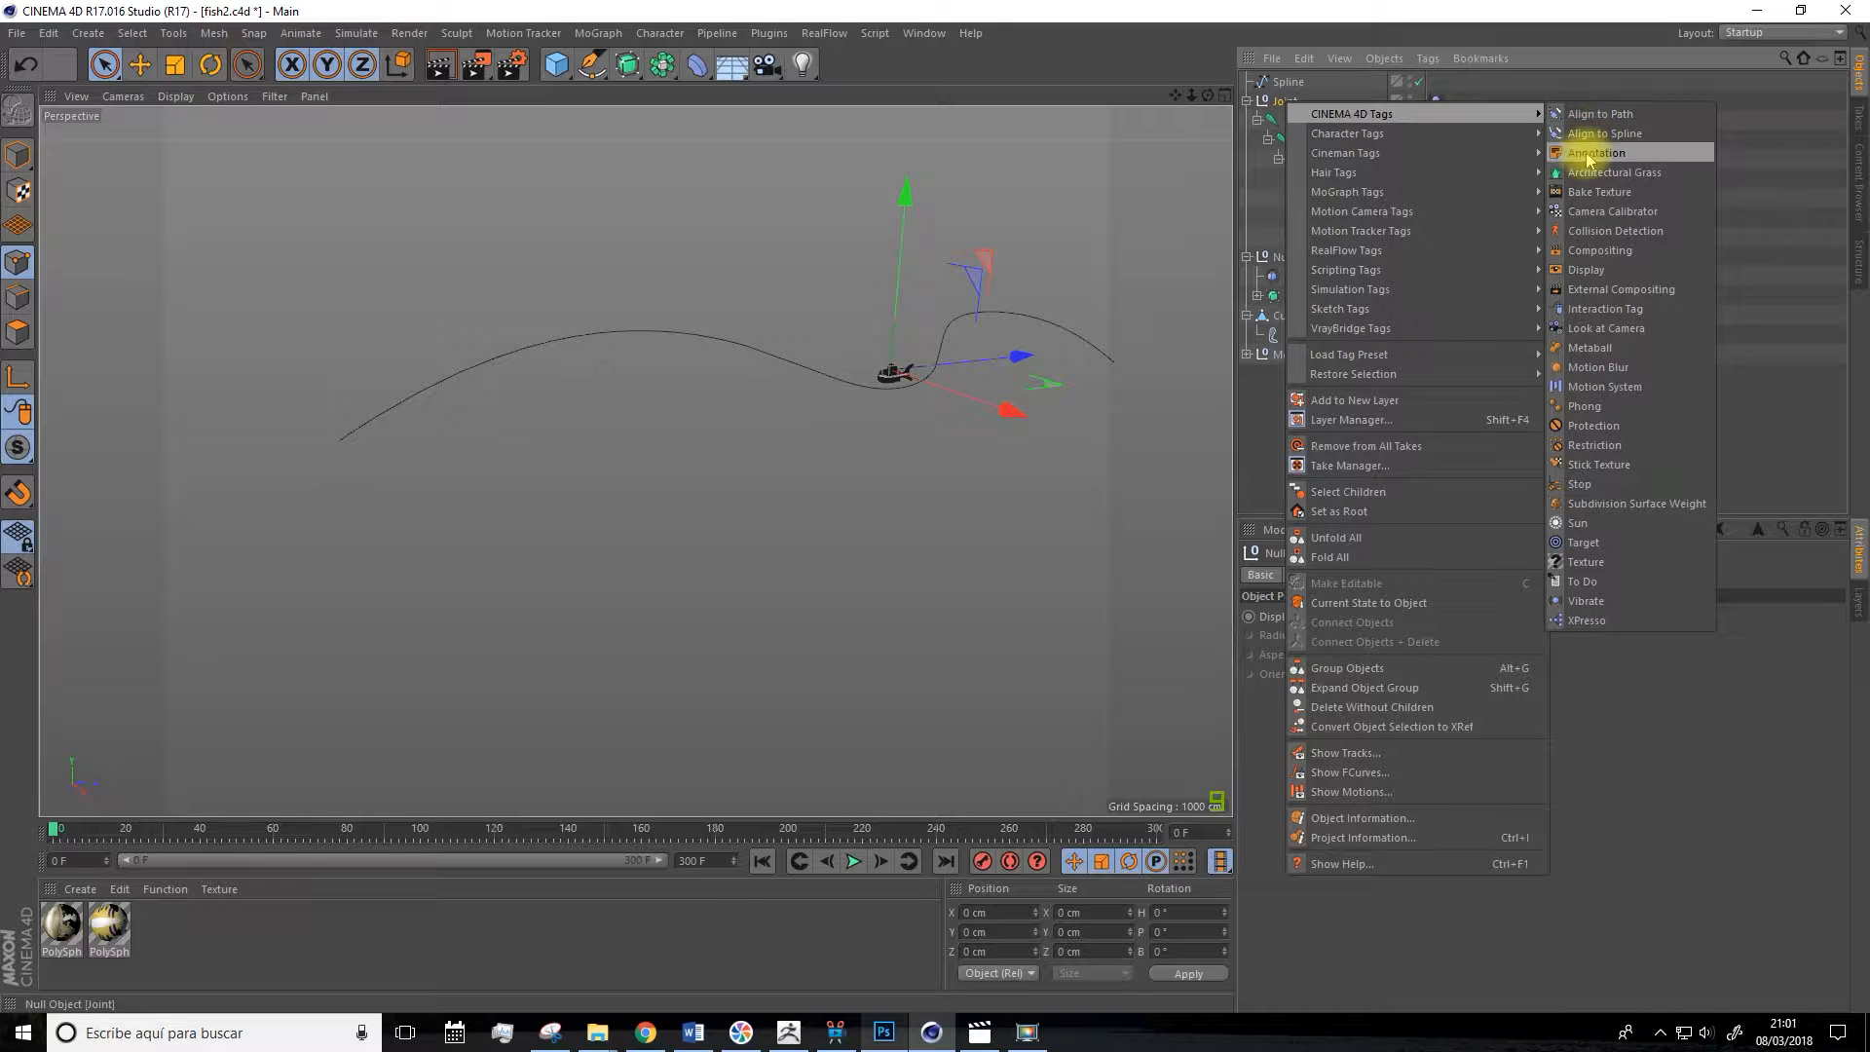
click(1611, 138)
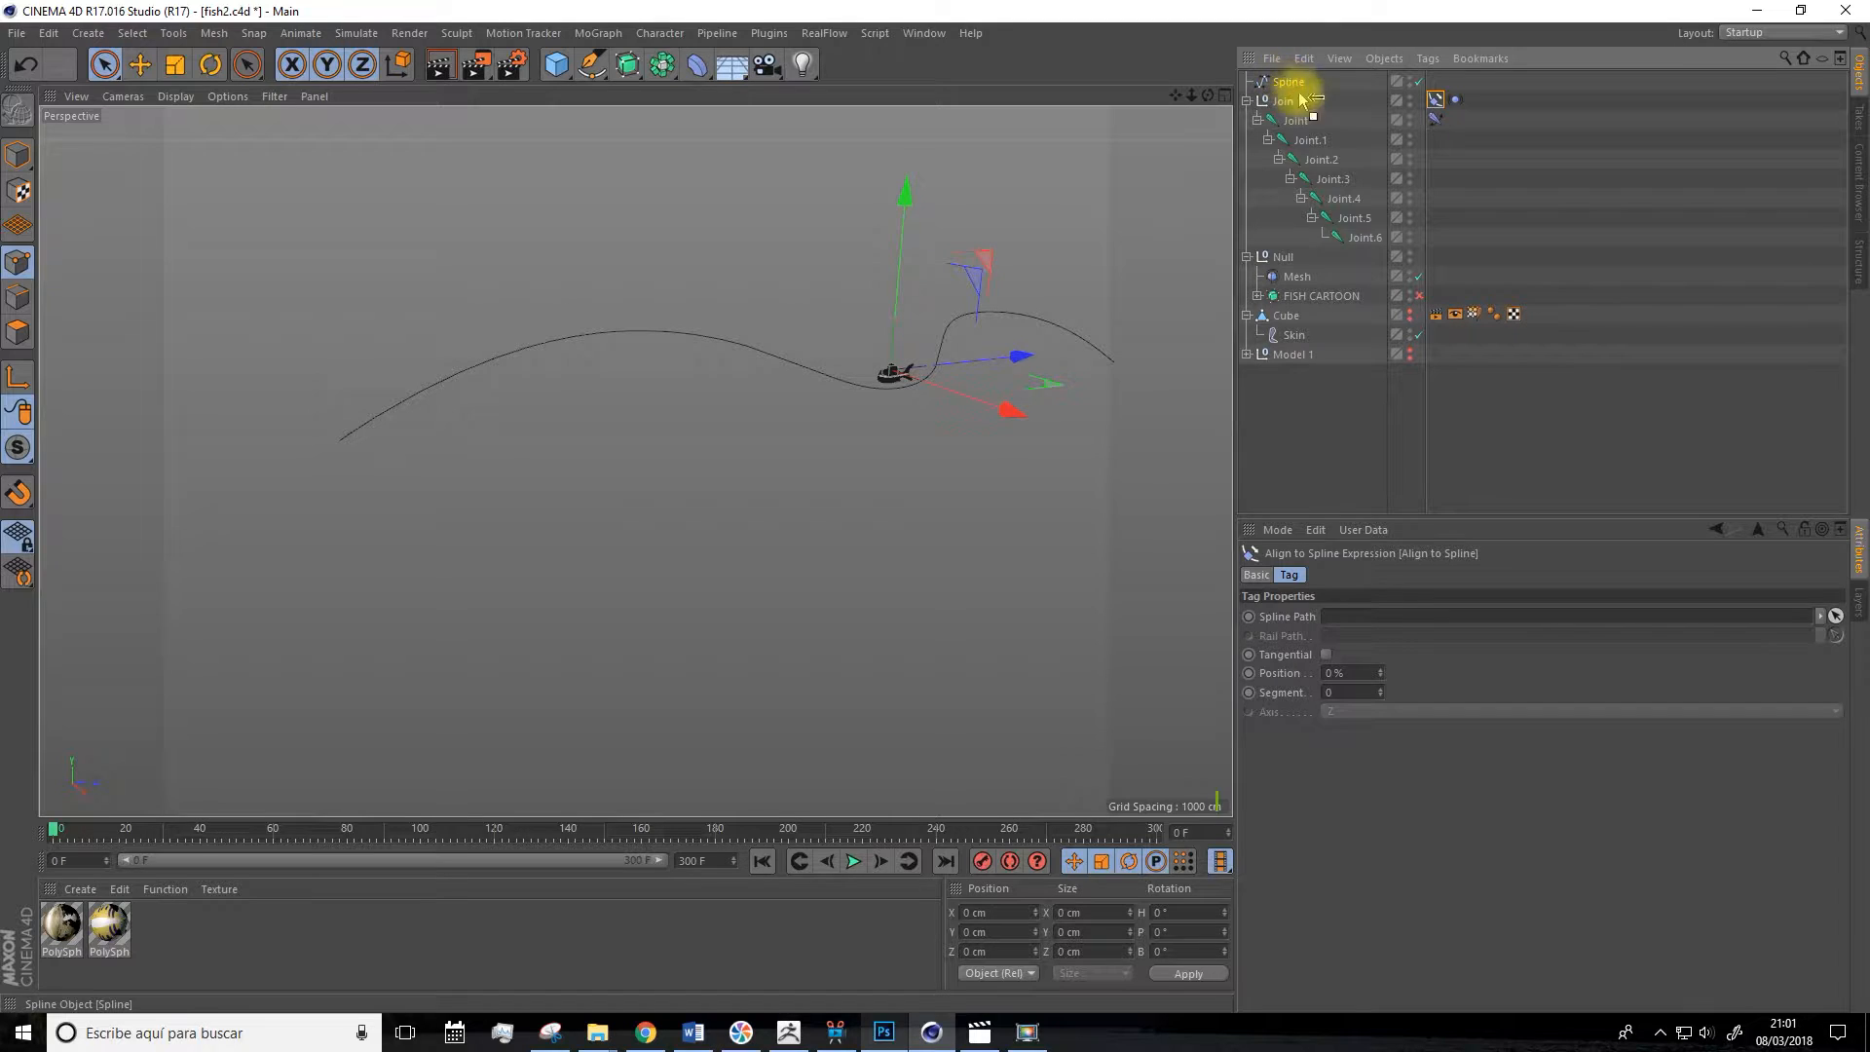
drag(1352, 630, 1358, 621)
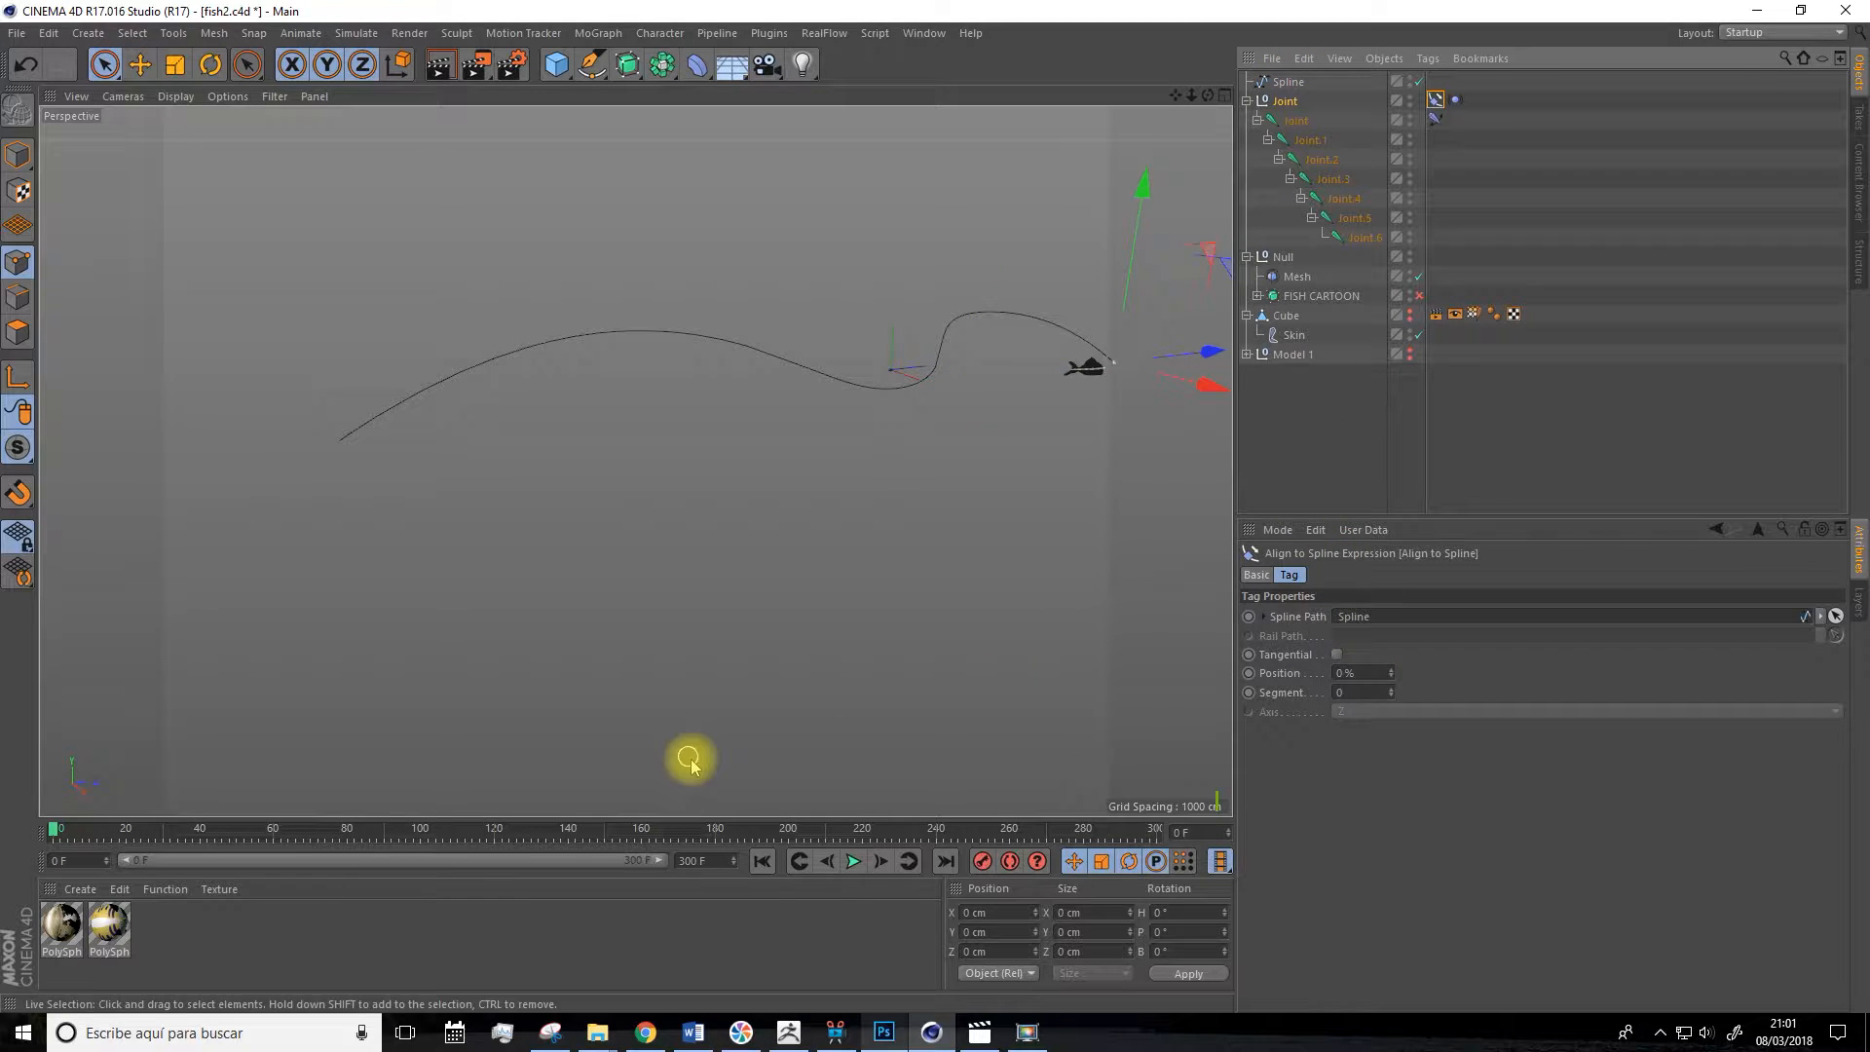
Test the fish's movement along the path by setting the Align to Spline position to 3%, and return it to 0%.
drag(1176, 95, 1035, 131)
alt+drag(1008, 358, 1039, 312)
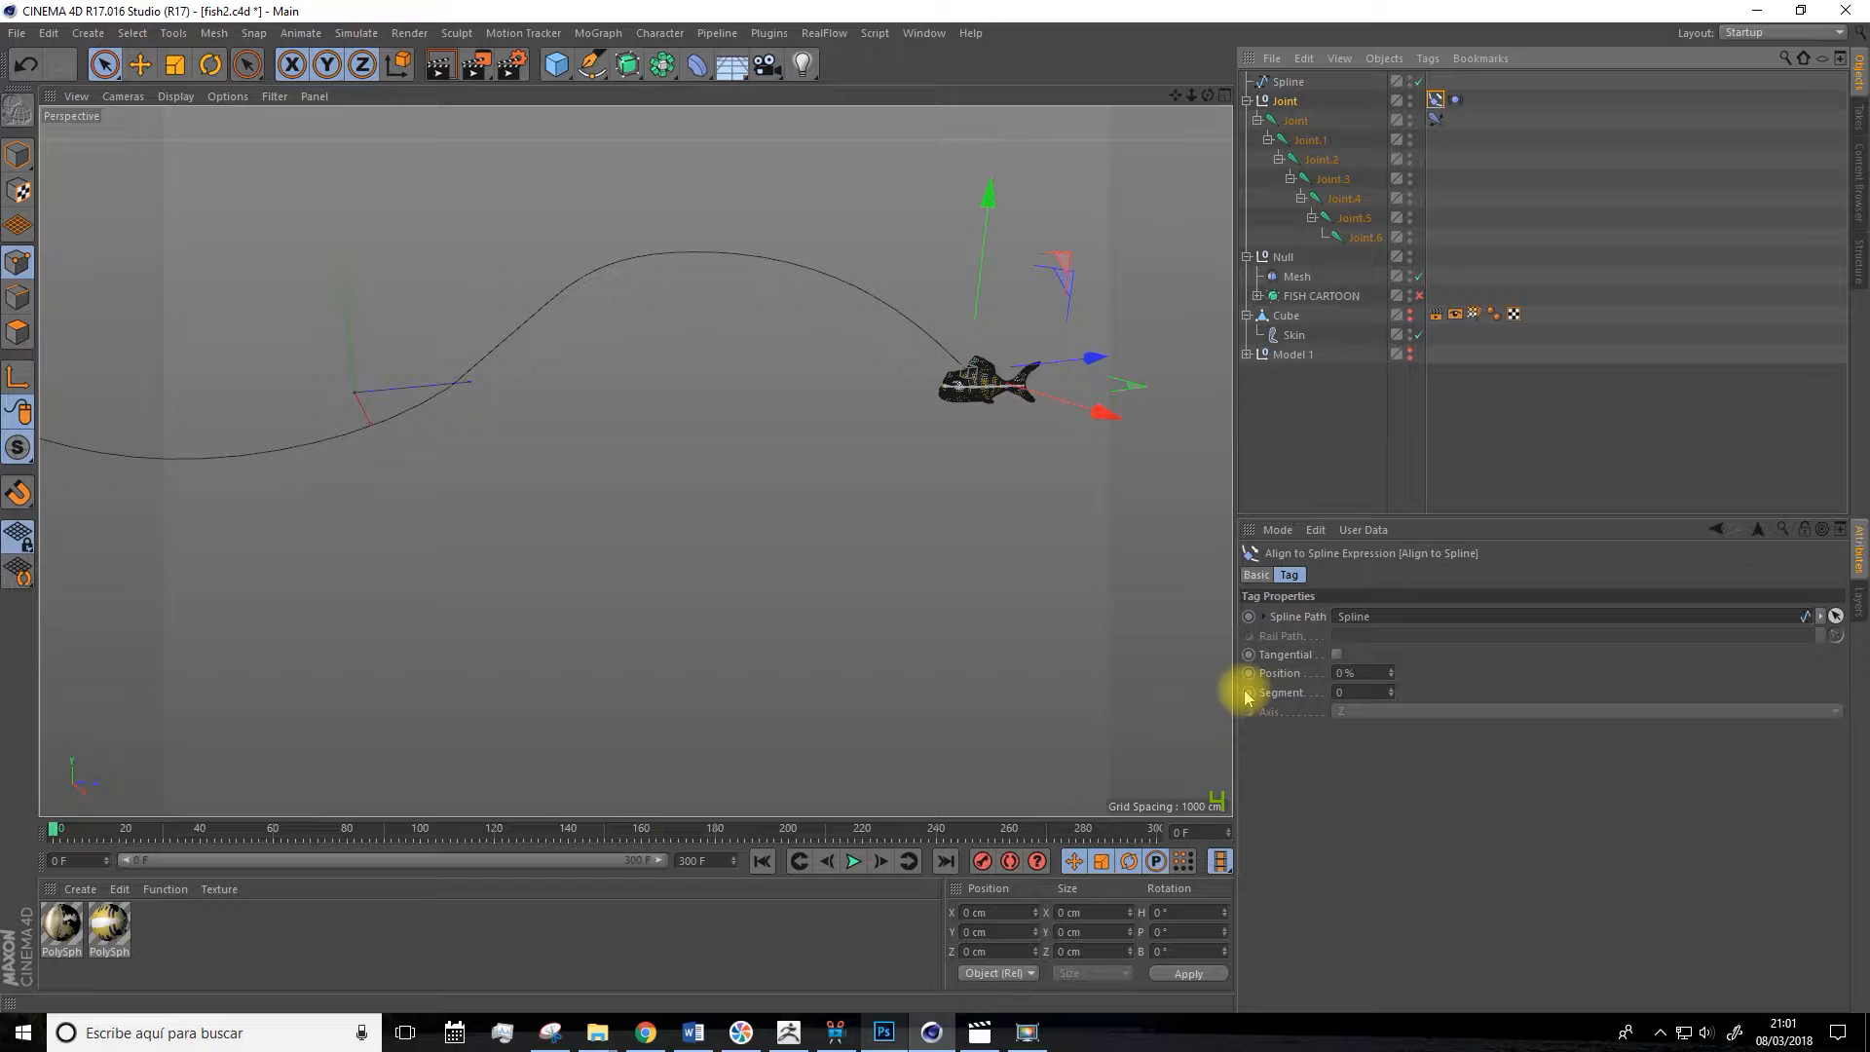
mouse_move(1390, 670)
mouse_down()
mouse_move(1389, 633)
mouse_move(1389, 667)
mouse_up()
scroll(794, 674, down, 4)
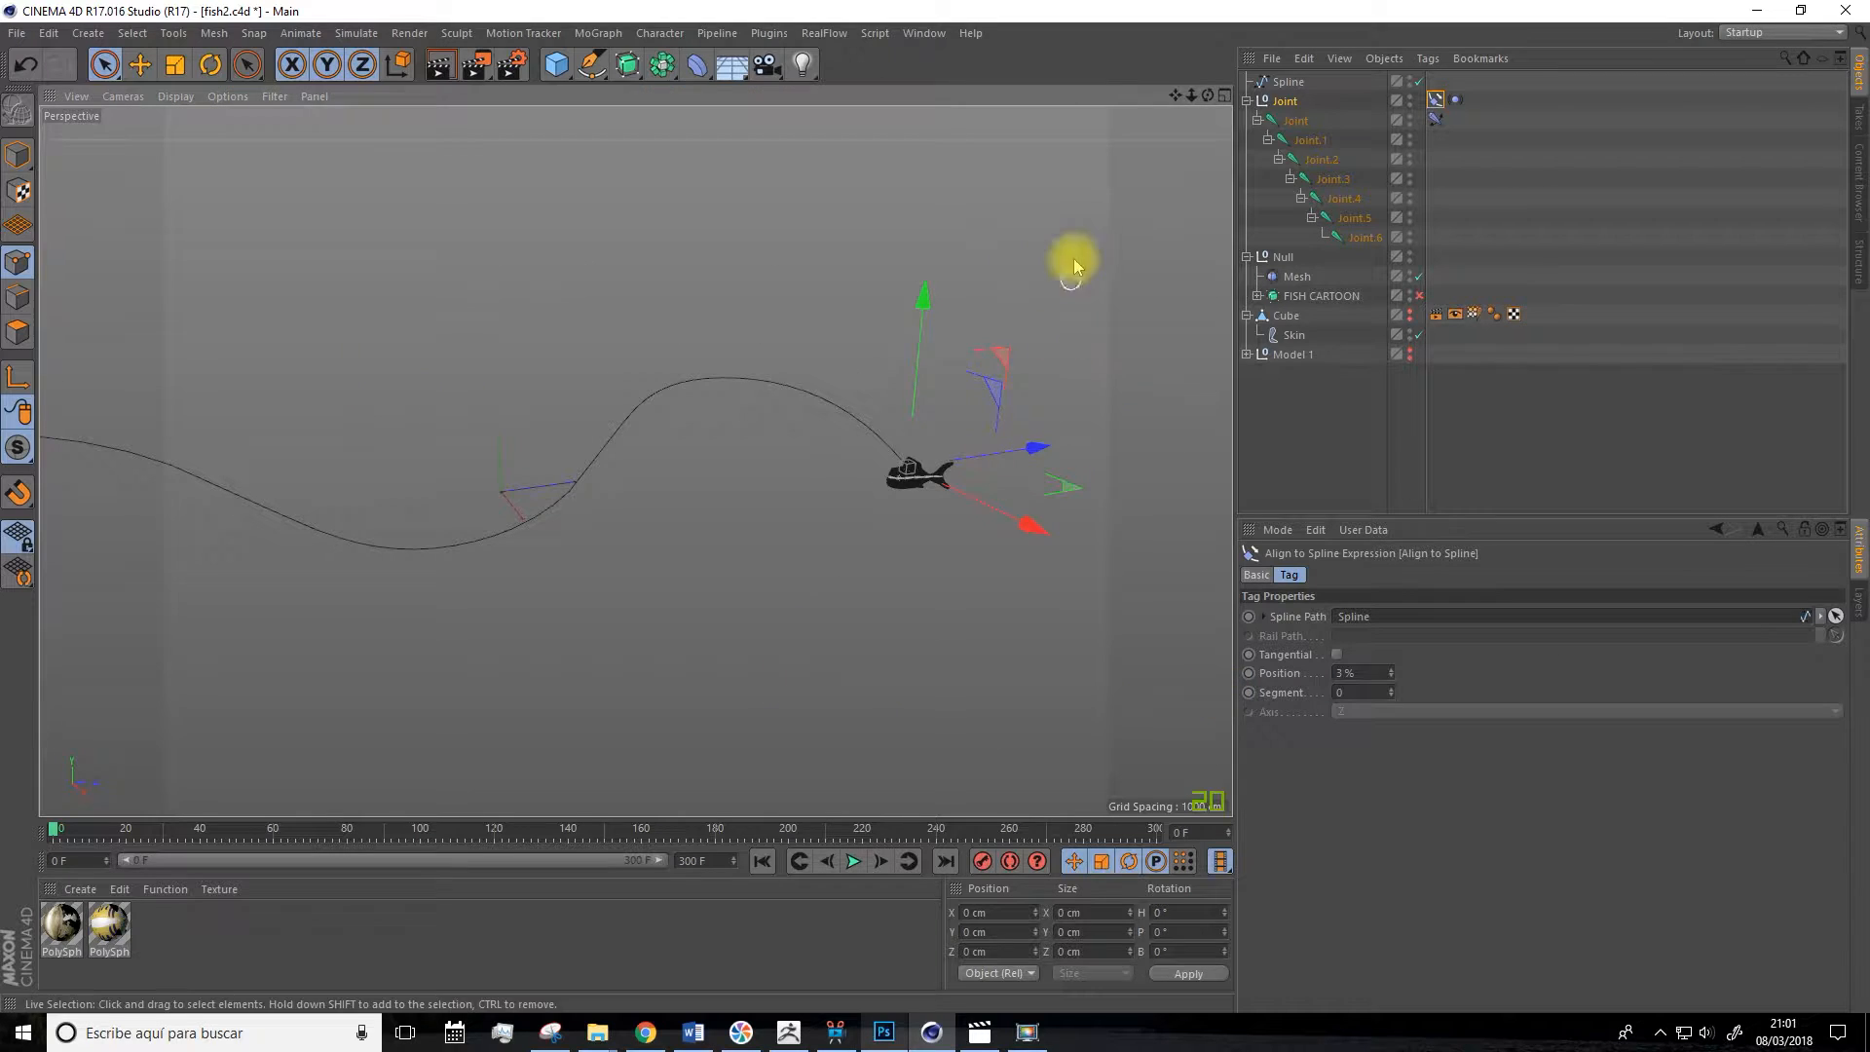
drag(1175, 95, 1714, 2)
scroll(313, 449, down, 3)
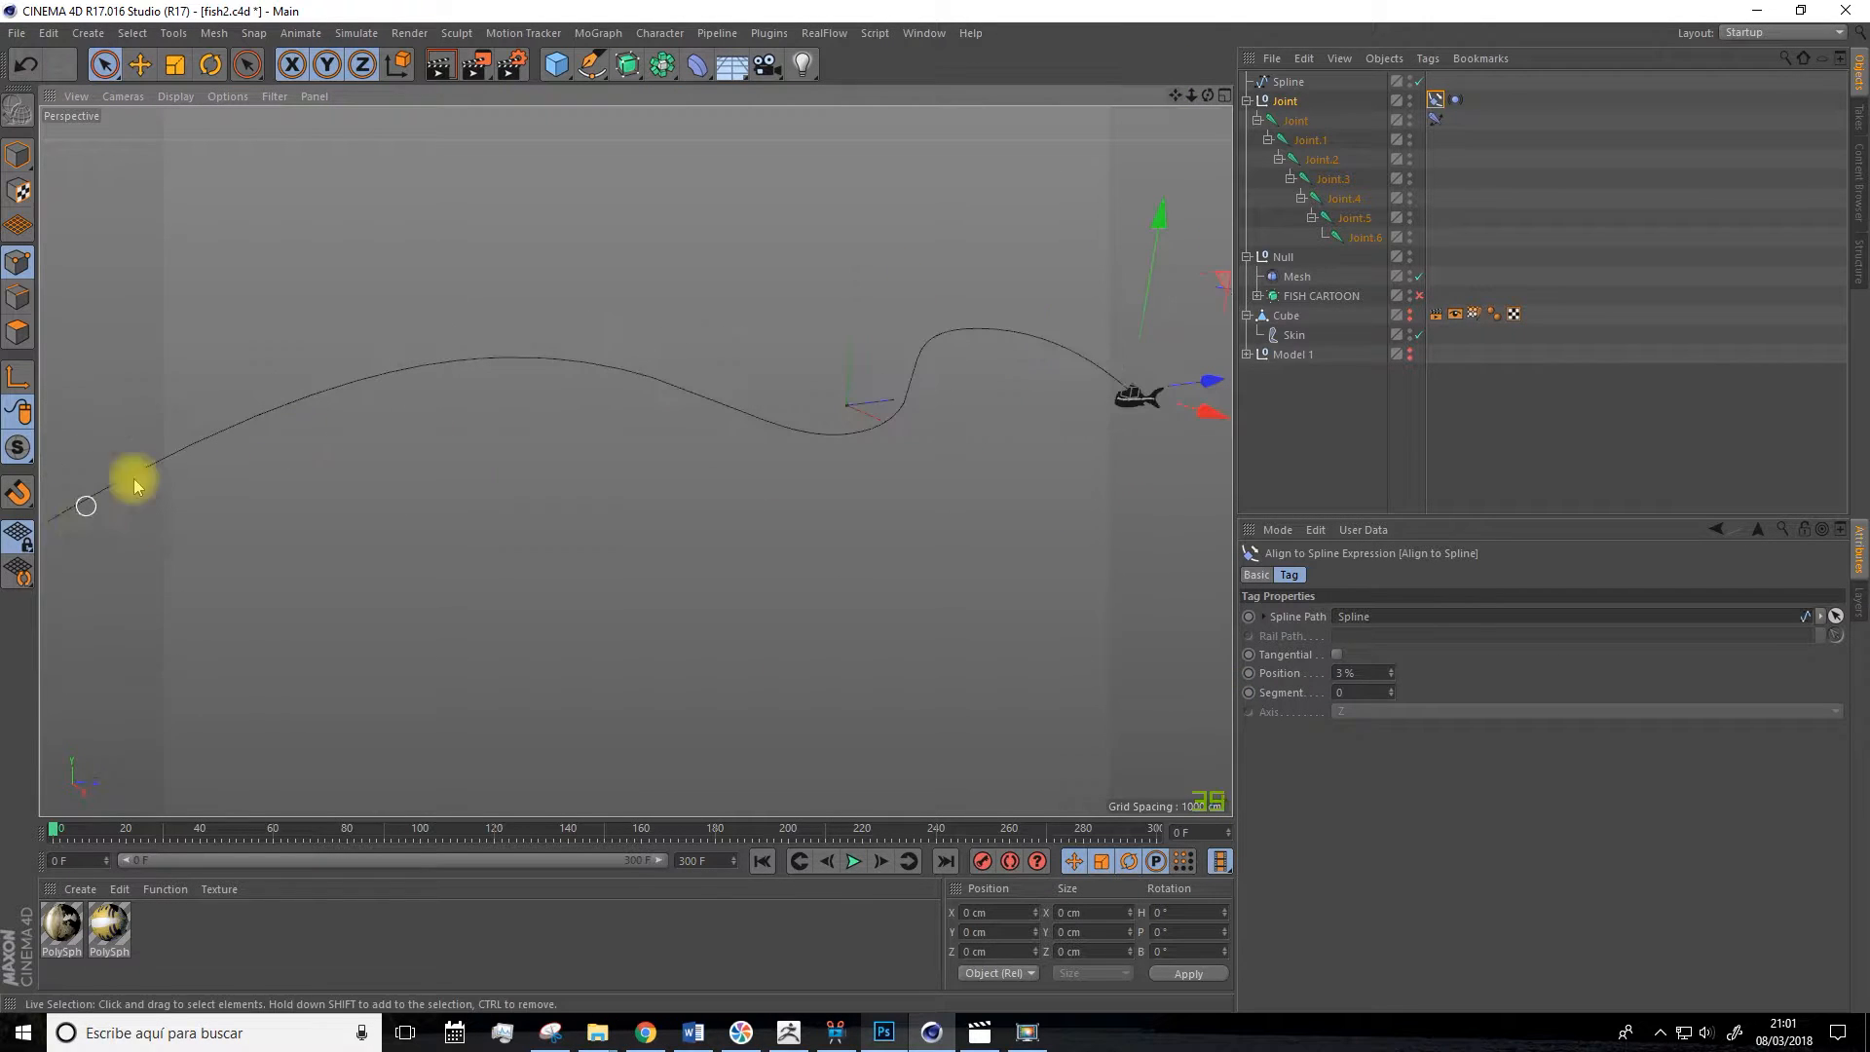
drag(1176, 95, 1357, 25)
scroll(933, 333, down, 3)
drag(1175, 95, 887, 149)
drag(1393, 677, 1393, 692)
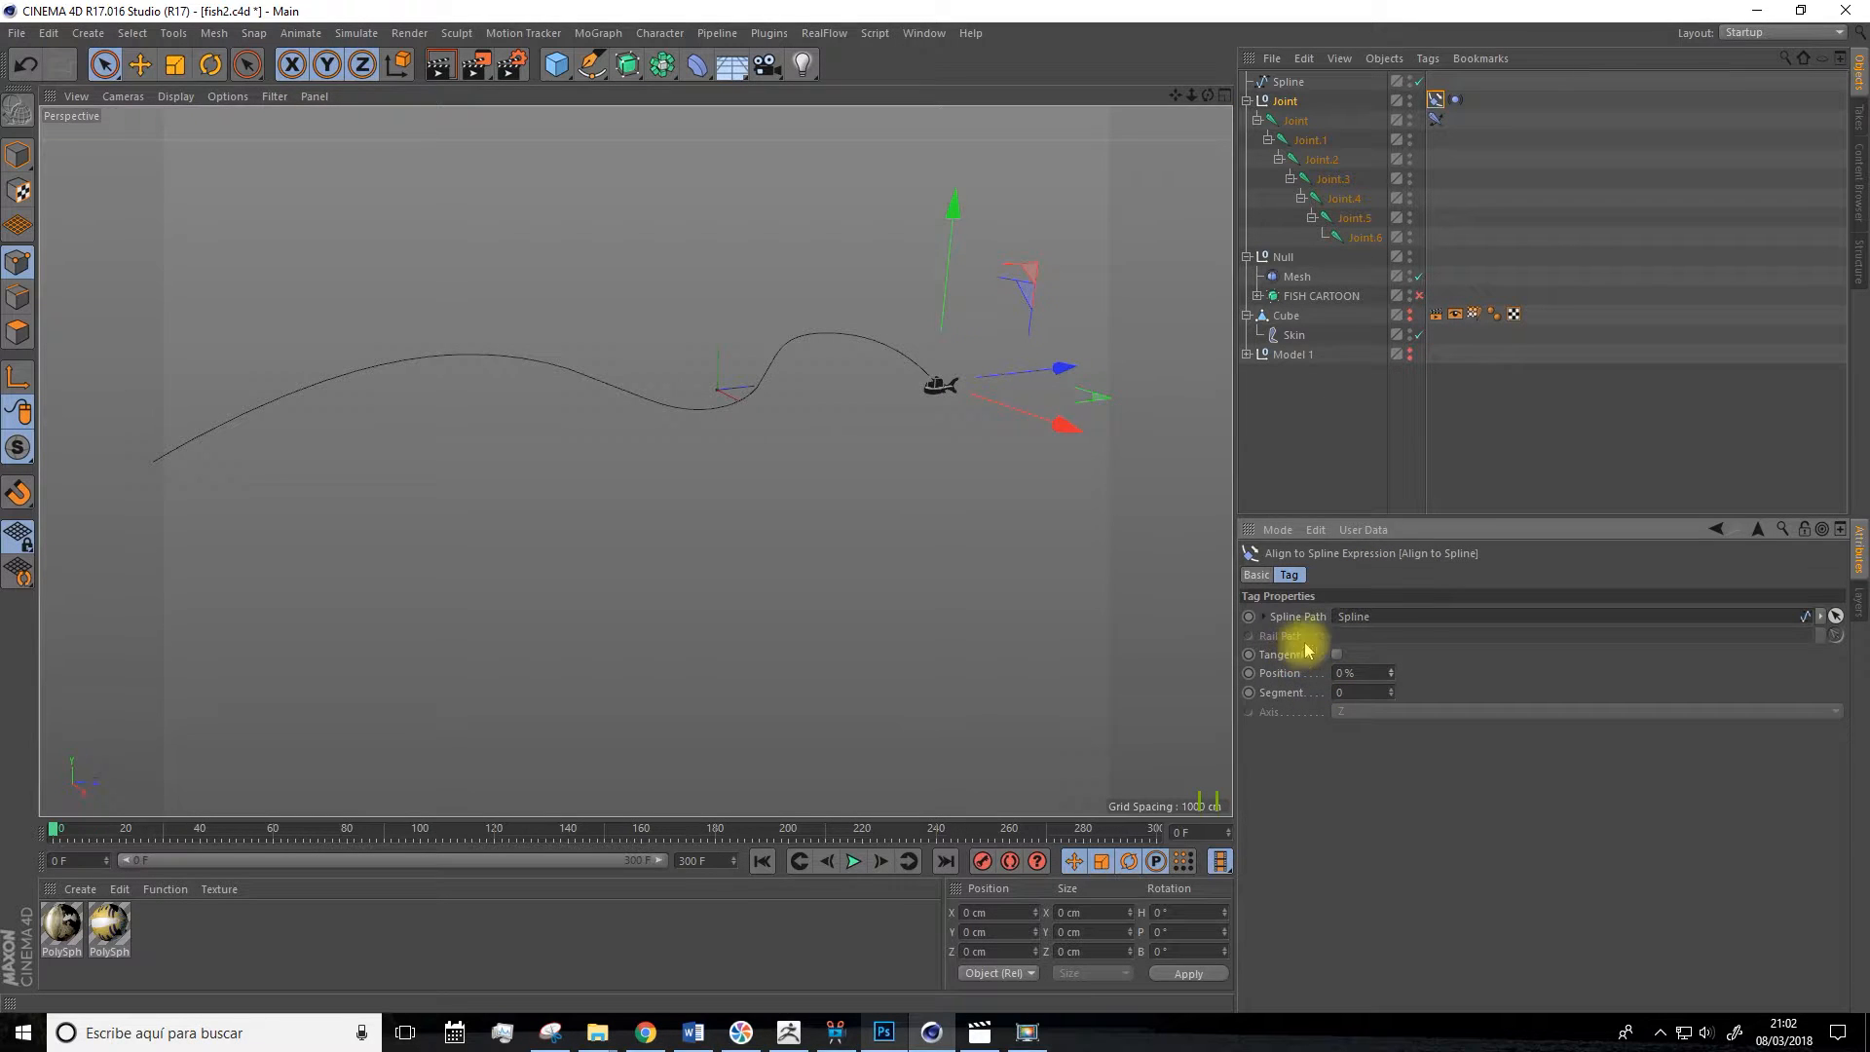
Enable Tangential on the Align to Spline tag and play the animation to check the fish's orientation at the path's start.
scroll(910, 367, up, 8)
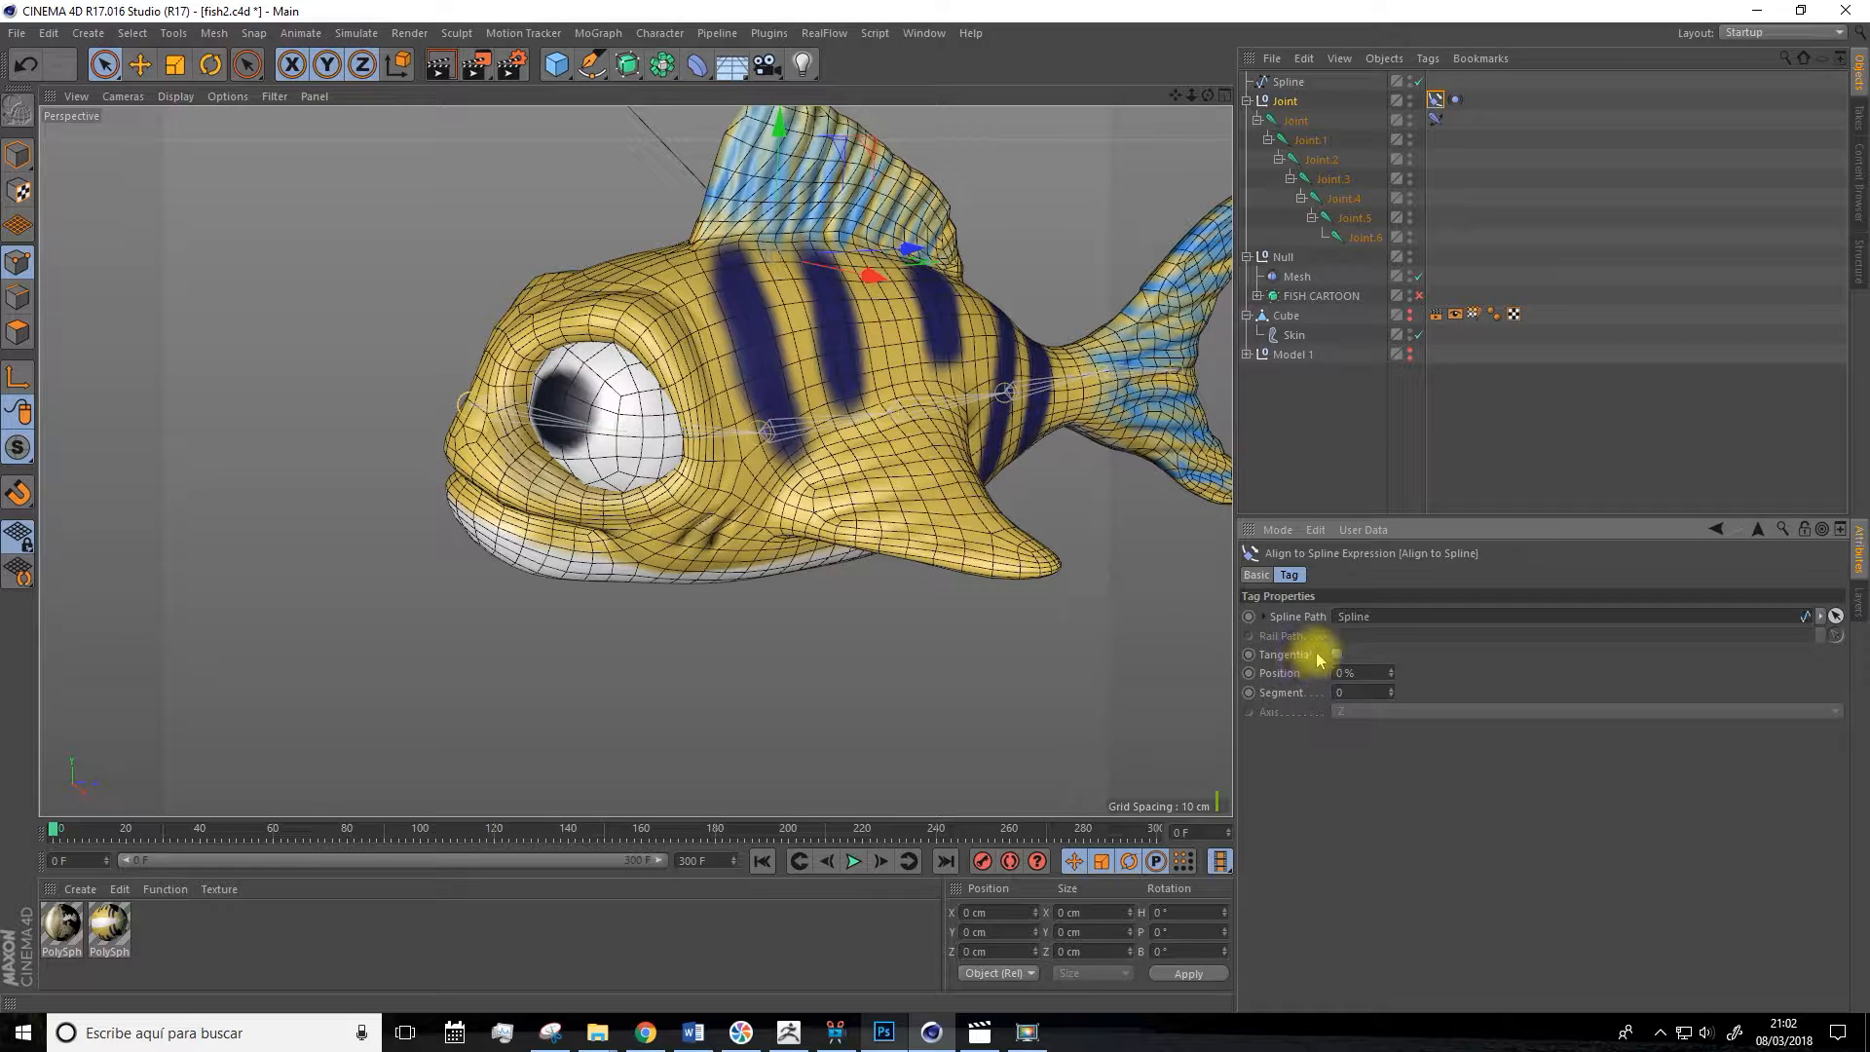
scroll(1182, 618, down, 10)
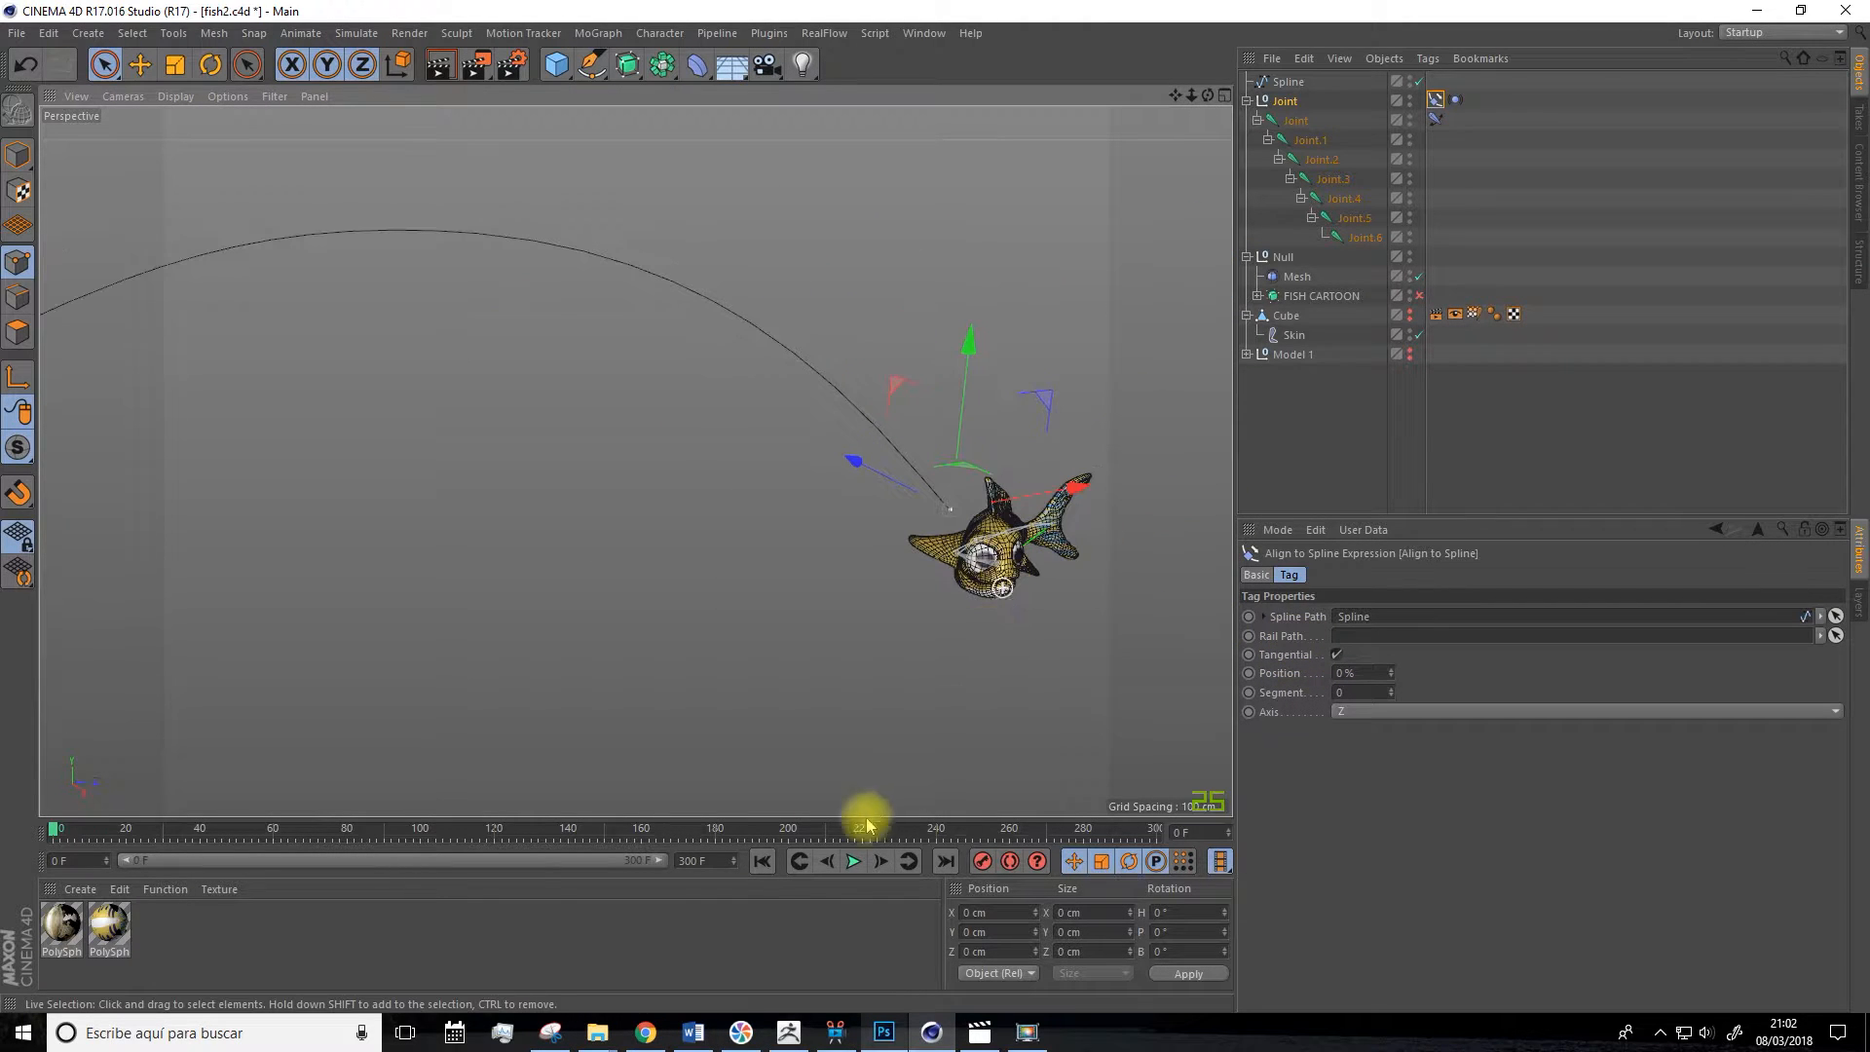
click(852, 861)
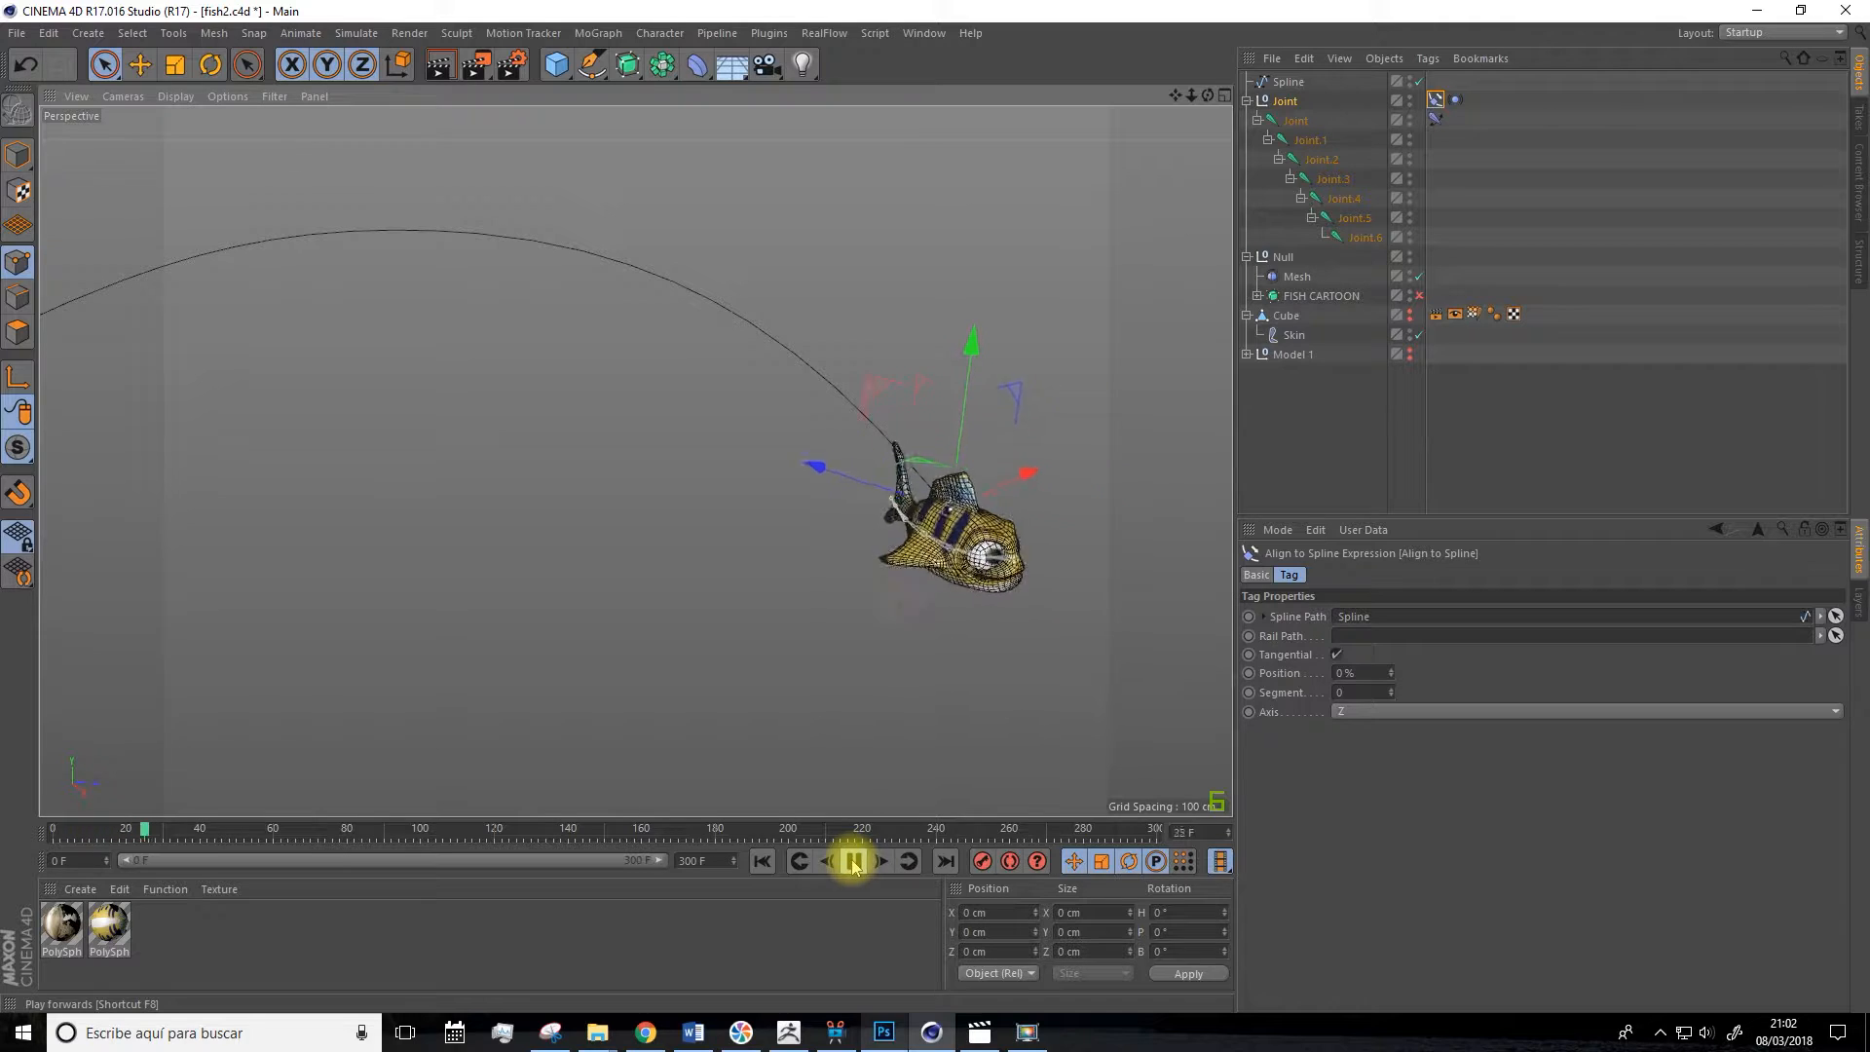
scroll(964, 560, down, 3)
alt+drag(962, 626, 828, 638)
Set the Align to Spline position to 100% and play the animation to check the fish's direction at that end of the path.
mouse_move(1391, 674)
mouse_down()
mouse_move(1391, 626)
mouse_move(1391, 686)
mouse_move(1386, 663)
mouse_up()
scroll(779, 662, down, 6)
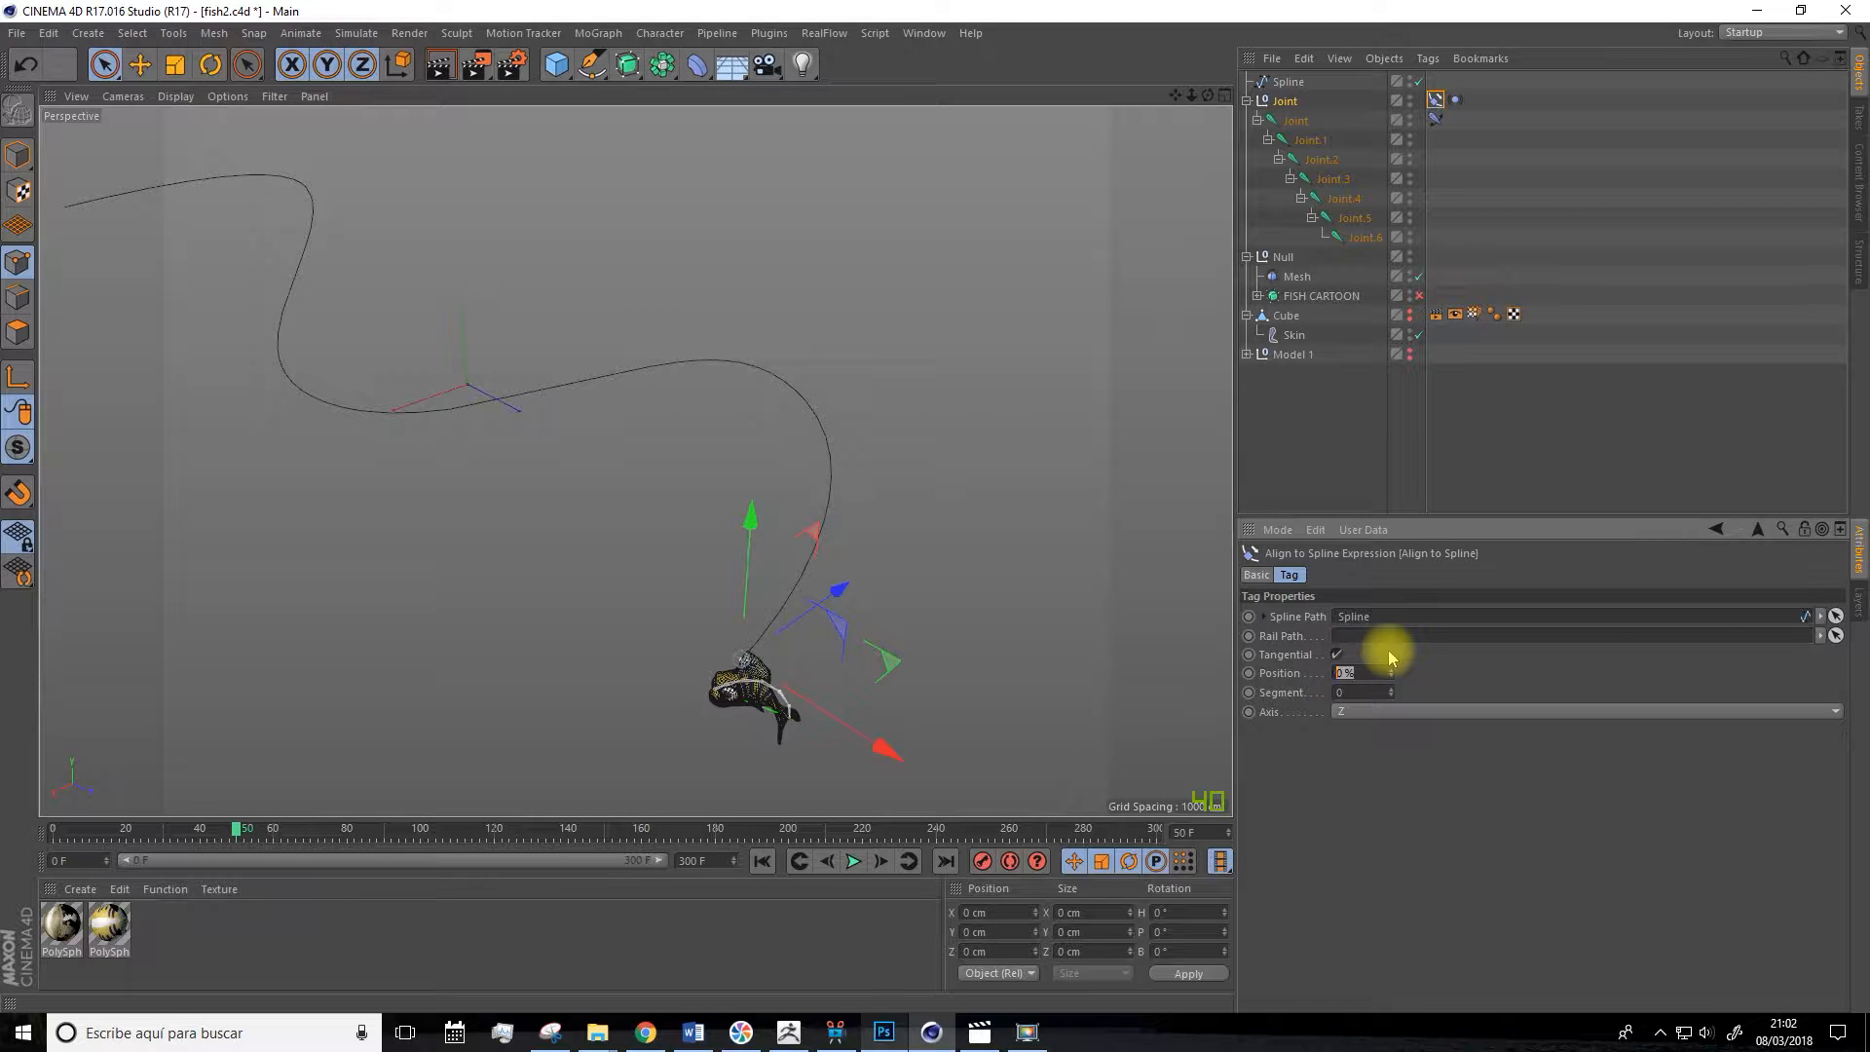
key(Return)
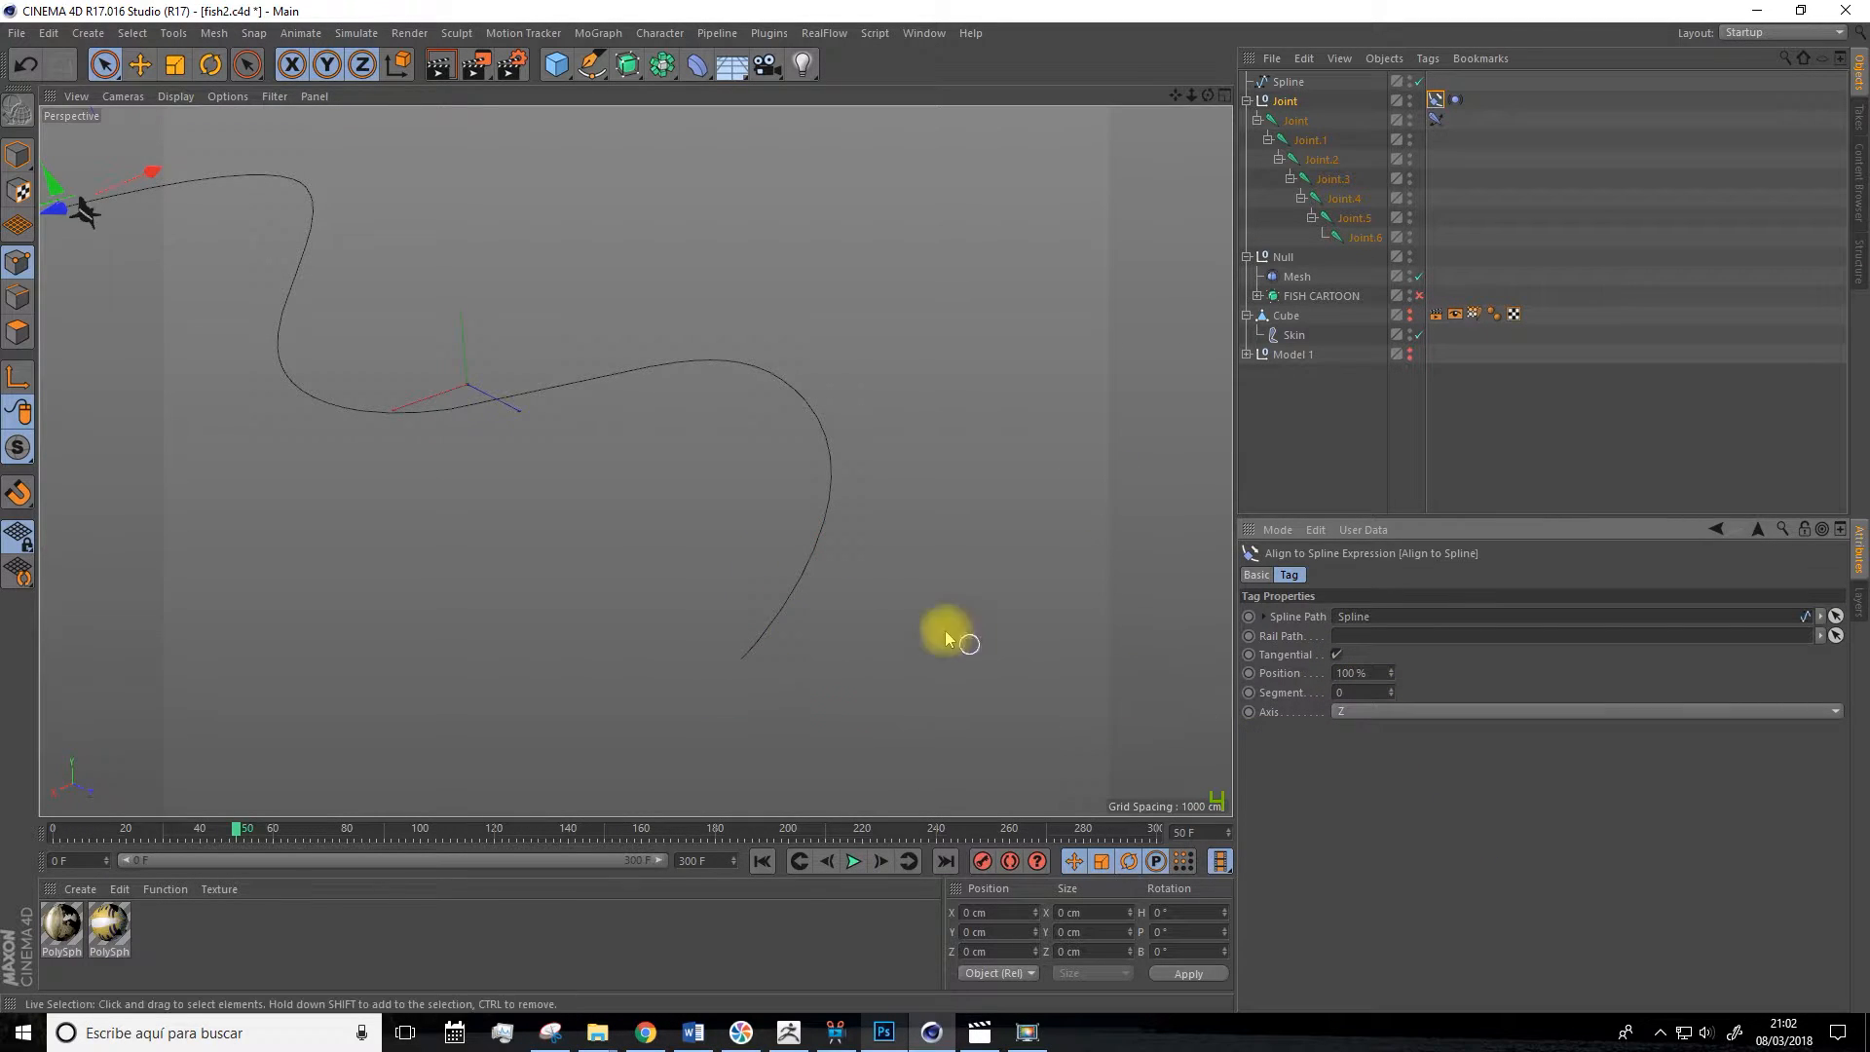
scroll(693, 465, down, 2)
drag(1184, 100, 1516, 249)
scroll(570, 258, up, 3)
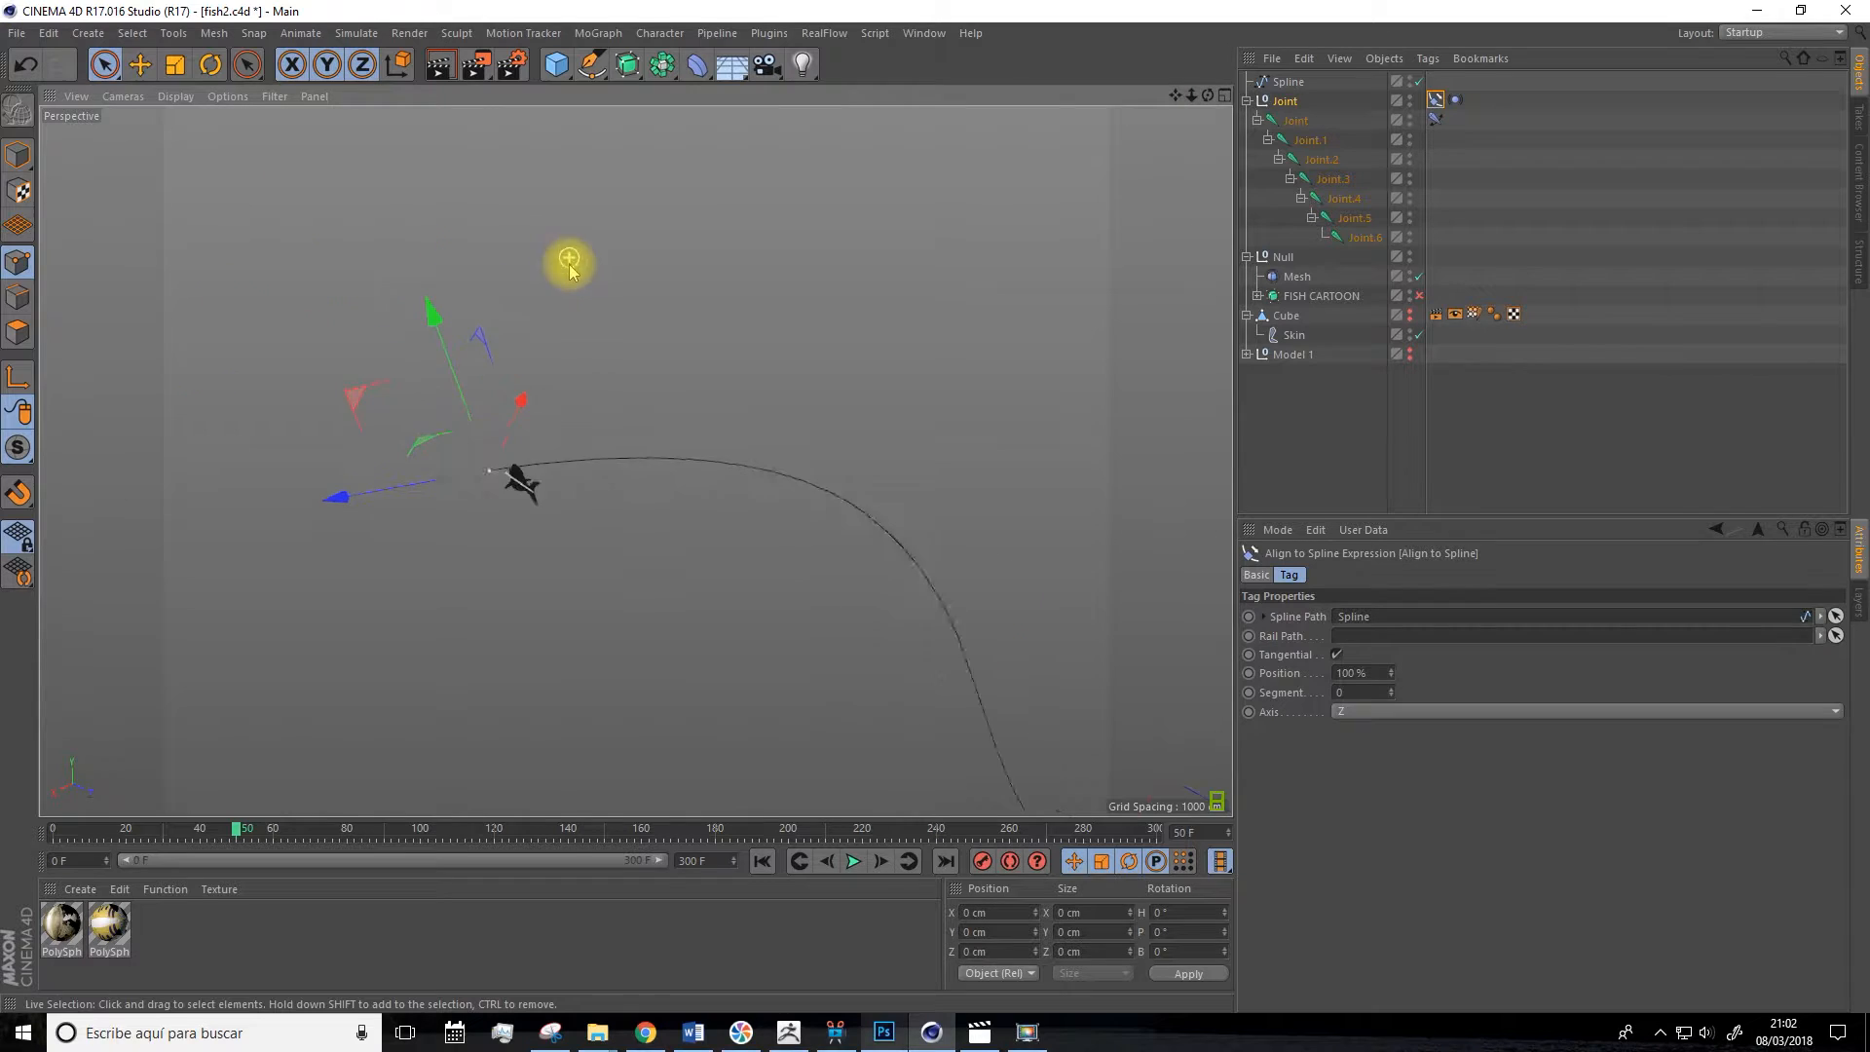
alt+drag(547, 534, 735, 537)
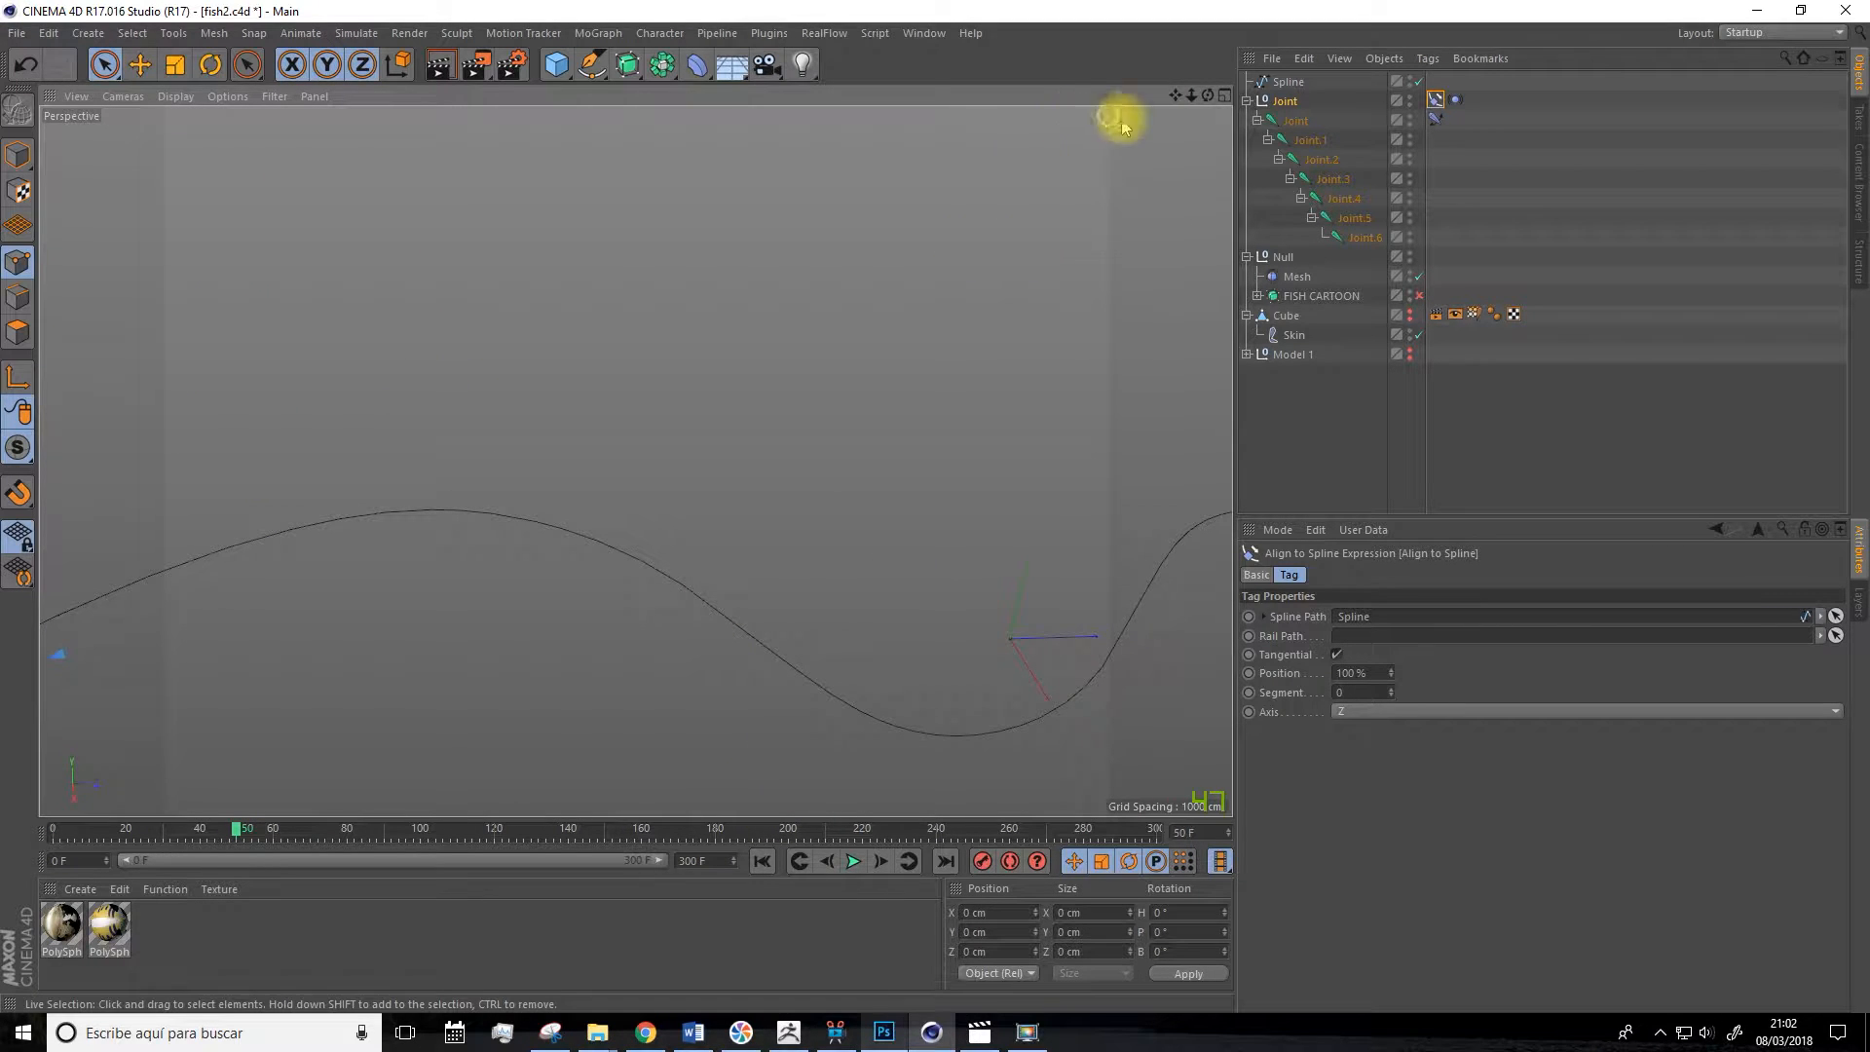
drag(1178, 98, 1716, 22)
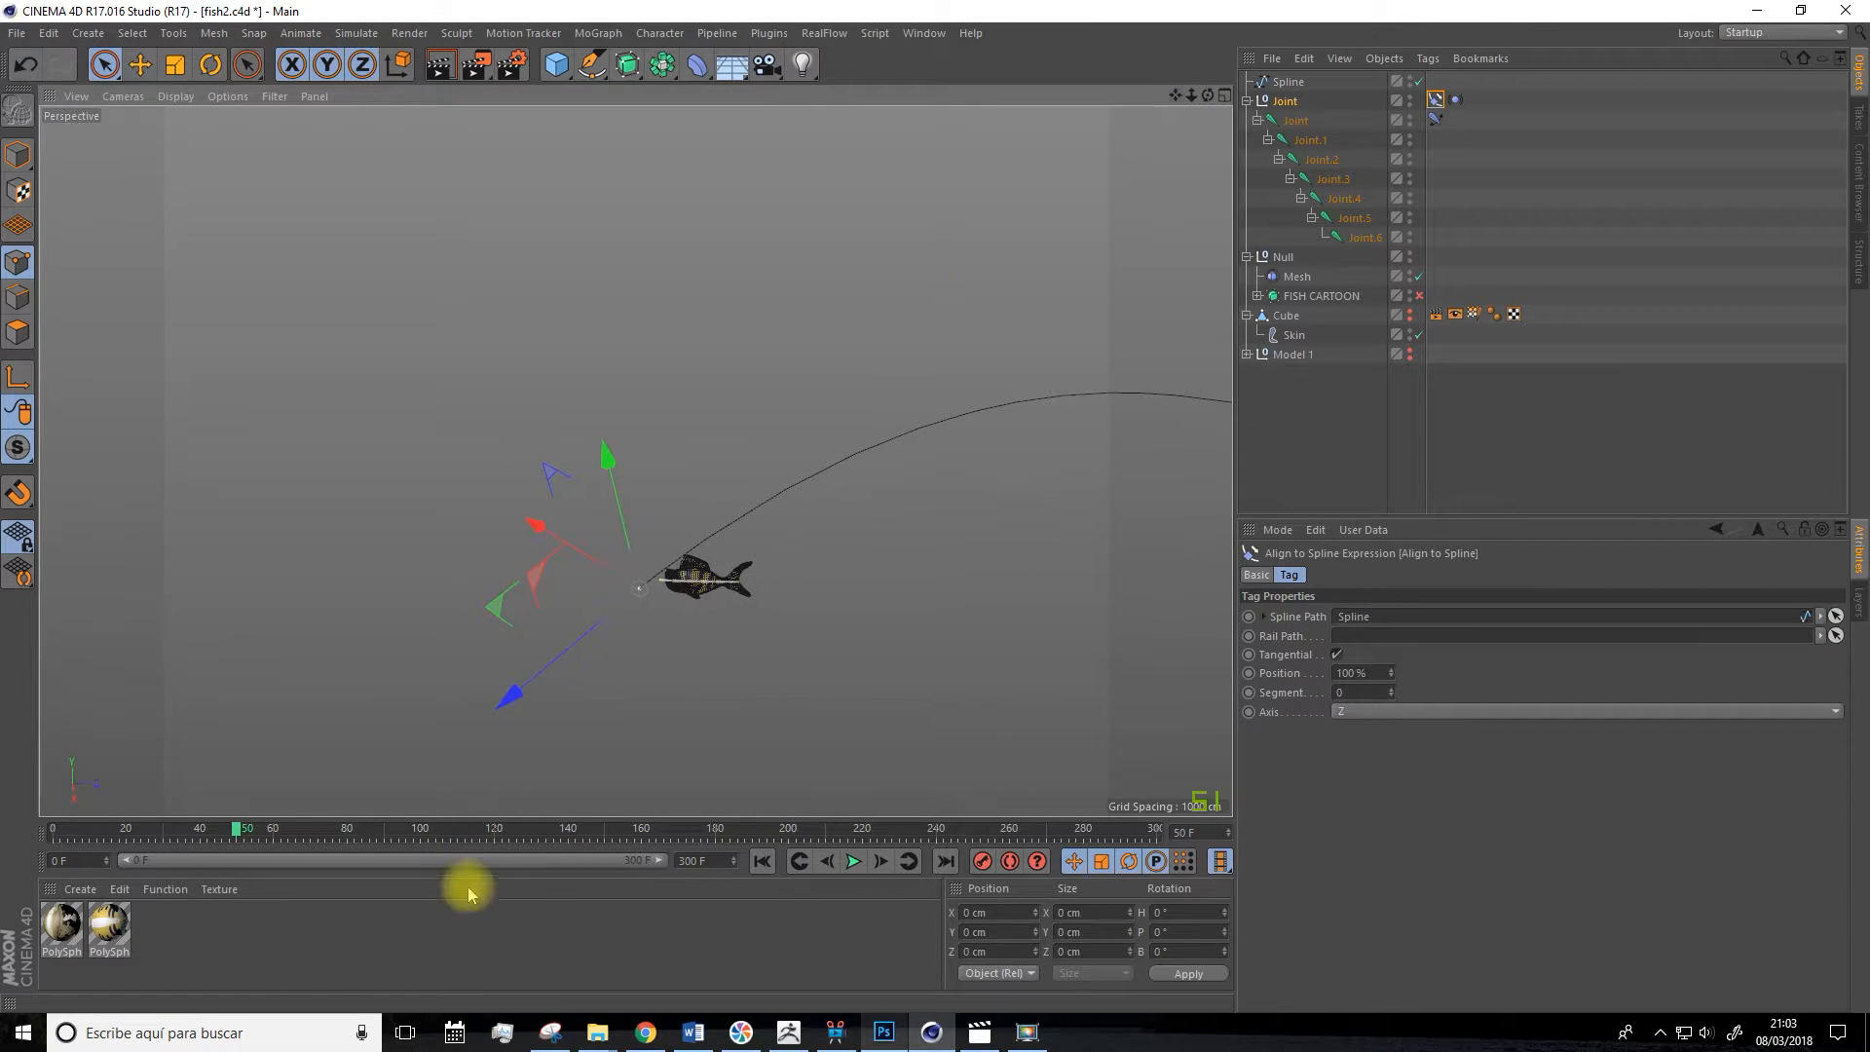
click(854, 864)
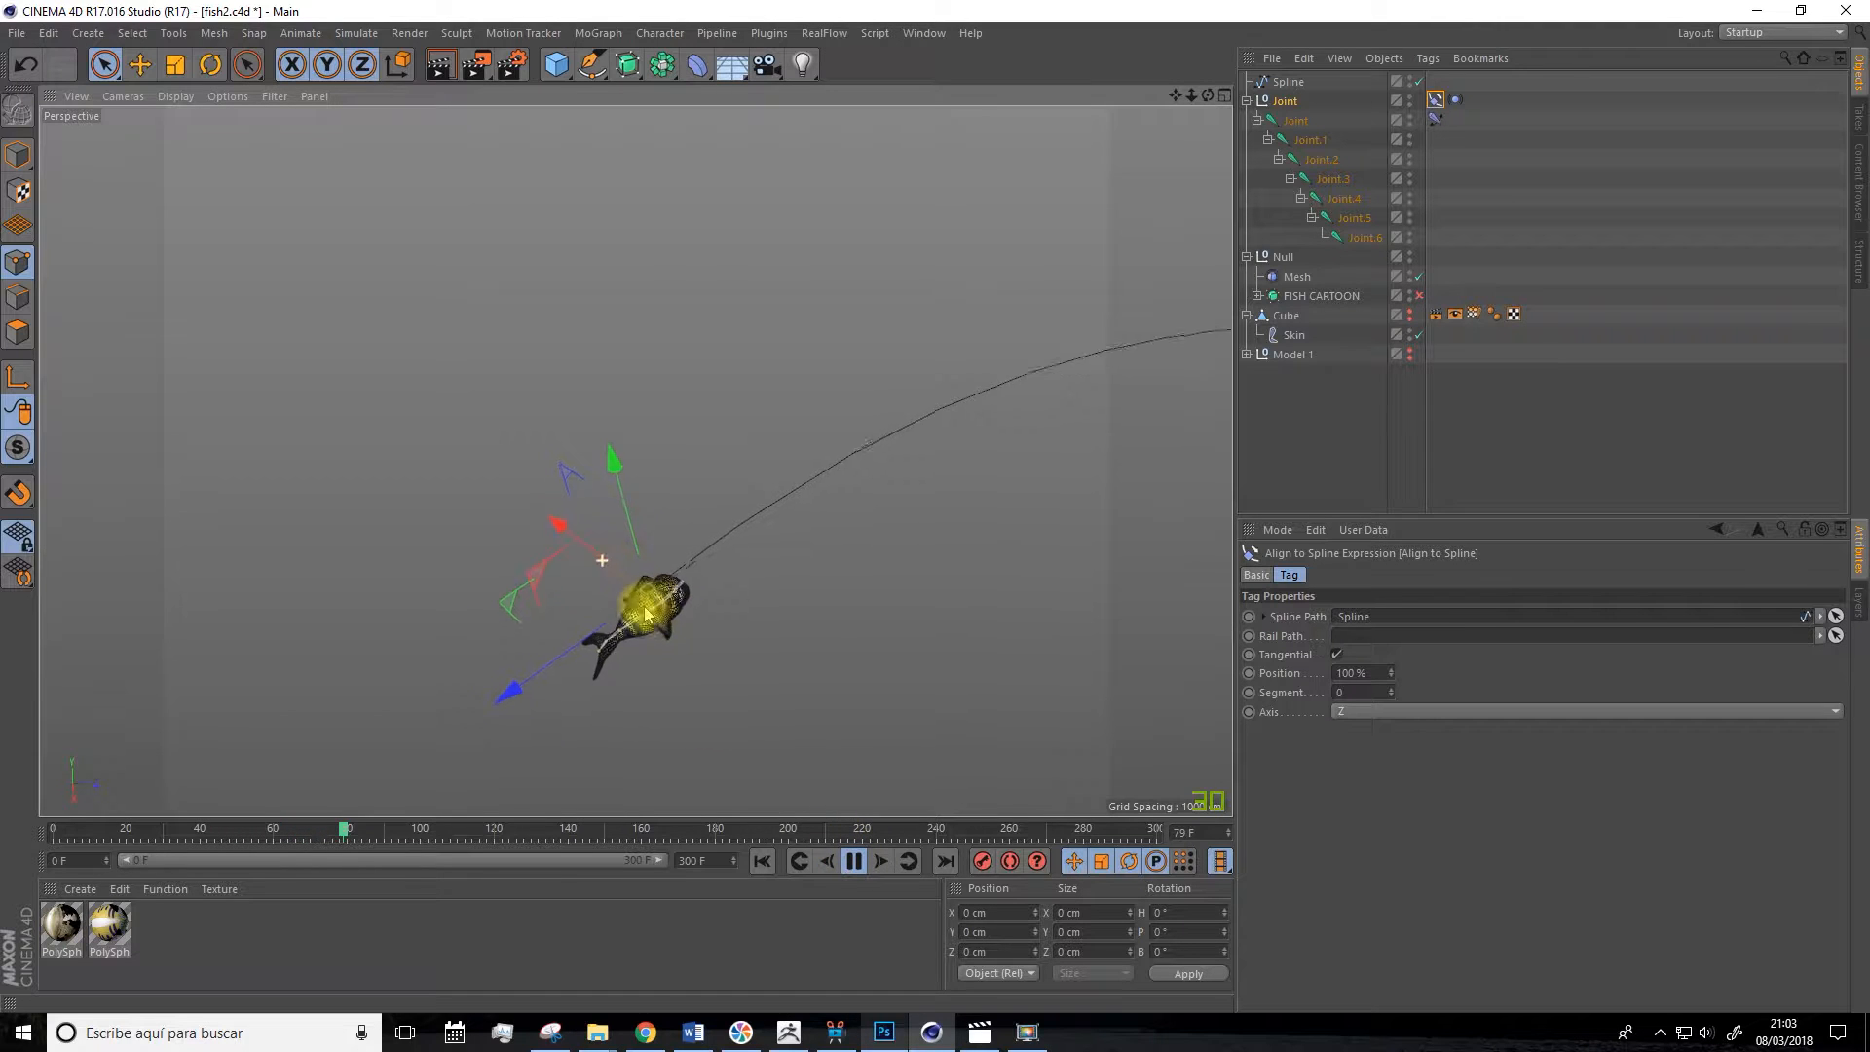
alt+drag(722, 627, 763, 631)
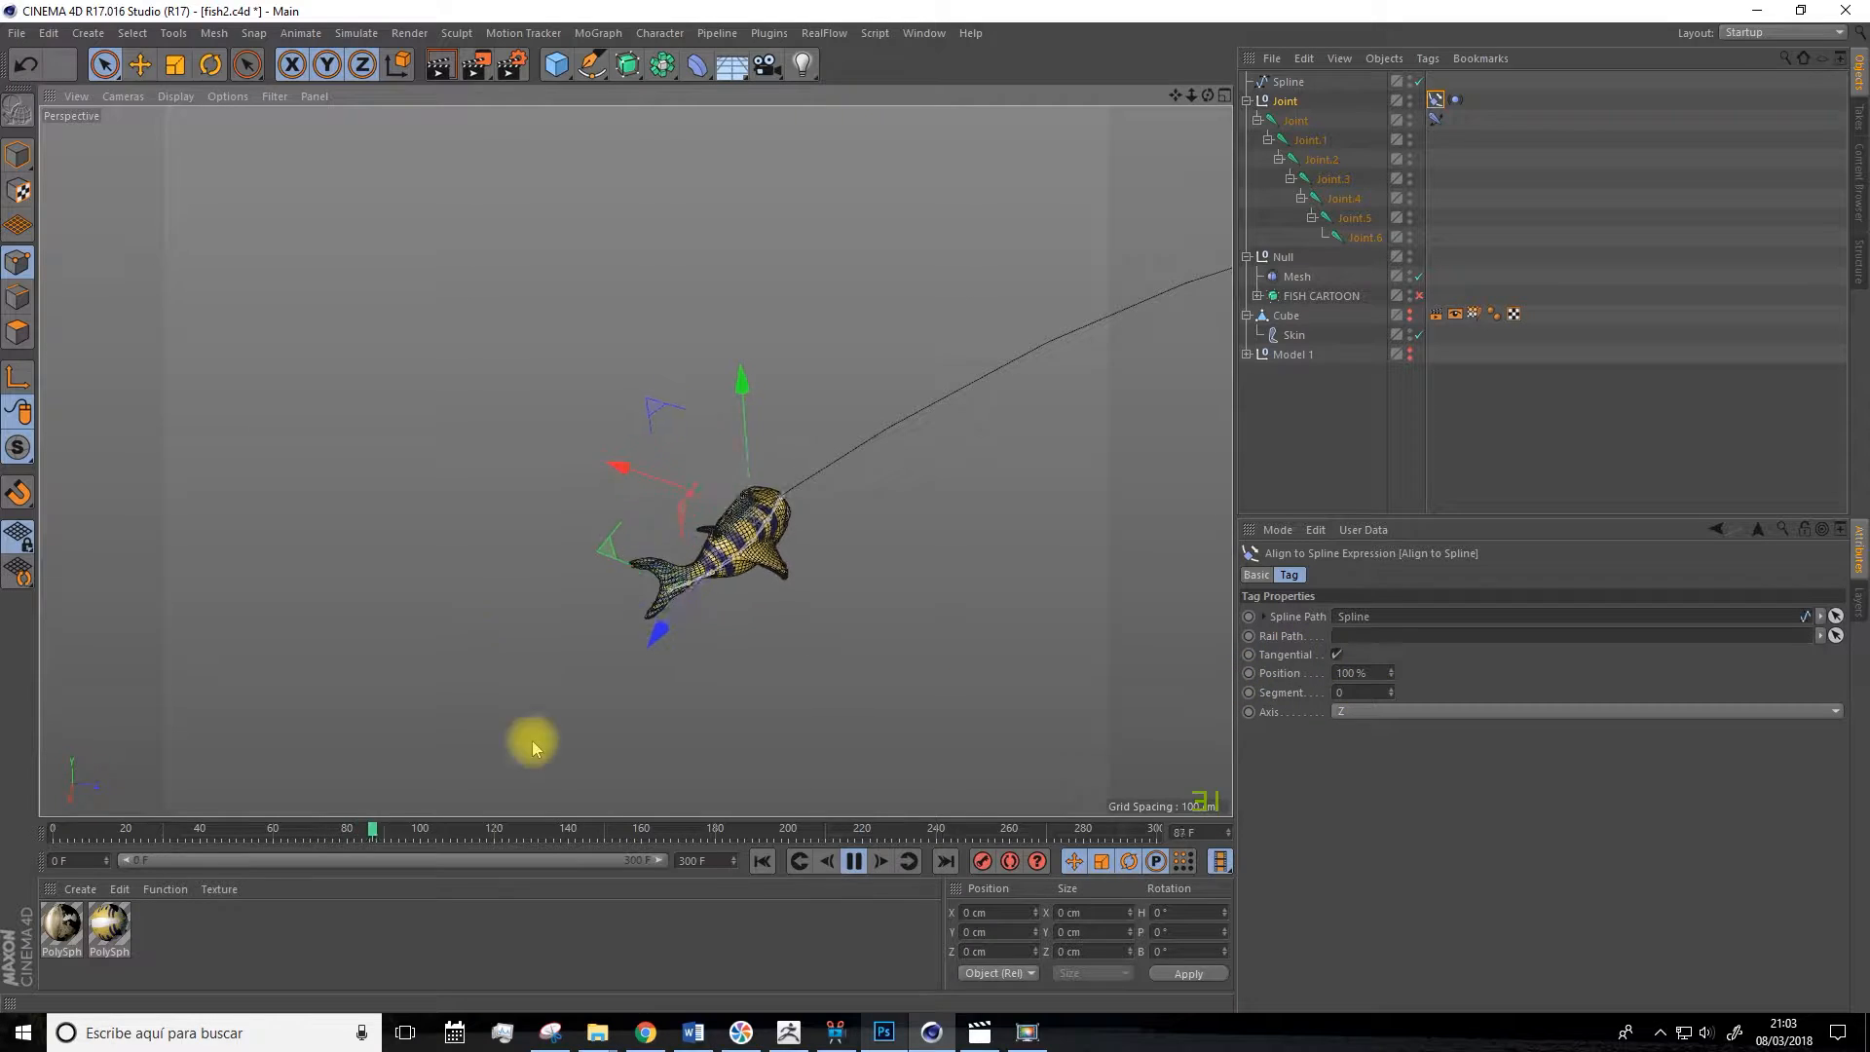
click(856, 861)
Keyframe the Align to Spline position at 100% on frame 0 and at 2% on frame 259.
drag(255, 829, 54, 829)
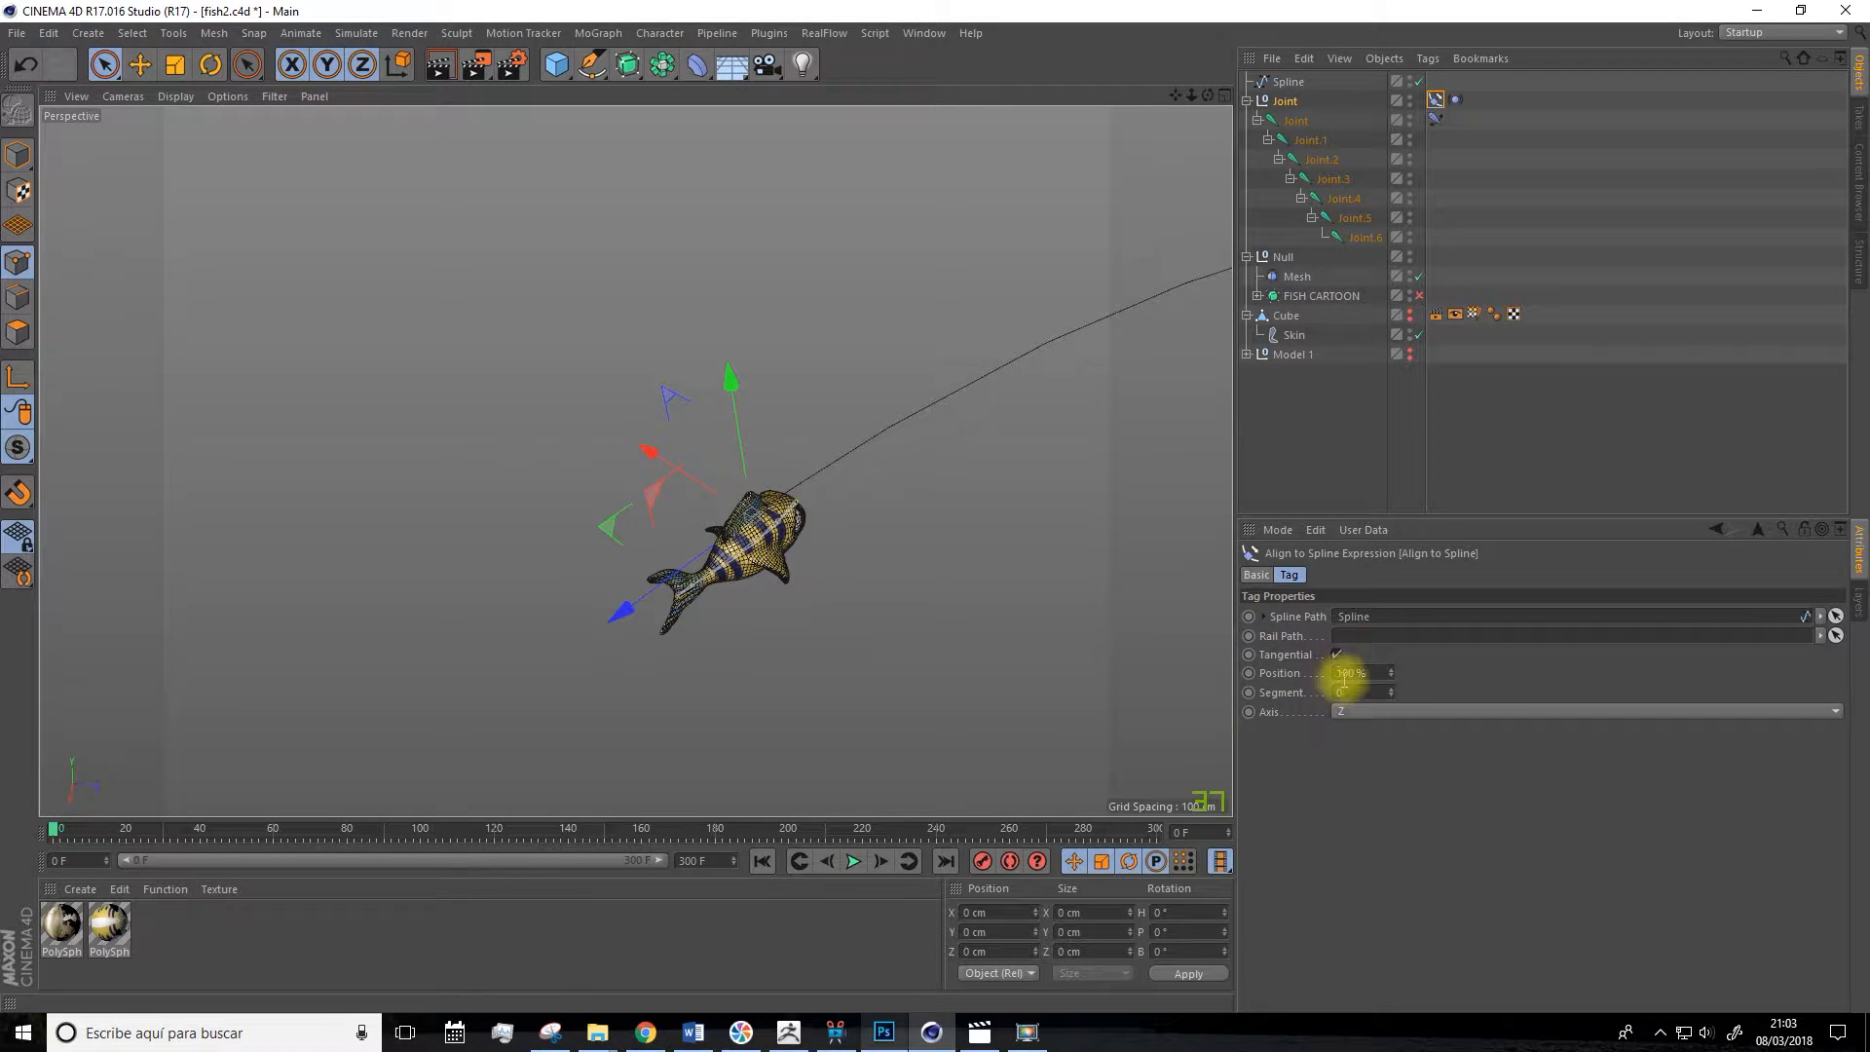
click(1249, 673)
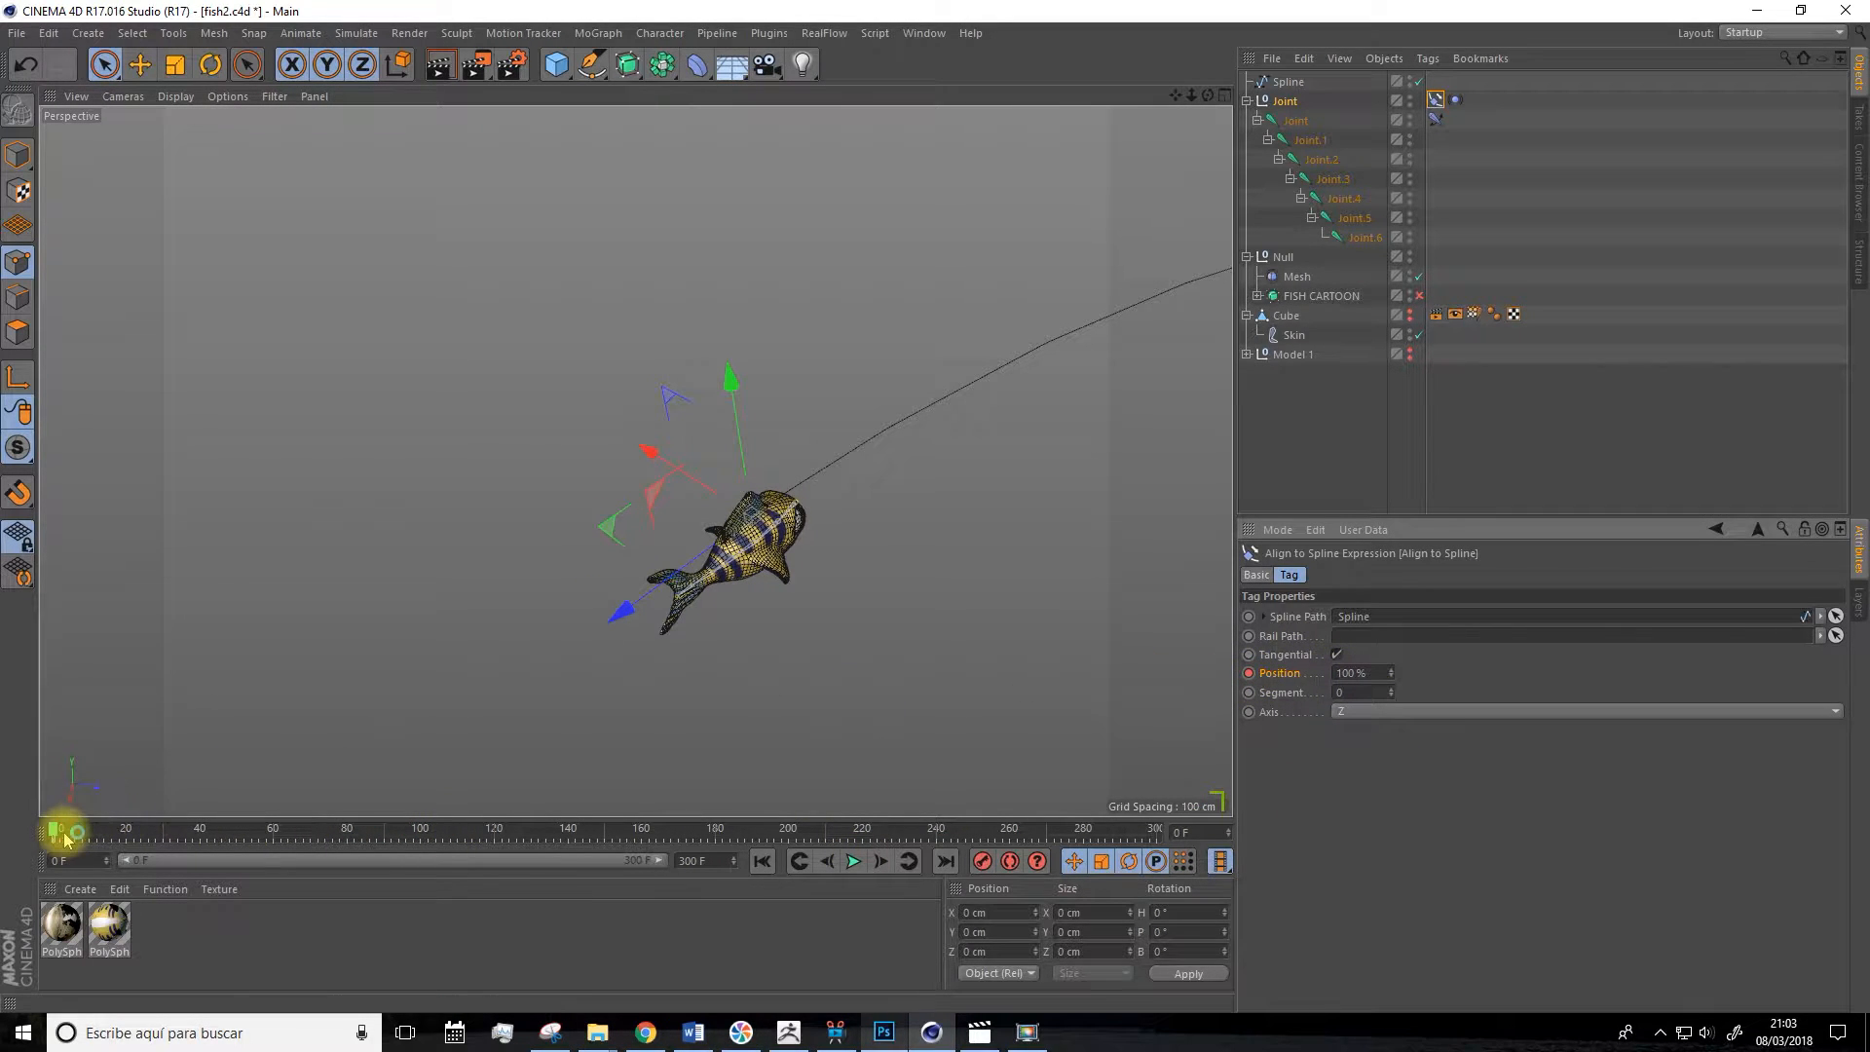
drag(55, 836, 1005, 850)
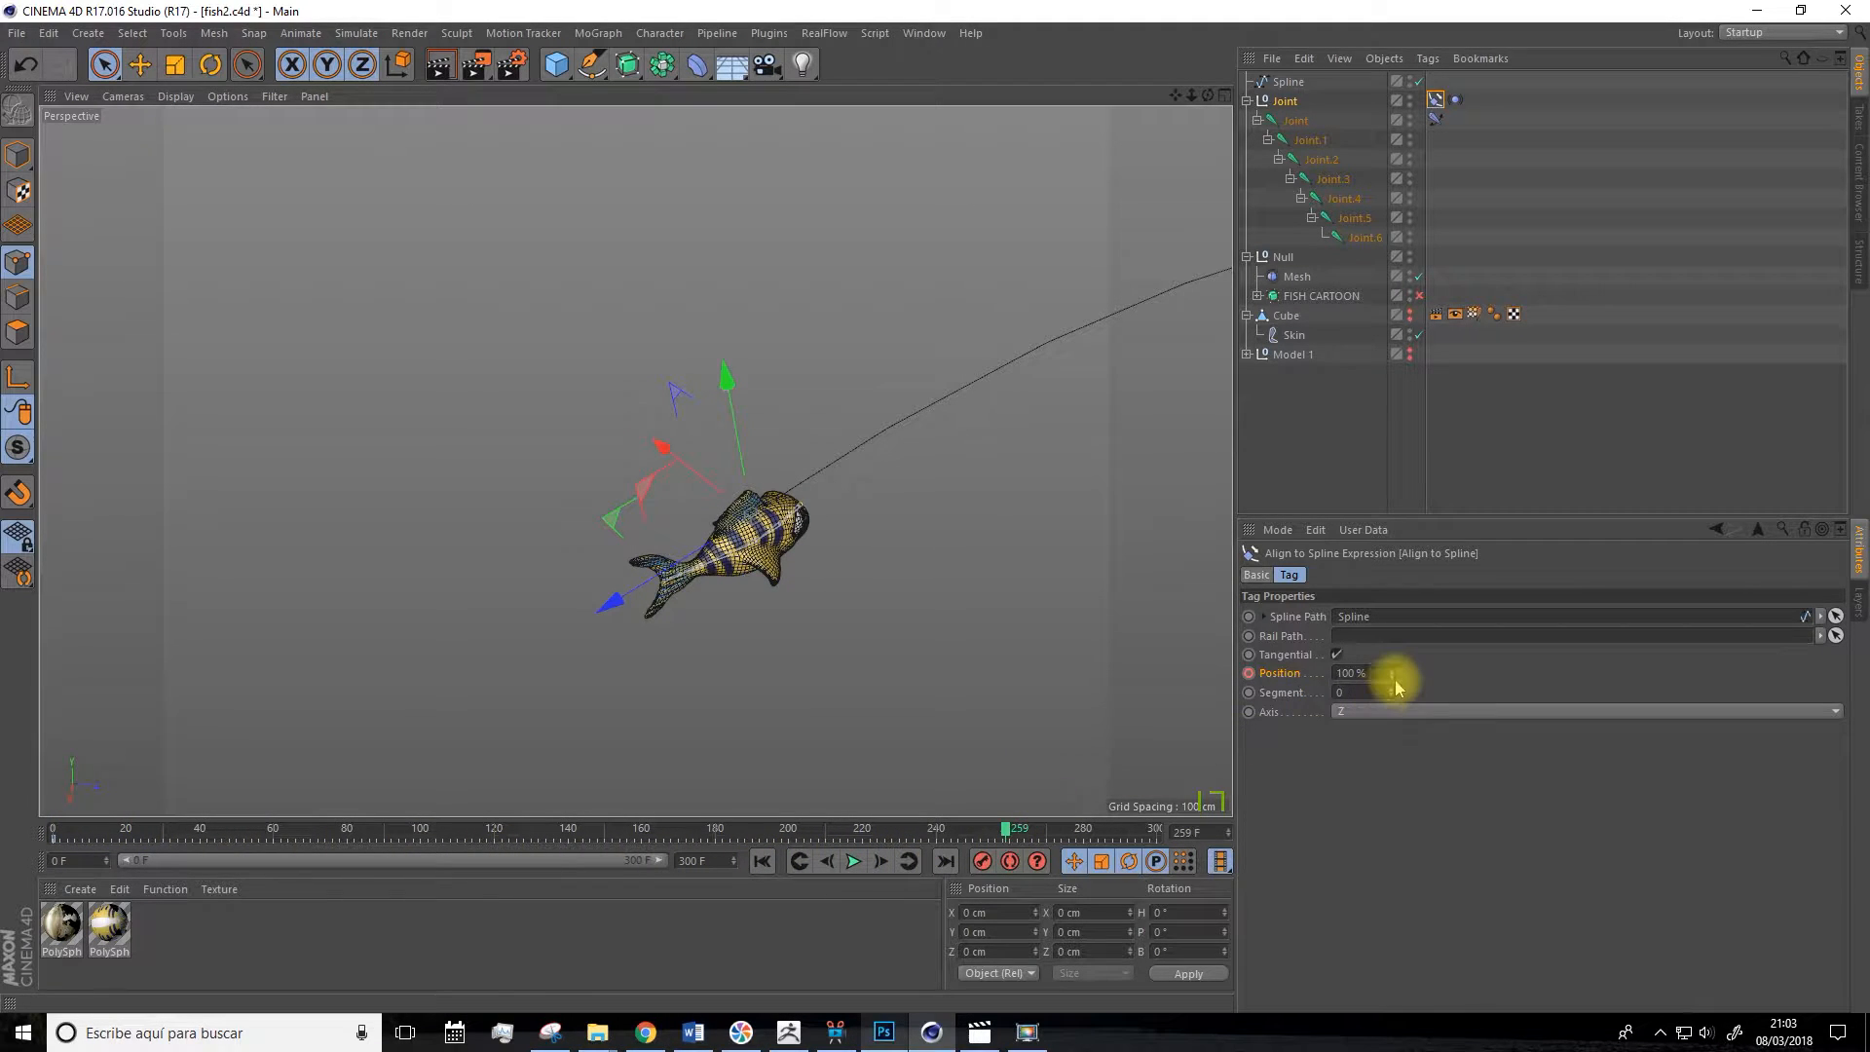
mouse_move(1390, 673)
mouse_down()
mouse_move(1358, 674)
mouse_move(1393, 672)
mouse_up()
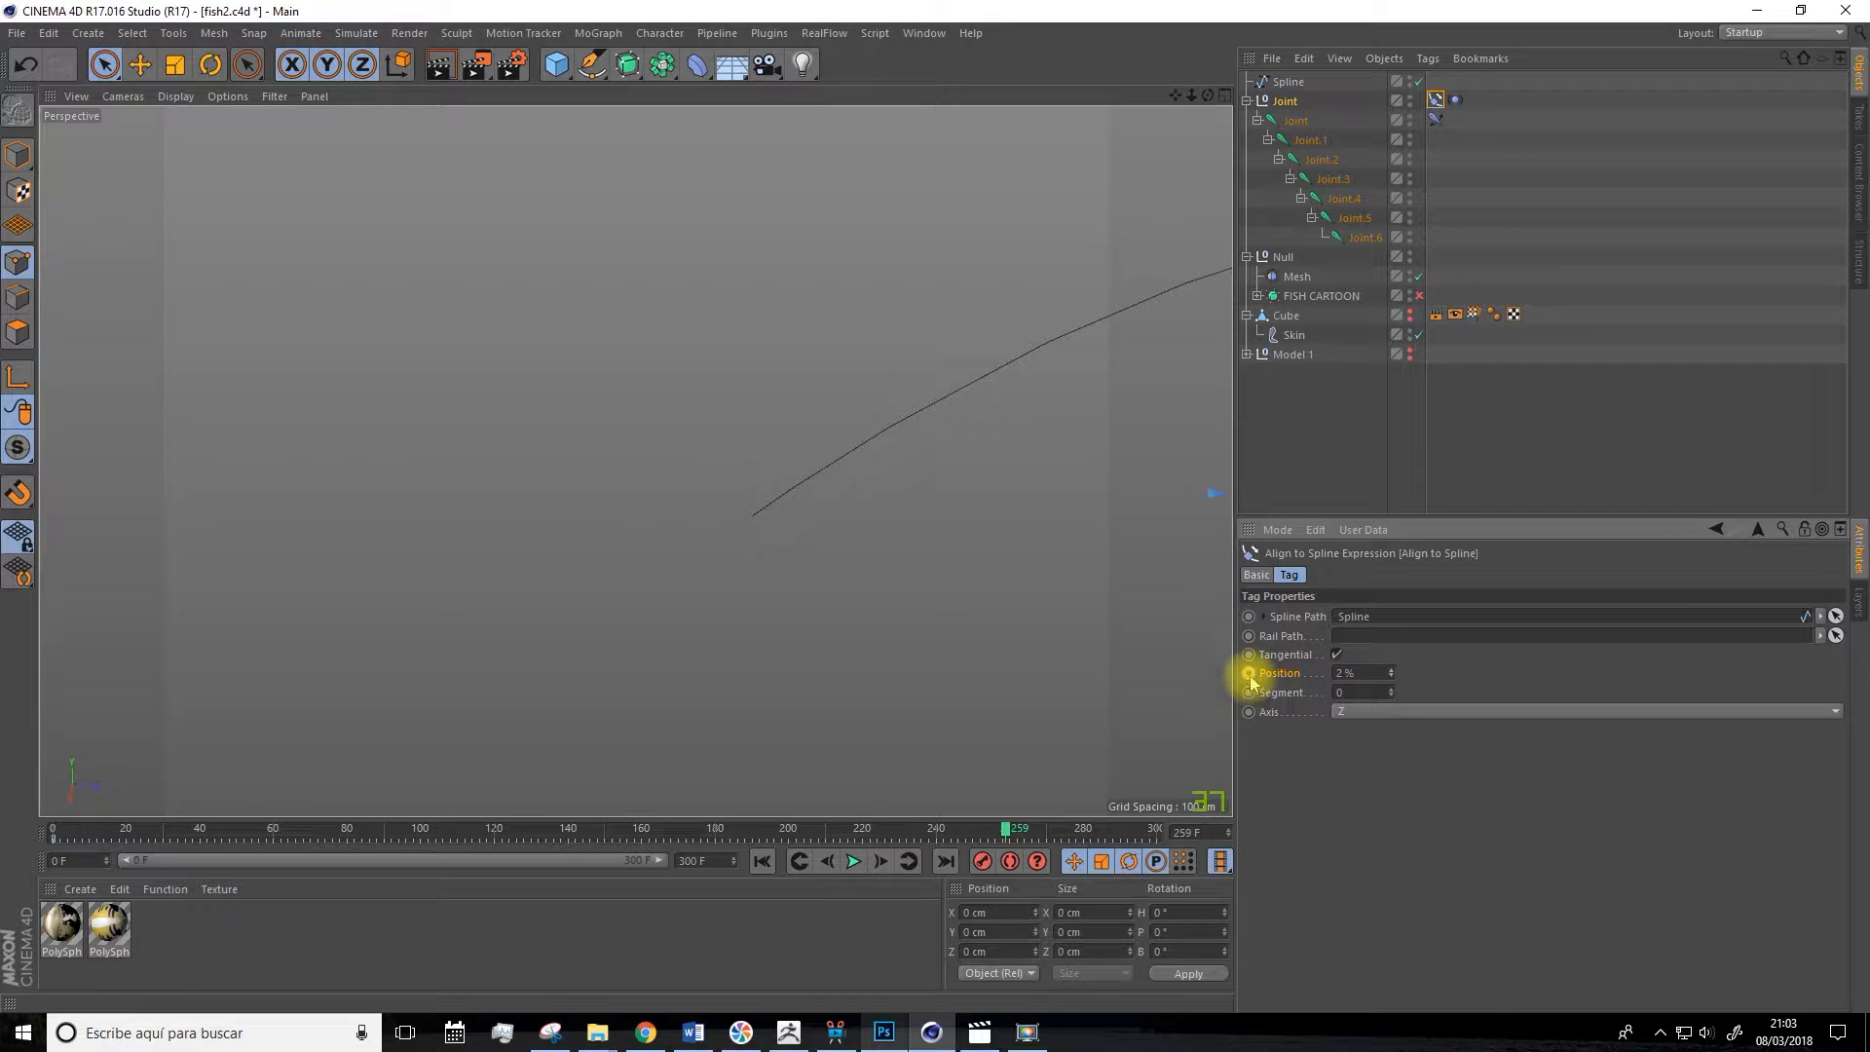
ctrl+click(1250, 674)
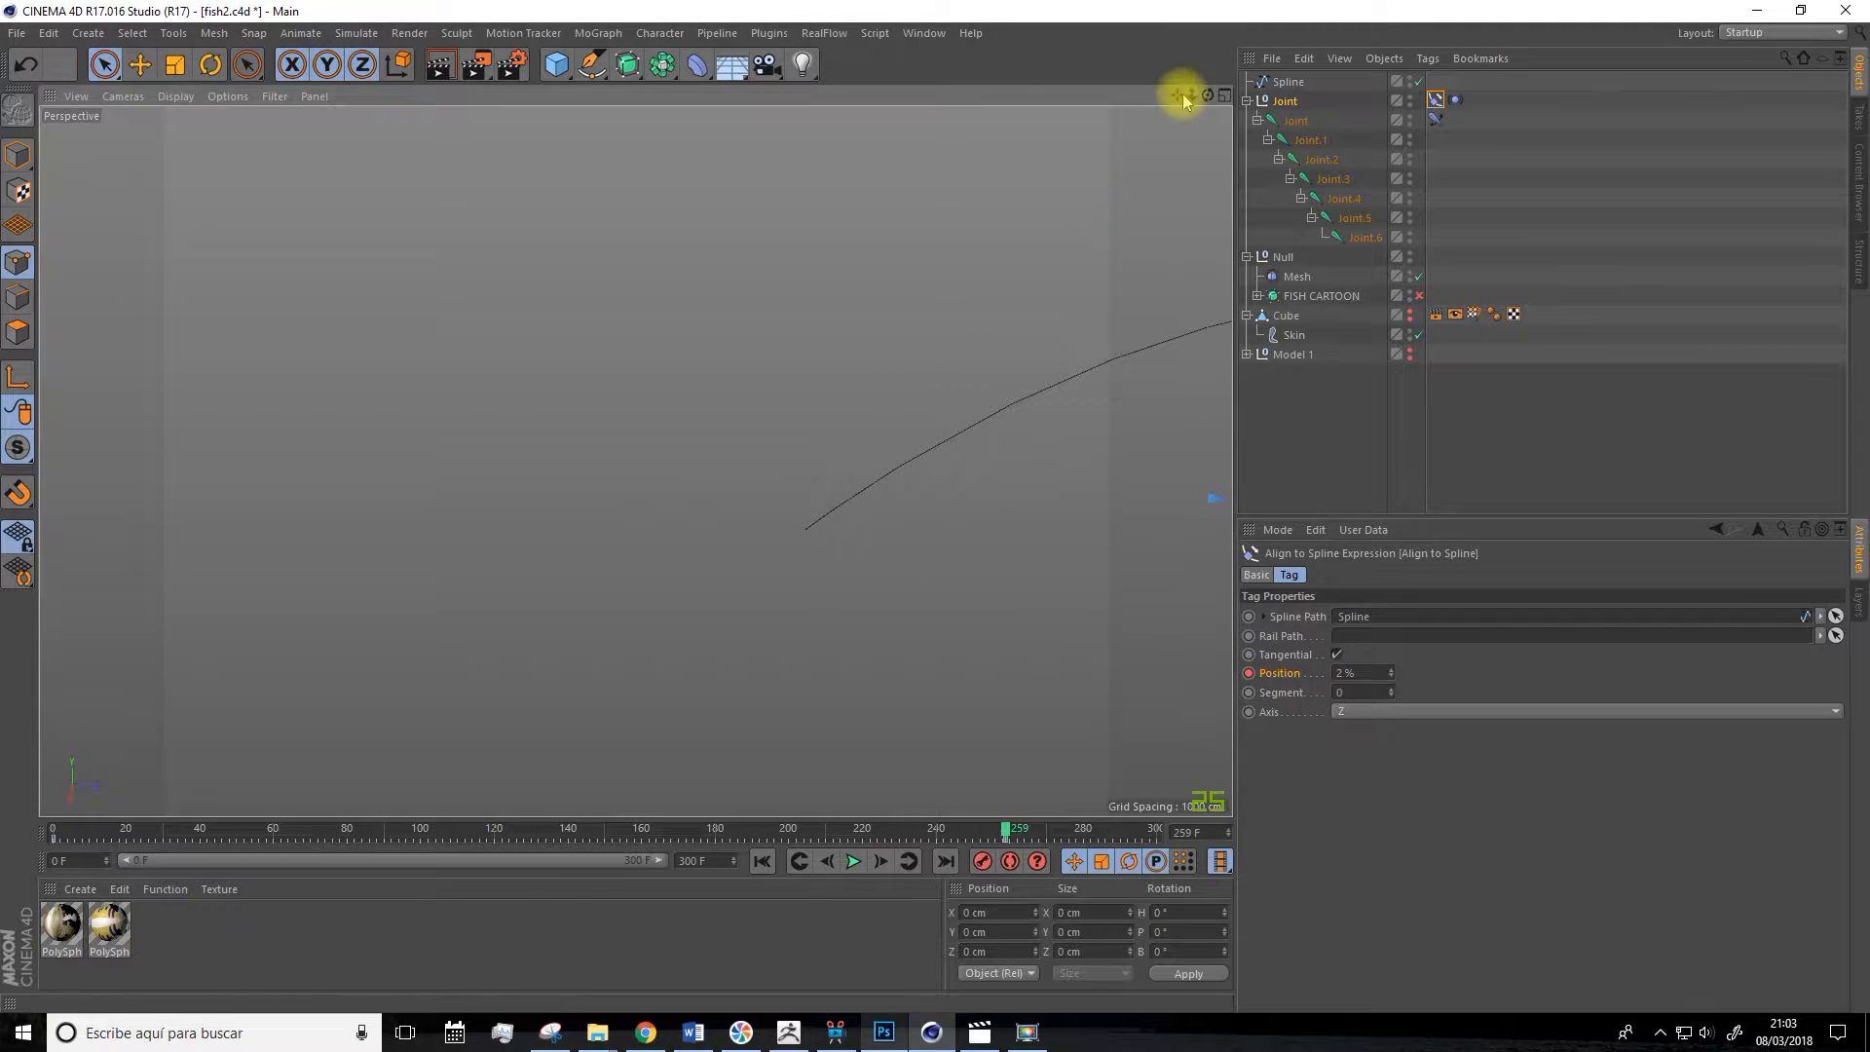
Play the animation and check the fish's travel along the whole spline.
drag(1175, 96, 717, 36)
scroll(949, 357, down, 5)
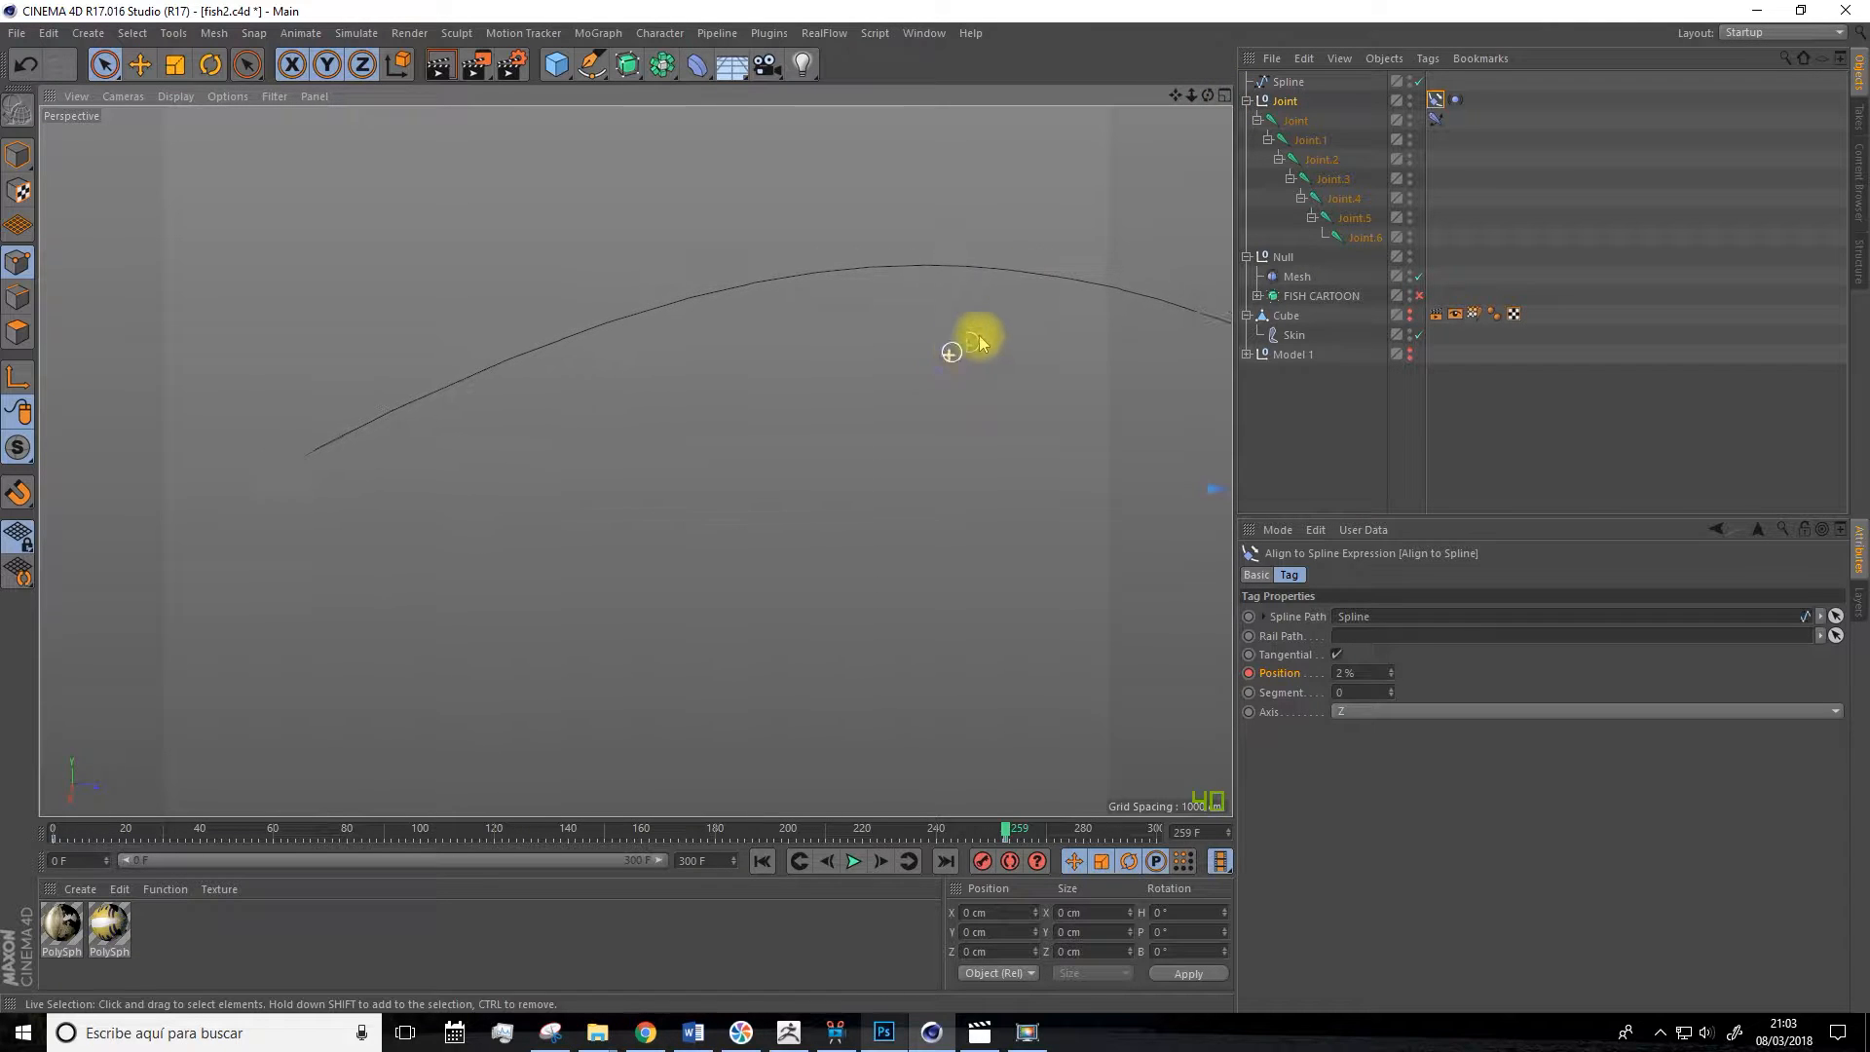
drag(1176, 97, 680, 110)
scroll(960, 436, down, 6)
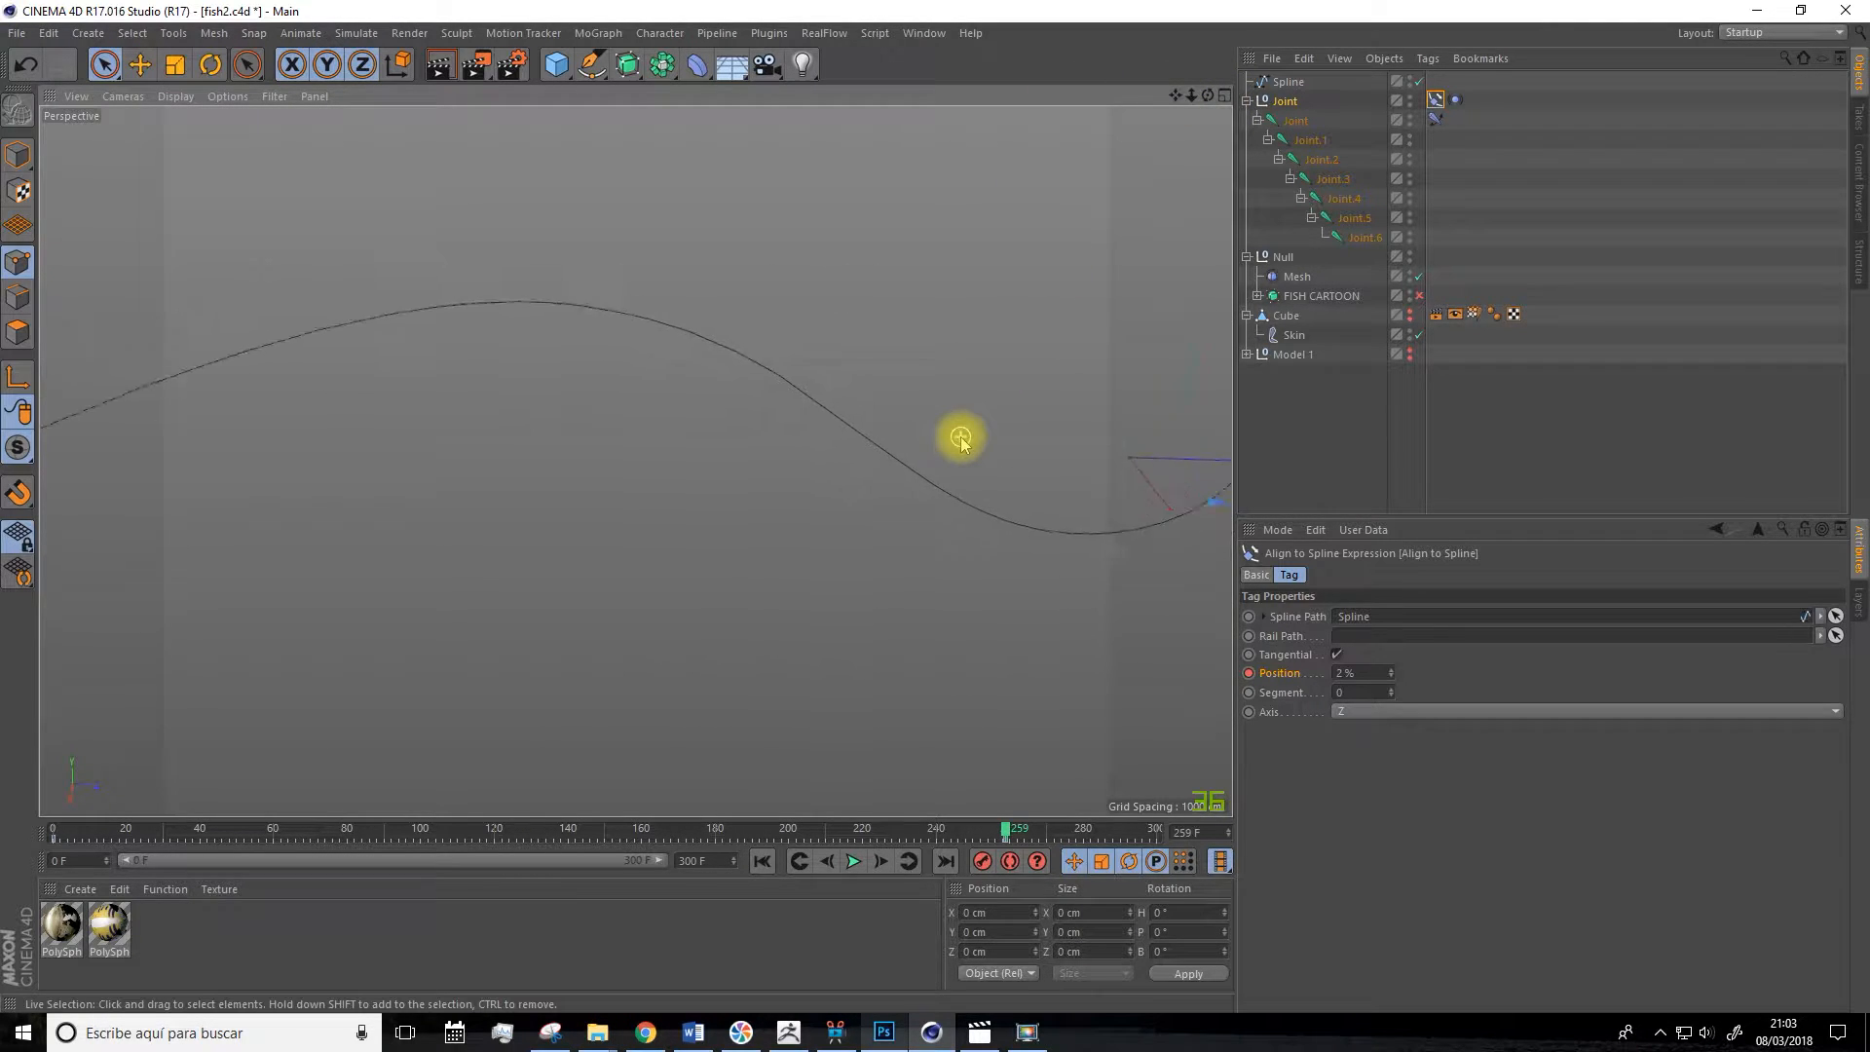
scroll(987, 419, down, 1)
drag(1176, 96, 862, 98)
mouse_move(1208, 96)
mouse_down()
mouse_move(1183, 105)
mouse_move(1206, 96)
mouse_up()
click(801, 864)
click(950, 869)
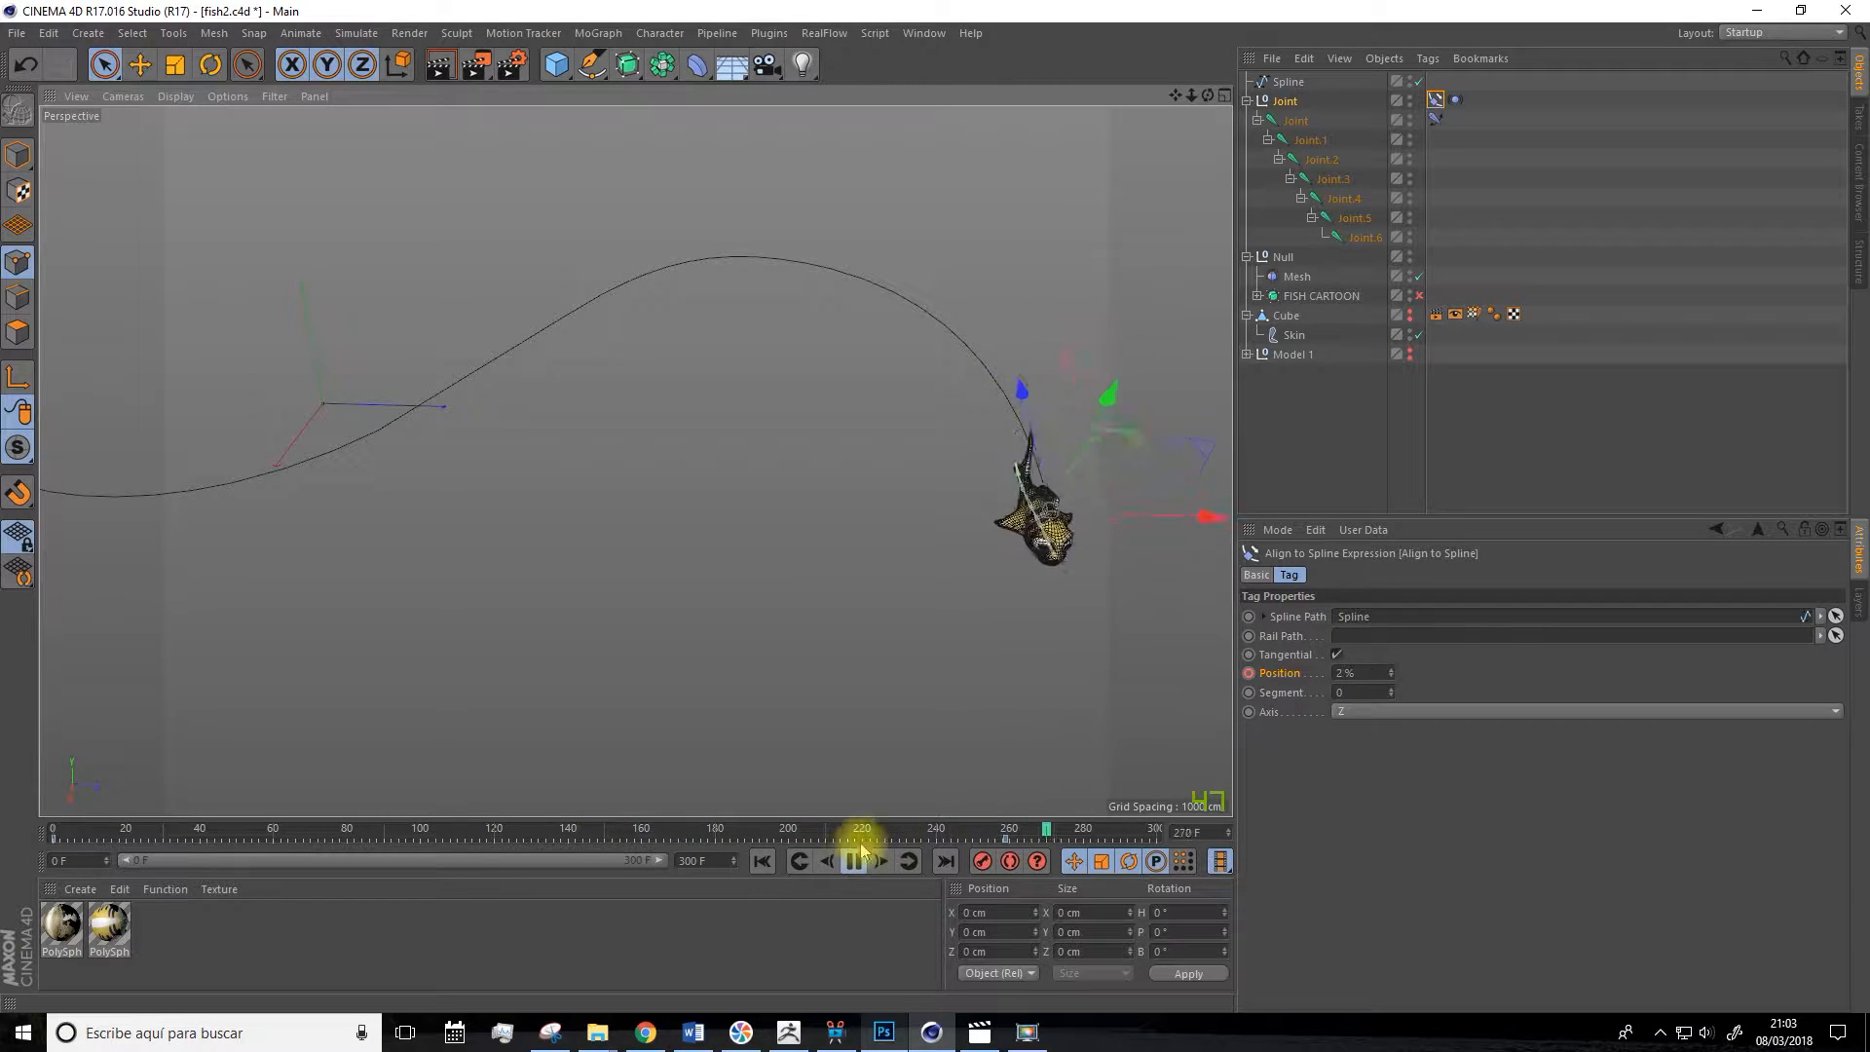
Add a standard Camera, look through it, and frame the winding path with the fish swimming toward the viewer.
alt+drag(779, 672, 726, 217)
click(768, 66)
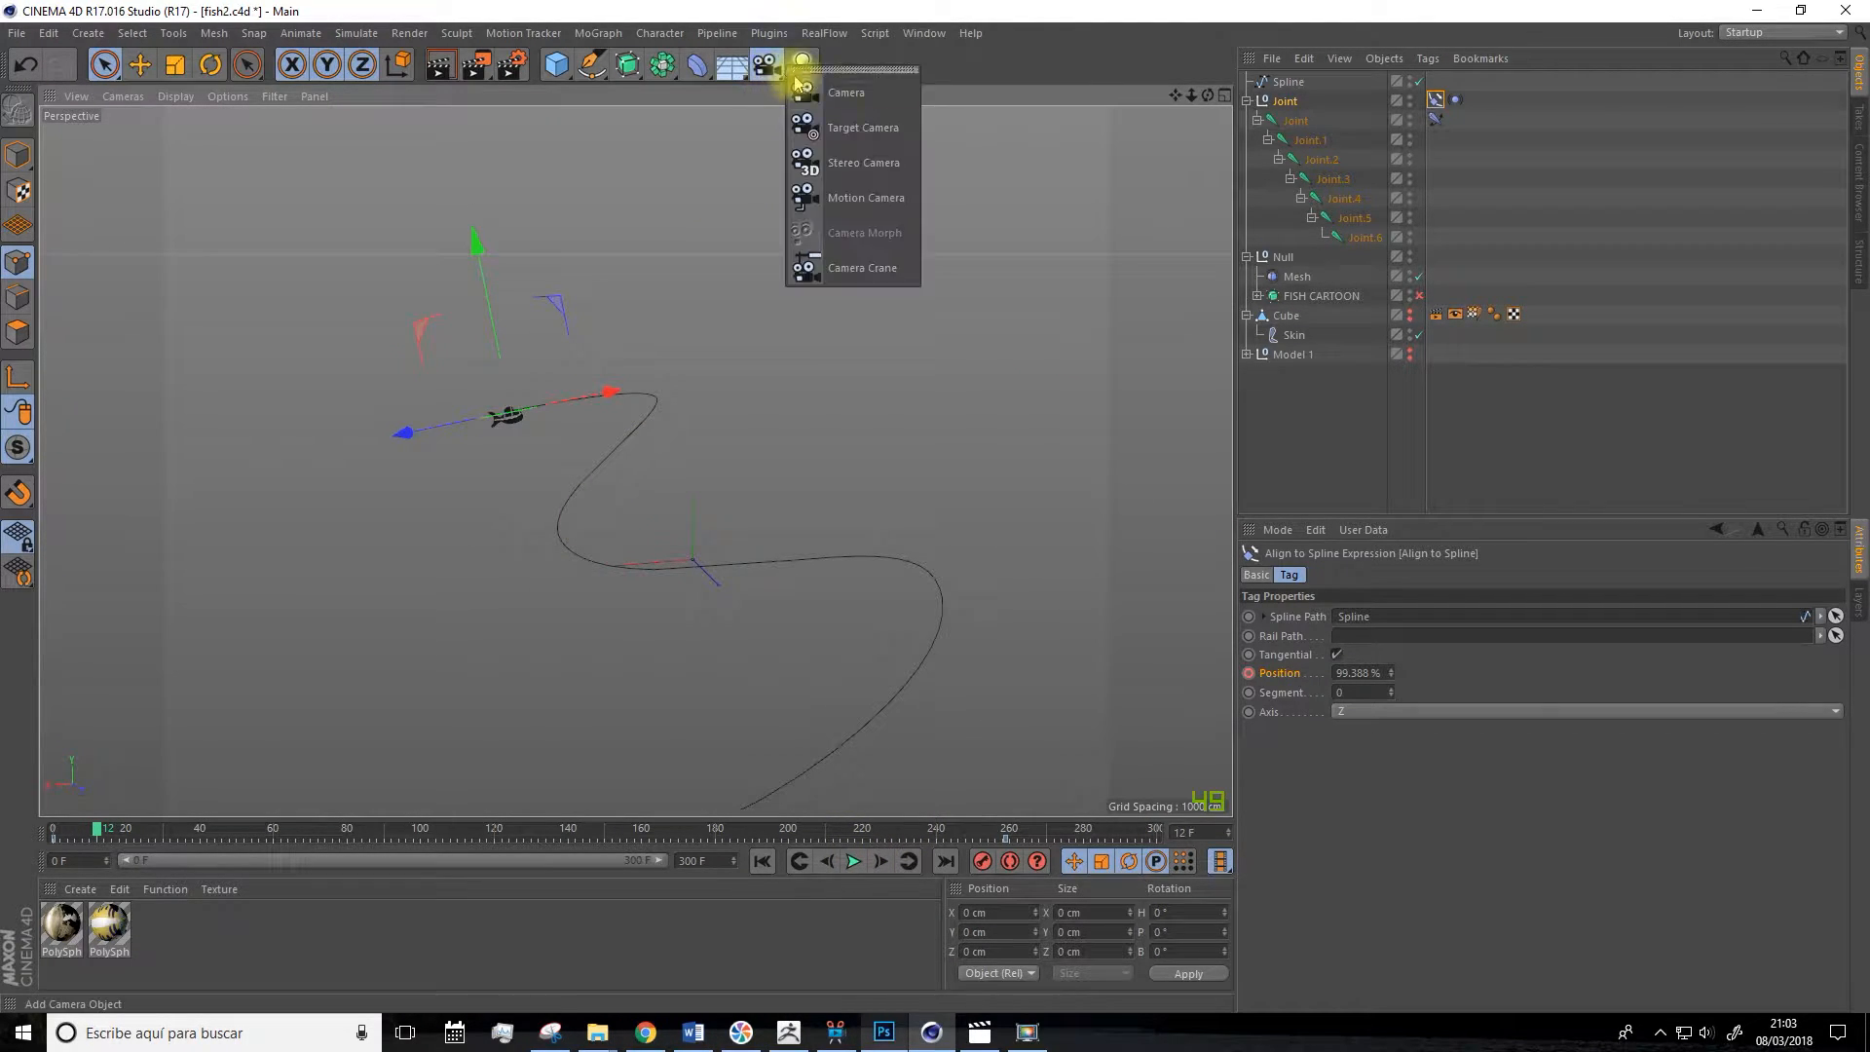
click(829, 105)
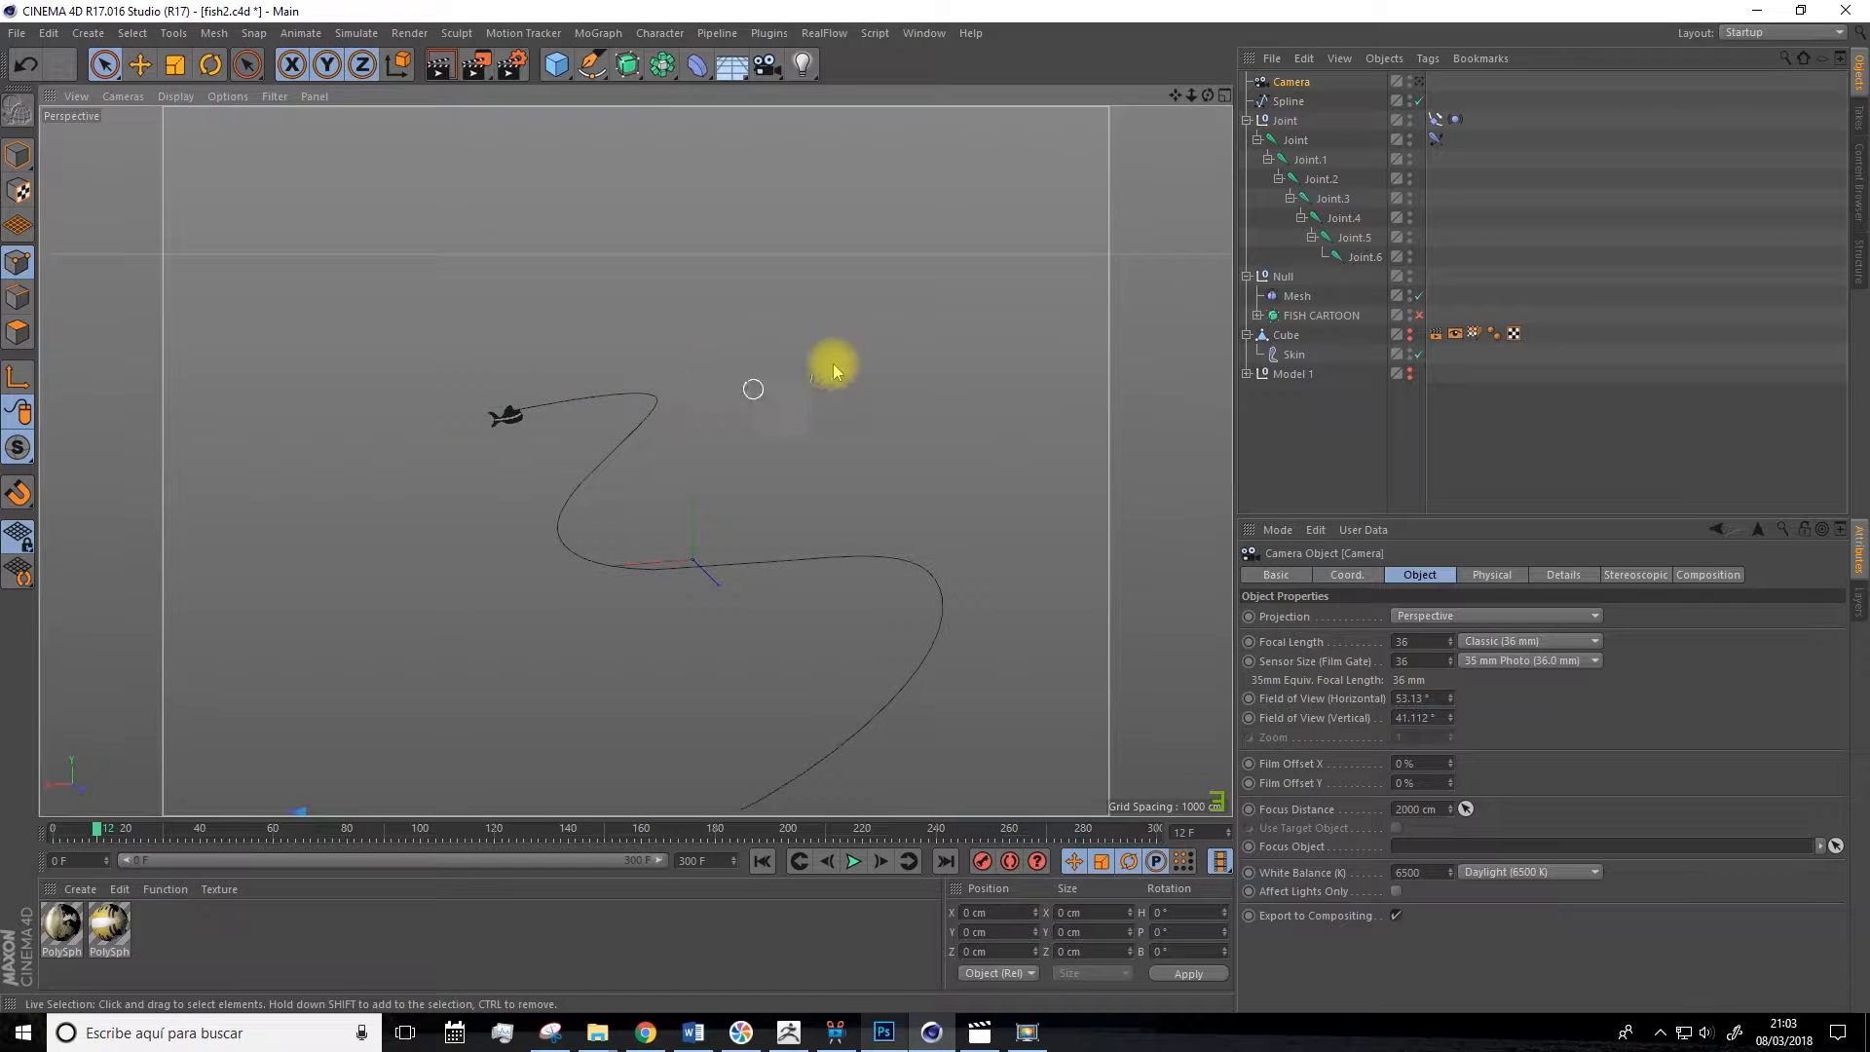
click(1419, 83)
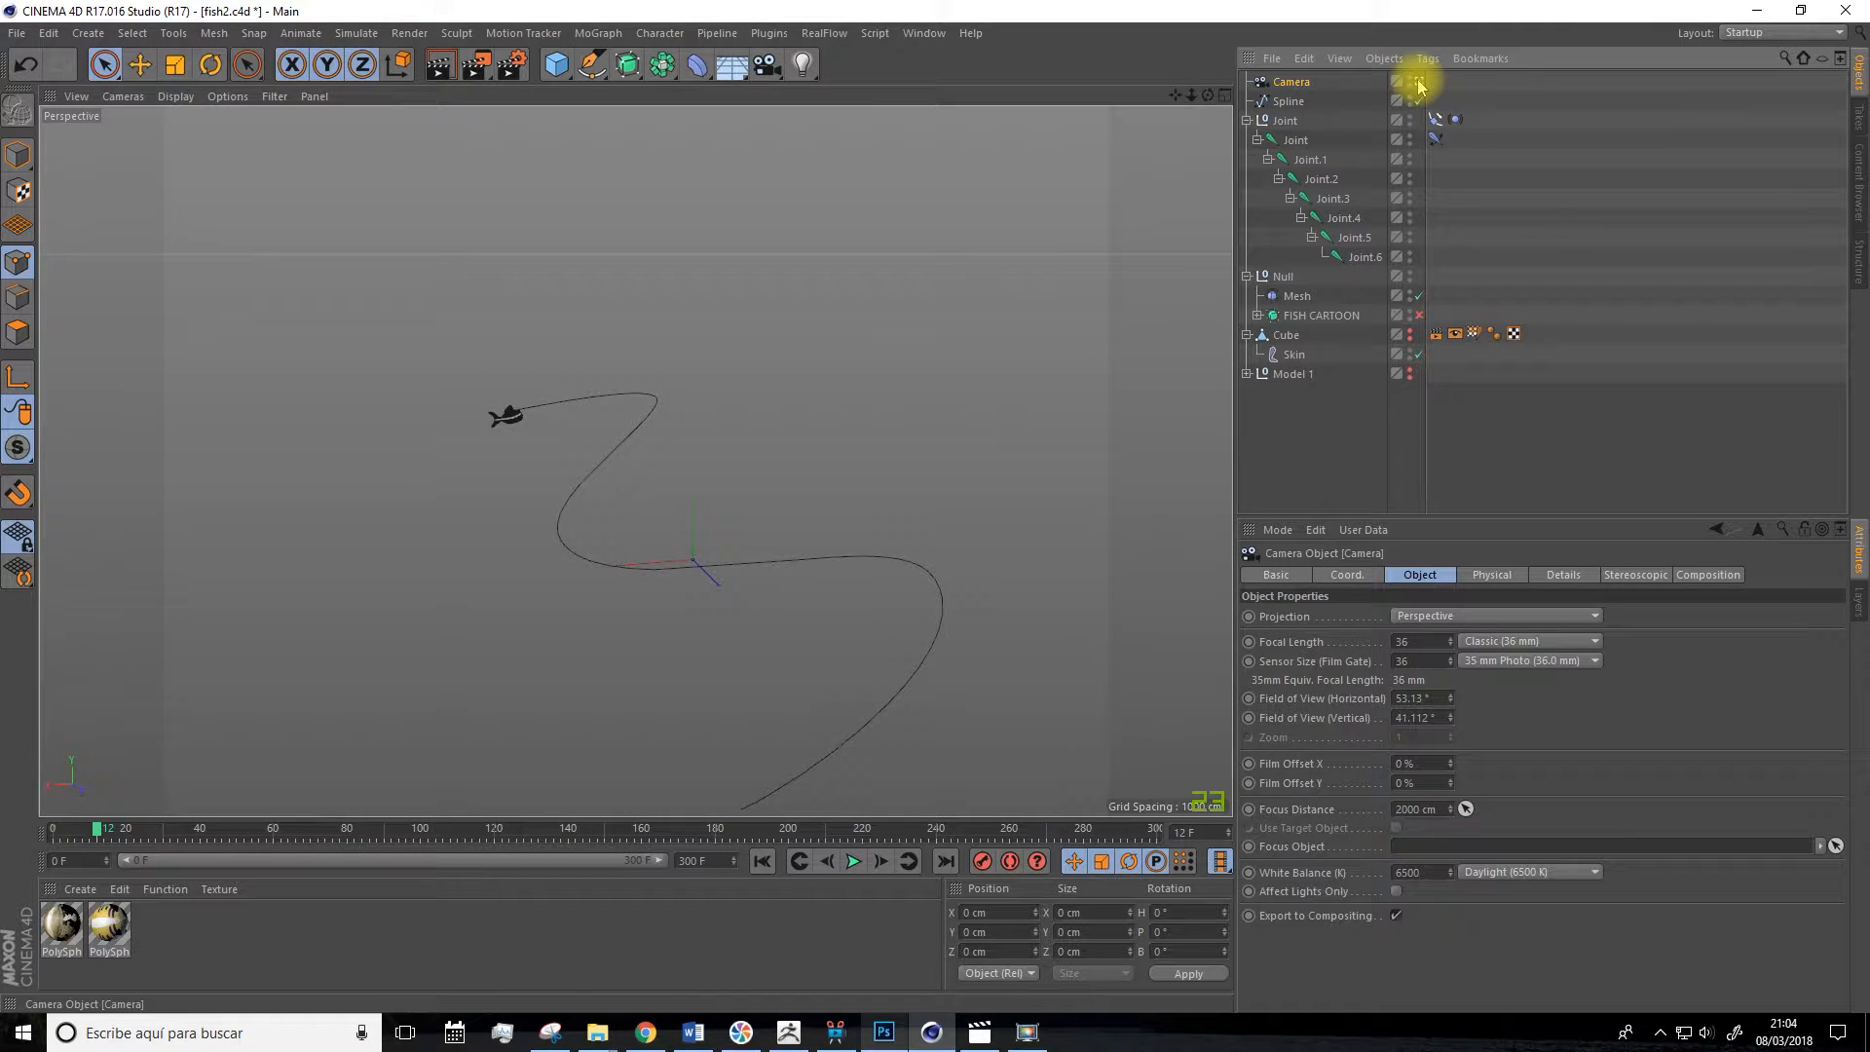
alt+drag(559, 504, 614, 522)
drag(1175, 96, 634, 451)
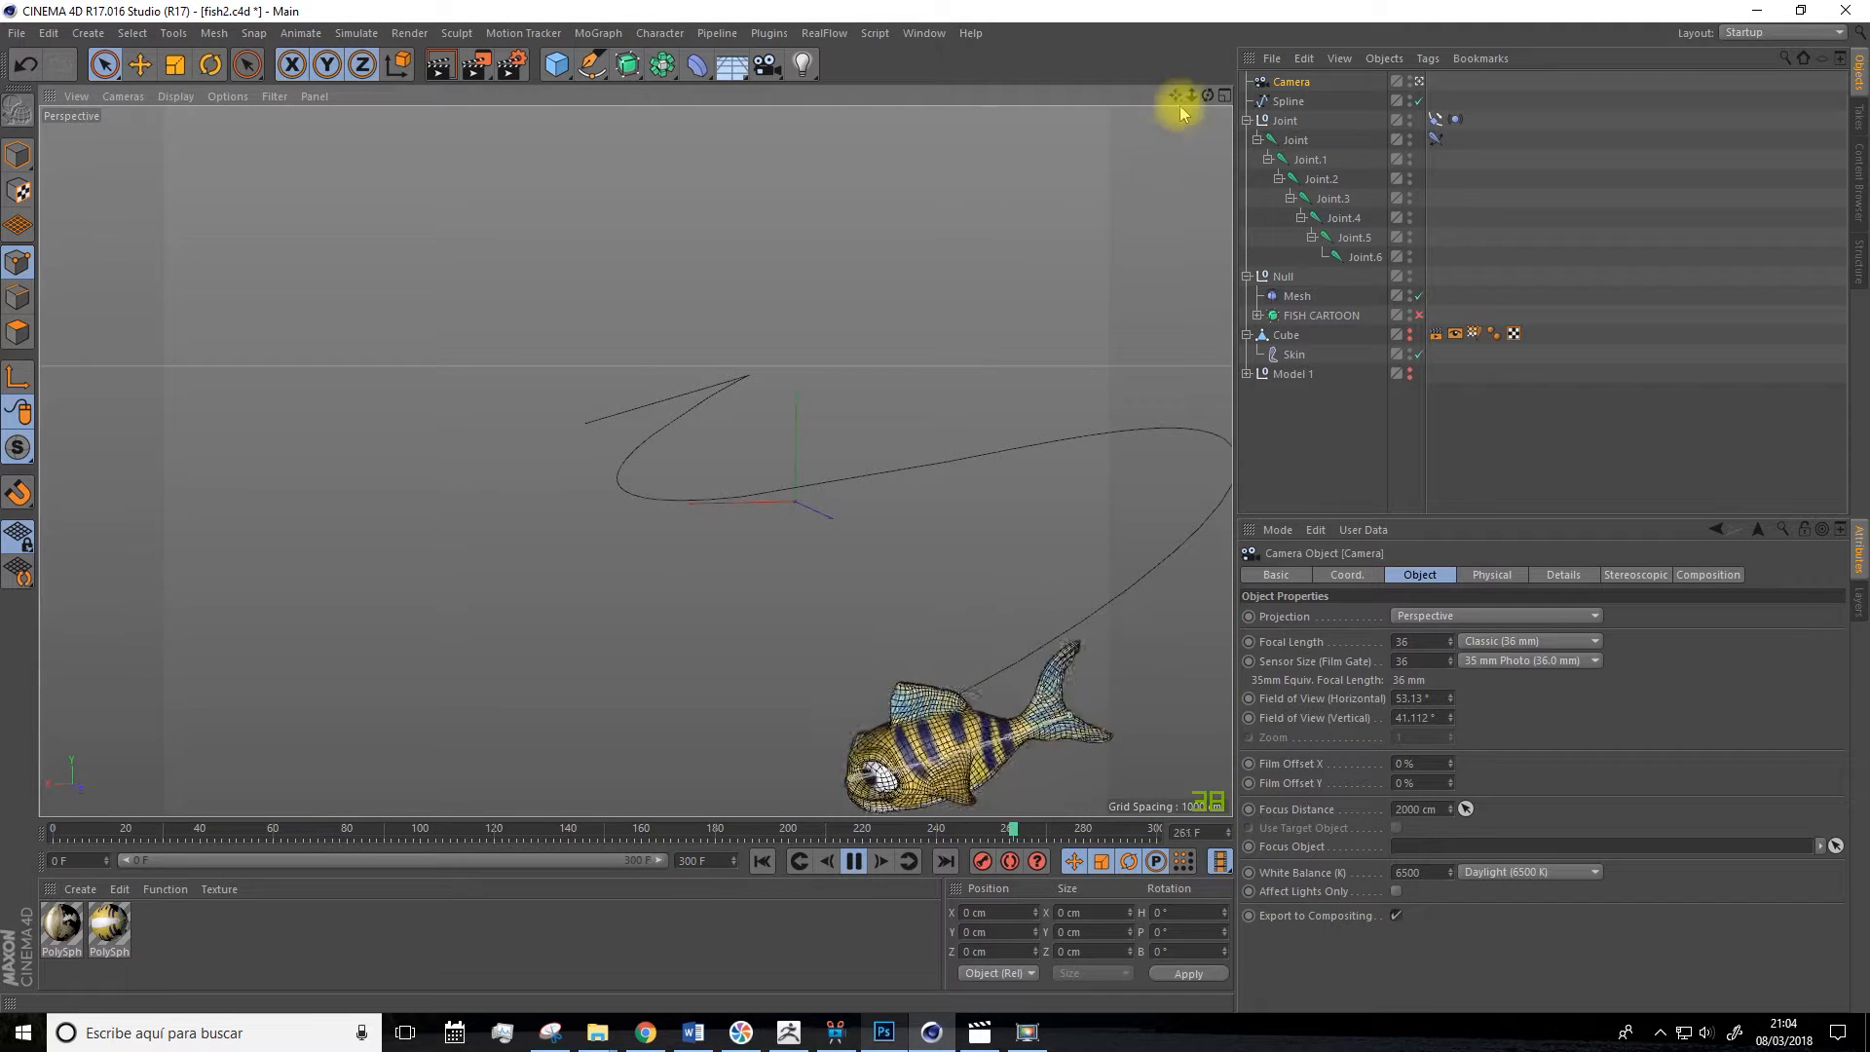
drag(1175, 96, 1156, 111)
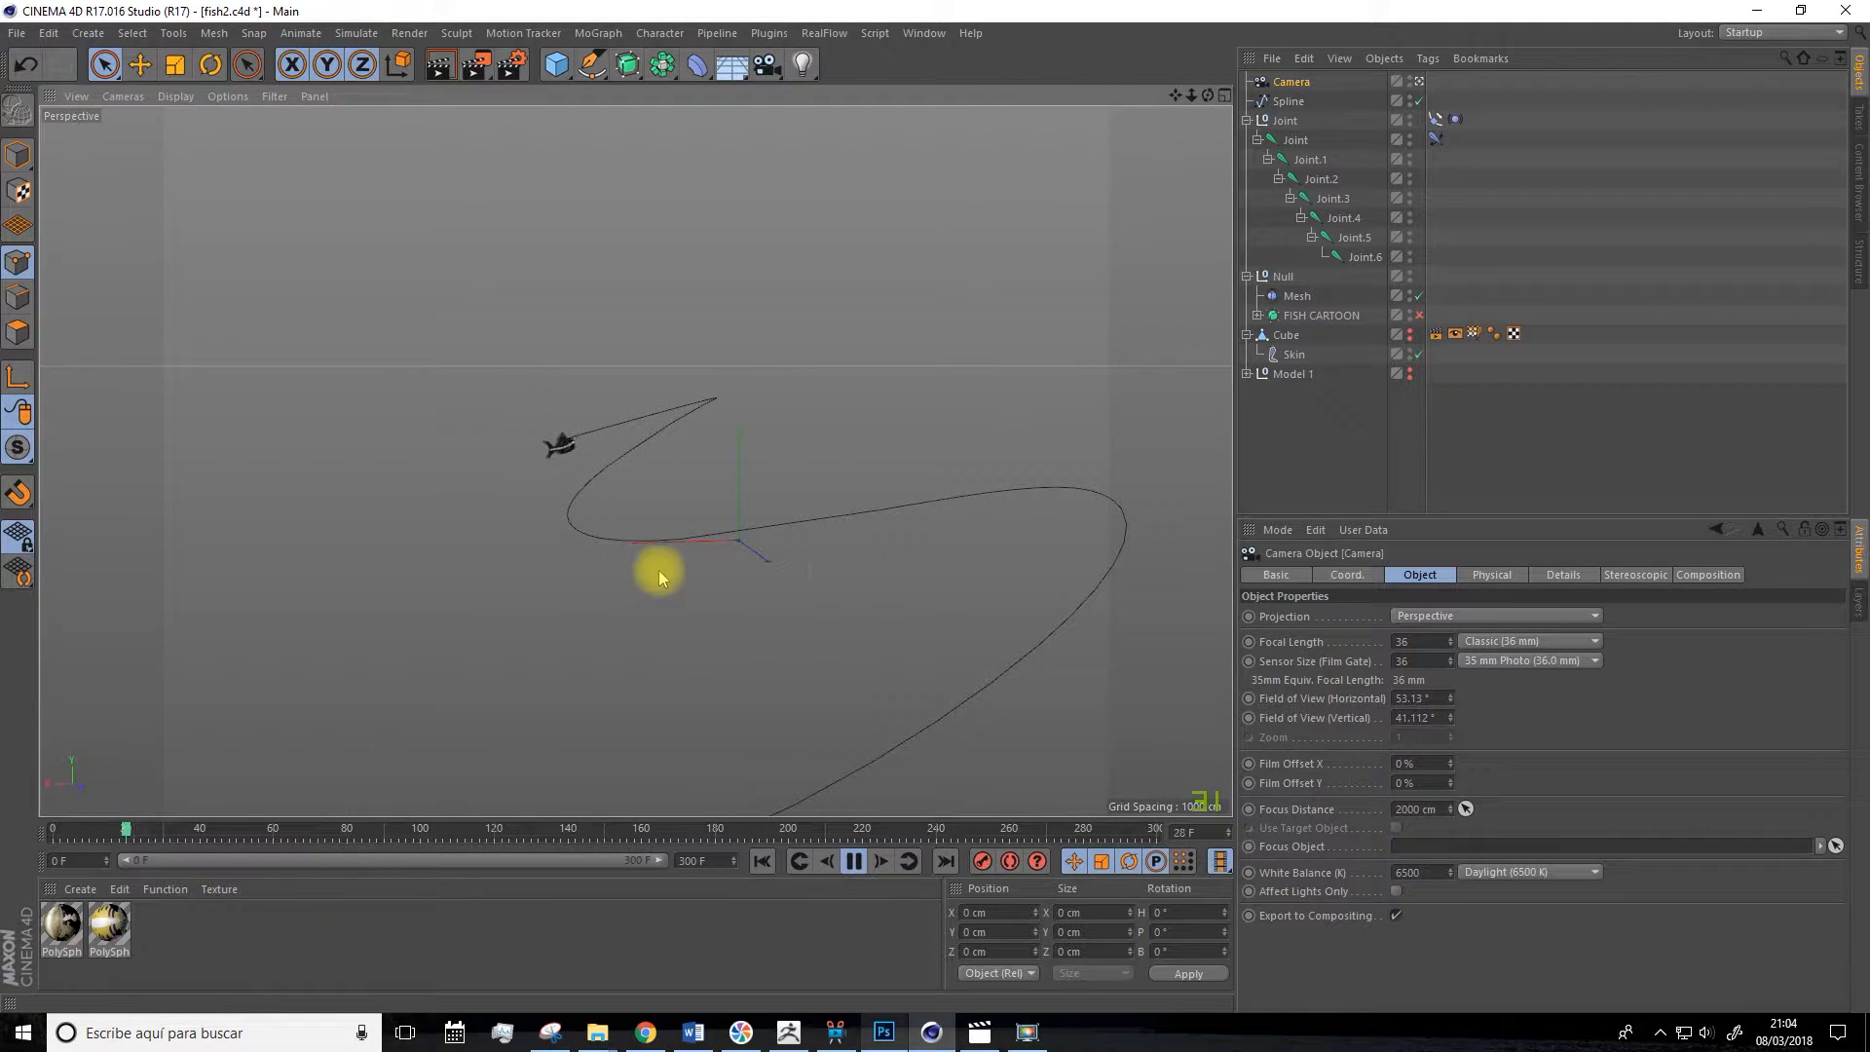
Switch the viewport display to Gouraud Shading and watch the textured fish swim along the path before stopping playback.
click(176, 97)
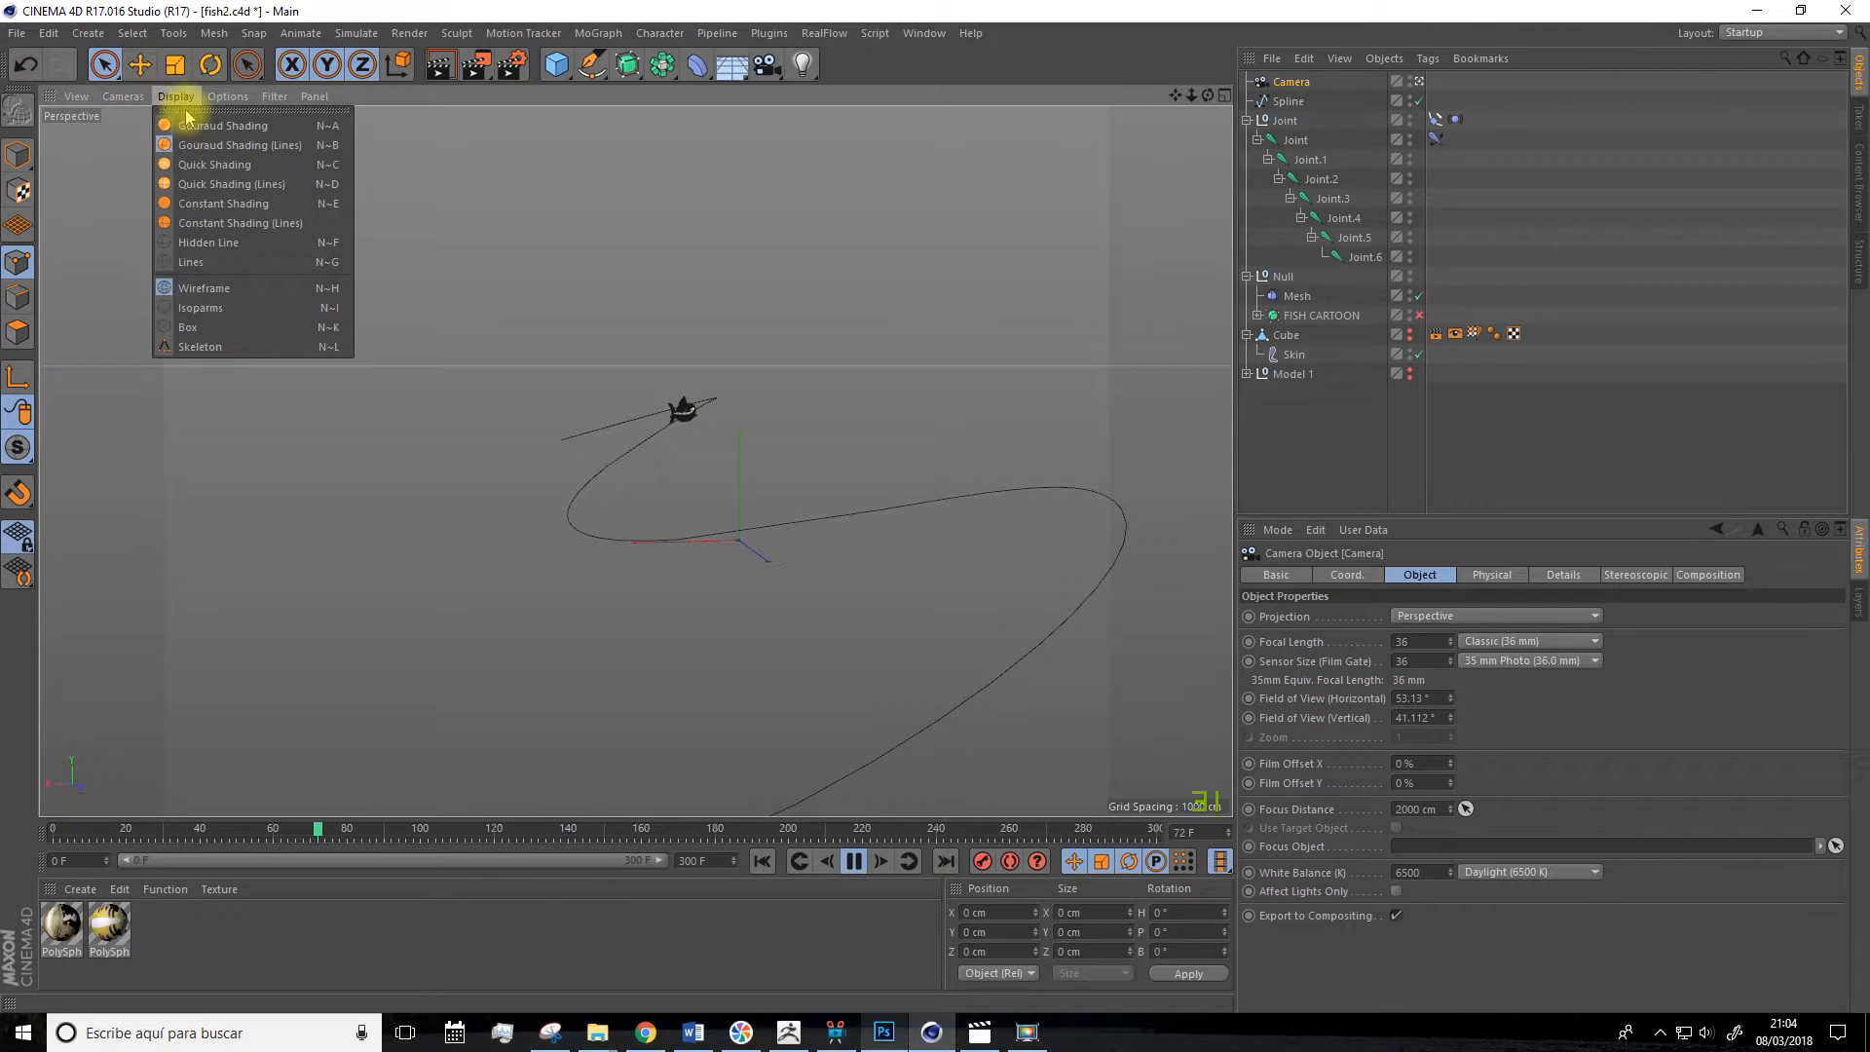
click(208, 127)
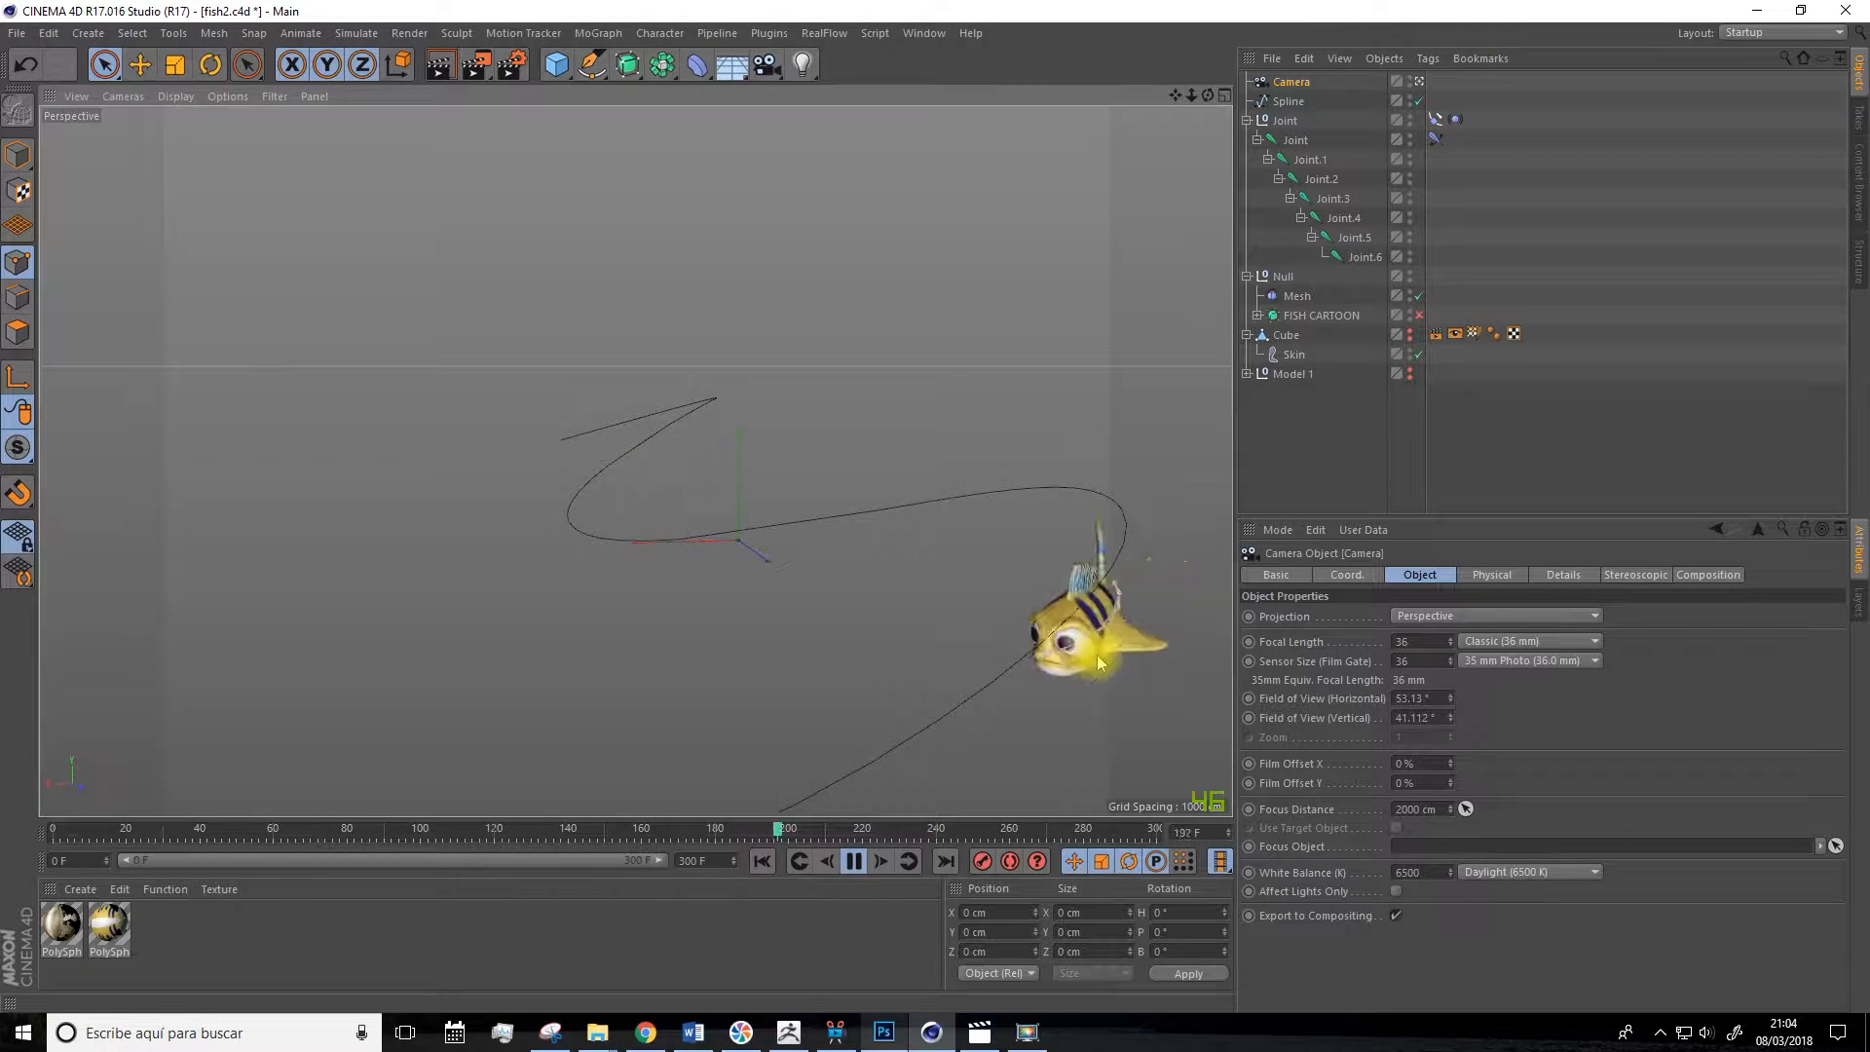
click(853, 861)
Move the final Align to Spline position keyframe to frame 300.
click(1435, 119)
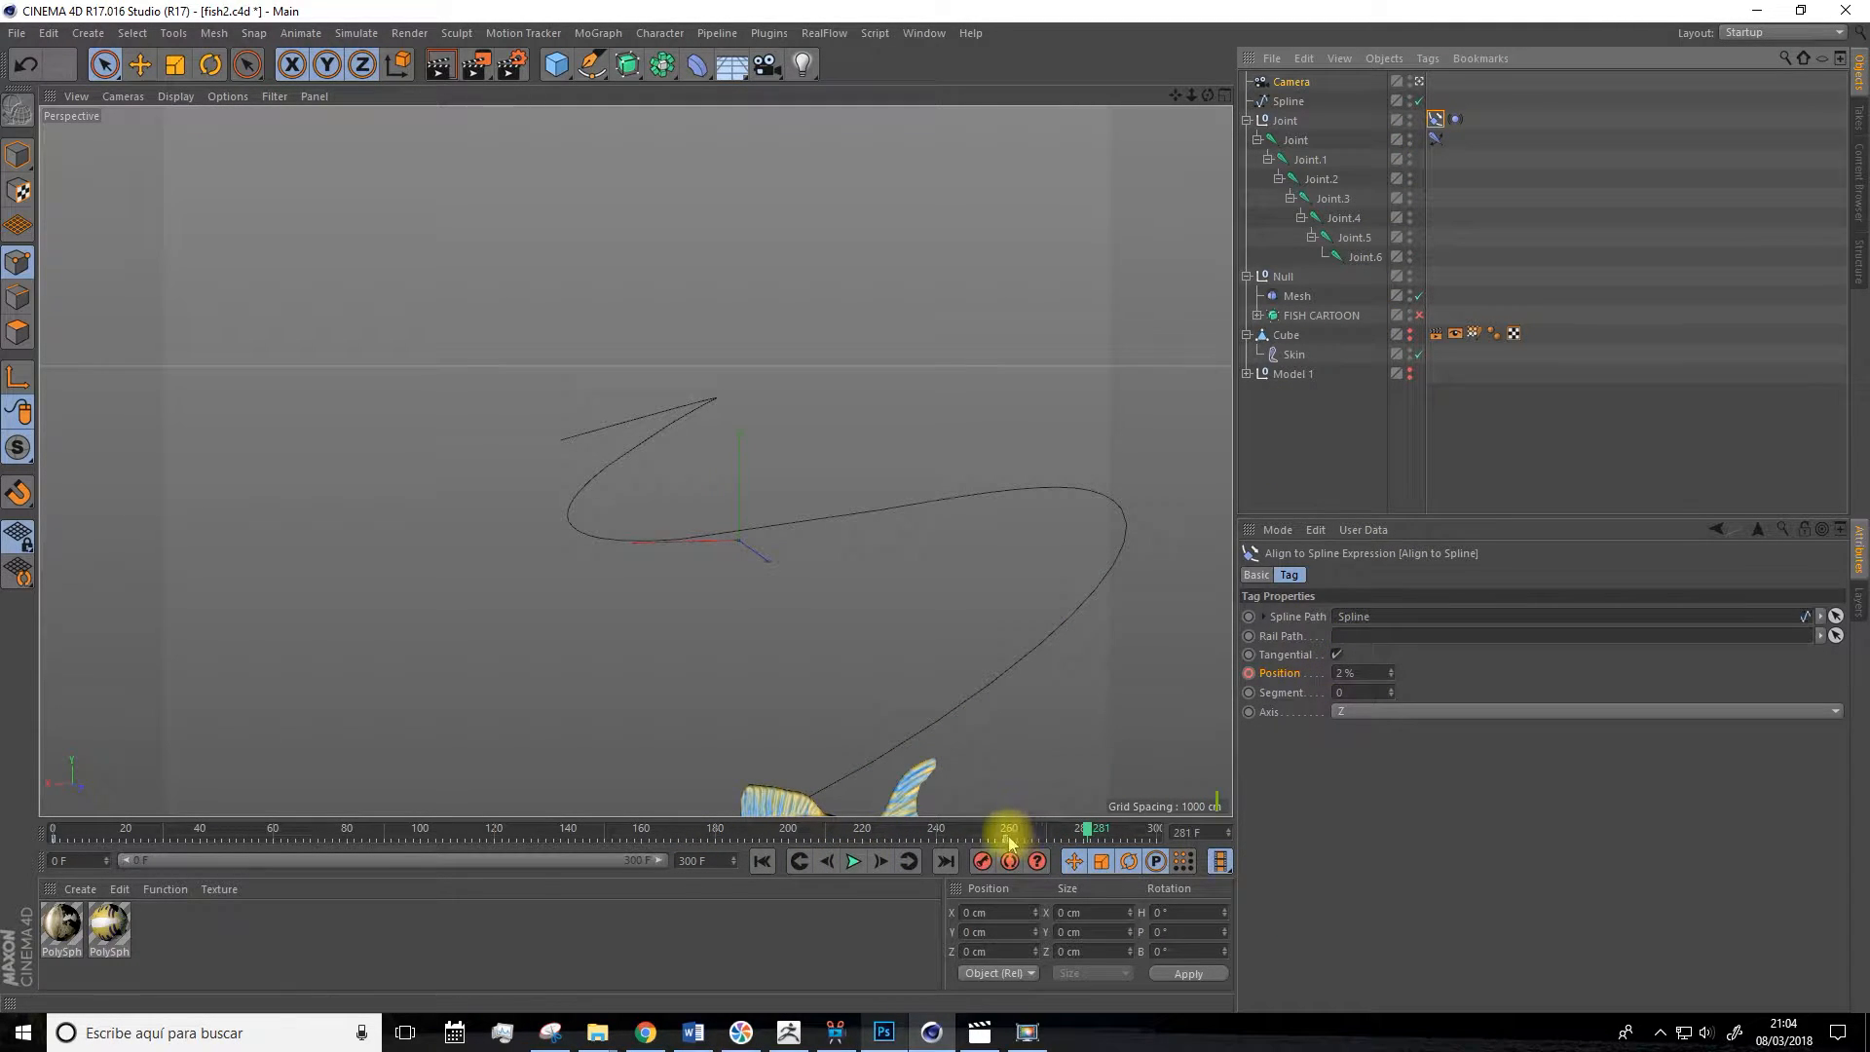
ctrl+drag(1433, 118, 1435, 138)
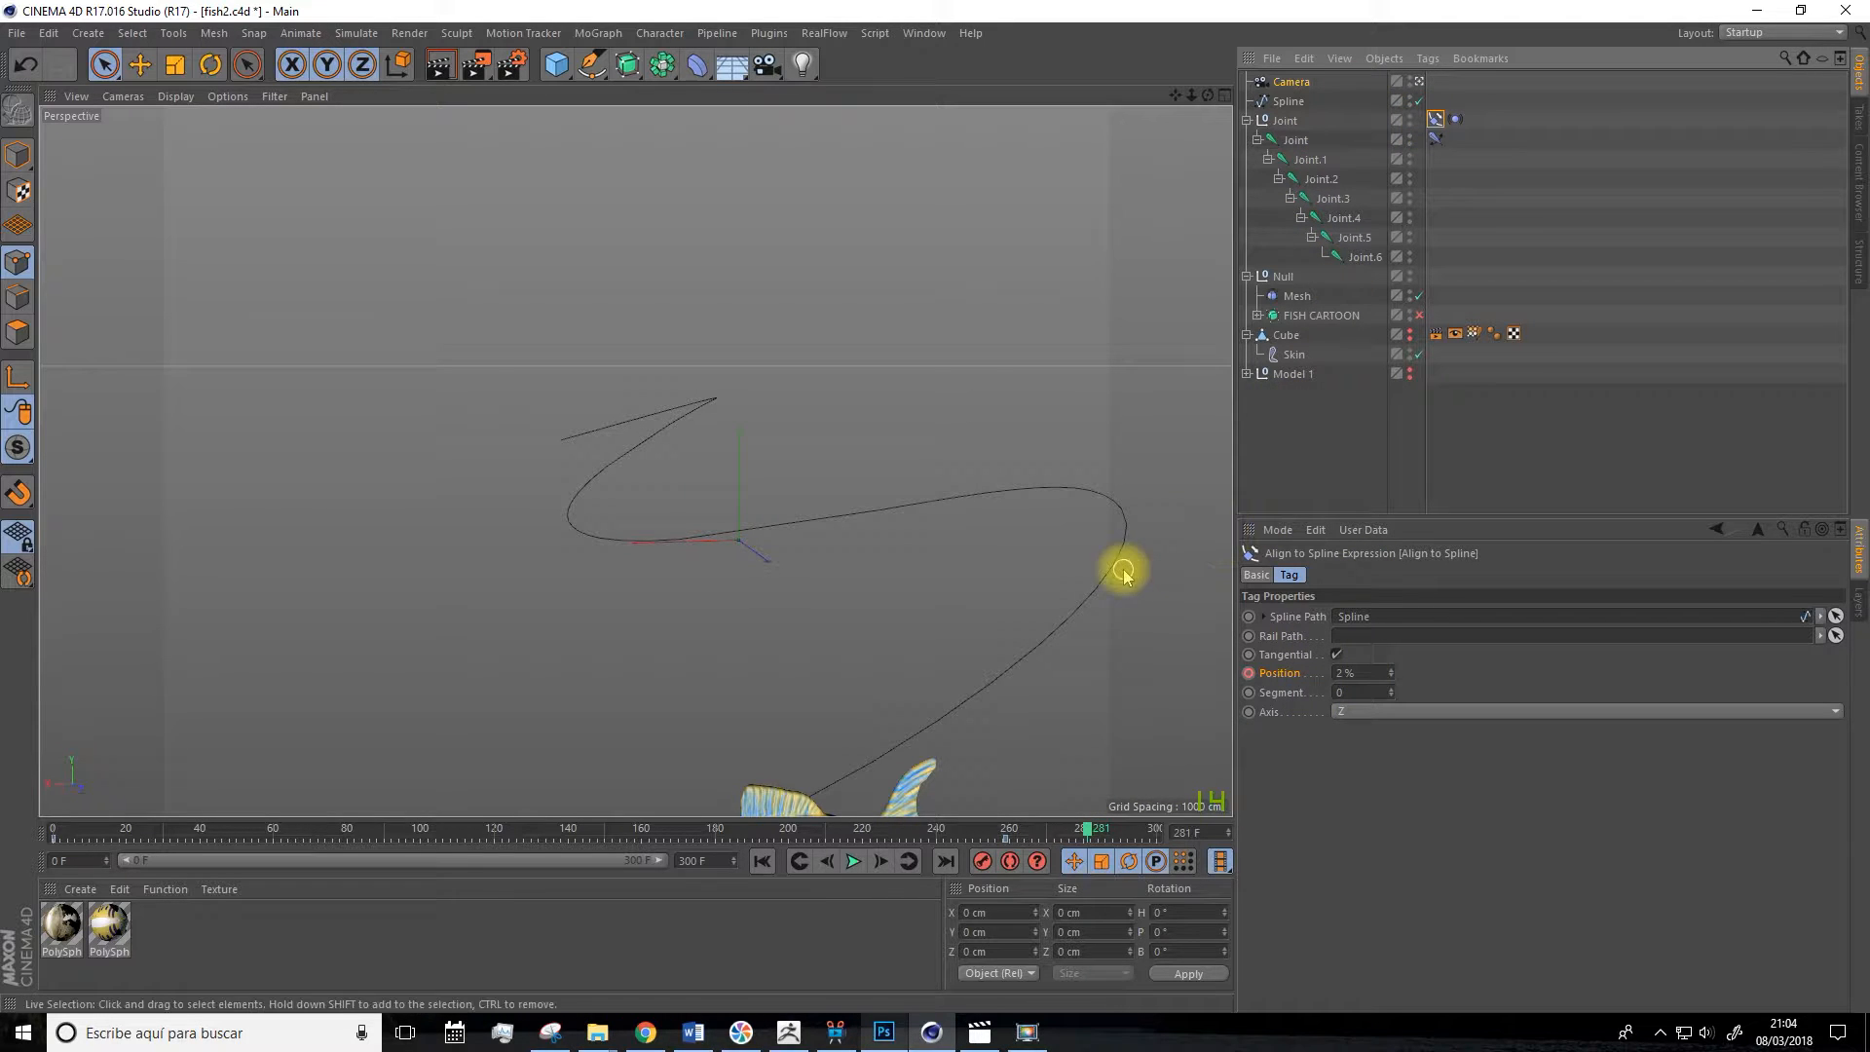
click(1008, 843)
drag(1008, 843, 1156, 826)
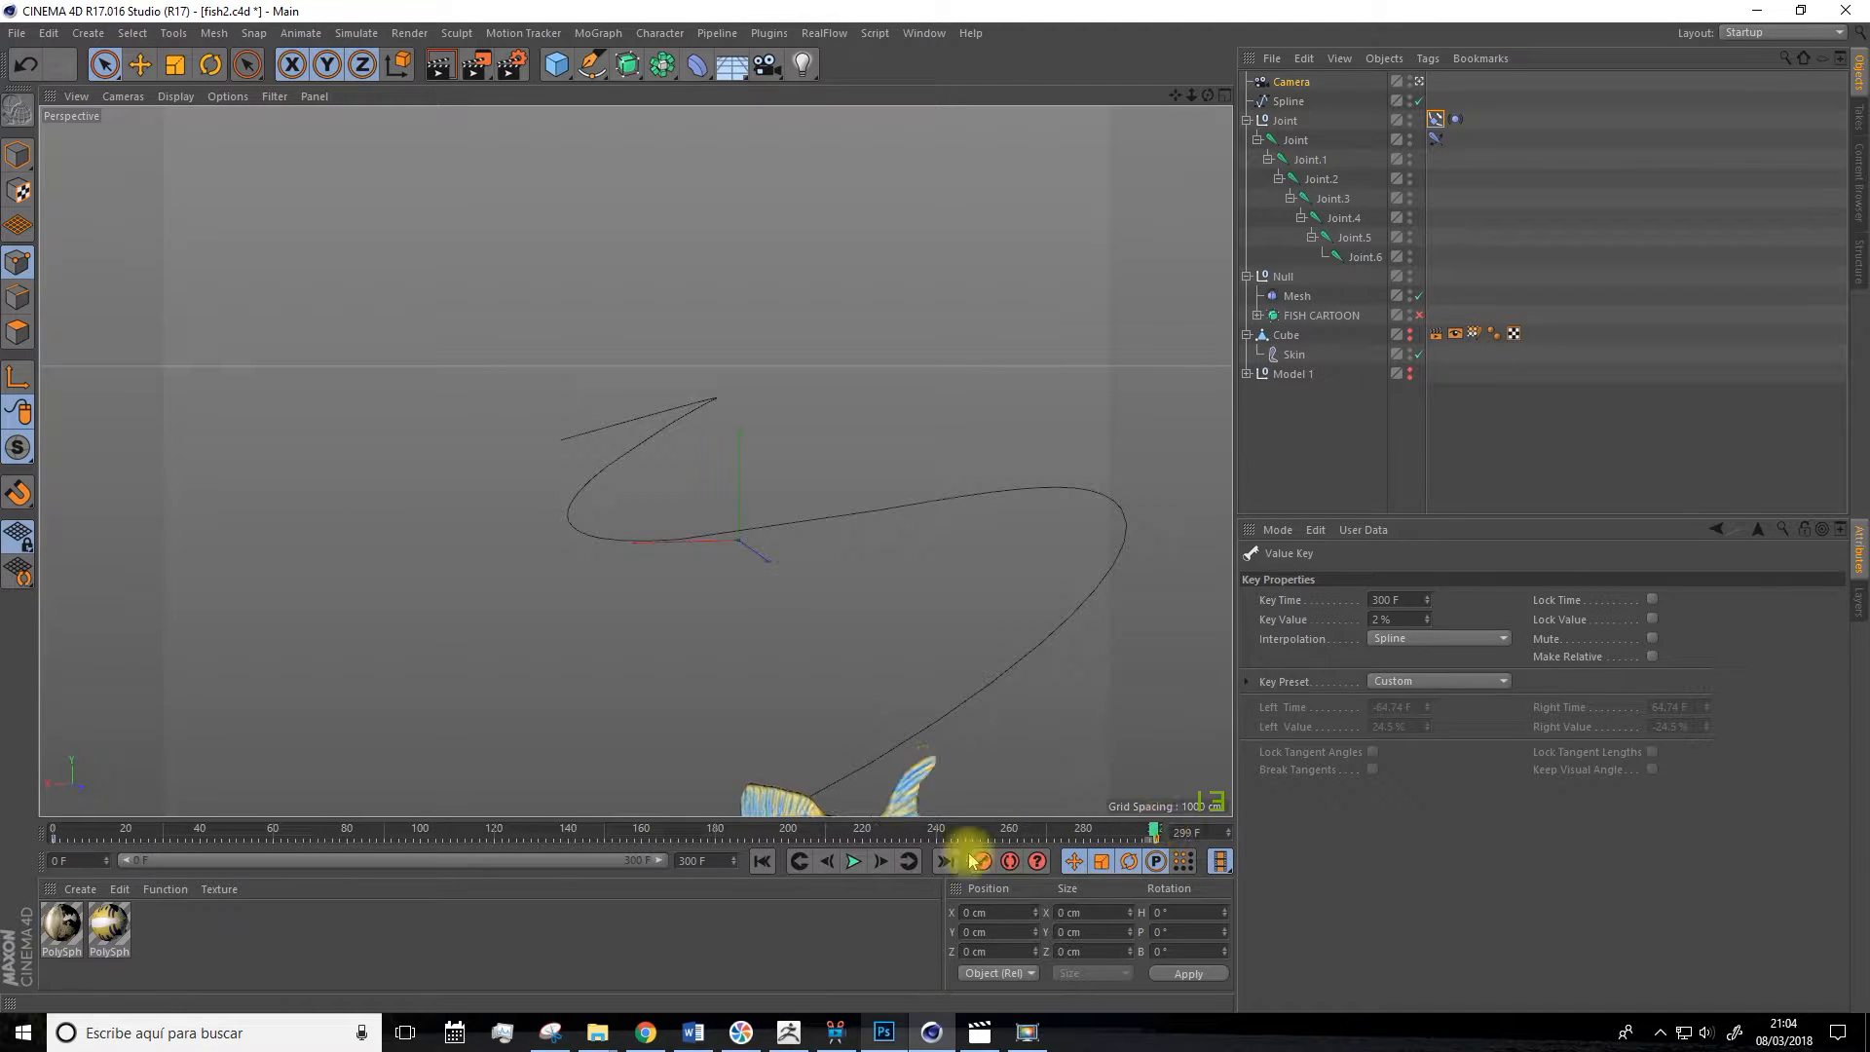
Play the animation and reframe the camera to a lower angle along the path so the fish swims close past it.
click(851, 863)
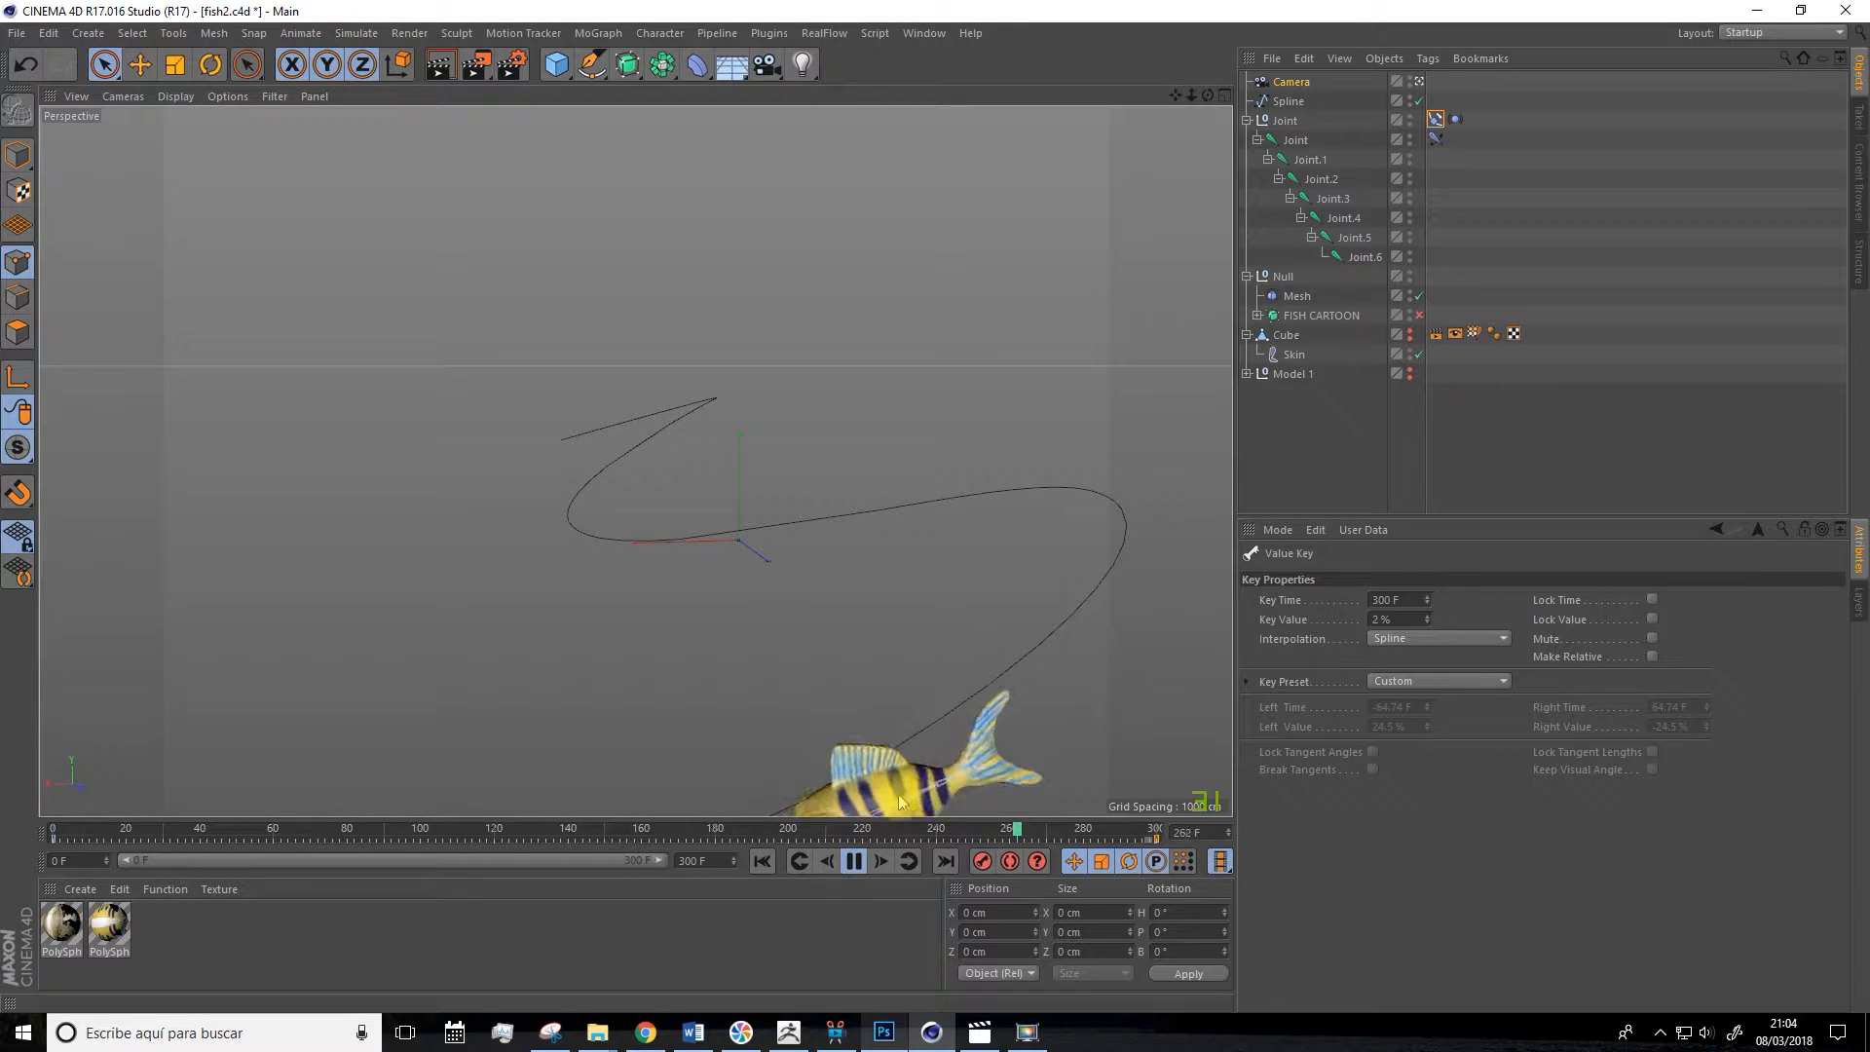
drag(1174, 96, 1125, 136)
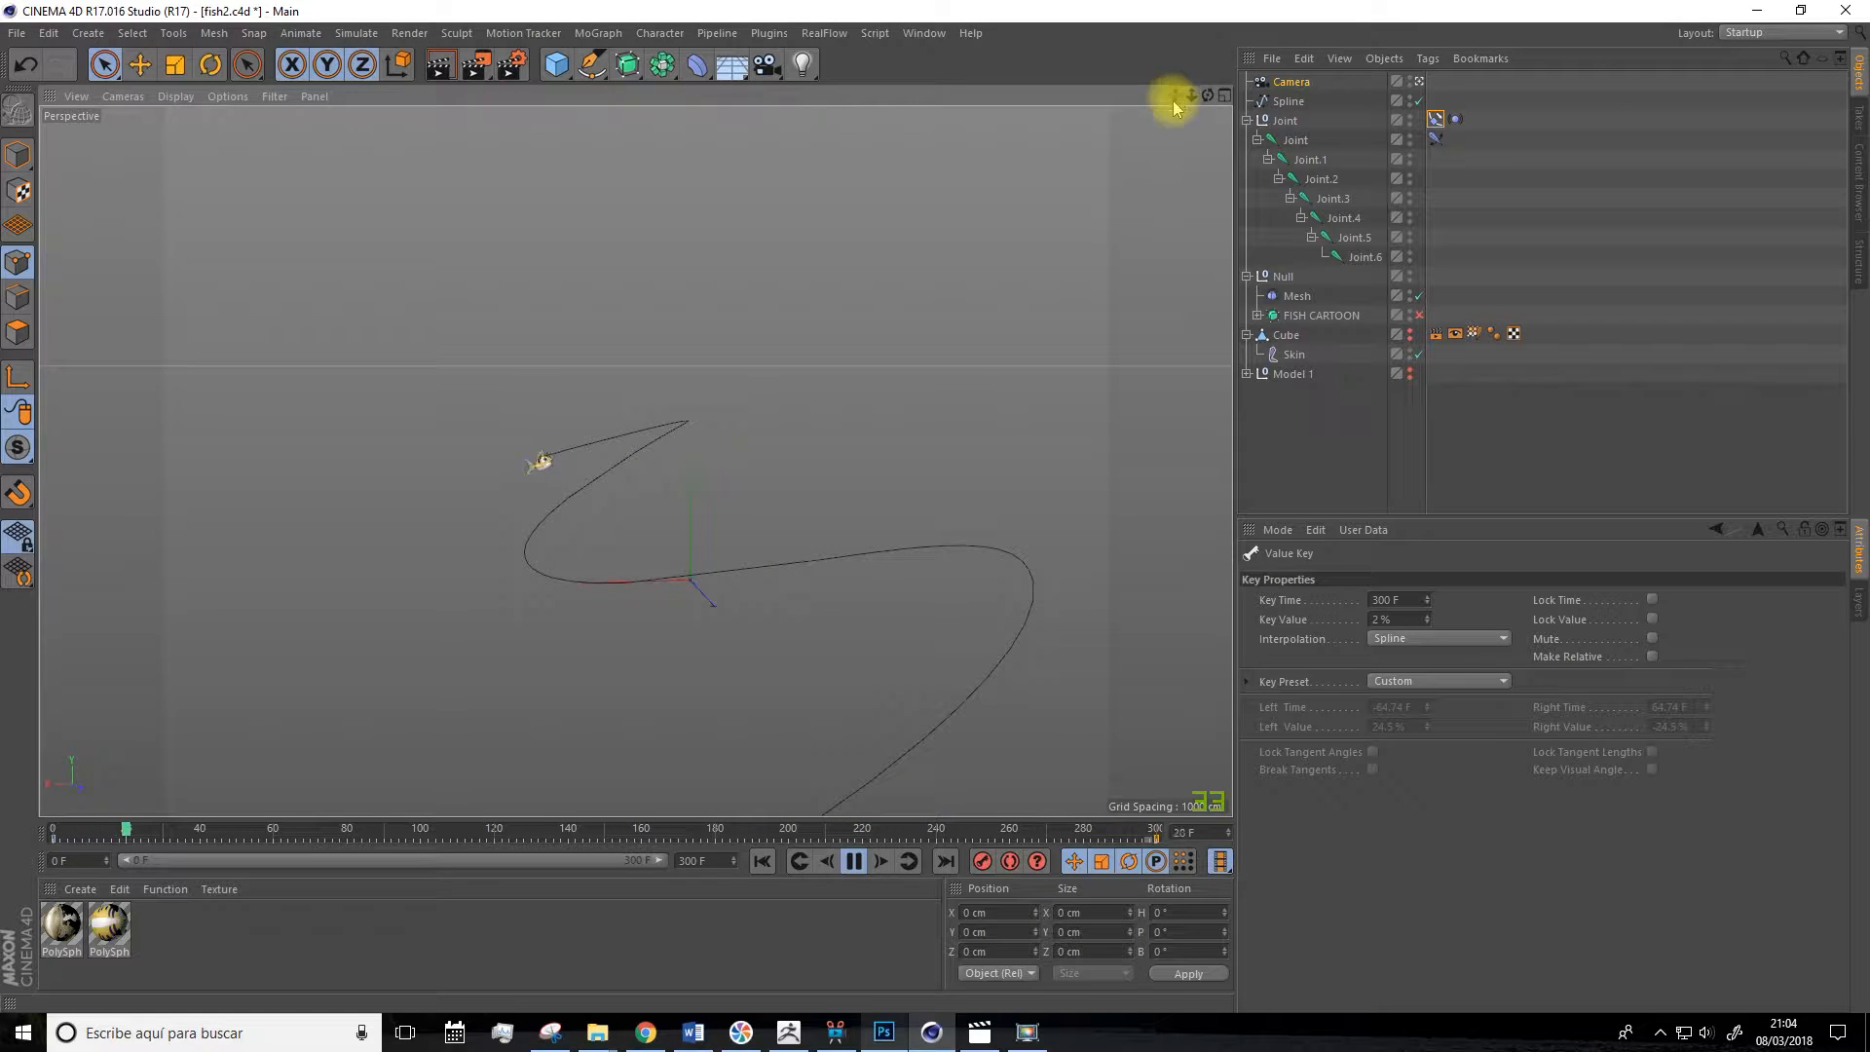
scroll(882, 624, up, 3)
scroll(852, 640, down, 1)
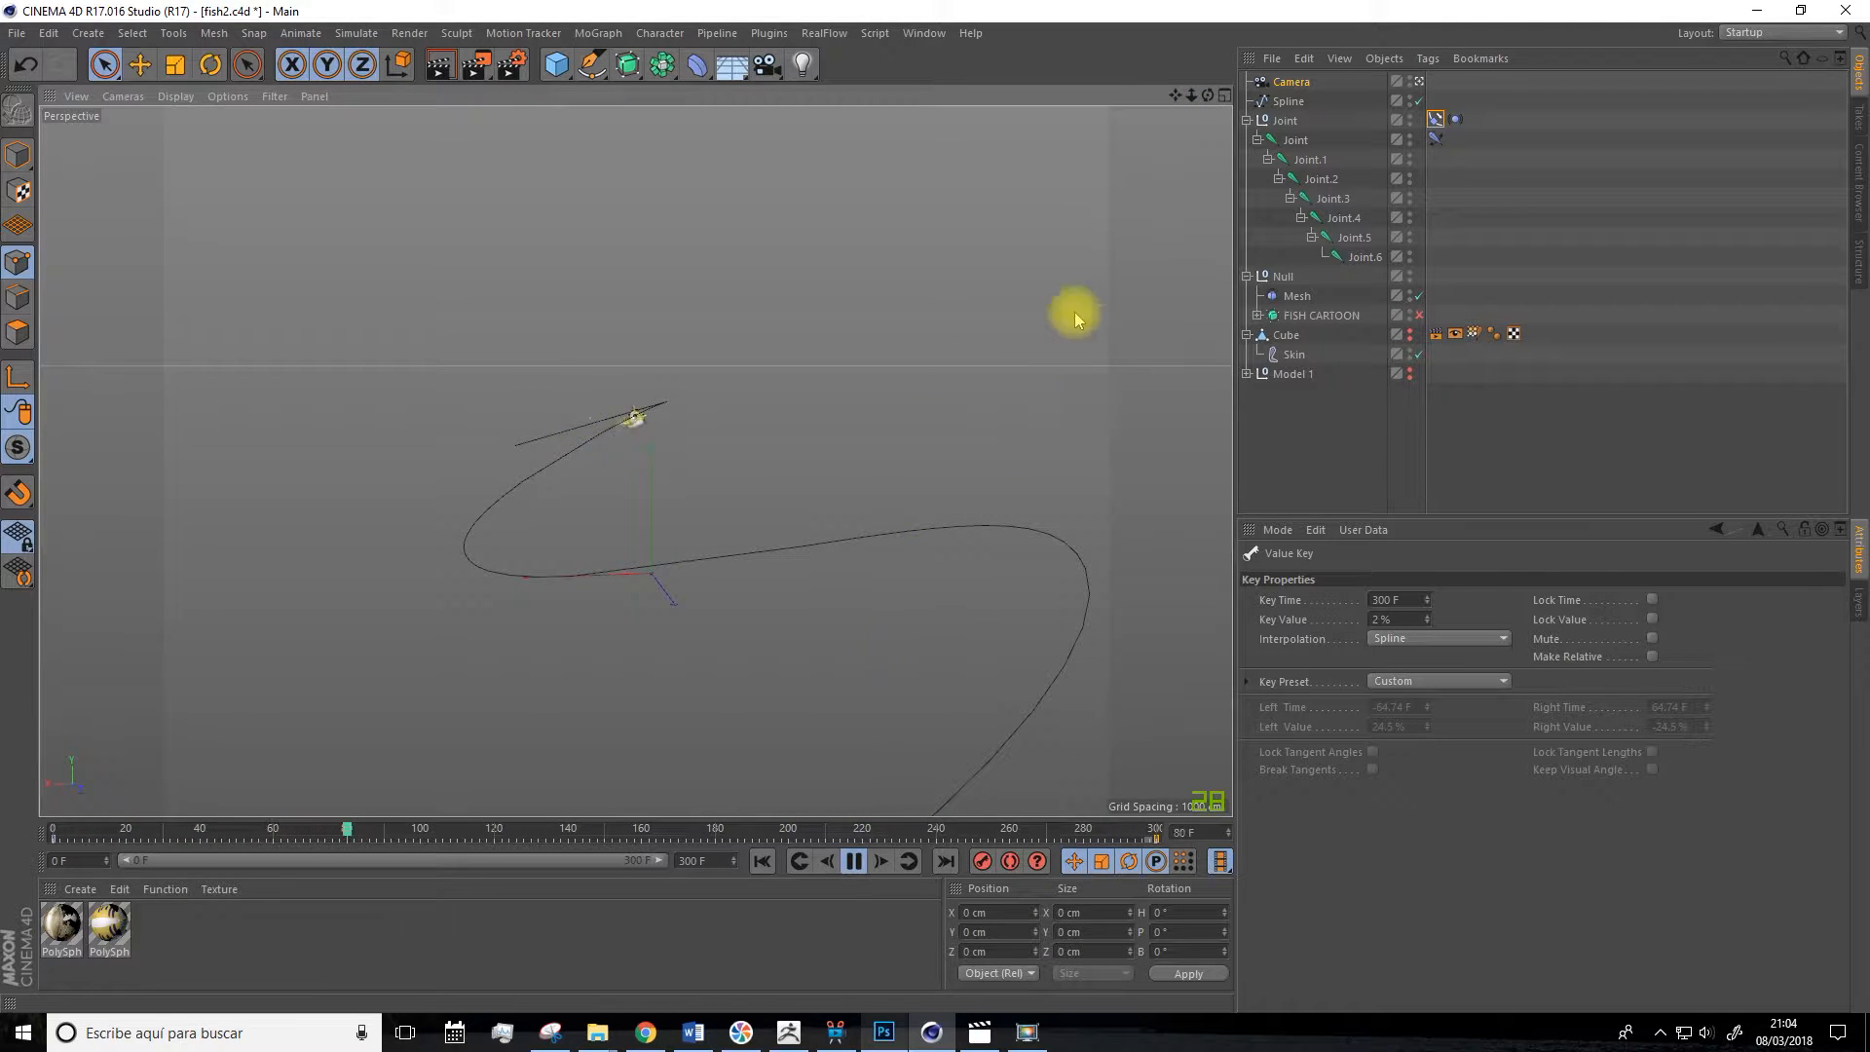
alt+drag(931, 460, 921, 394)
drag(1175, 95, 1096, 21)
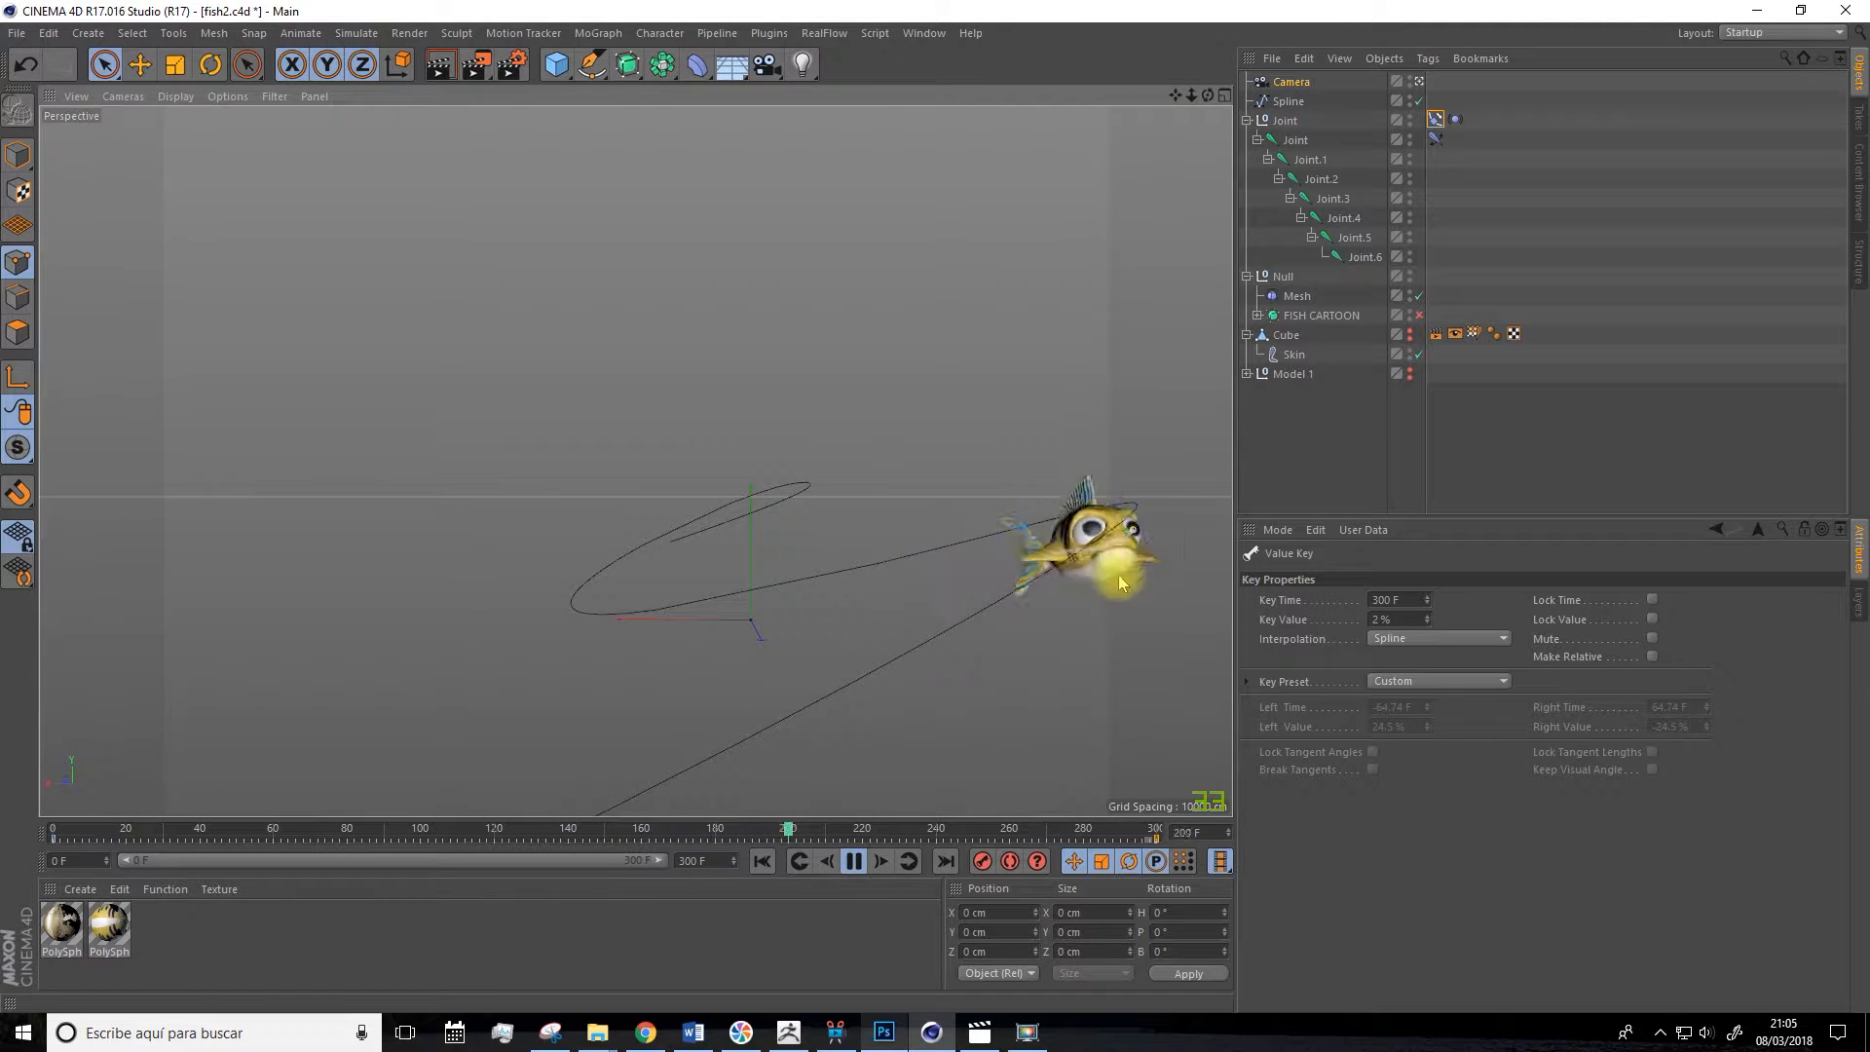
drag(1175, 96, 1118, 81)
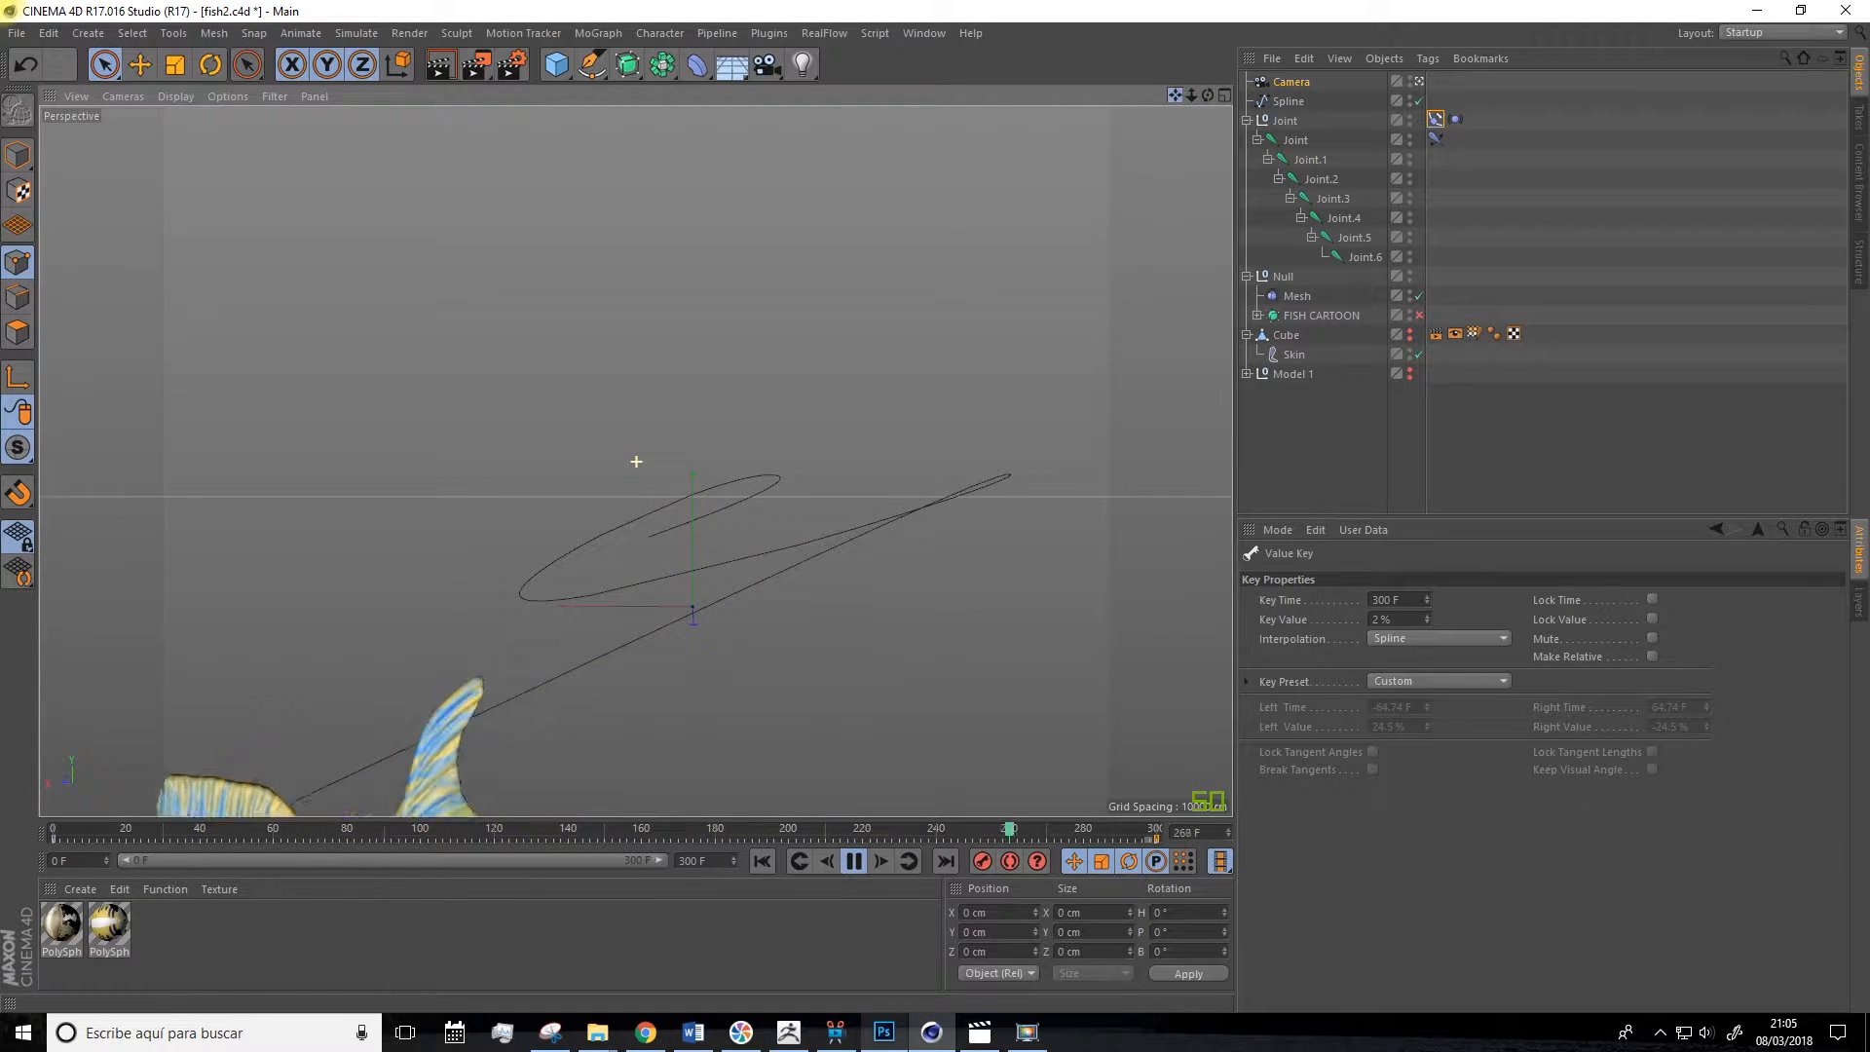
alt+drag(984, 255, 985, 267)
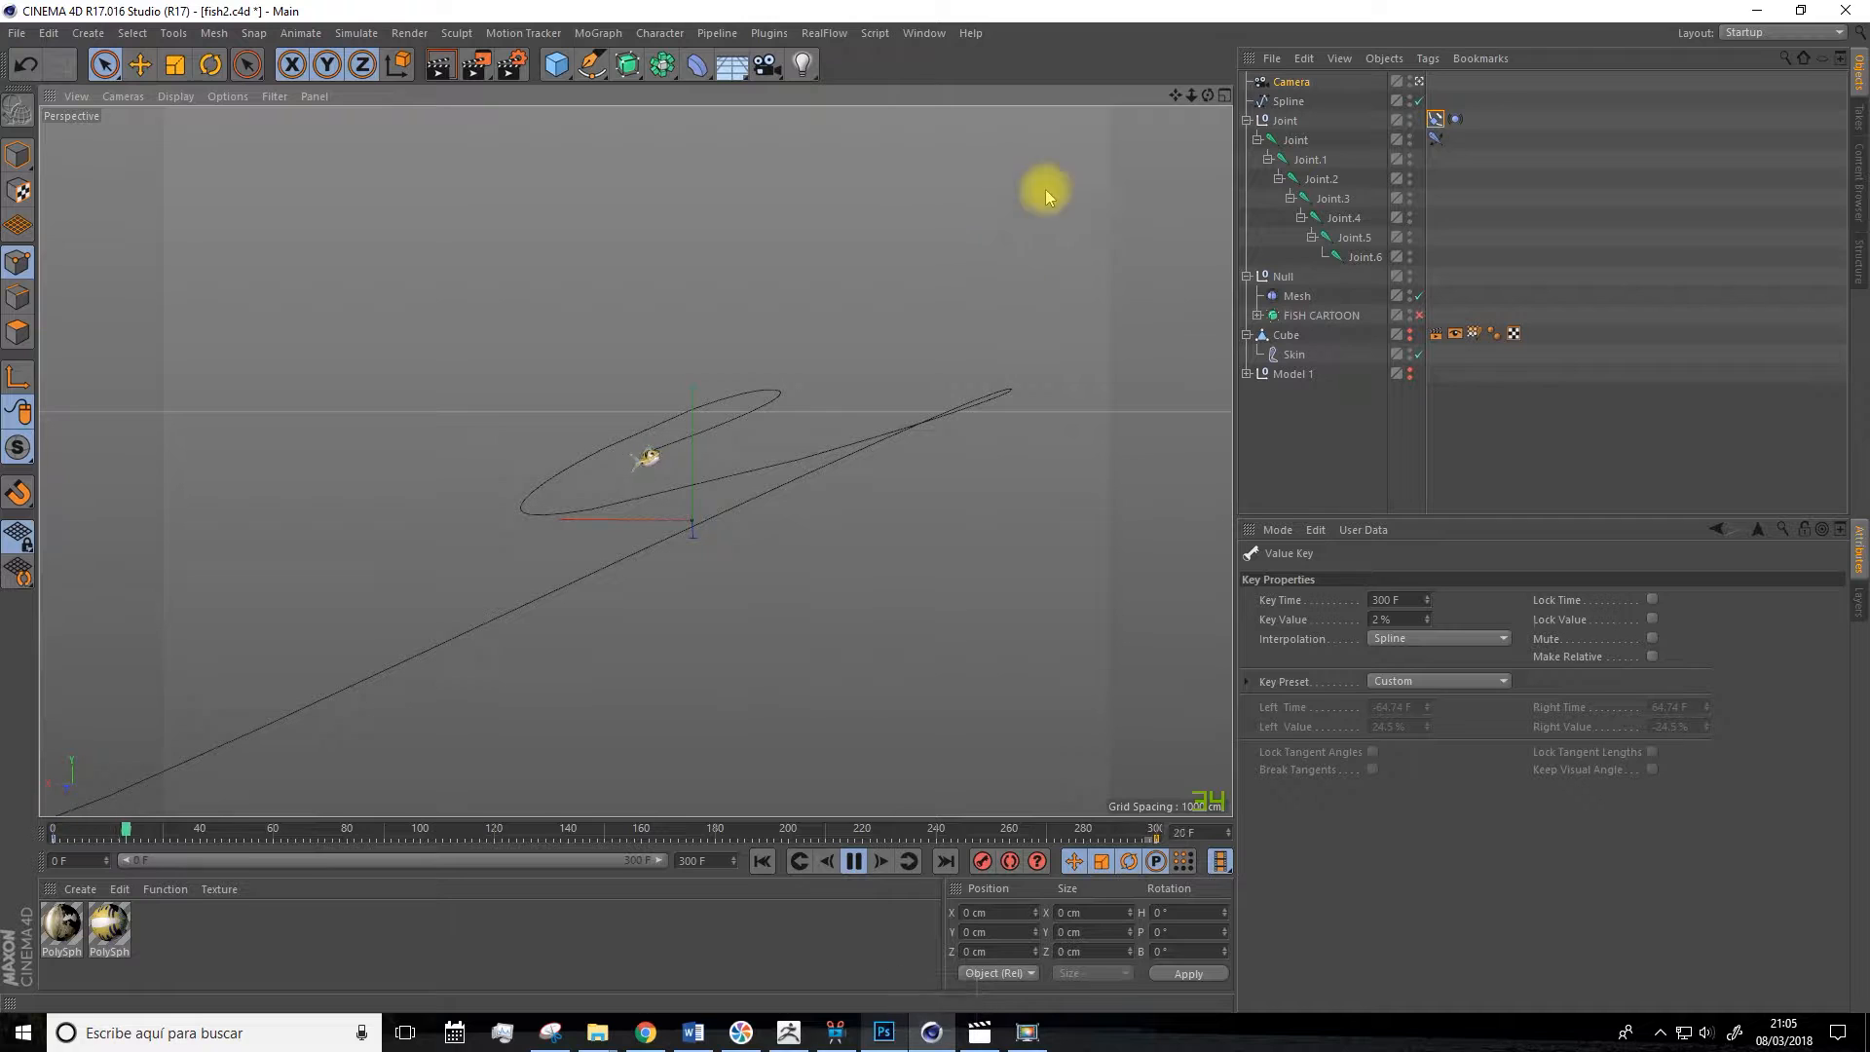
mouse_move(1172, 103)
mouse_down()
mouse_move(1172, 133)
mouse_move(1172, 117)
mouse_up()
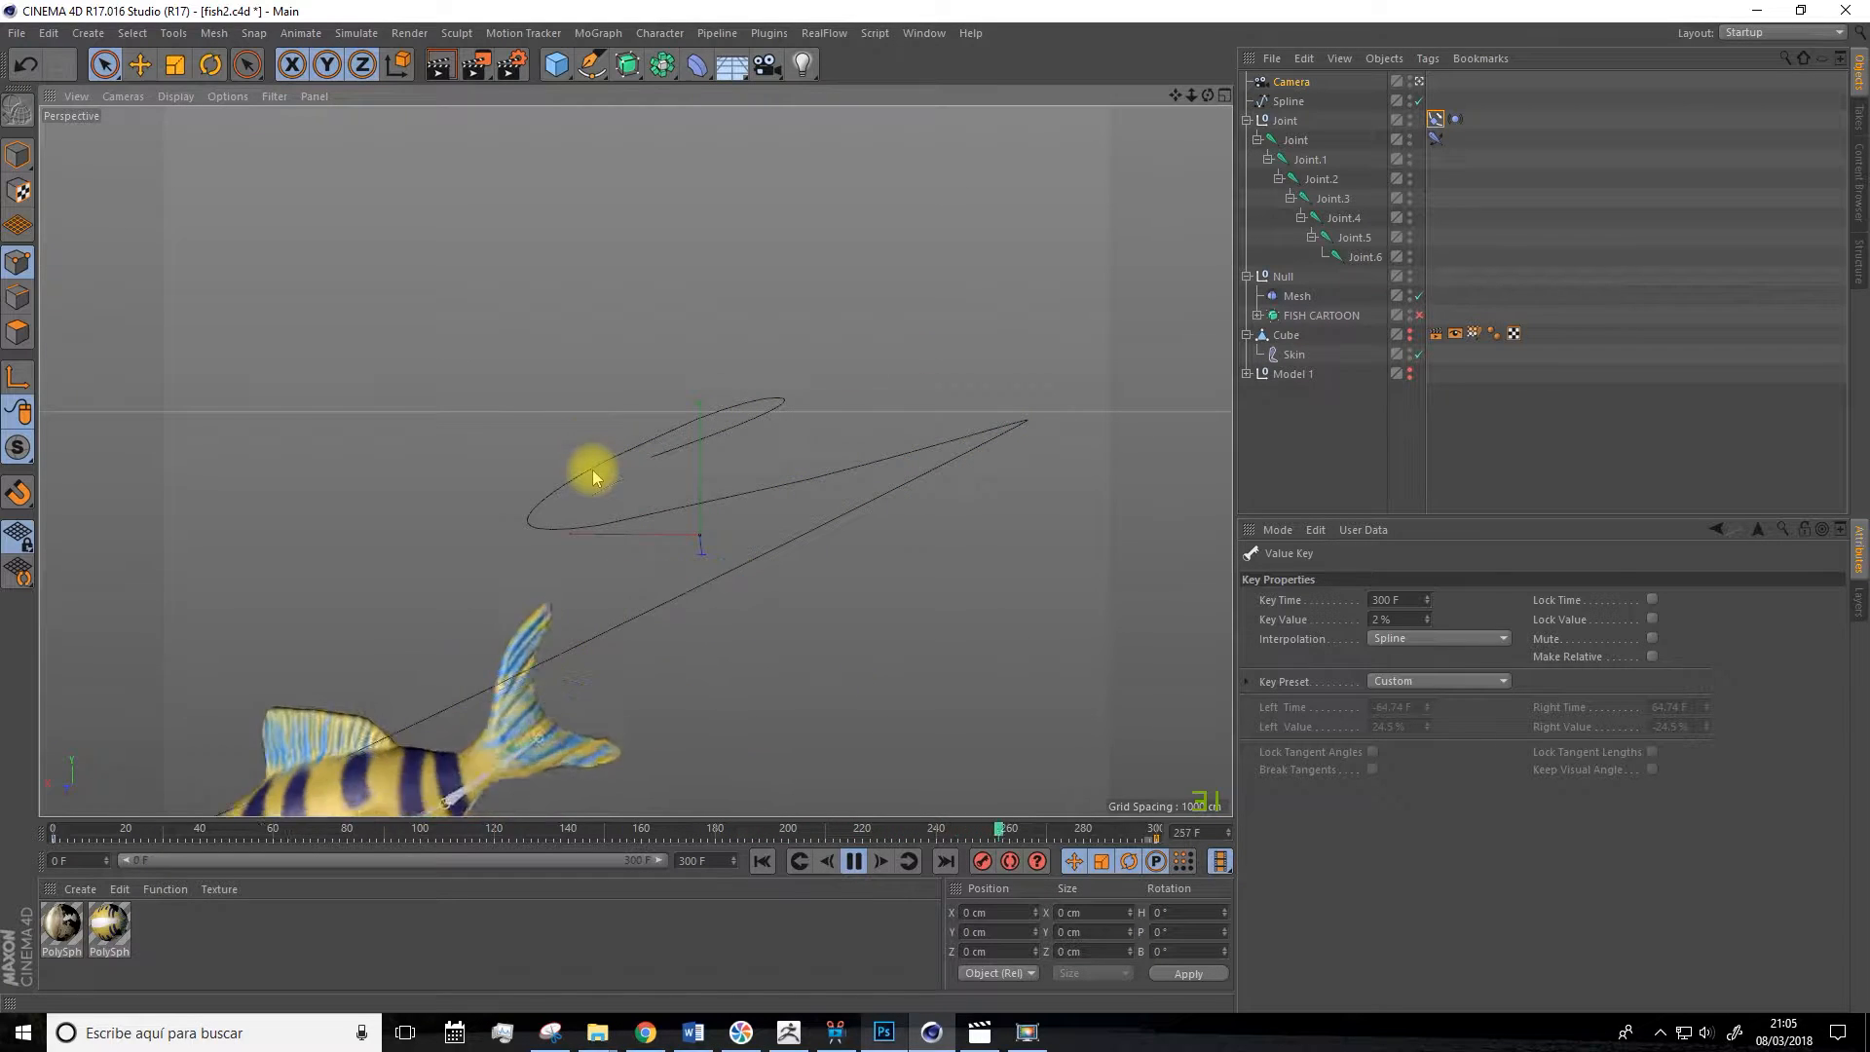
Switch to Photoshop and recolour the yellow body of the color.png fish texture to orange using Replace Color with Hue -21.
click(882, 1030)
key(space)
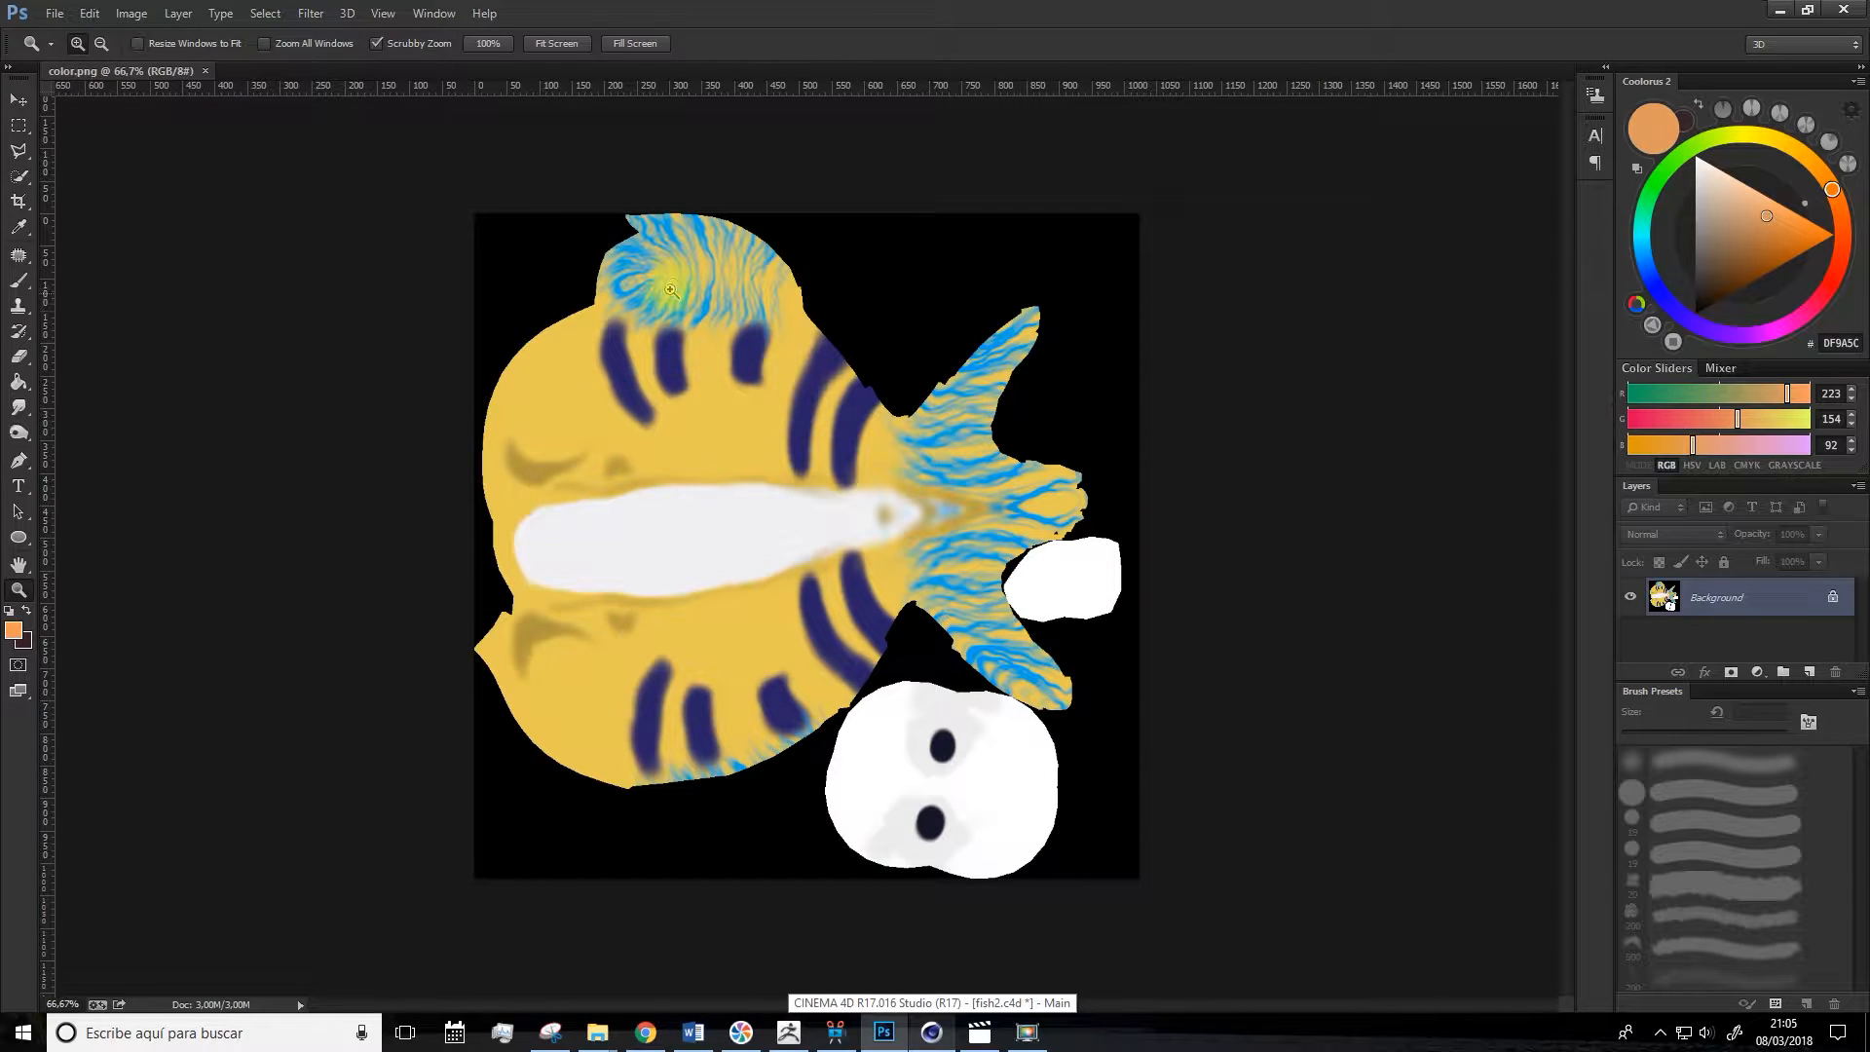
click(716, 552)
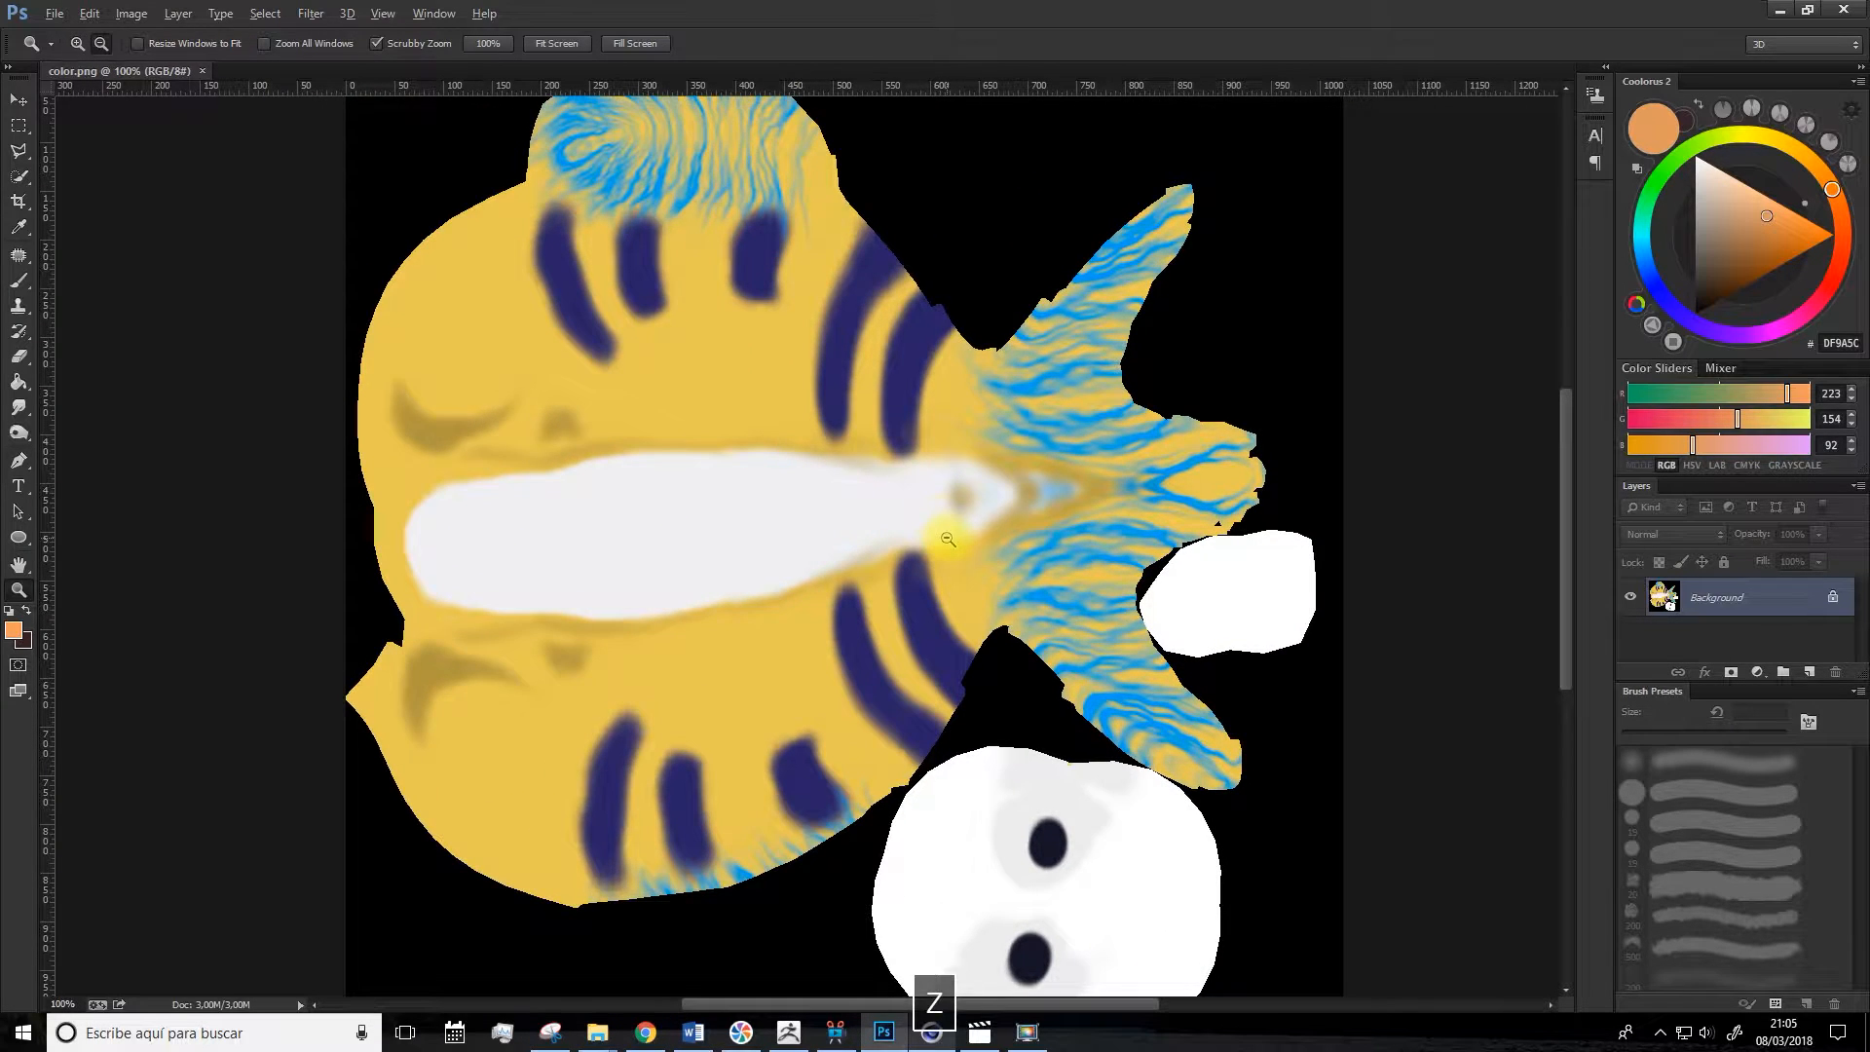
alt+click(948, 539)
click(133, 13)
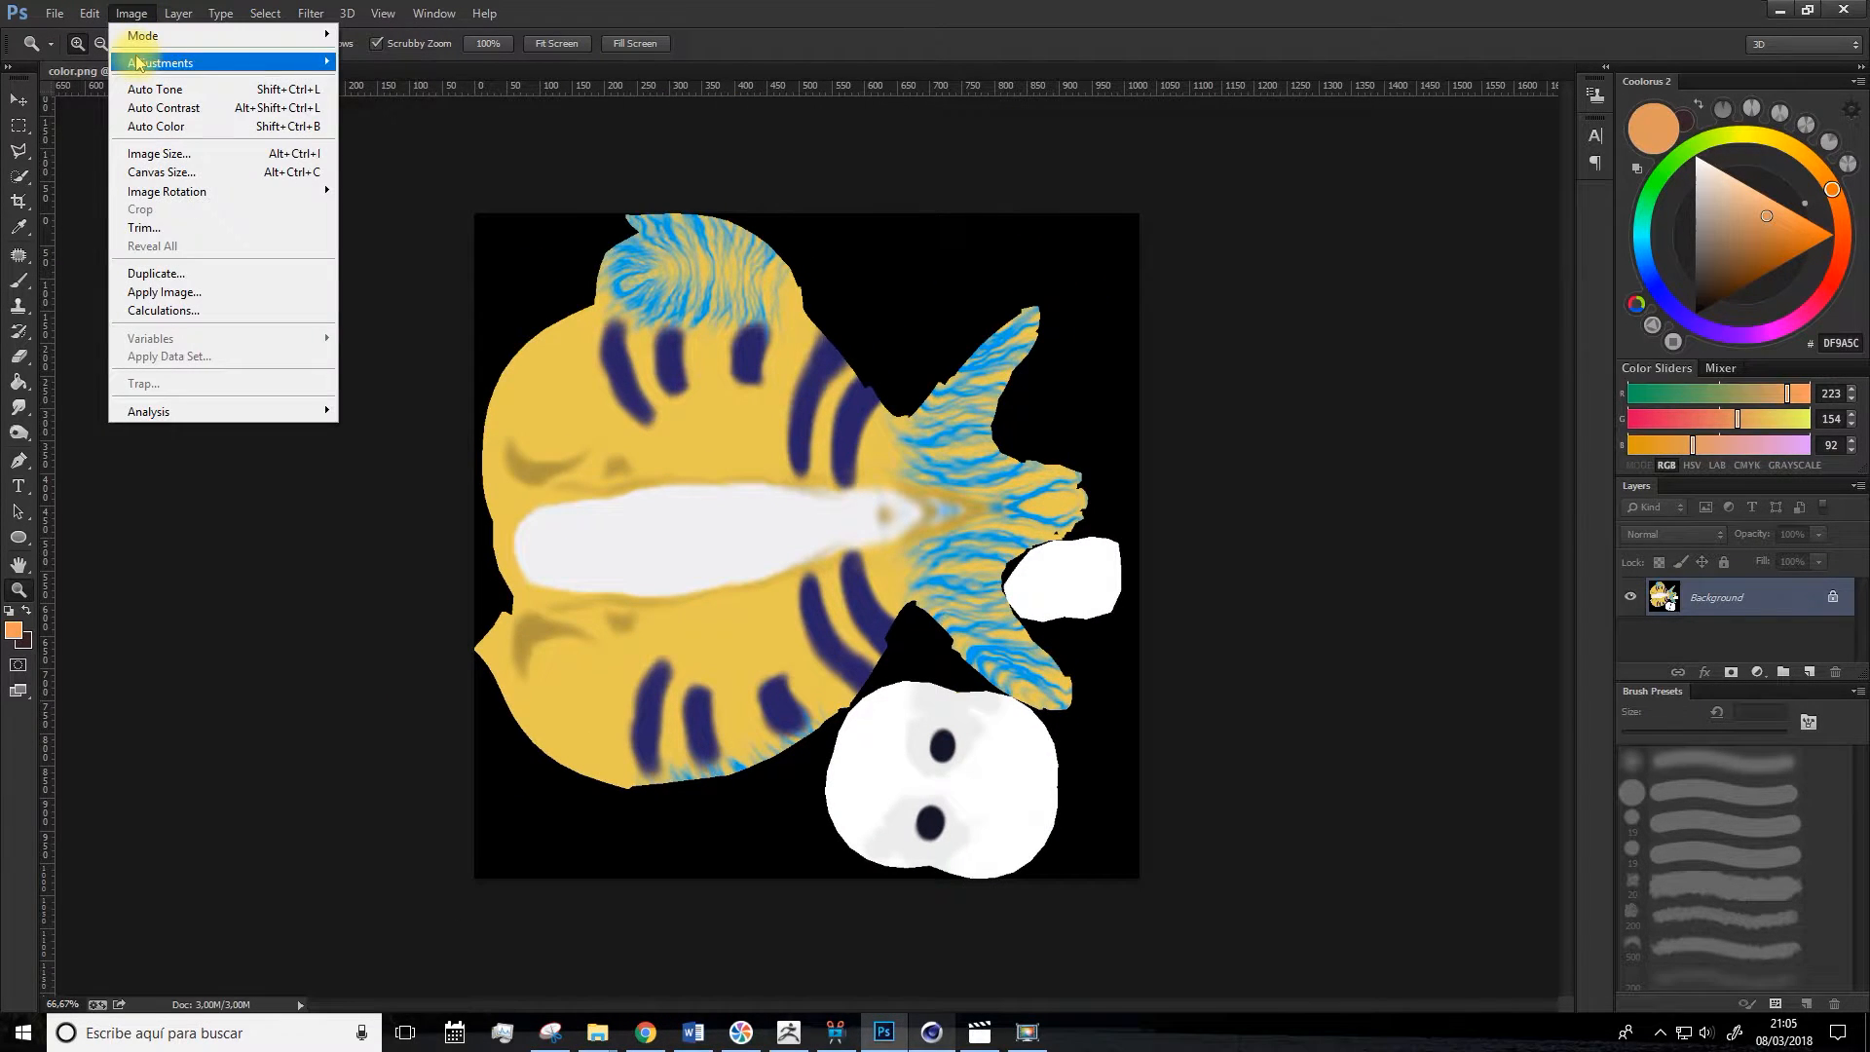
mouse_move(283, 64)
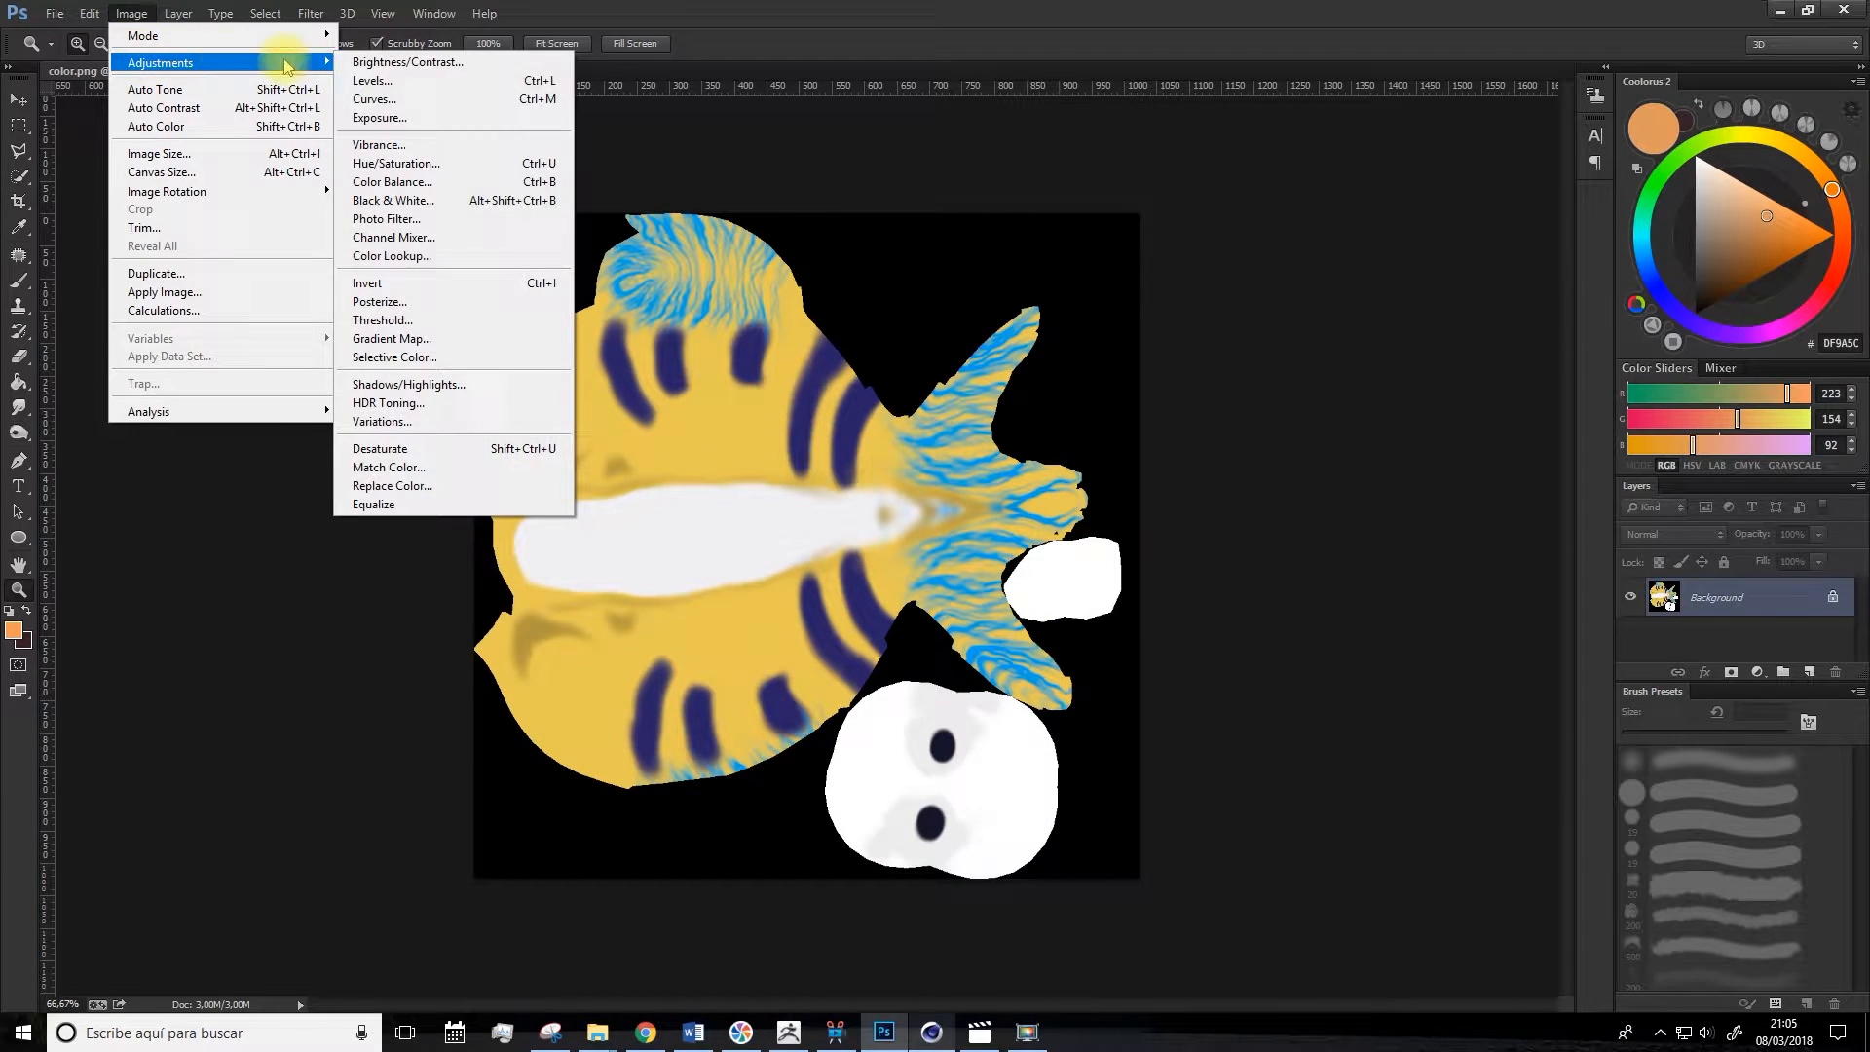
click(393, 487)
click(733, 413)
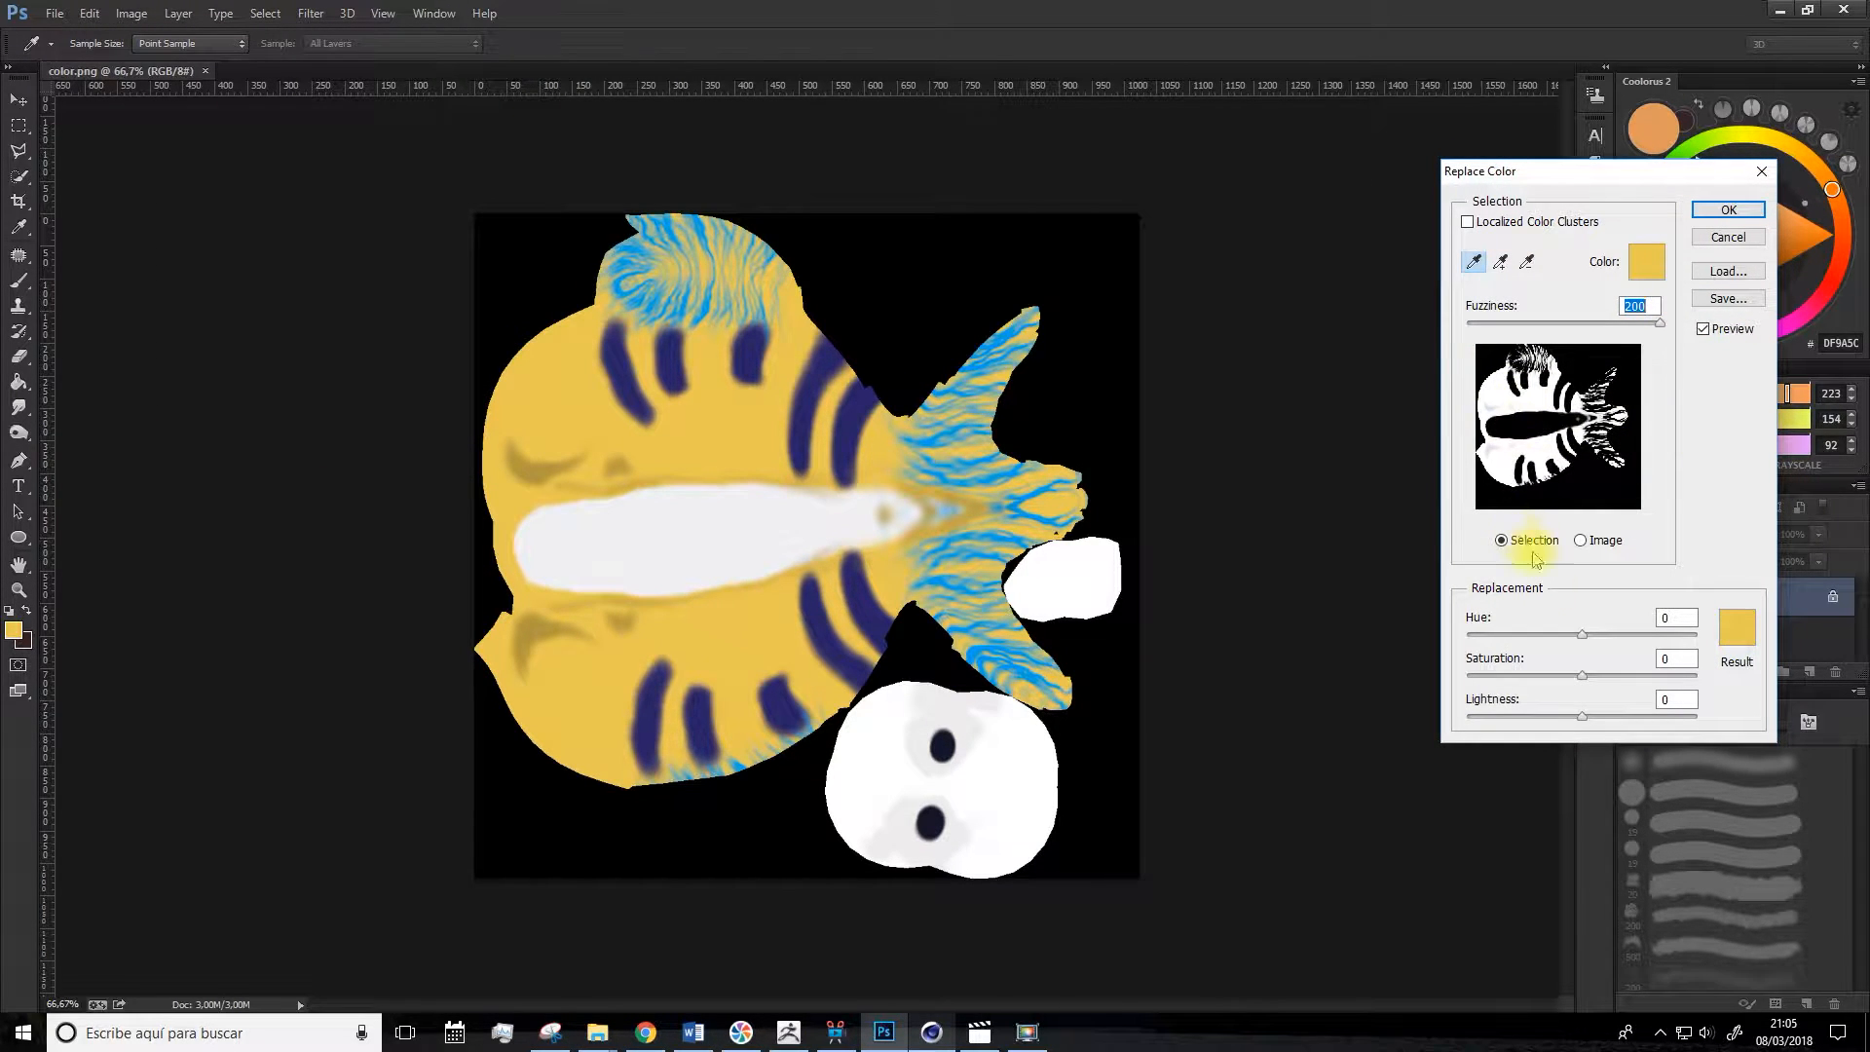
drag(1581, 634, 1594, 638)
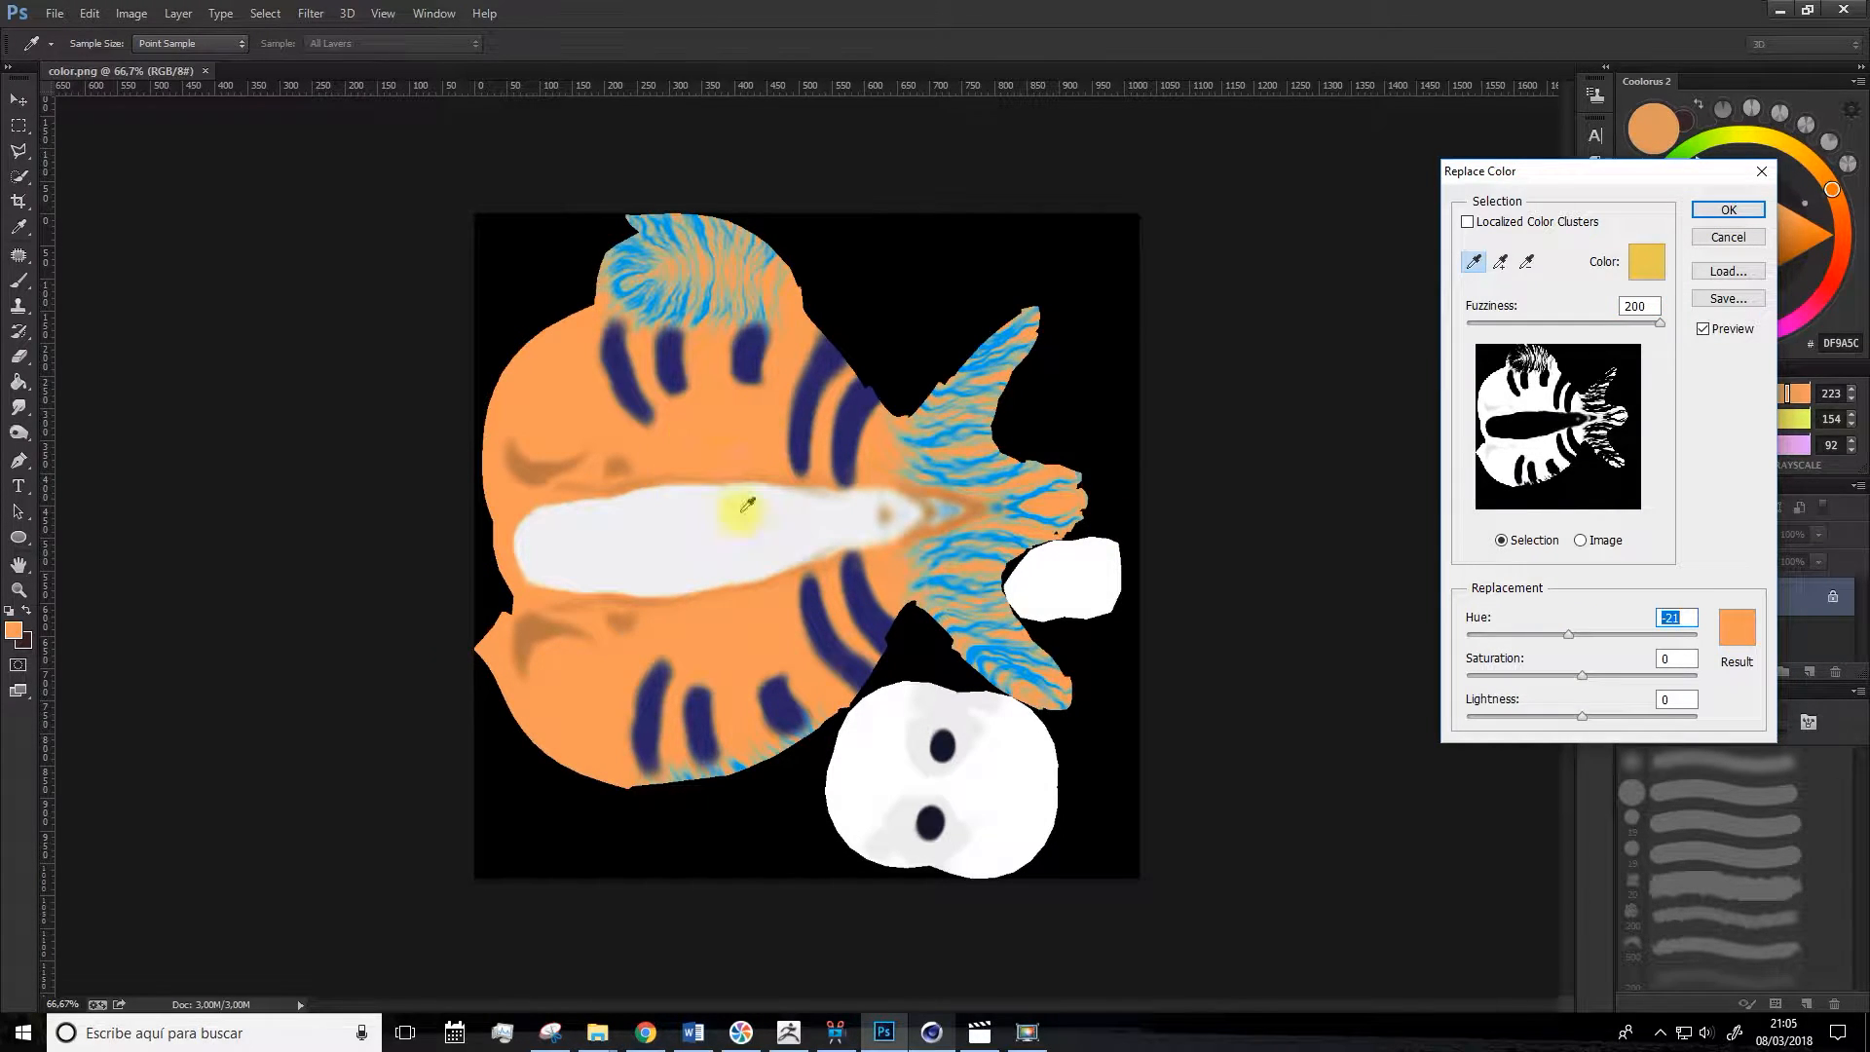
click(1727, 212)
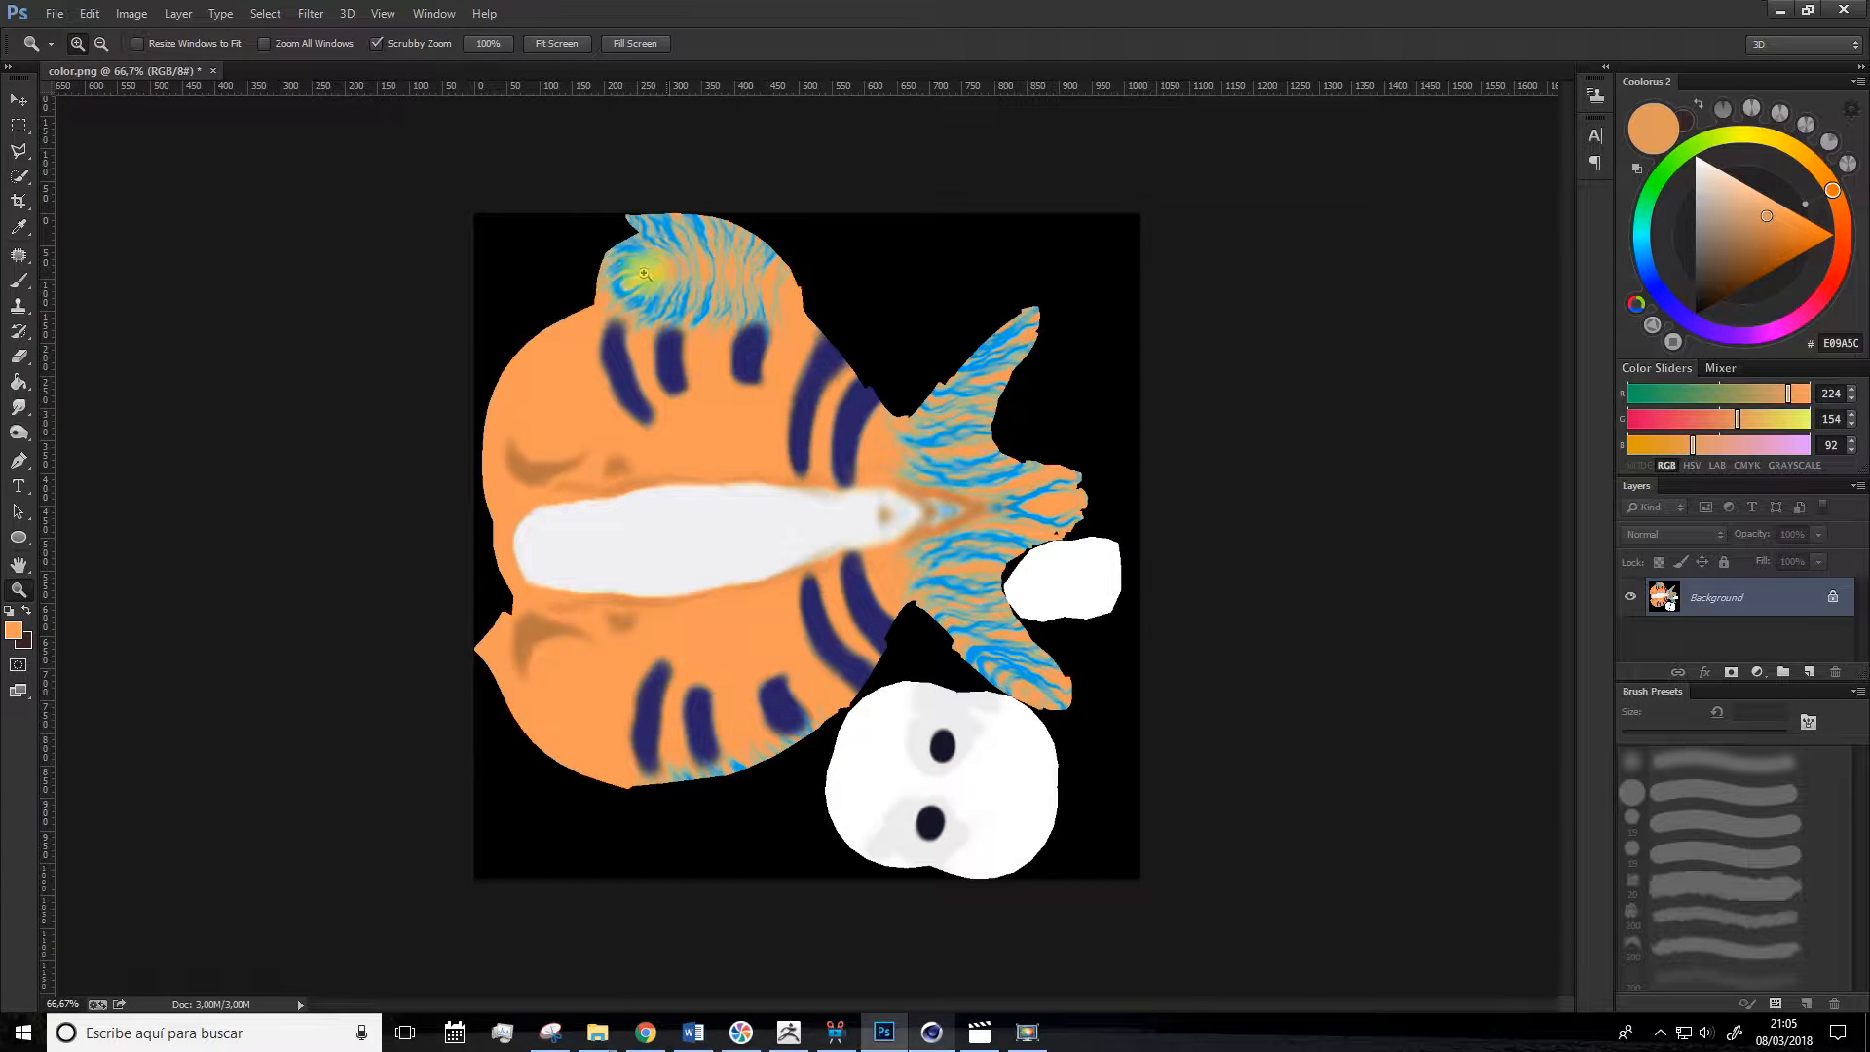
Return to Cinema 4D and rewind the fish animation to frame 0.
click(1783, 12)
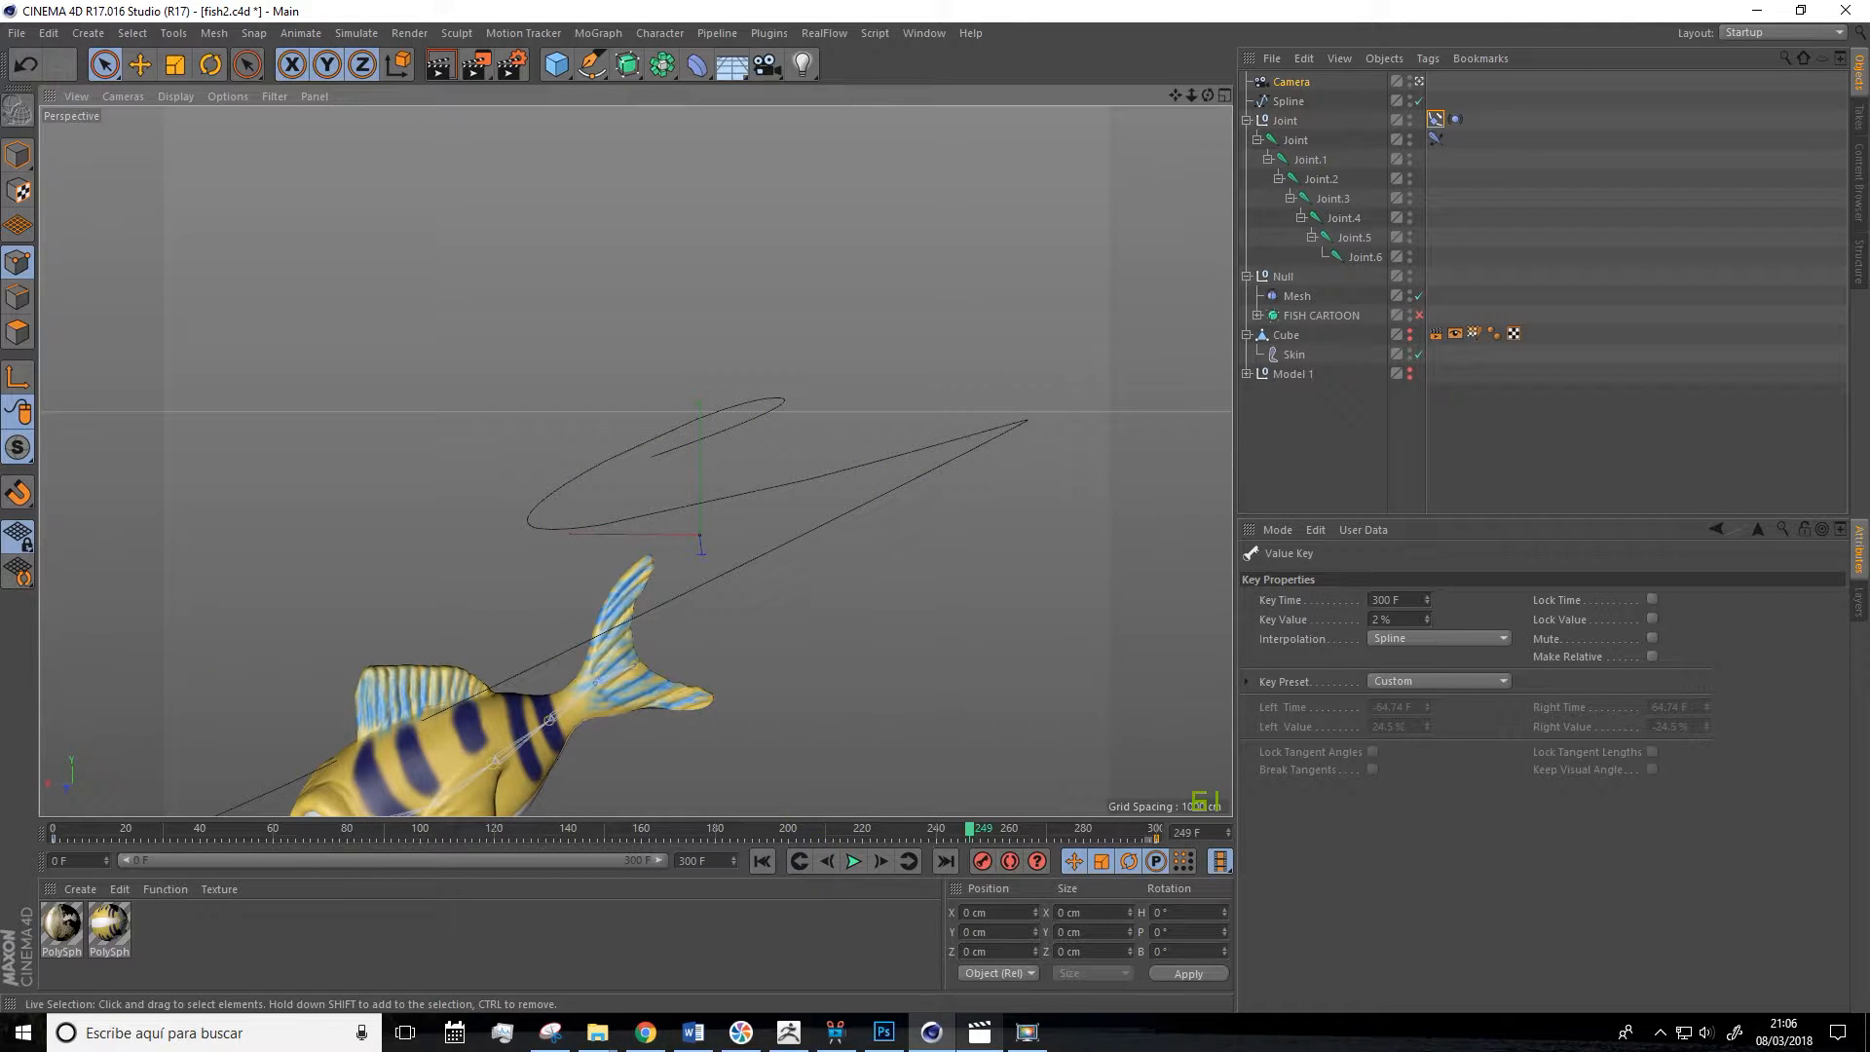
click(1027, 1032)
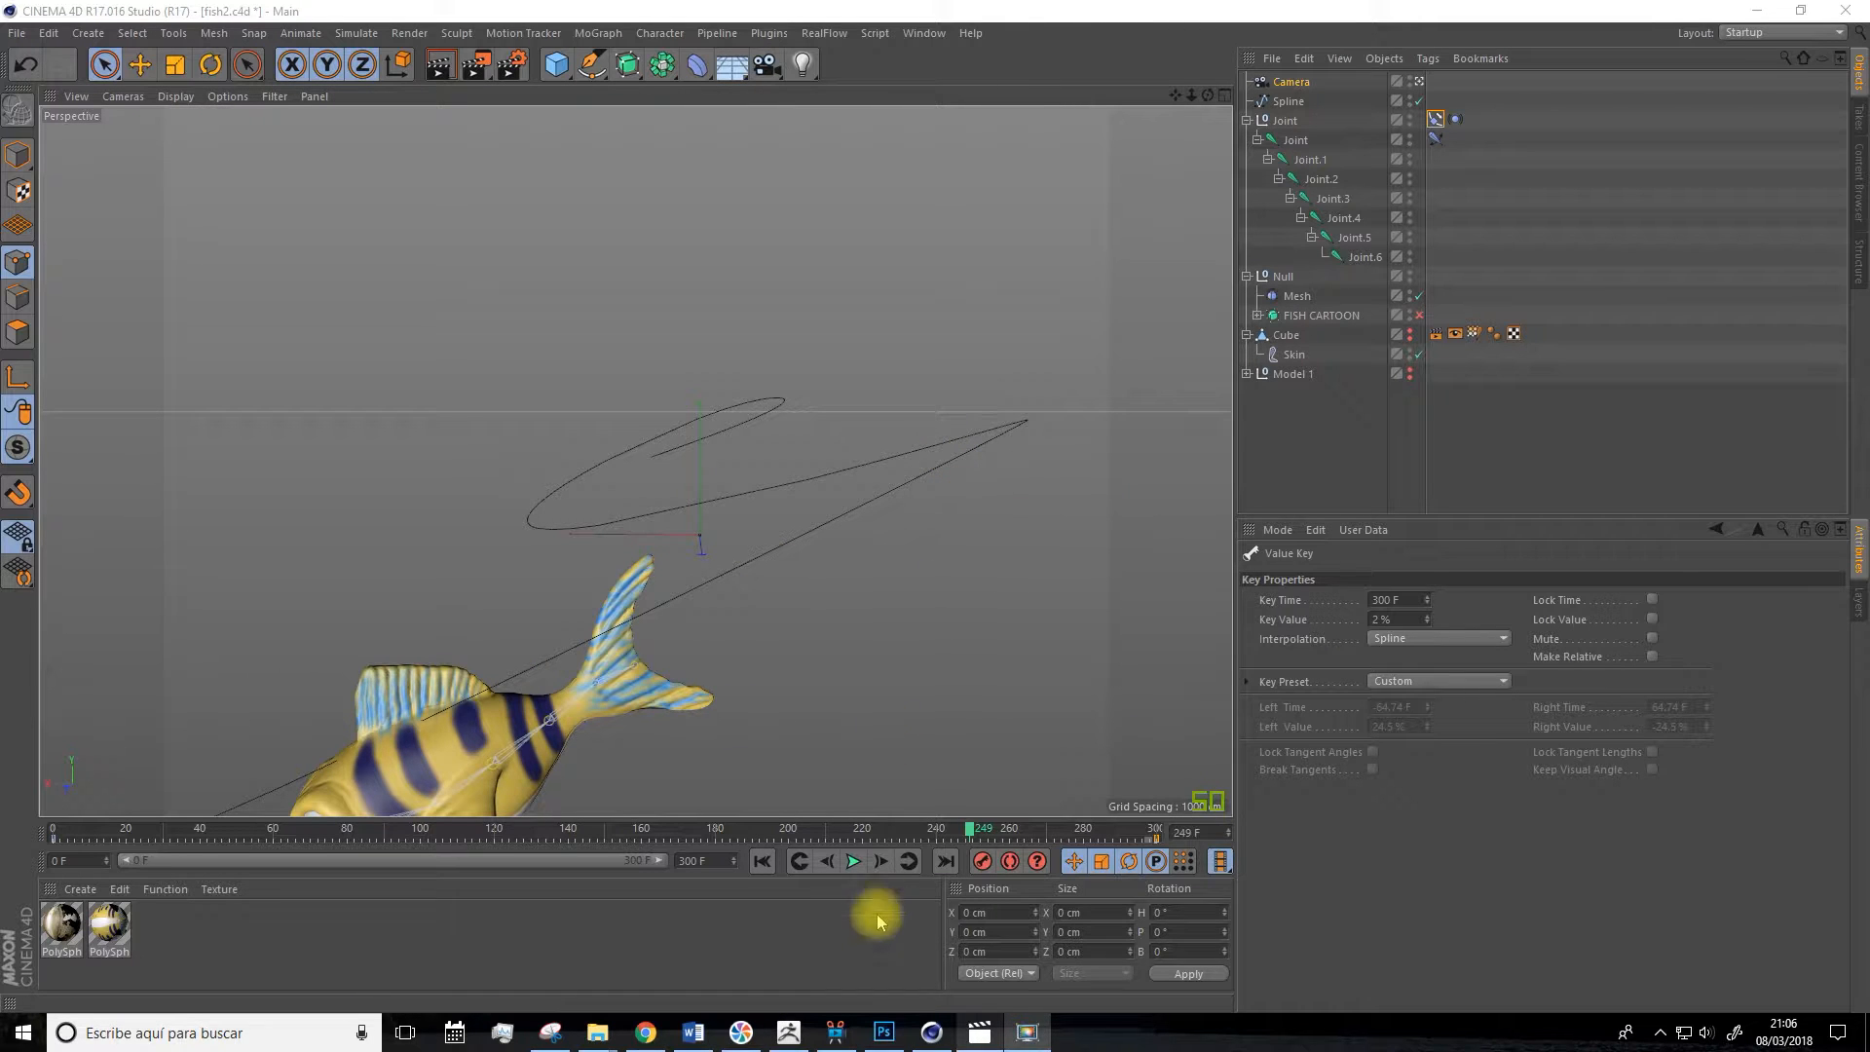
click(763, 861)
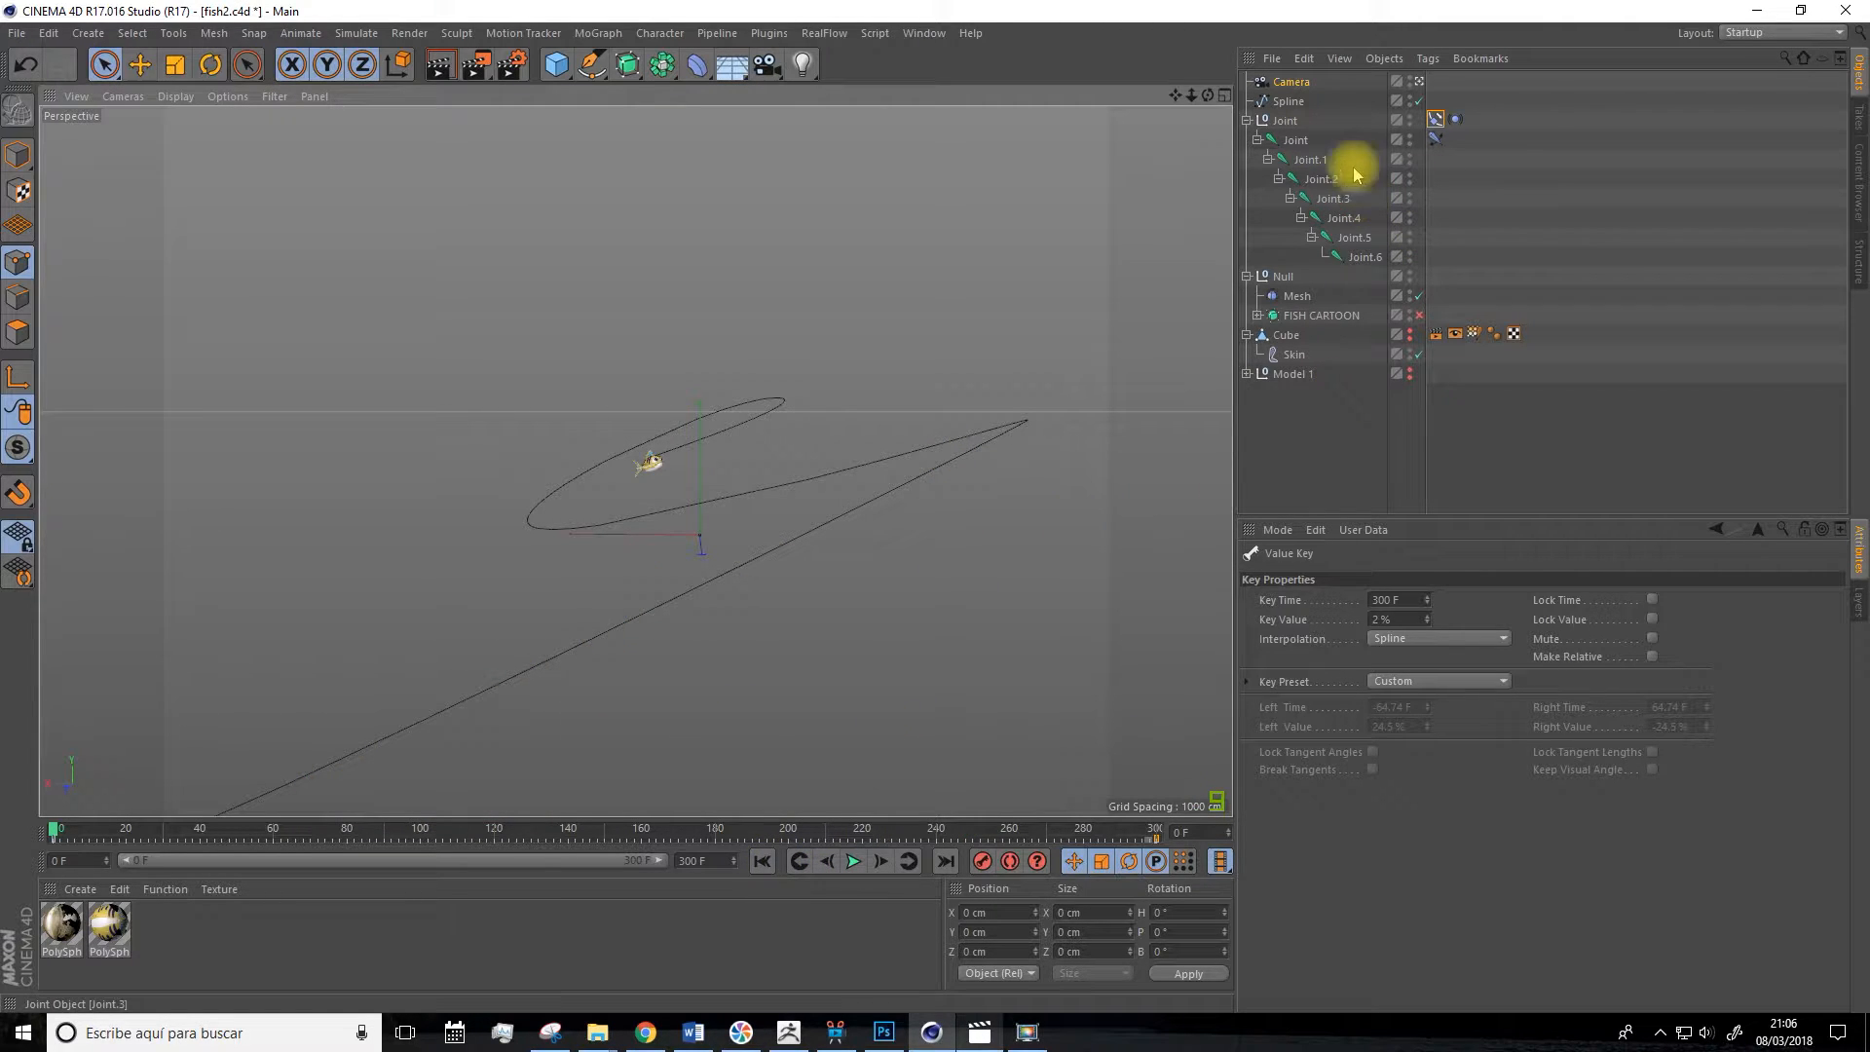
Collapse the object hierarchies and duplicate the Spline, Joint, Null and Cube objects together.
click(1291, 101)
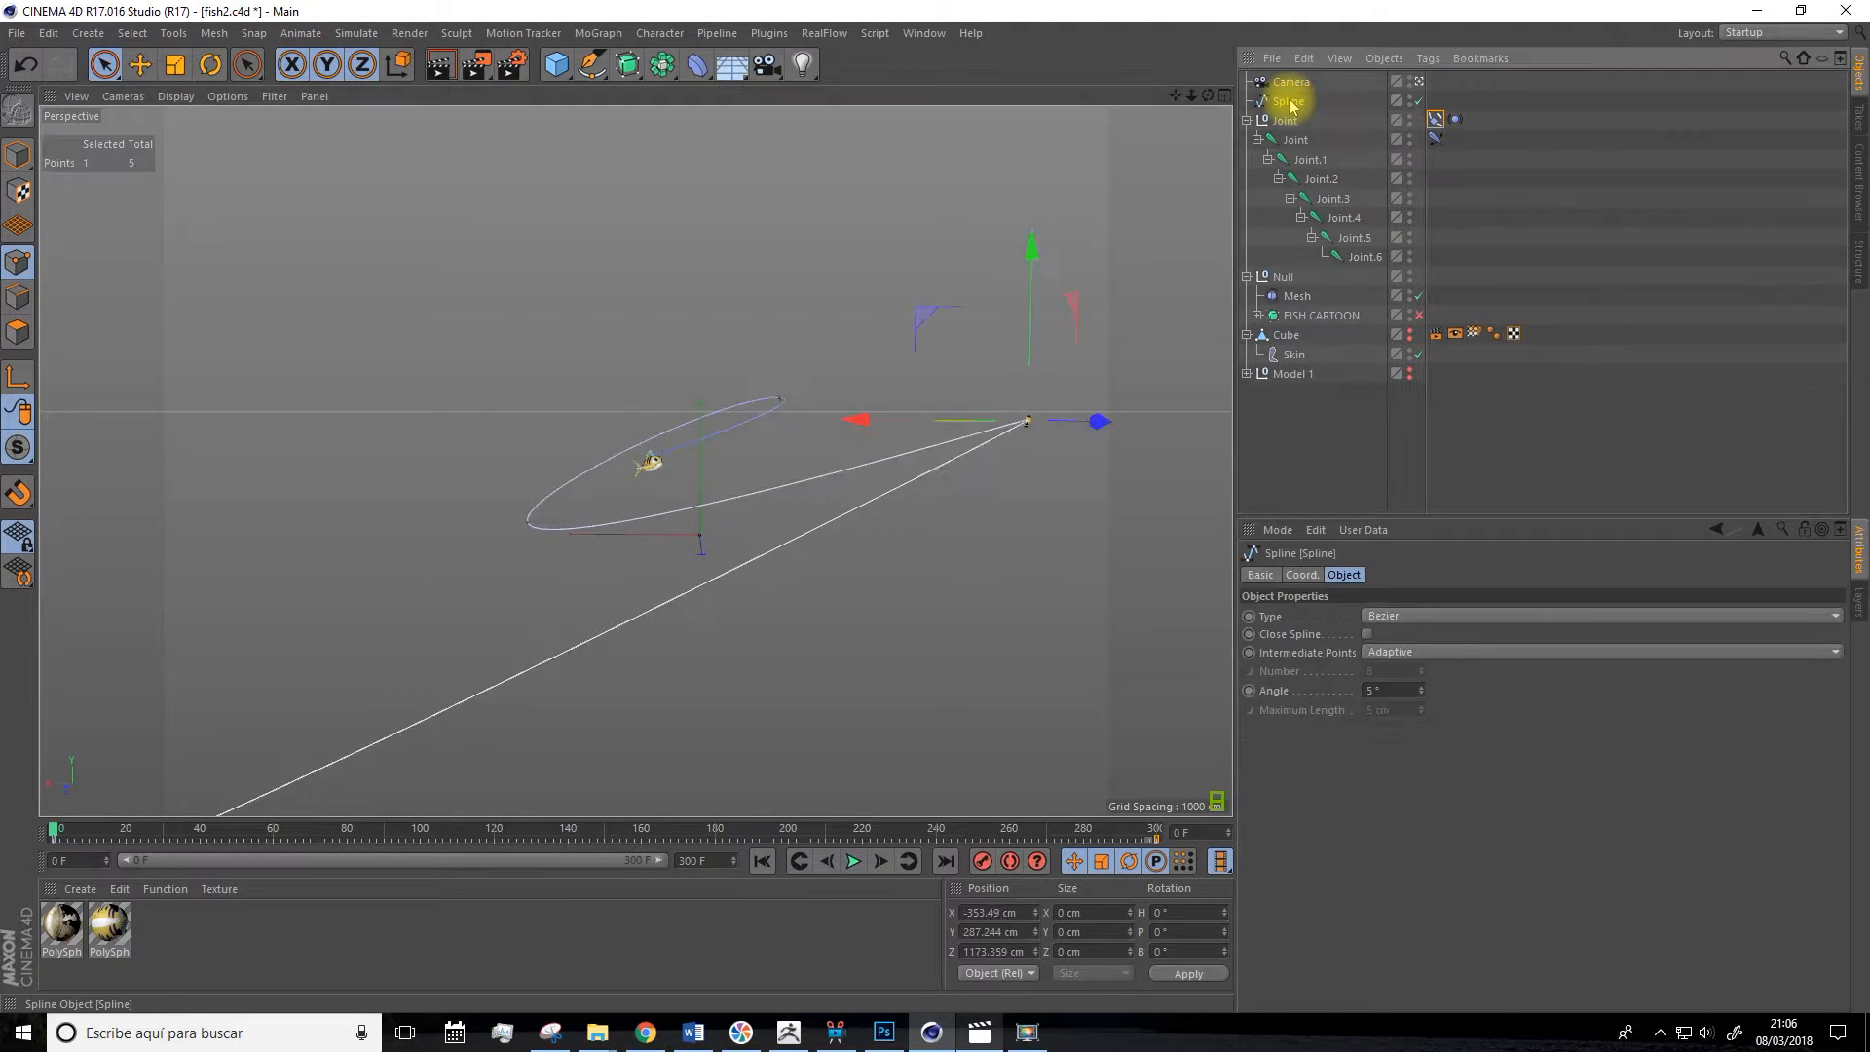
click(1286, 374)
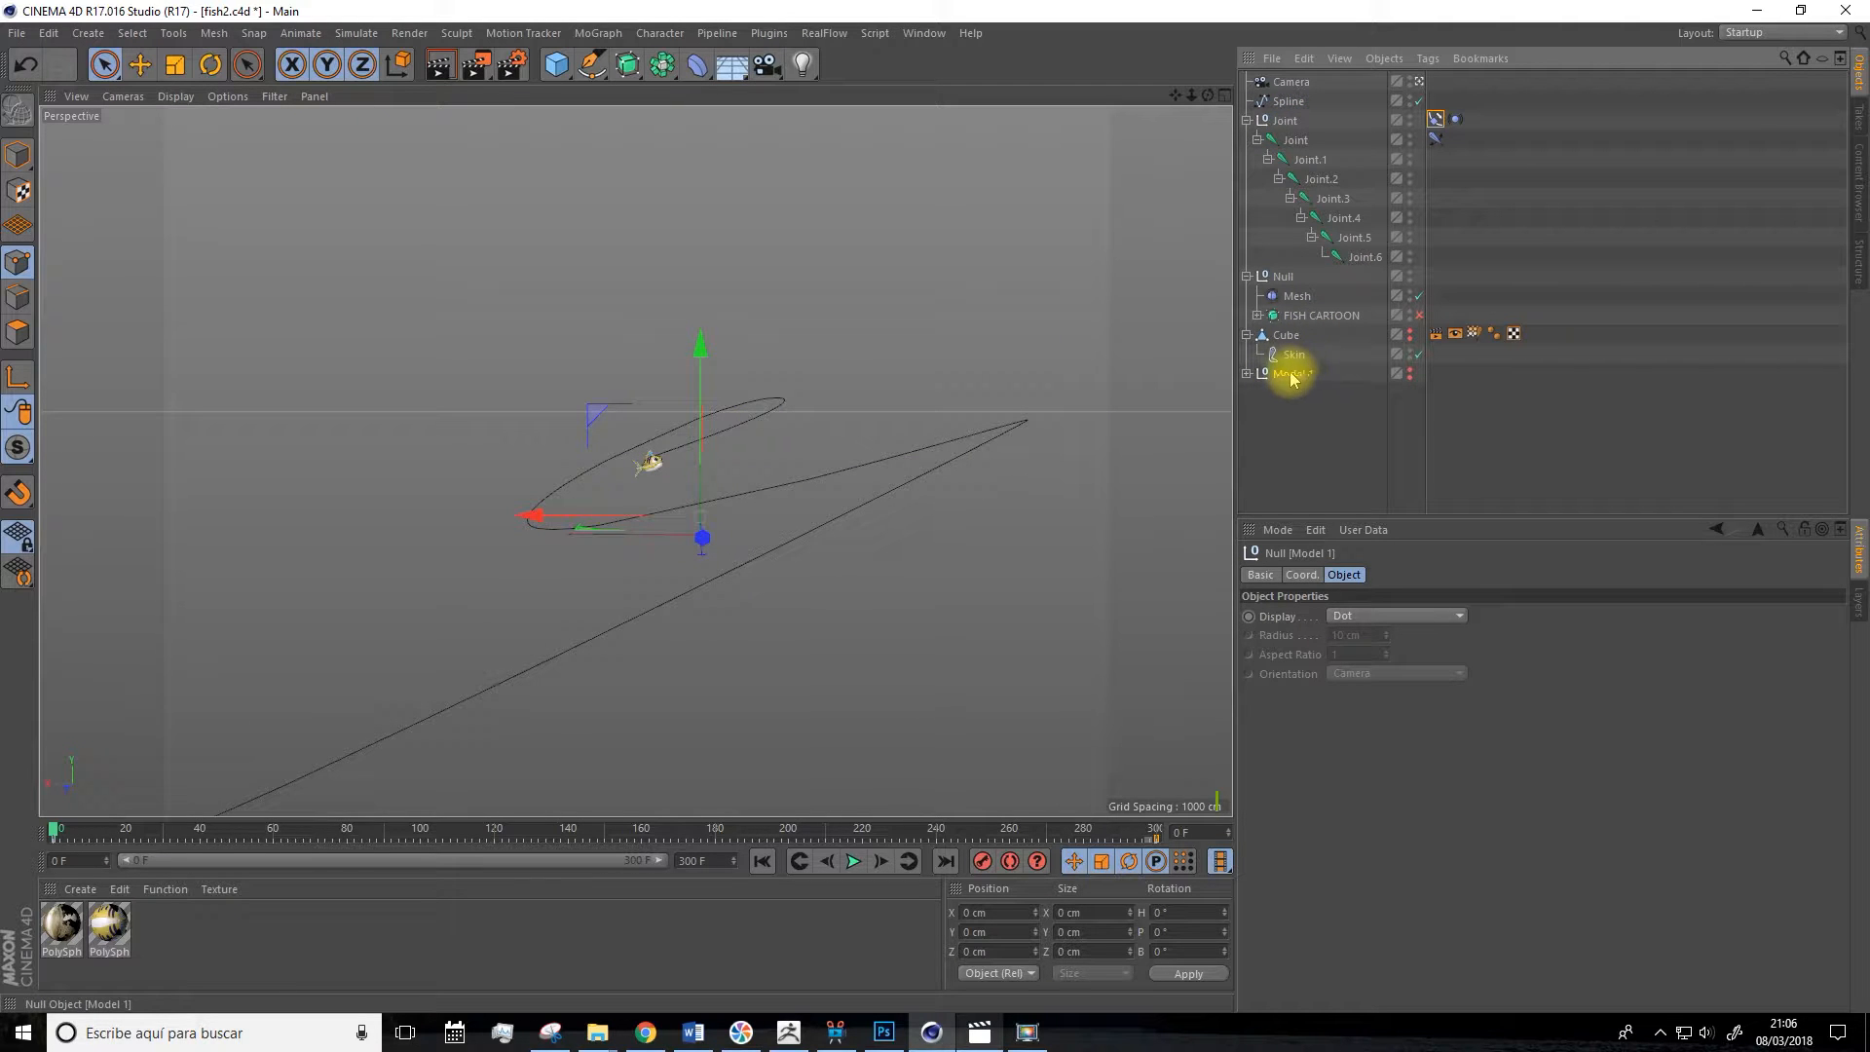
click(1247, 276)
click(1247, 121)
click(1281, 101)
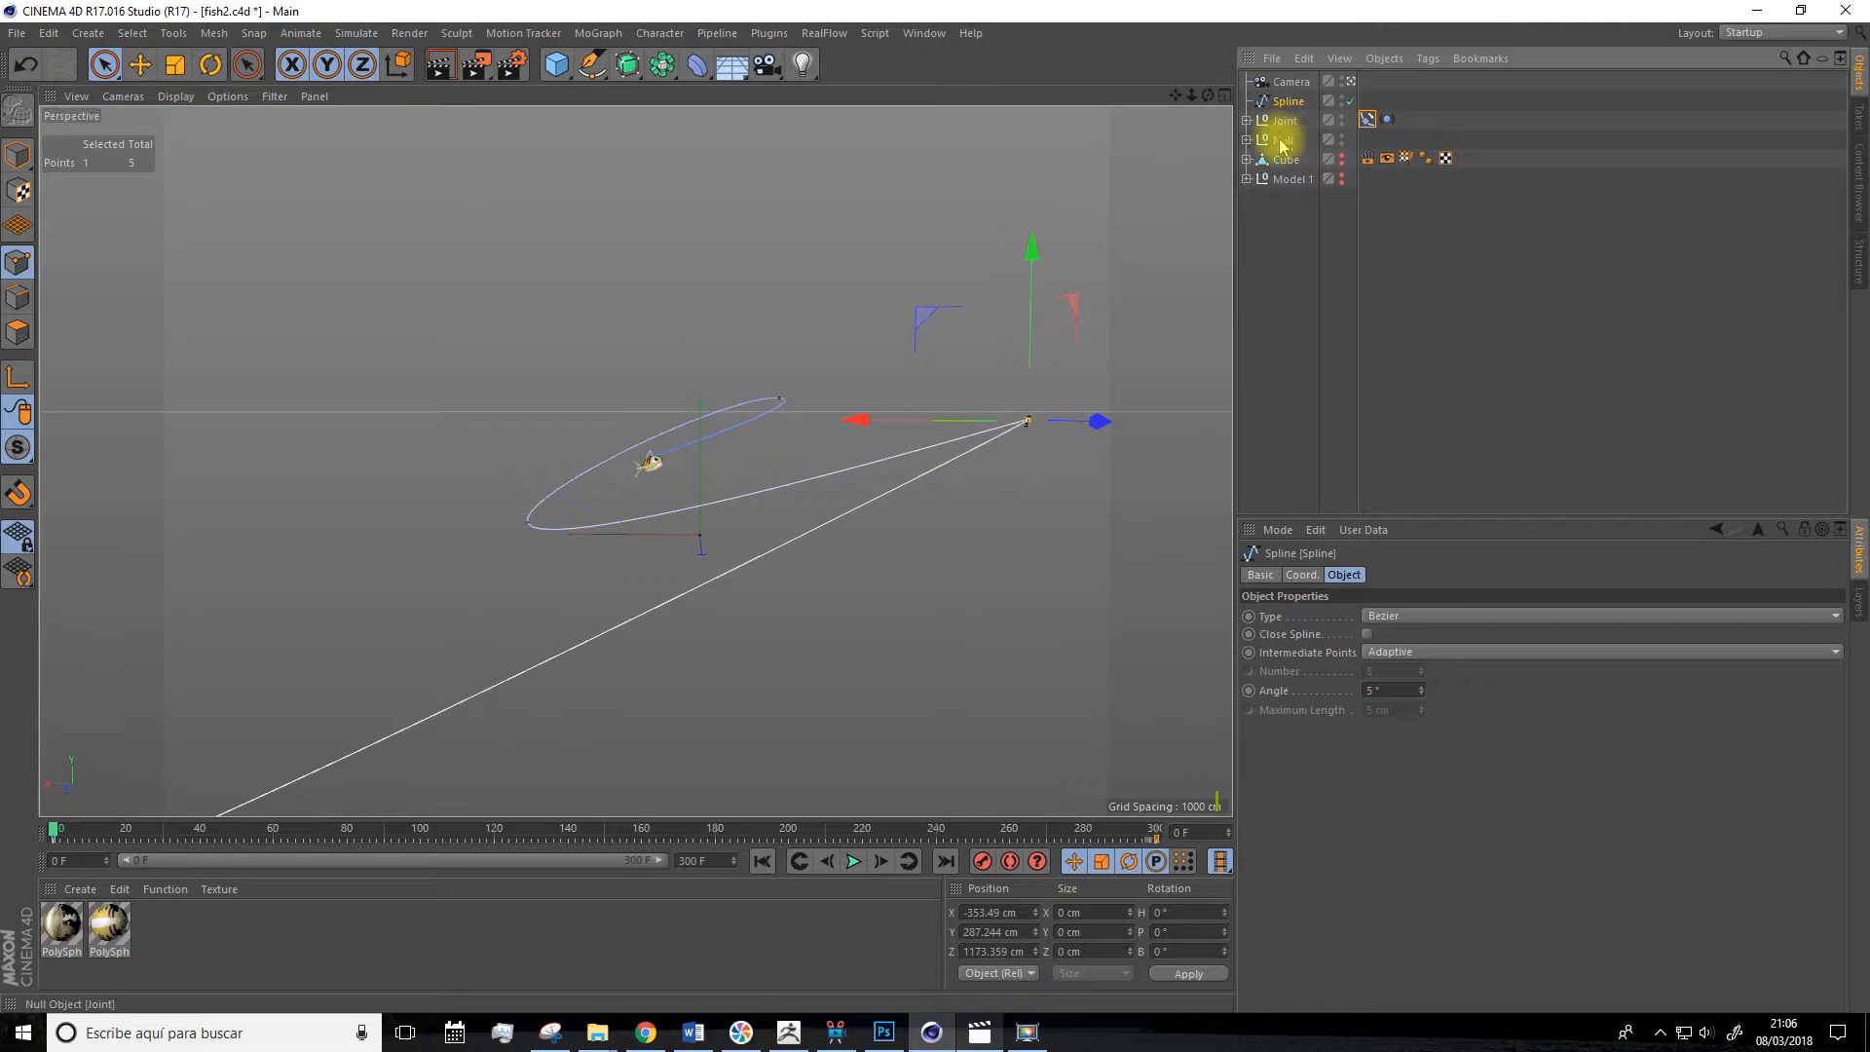
shift+click(1284, 162)
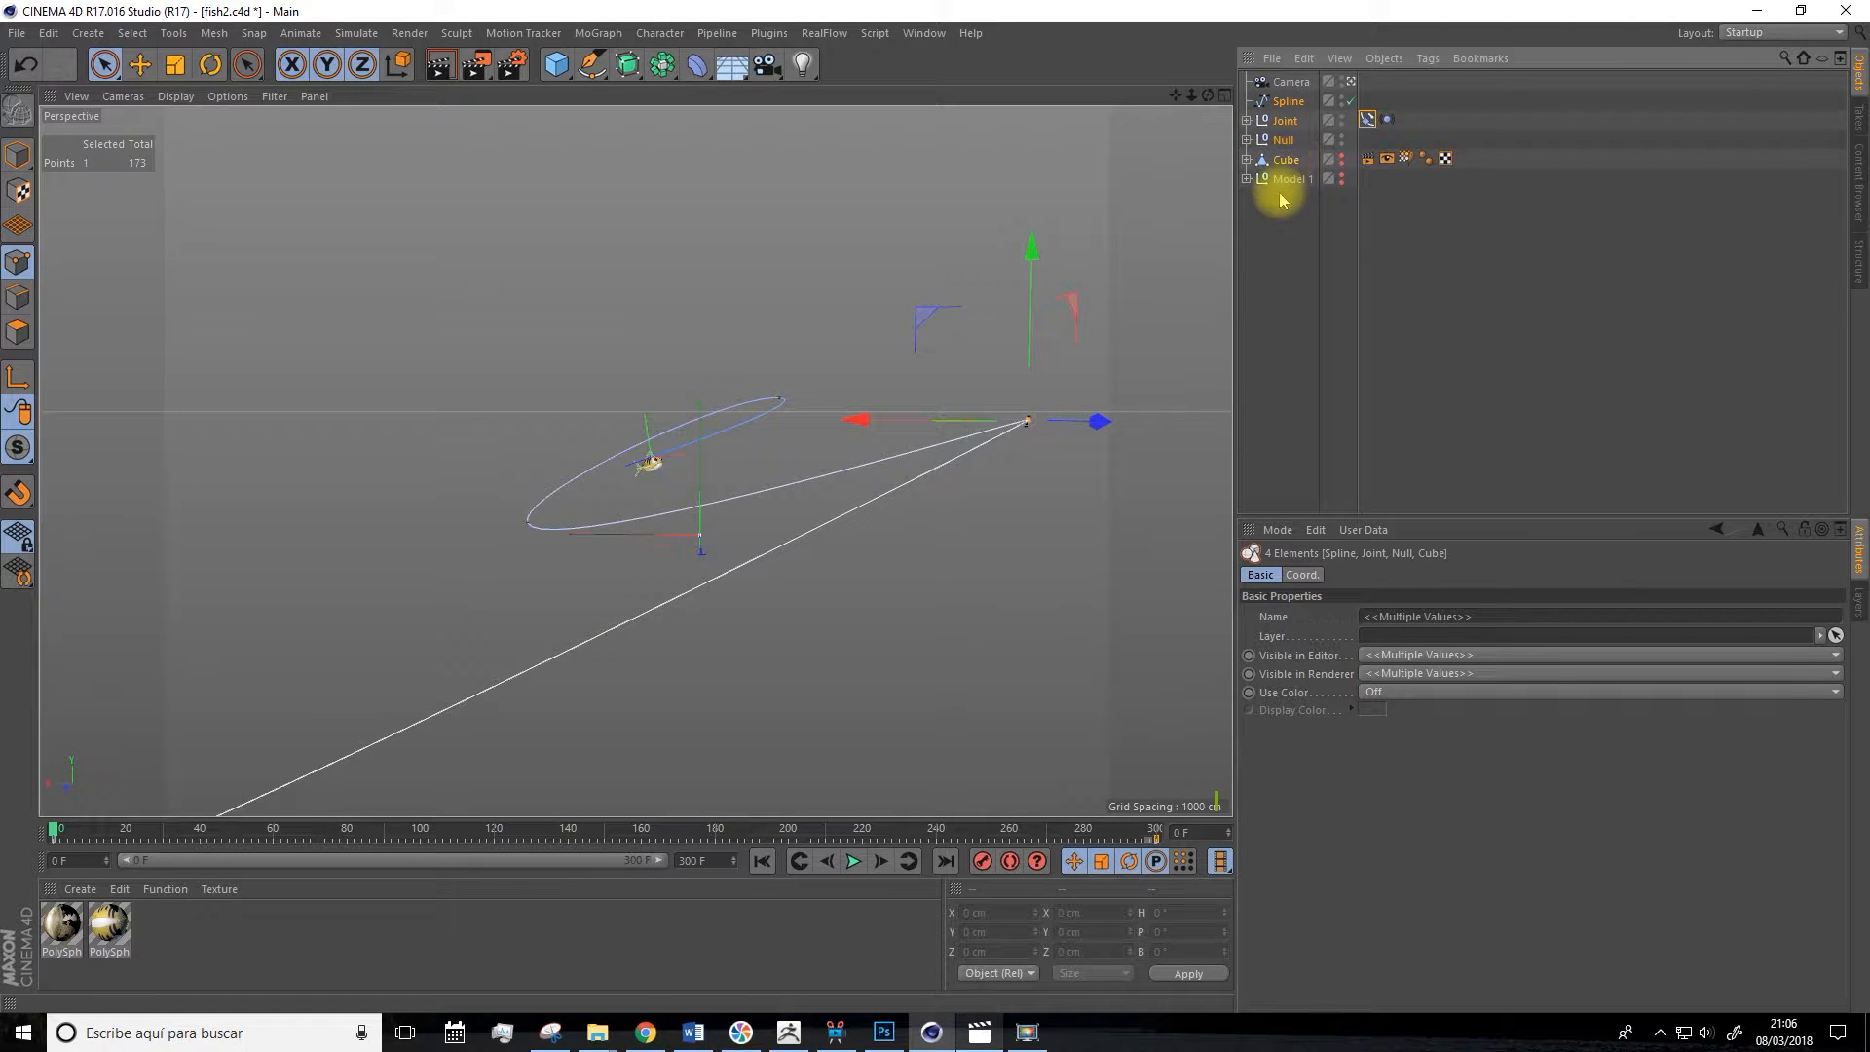
key(ctrl+c)
key(ctrl+v)
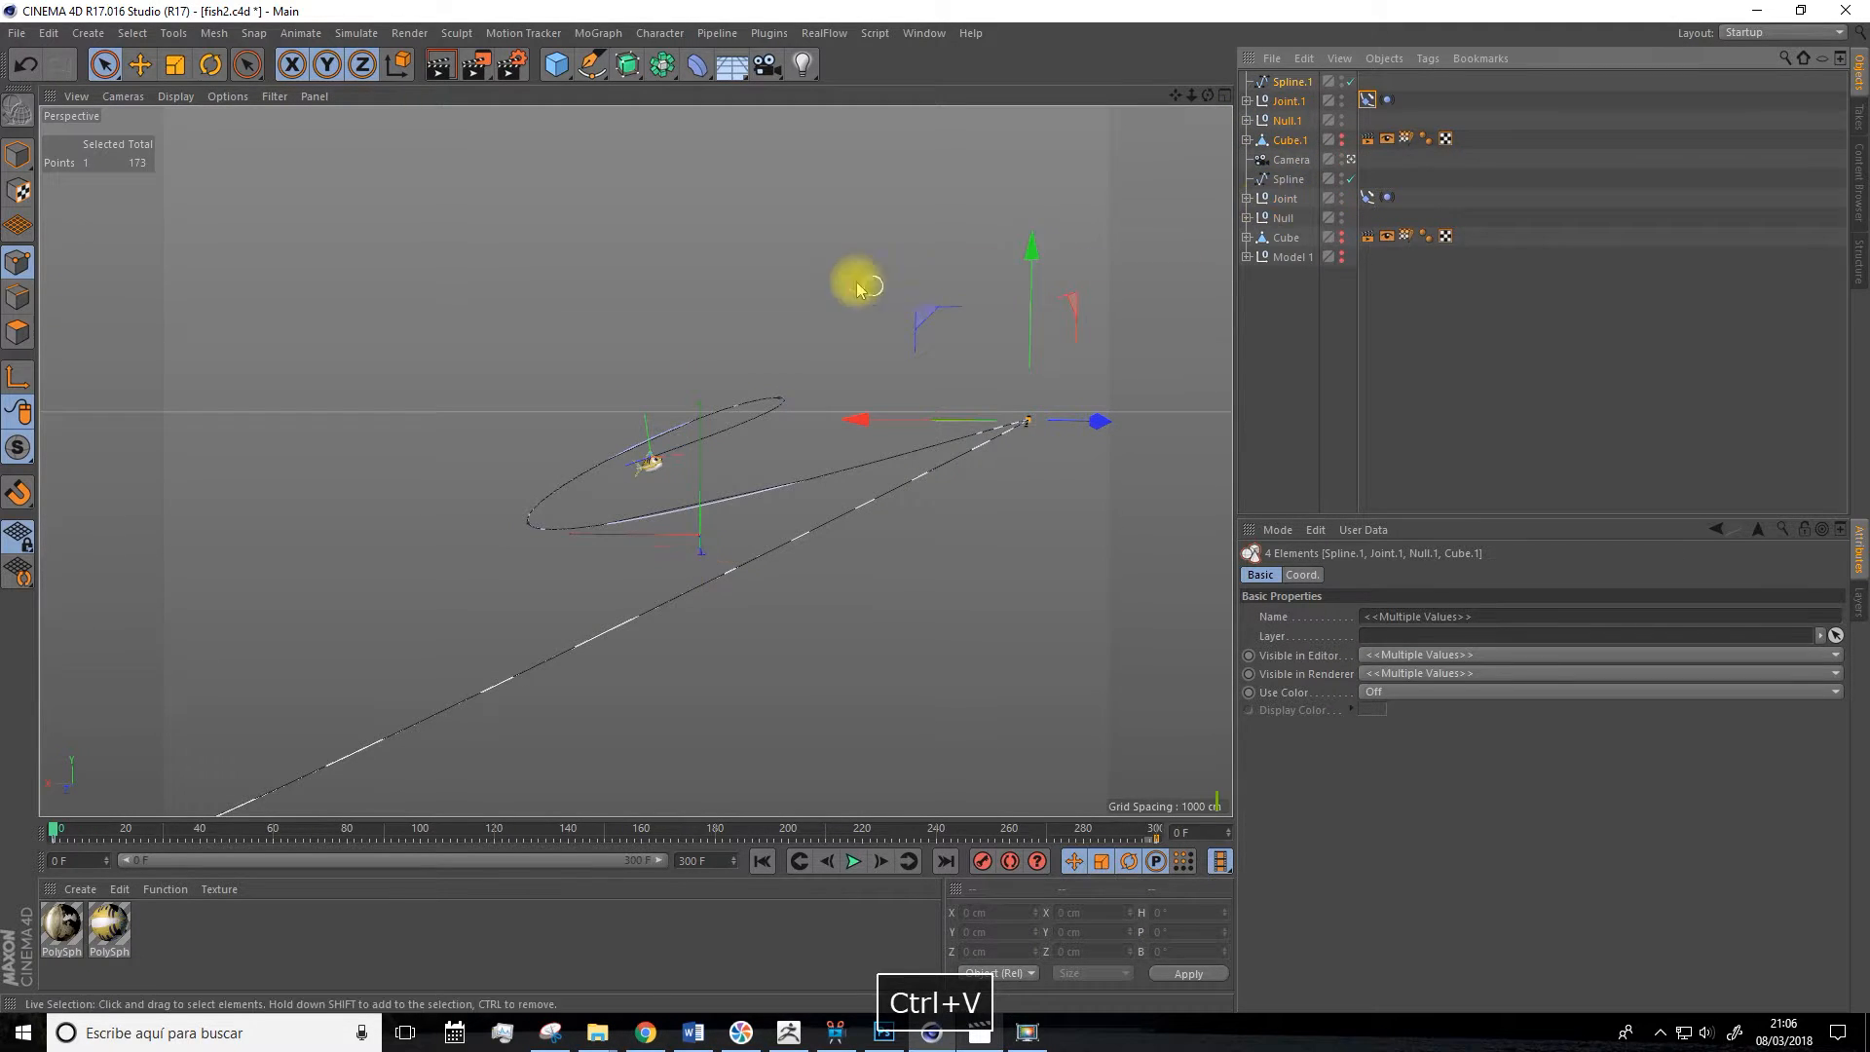
Move the duplicated fish, rig and path in Model mode about 641 cm along X, beside the originals.
click(142, 64)
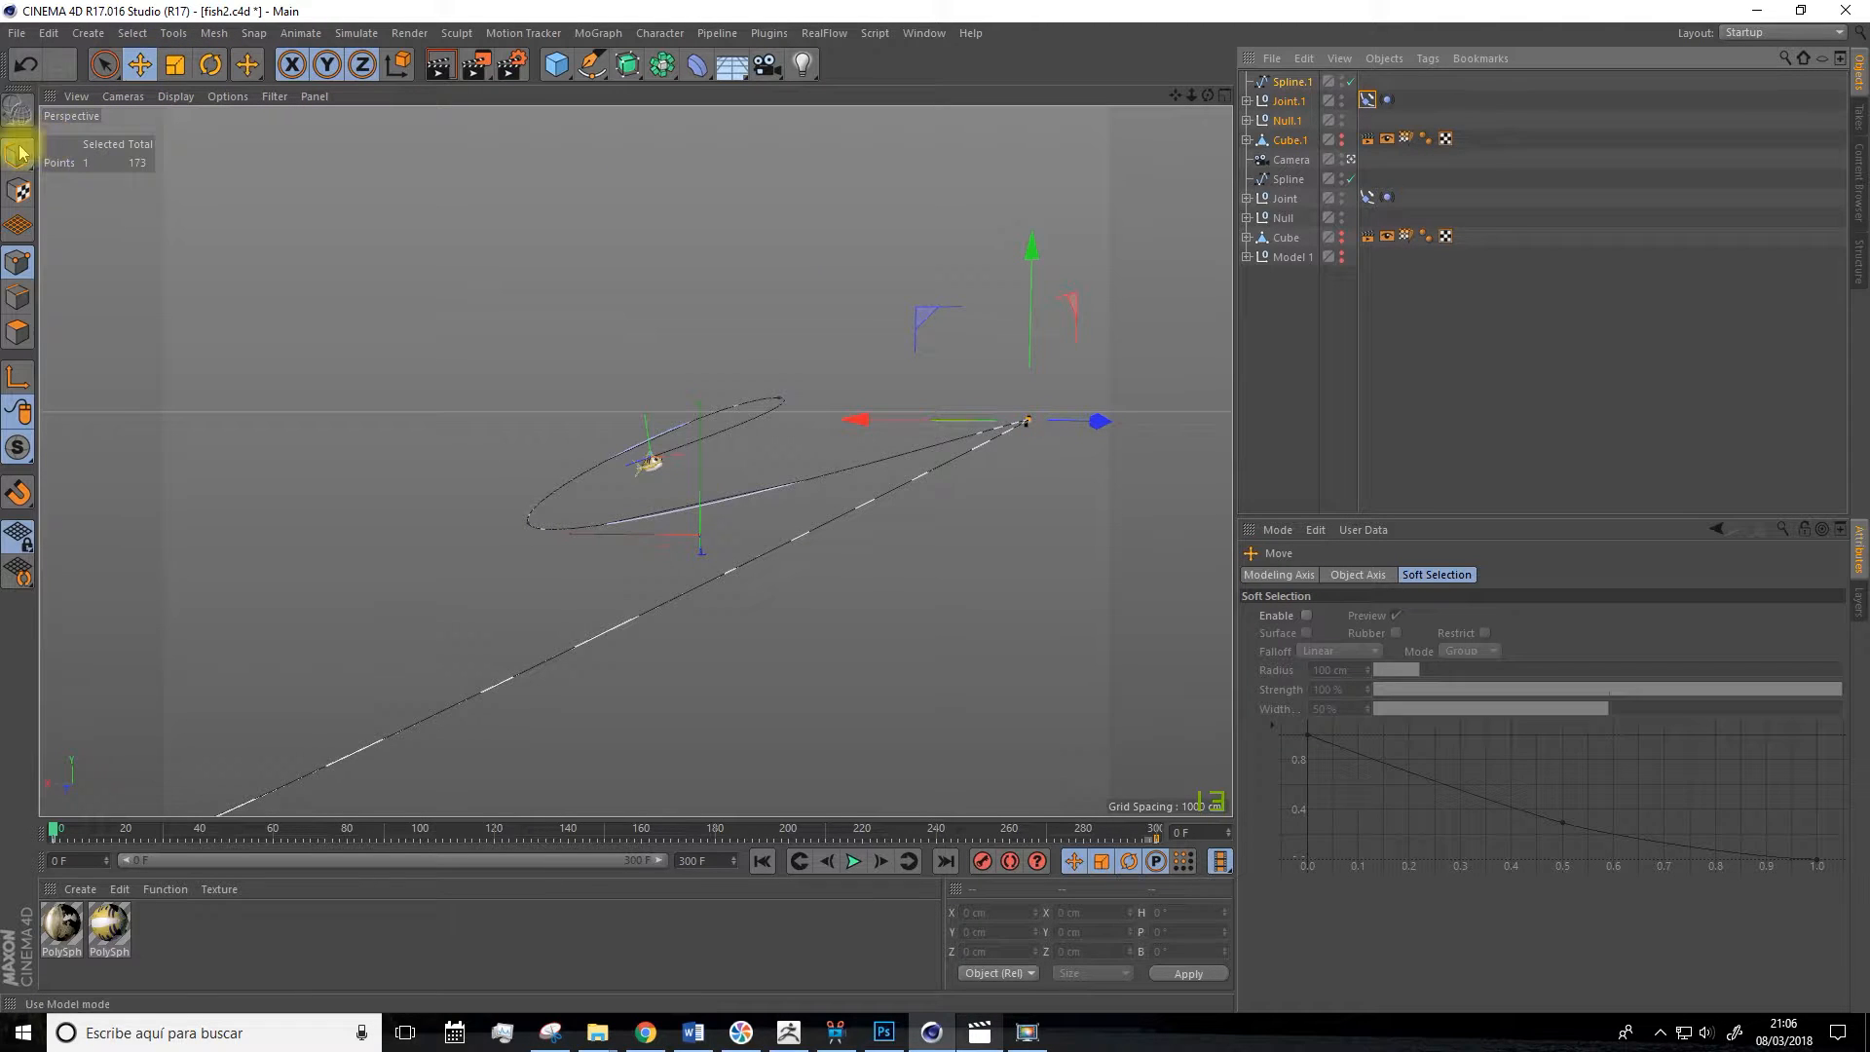
click(17, 154)
drag(563, 484, 547, 438)
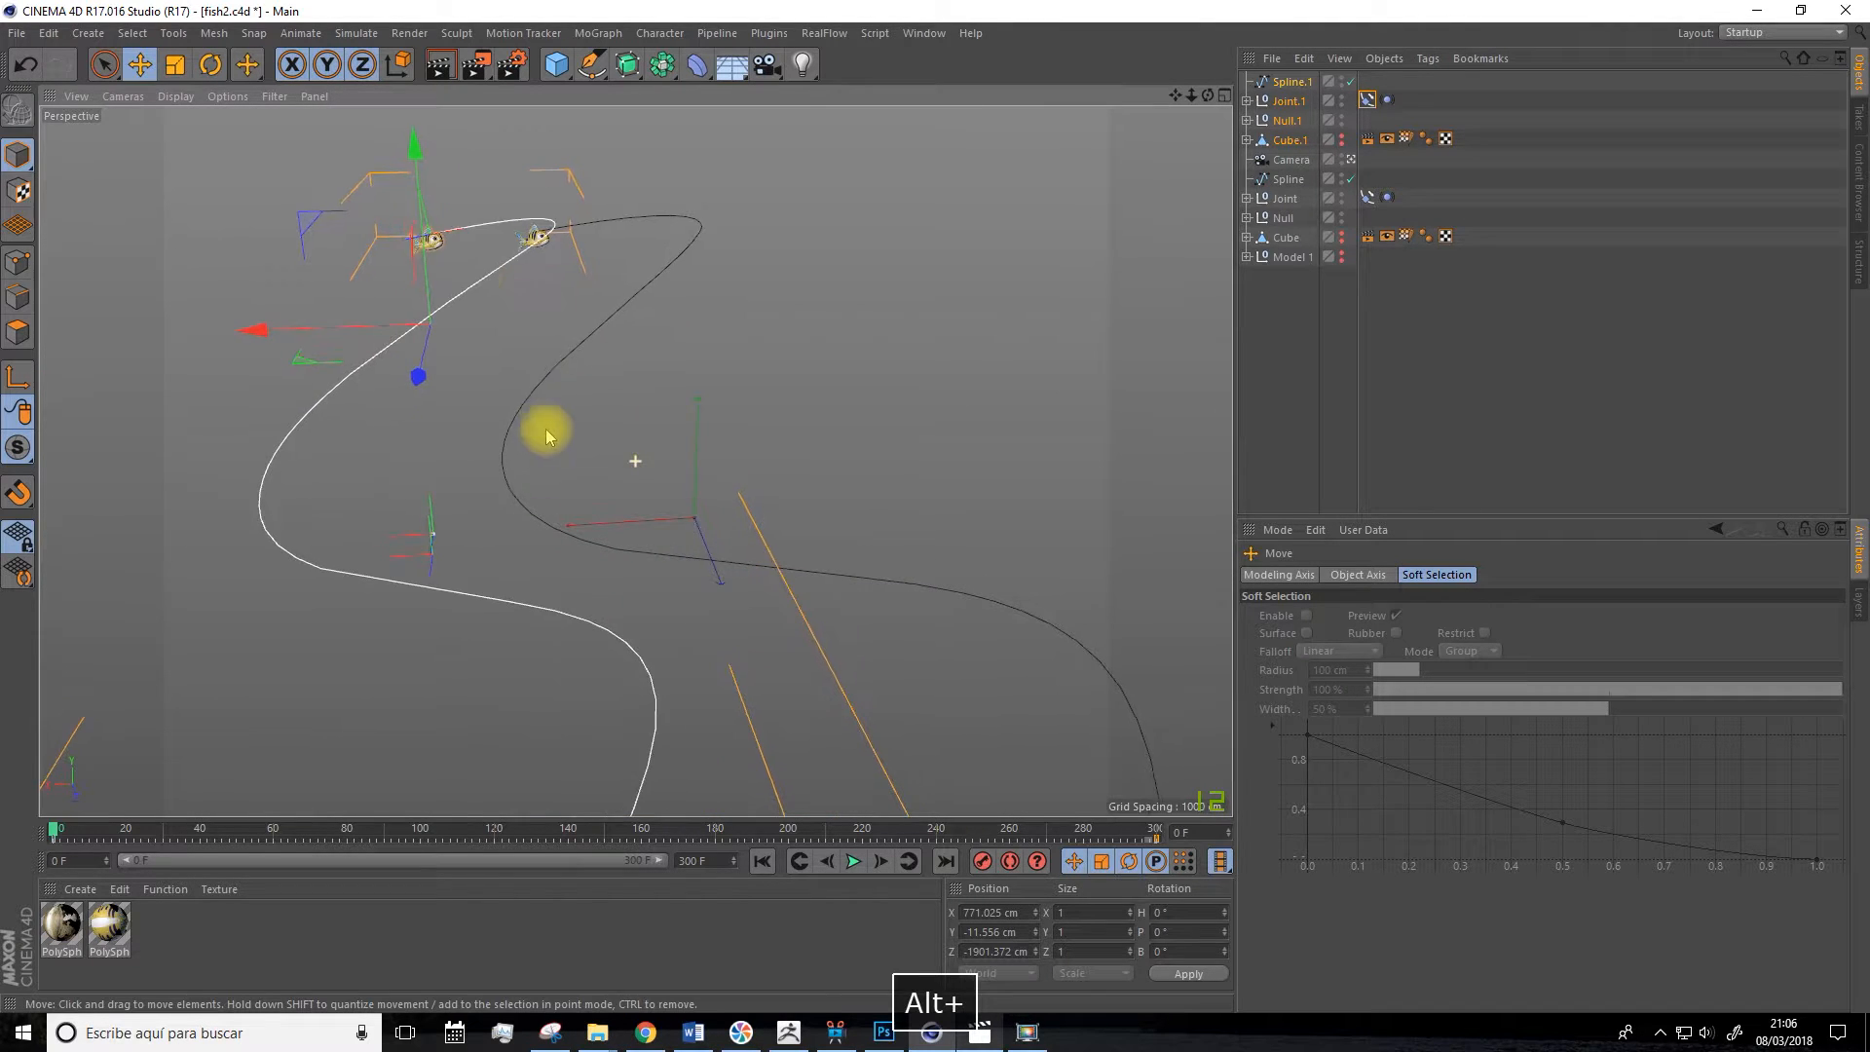
Delete the duplicated spline, Spline.1, keeping the copied fish and its rig.
click(1287, 83)
alt+drag(717, 283, 707, 365)
alt+drag(600, 339, 627, 209)
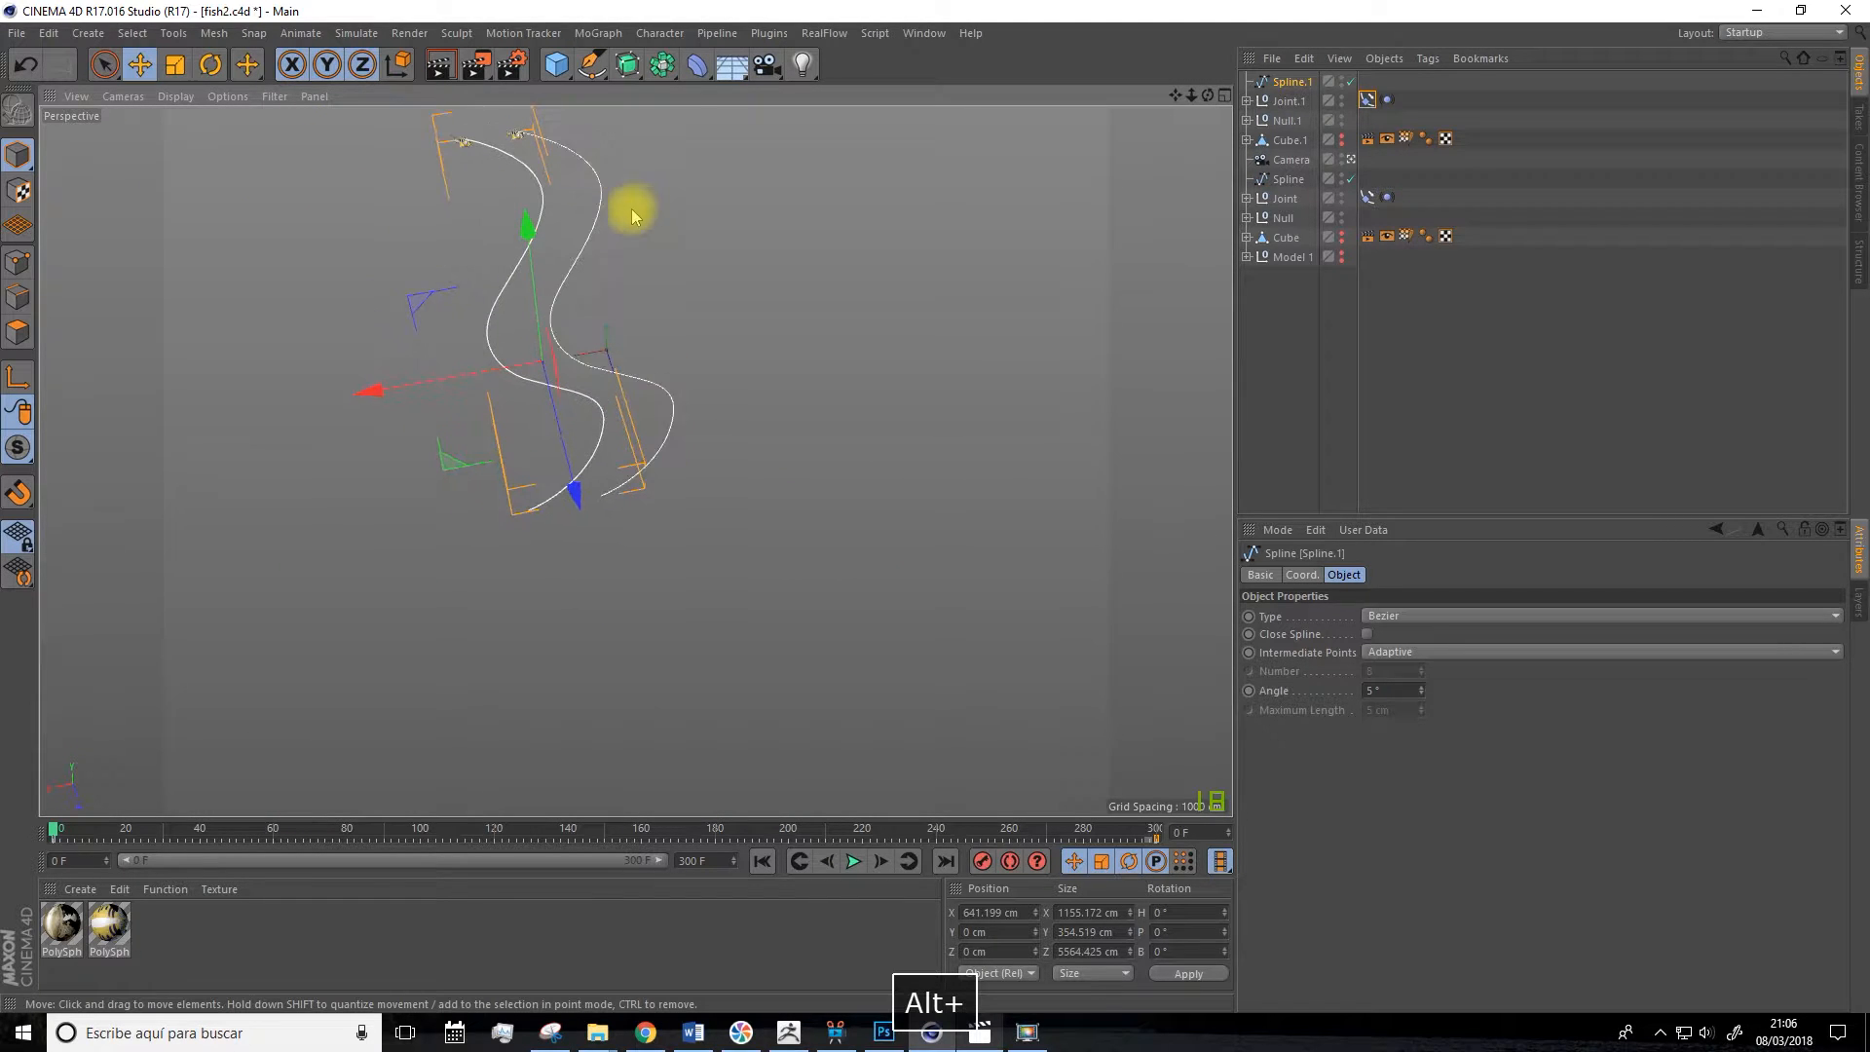
key(Delete)
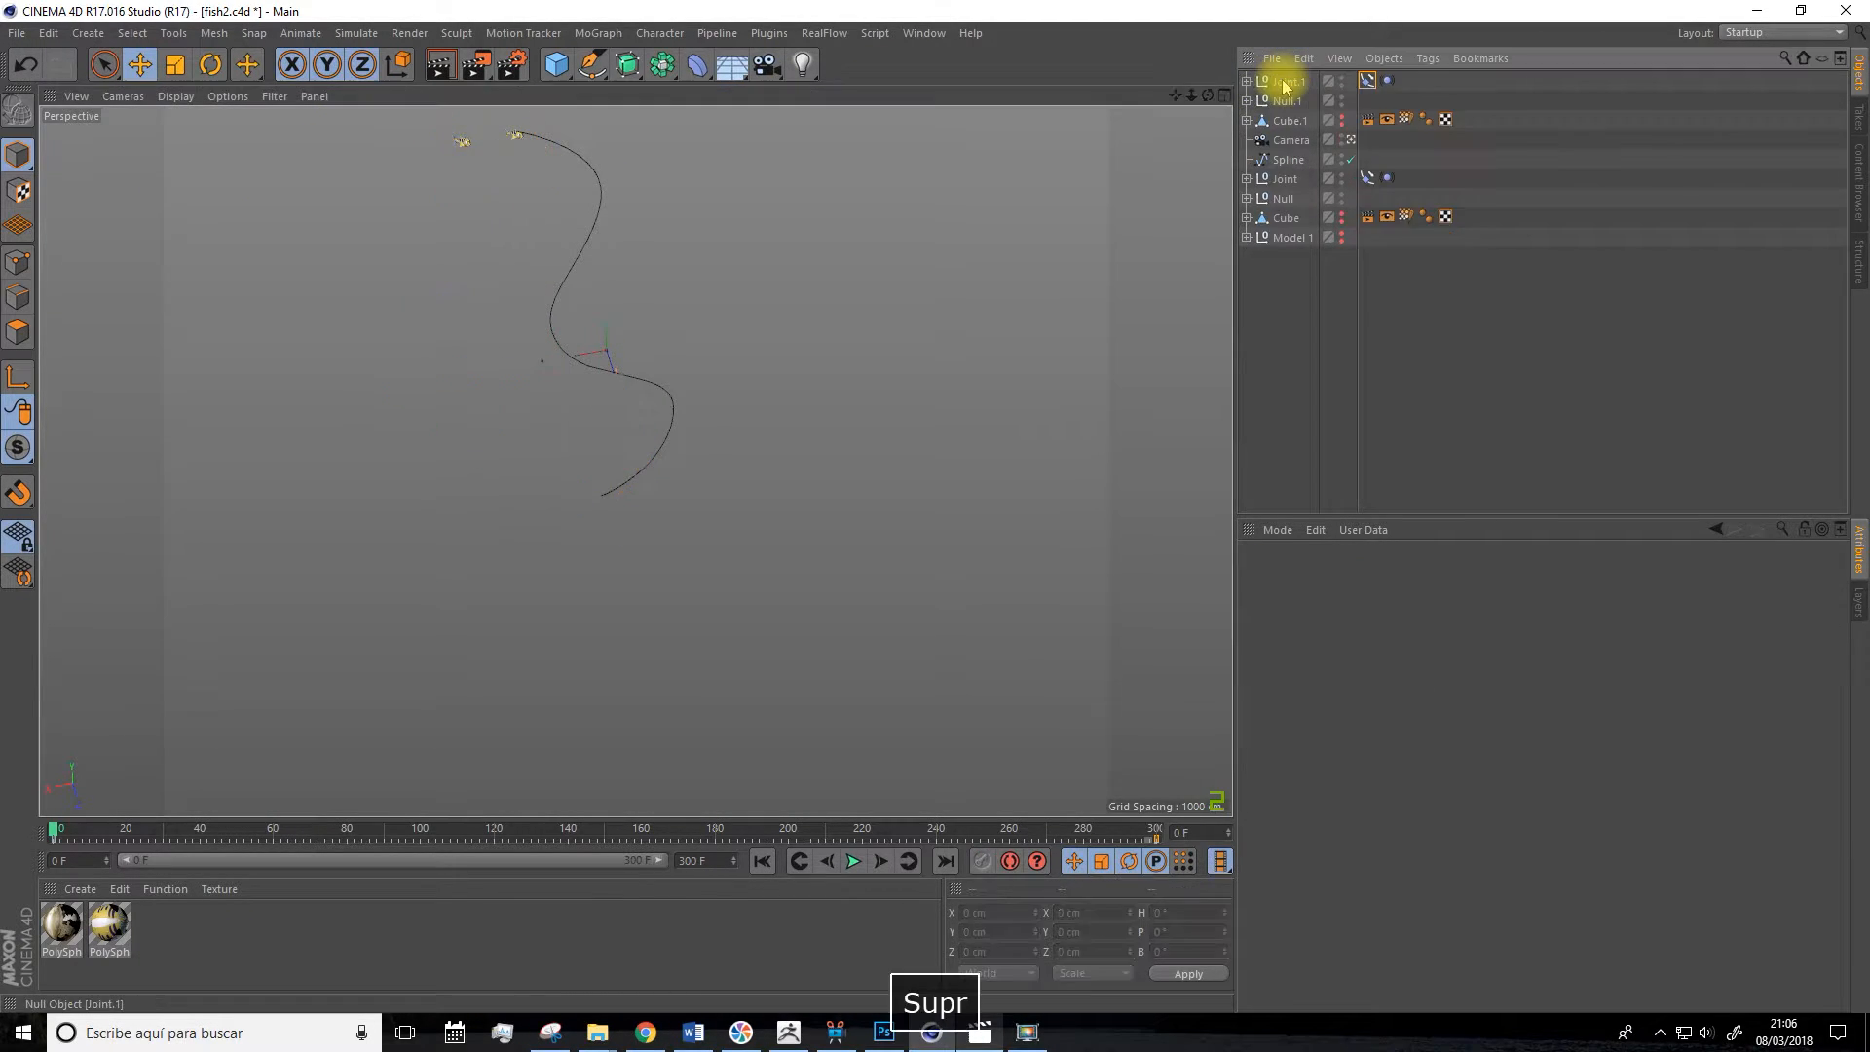
Draw a winding five-point Bezier spline with the Pen in the Top view, starting near the two fish and crossing the original path.
drag(1177, 94, 1124, 124)
alt+drag(974, 277, 904, 354)
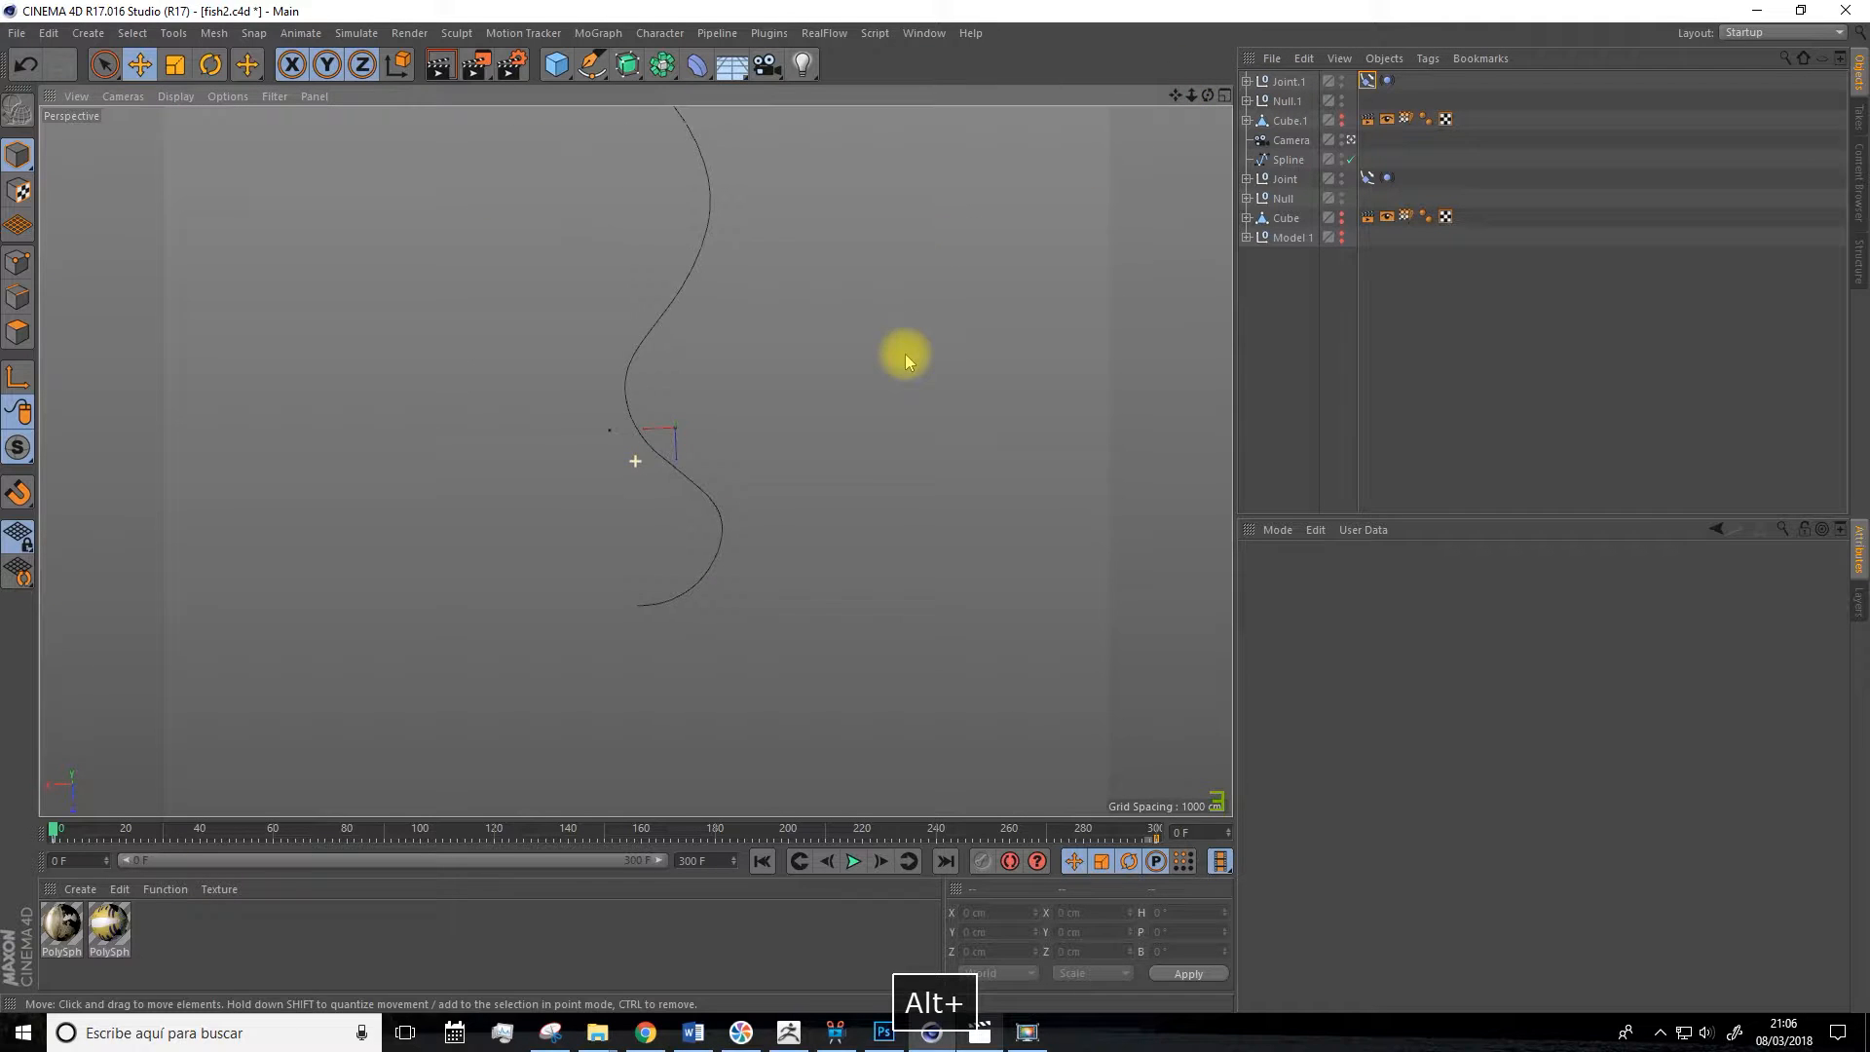
drag(1176, 97, 1221, 207)
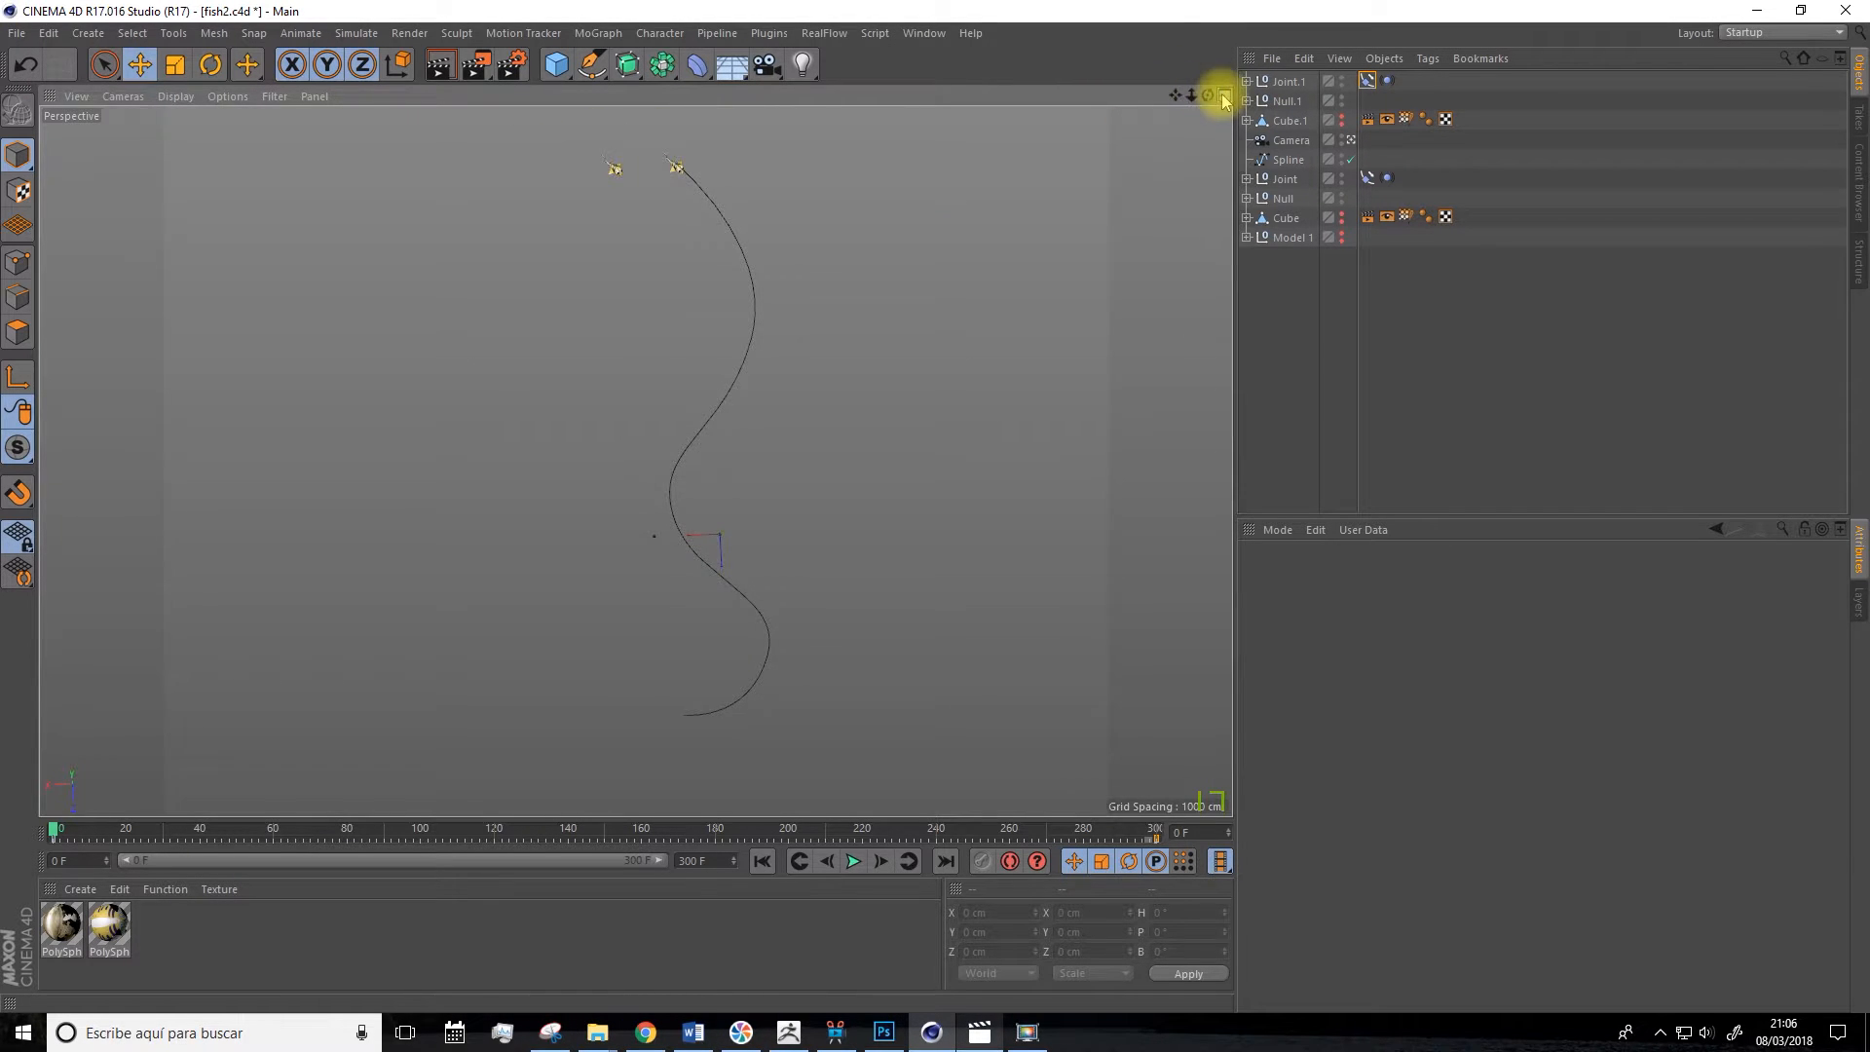
click(1224, 95)
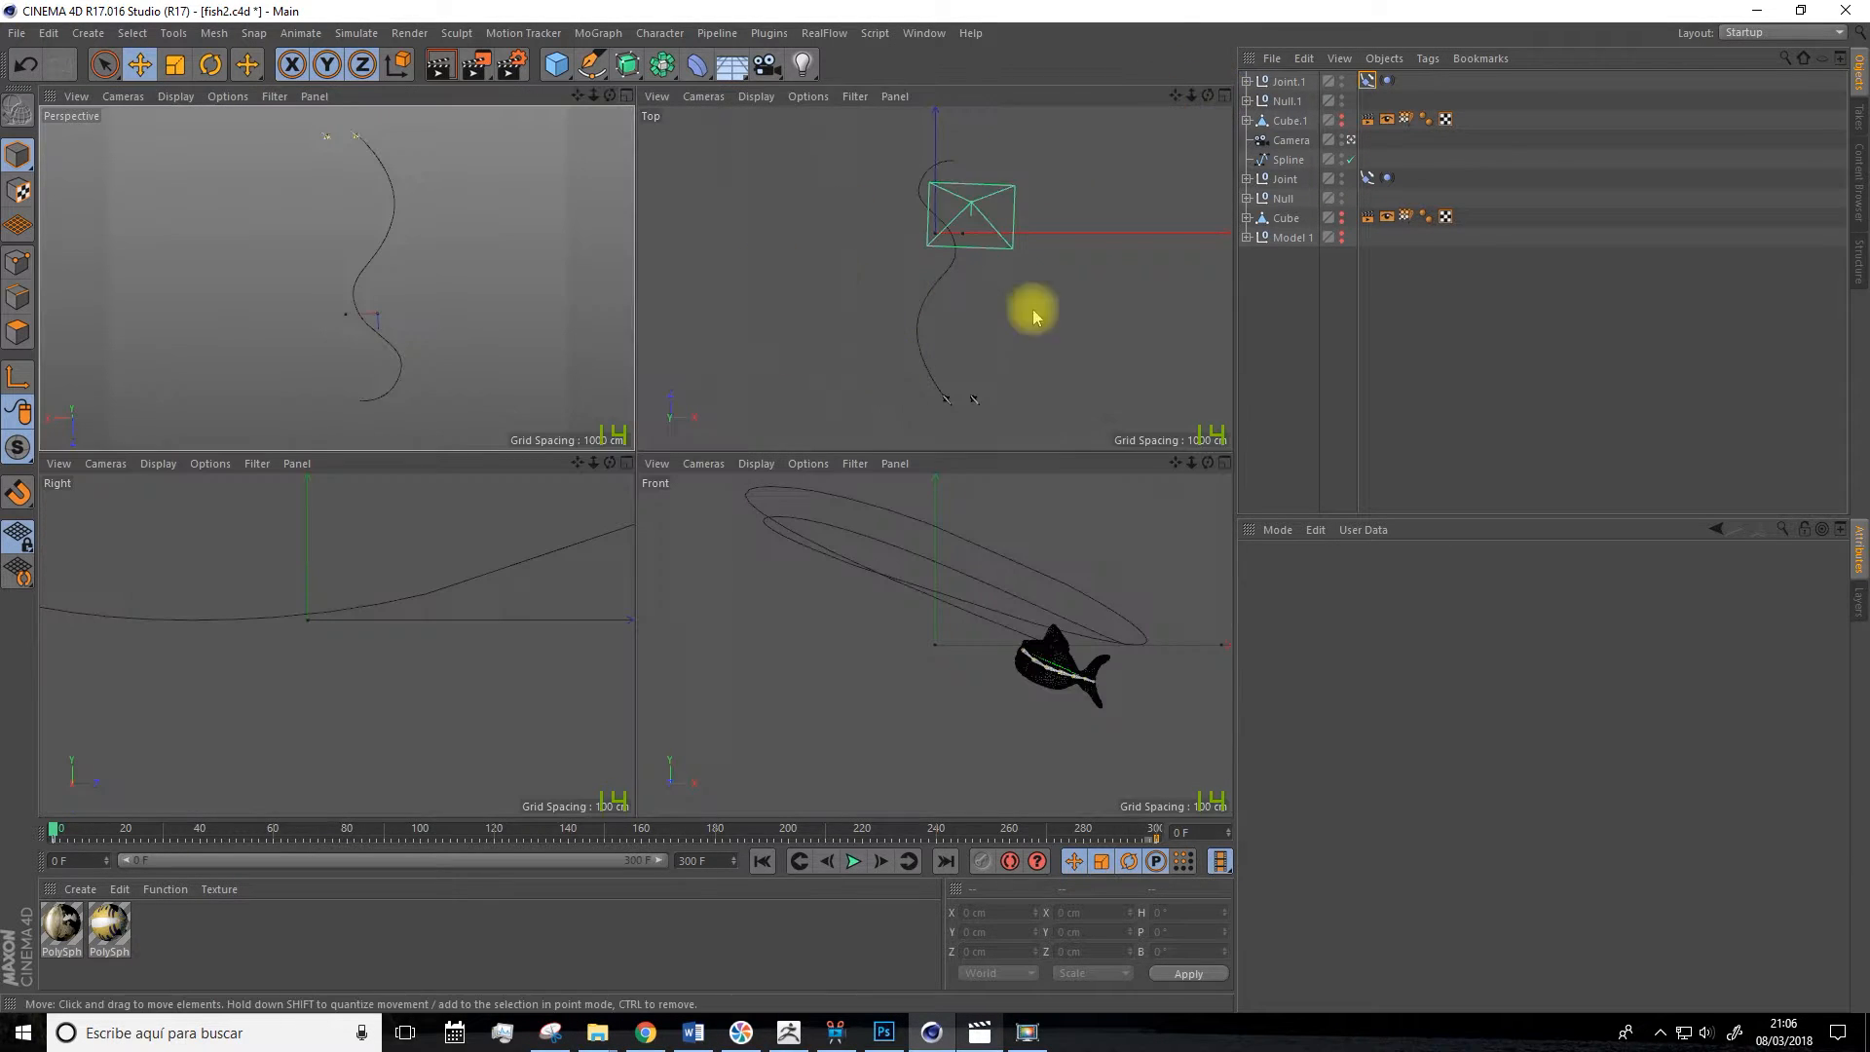
click(1224, 95)
scroll(584, 281, down, 1)
scroll(733, 582, up, 3)
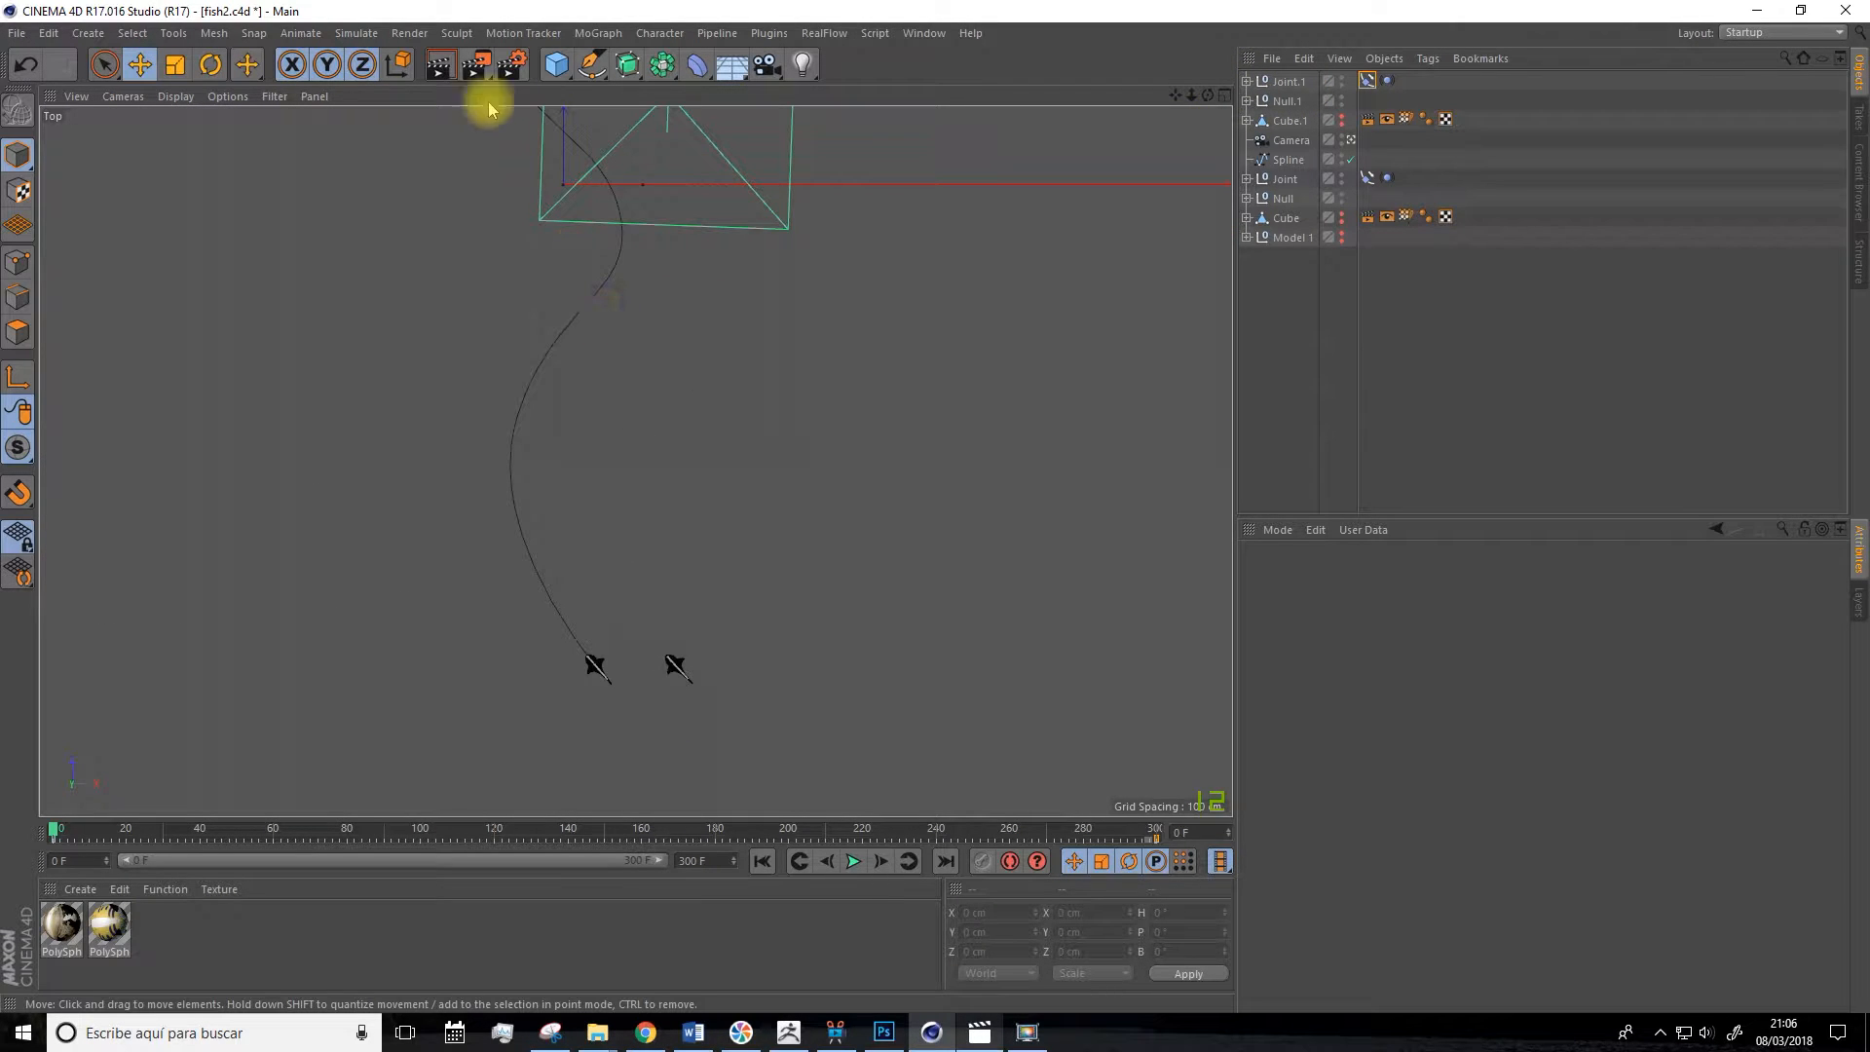
drag(592, 65, 638, 92)
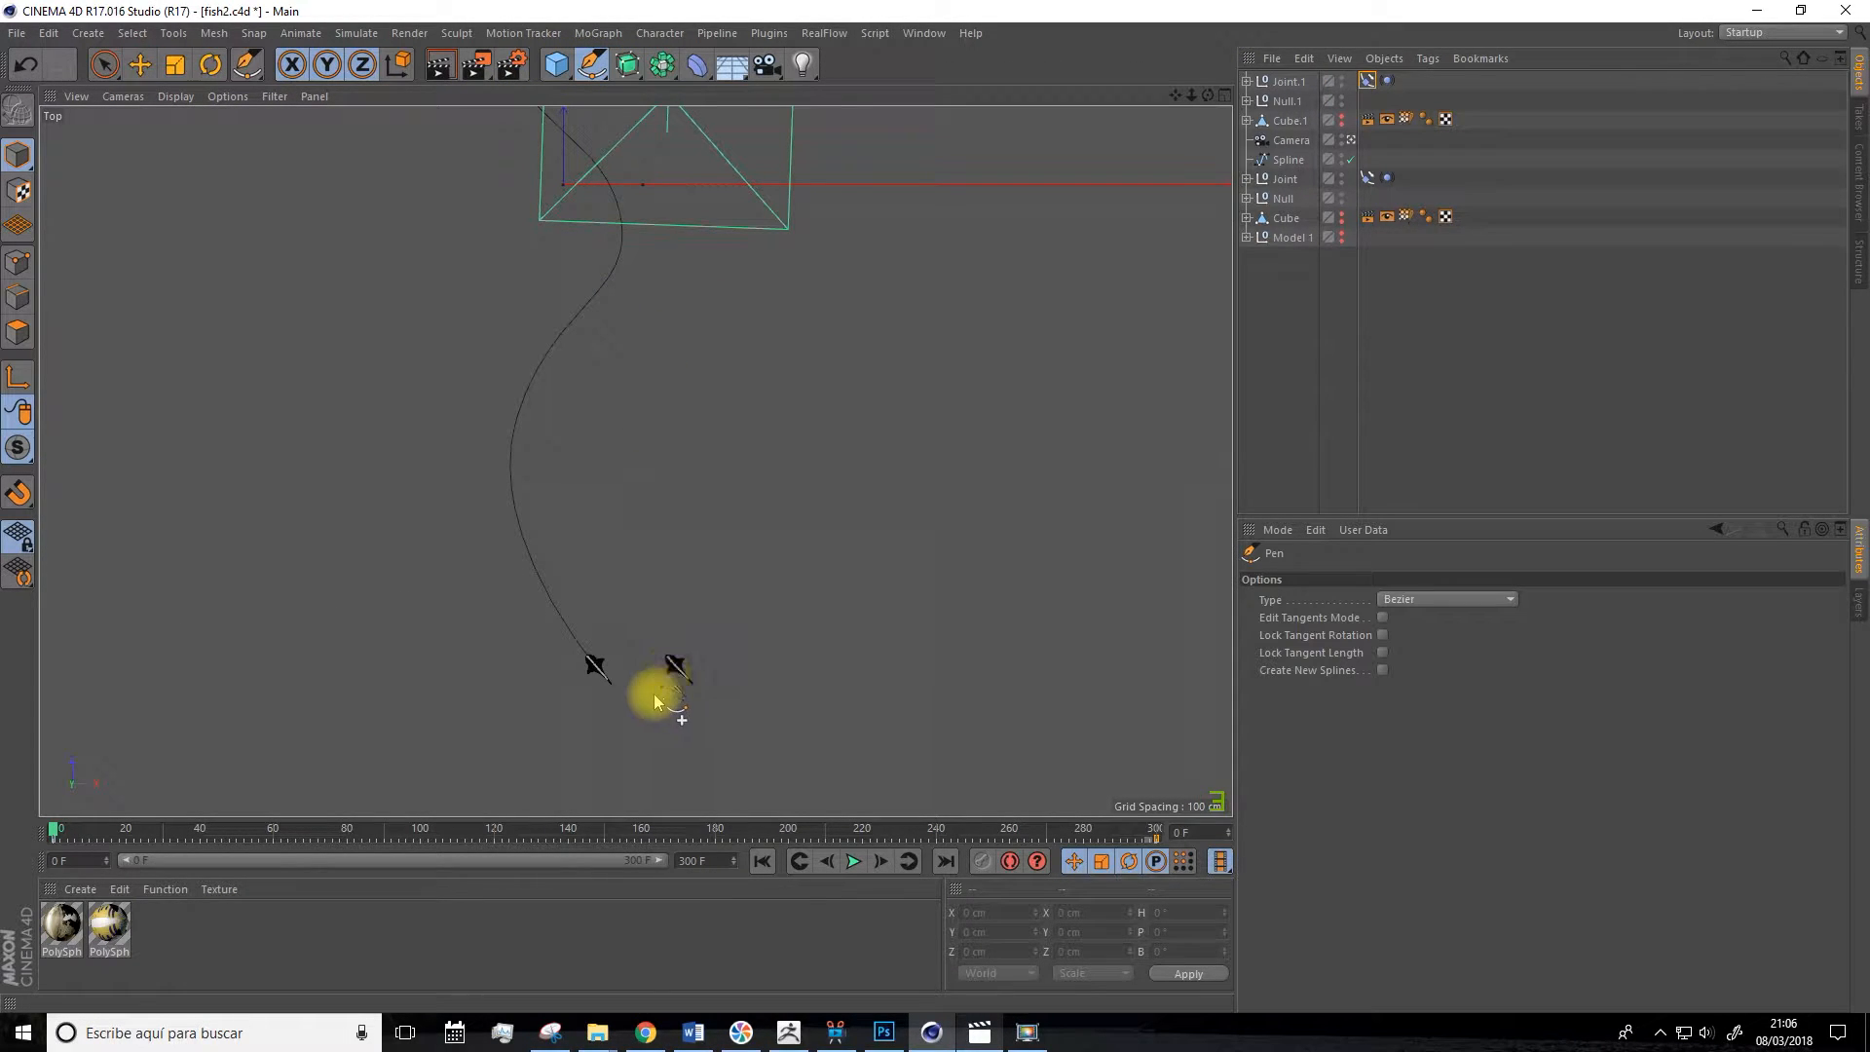
click(618, 738)
drag(602, 380, 588, 306)
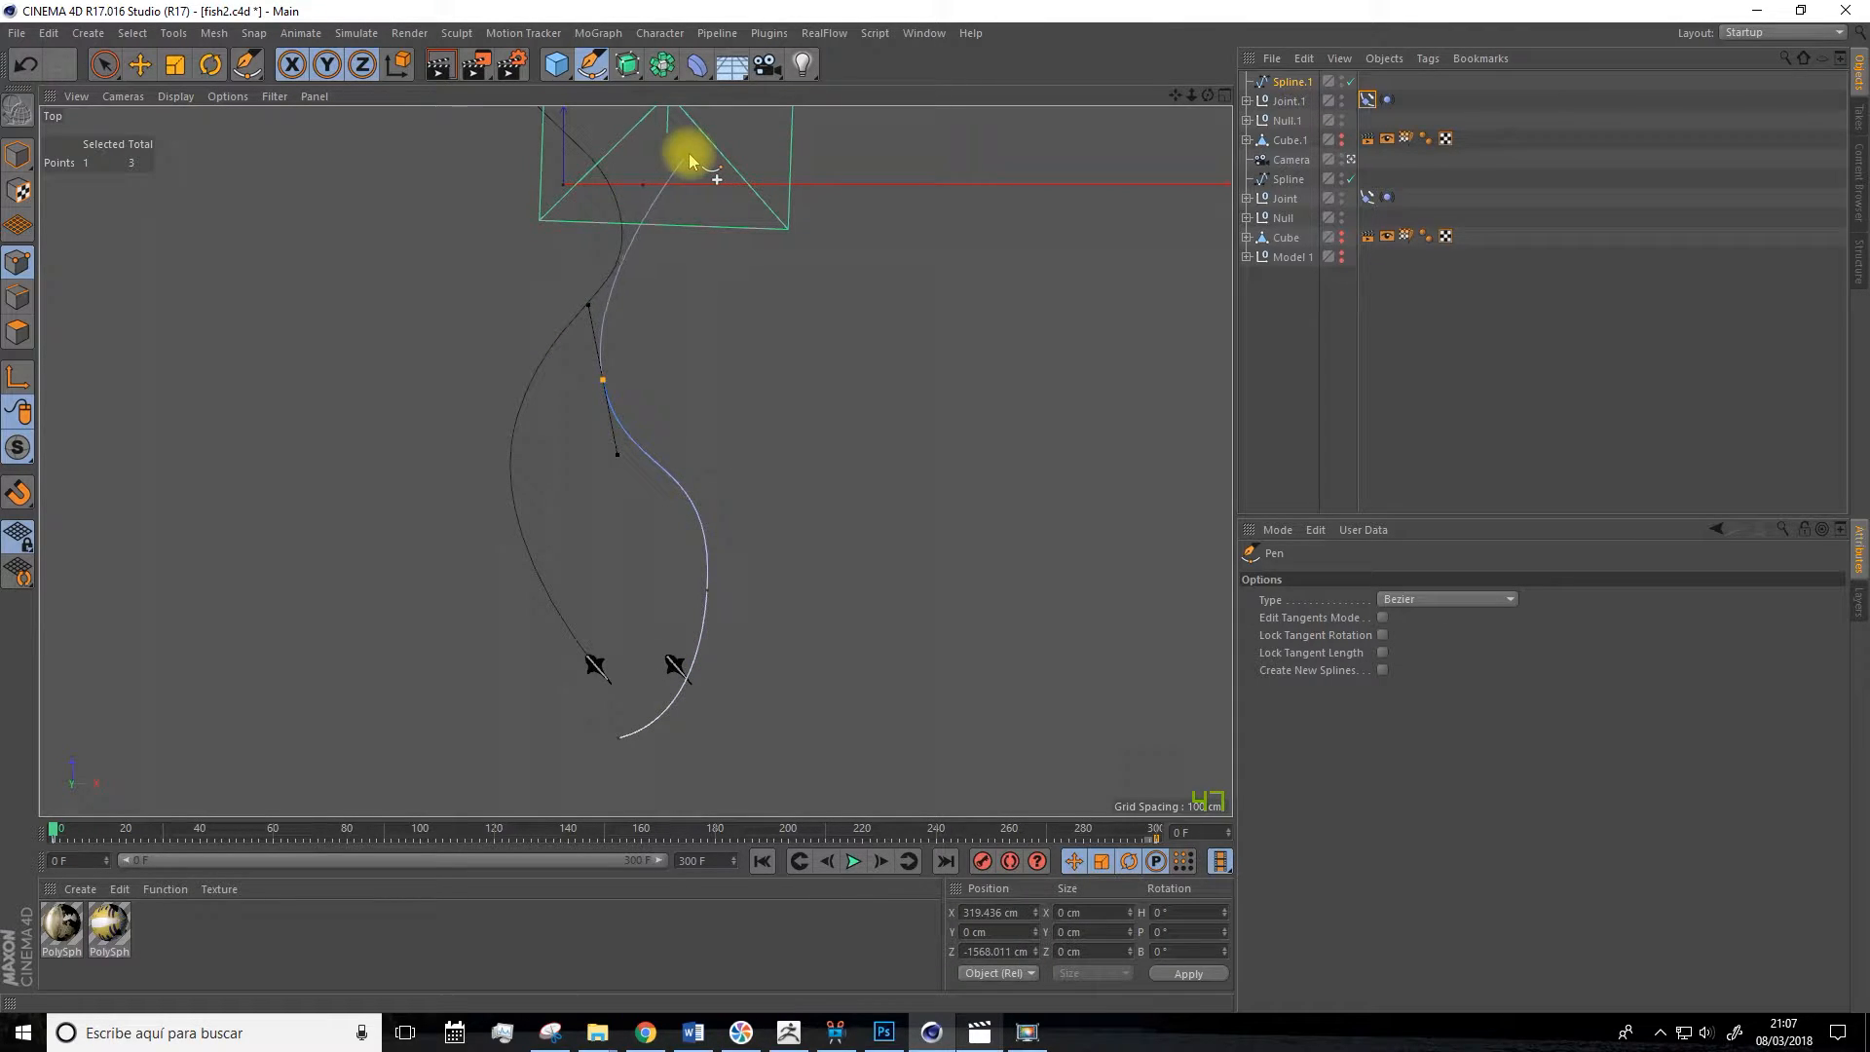
drag(694, 157, 762, 99)
drag(1176, 95, 1285, 420)
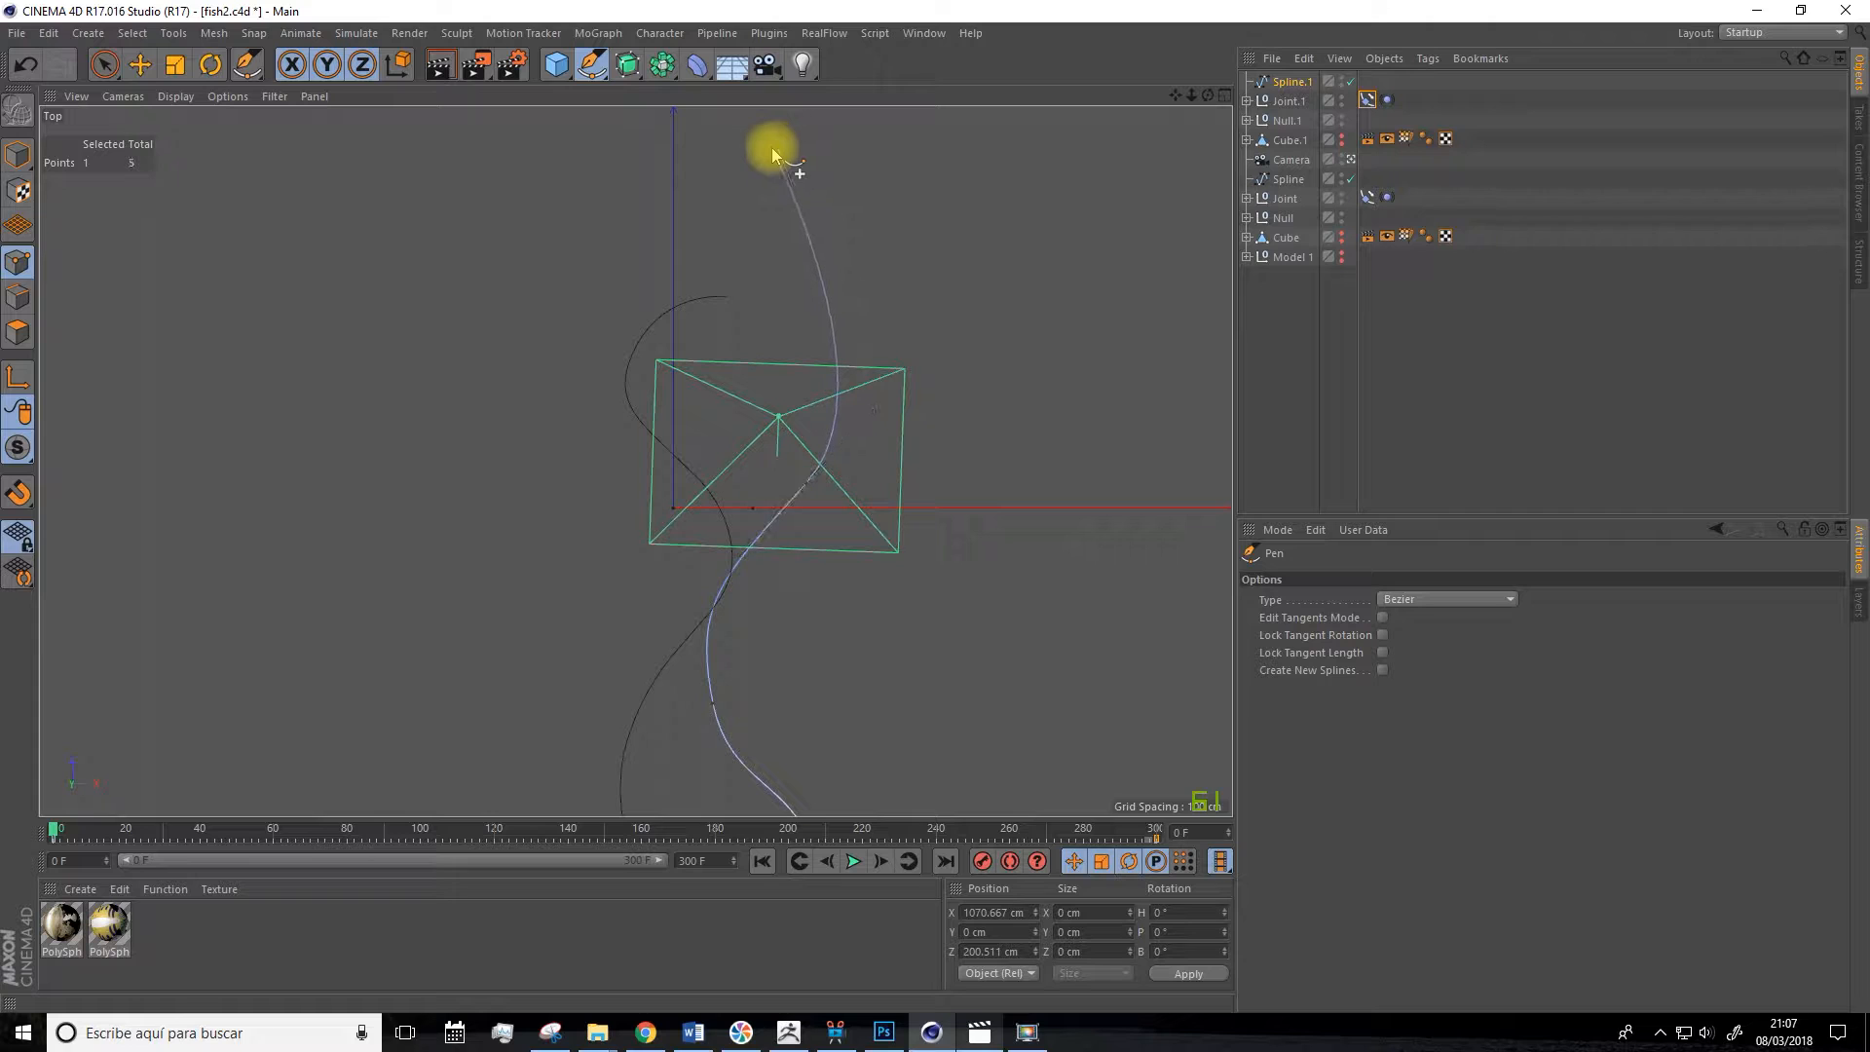
key(Escape)
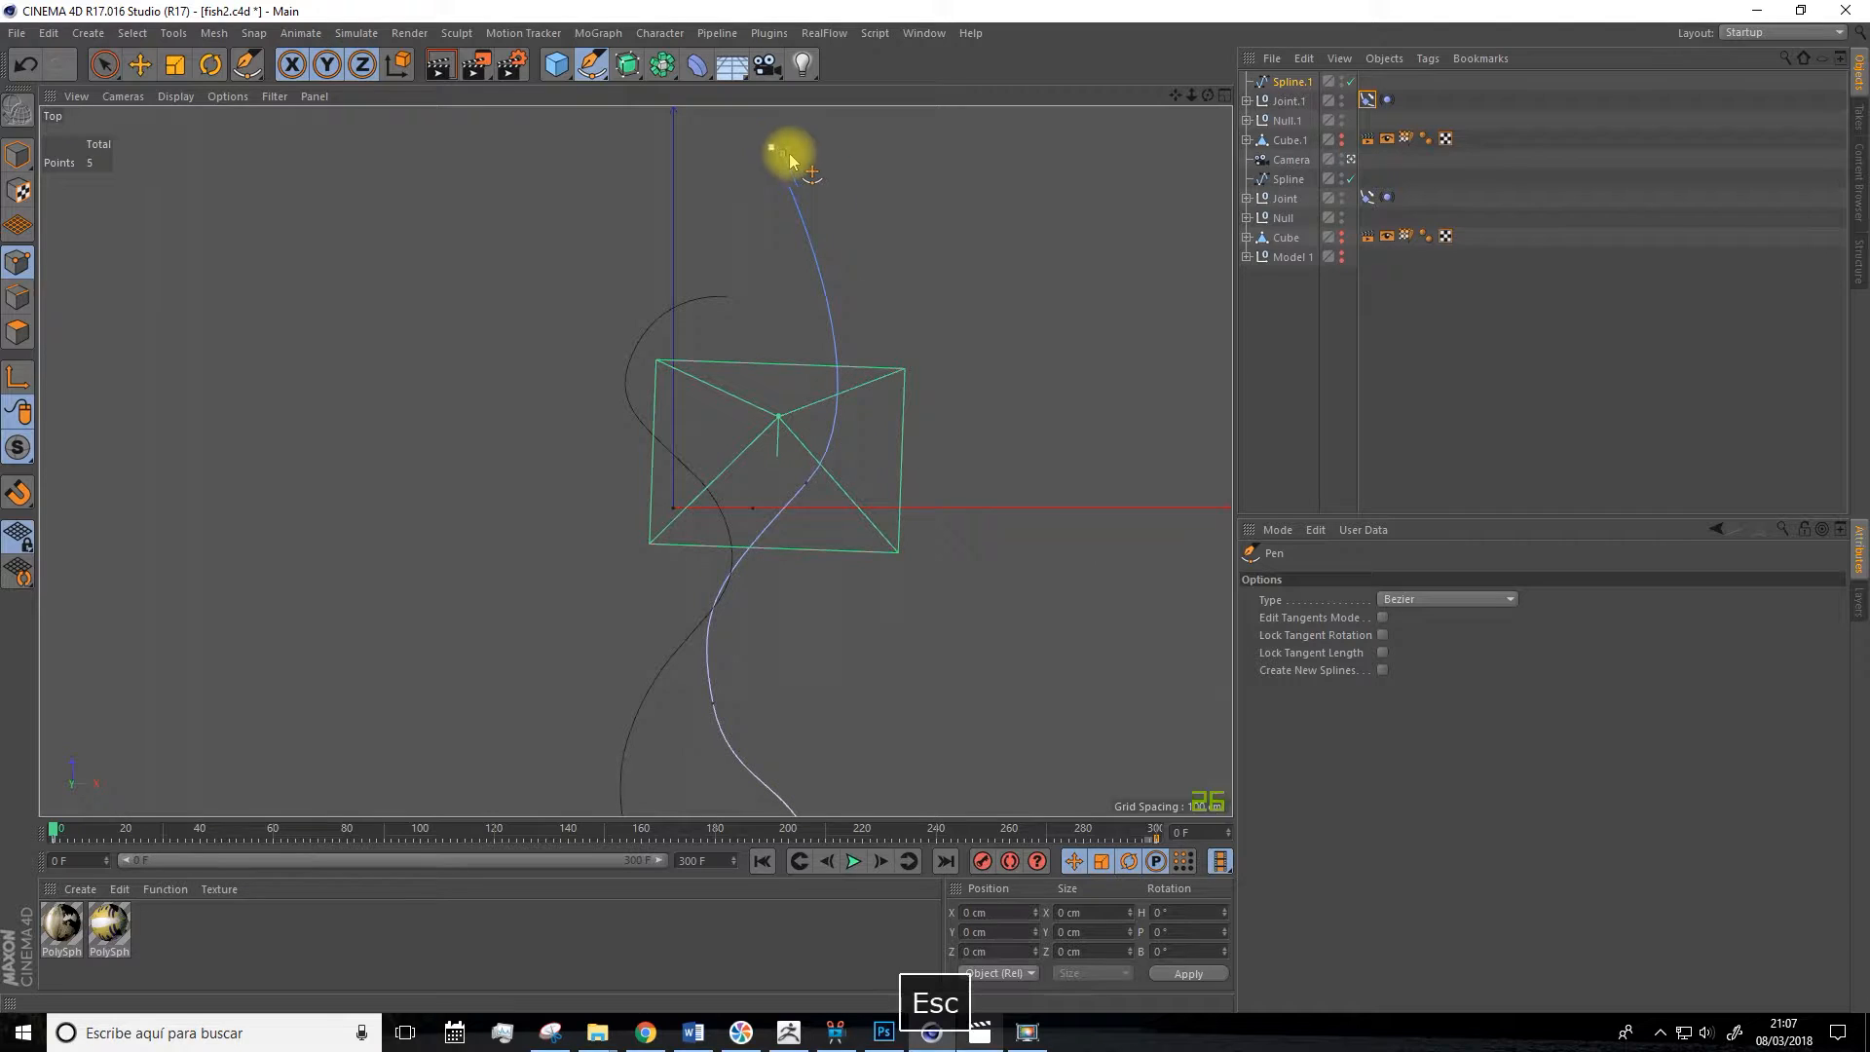
Lower the new spline's fourth point to about -342 cm in Y and raise its first two points to about 328 cm.
click(1224, 95)
alt+drag(514, 341, 437, 158)
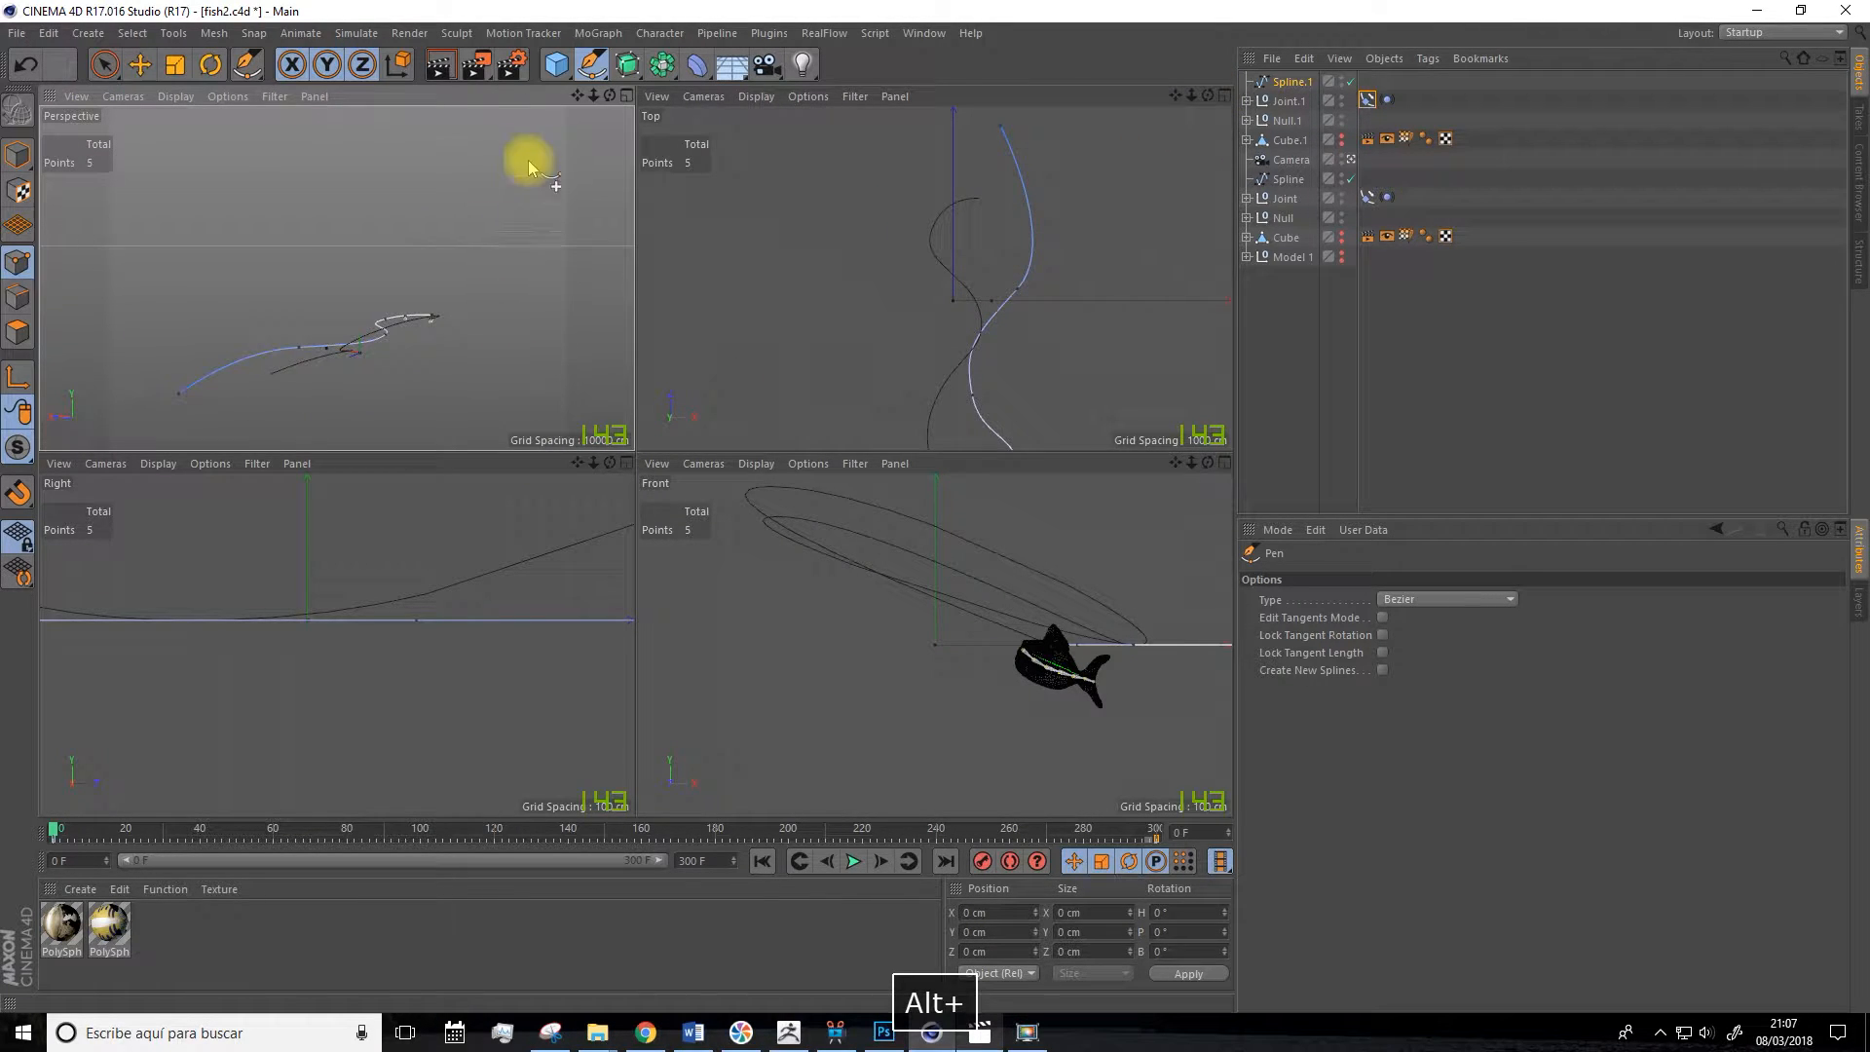
click(627, 95)
alt+drag(513, 367, 120, 181)
click(104, 64)
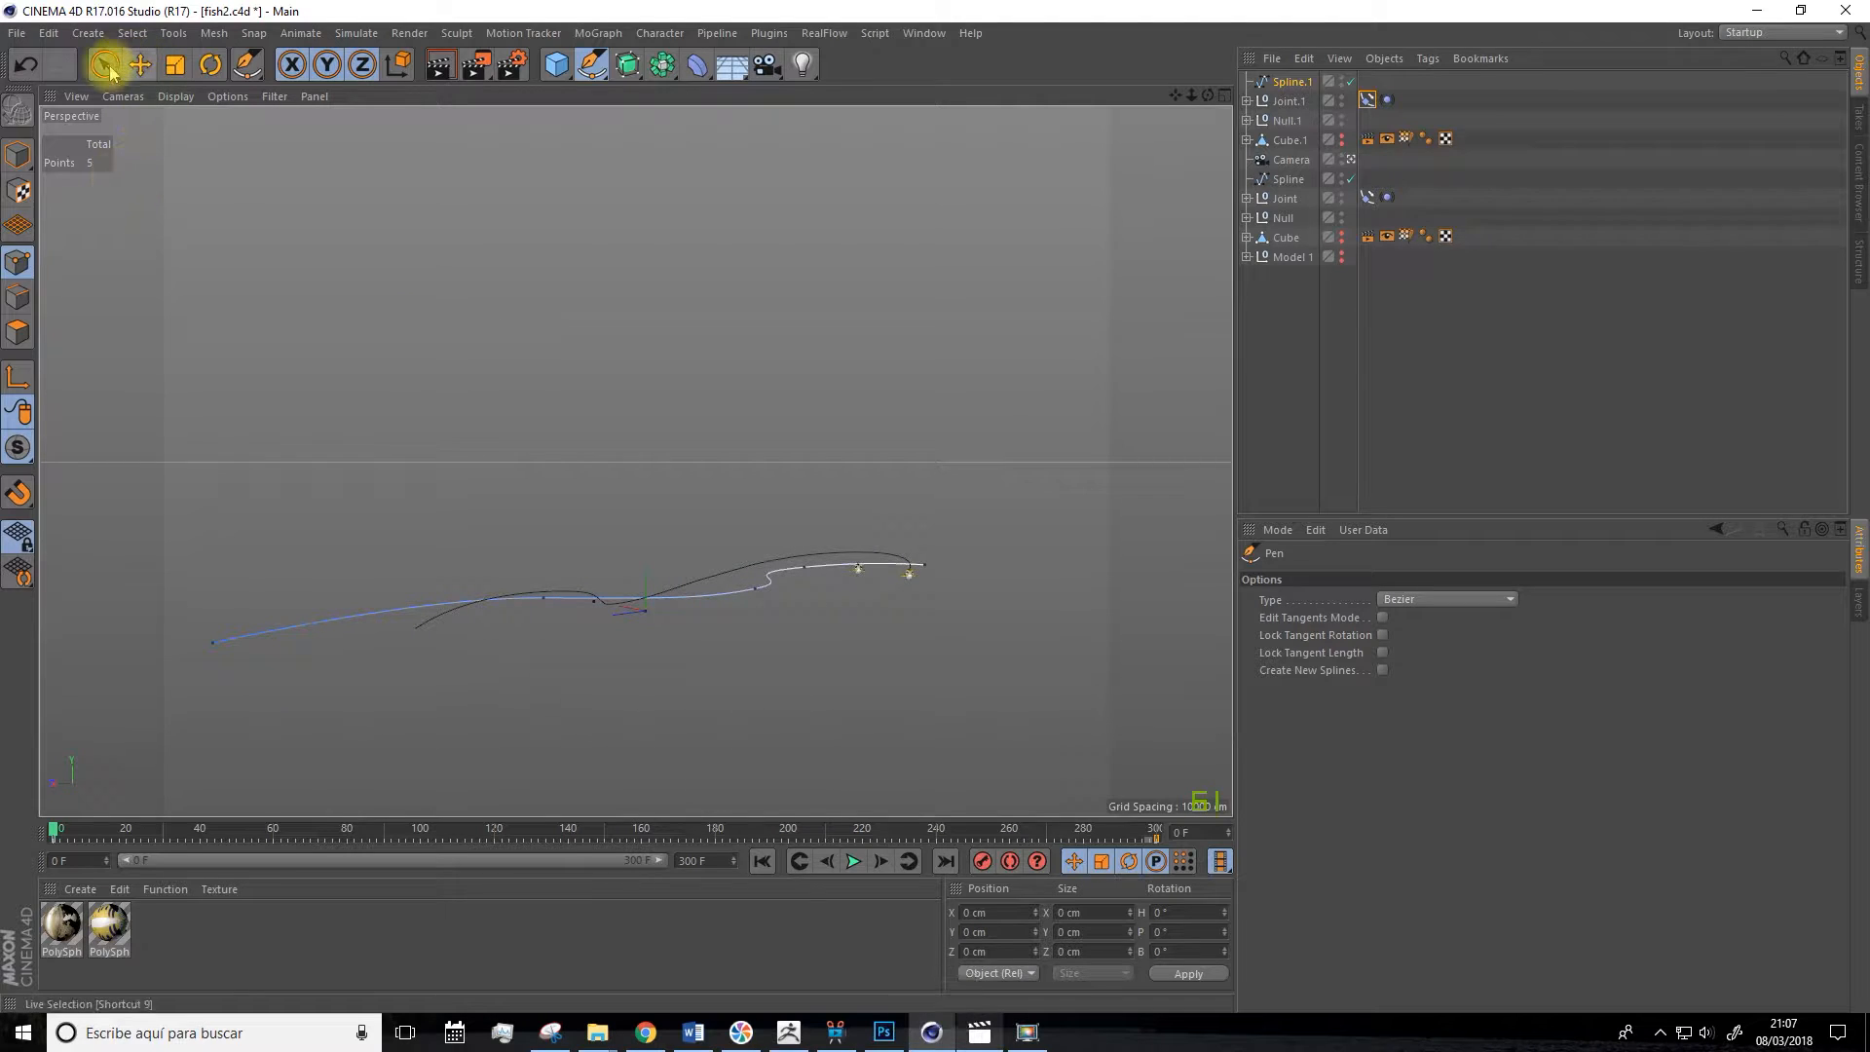
click(547, 596)
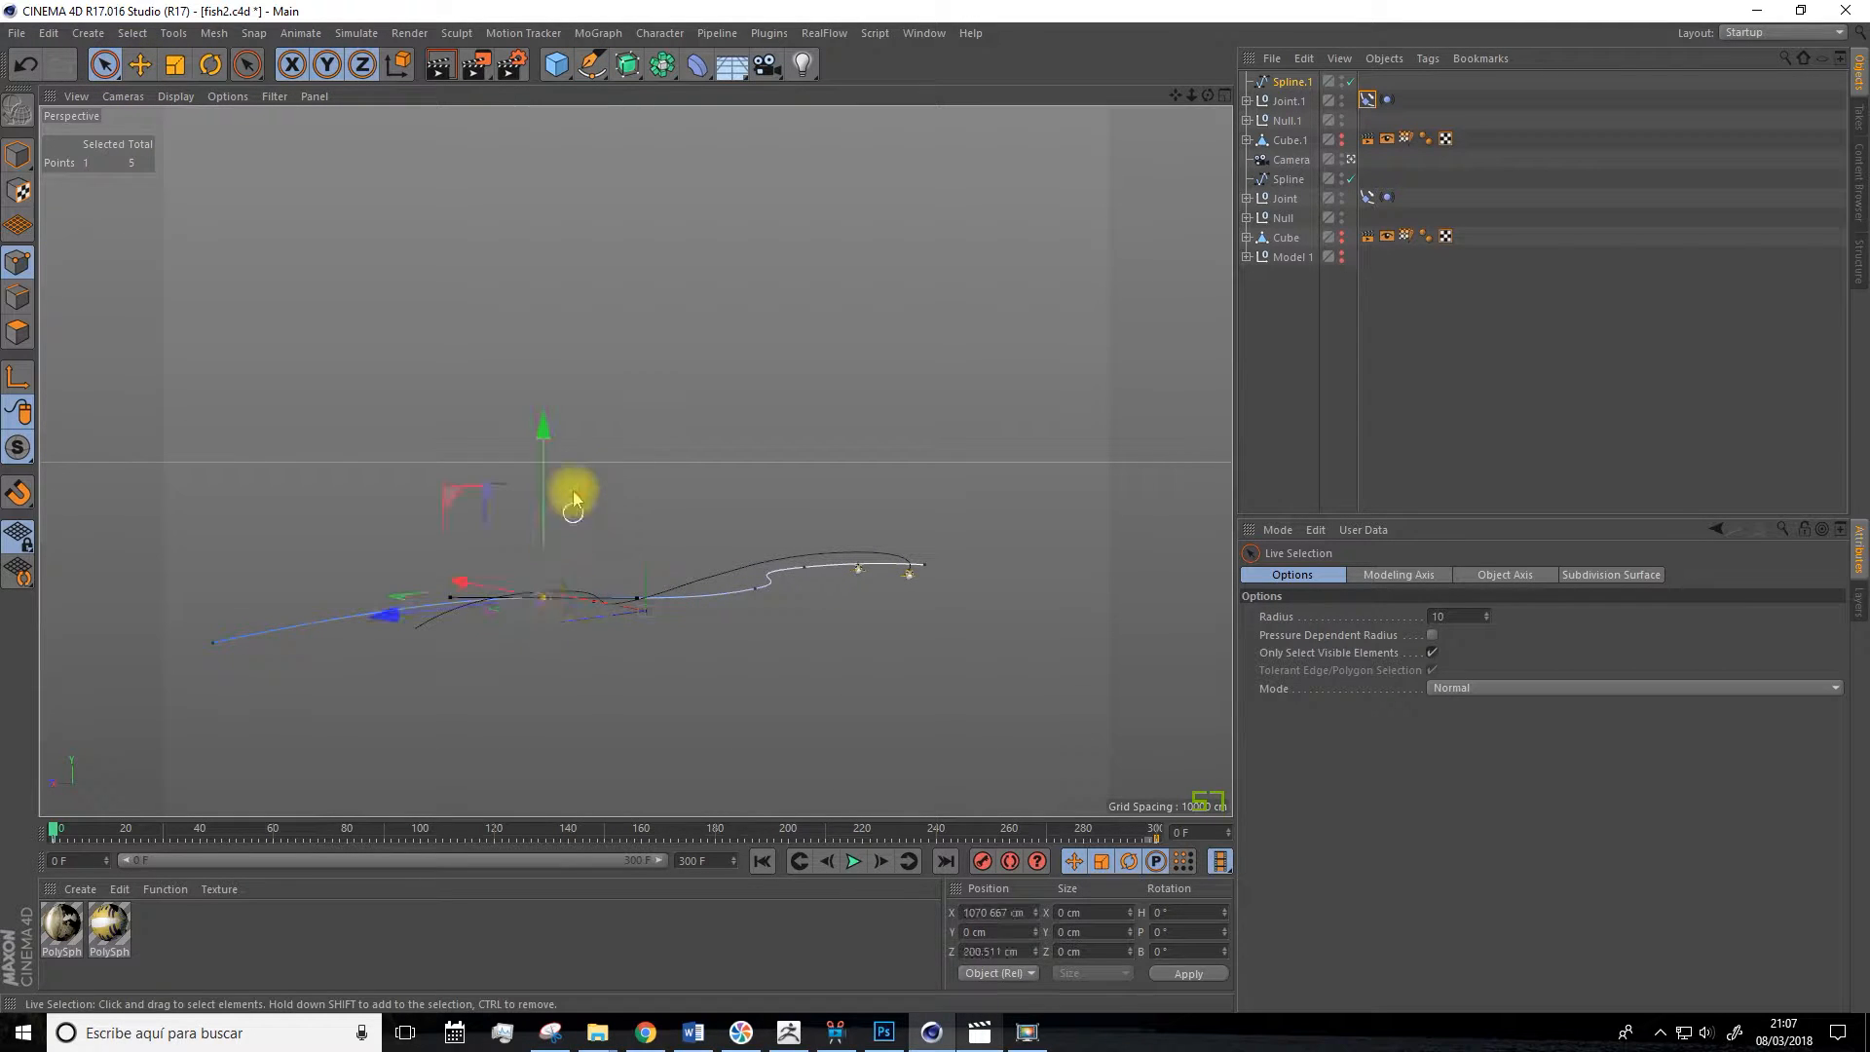
drag(542, 425, 546, 465)
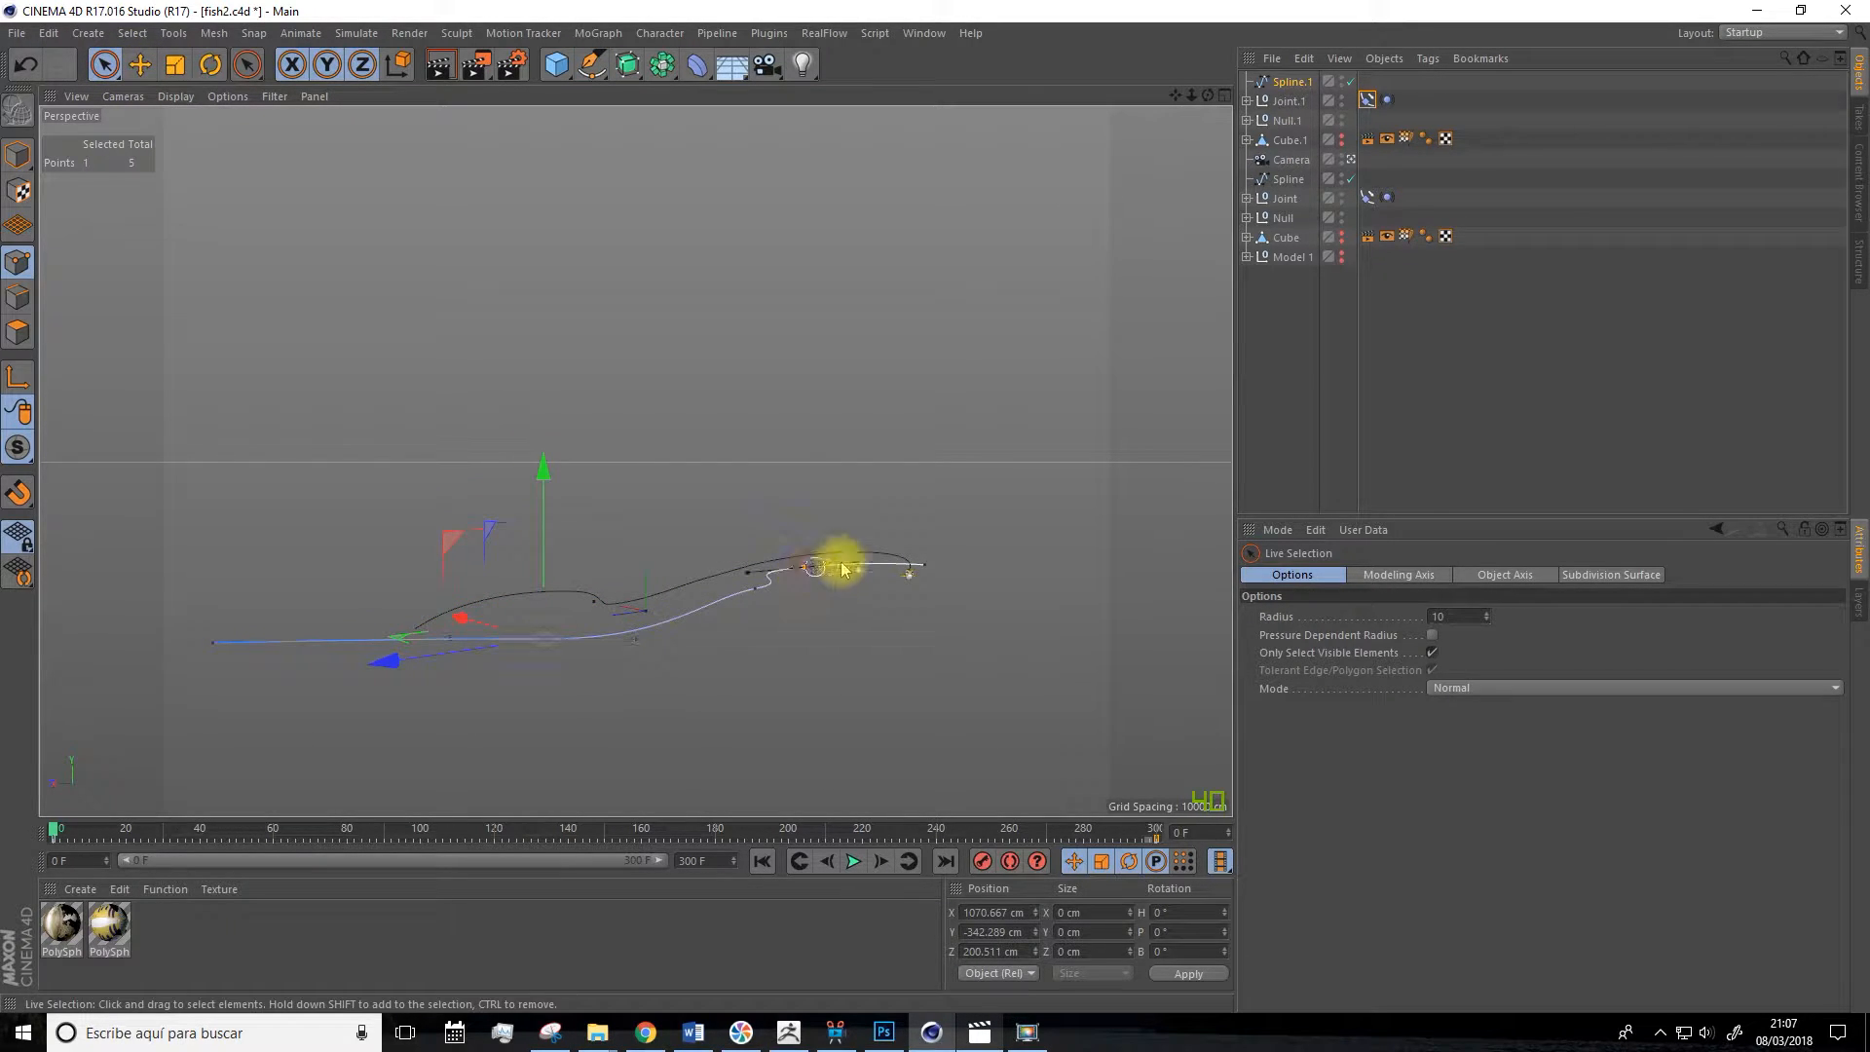
drag(865, 397, 731, 555)
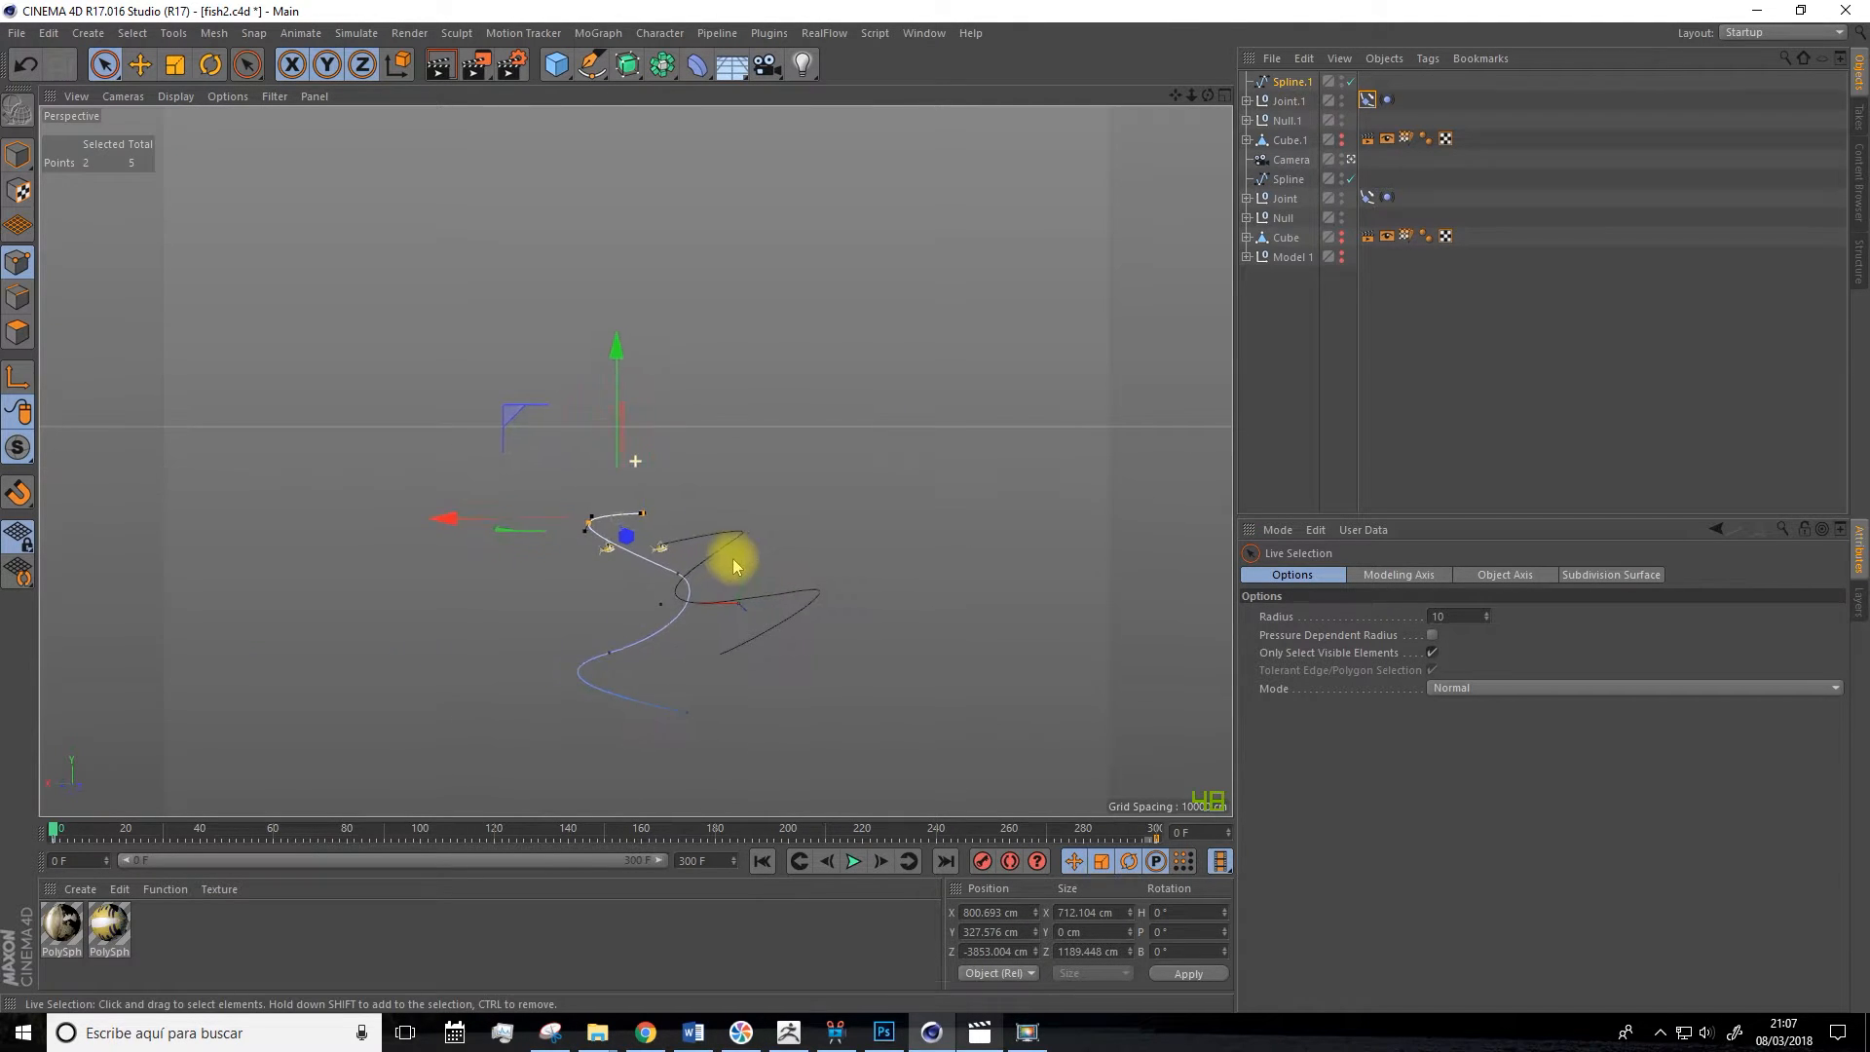
click(1342, 330)
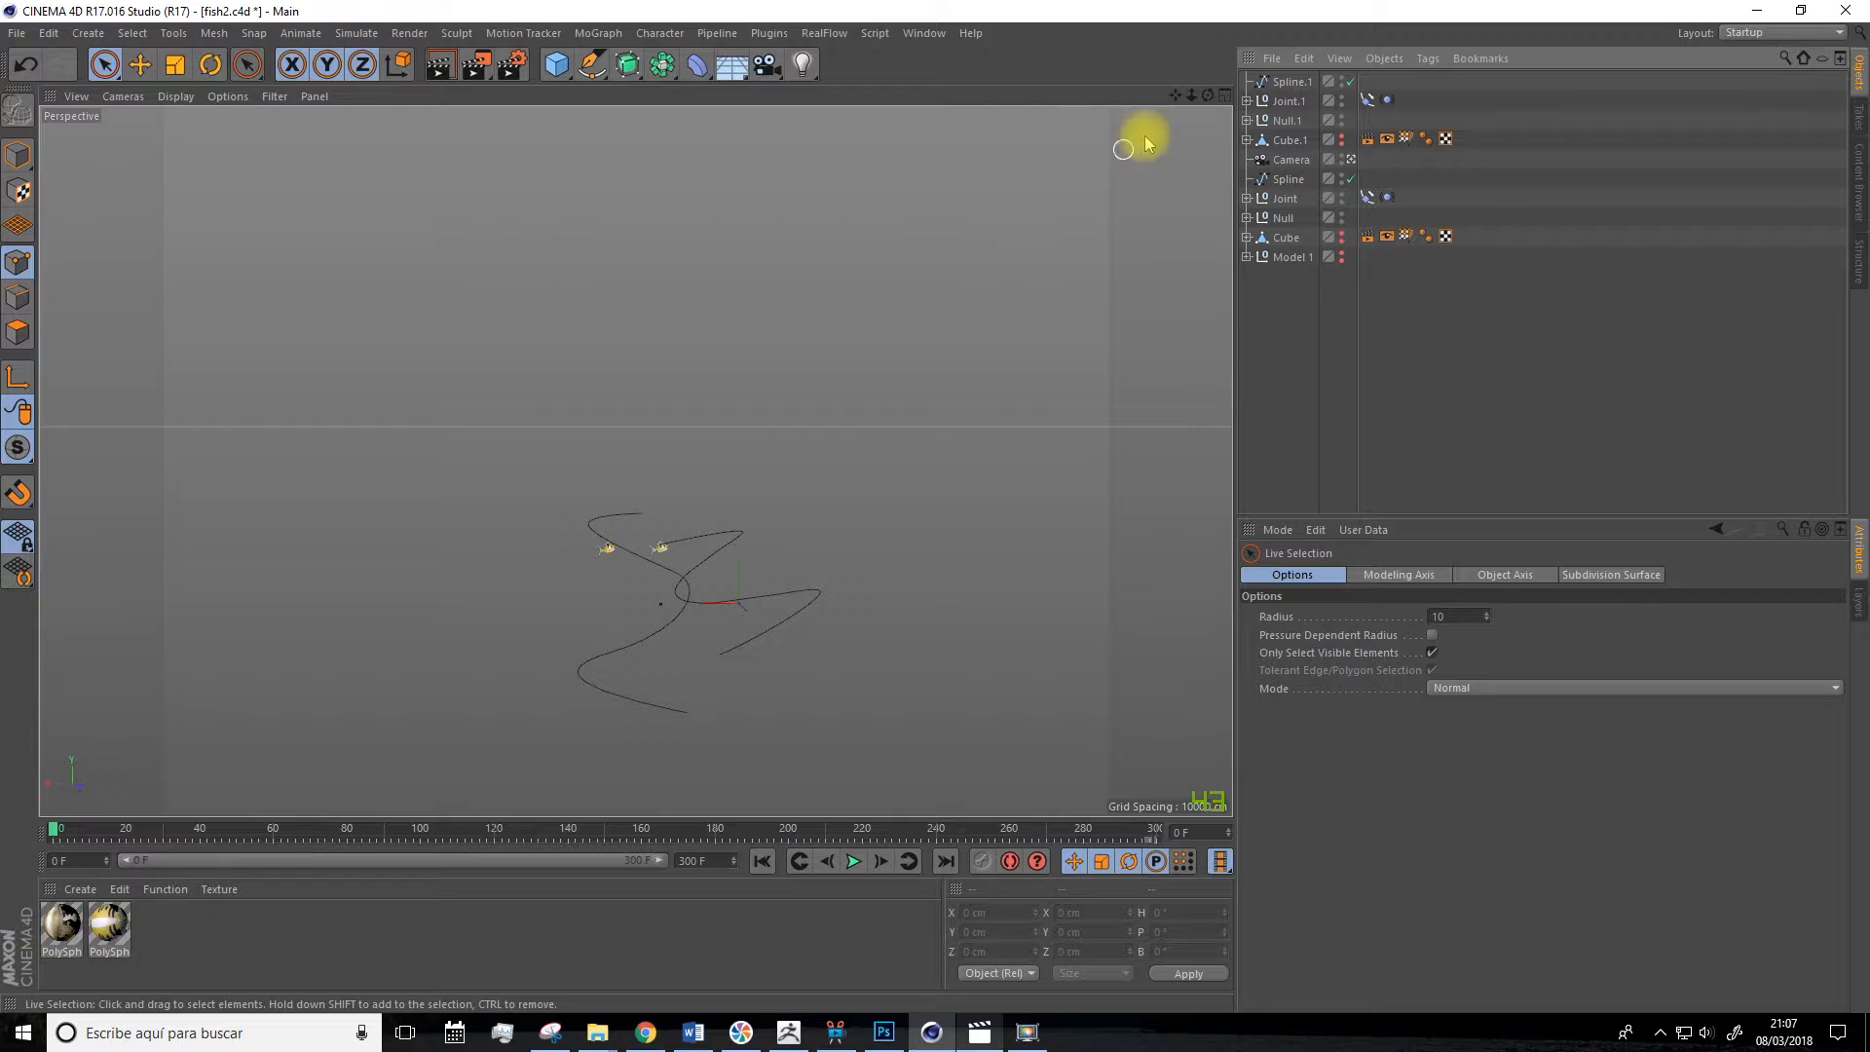
Assign Spline.1 as the Spline Path of the Align to Spline tag on Joint.1.
click(1367, 102)
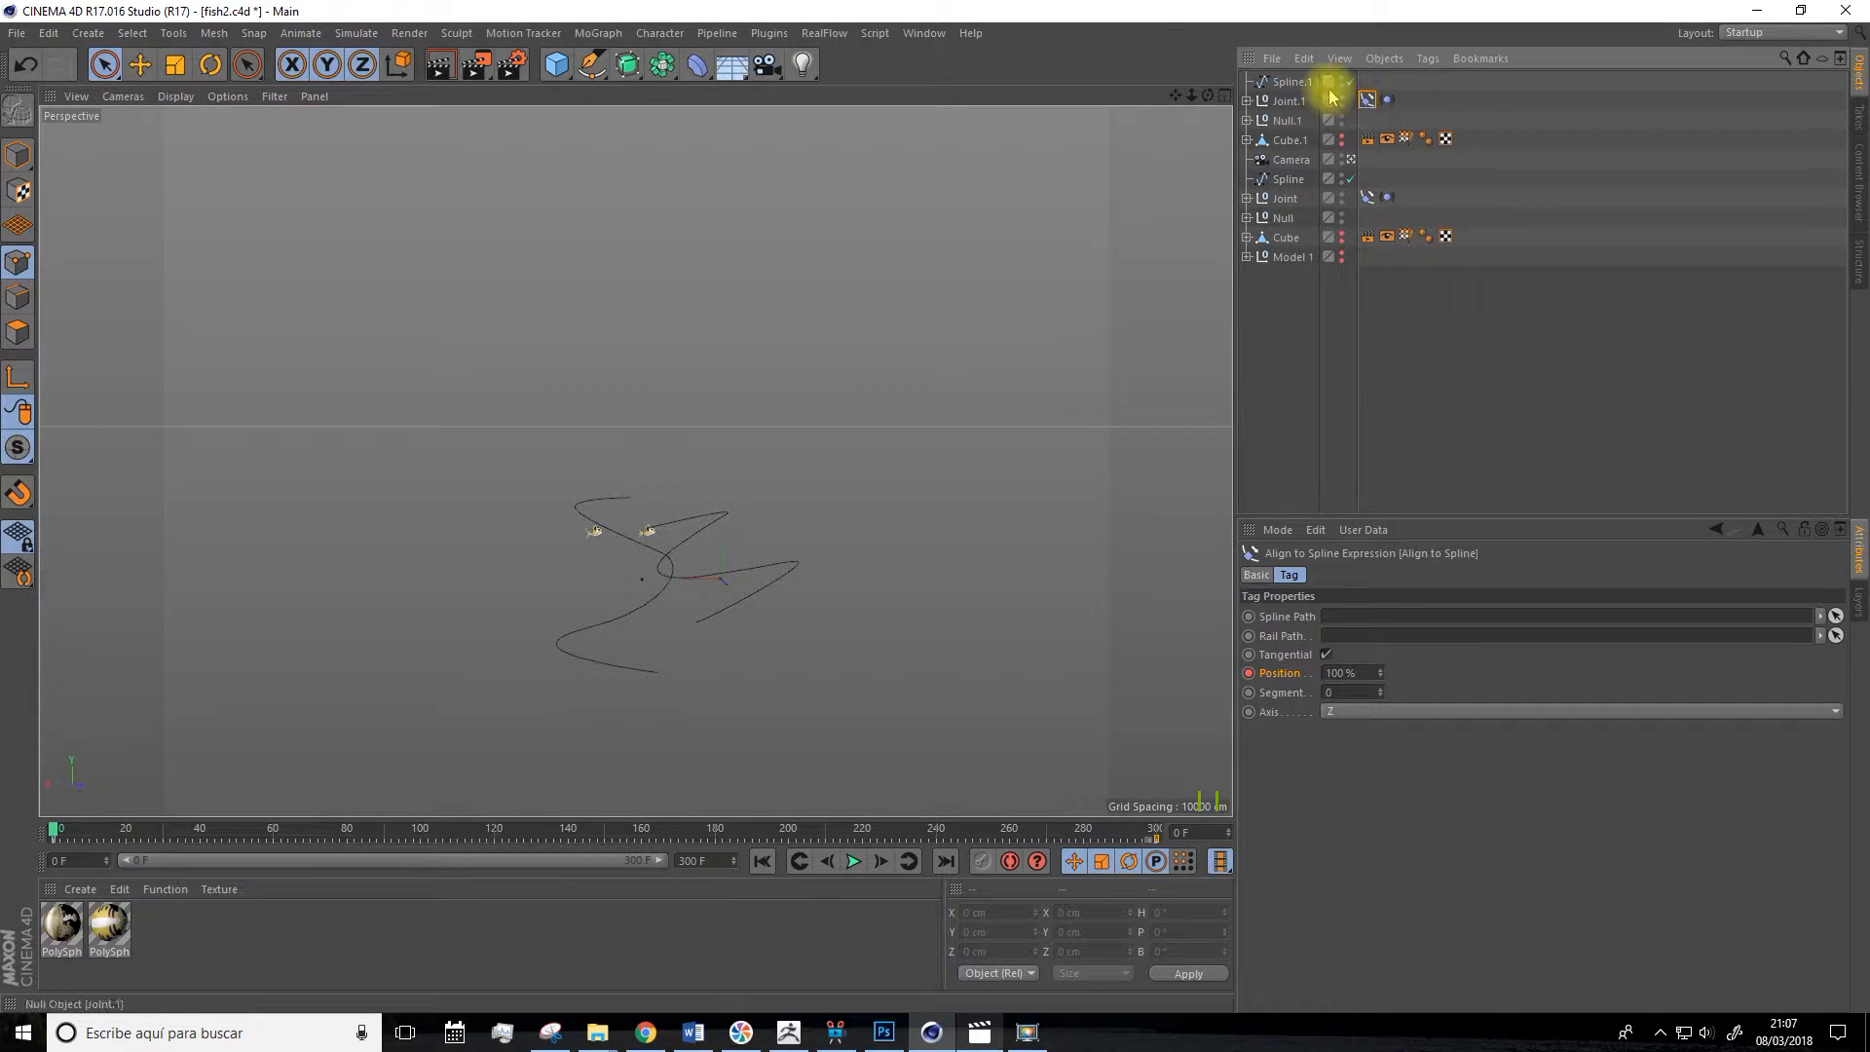
drag(1322, 531, 1305, 138)
drag(1293, 557, 1332, 620)
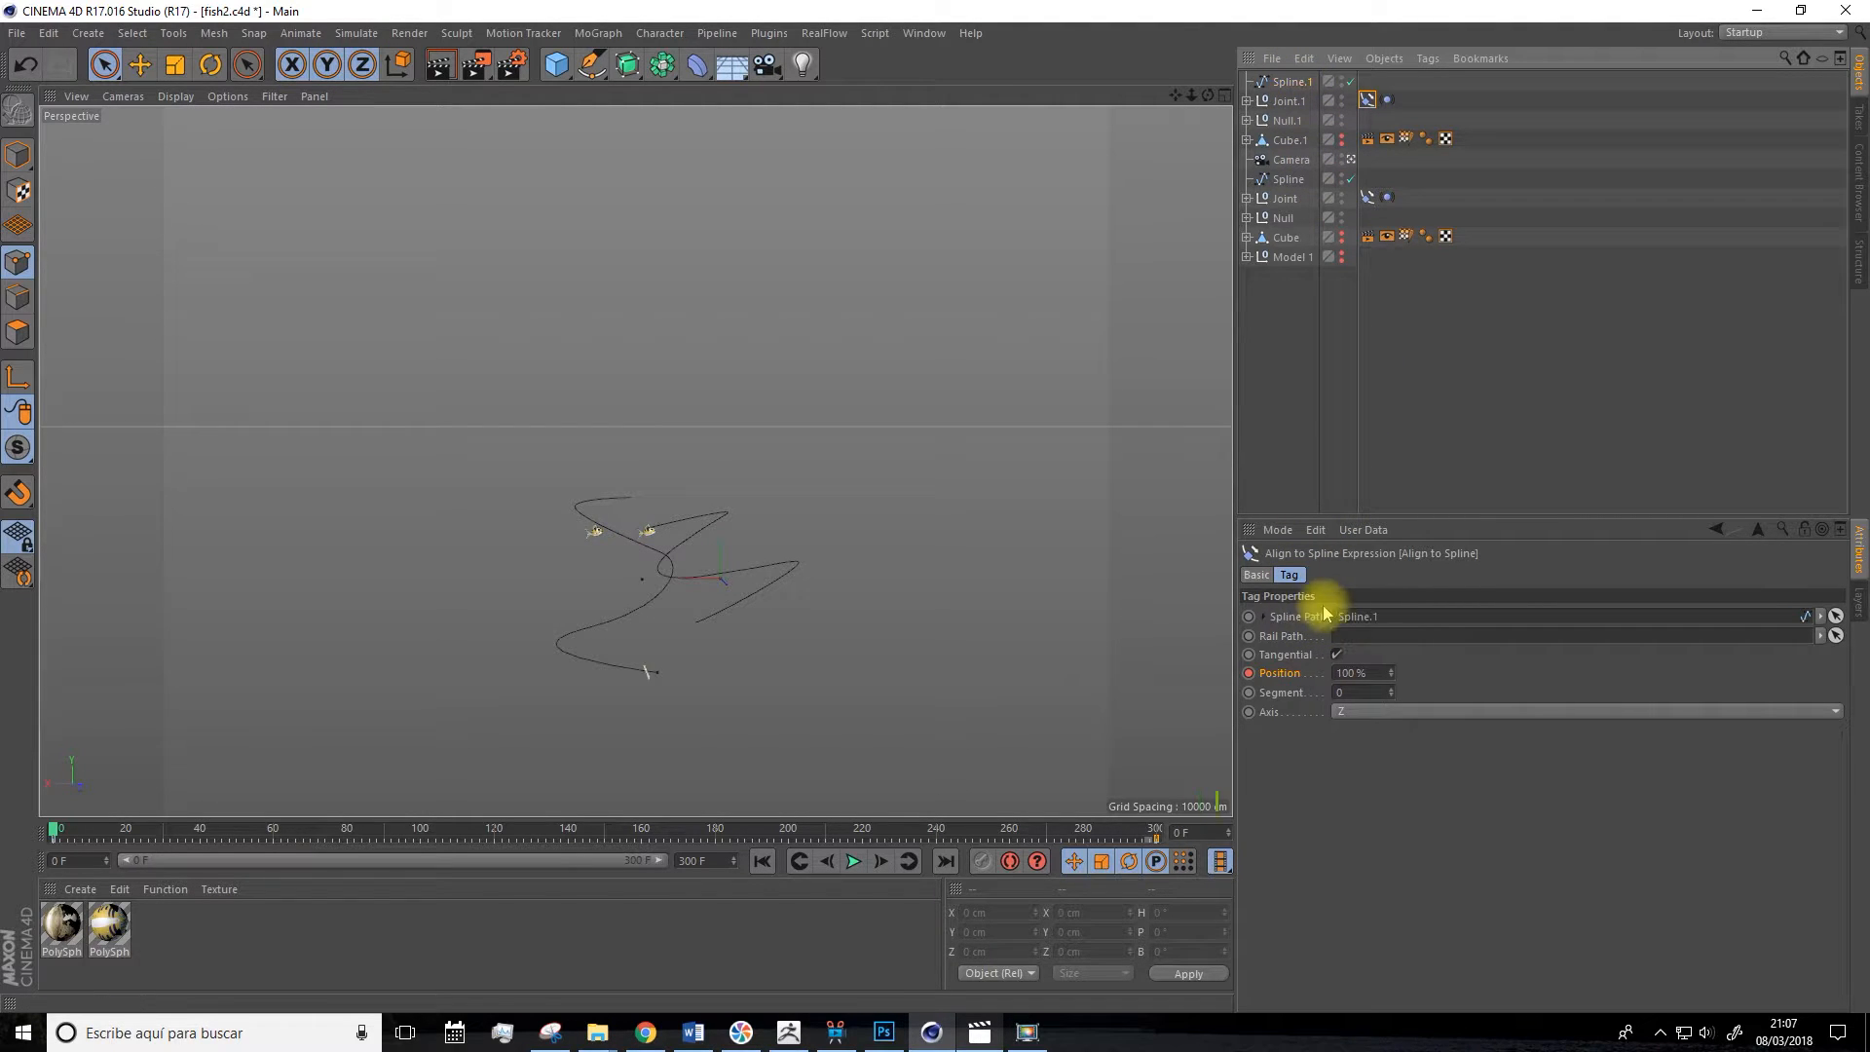
Delete the Position keyframe at frame 300 on Joint.1's Align to Spline tag.
alt+drag(867, 693, 822, 718)
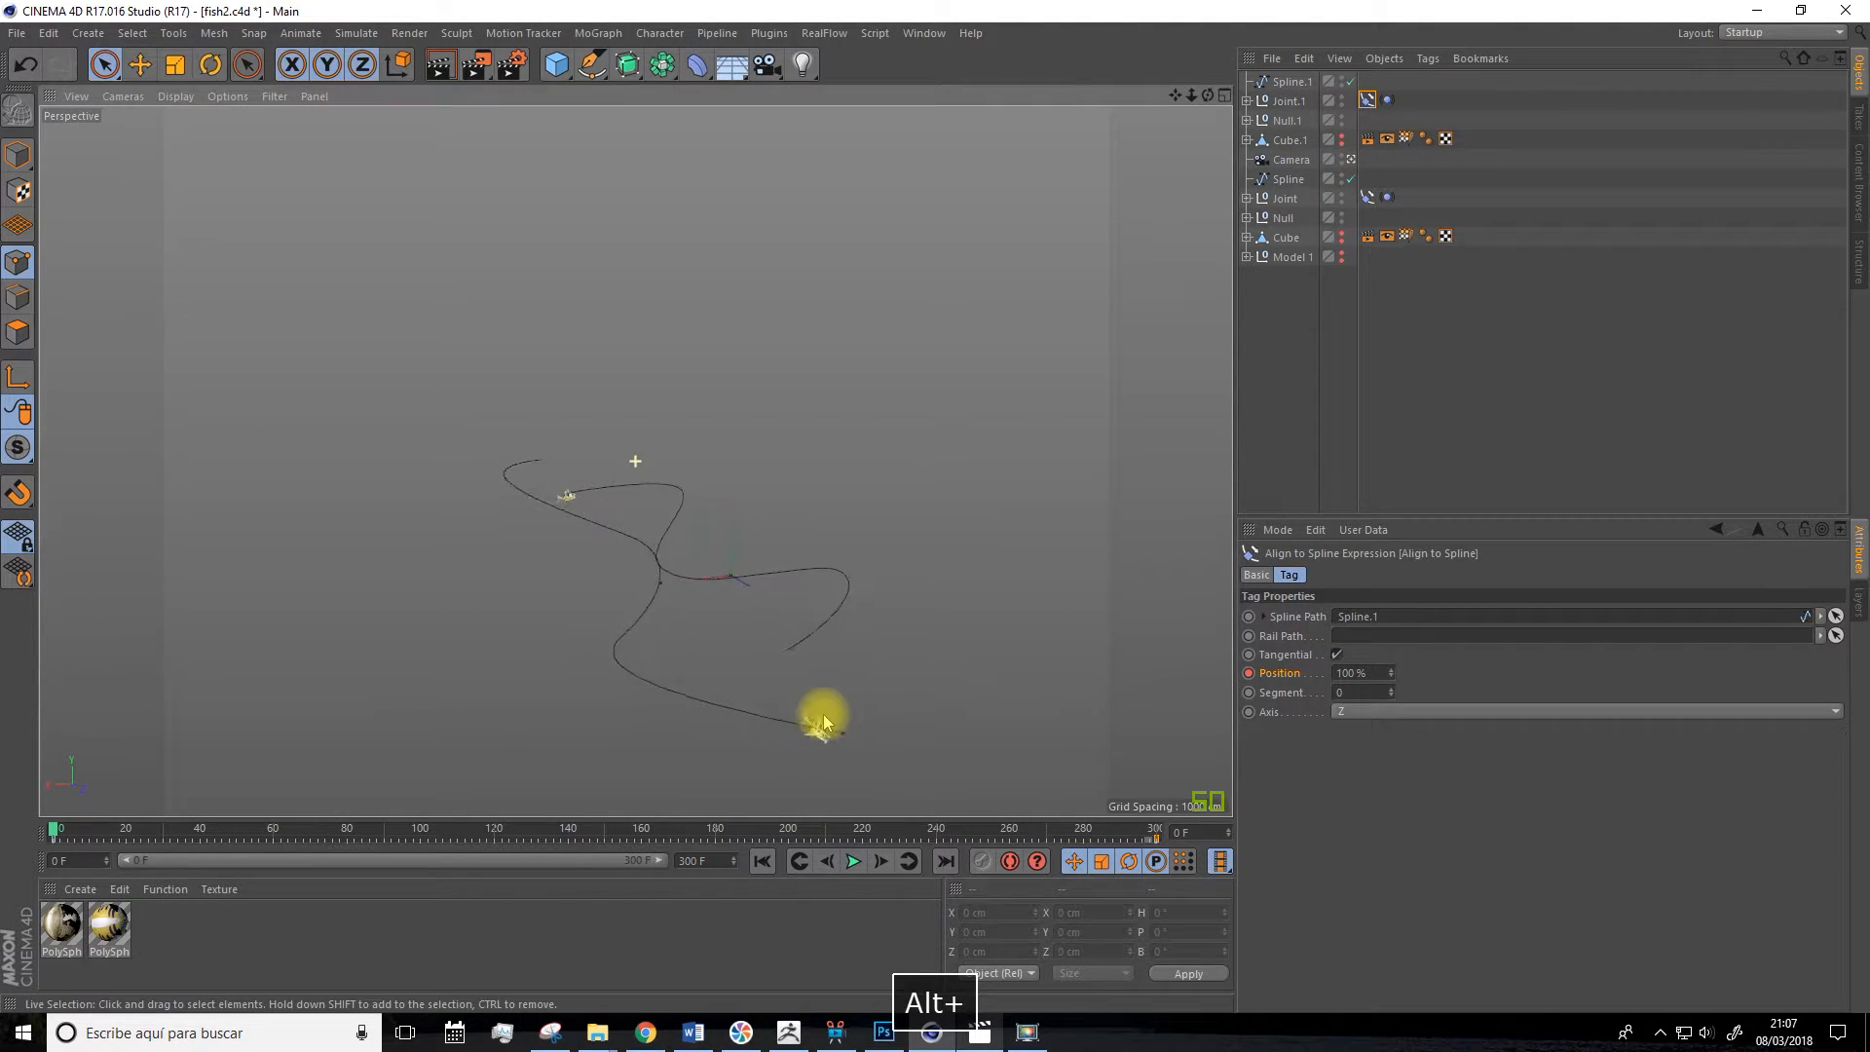
click(1371, 673)
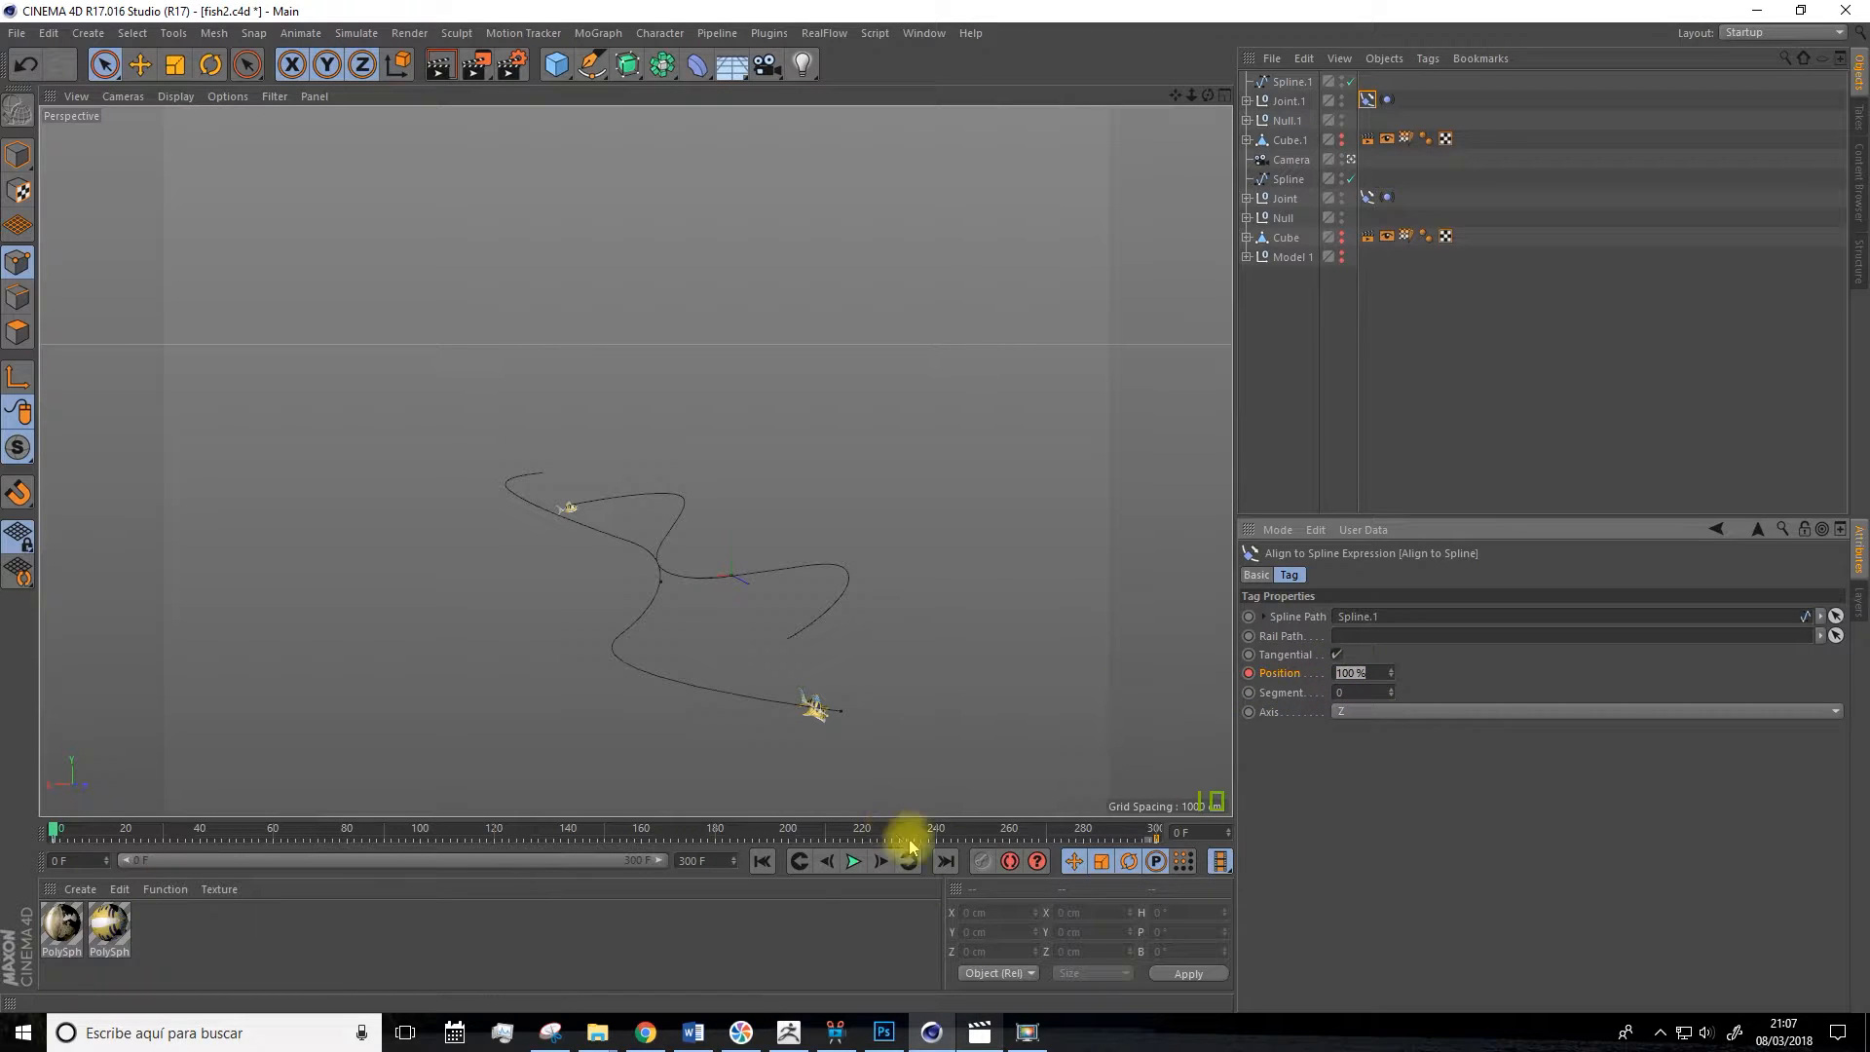
click(1133, 839)
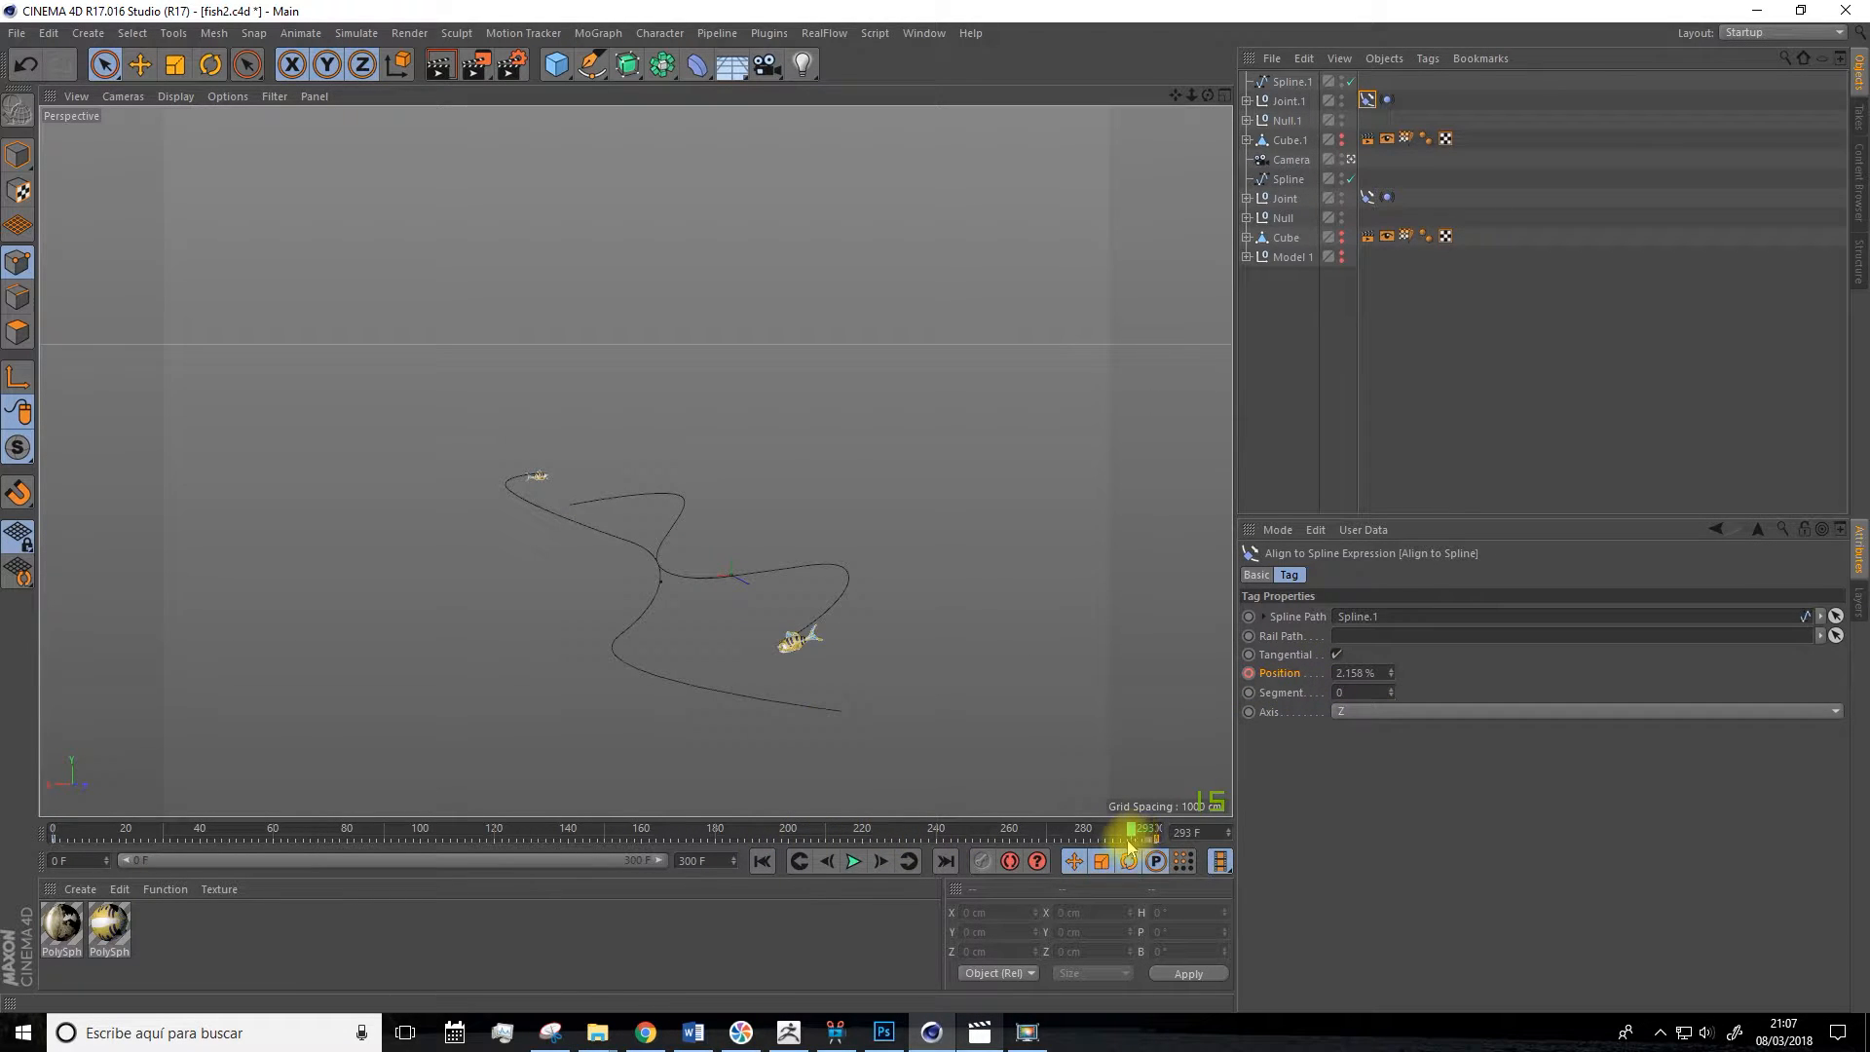
click(1168, 849)
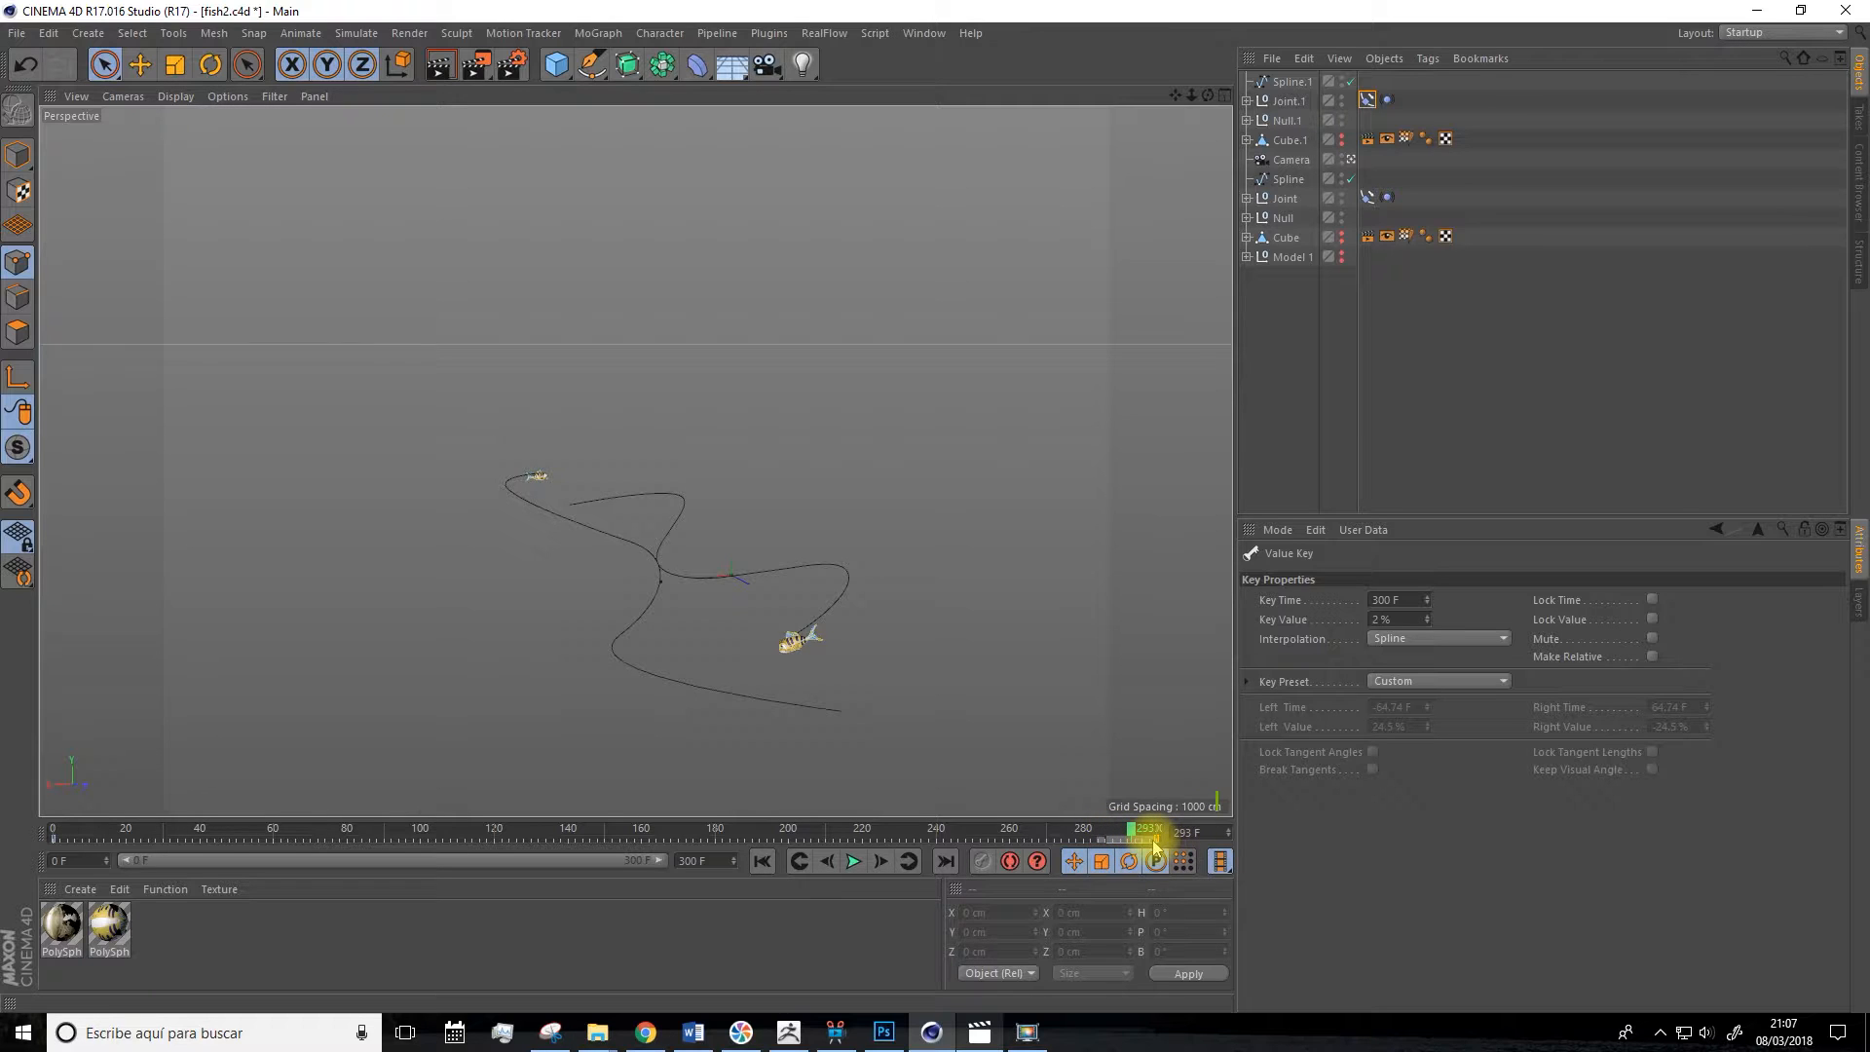
key(Delete)
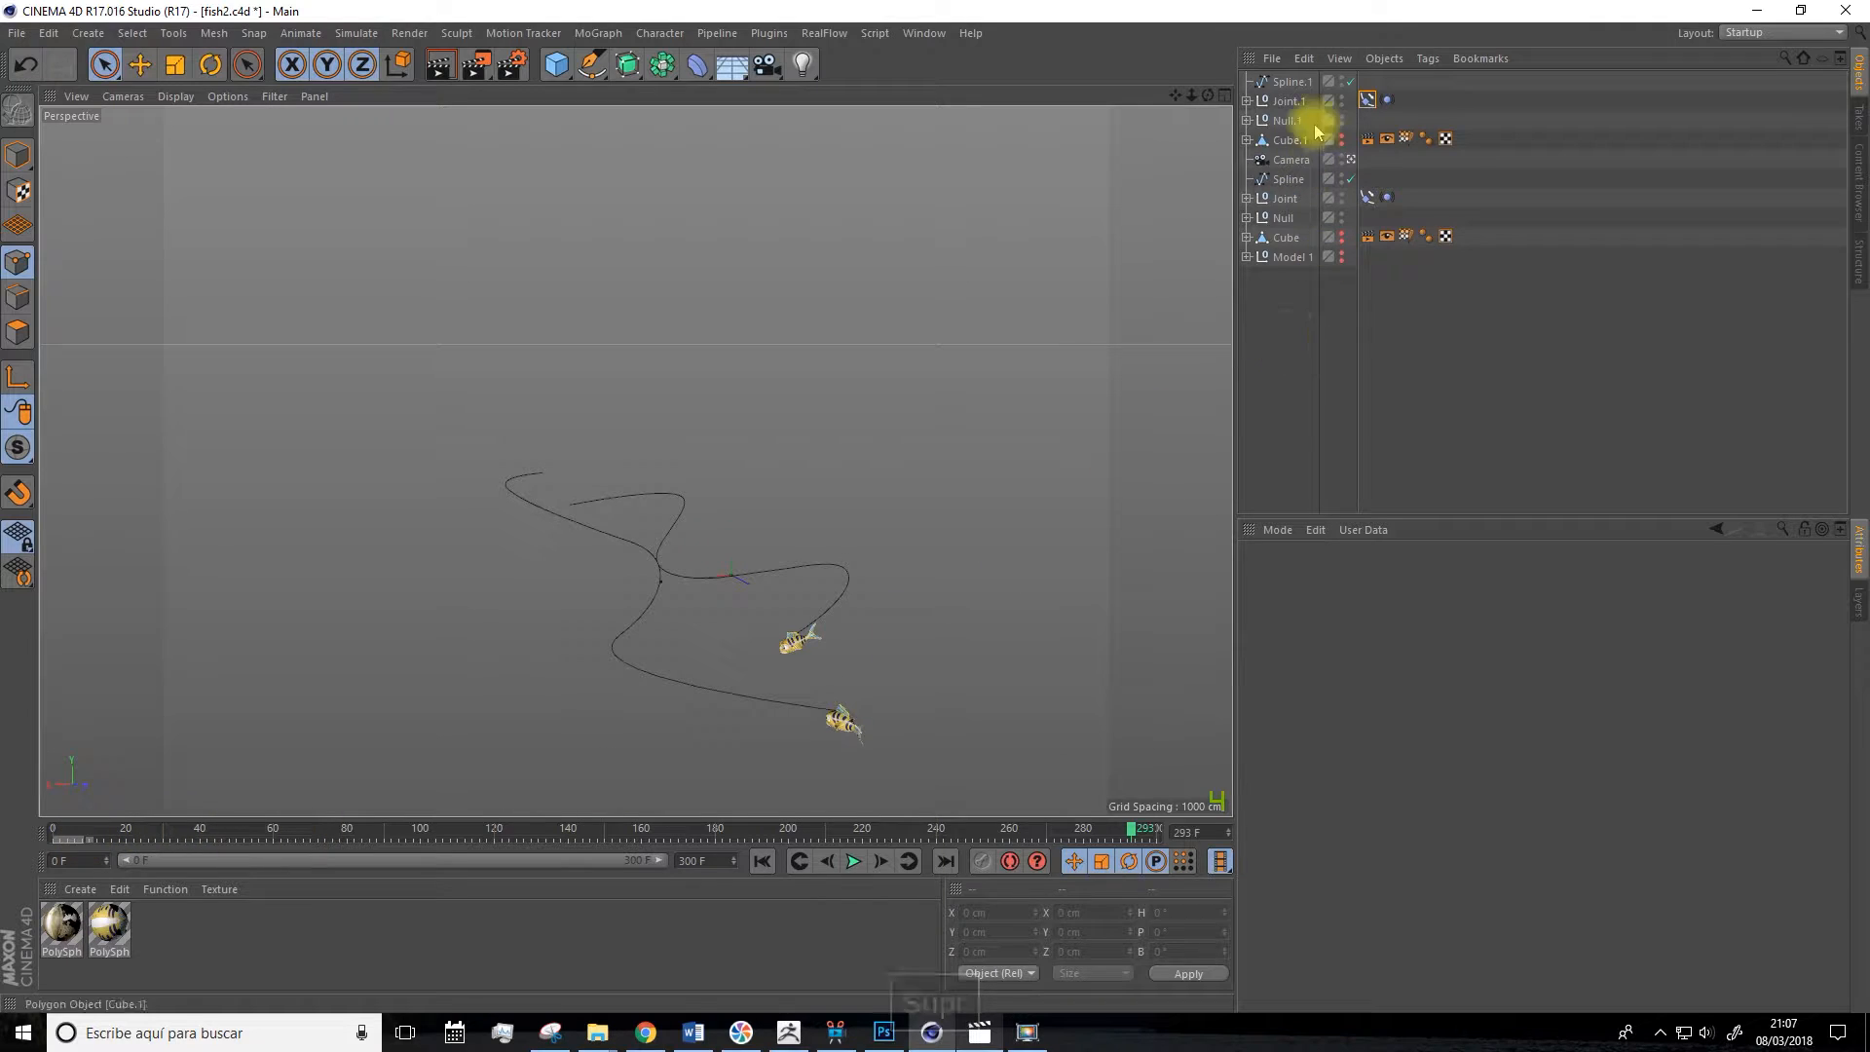
Lower the Position on Joint.1's Align to Spline tag to 0 % to check the copied fish at one end of Spline.1.
click(1291, 83)
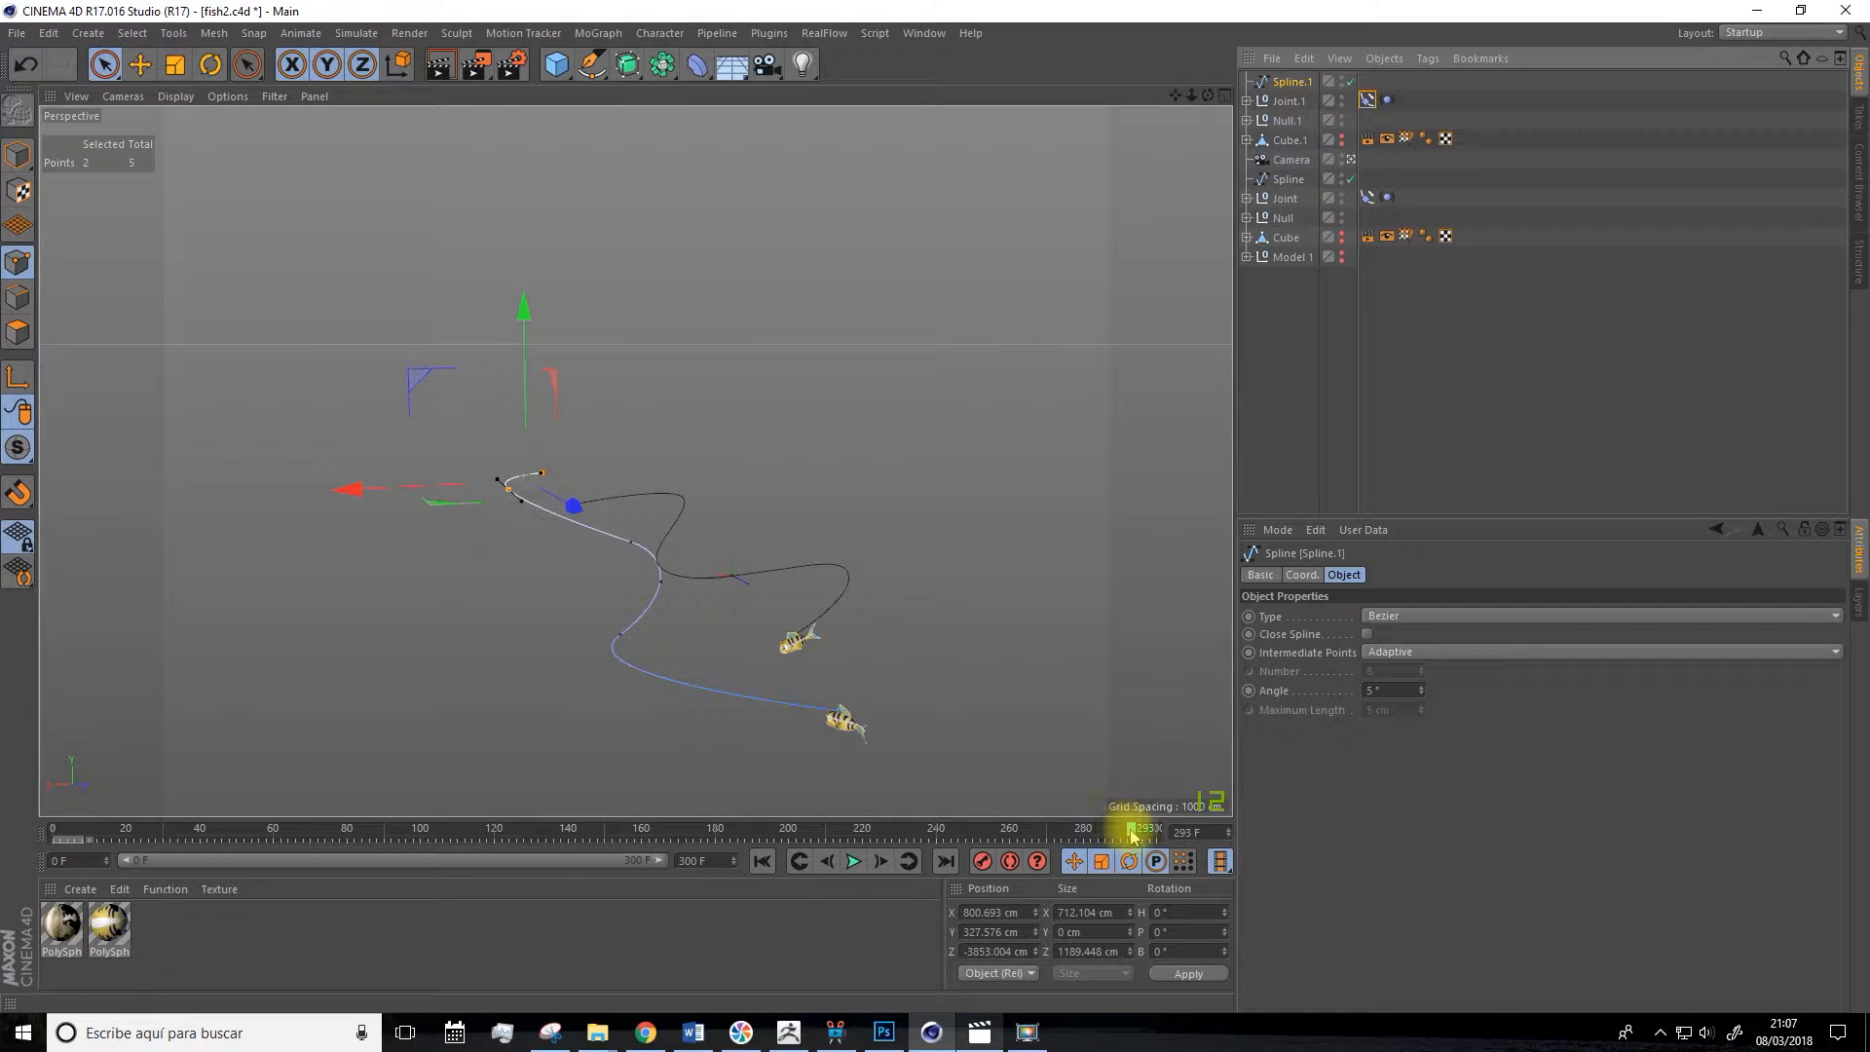
click(1367, 99)
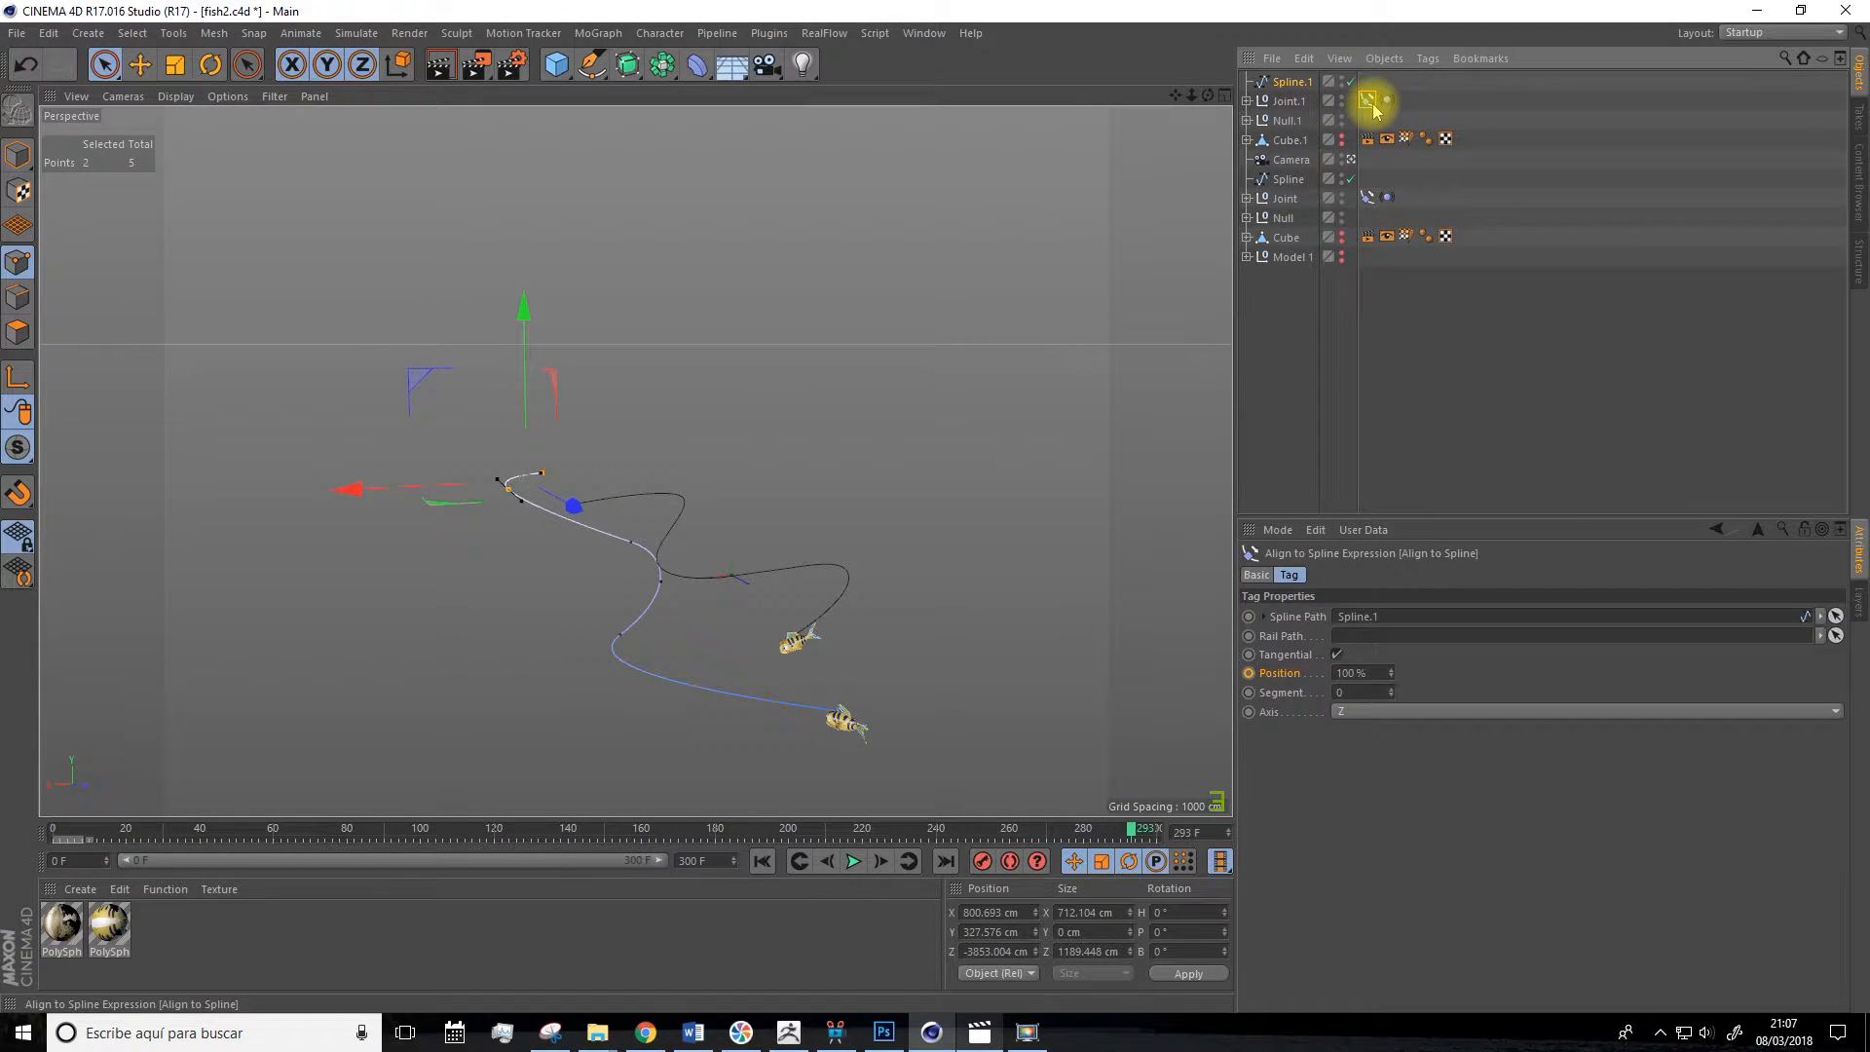
drag(1390, 674, 1391, 680)
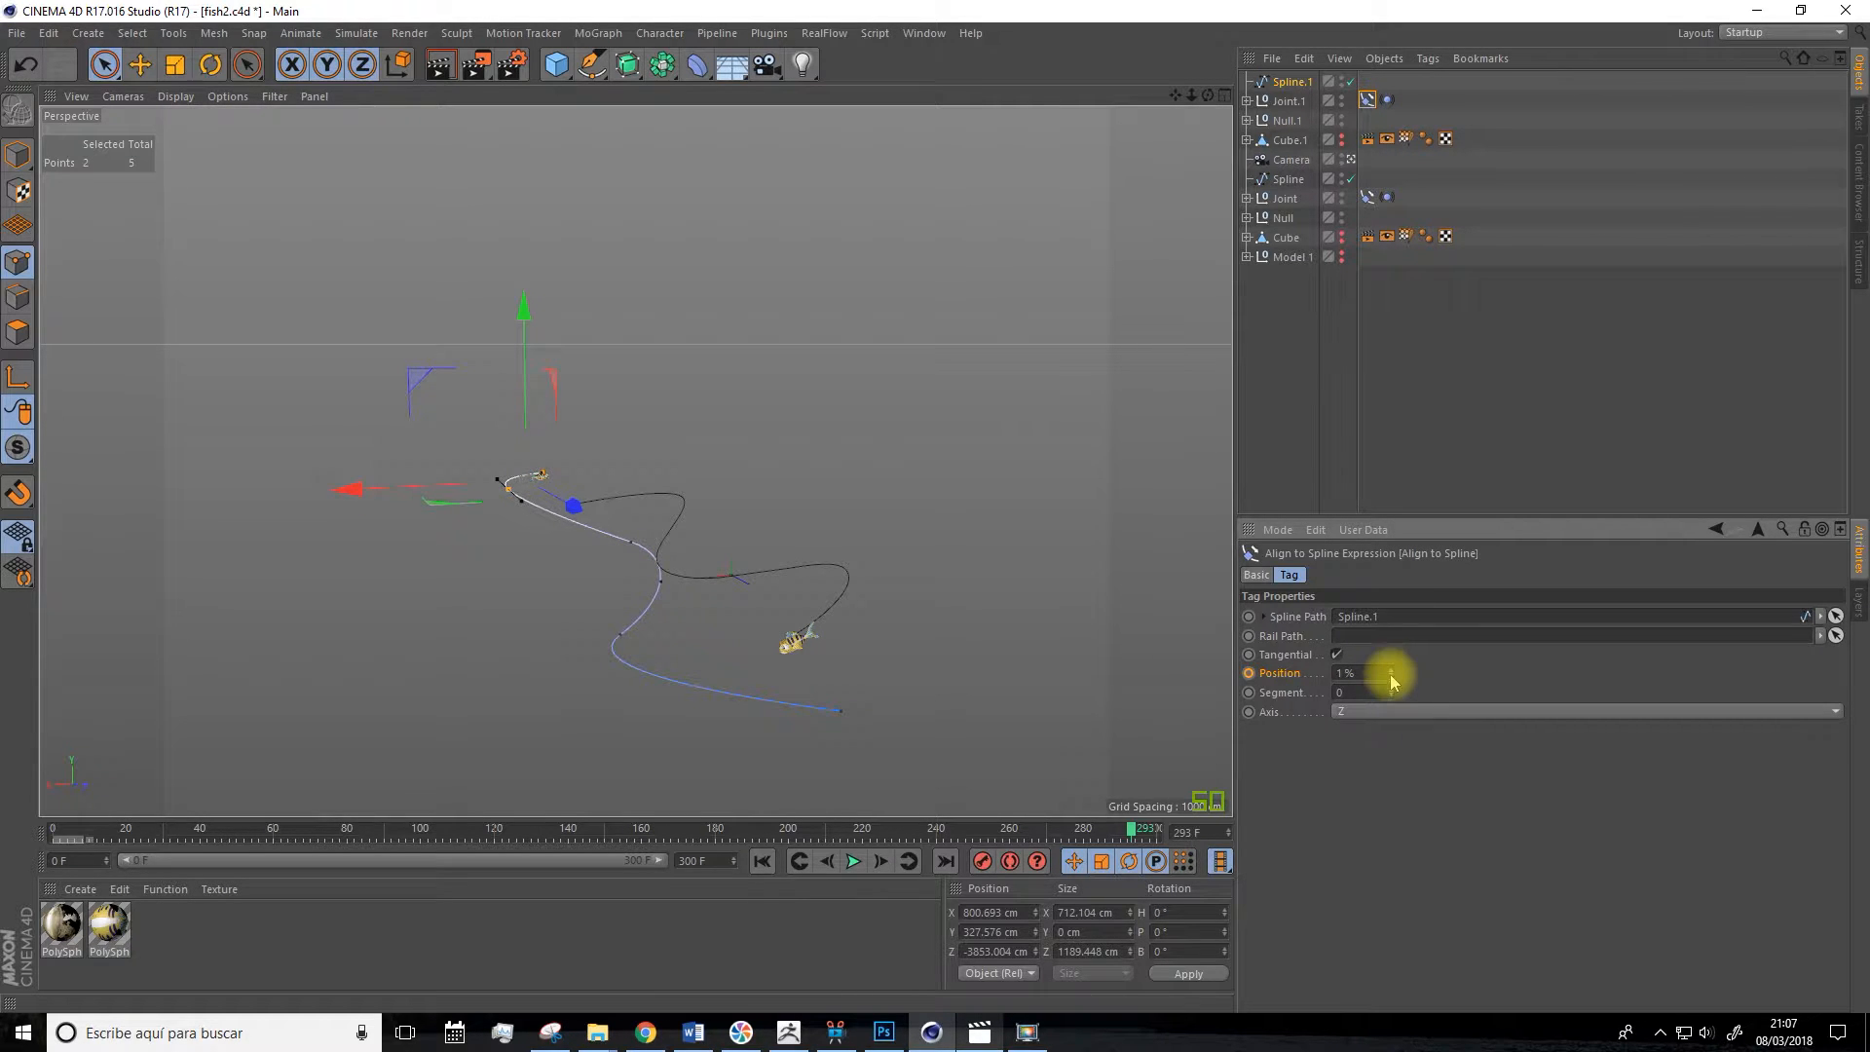
scroll(668, 572, up, 6)
alt+drag(599, 452, 1196, 174)
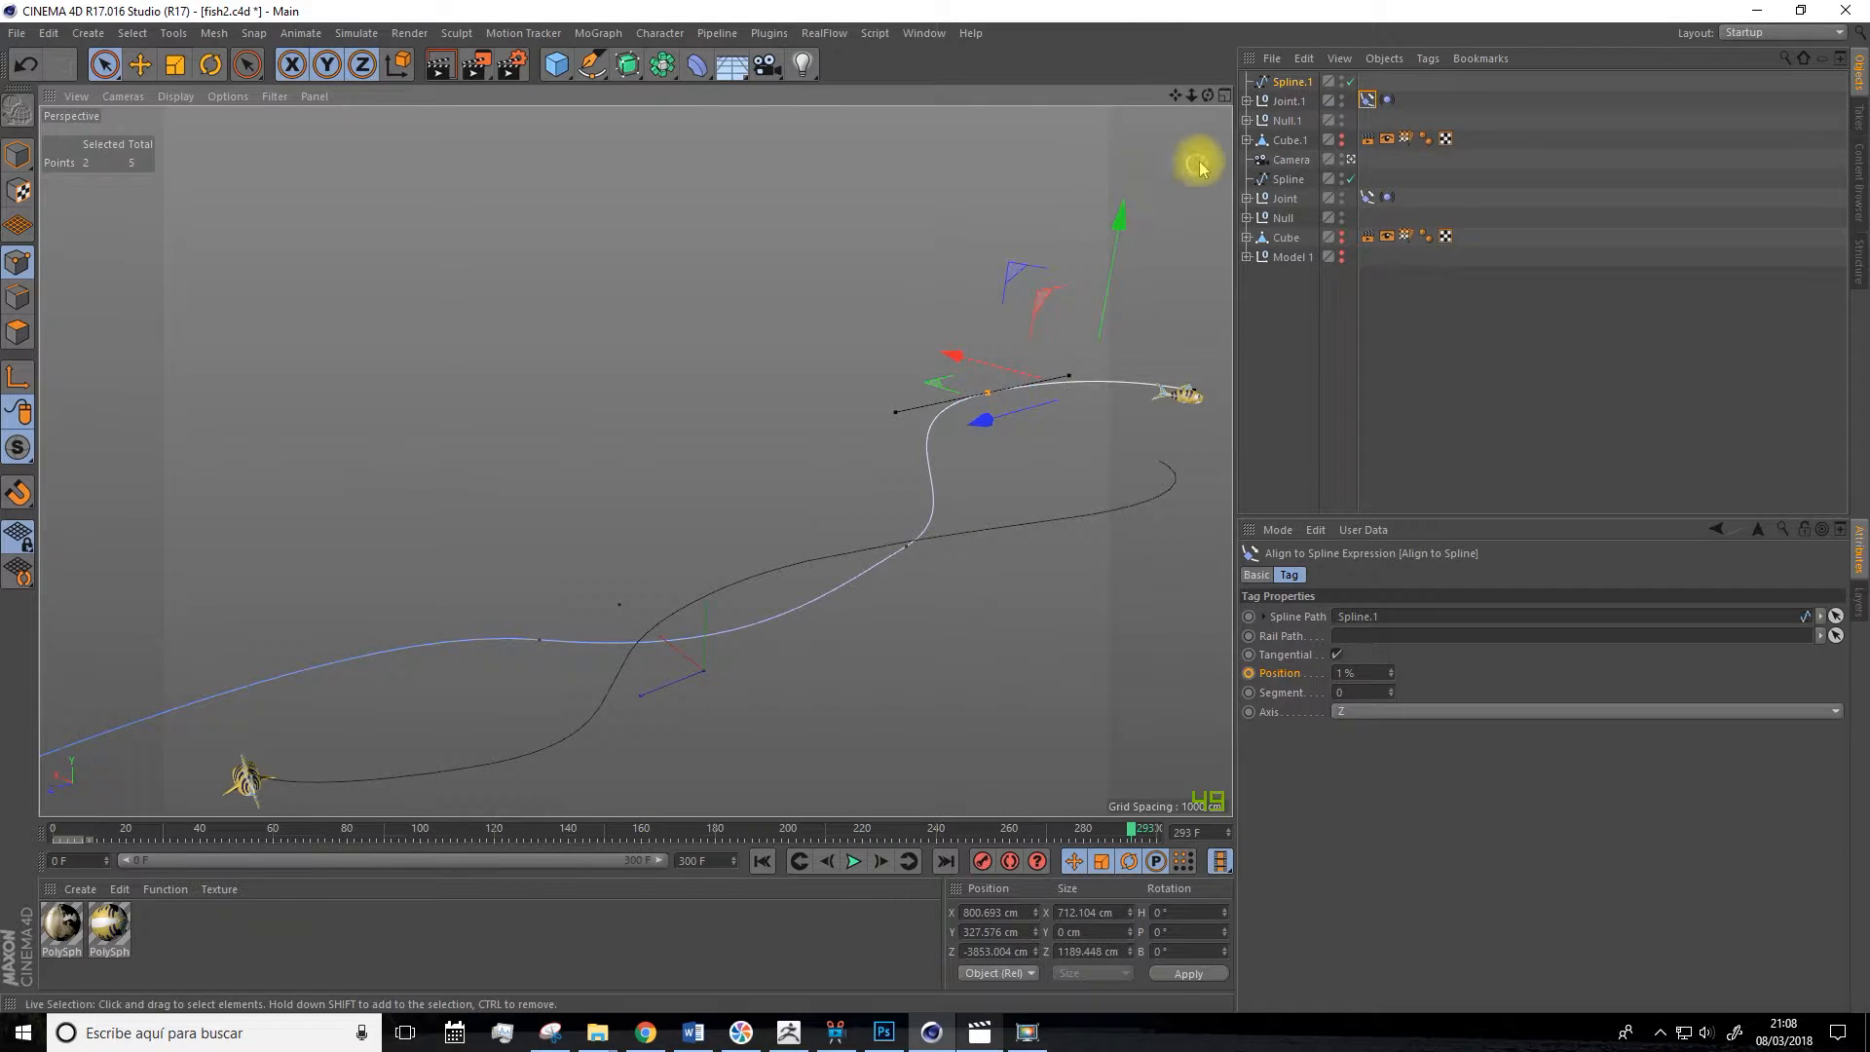
drag(1174, 101, 941, 143)
scroll(985, 471, up, 5)
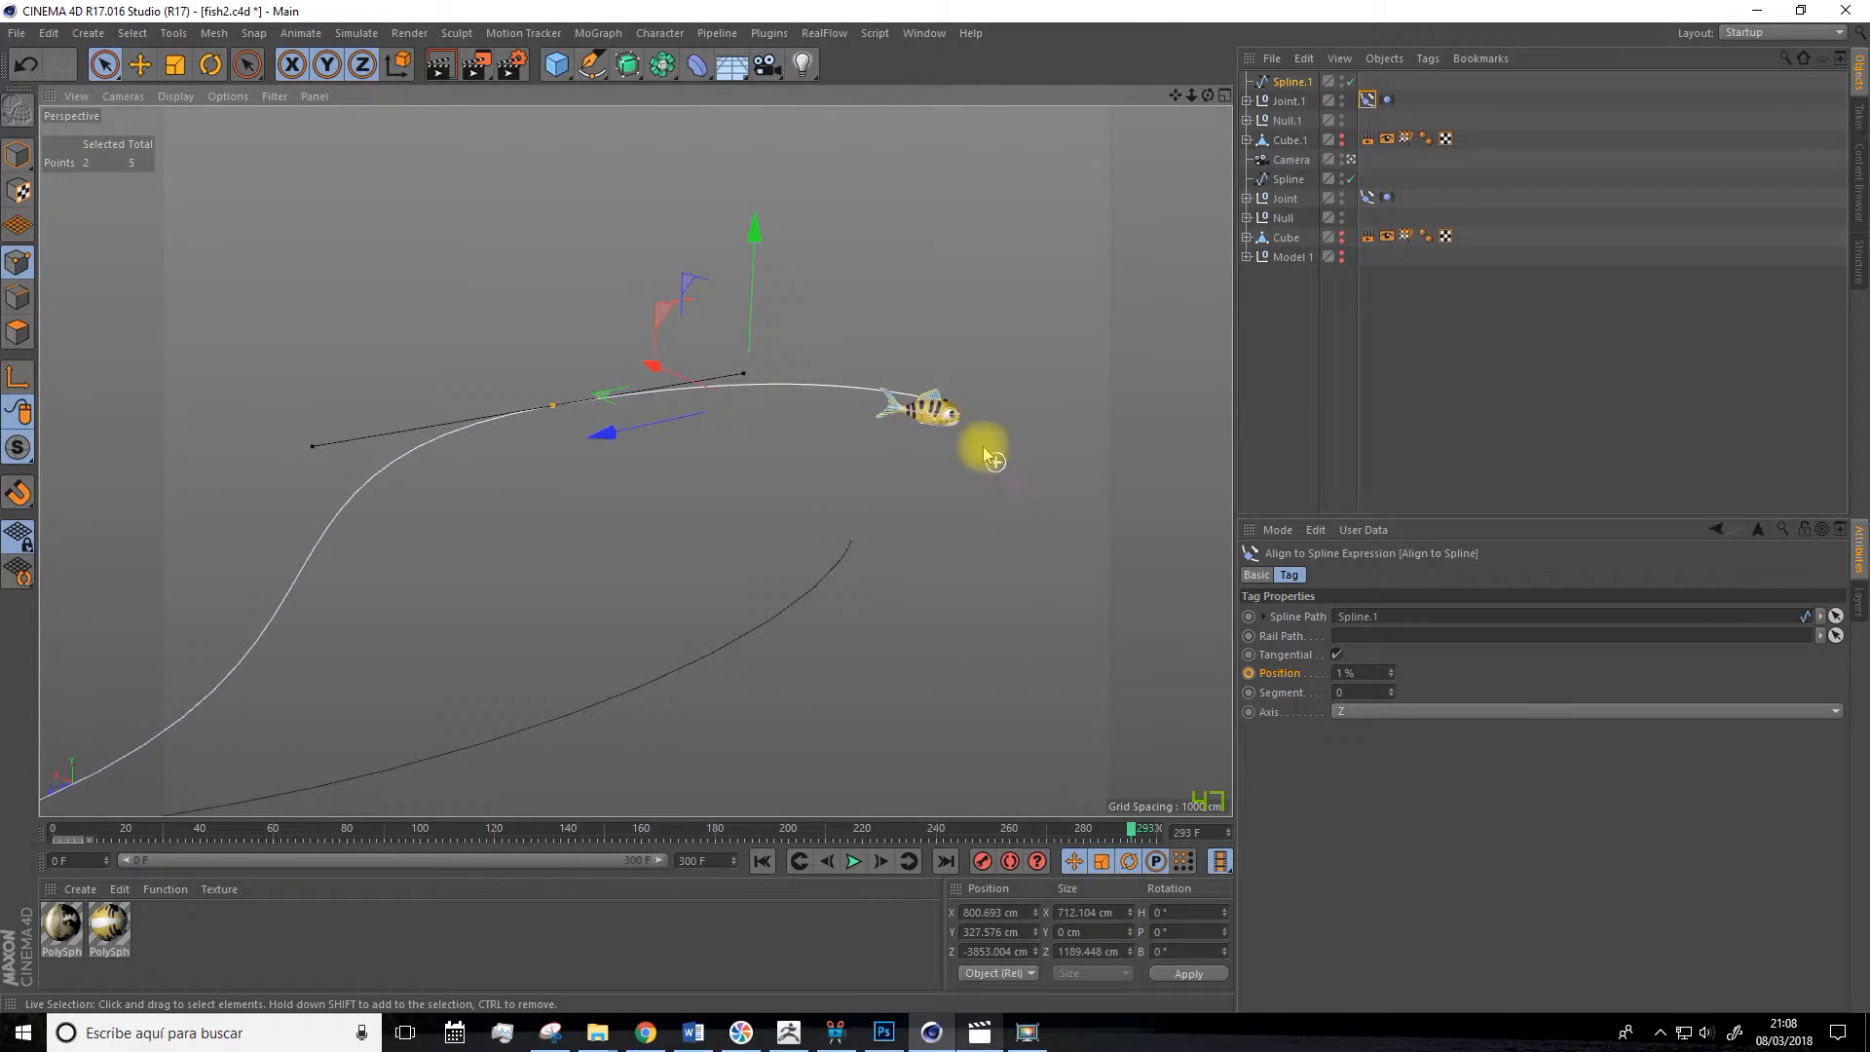
click(1393, 676)
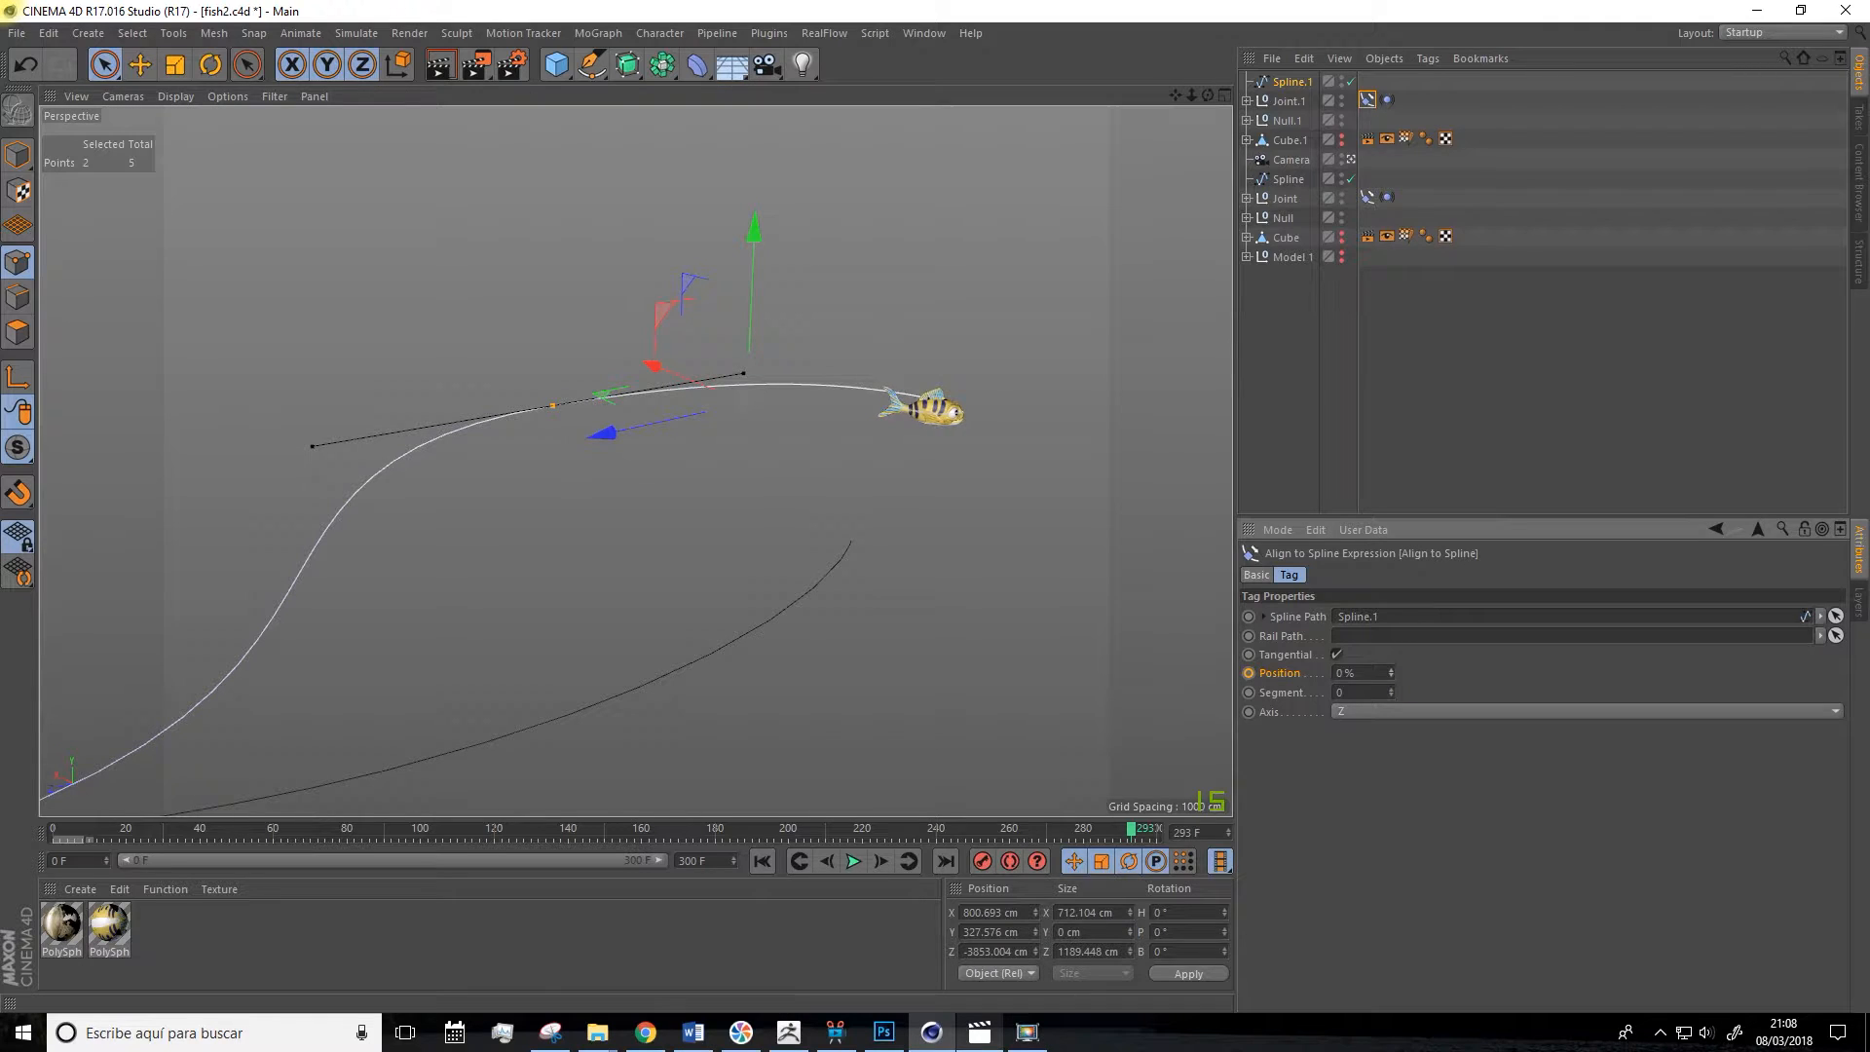
Raise the copied fish's Position along Spline.1 to 99 % to check its placement at the opposite end.
drag(1391, 672, 1391, 660)
scroll(689, 676, down, 6)
drag(1174, 95, 1811, 4)
scroll(687, 508, up, 3)
scroll(686, 514, down, 2)
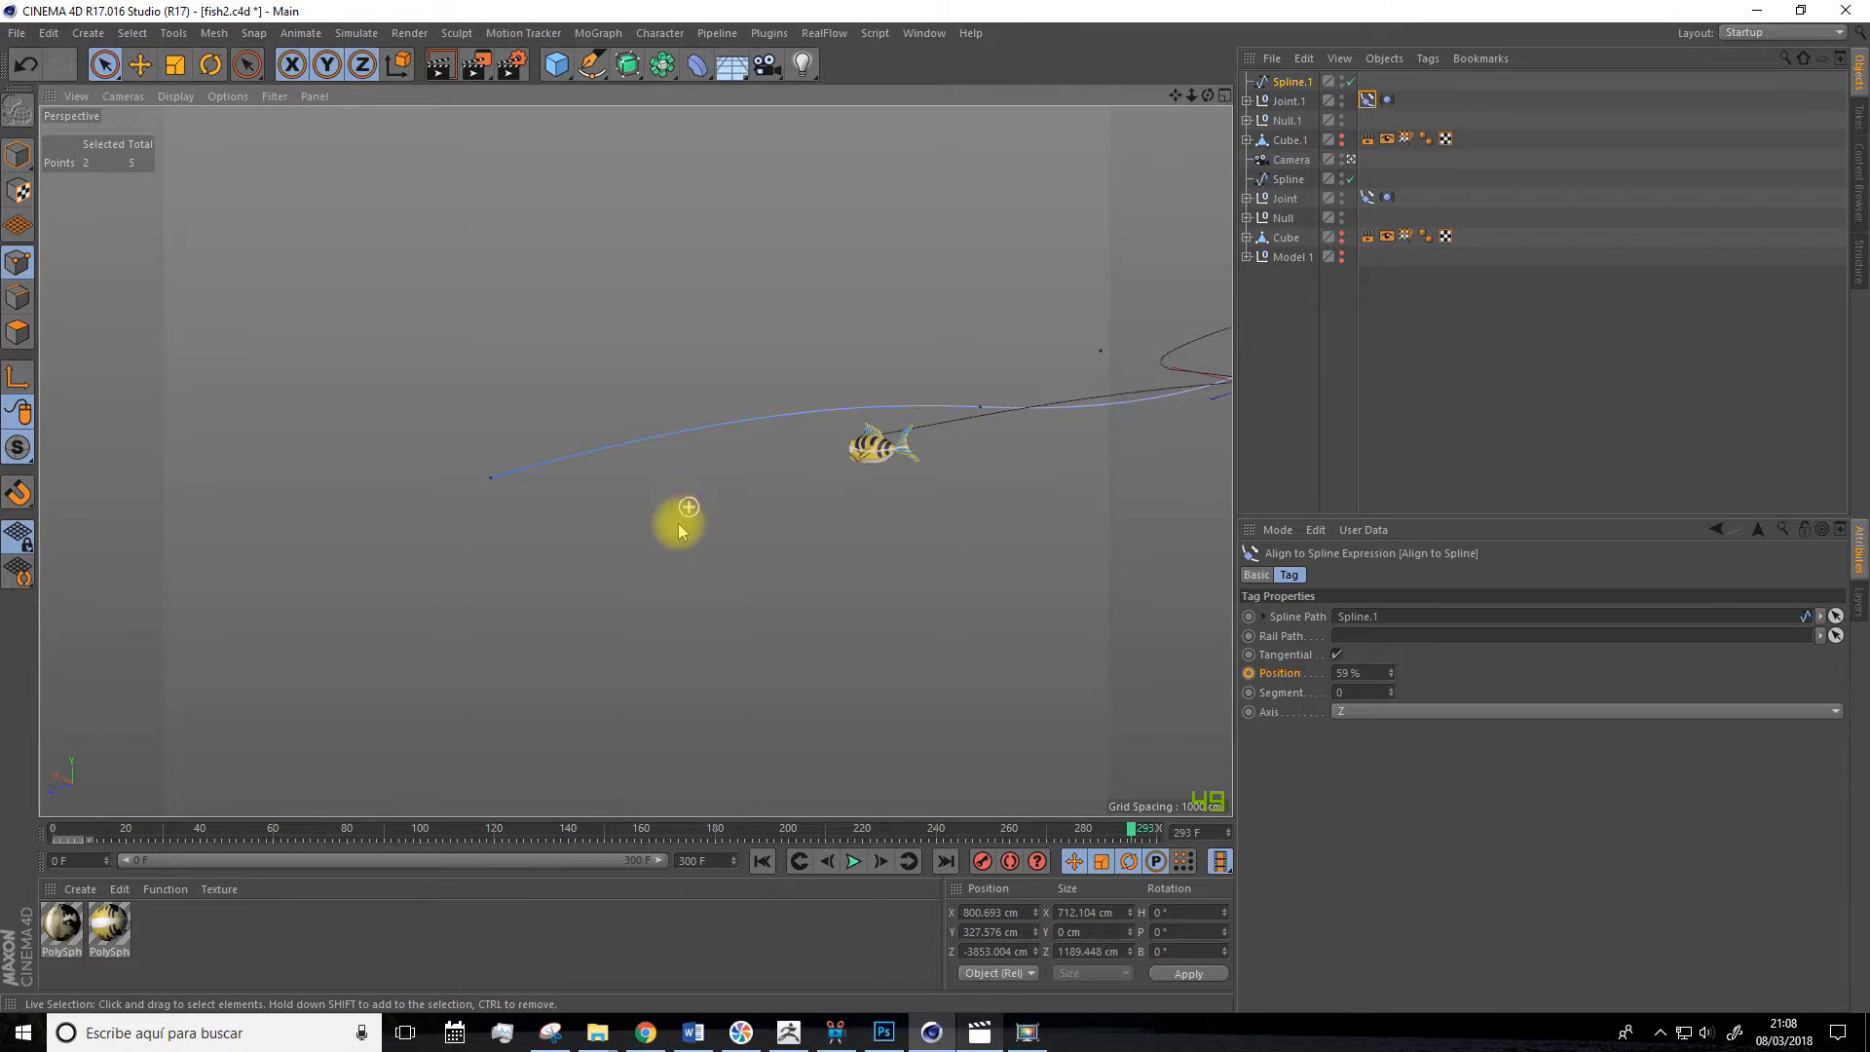
alt+drag(685, 519, 736, 560)
scroll(758, 565, down, 2)
mouse_move(1390, 675)
mouse_down()
mouse_move(1422, 674)
mouse_move(1389, 674)
mouse_up()
scroll(635, 482, up, 5)
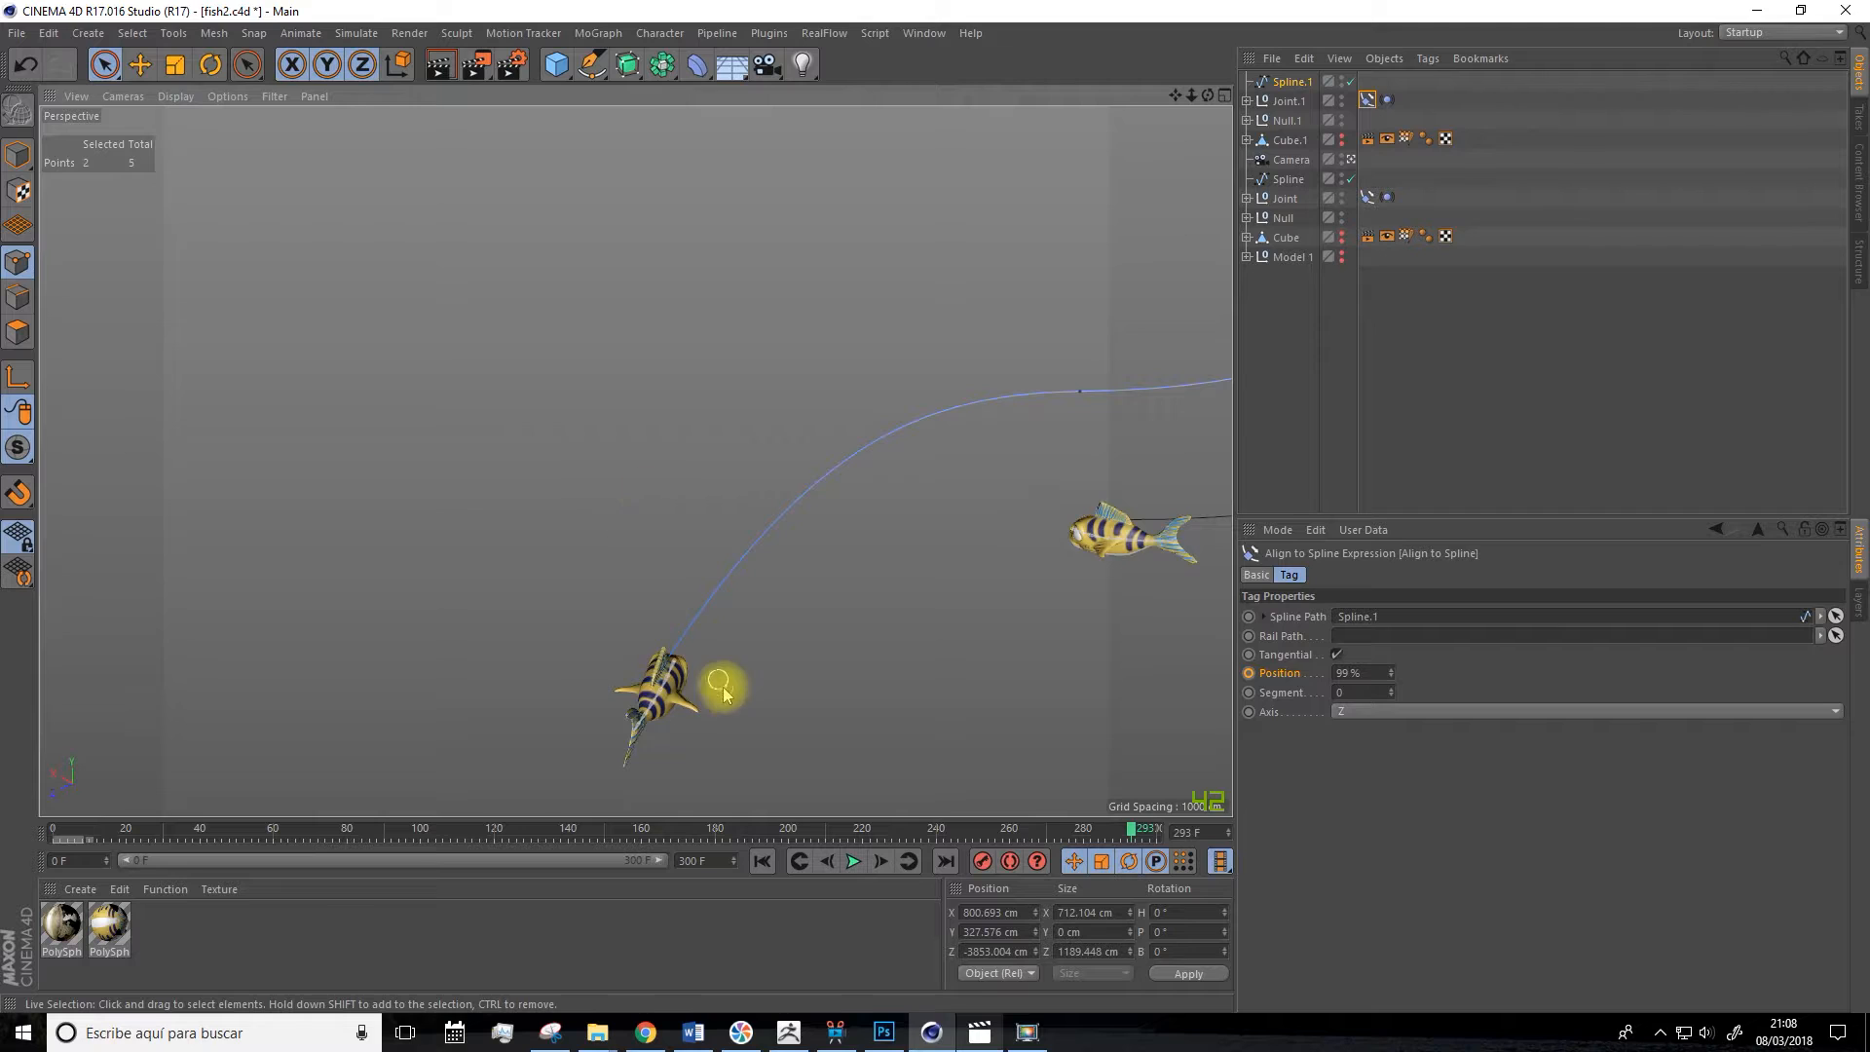
alt+drag(722, 685, 687, 657)
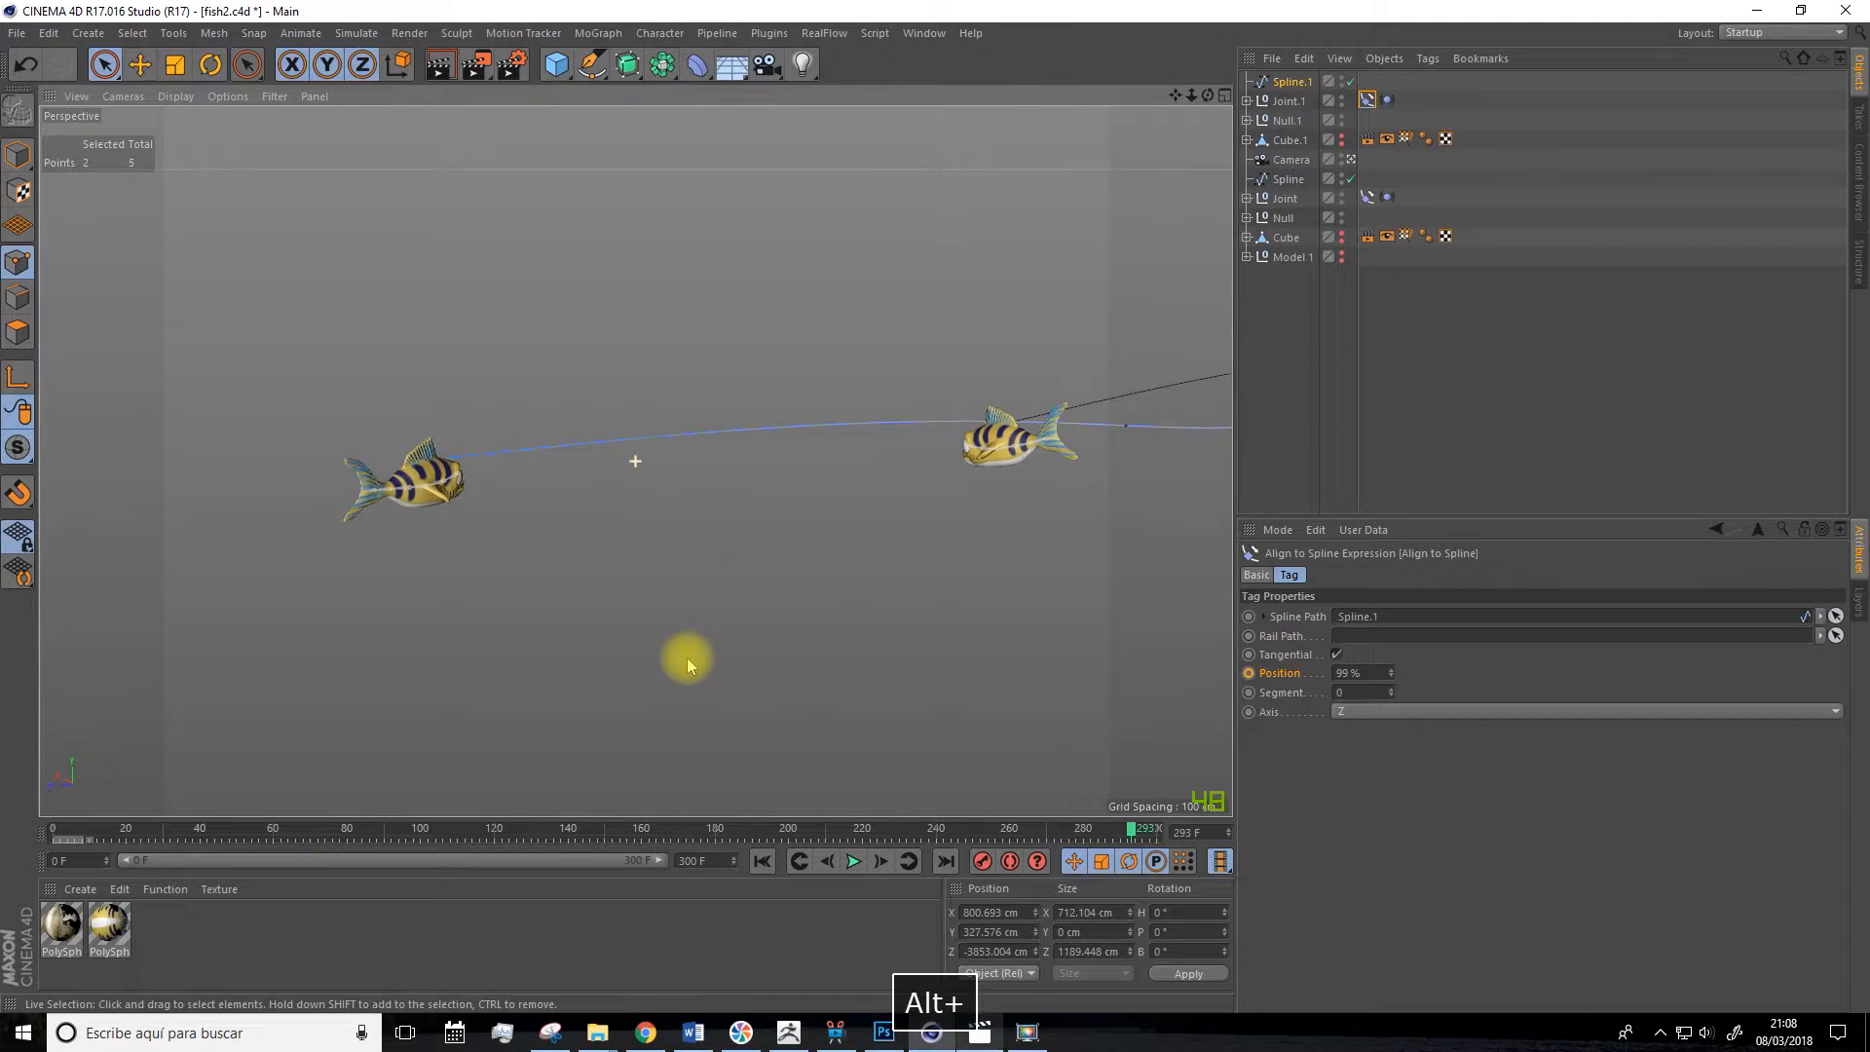
Set the Align to Spline Position on Joint.1 to 100 % and keyframe it at frame 0.
click(1373, 673)
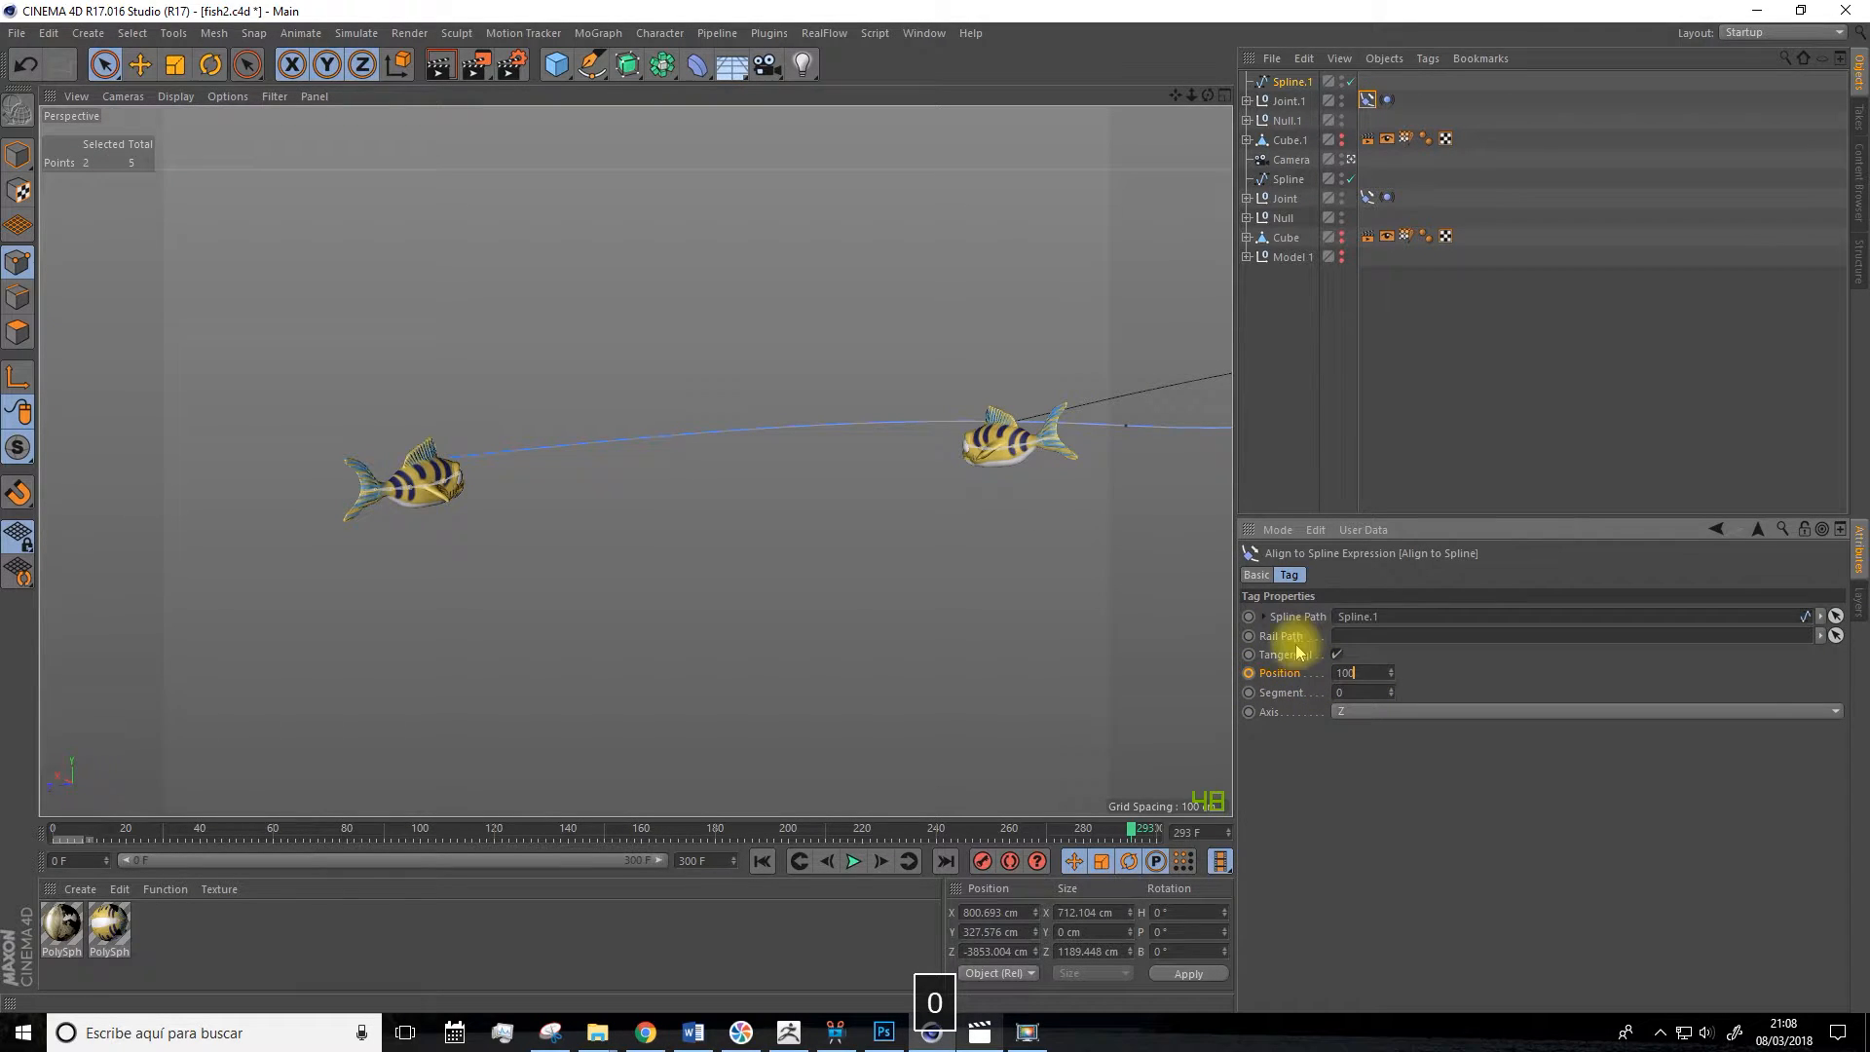
text(100)
drag(117, 826, 32, 830)
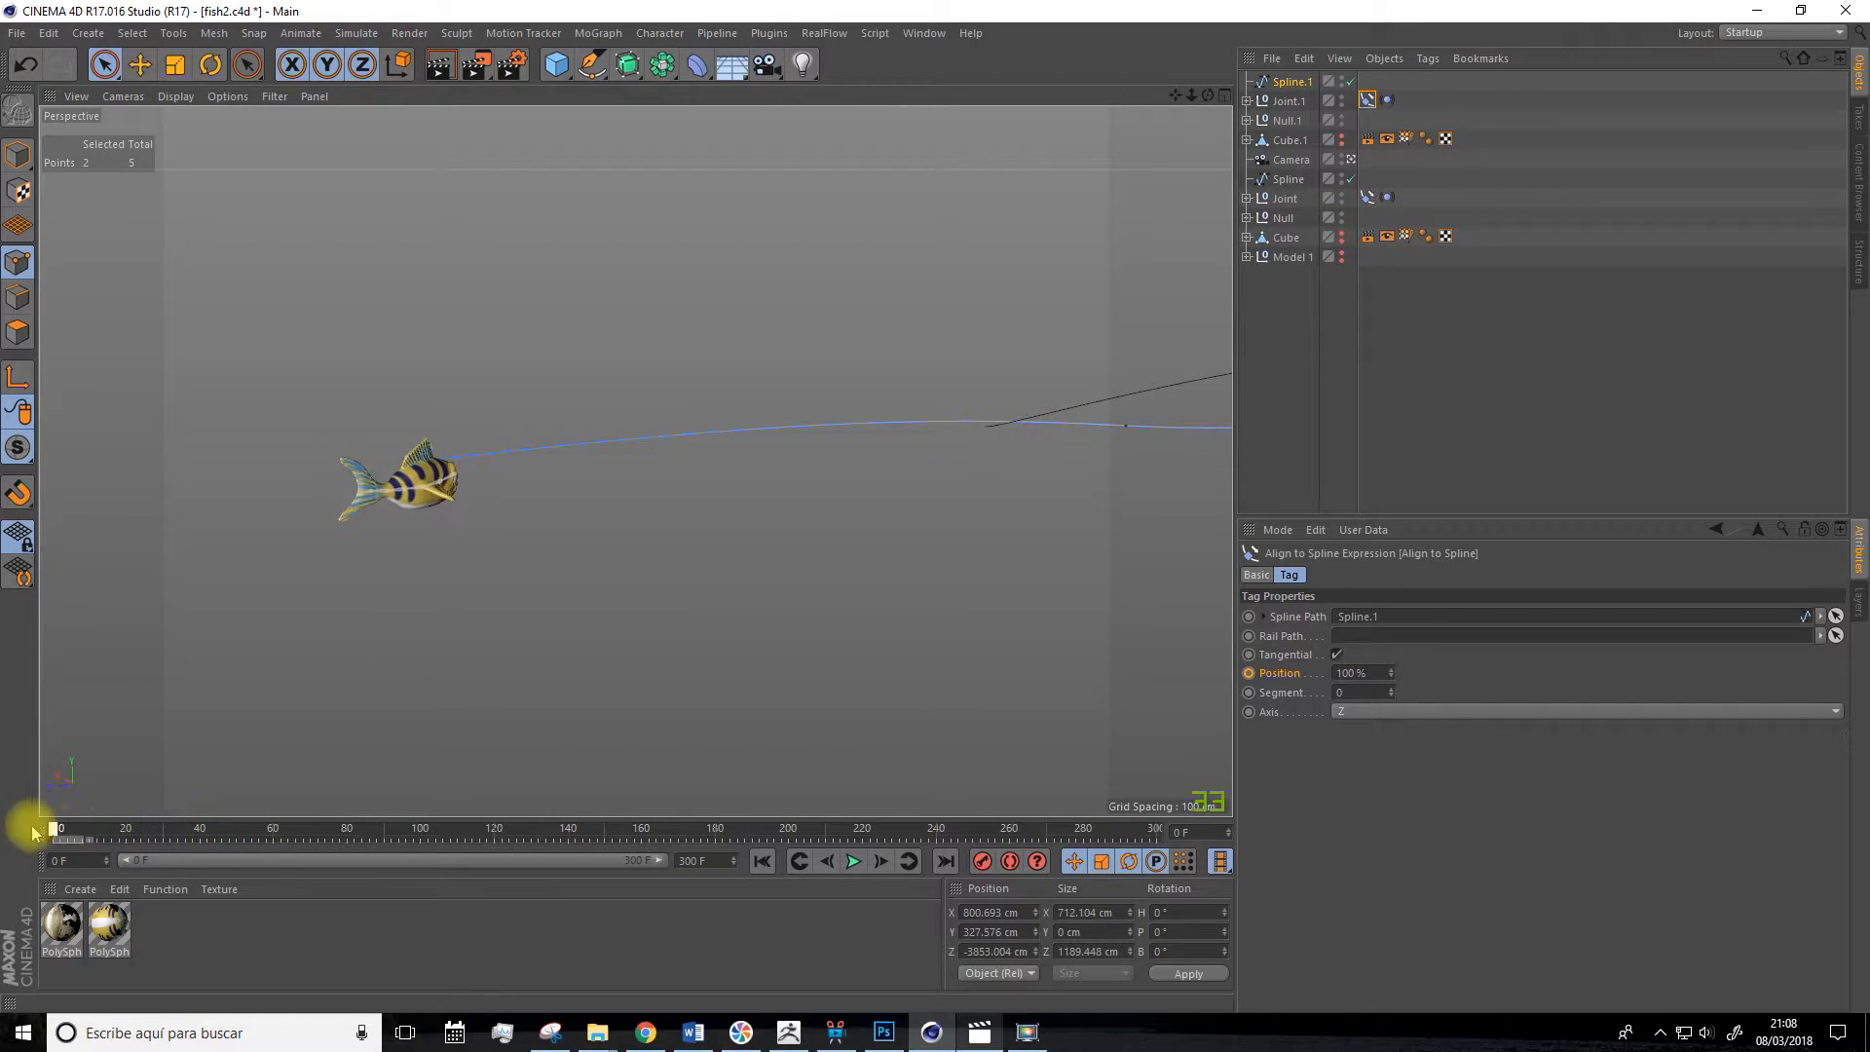
ctrl+click(1248, 673)
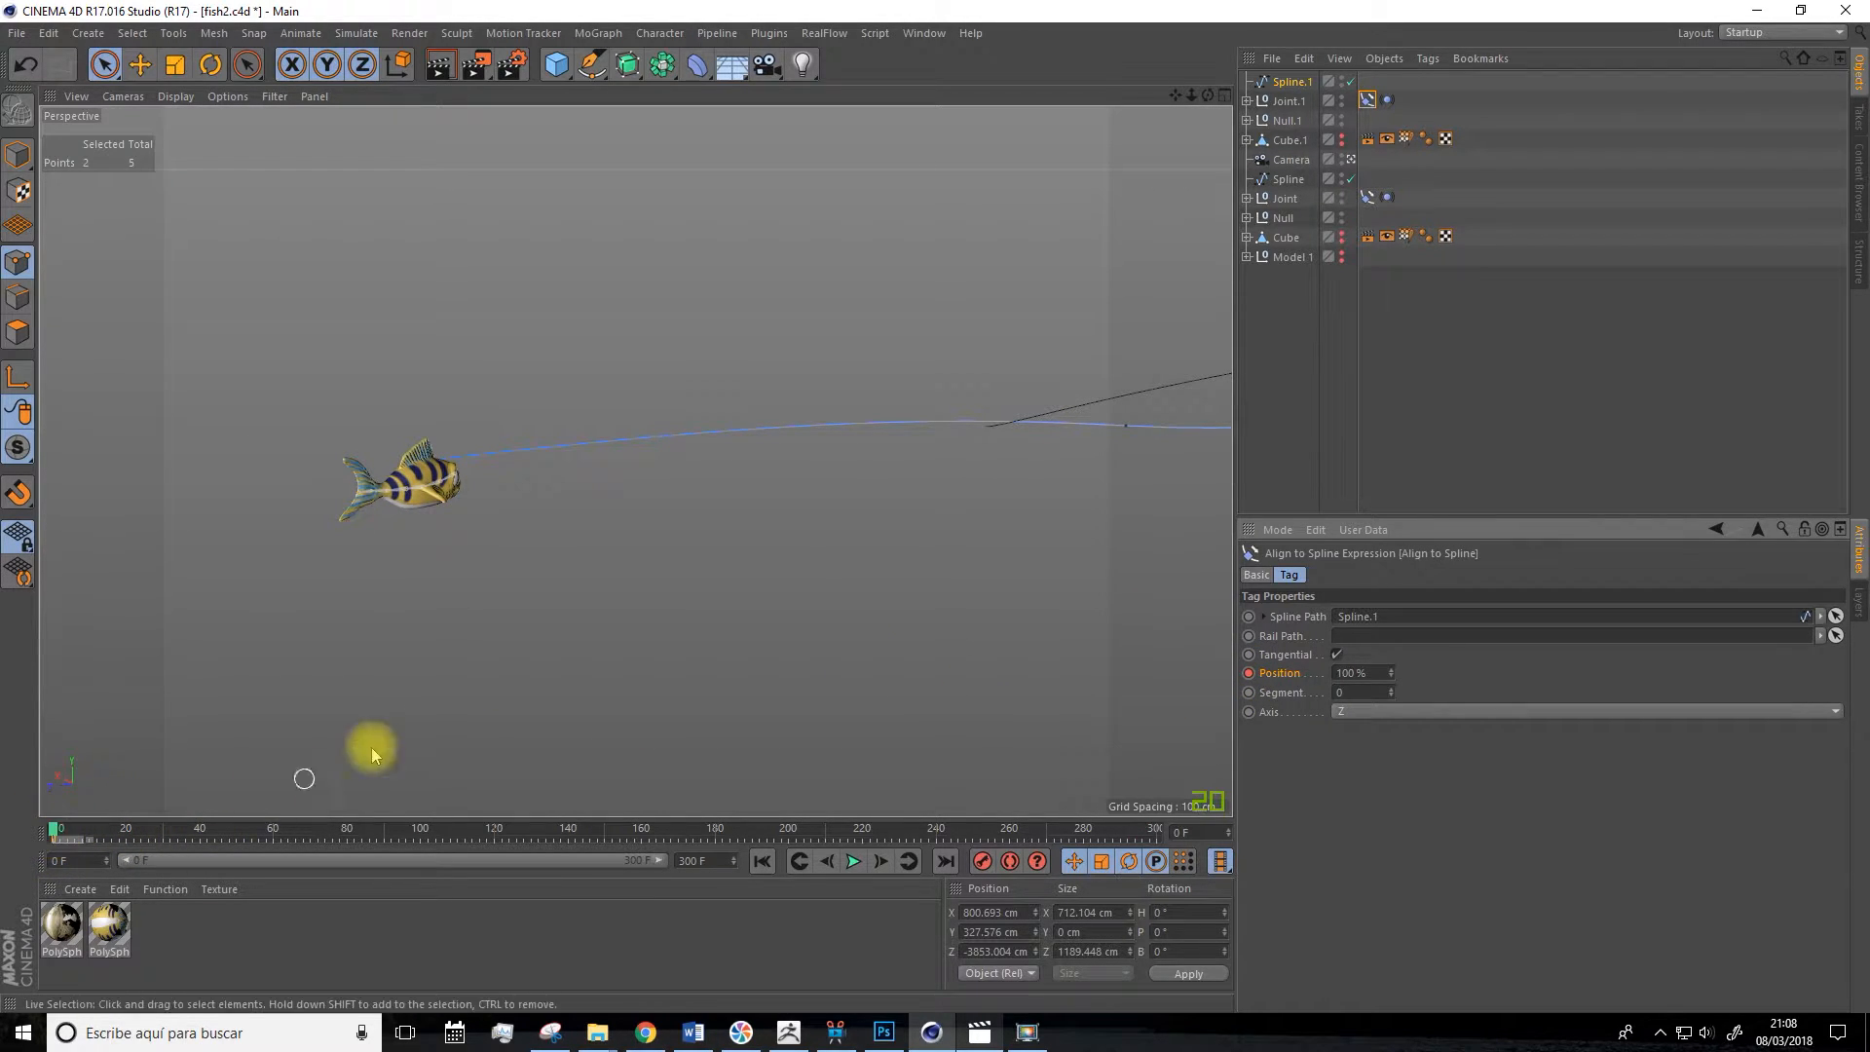
Set the Align to Spline Position on Joint.1 to 0 % at frame 300 and keyframe it.
click(56, 828)
drag(57, 829, 1176, 849)
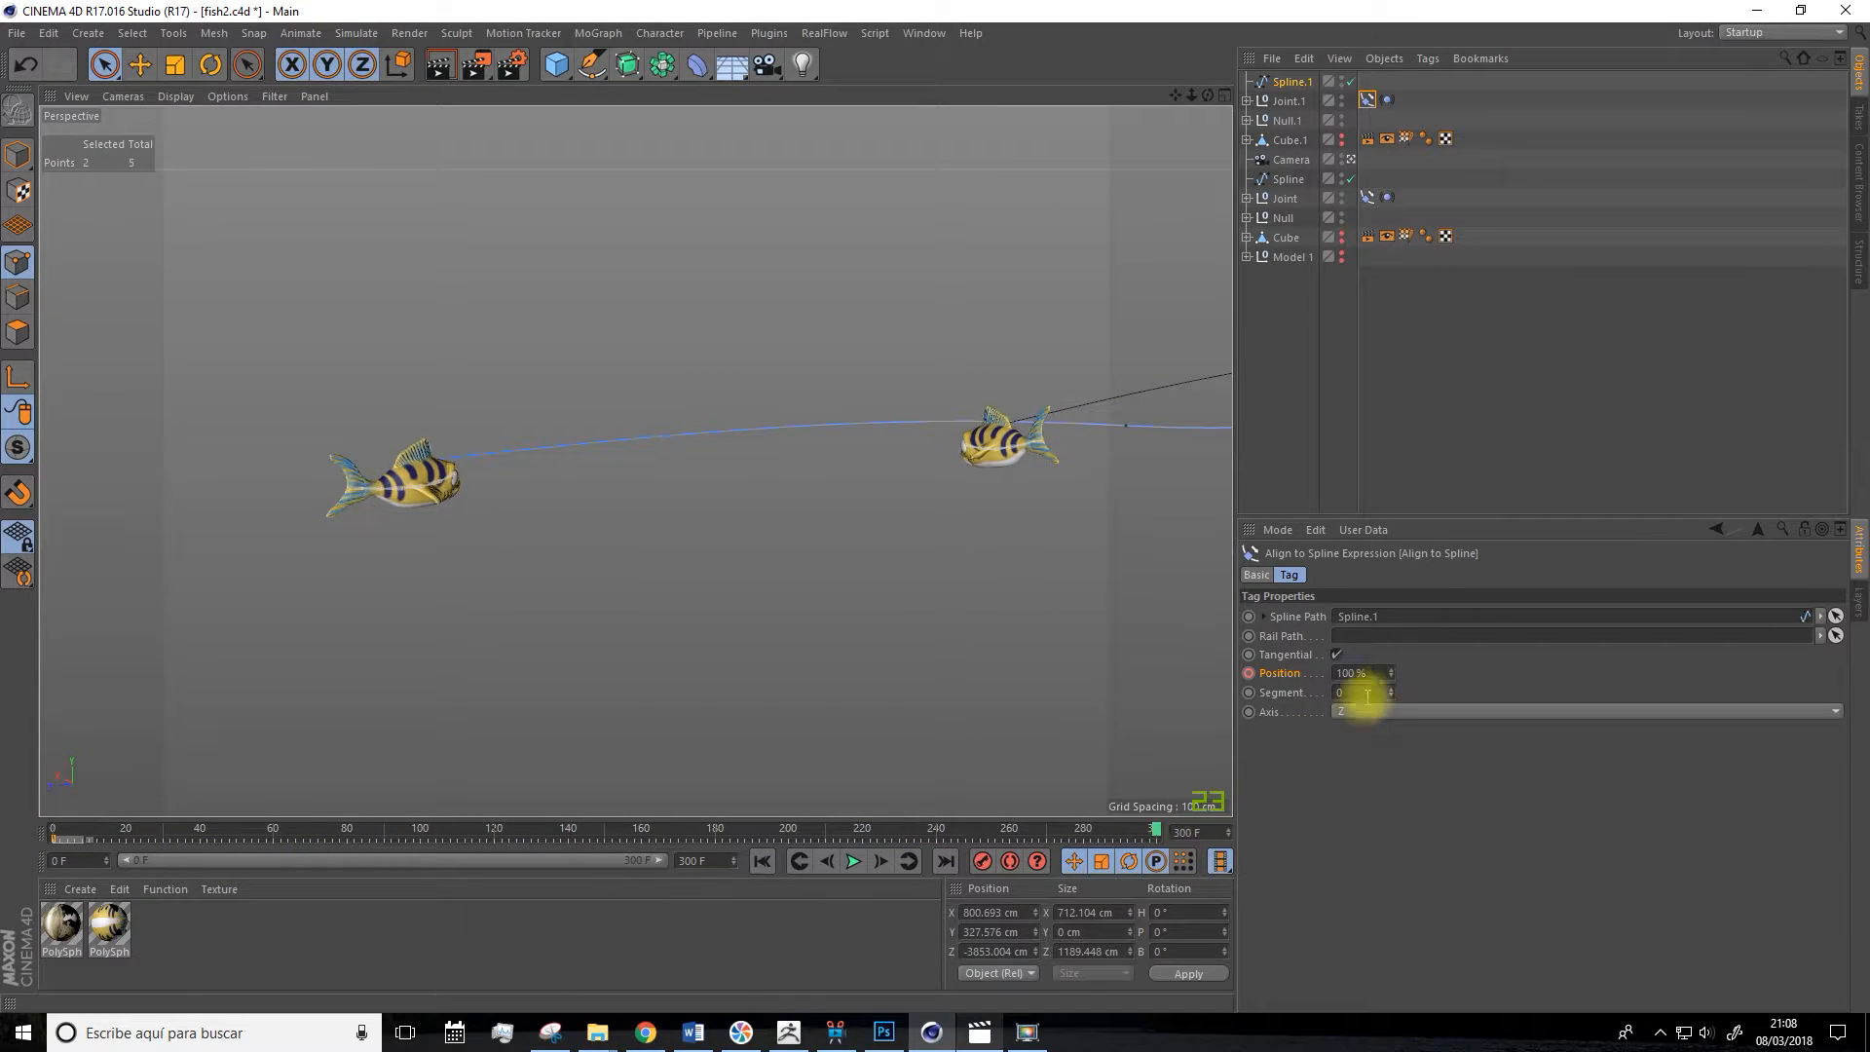
drag(1388, 674, 1355, 674)
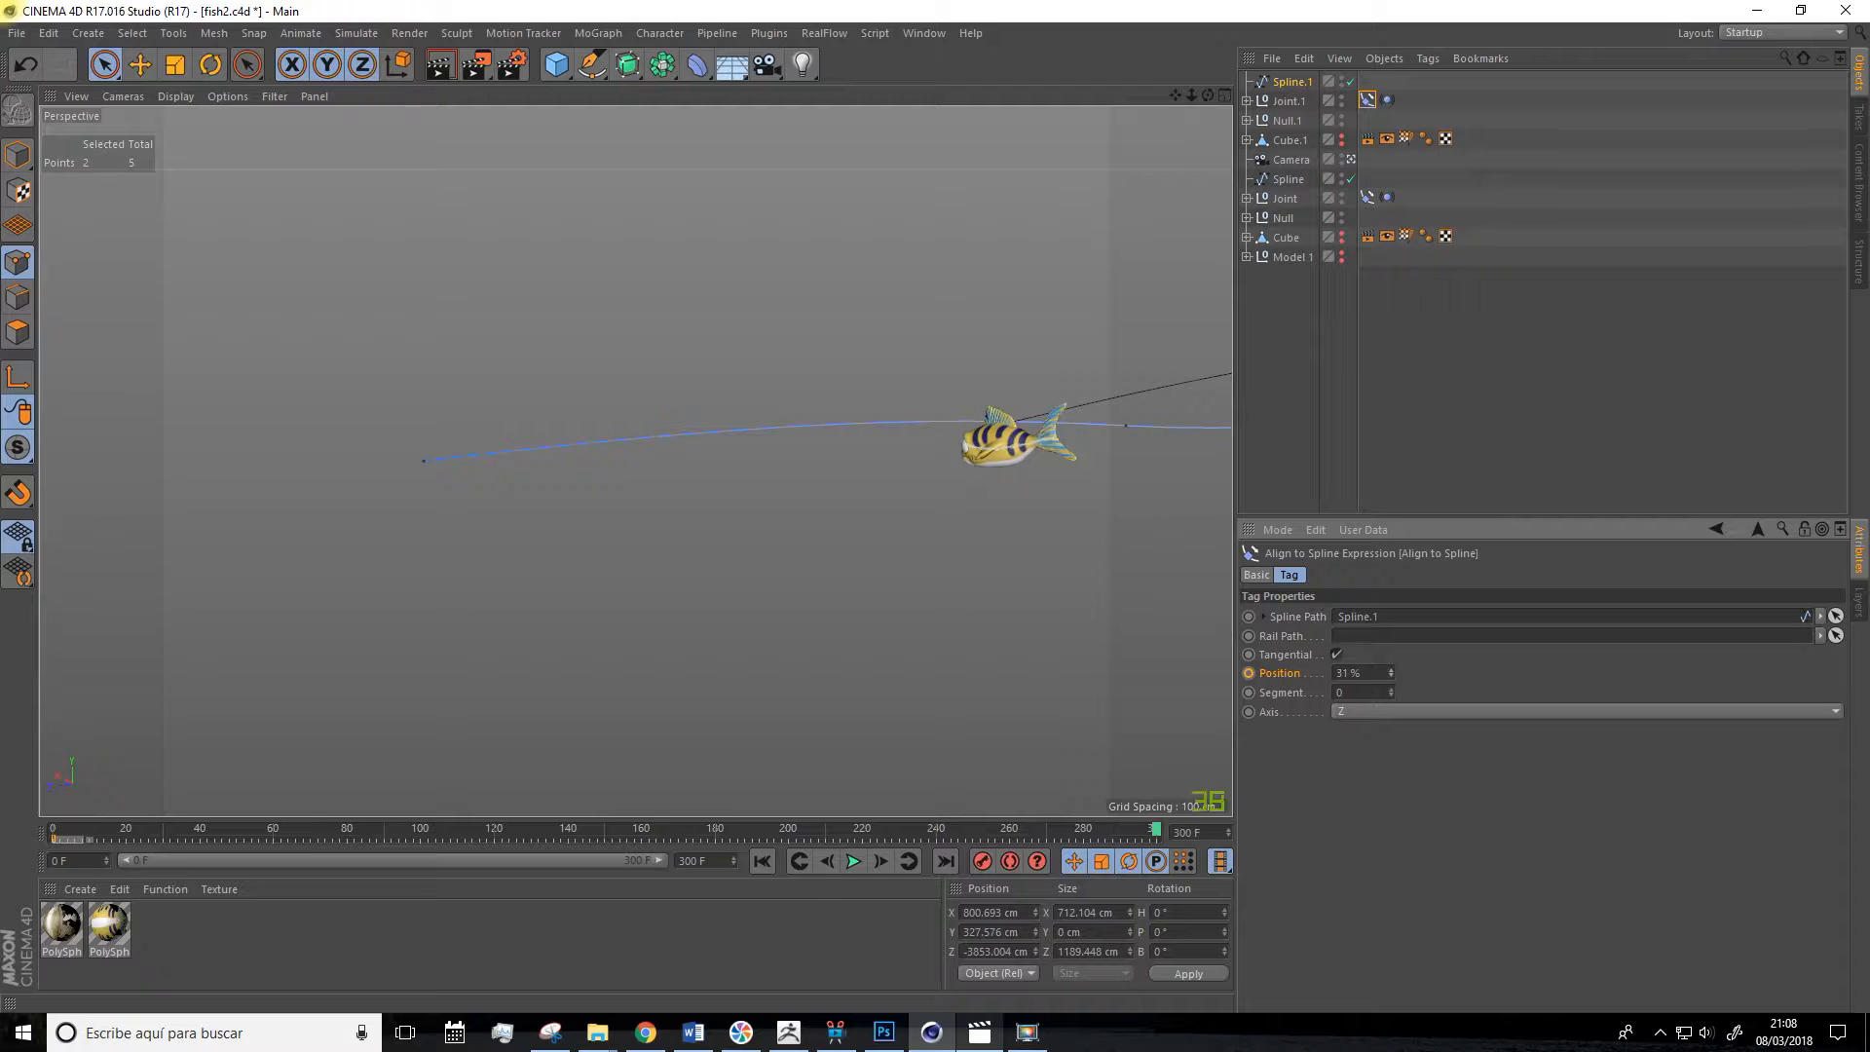
click(1249, 673)
Play the animation from frame 0 and examine both fish swimming along their splines.
alt+drag(1022, 610, 1078, 580)
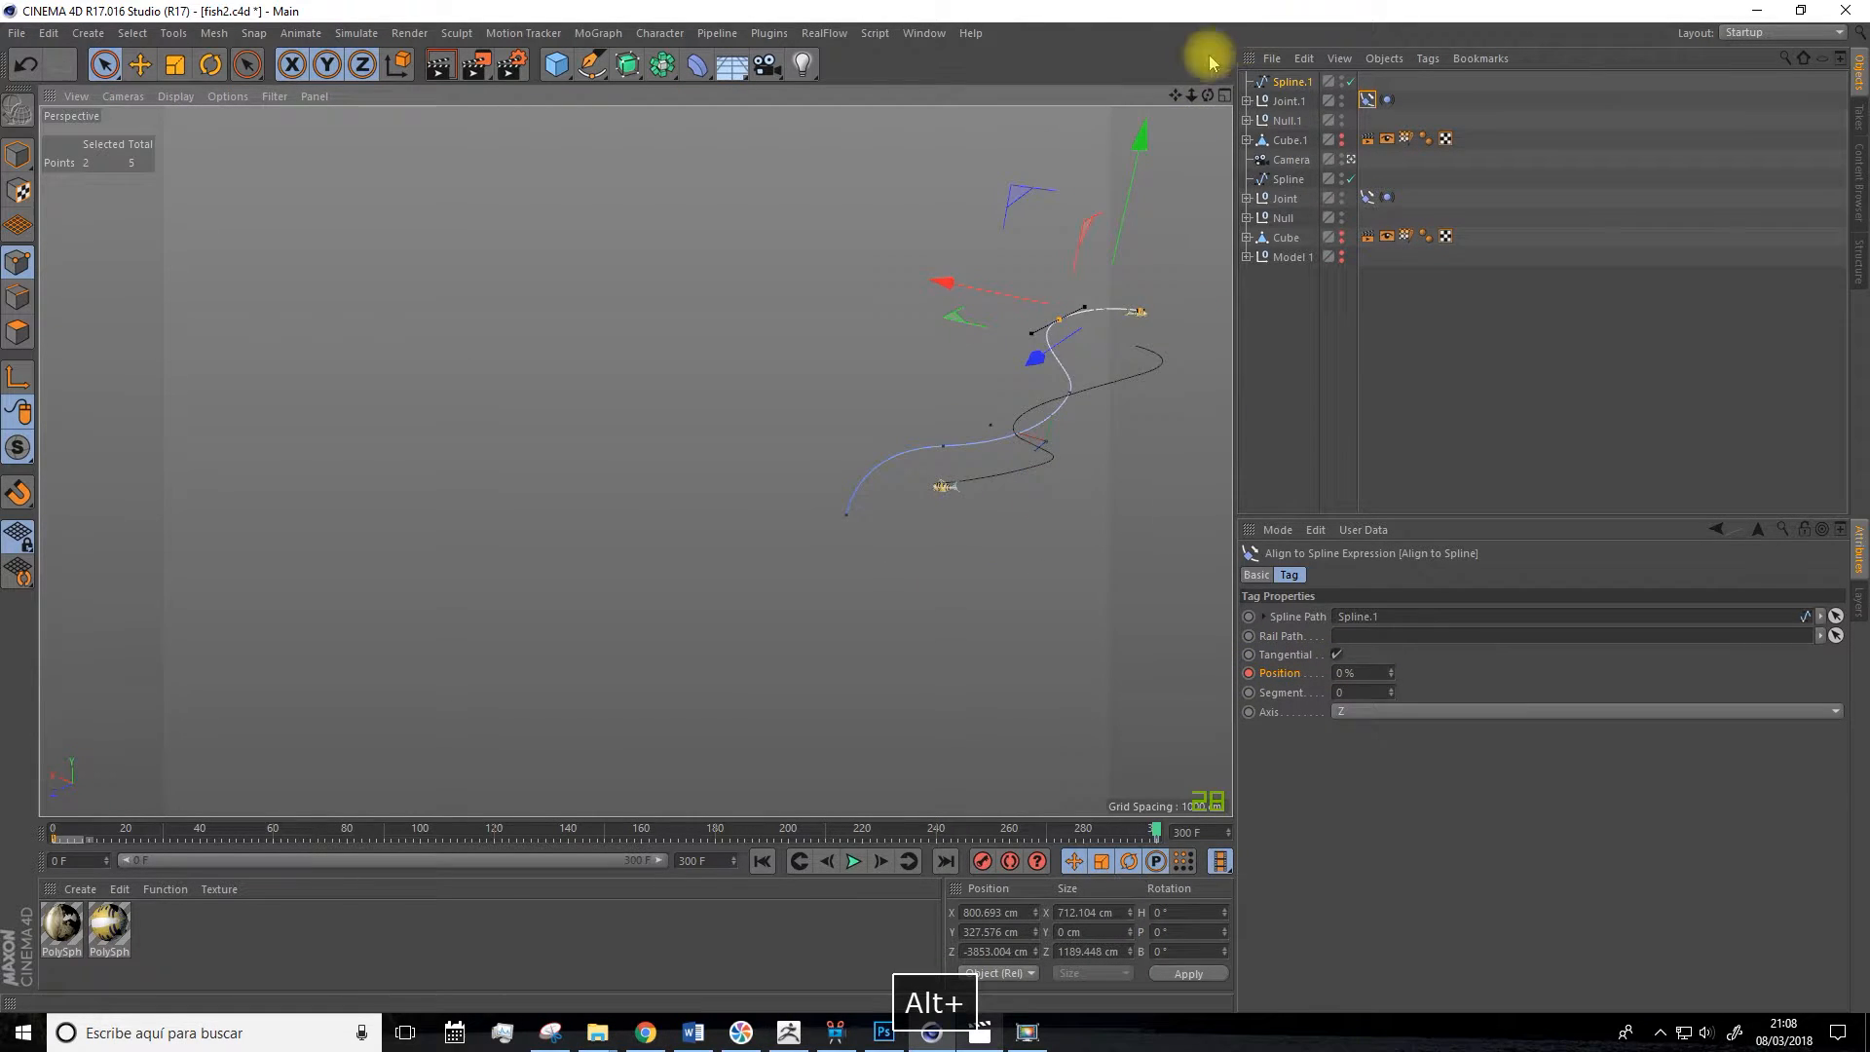
drag(1176, 96, 1061, 151)
alt+drag(937, 445, 895, 437)
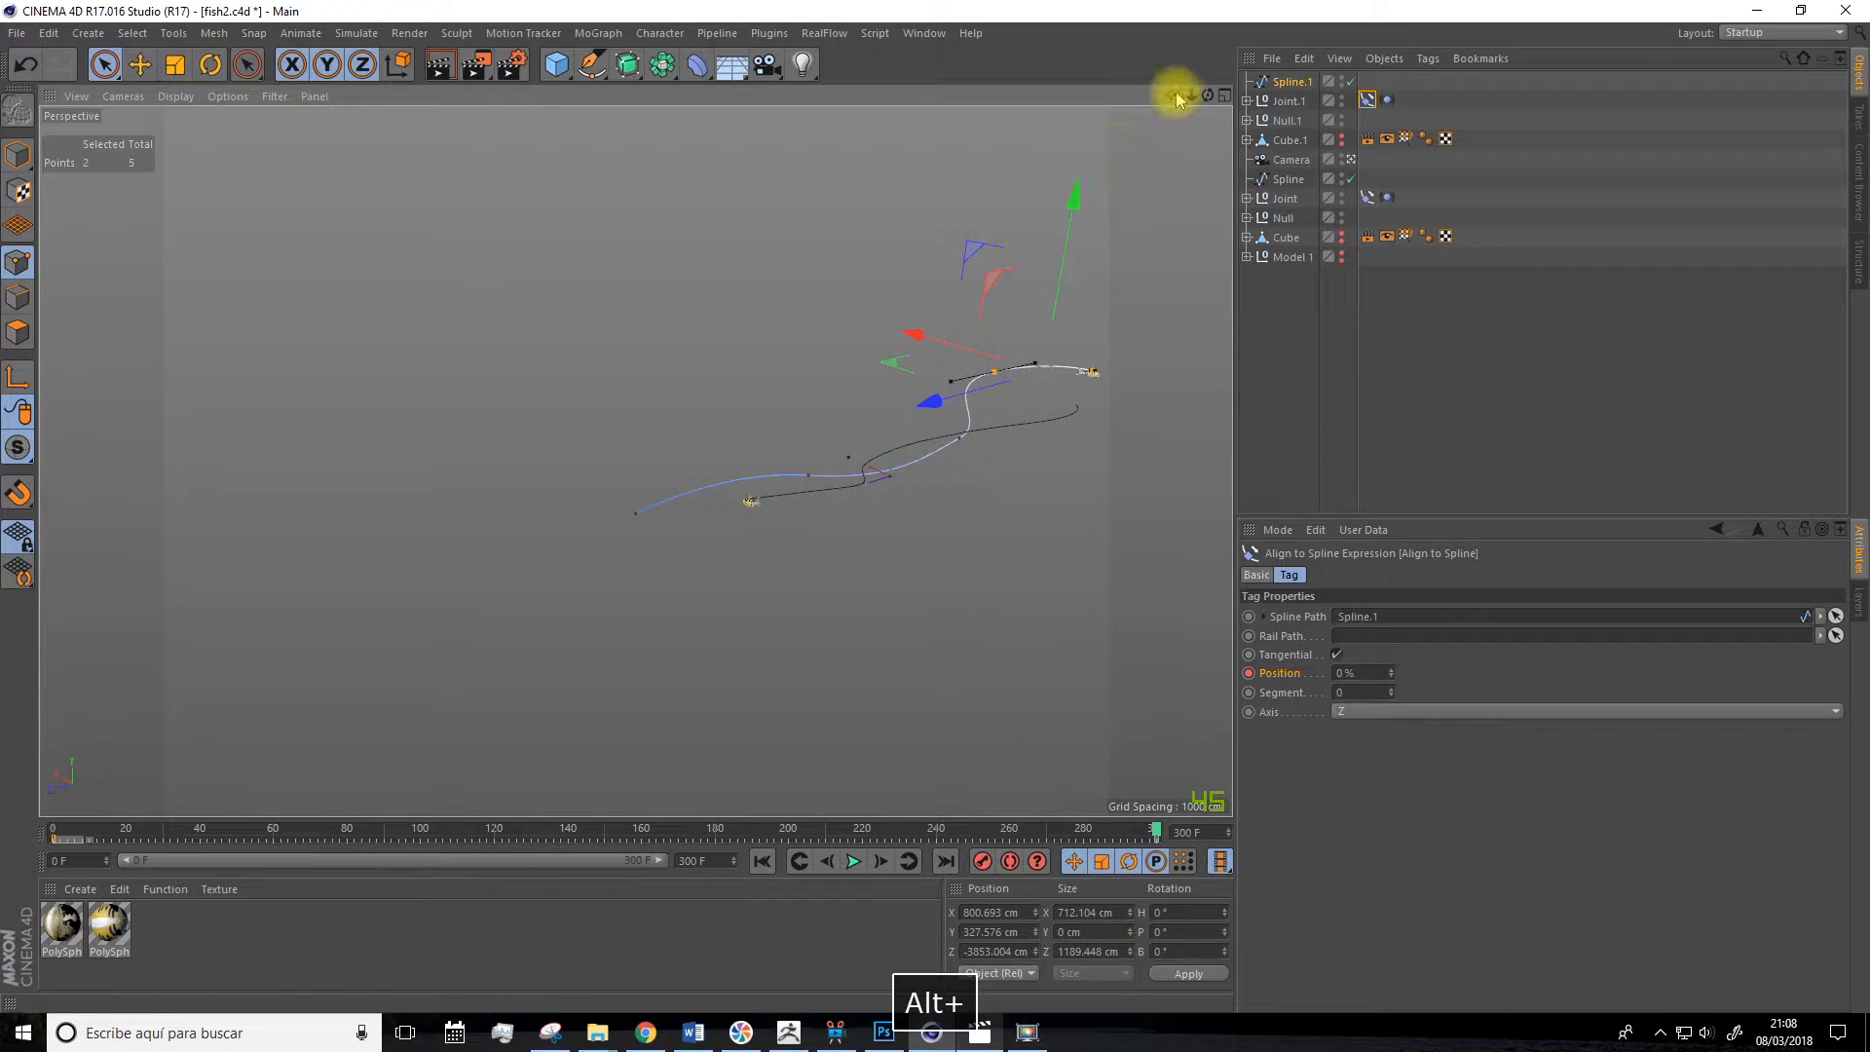
drag(1175, 95, 1114, 156)
scroll(891, 478, up, 5)
alt+drag(872, 522, 786, 609)
click(761, 862)
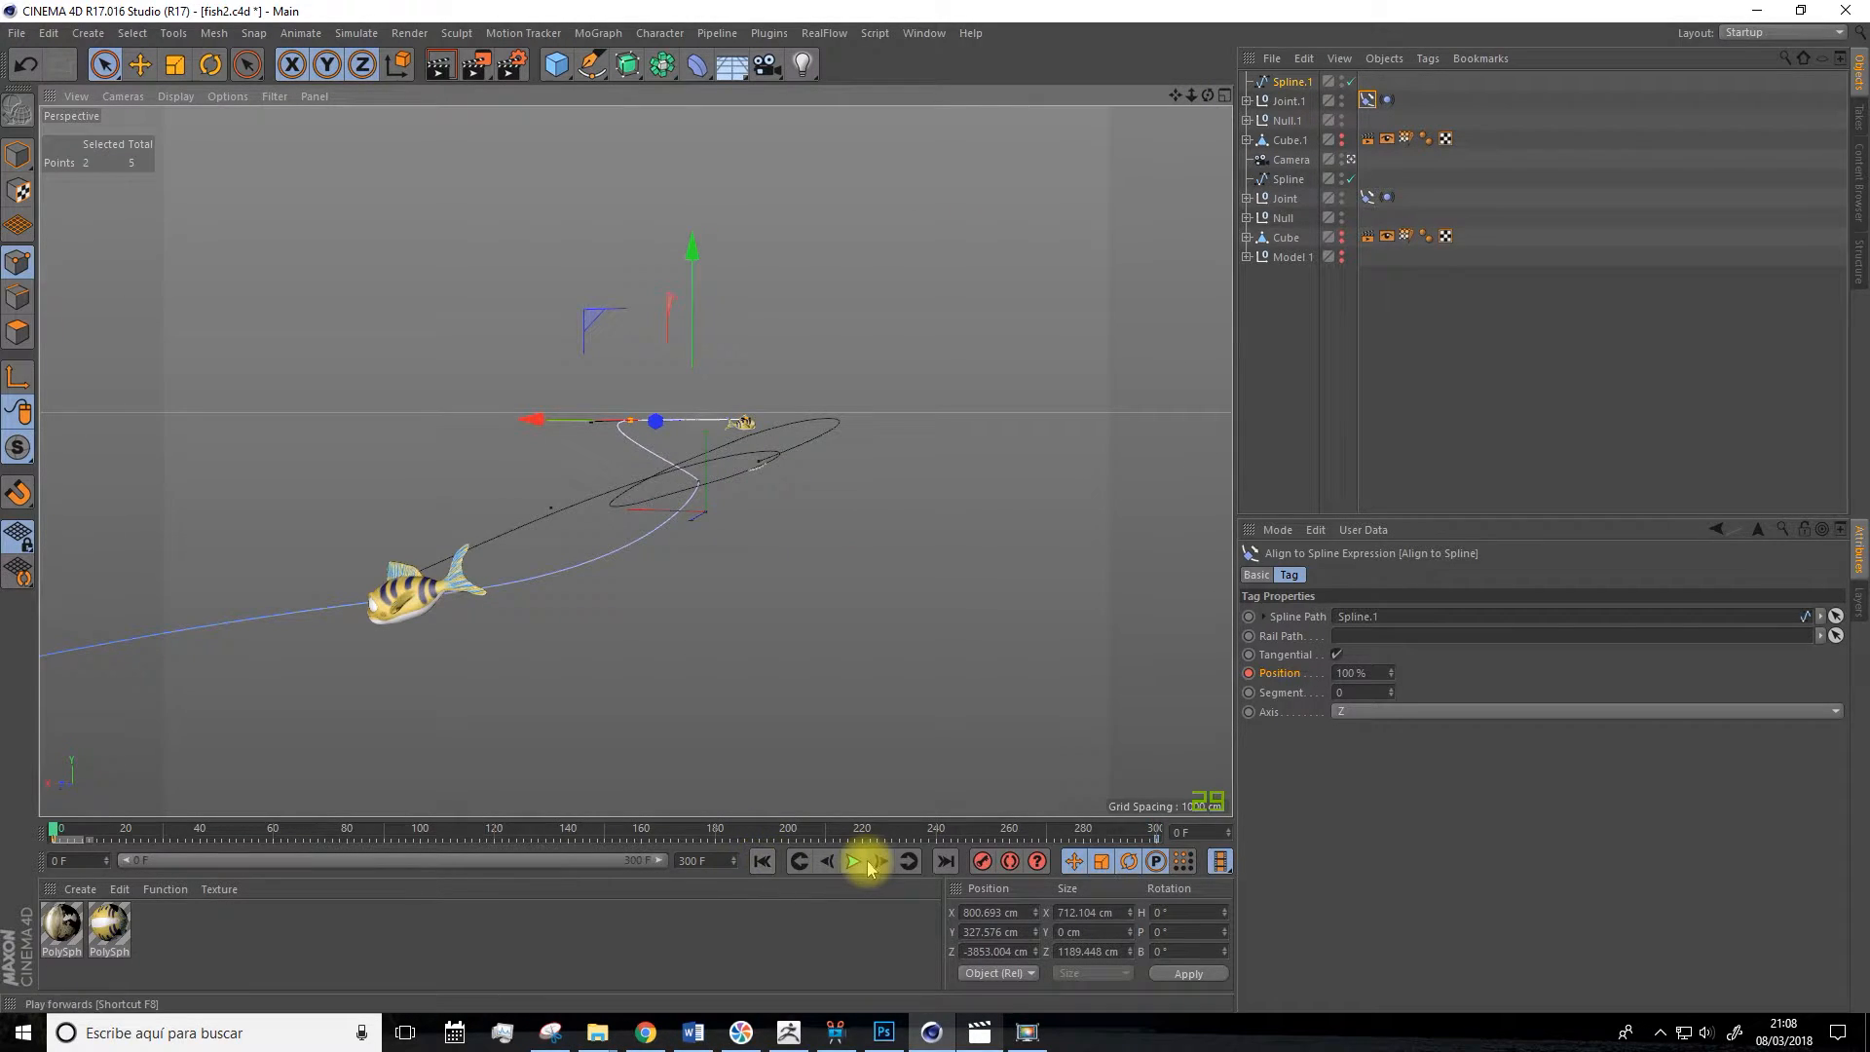
click(853, 862)
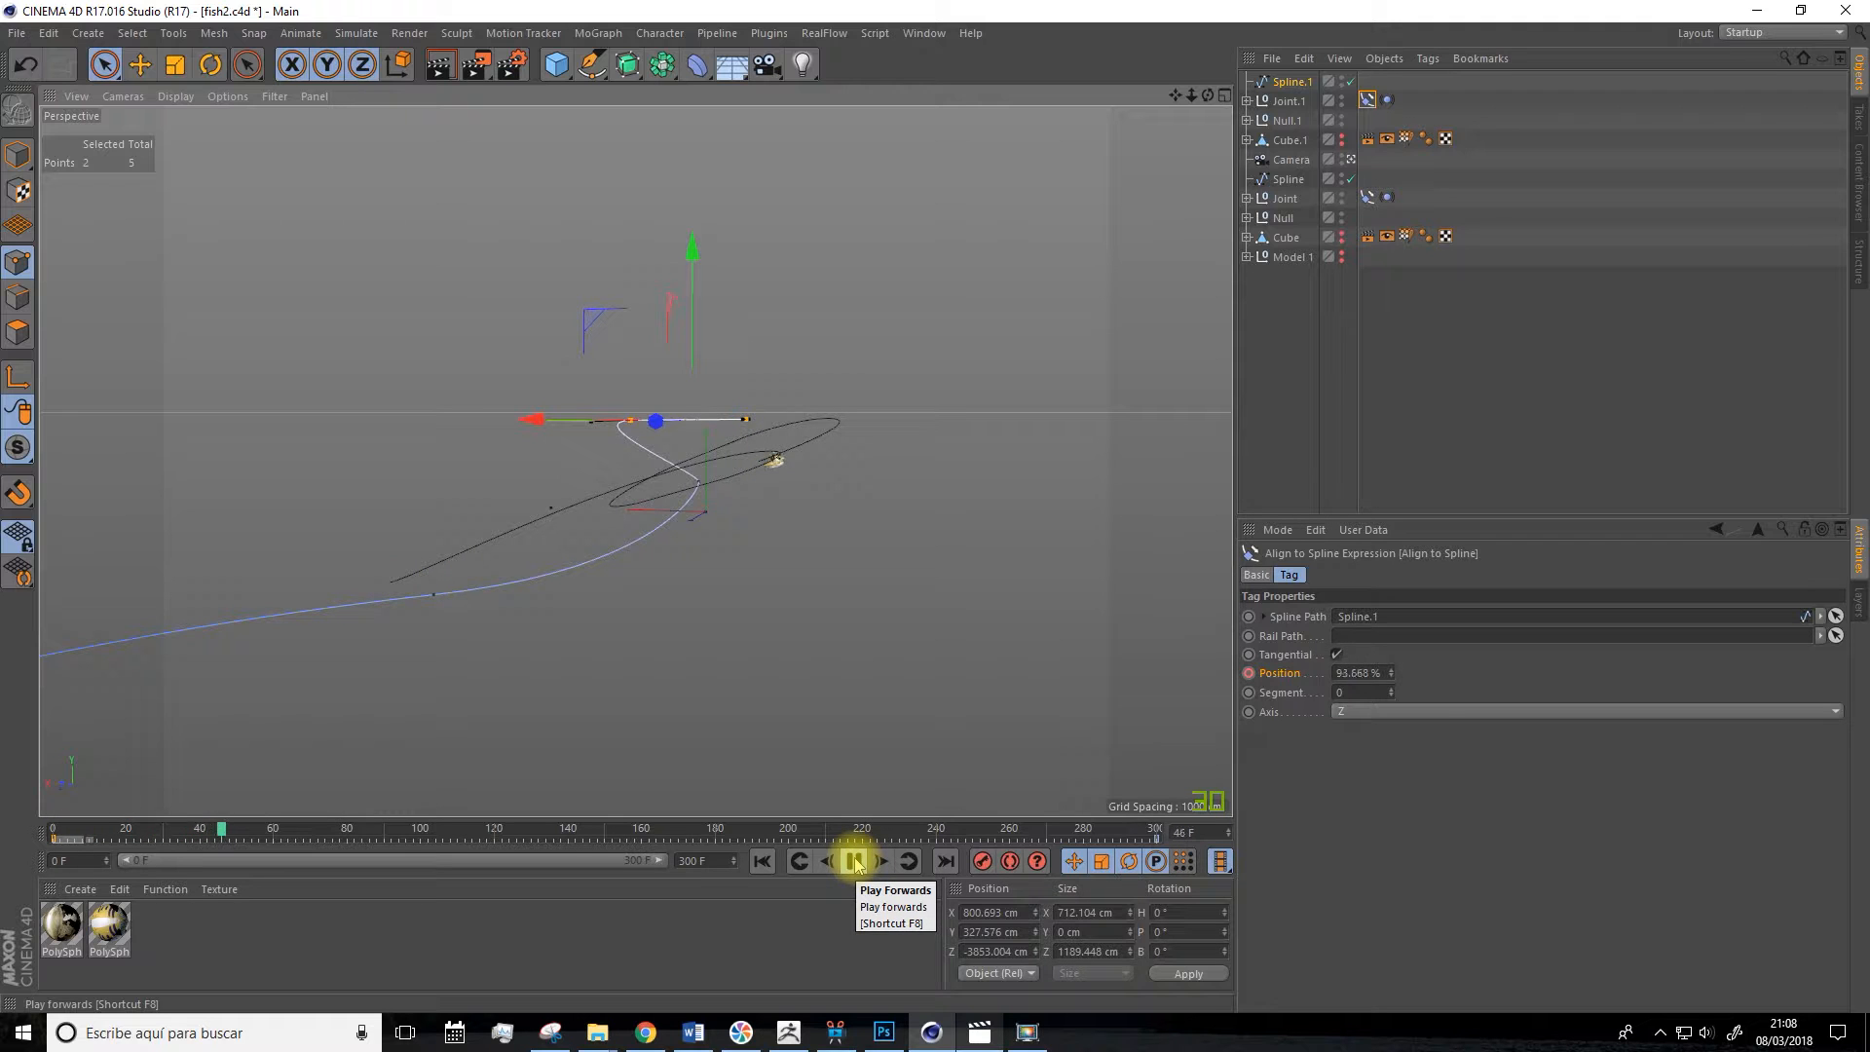
scroll(581, 710, up, 5)
alt+drag(633, 587, 534, 596)
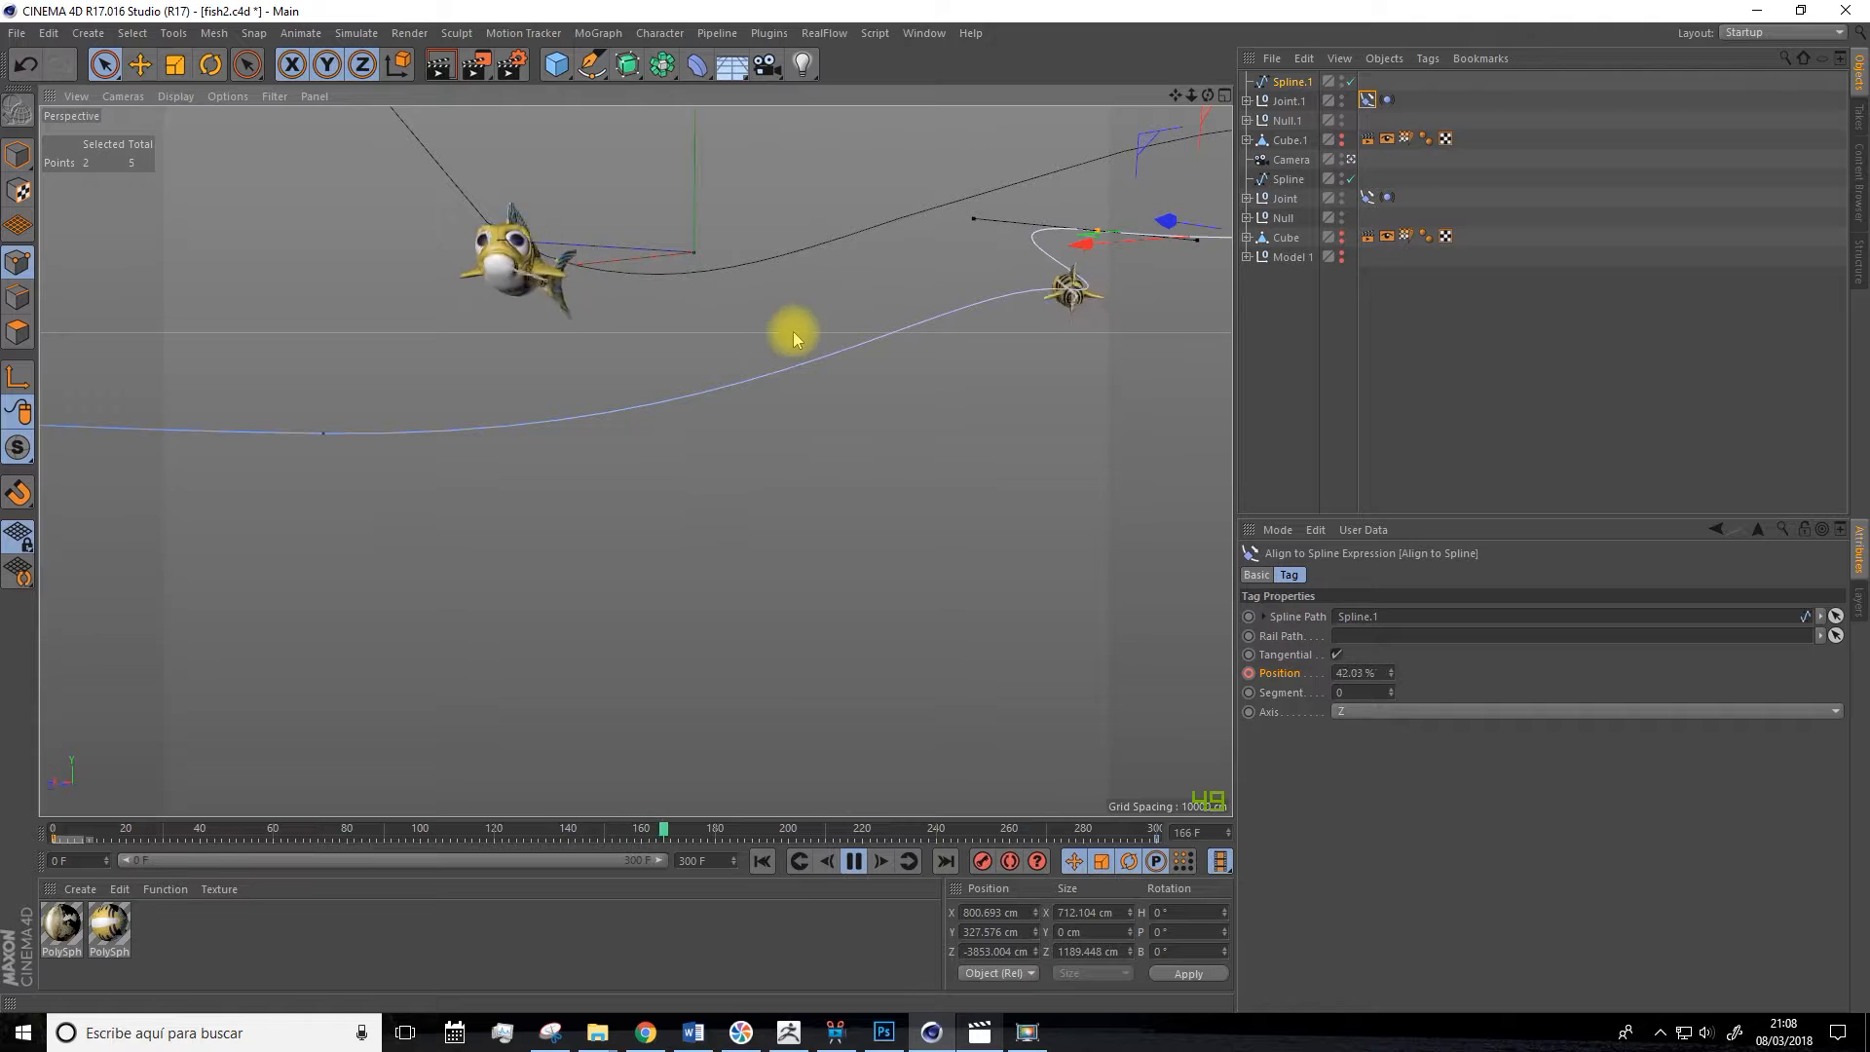
drag(1177, 98, 1180, 134)
alt+drag(906, 428, 794, 834)
click(855, 863)
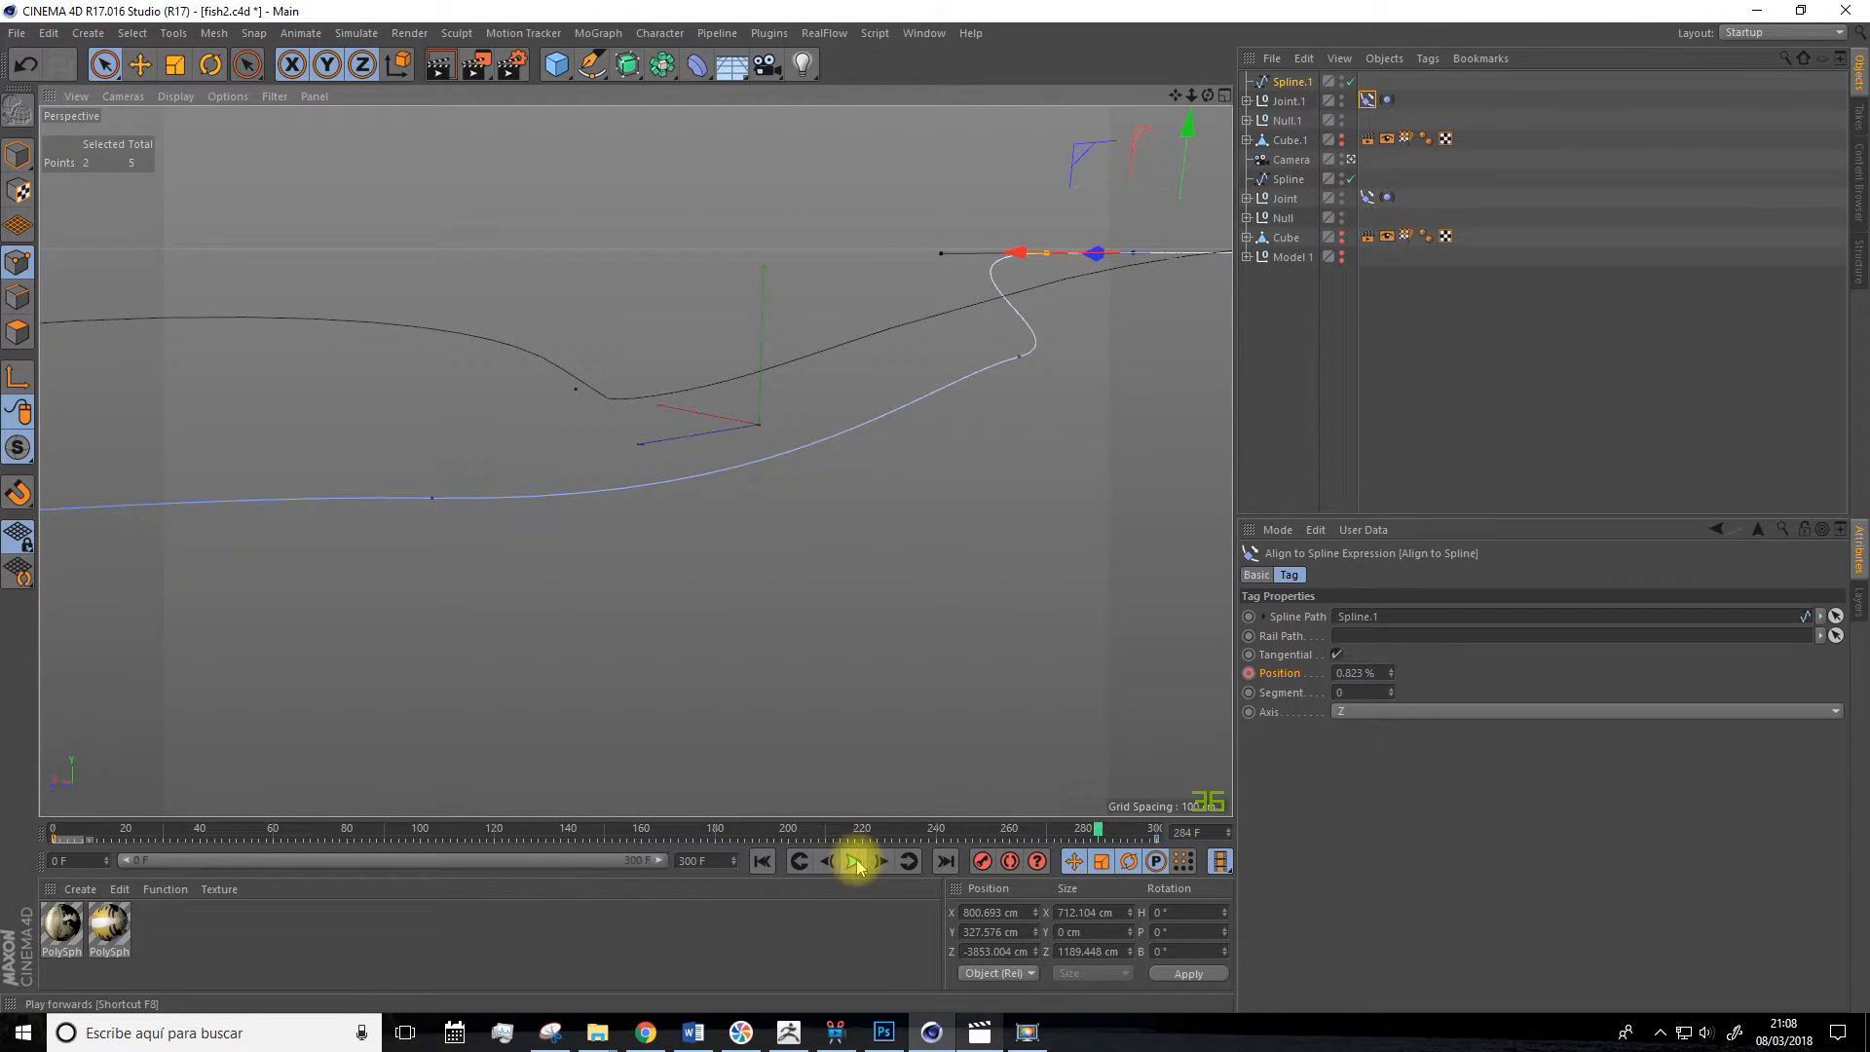
Duplicate the yellow striped fish material PolySphere1_1.
click(108, 928)
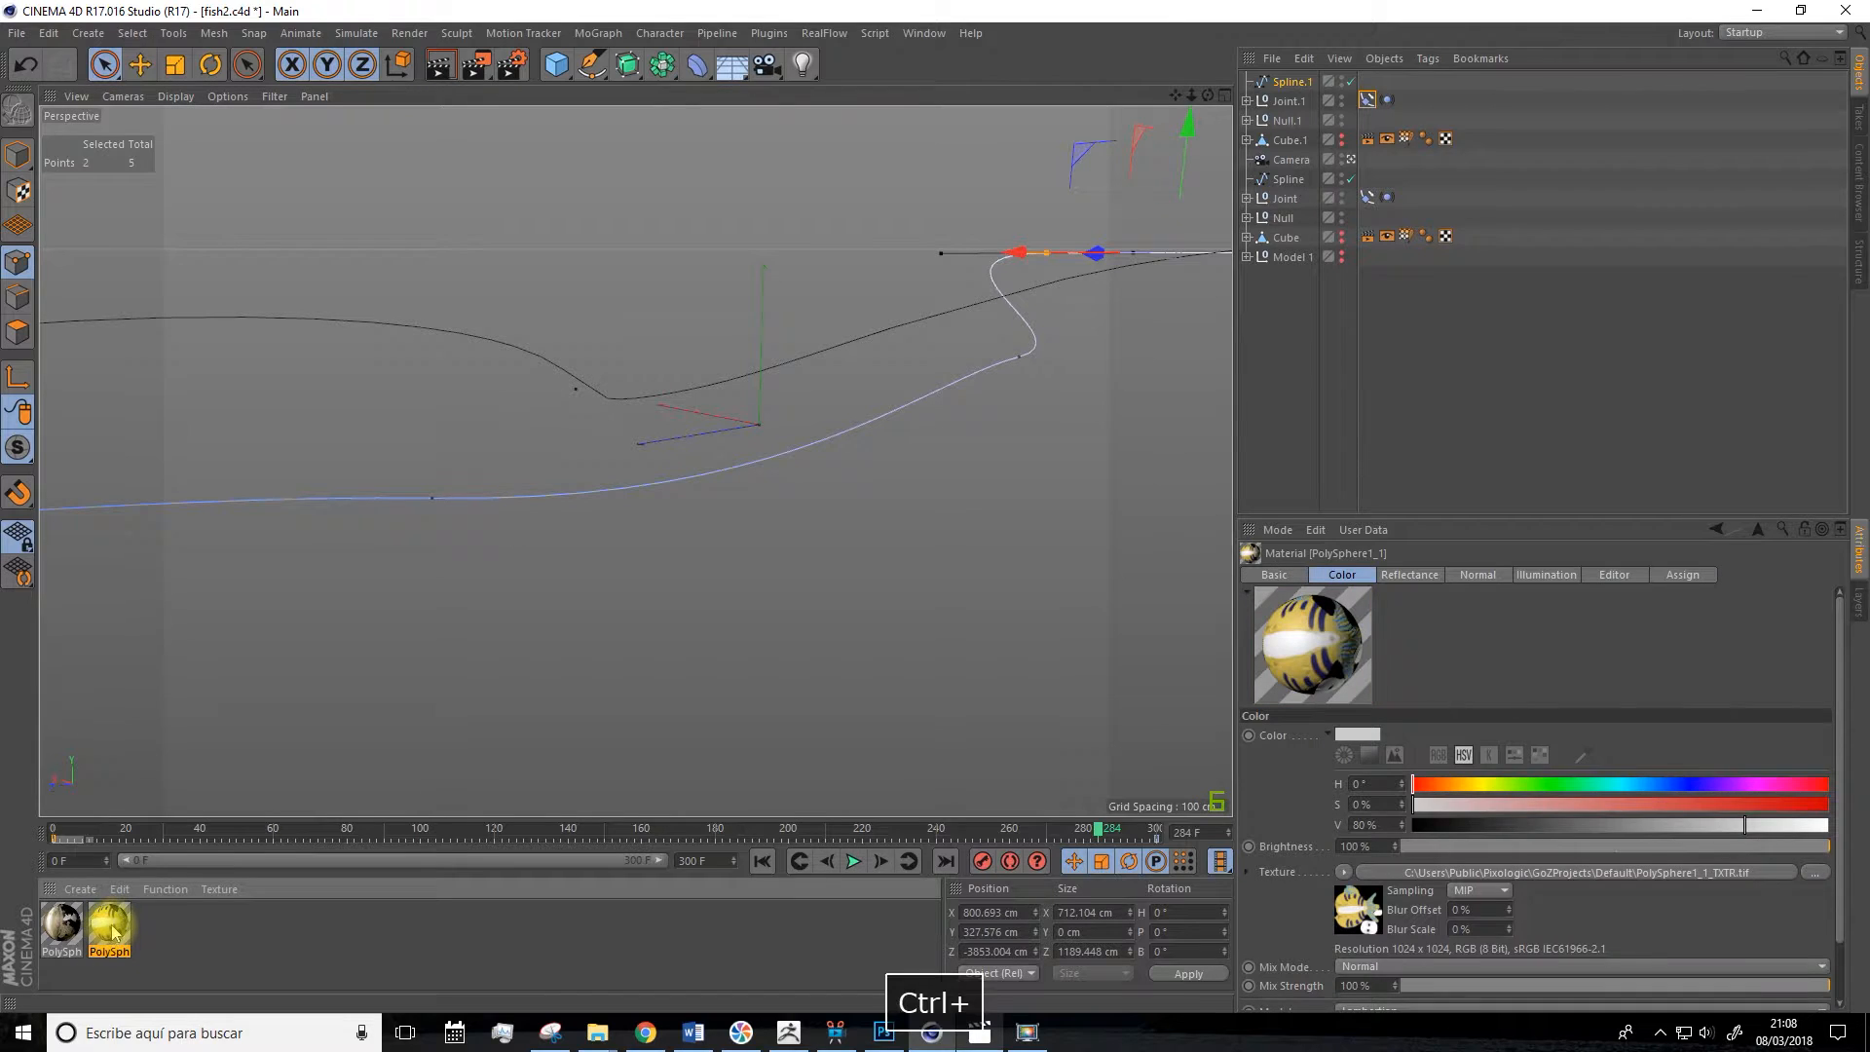
ctrl+drag(148, 935, 144, 935)
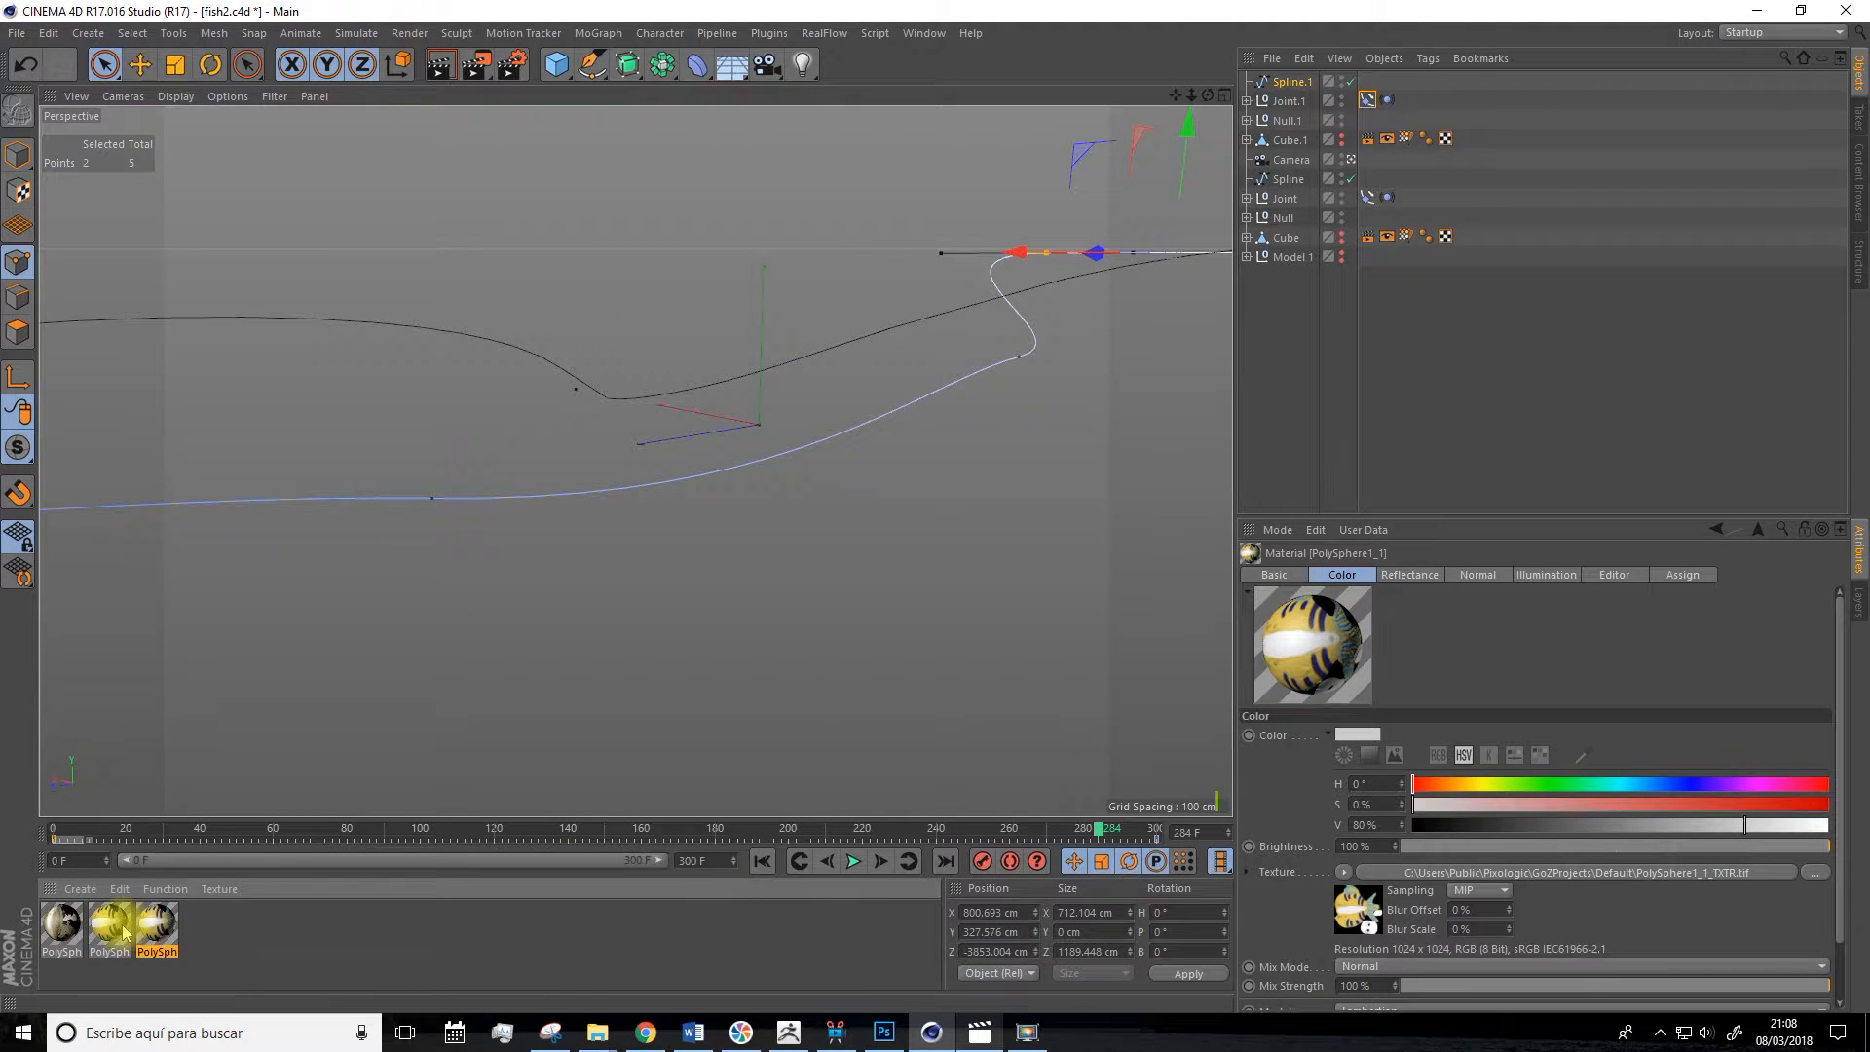
Switch to Photoshop and save the orange fish texture as the PNG file color2 in the Escritorio folder.
click(883, 1032)
key(space)
click(54, 13)
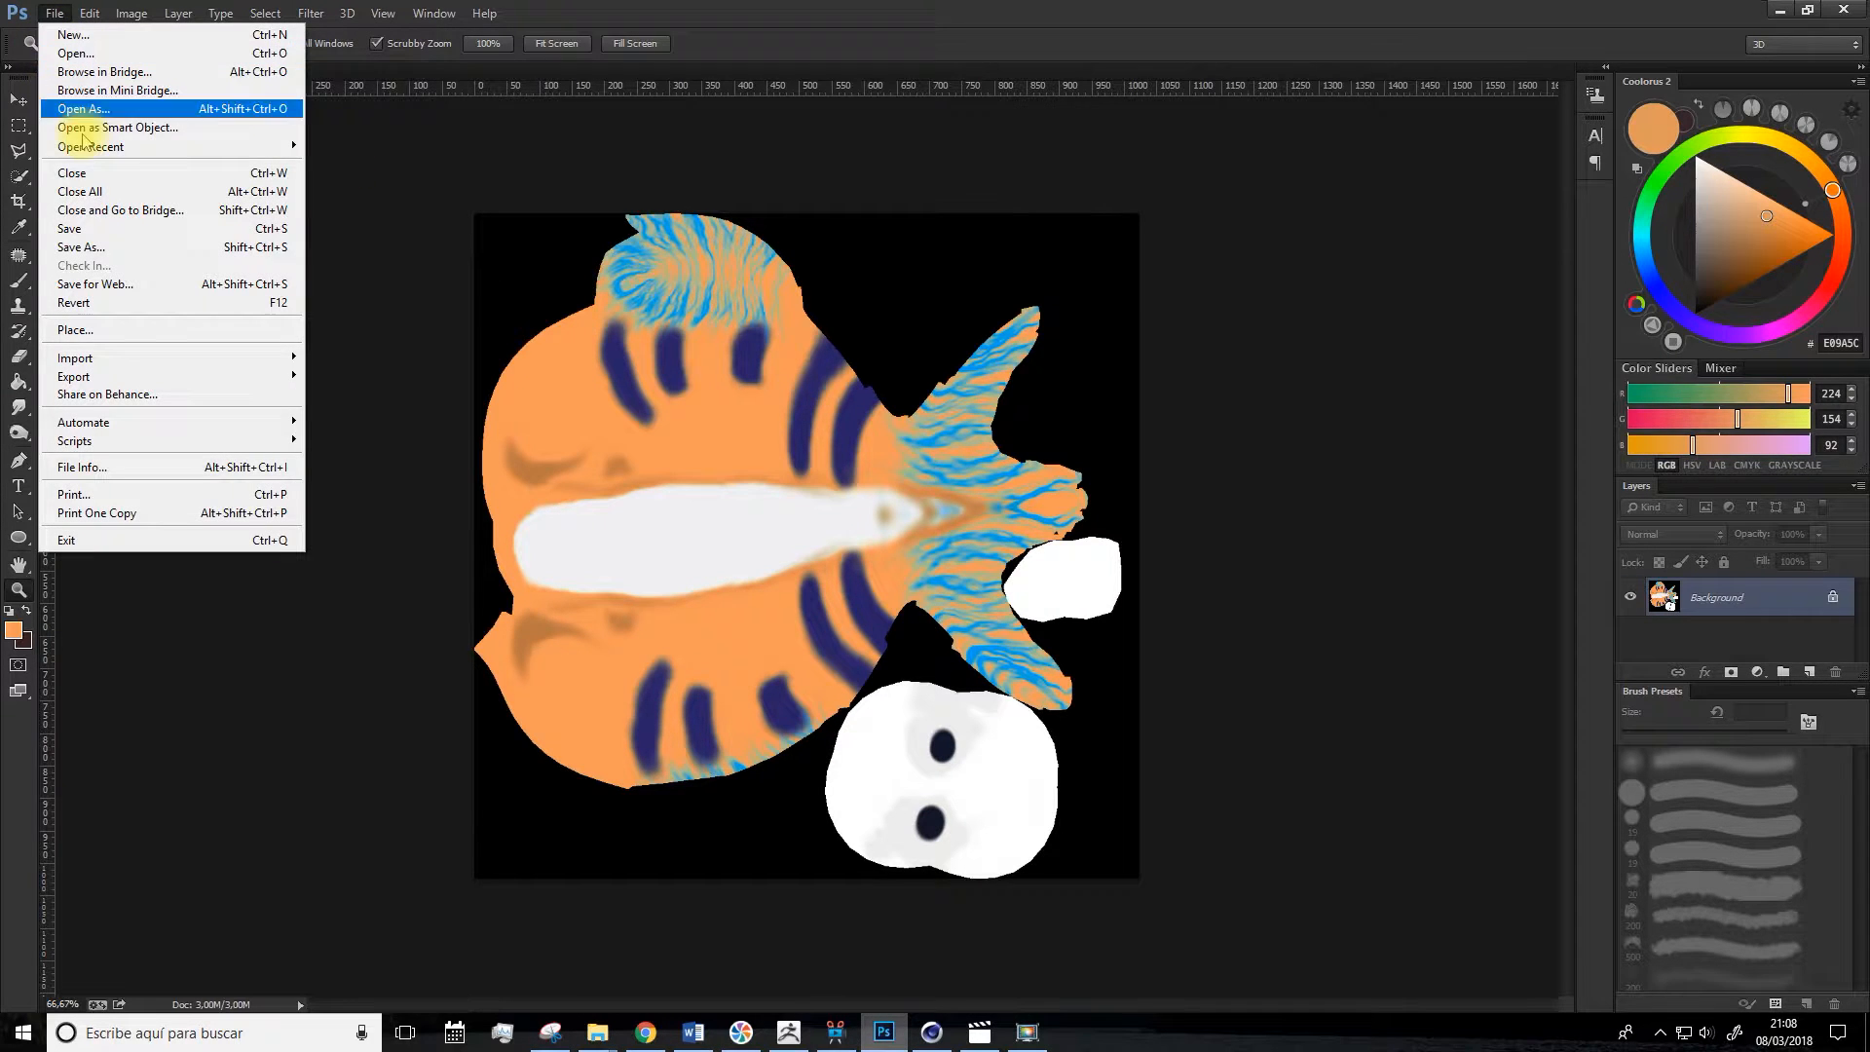
click(78, 247)
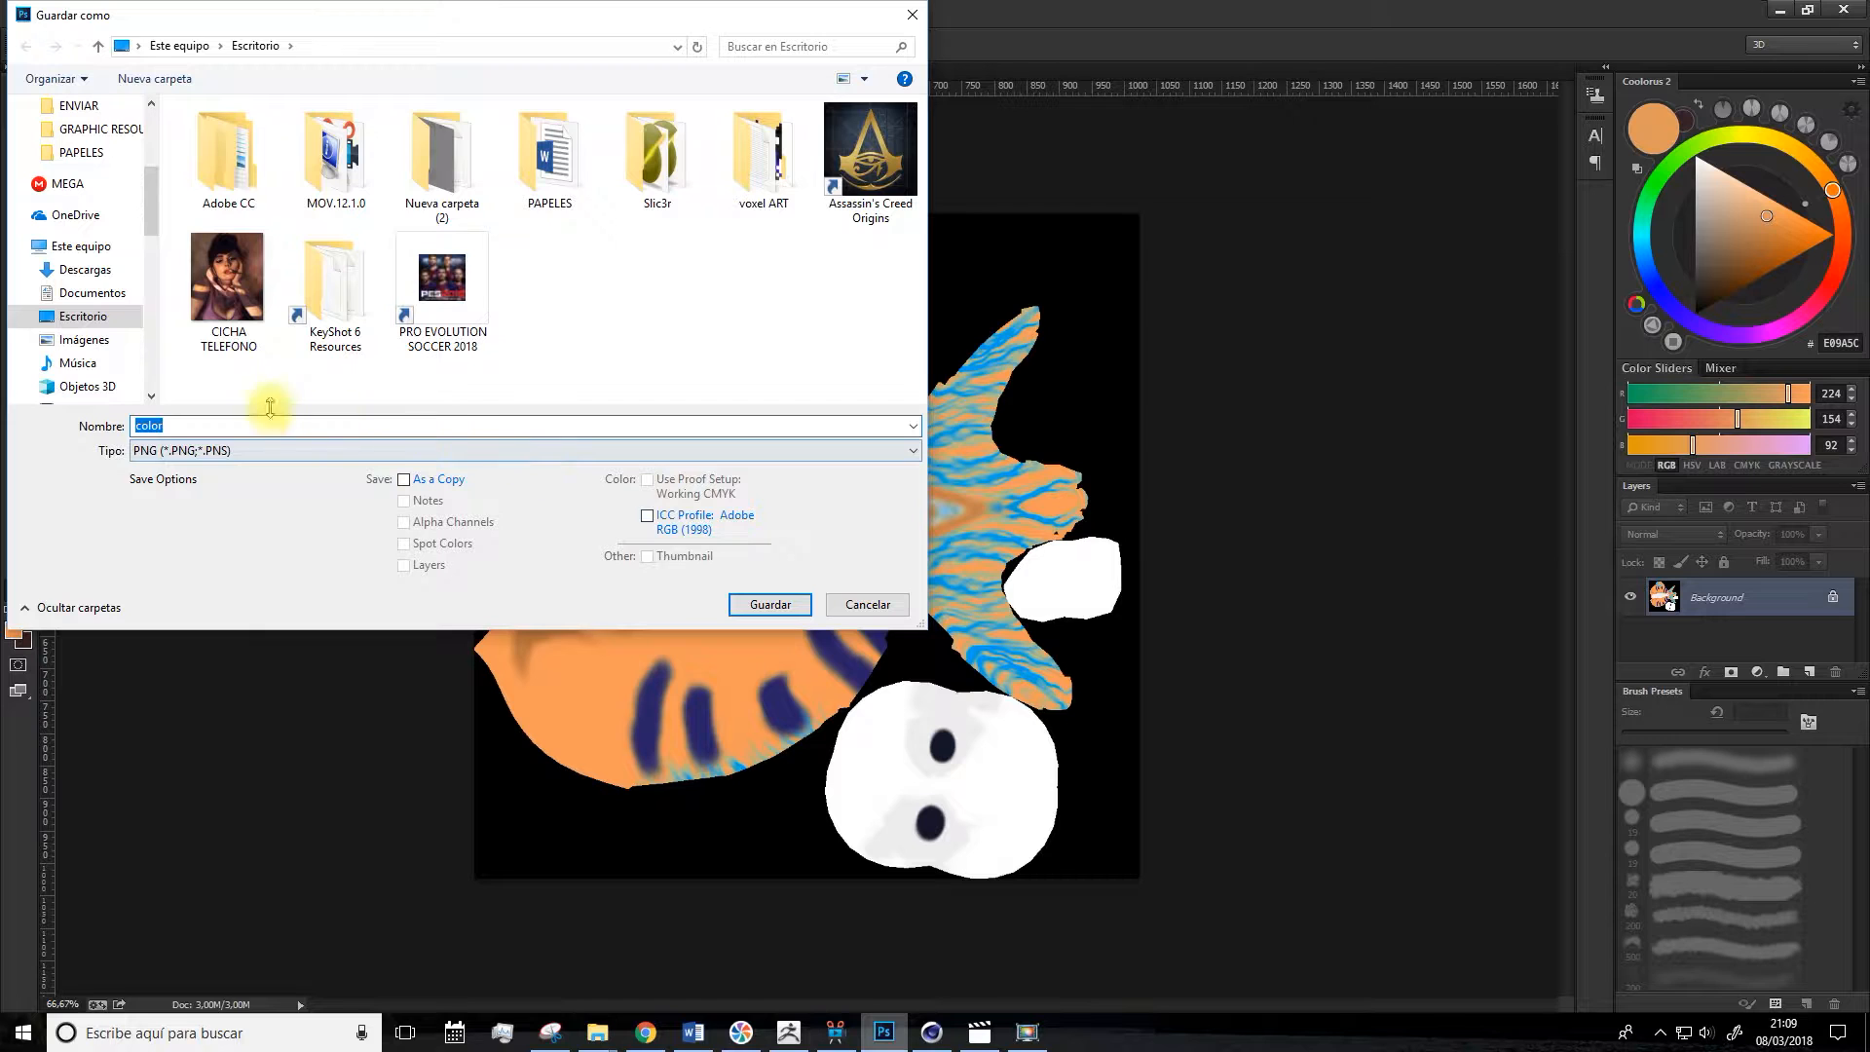
click(761, 606)
click(932, 331)
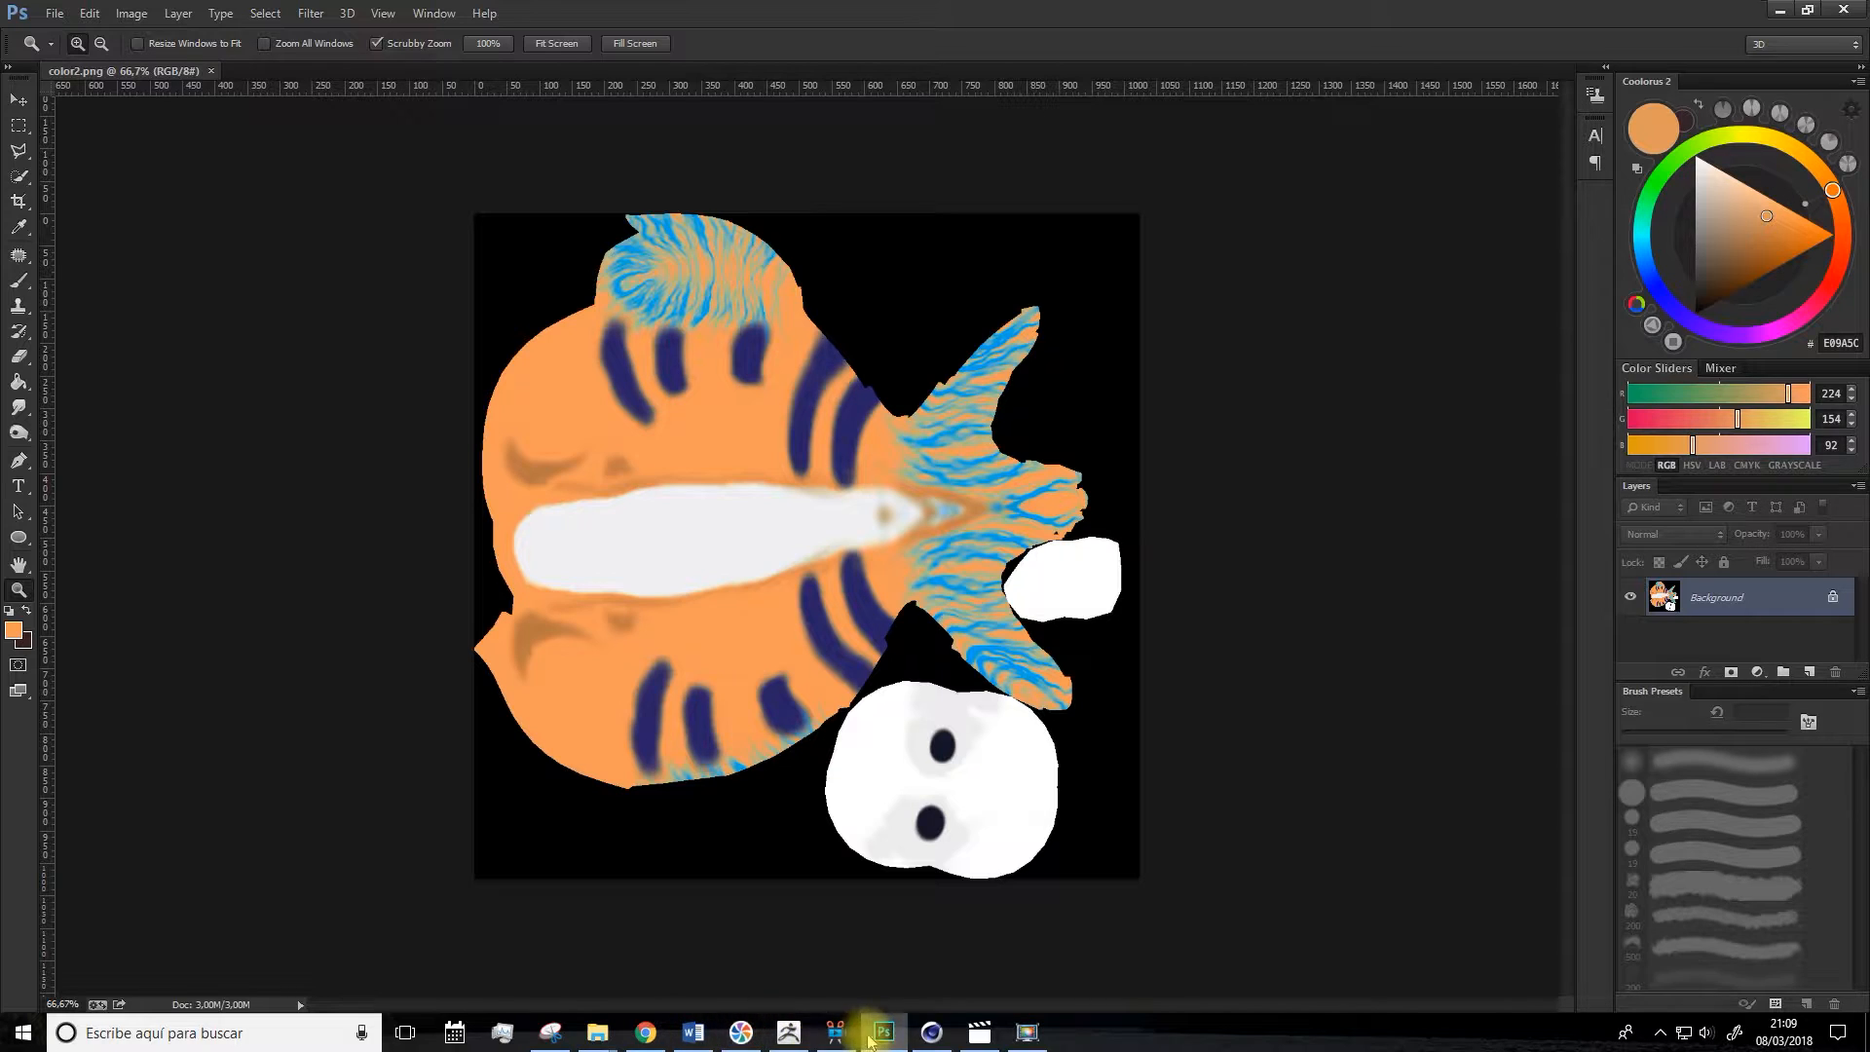
Switch to Cinema 4D and load color2 from Escritorio as the duplicated material's colour texture, copying the image into the project location.
click(920, 1037)
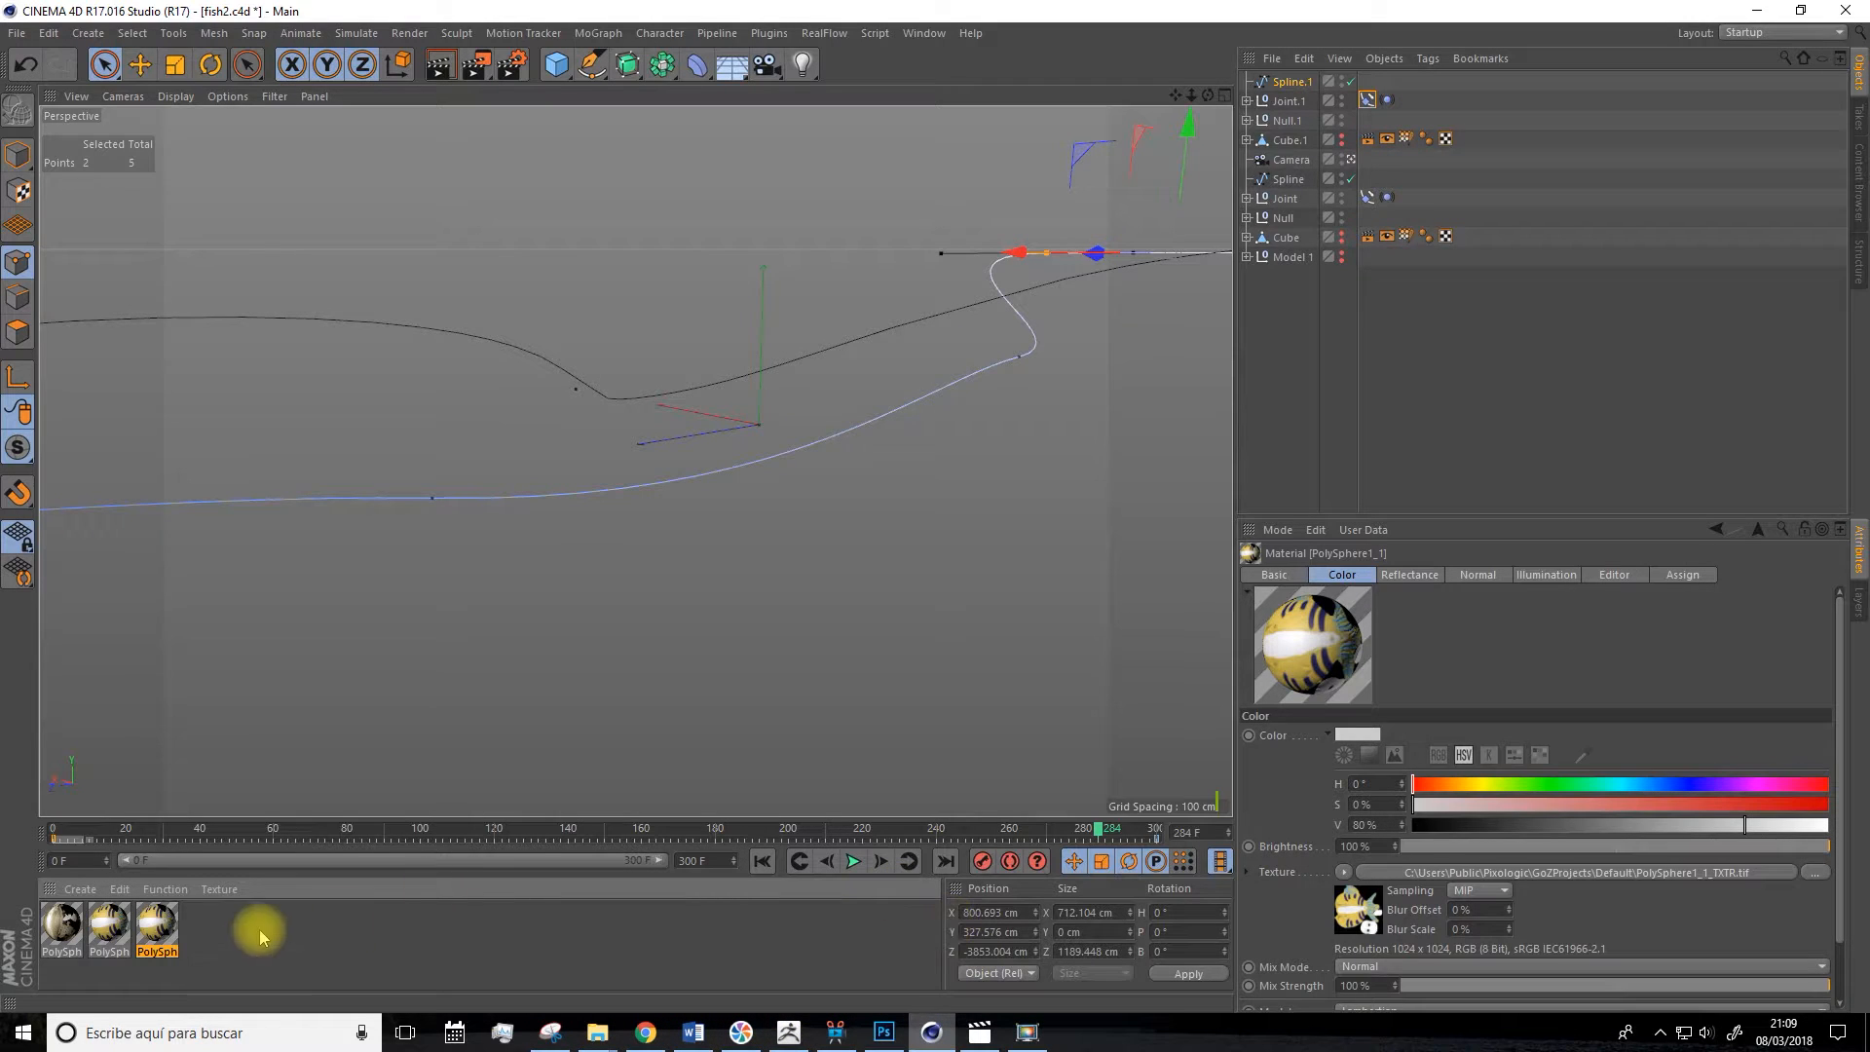
double_click(158, 925)
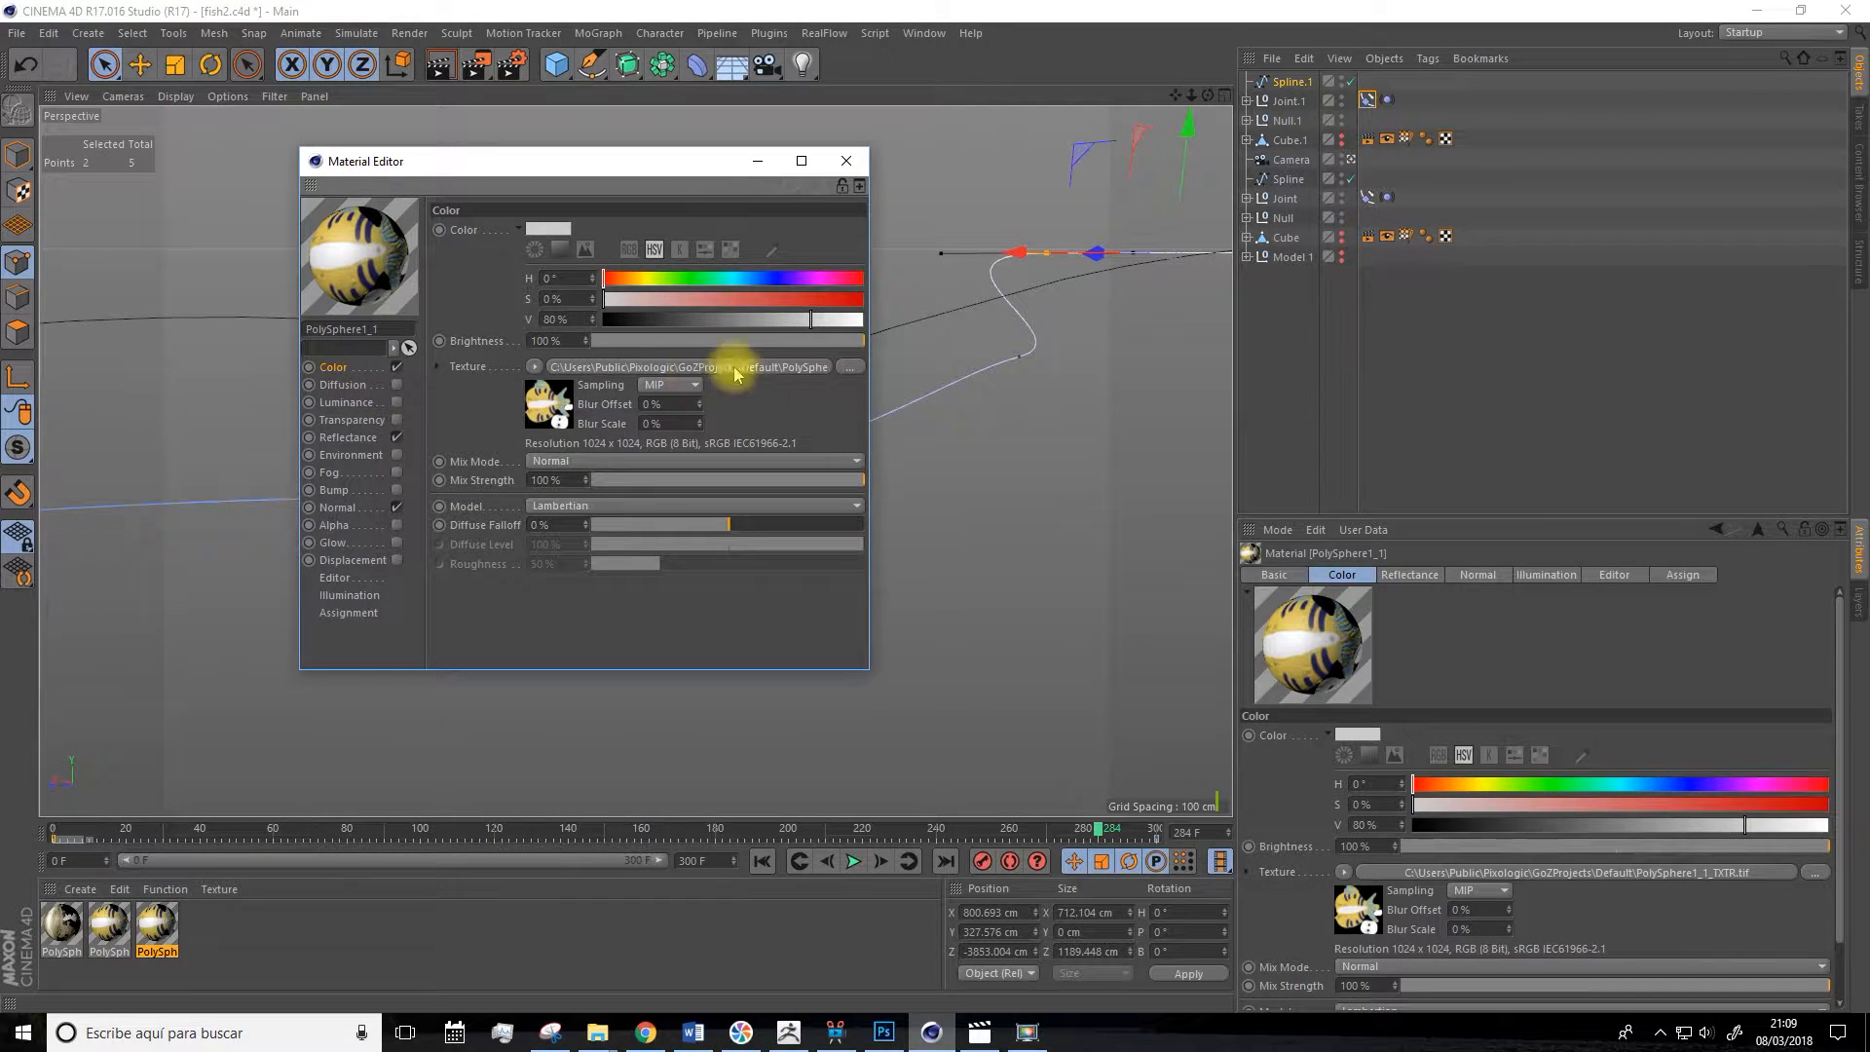
click(850, 369)
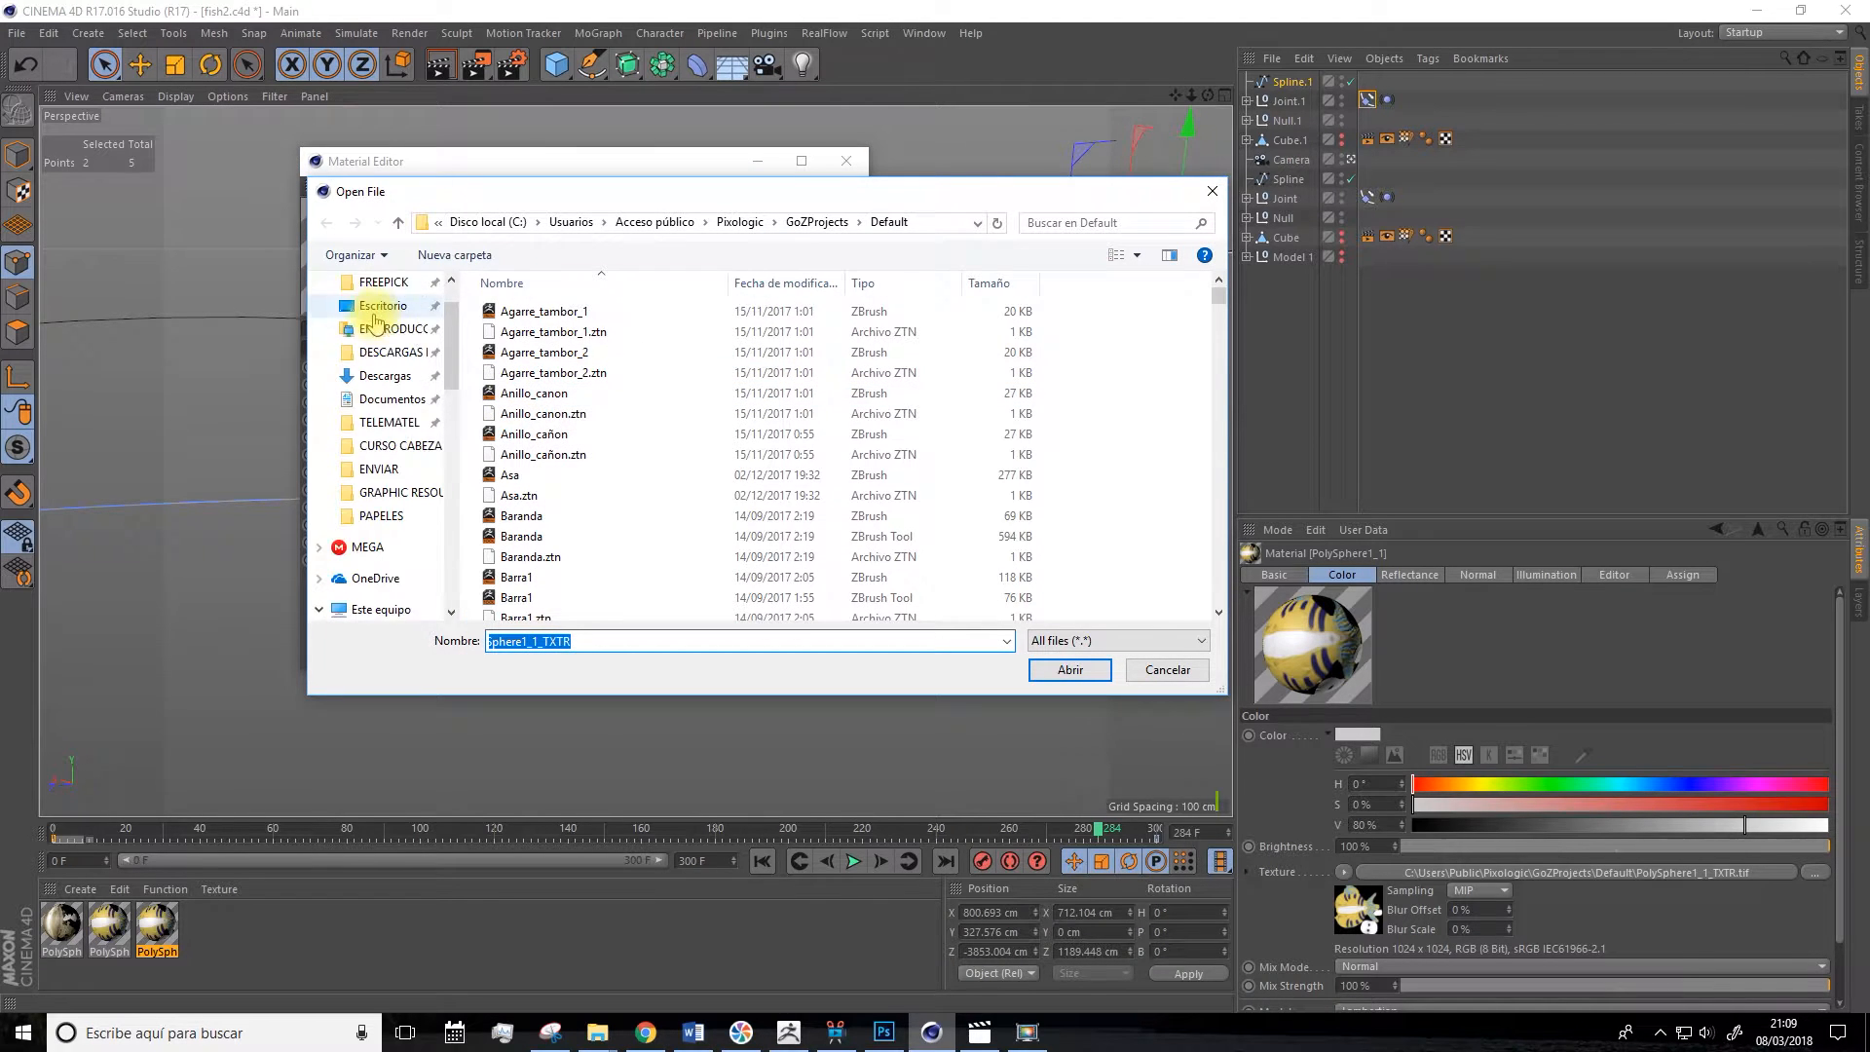
click(384, 367)
scroll(813, 492, down, 5)
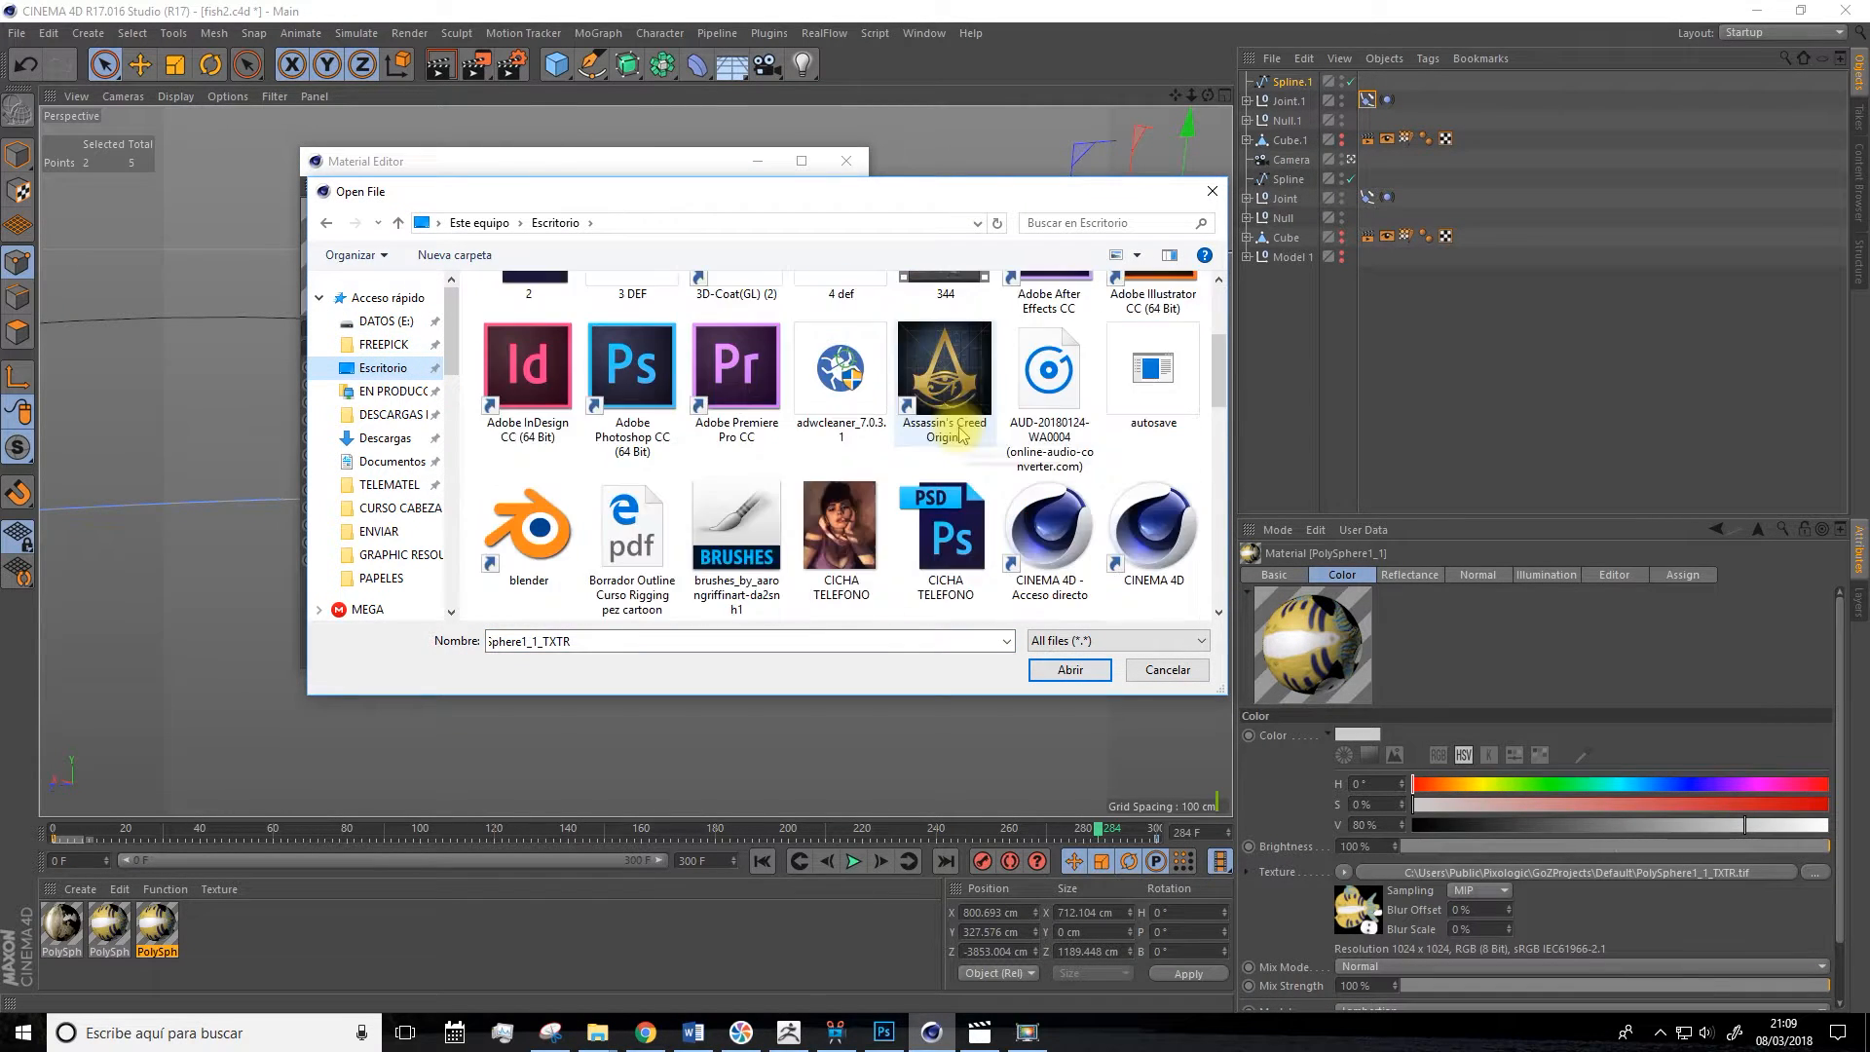
scroll(813, 492, down, 10)
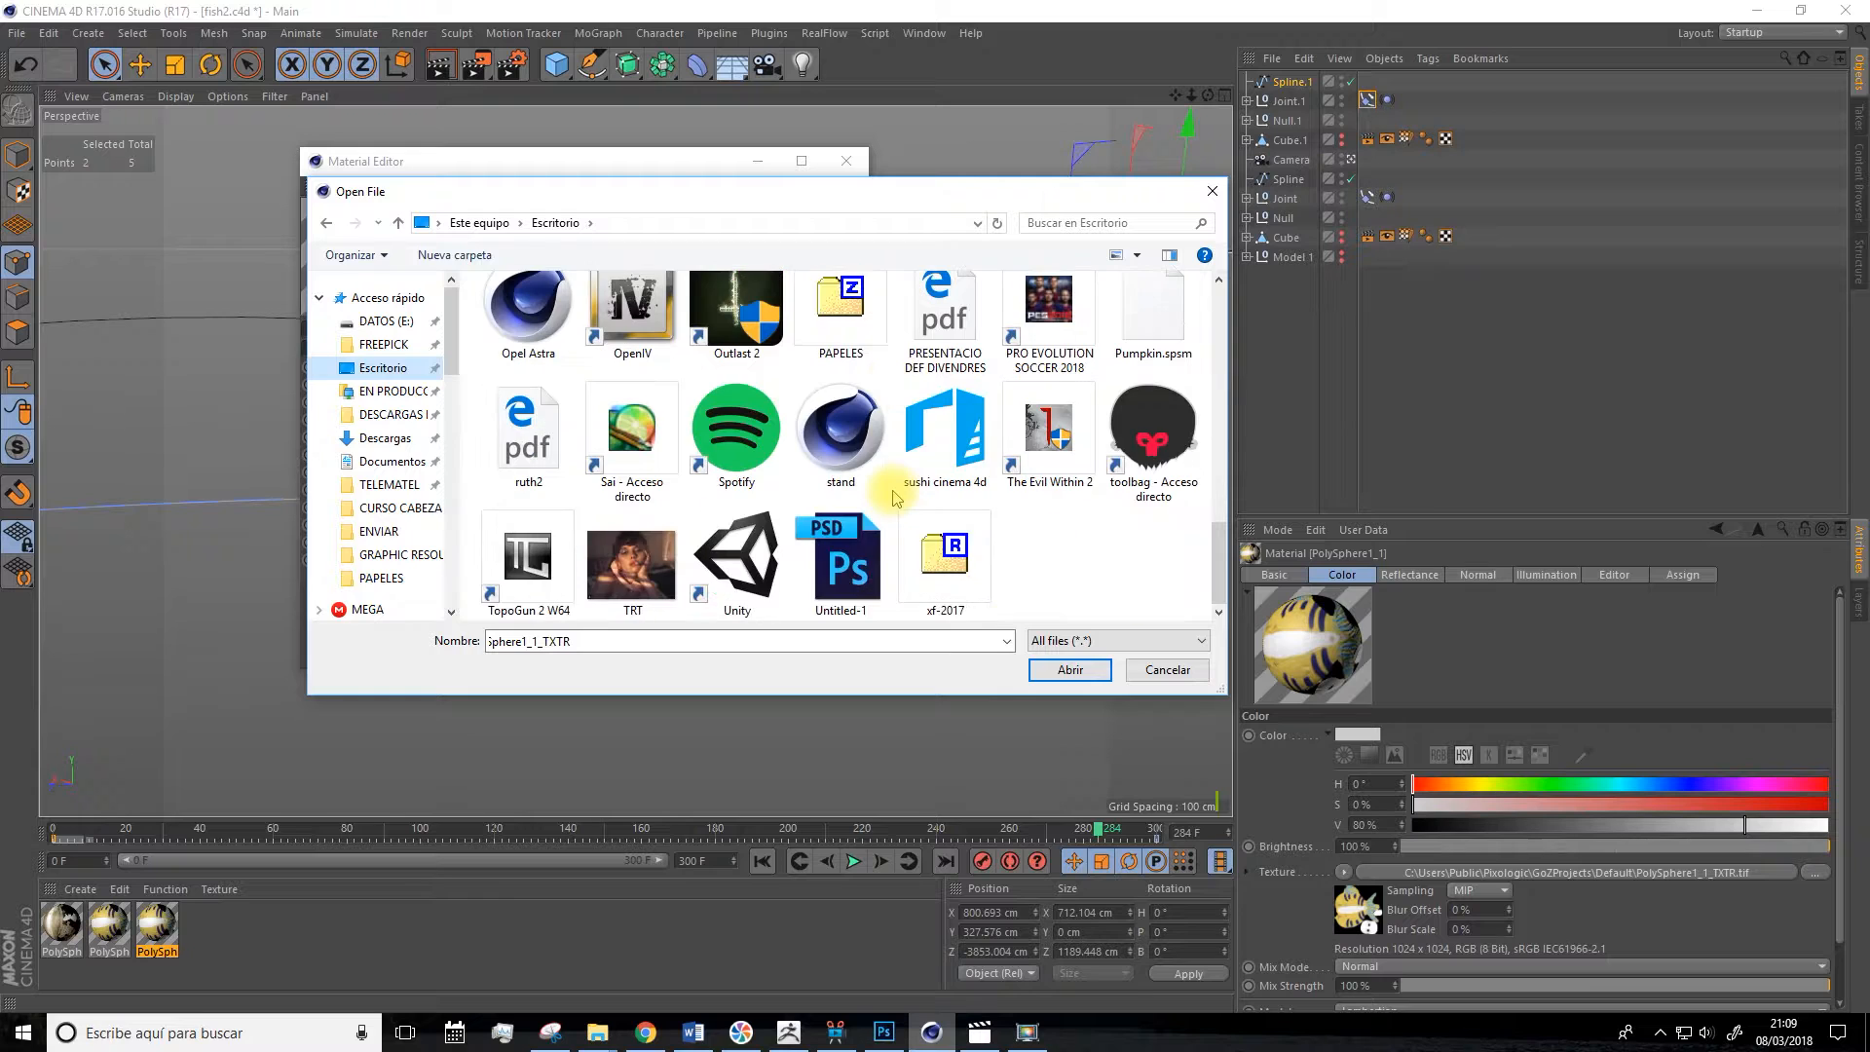
scroll(894, 497, up, 10)
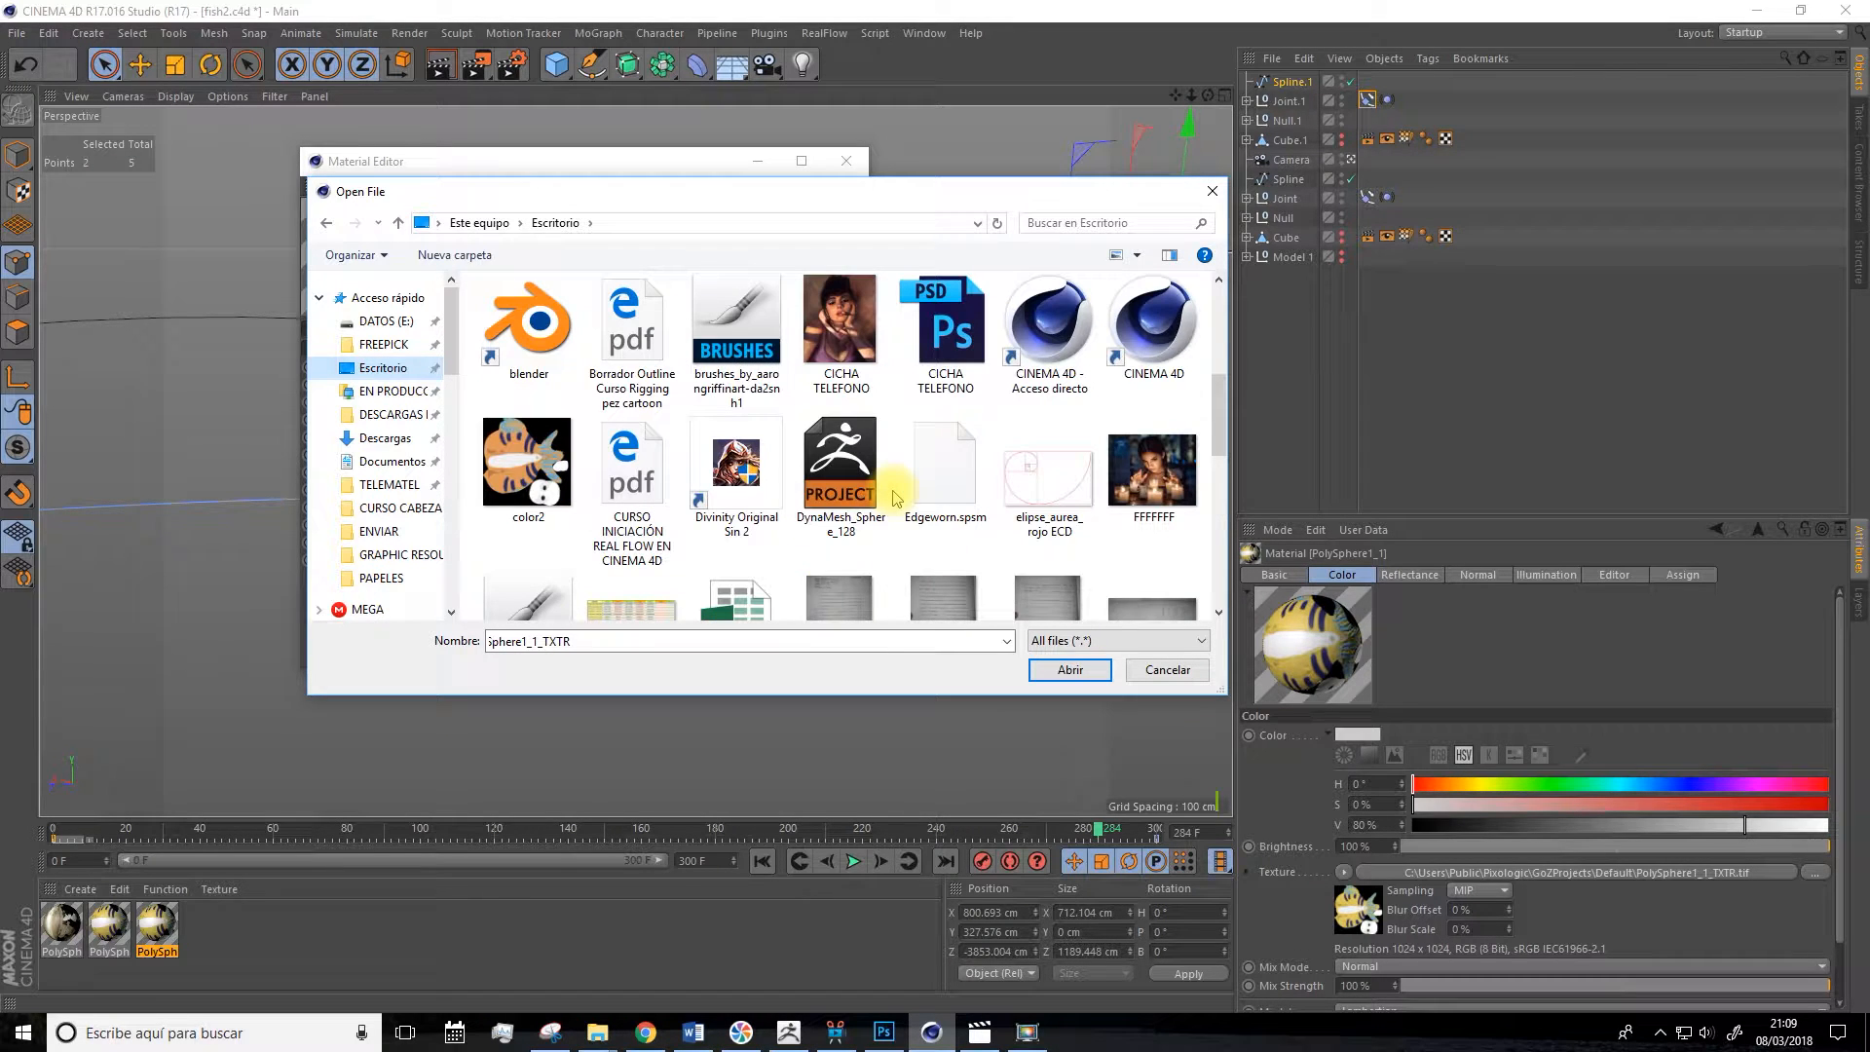
double_click(527, 462)
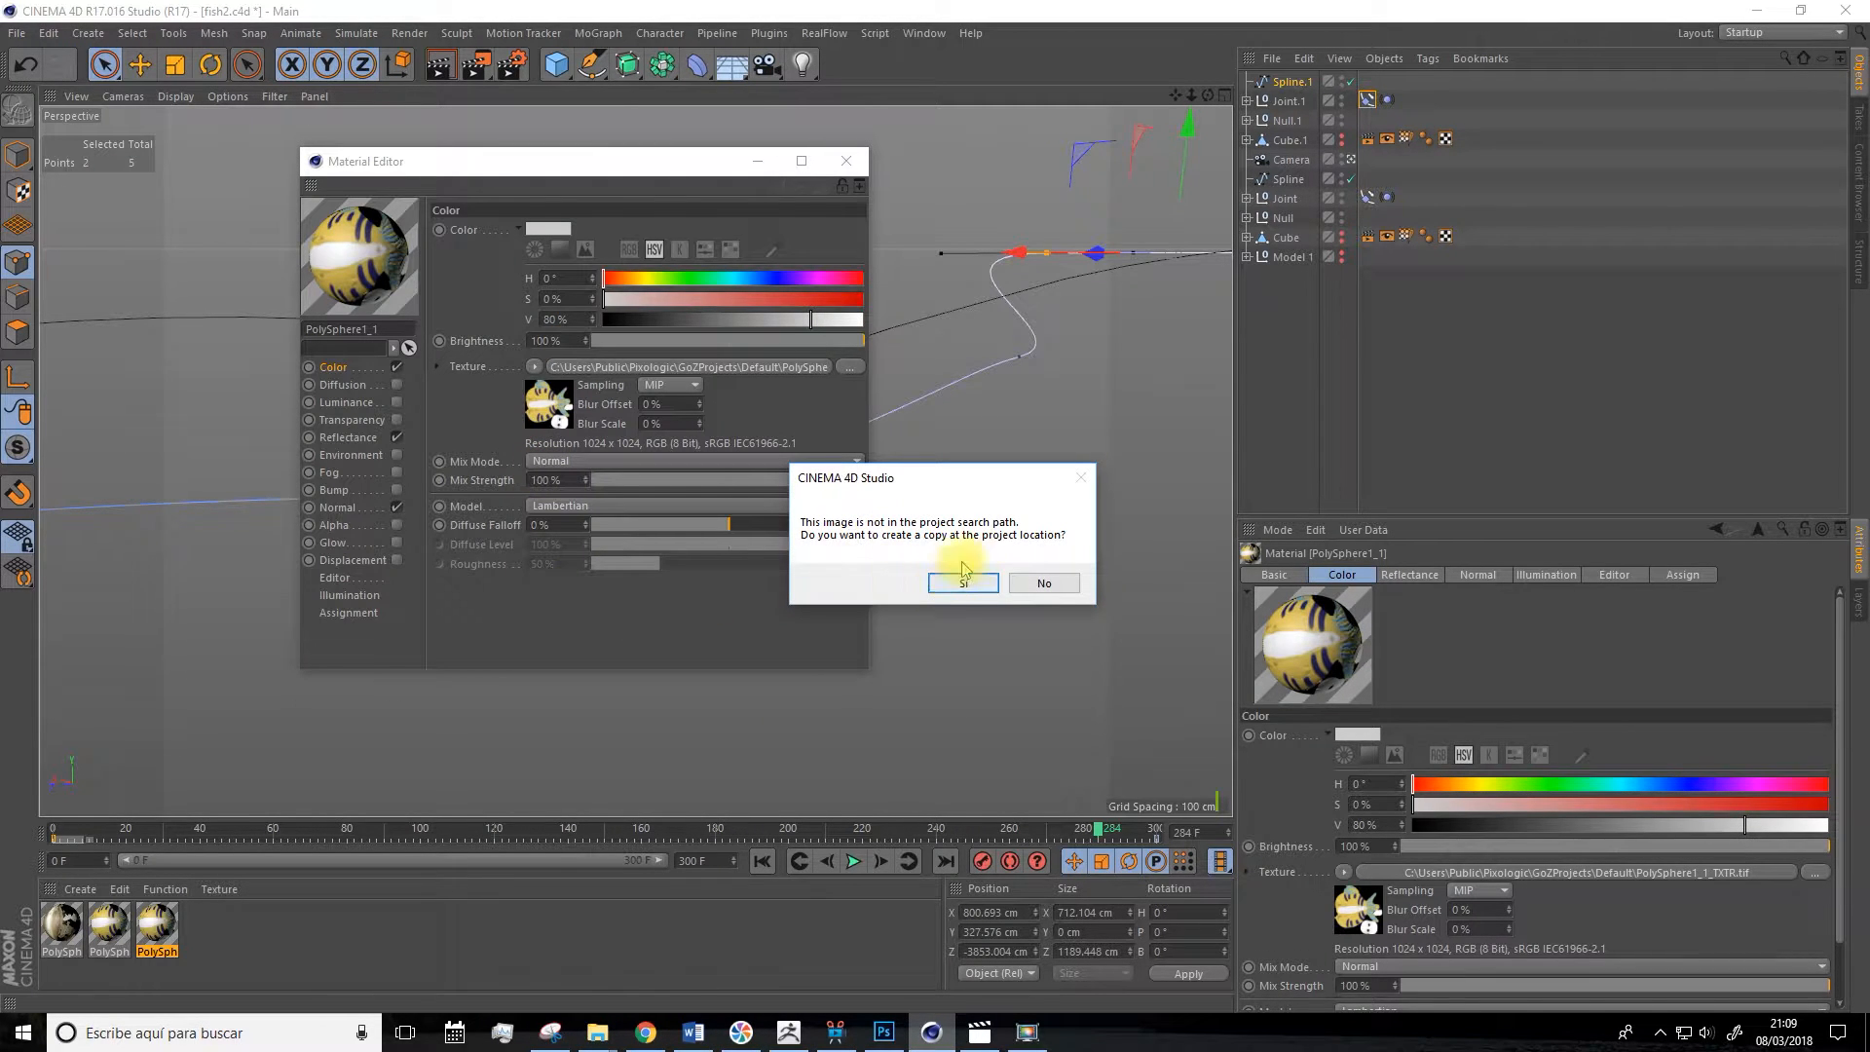
click(961, 584)
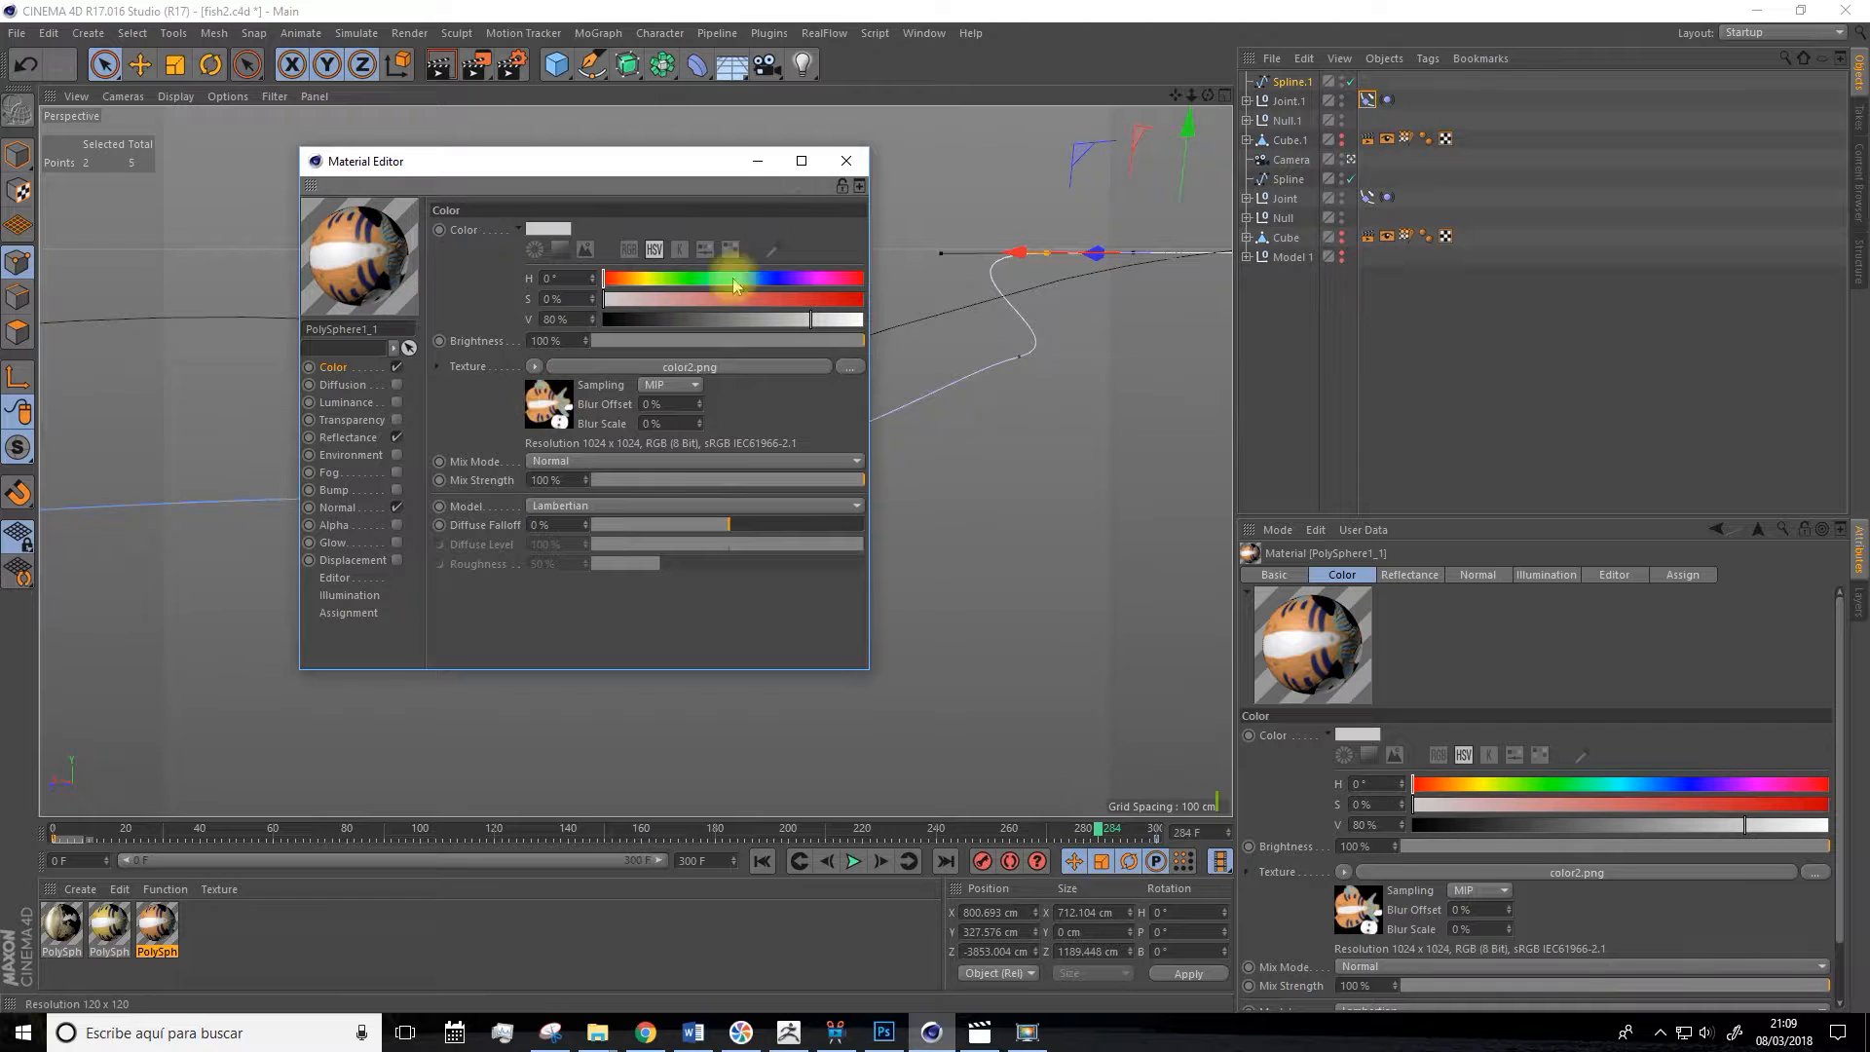
click(846, 161)
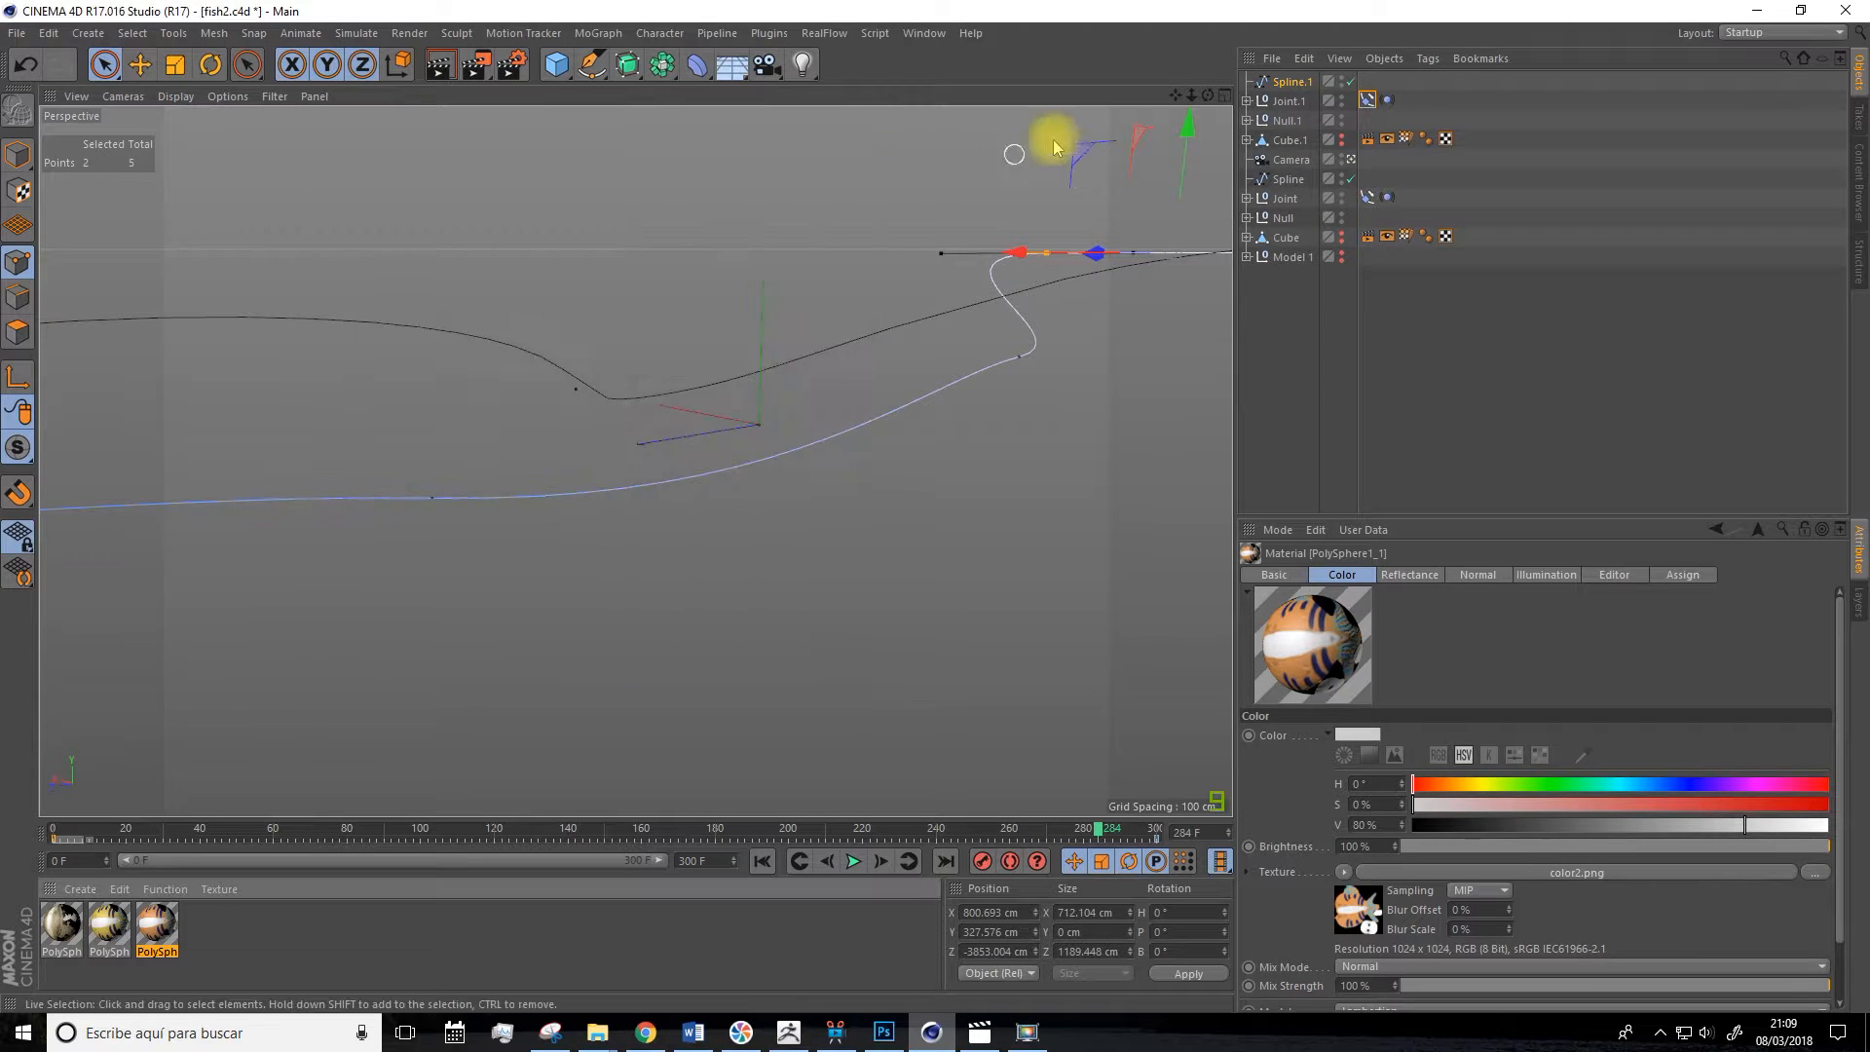
Apply the orange material to PolySphere1_1 inside Null.1's FISH CARTOON, replacing its yellow one.
click(1248, 120)
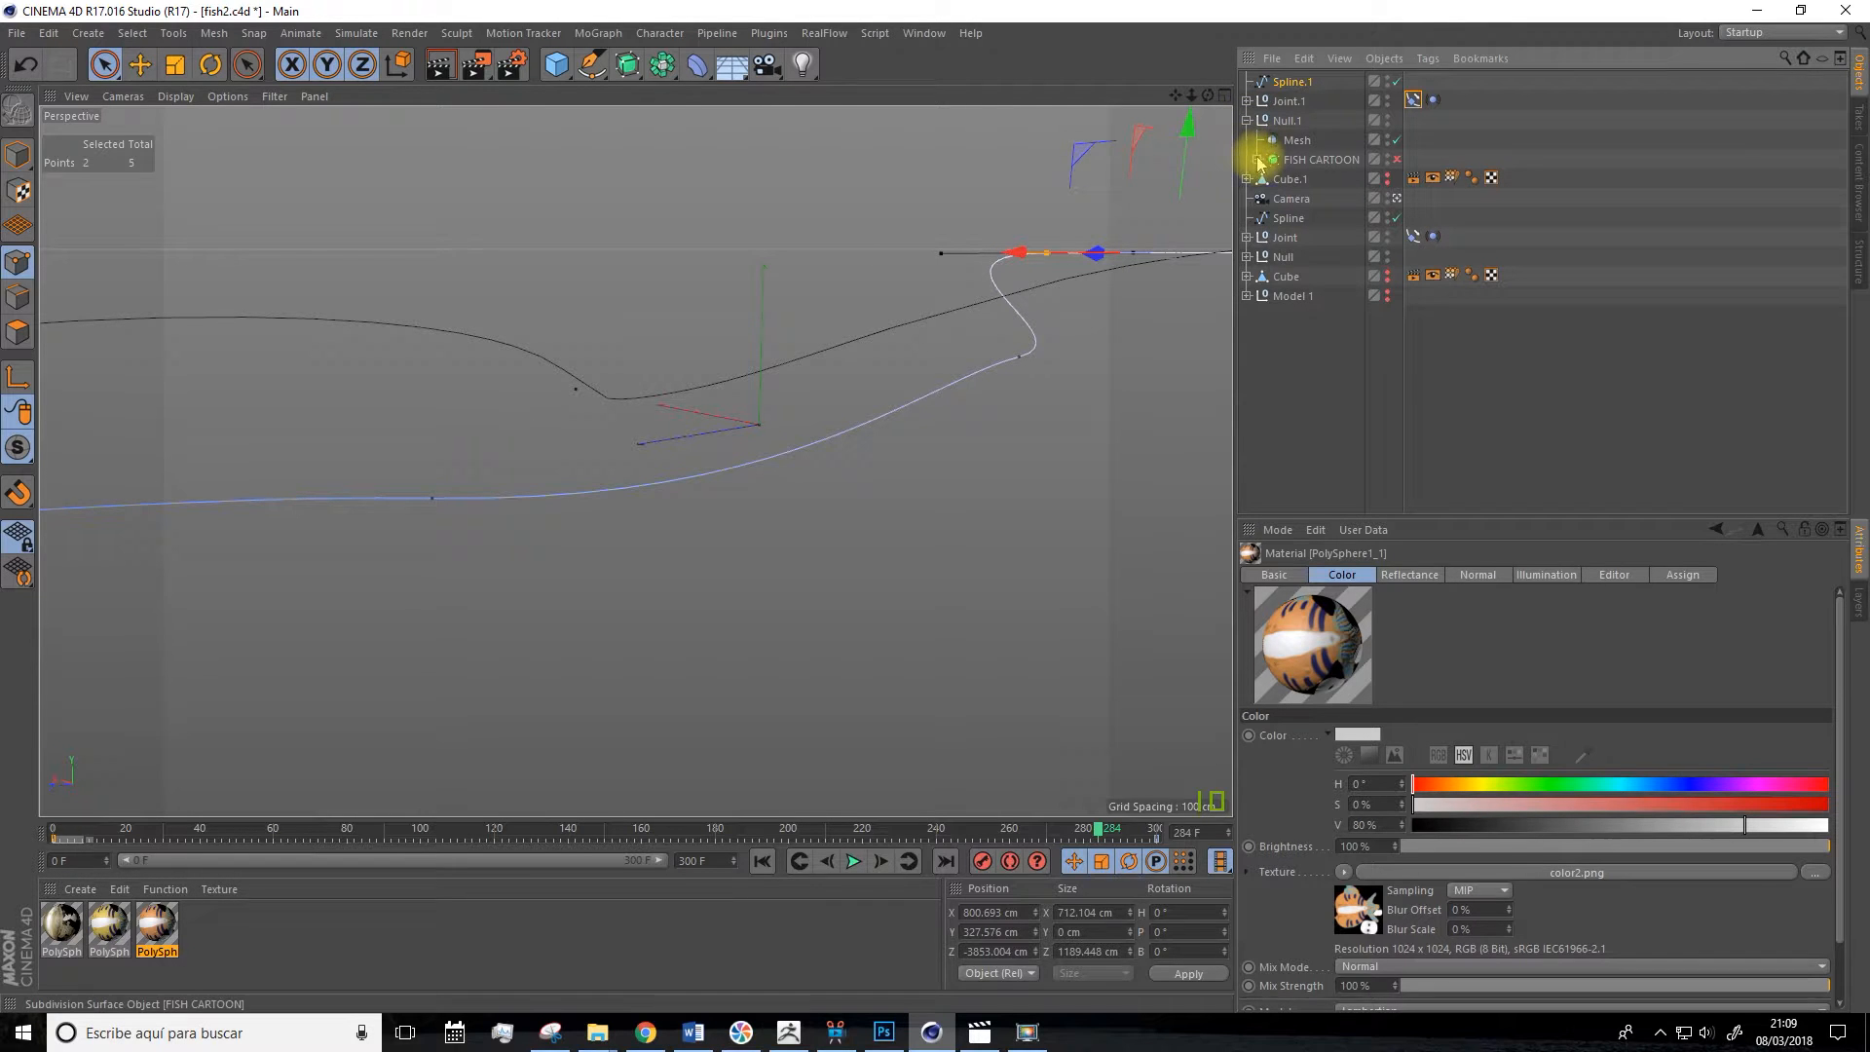
click(1258, 160)
click(1309, 178)
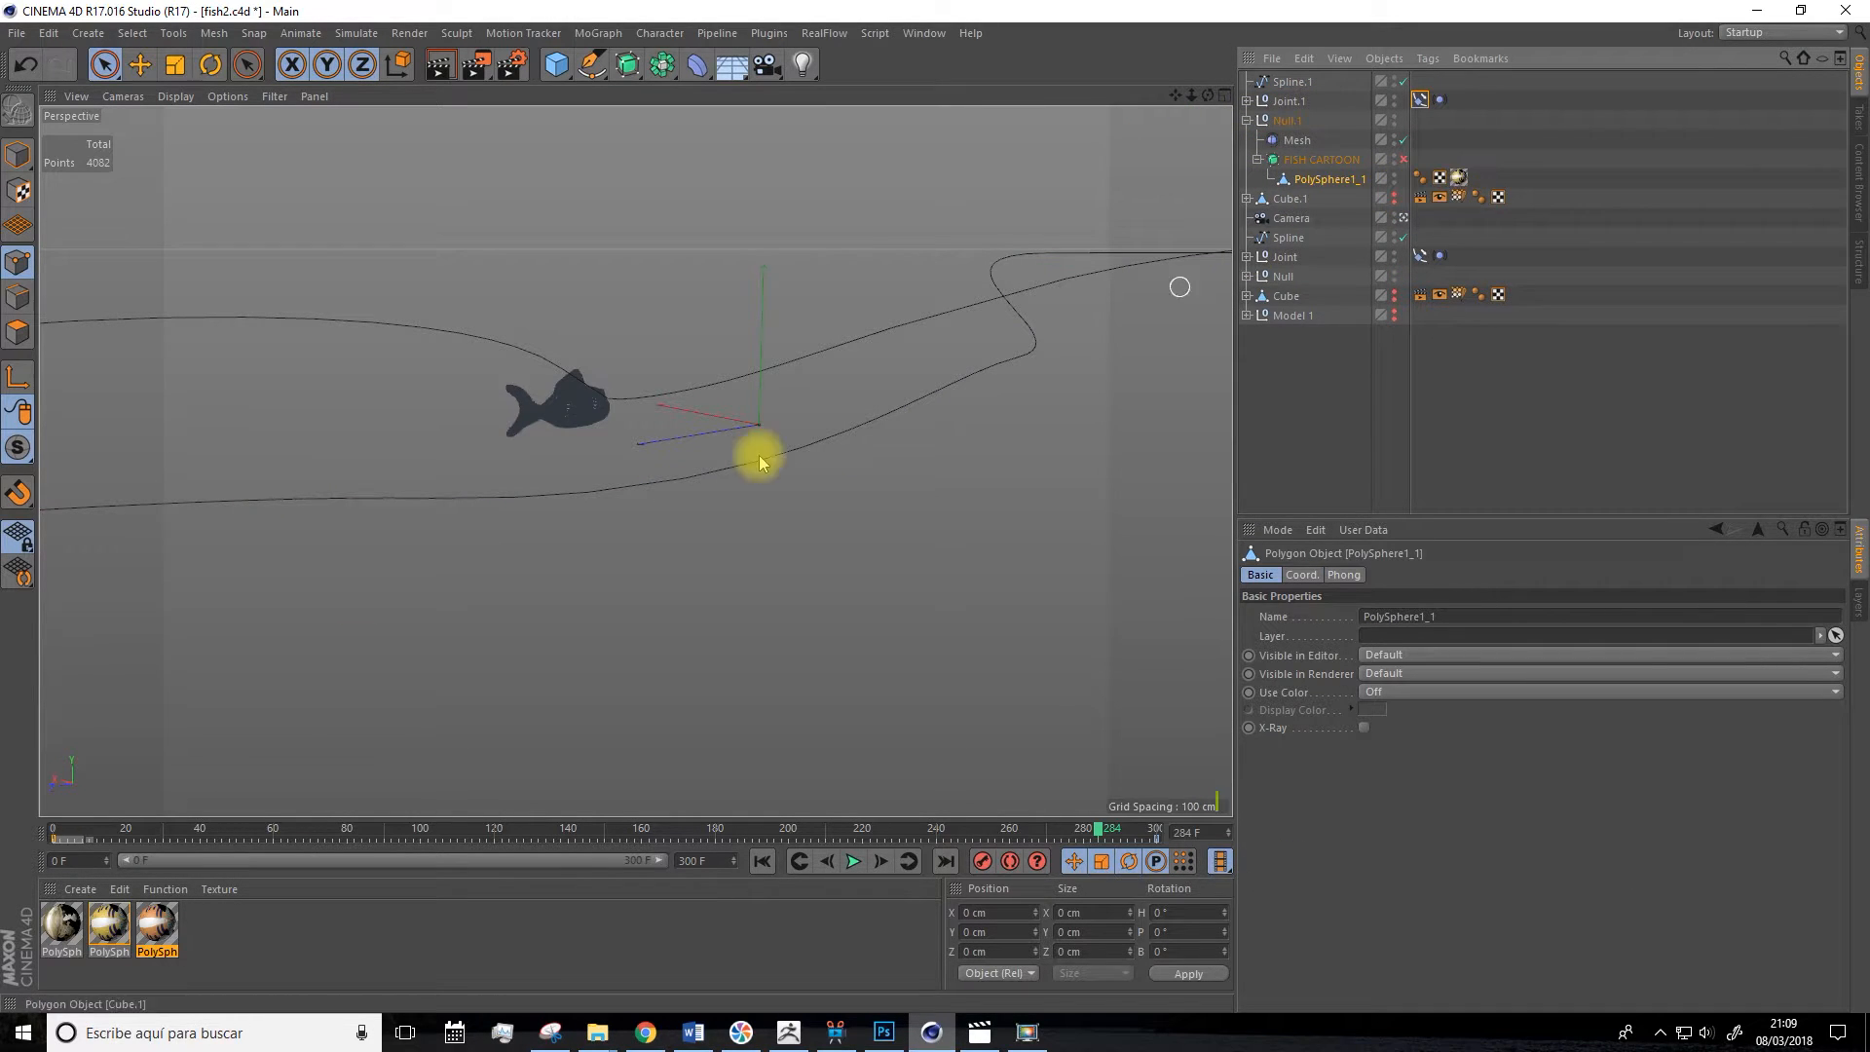
click(156, 923)
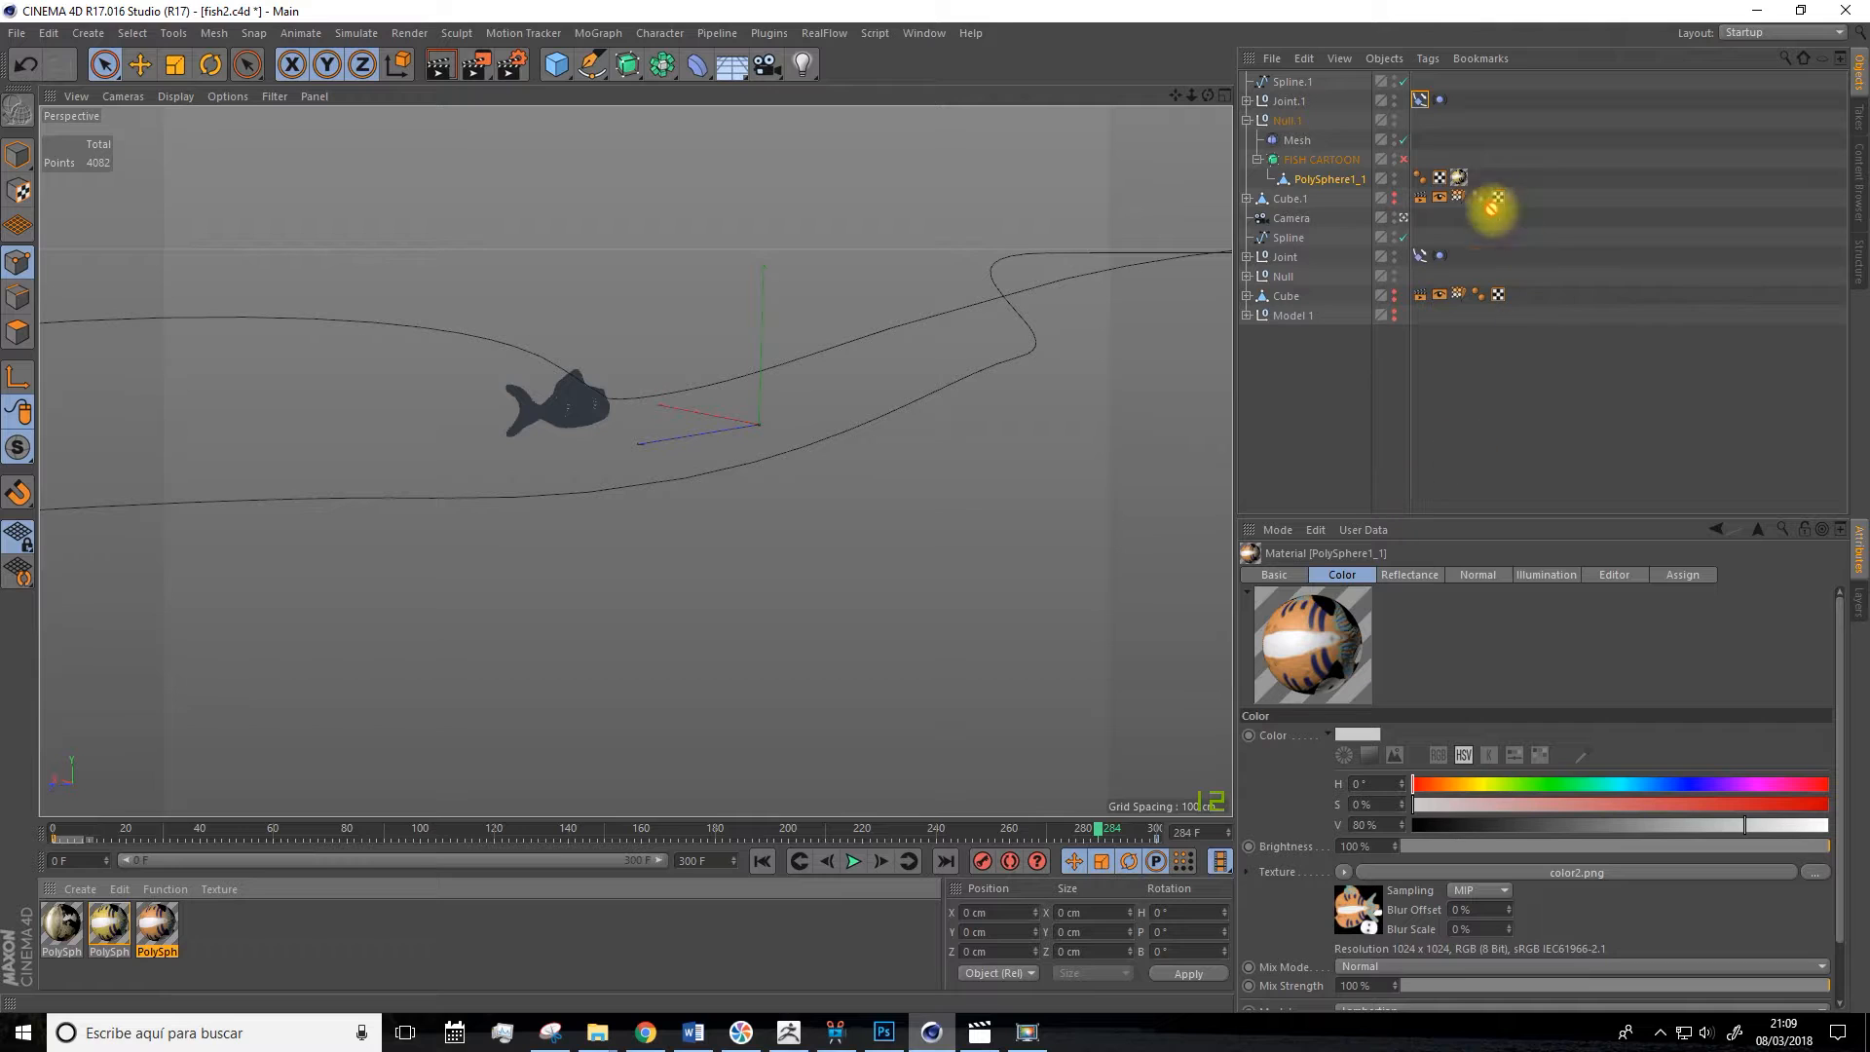
scroll(545, 442, down, 5)
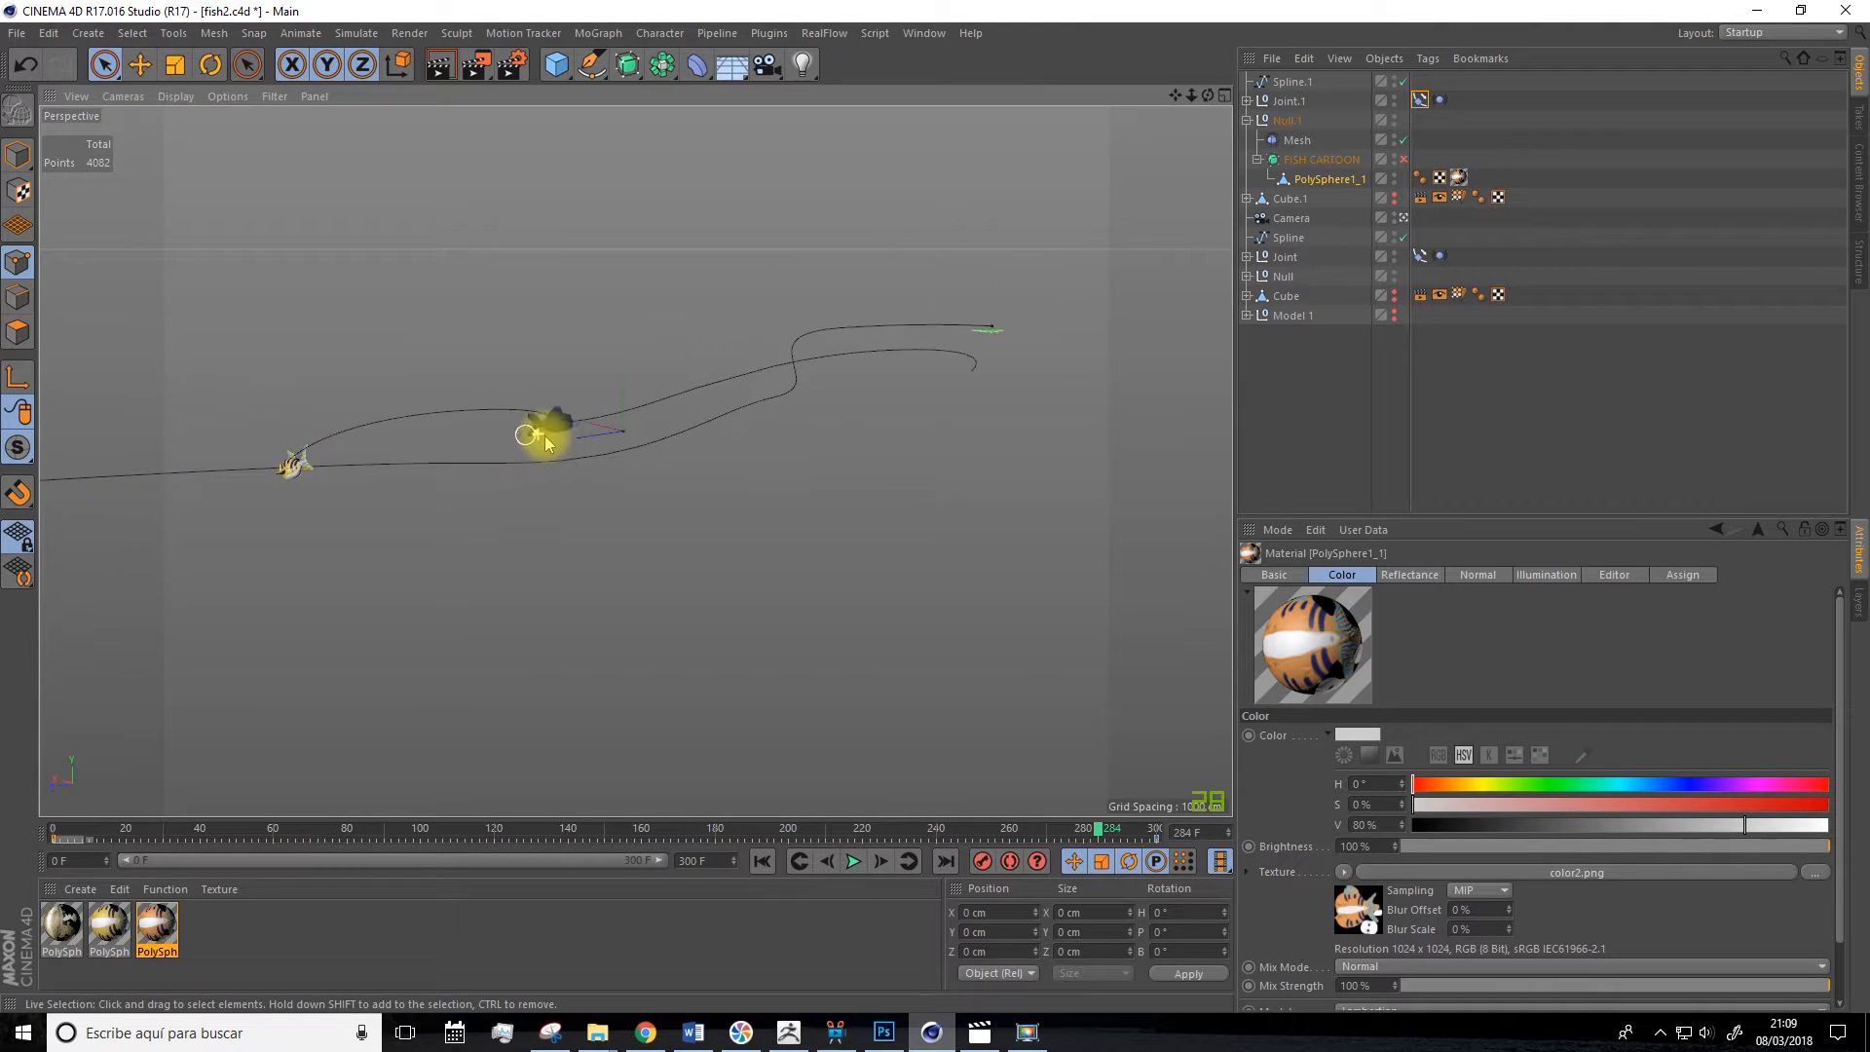
Render the view, then play the animation from frame 0 to check the second fish's orange texture.
click(439, 64)
scroll(379, 554, up, 1)
alt+drag(379, 553, 426, 546)
click(762, 859)
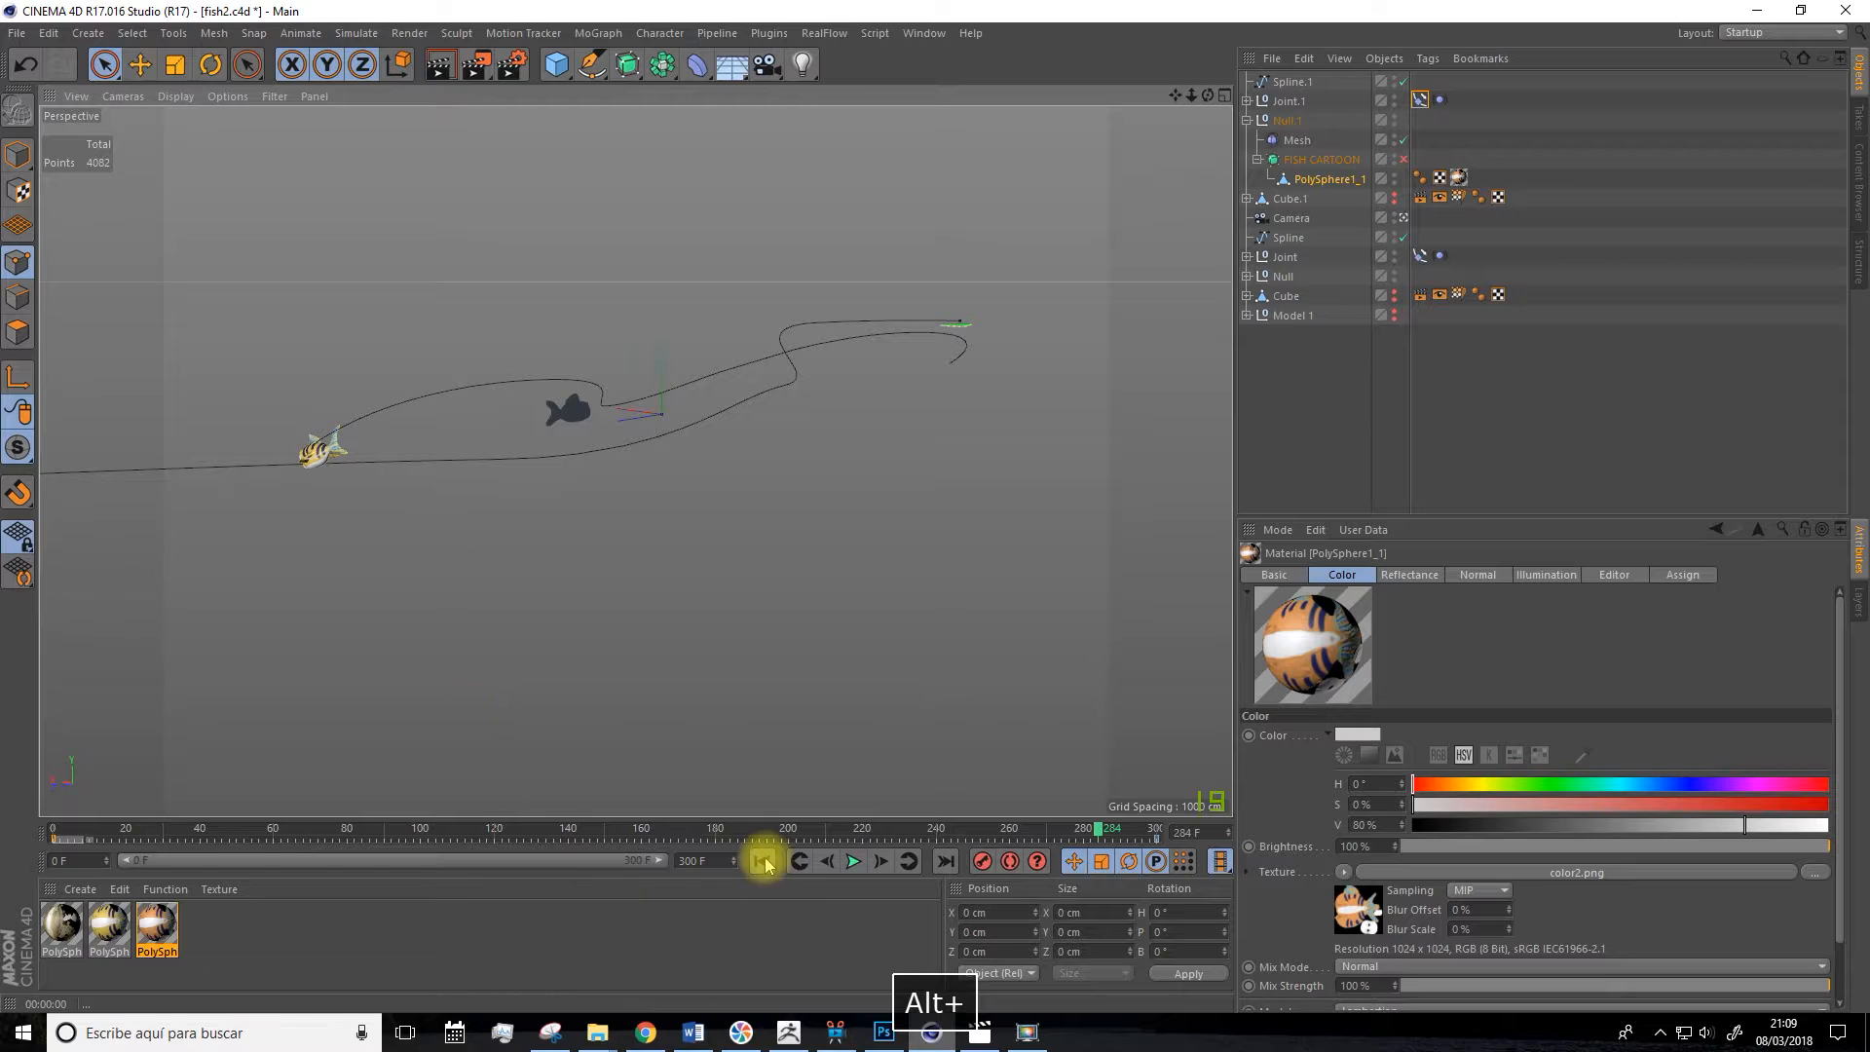
click(858, 862)
alt+drag(648, 555, 1198, 217)
Select Null.1's FISH CARTOON subdivision surface and replay the animation to examine both fish along their paths.
click(1322, 159)
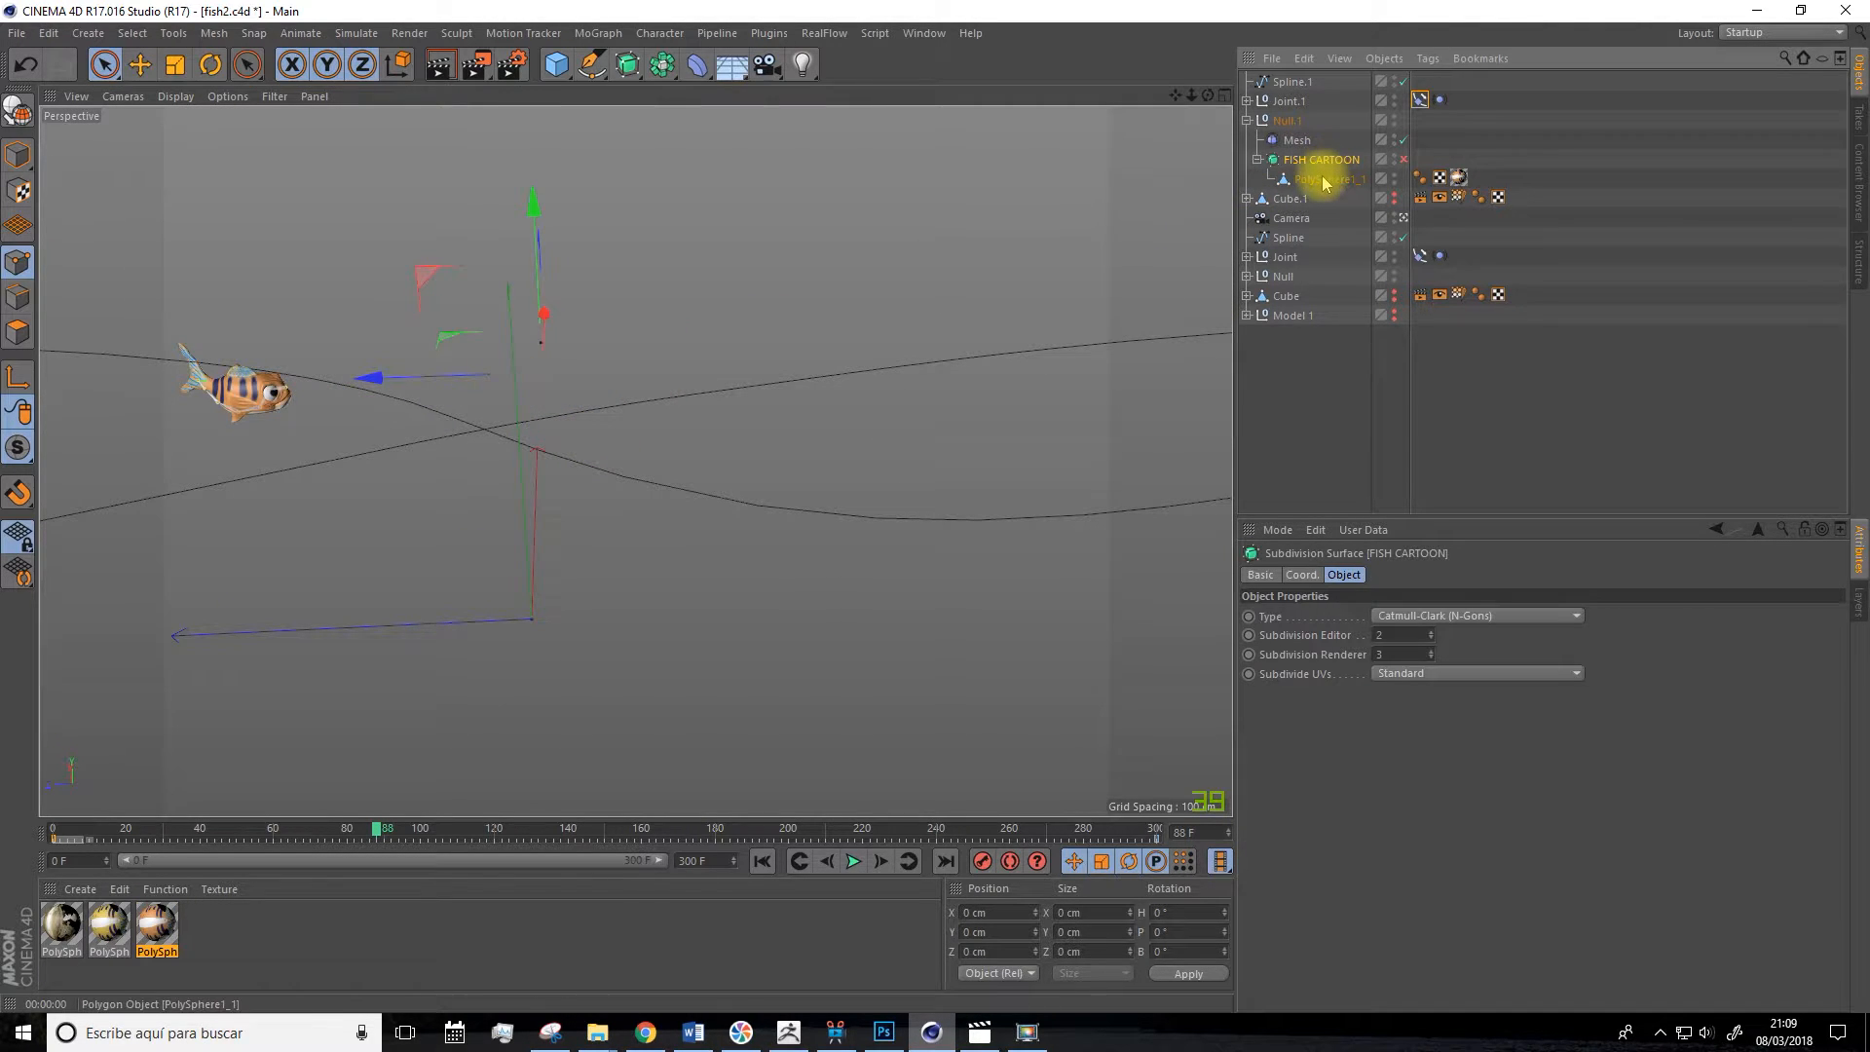
alt+drag(784, 793, 847, 735)
click(852, 860)
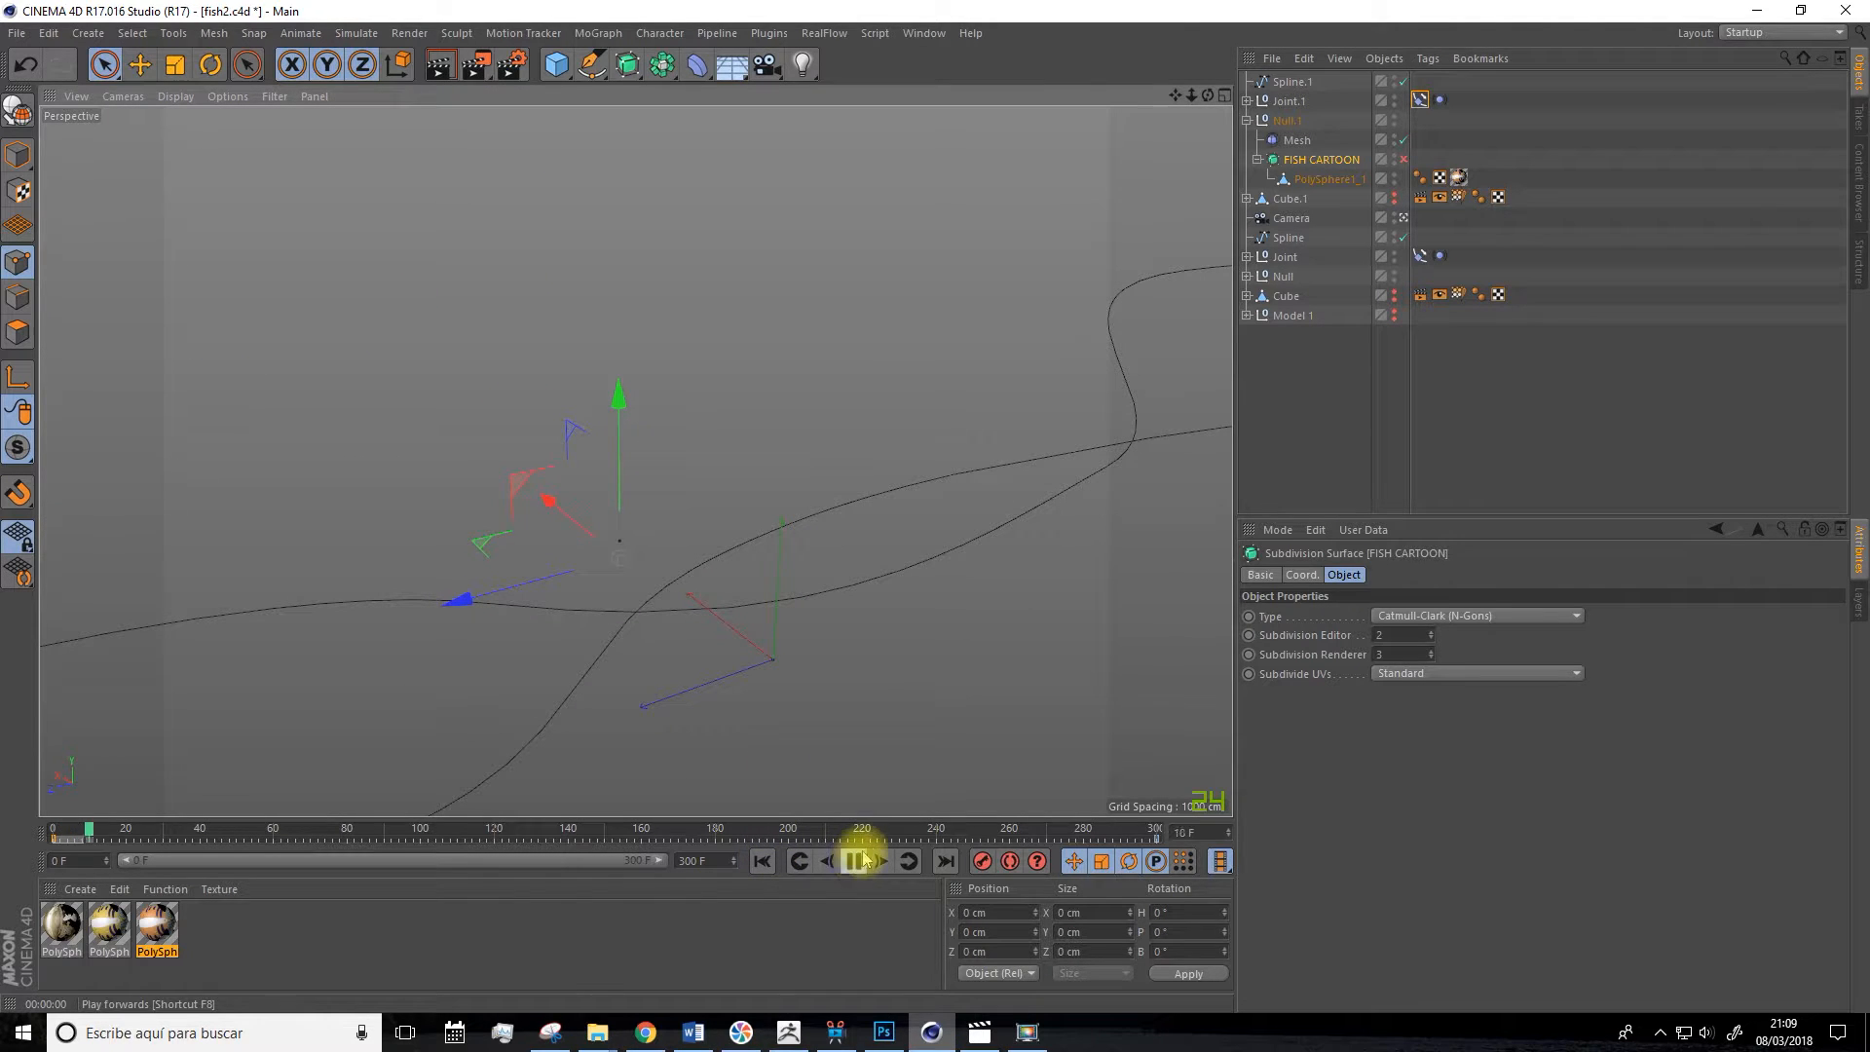
click(854, 863)
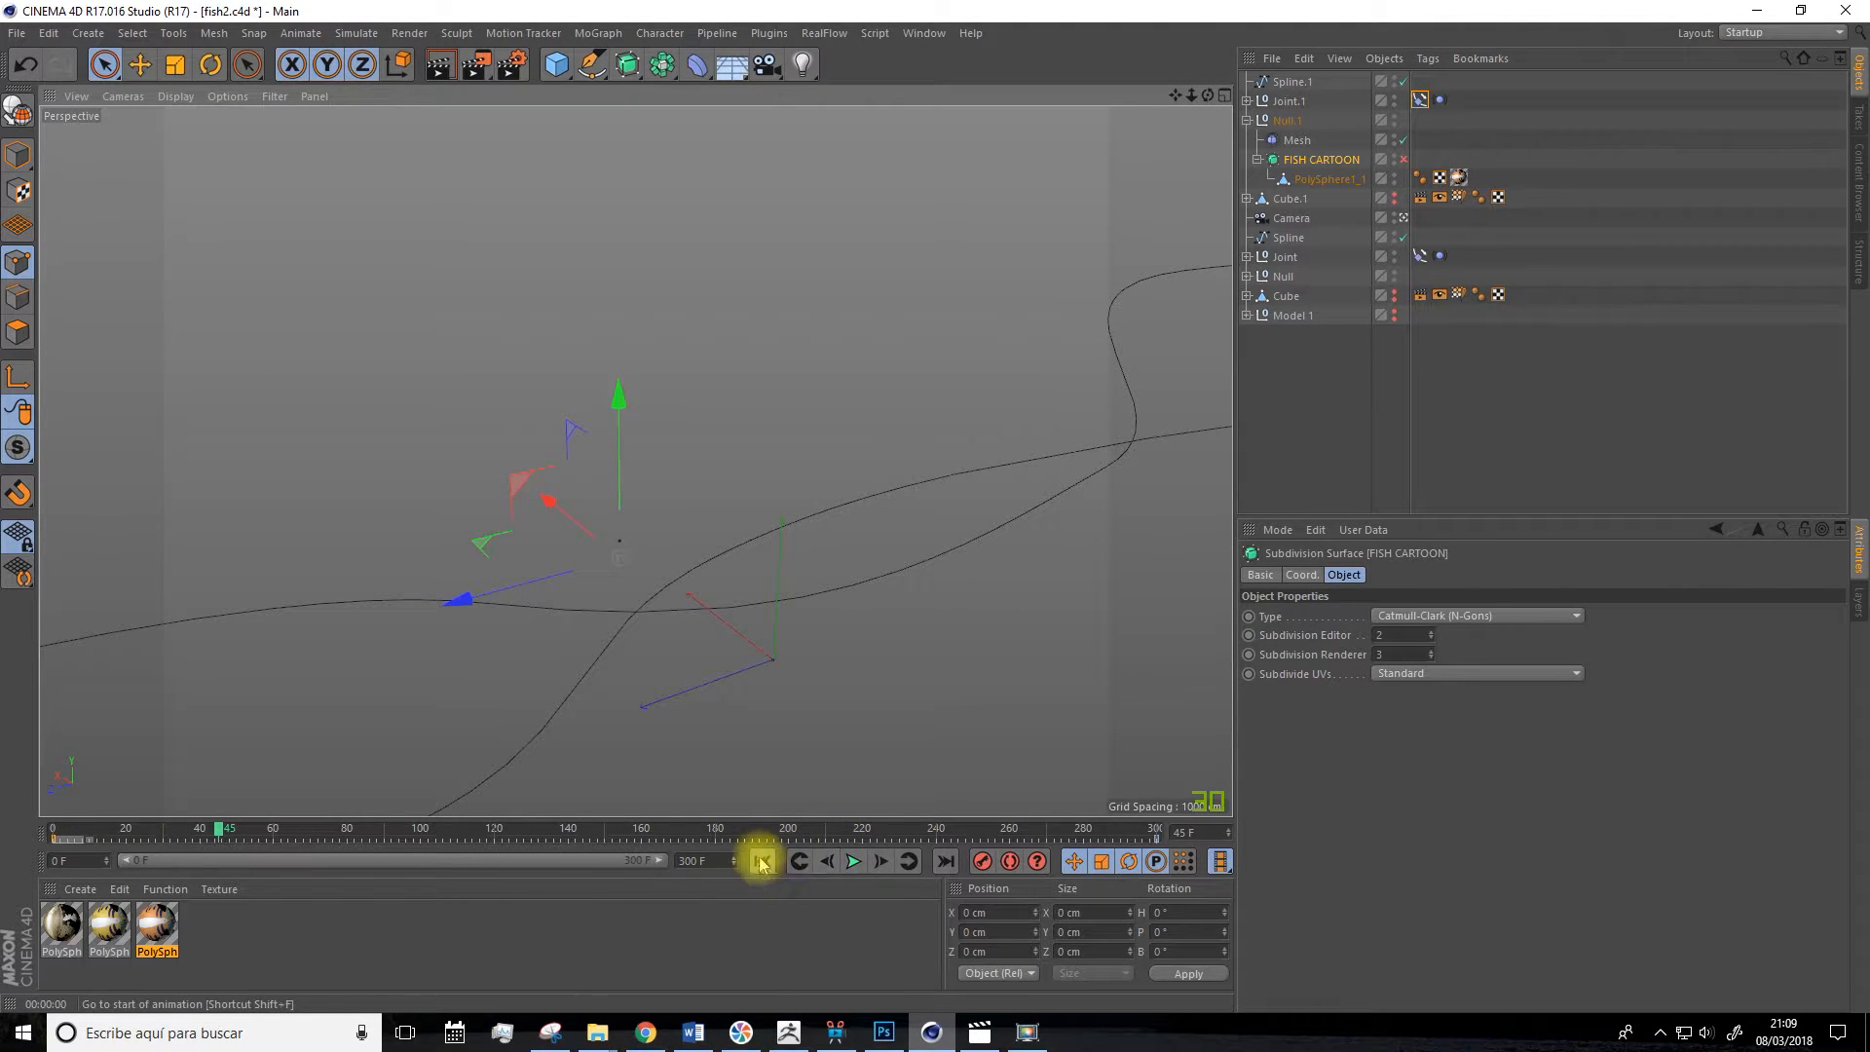
scroll(747, 613, down, 7)
mouse_move(774, 592)
alt+mouse_down()
mouse_move(824, 593)
mouse_move(793, 613)
alt+mouse_up()
click(852, 860)
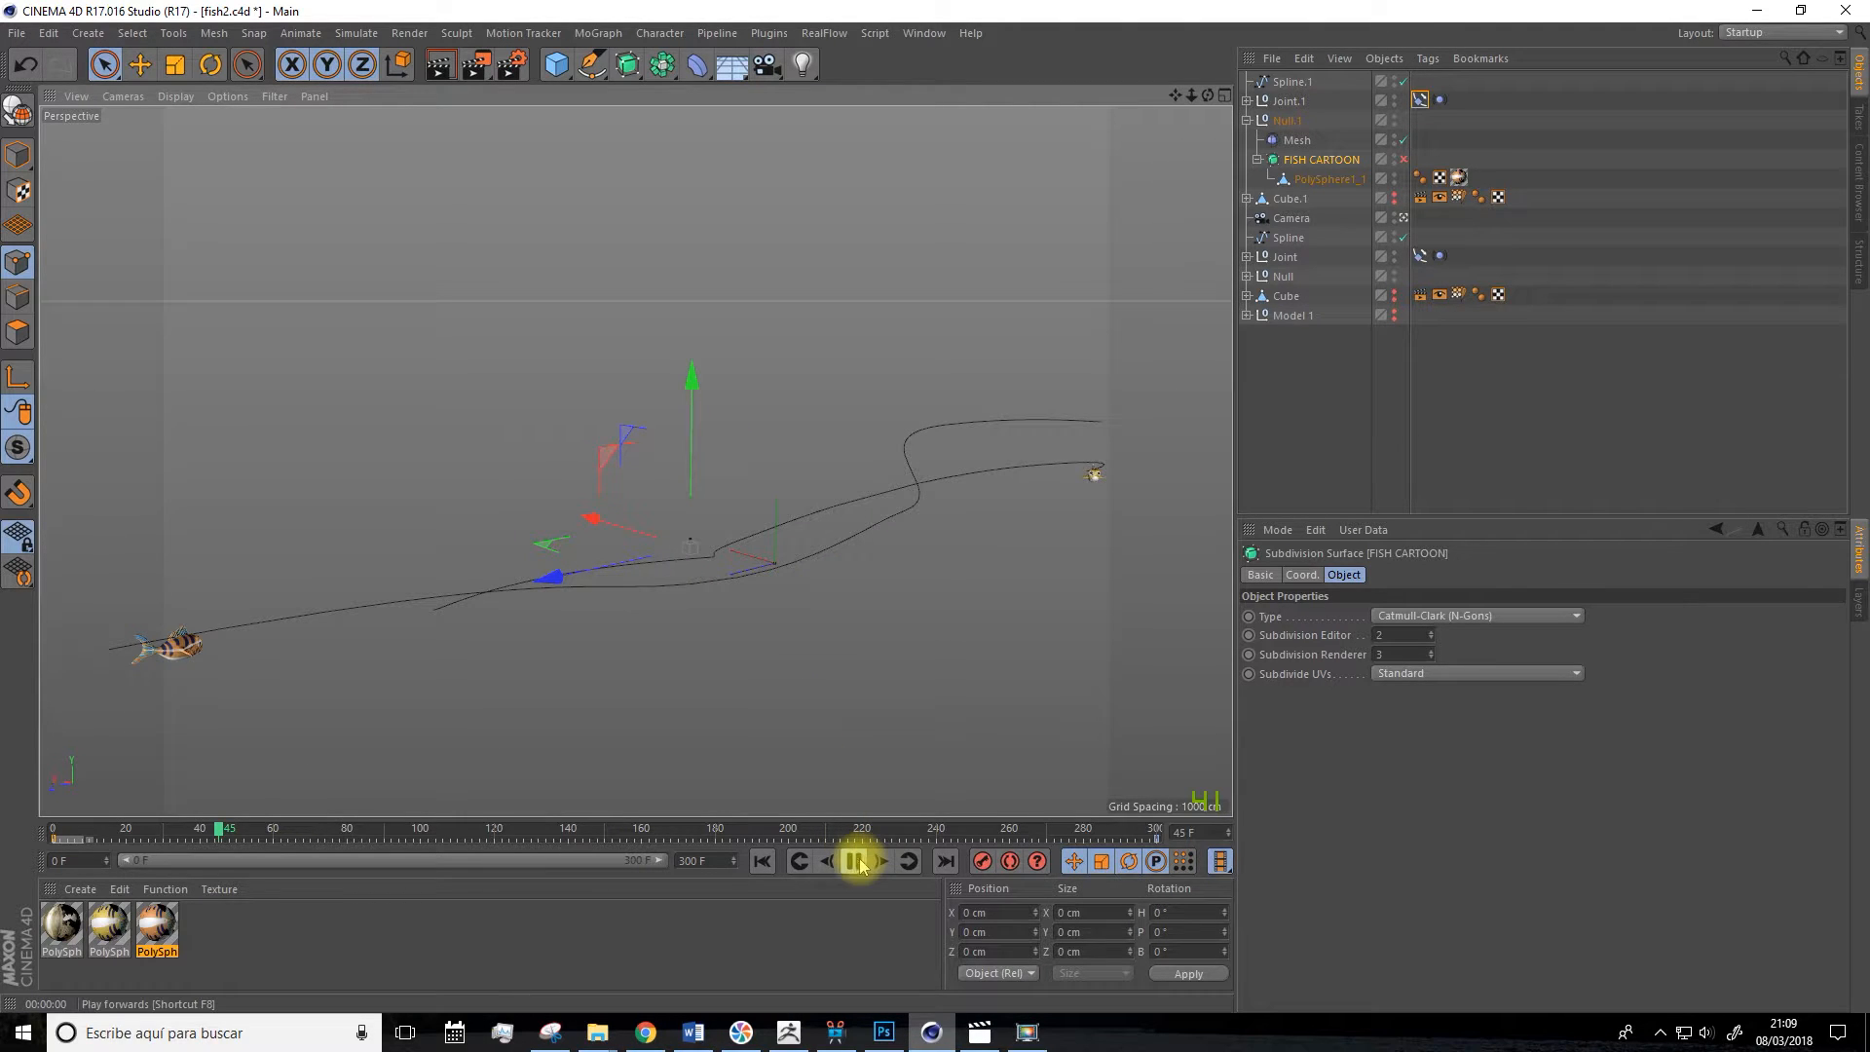
alt+drag(827, 613, 847, 551)
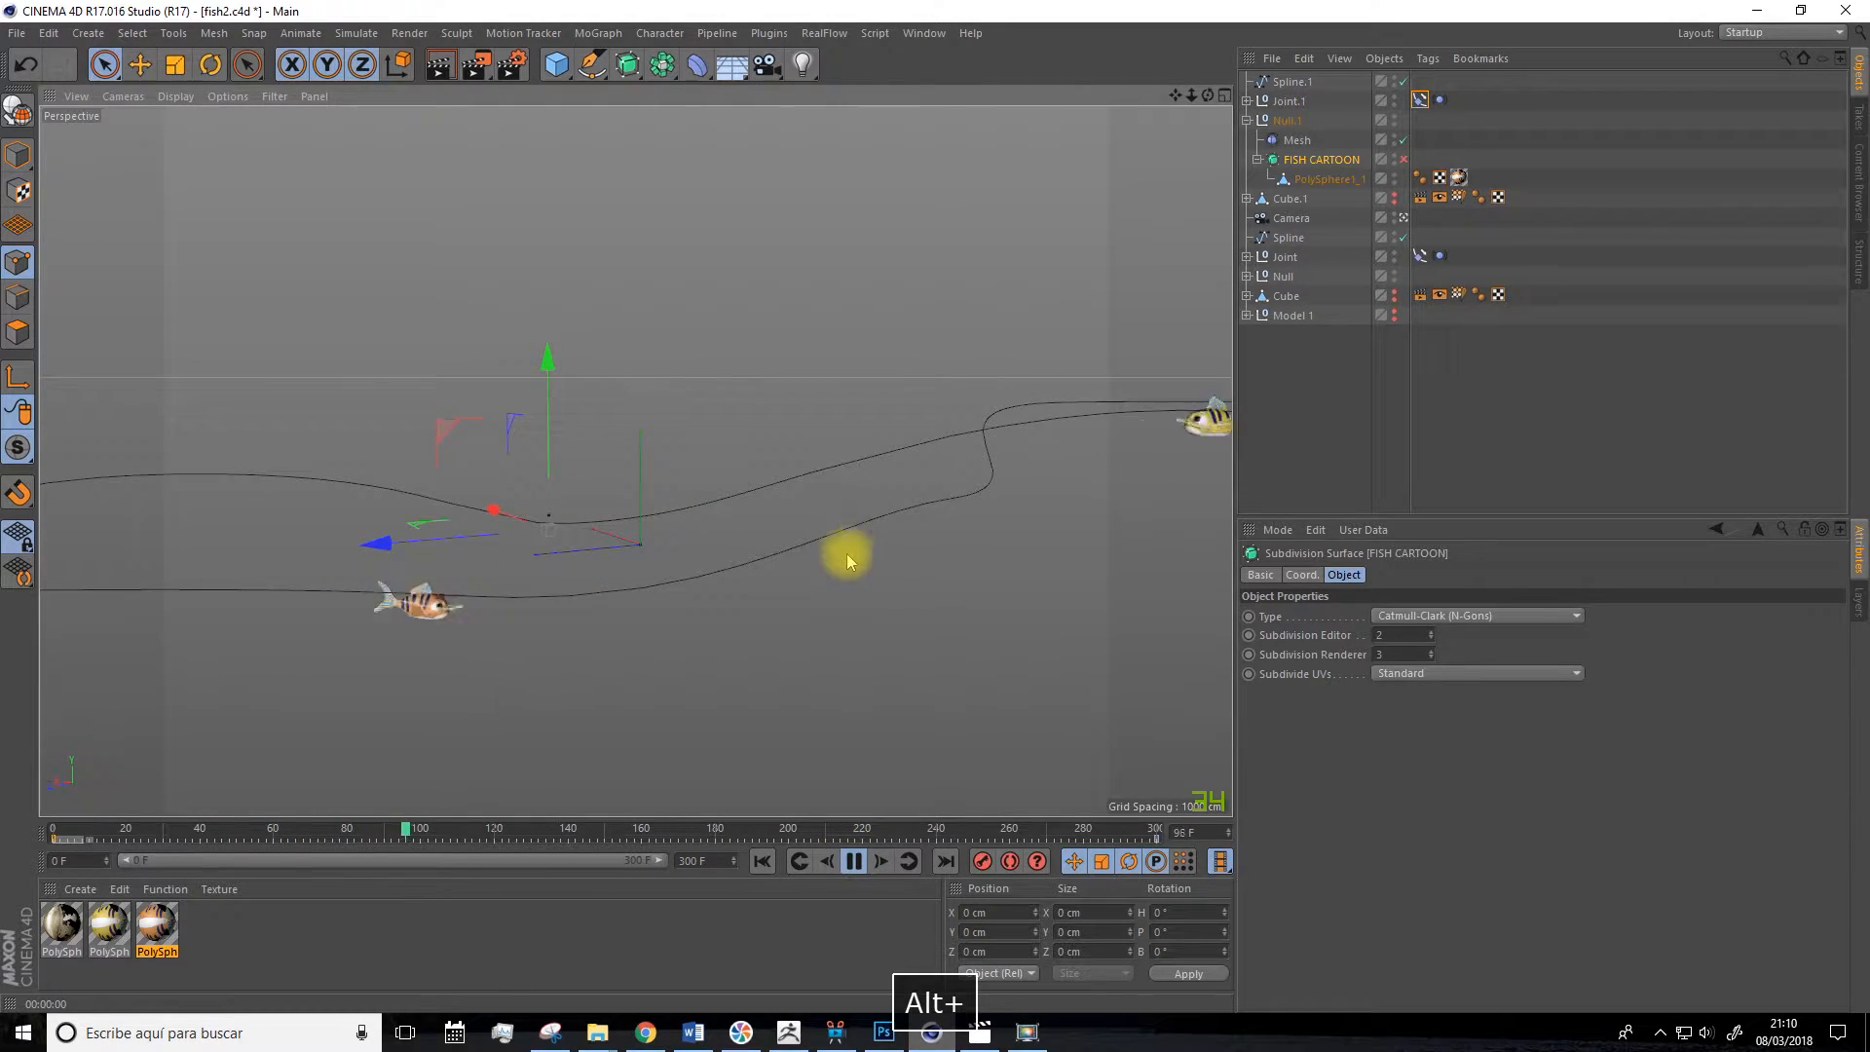
click(853, 859)
Examine the yellow and orange fish up close at frame 124, and play on from there while viewing them from other angles.
scroll(874, 566, up, 3)
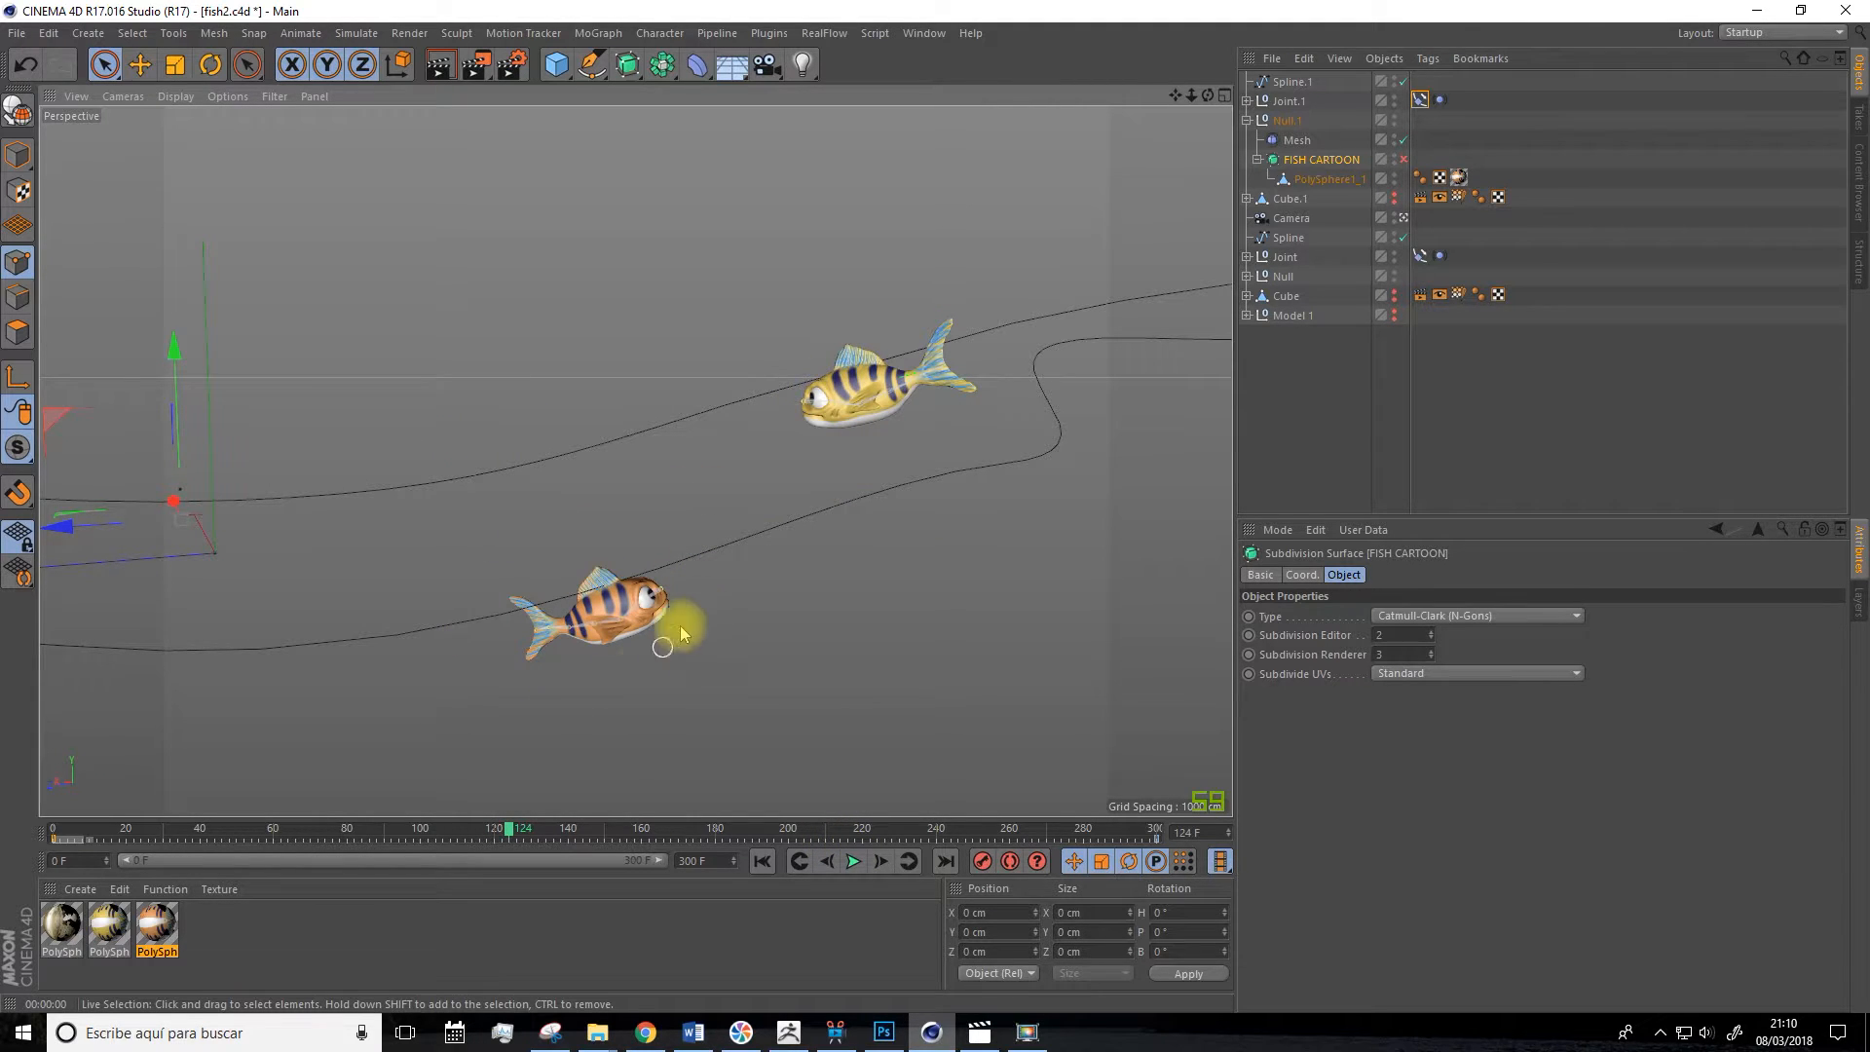
alt+drag(785, 780, 843, 642)
drag(1175, 95, 1017, 48)
alt+drag(599, 558, 827, 488)
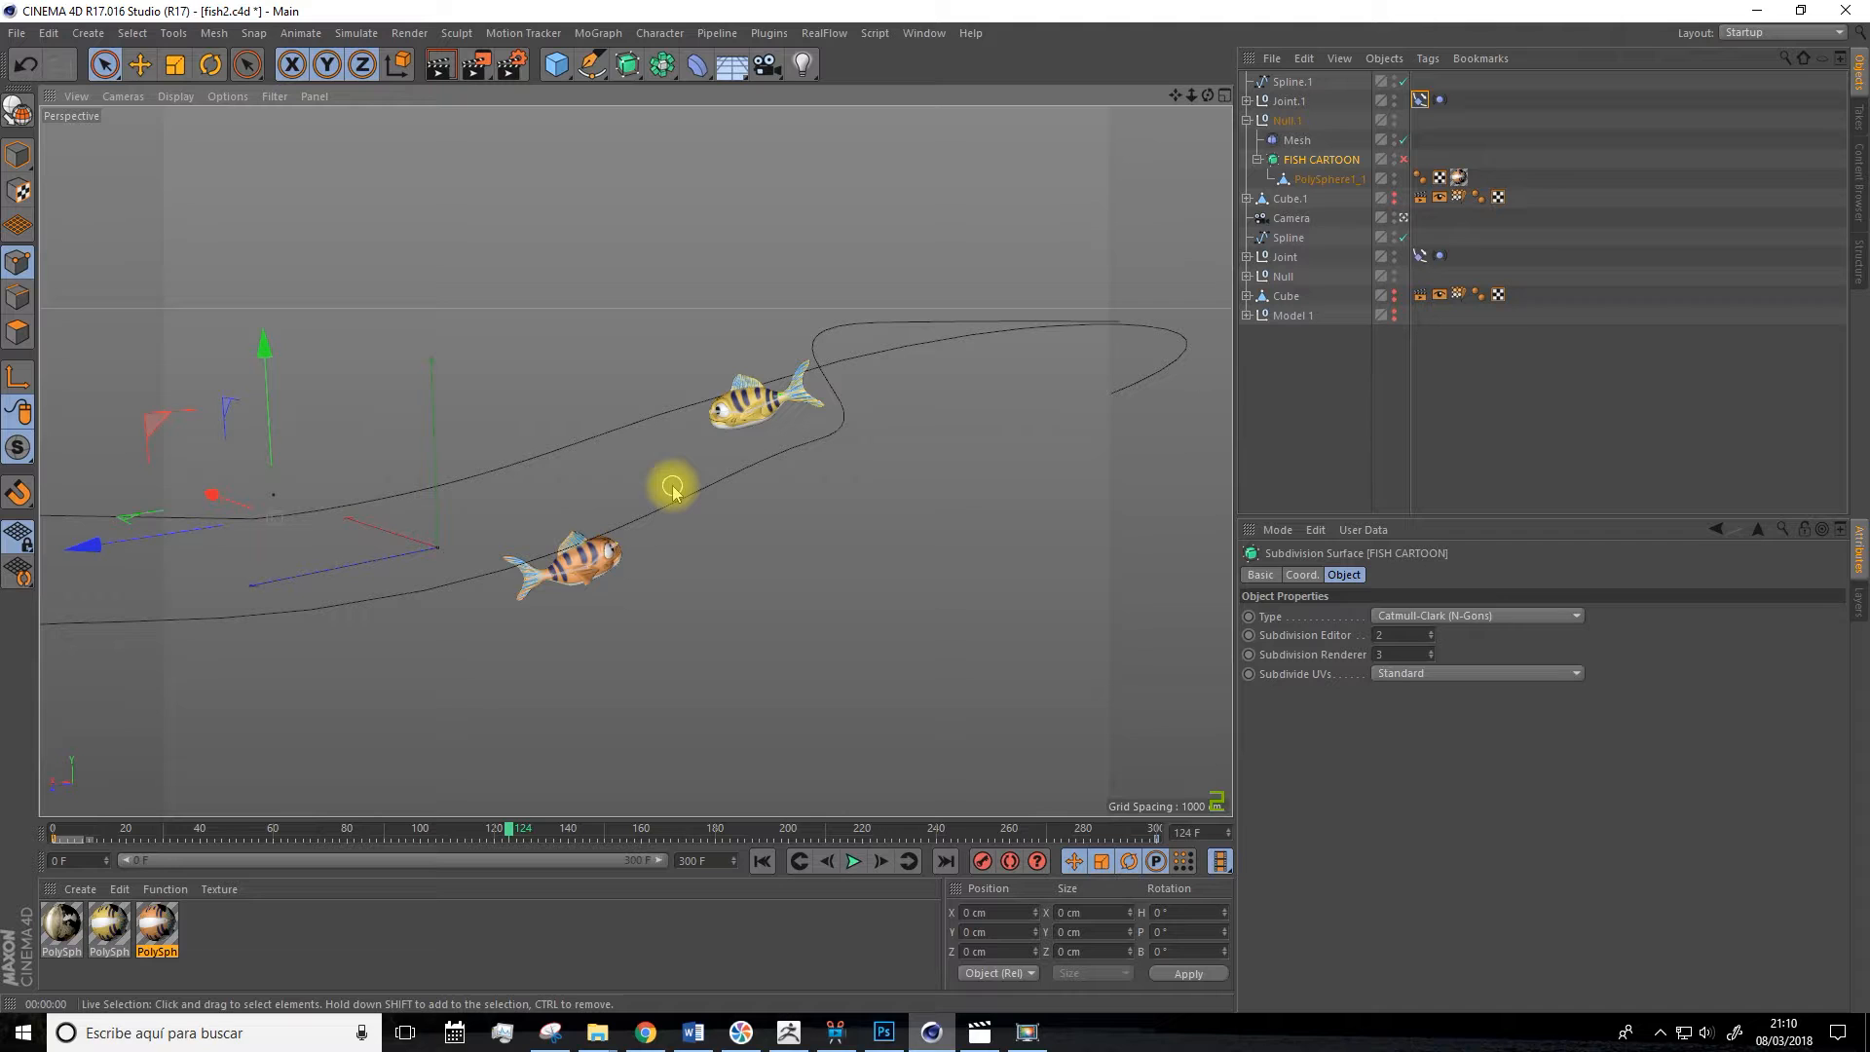
click(852, 861)
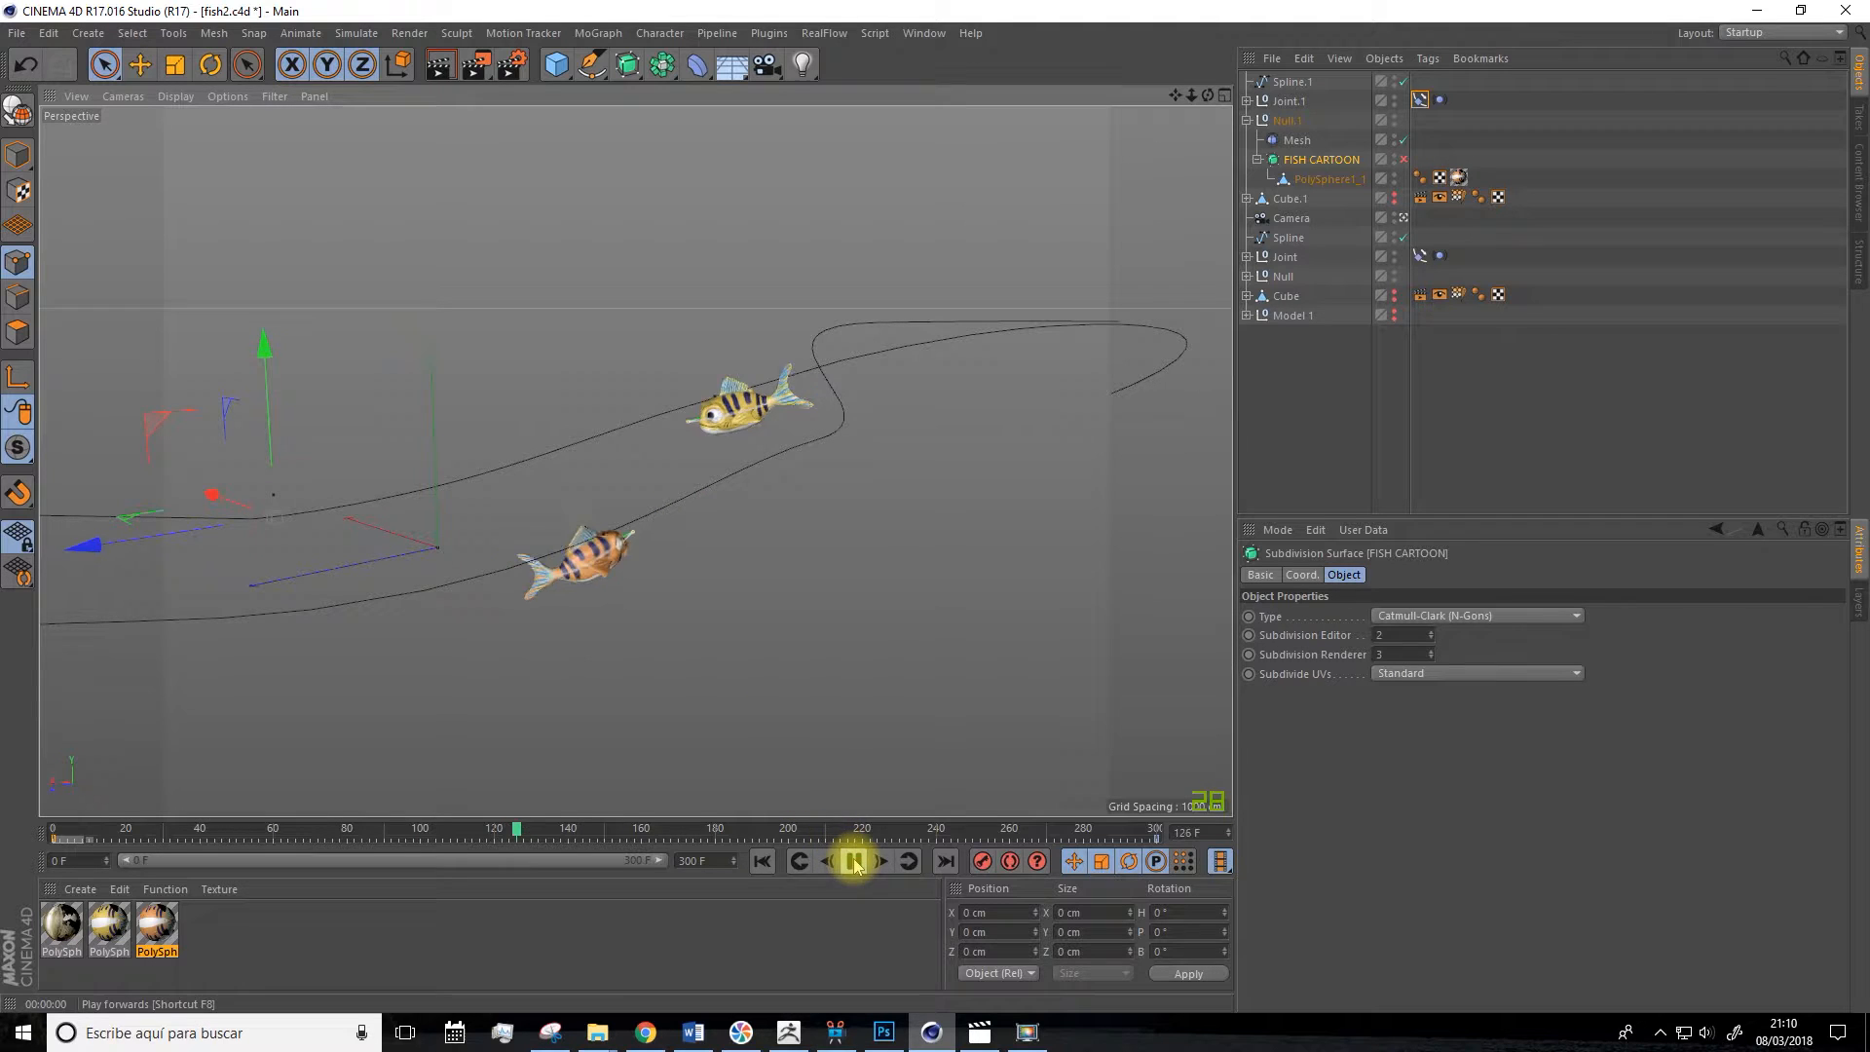
alt+drag(776, 586, 679, 516)
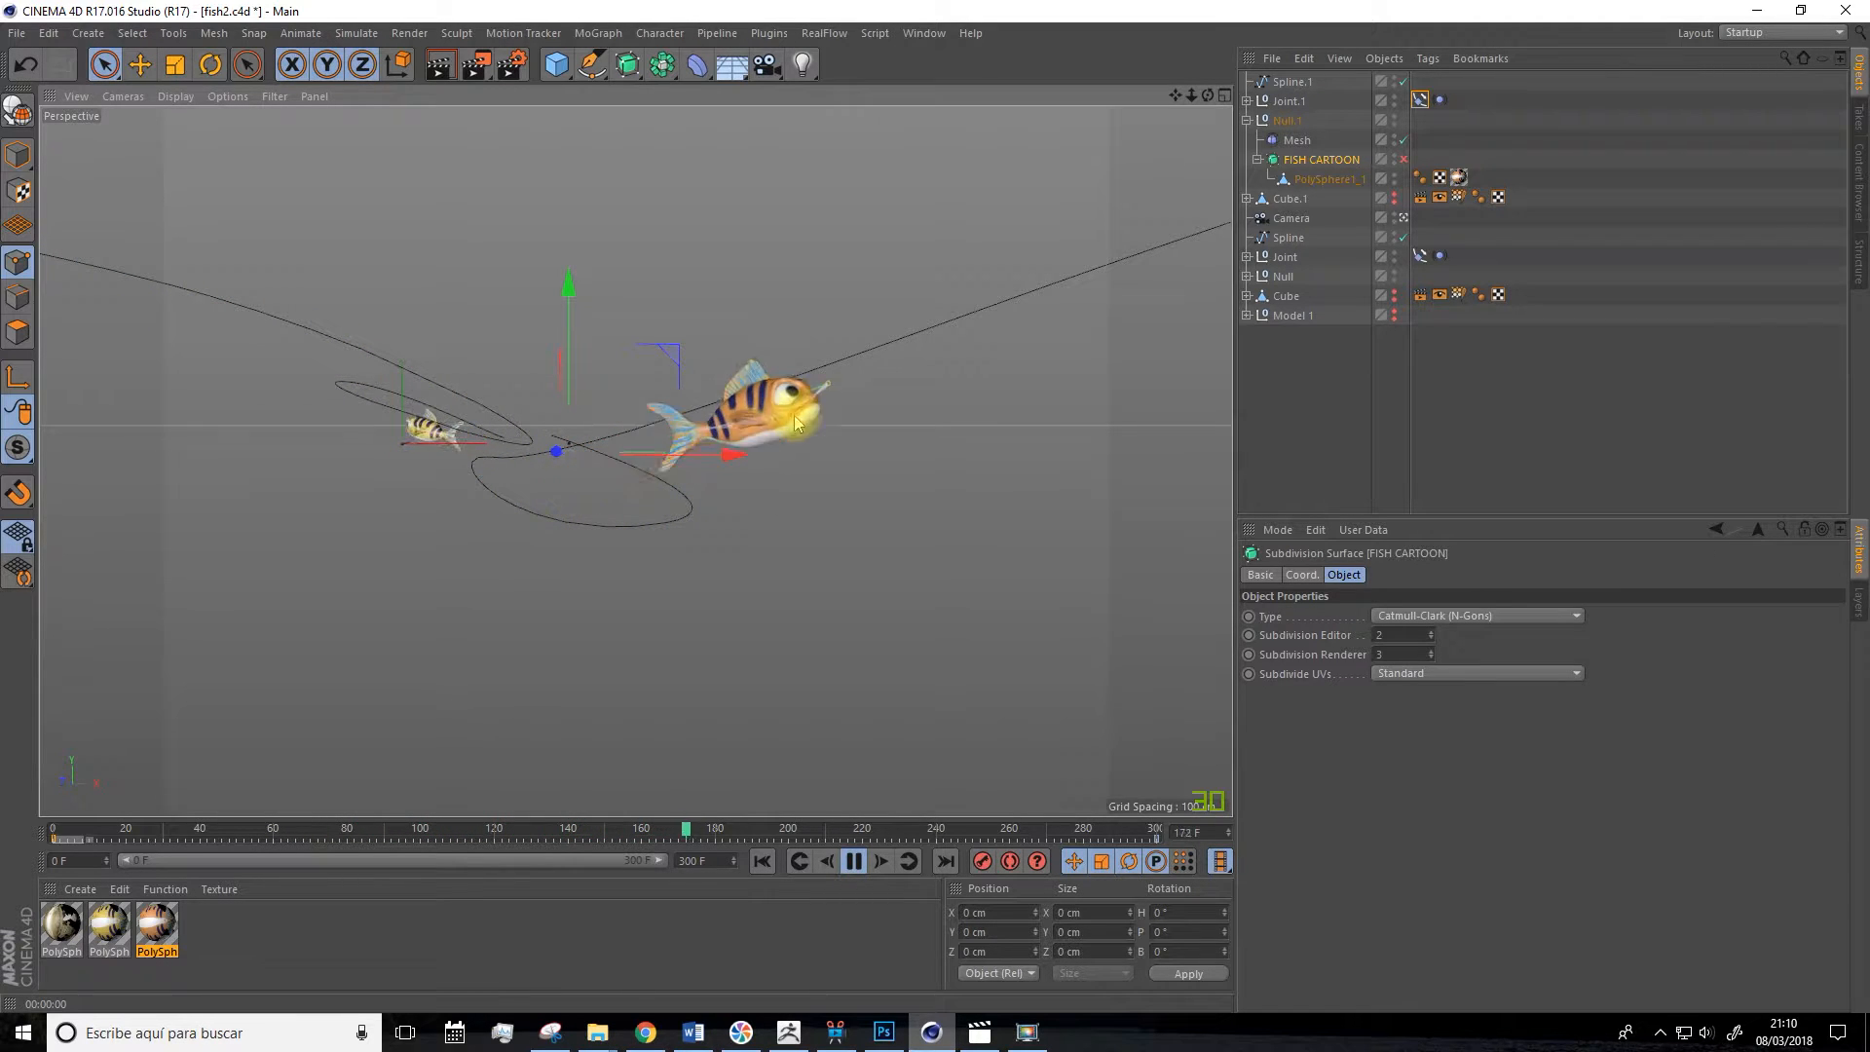
click(853, 861)
alt+drag(751, 532, 784, 471)
drag(1176, 99, 1071, 134)
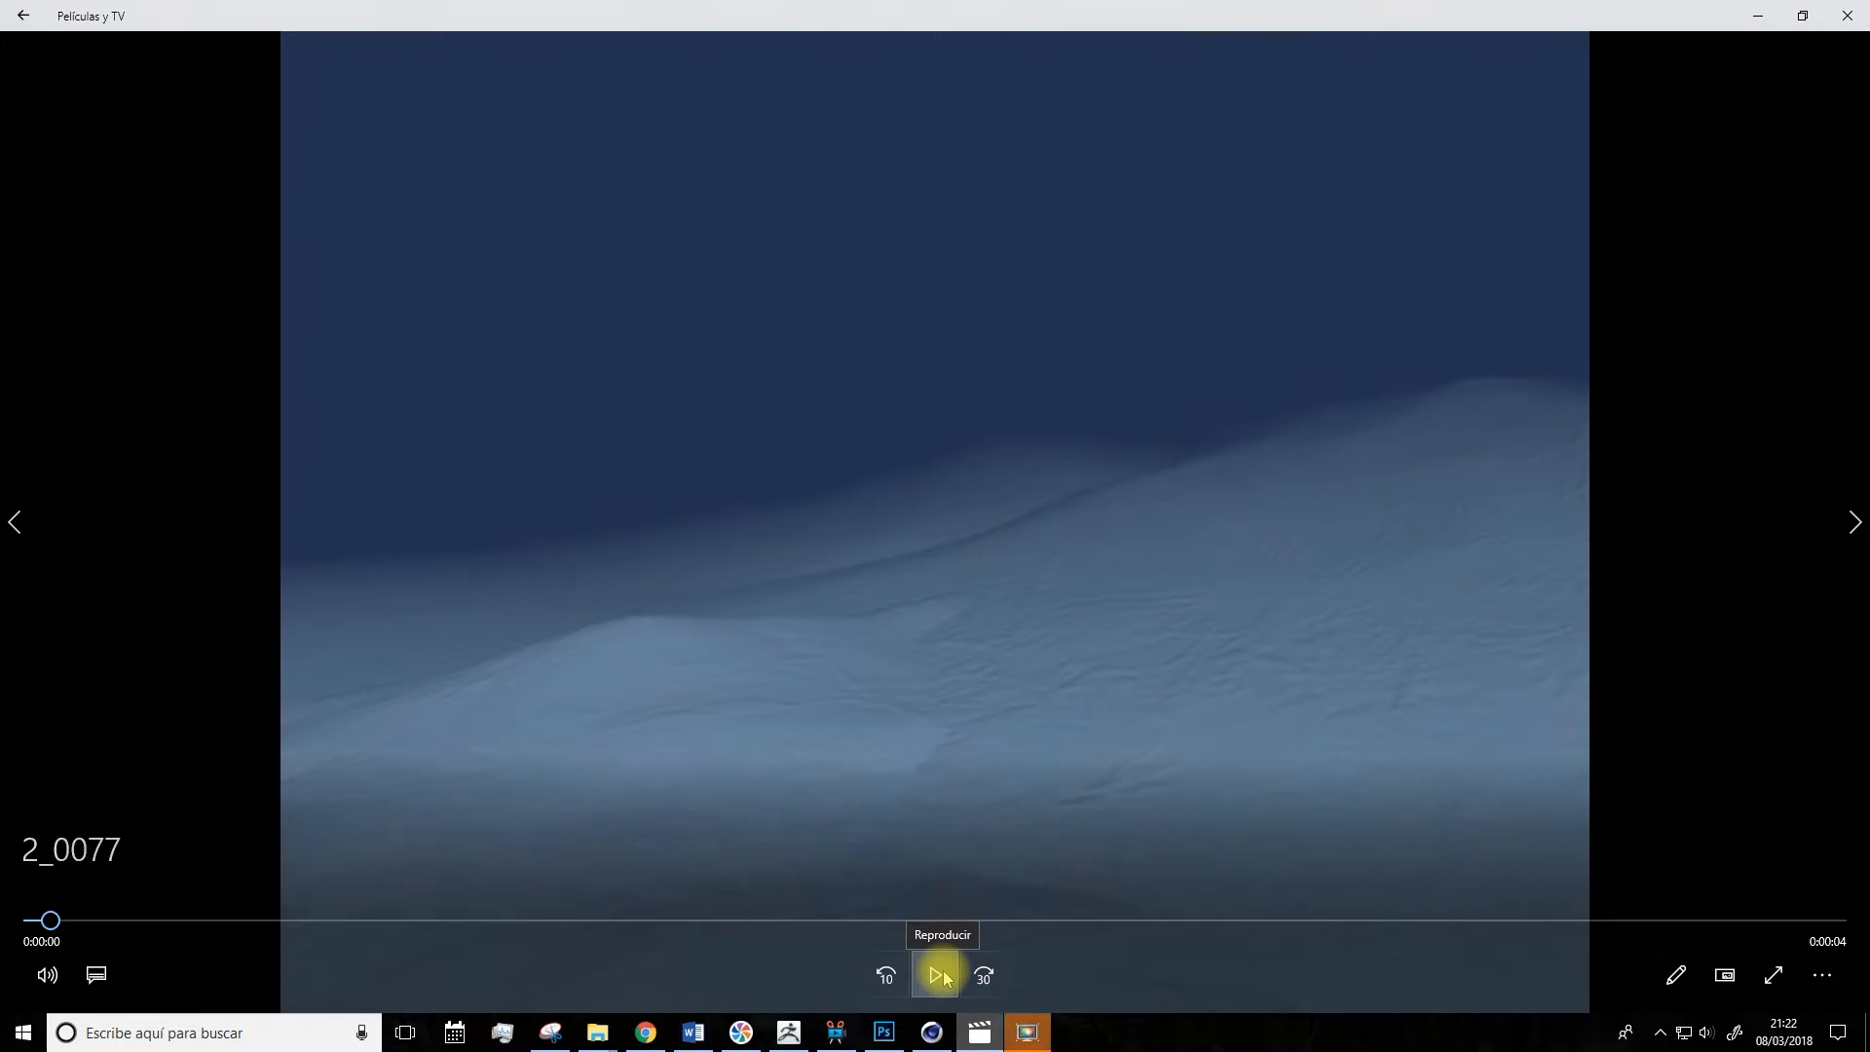
Play the rendered video 2_0077 and scrub through it to examine how the orange and blue fish swim.
click(936, 974)
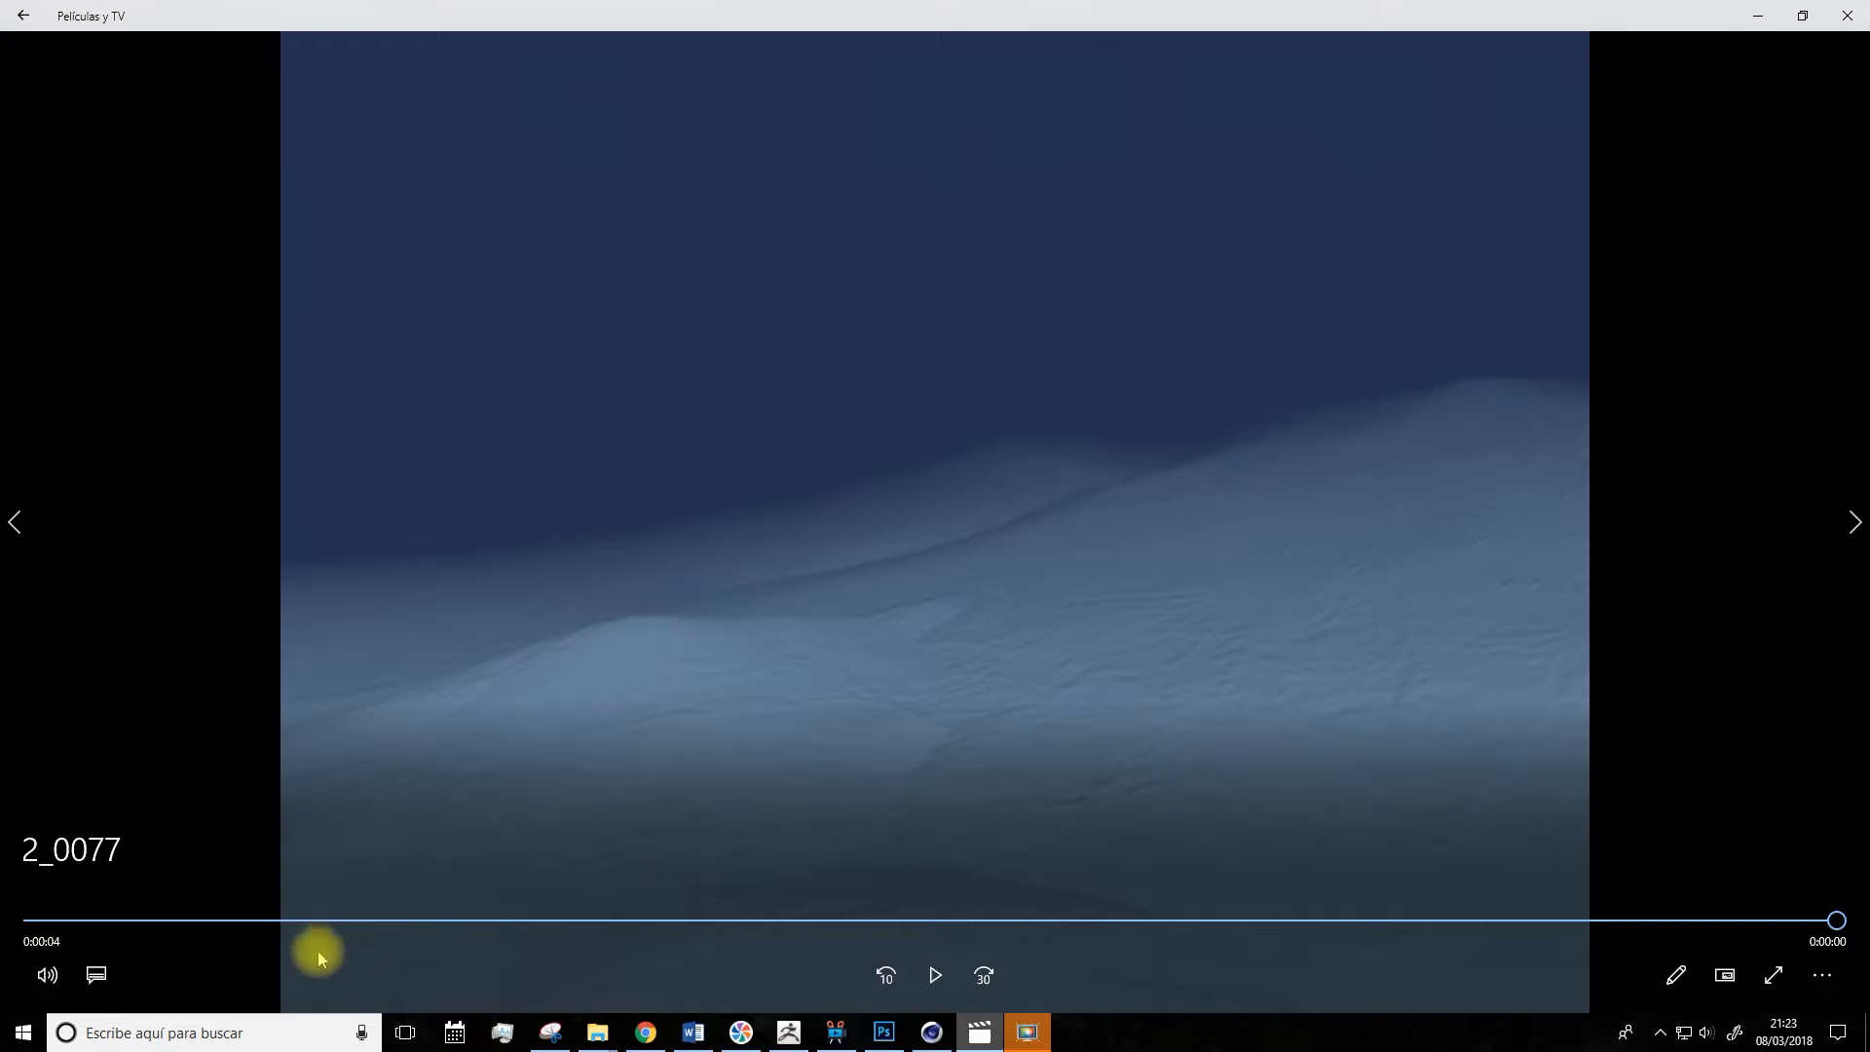
click(925, 975)
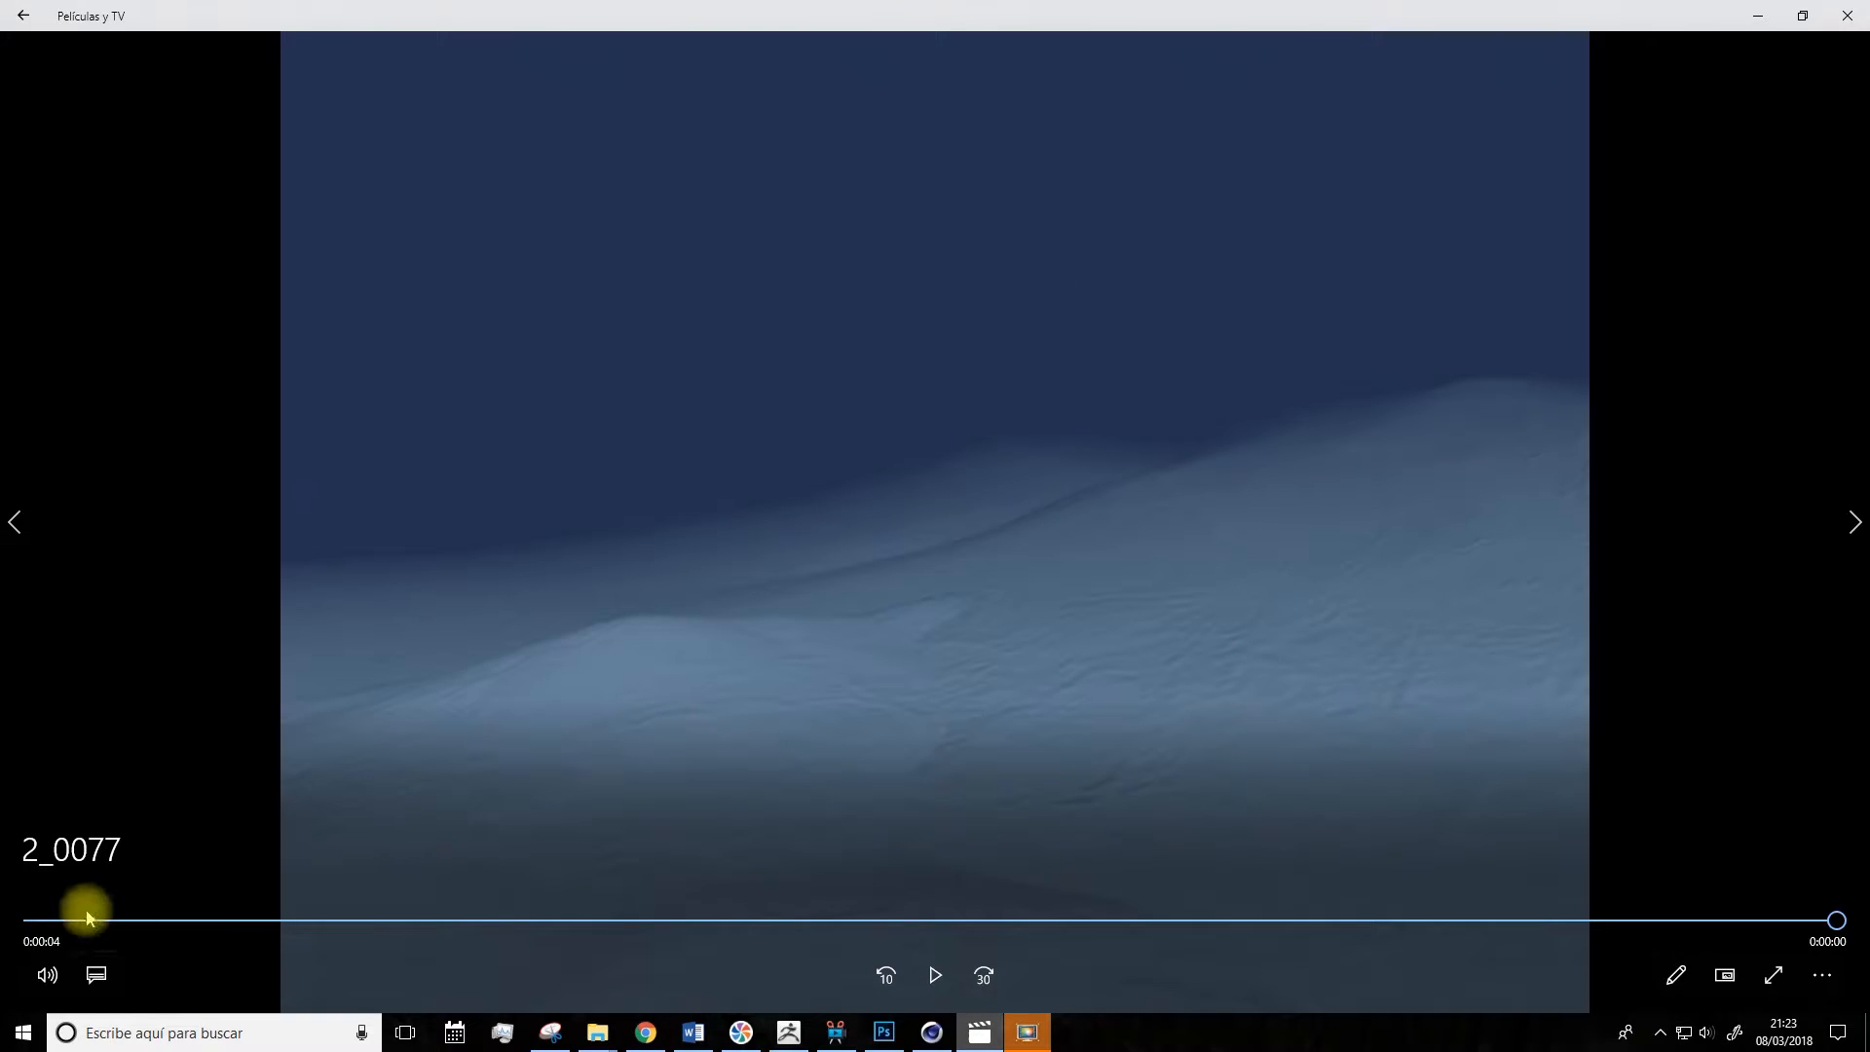
click(935, 975)
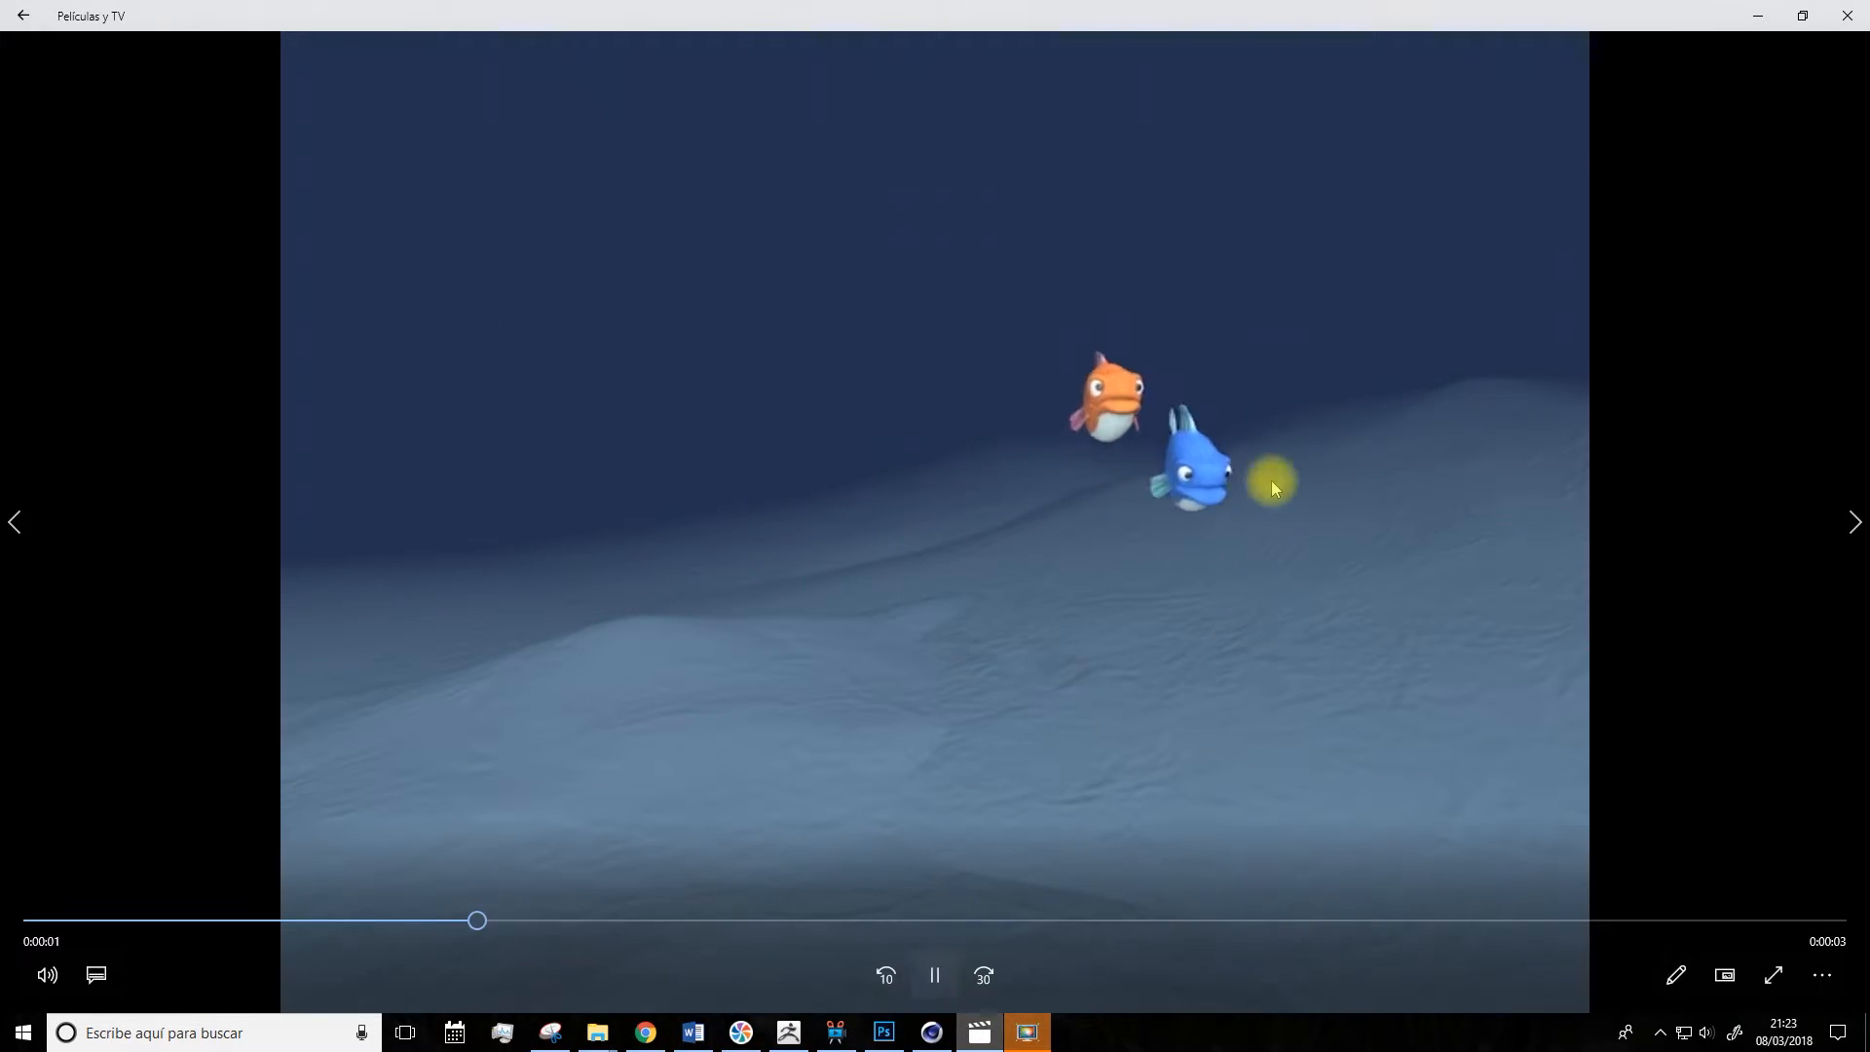
click(935, 975)
drag(1037, 920, 852, 915)
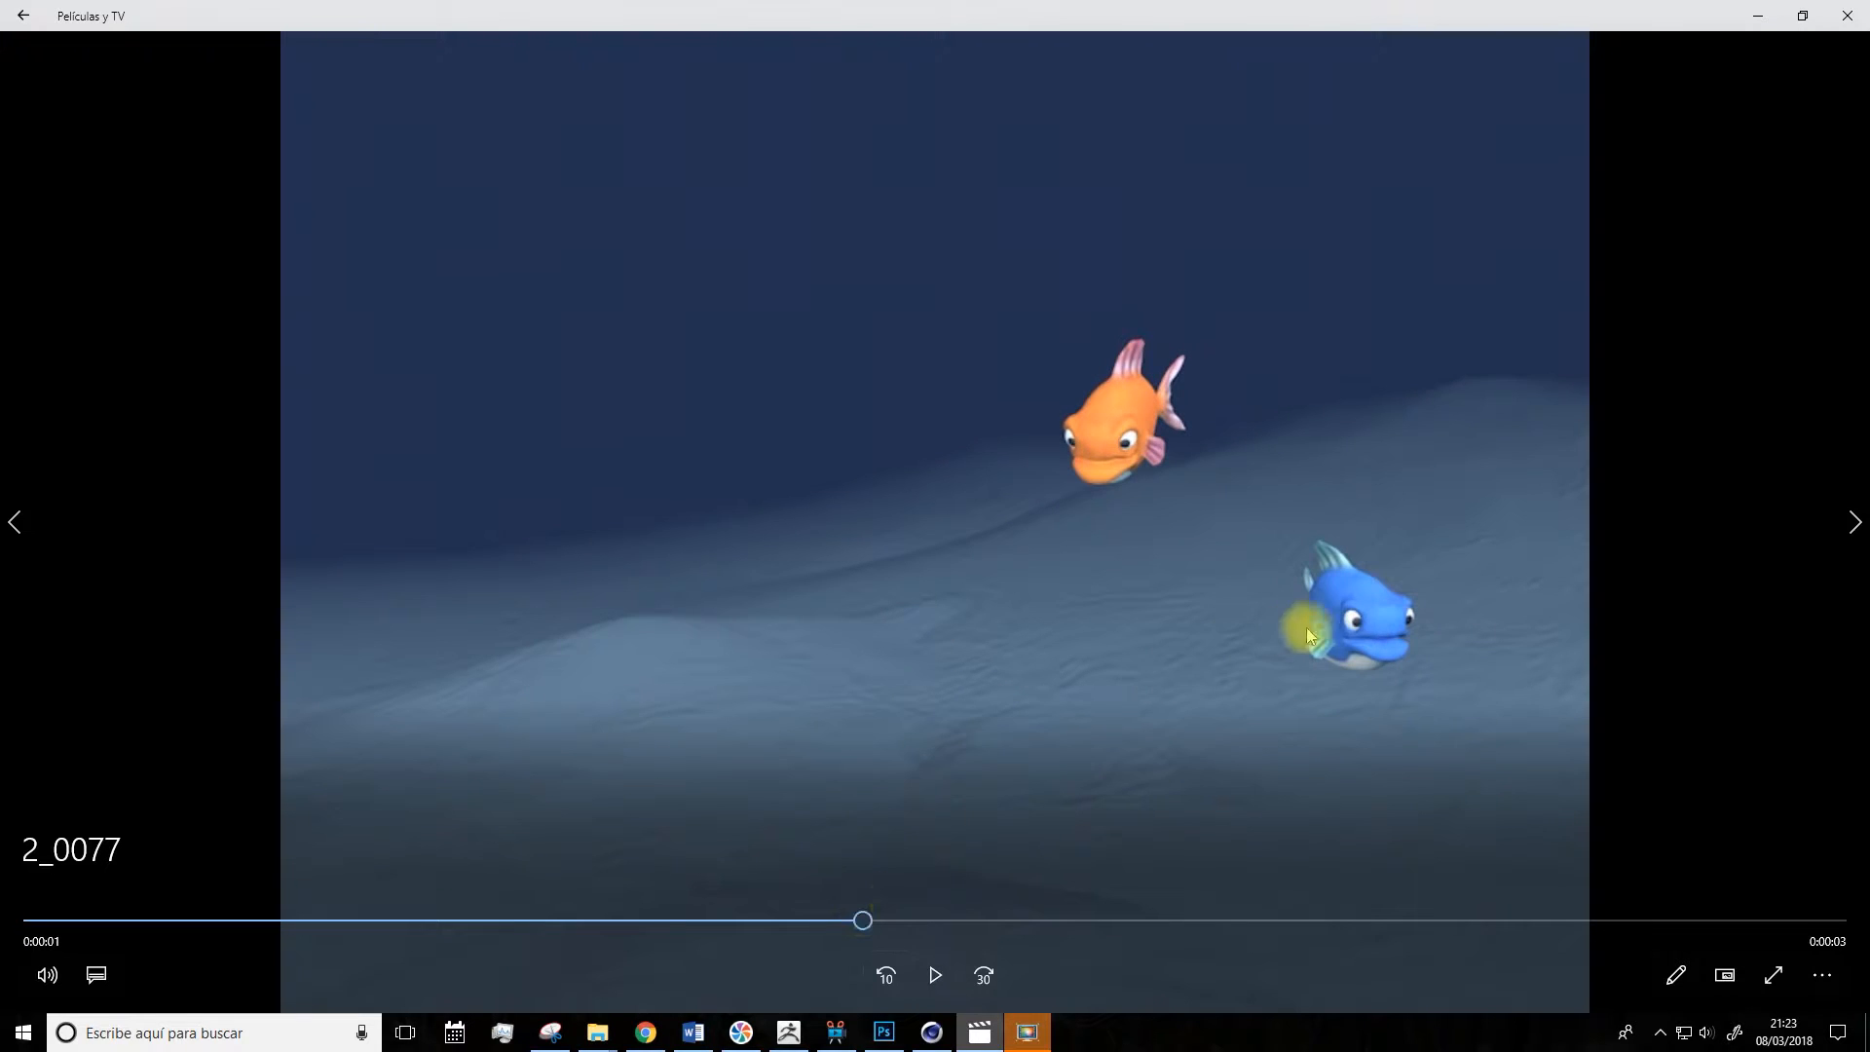
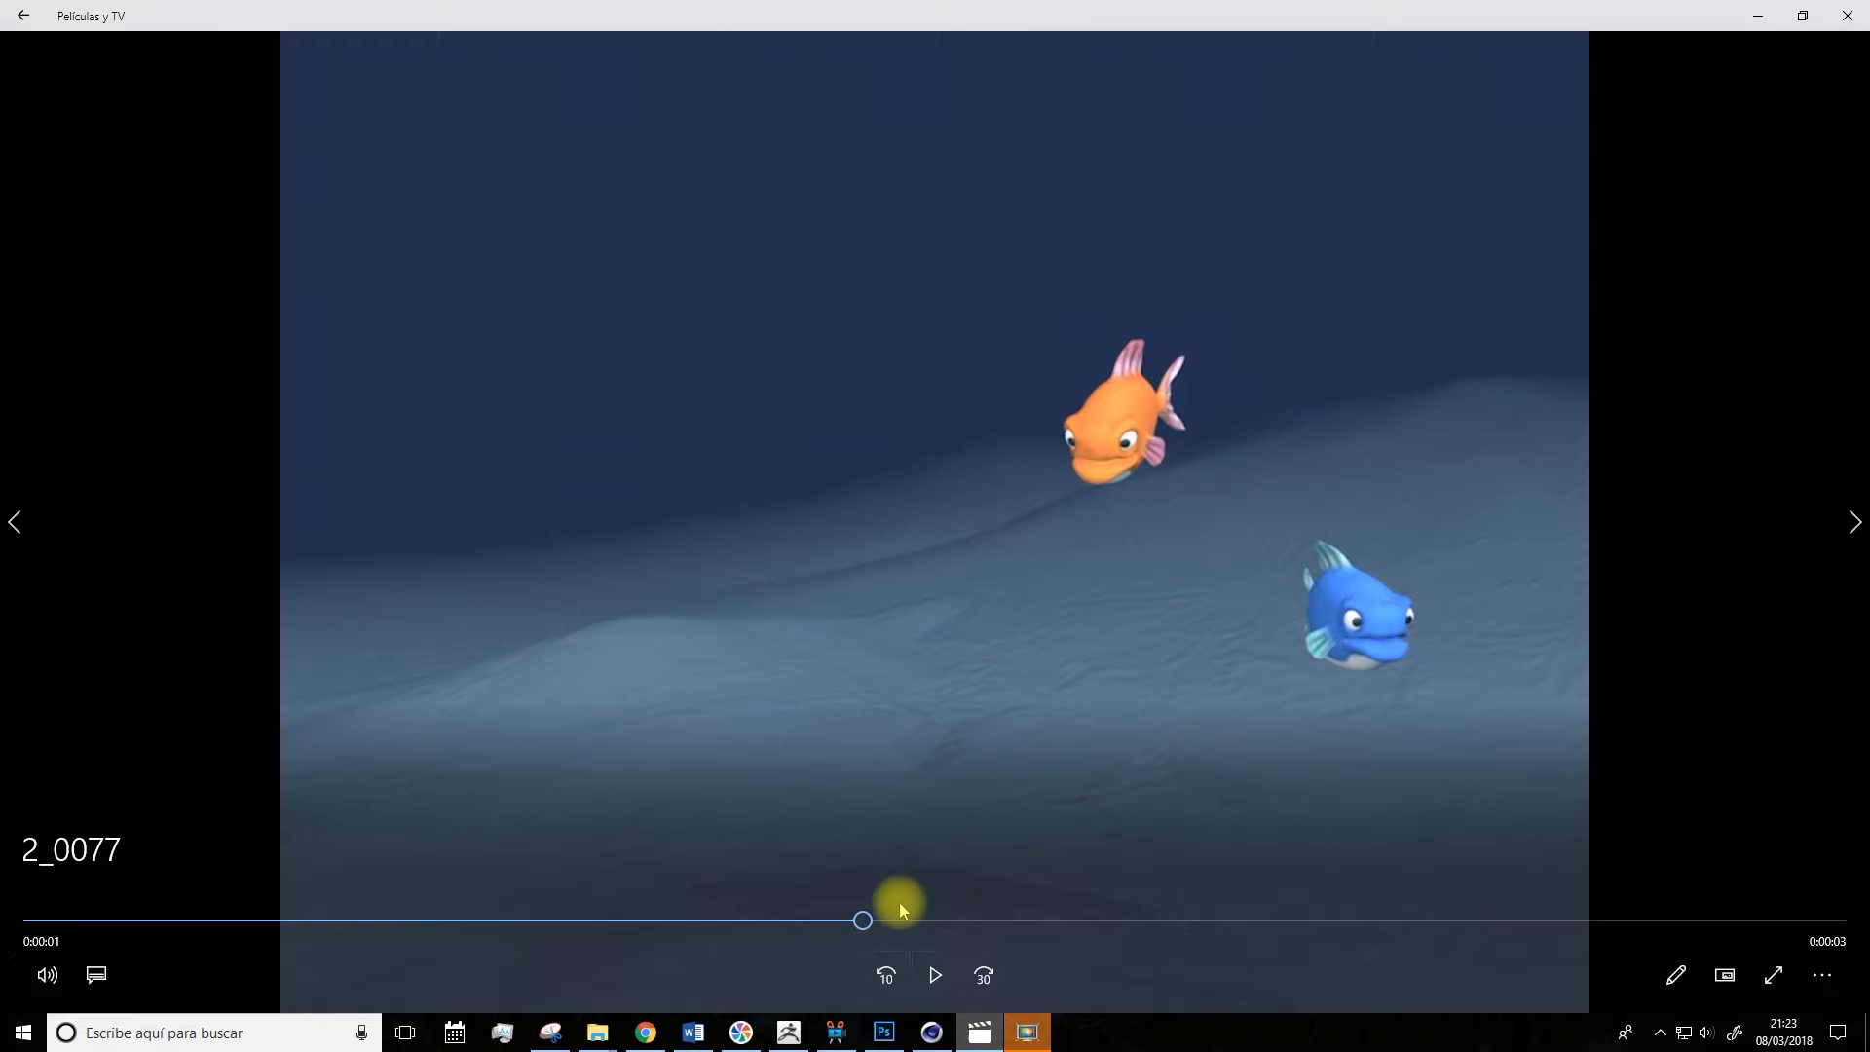
click(935, 974)
drag(1461, 915, 218, 925)
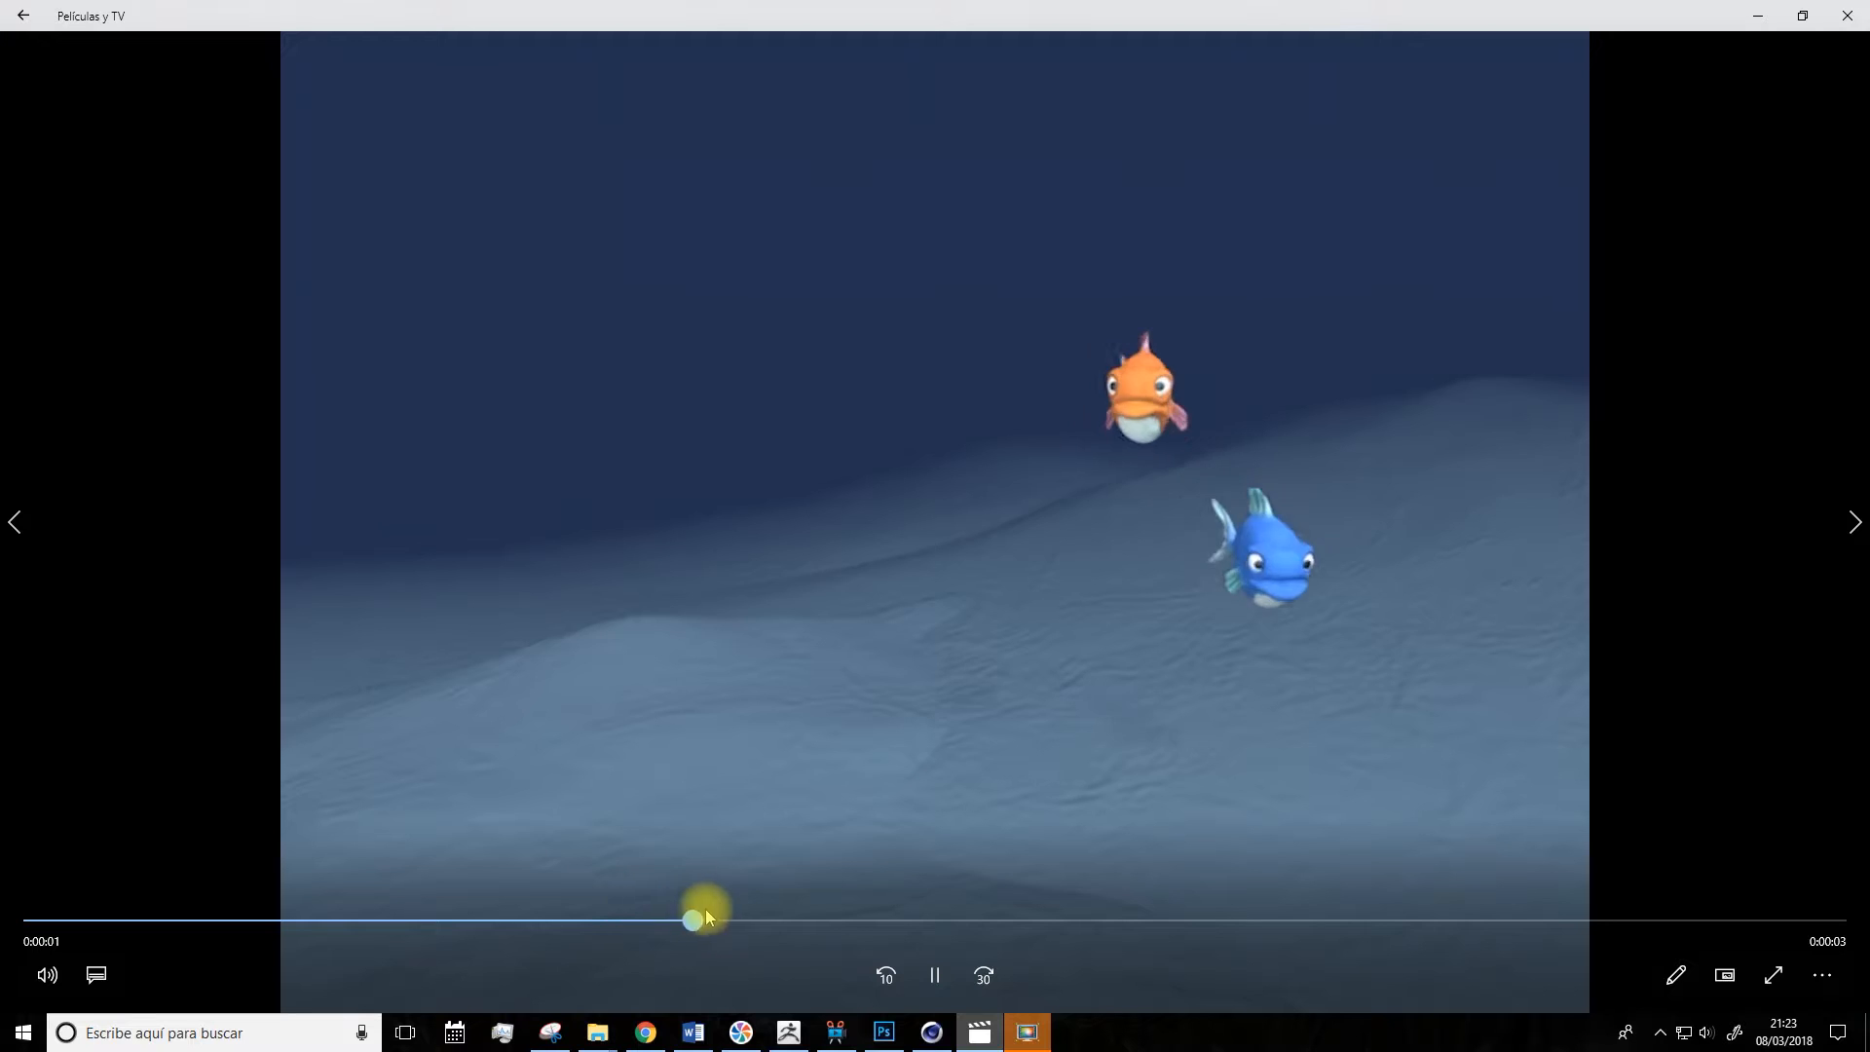
drag(1167, 902, 1026, 848)
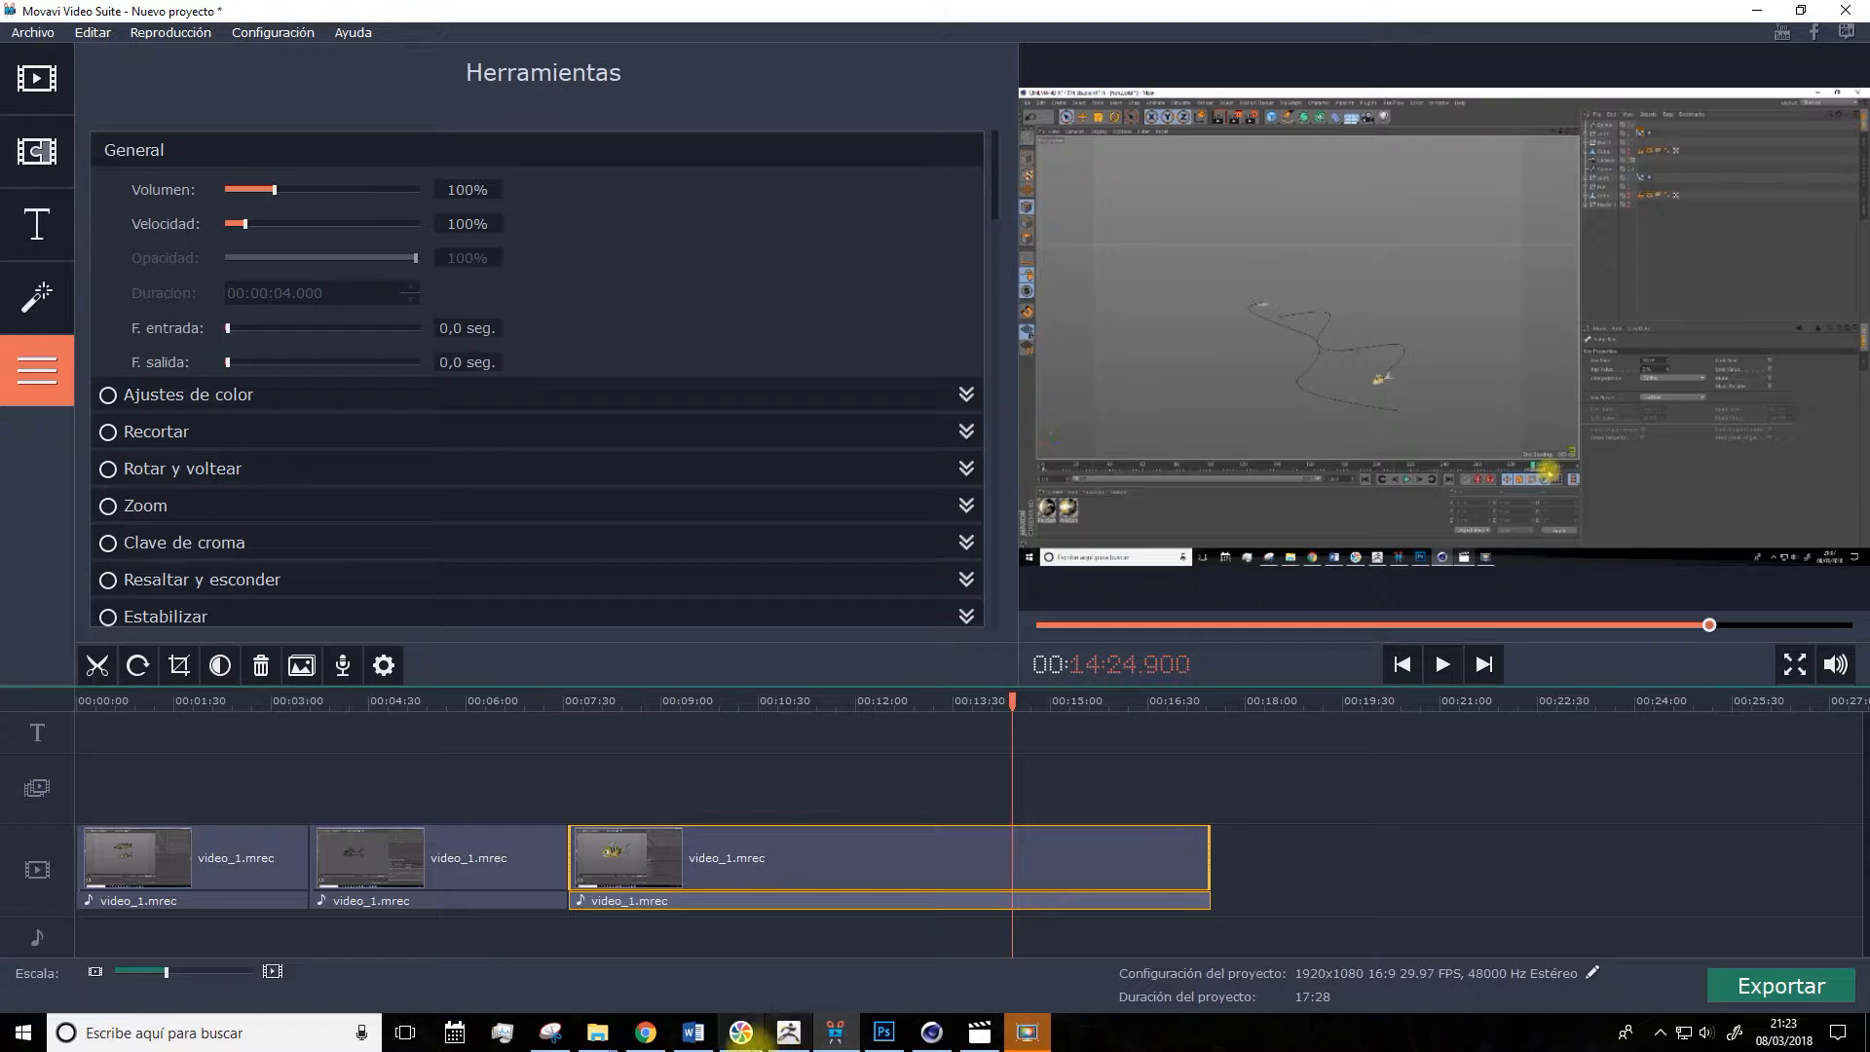
Switch back to Cinema 4D and play the two-fish animation, examining it from the opposite side and at closer range.
click(931, 1033)
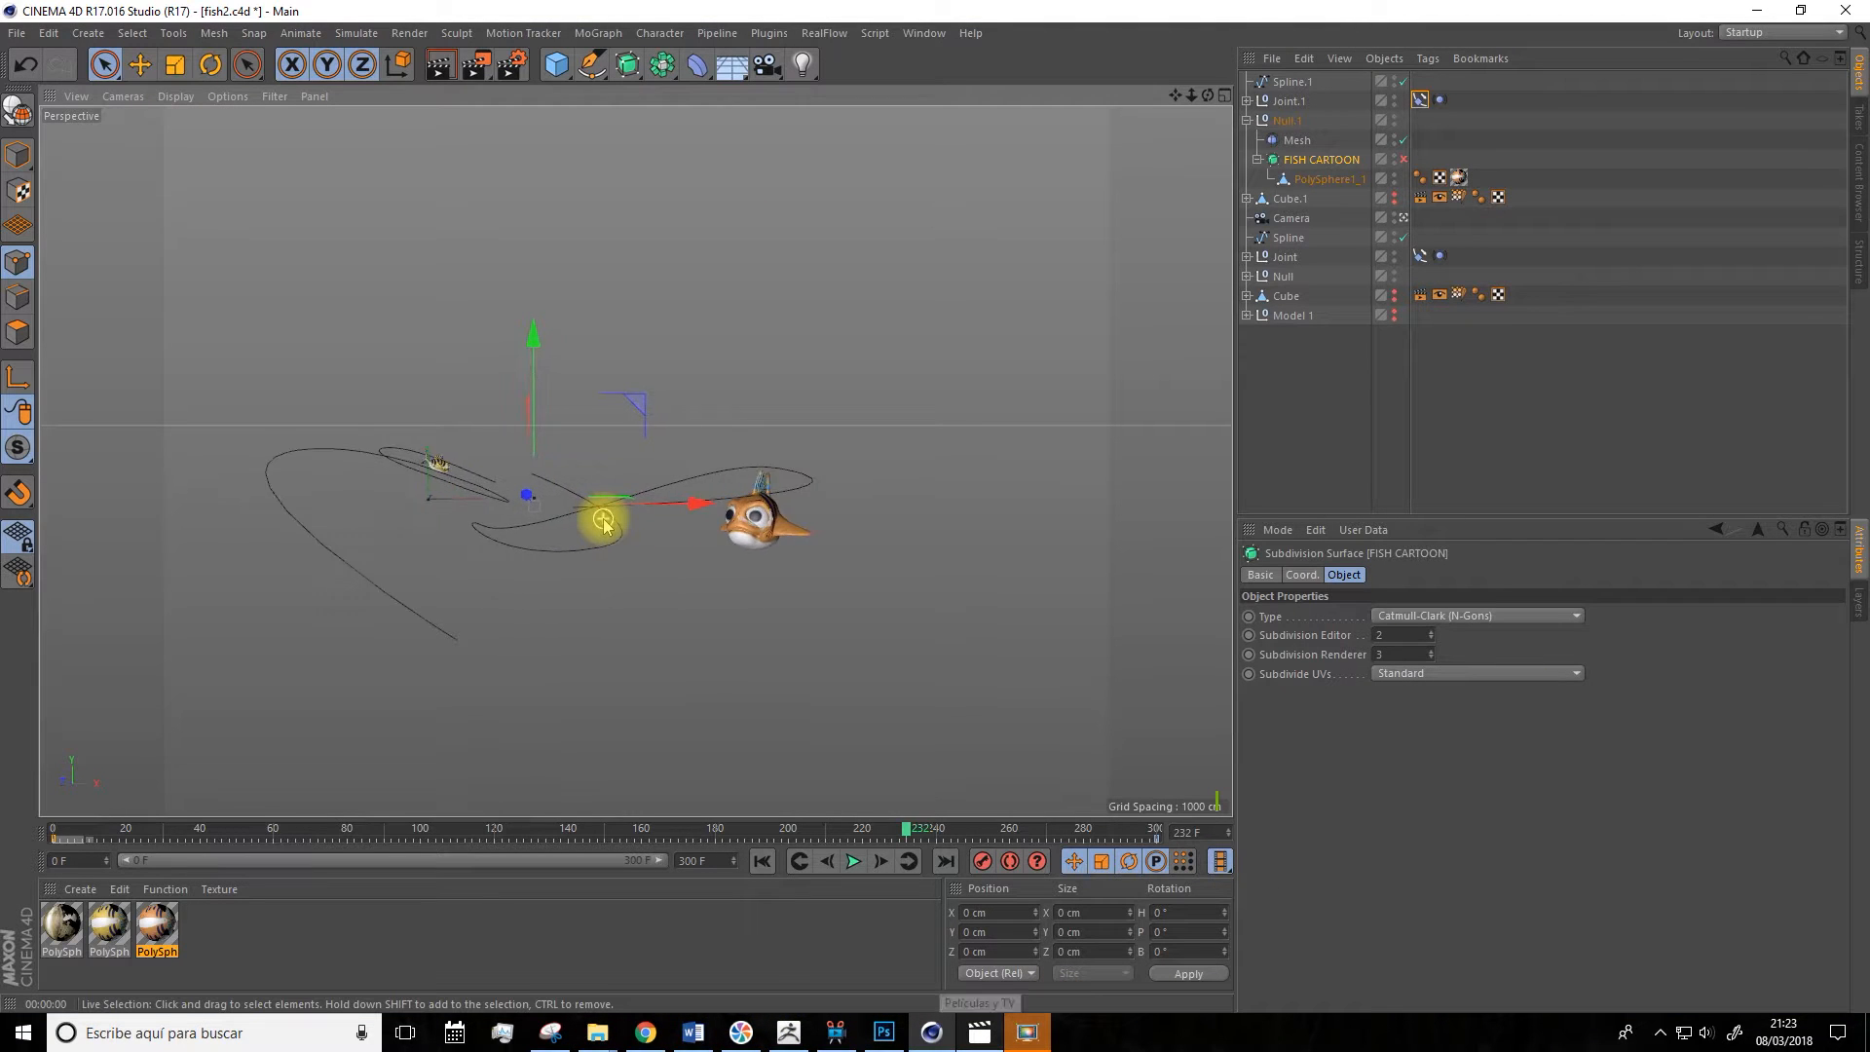
scroll(603, 523, up, 2)
alt+drag(624, 535, 484, 499)
drag(1174, 96, 1601, 94)
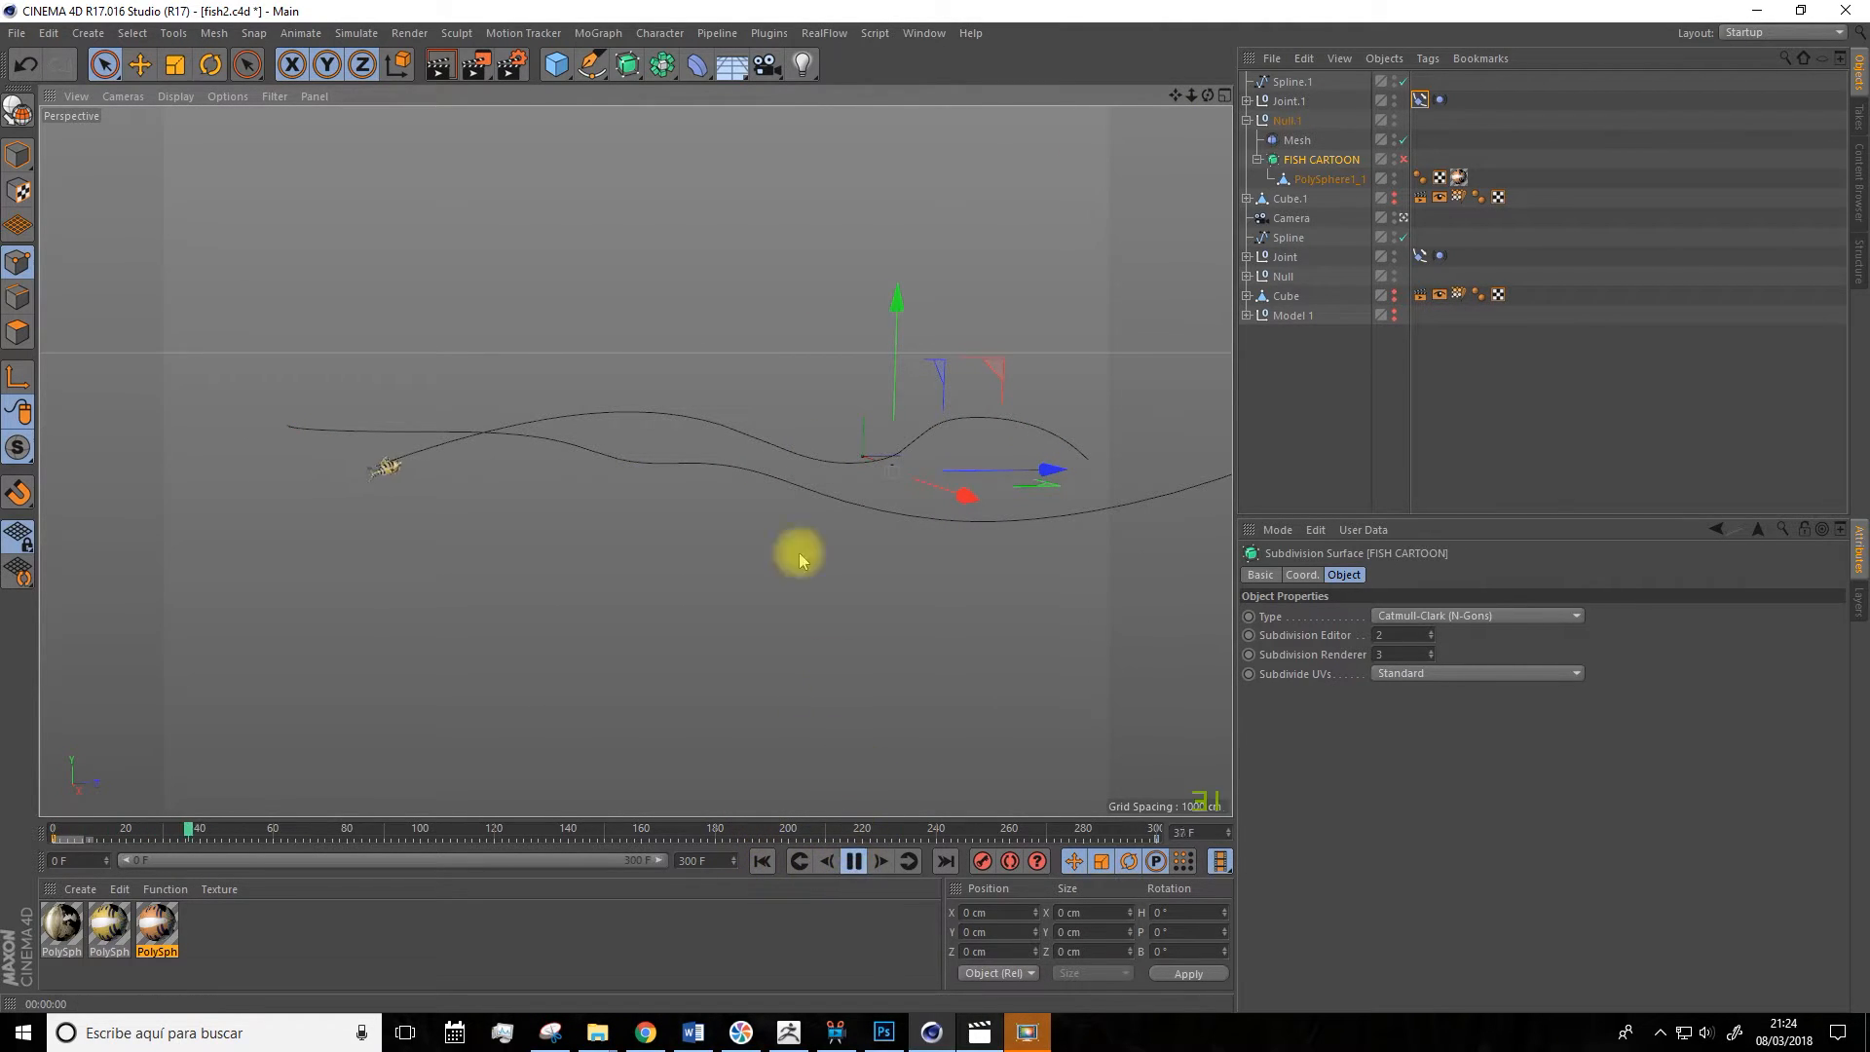
mouse_move(755, 493)
alt+mouse_down()
mouse_move(848, 494)
mouse_move(763, 522)
alt+mouse_up()
scroll(827, 480, up, 4)
scroll(572, 438, up, 3)
scroll(575, 443, up, 3)
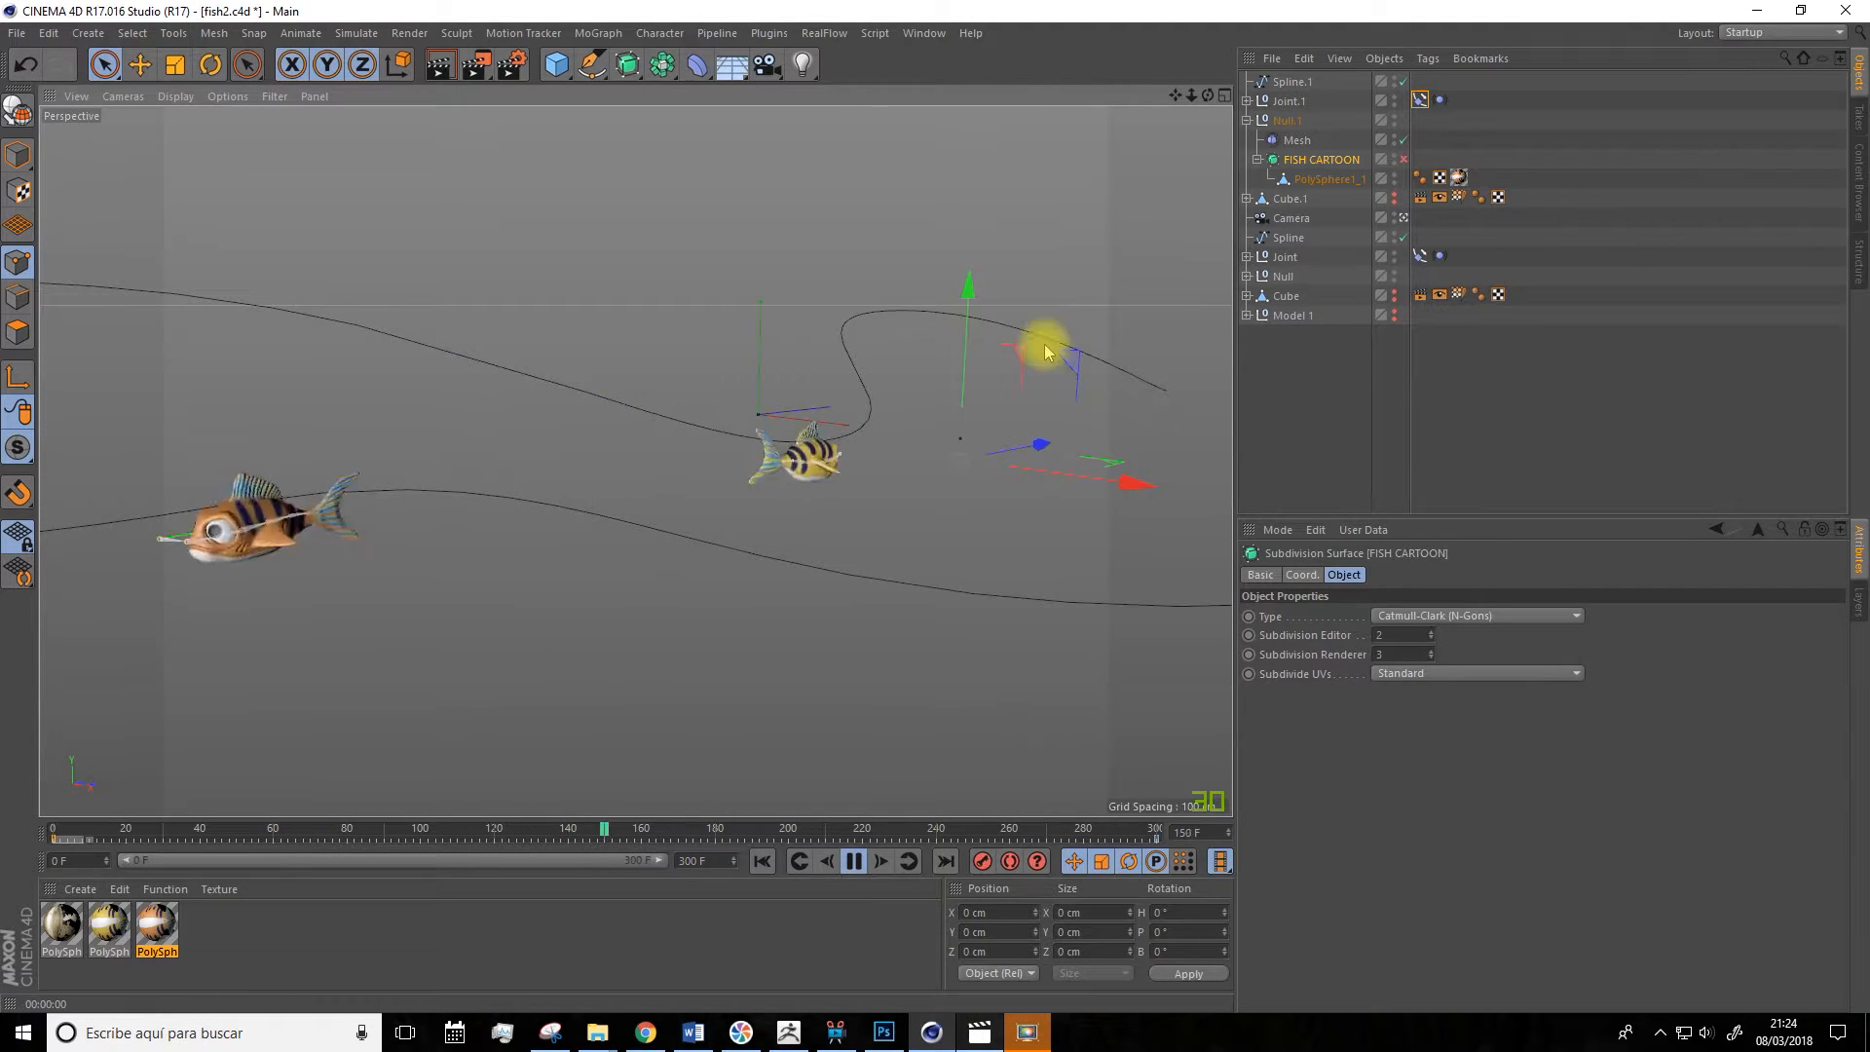
alt+drag(872, 545, 864, 535)
scroll(864, 538, down, 2)
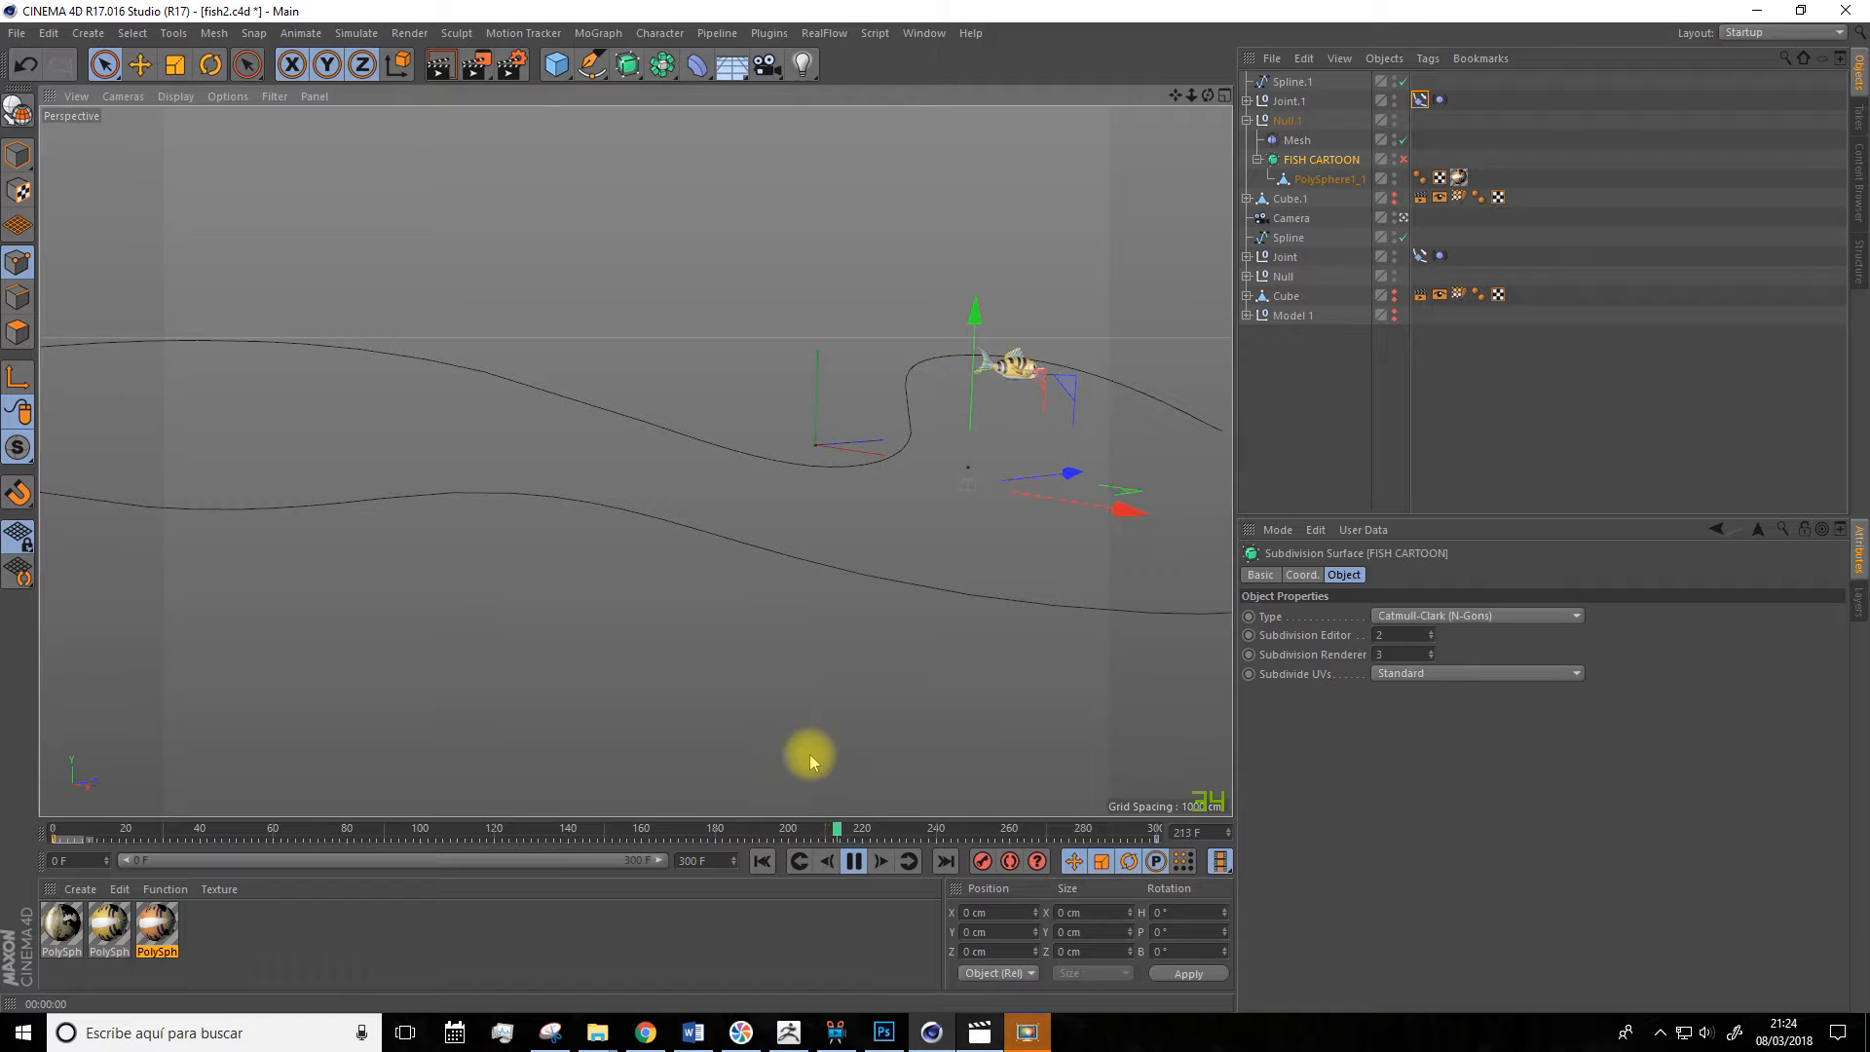
Stop the playback at frame 125 and set the render output to save as PNG named fish with an alpha channel.
drag(920, 829, 513, 834)
click(849, 861)
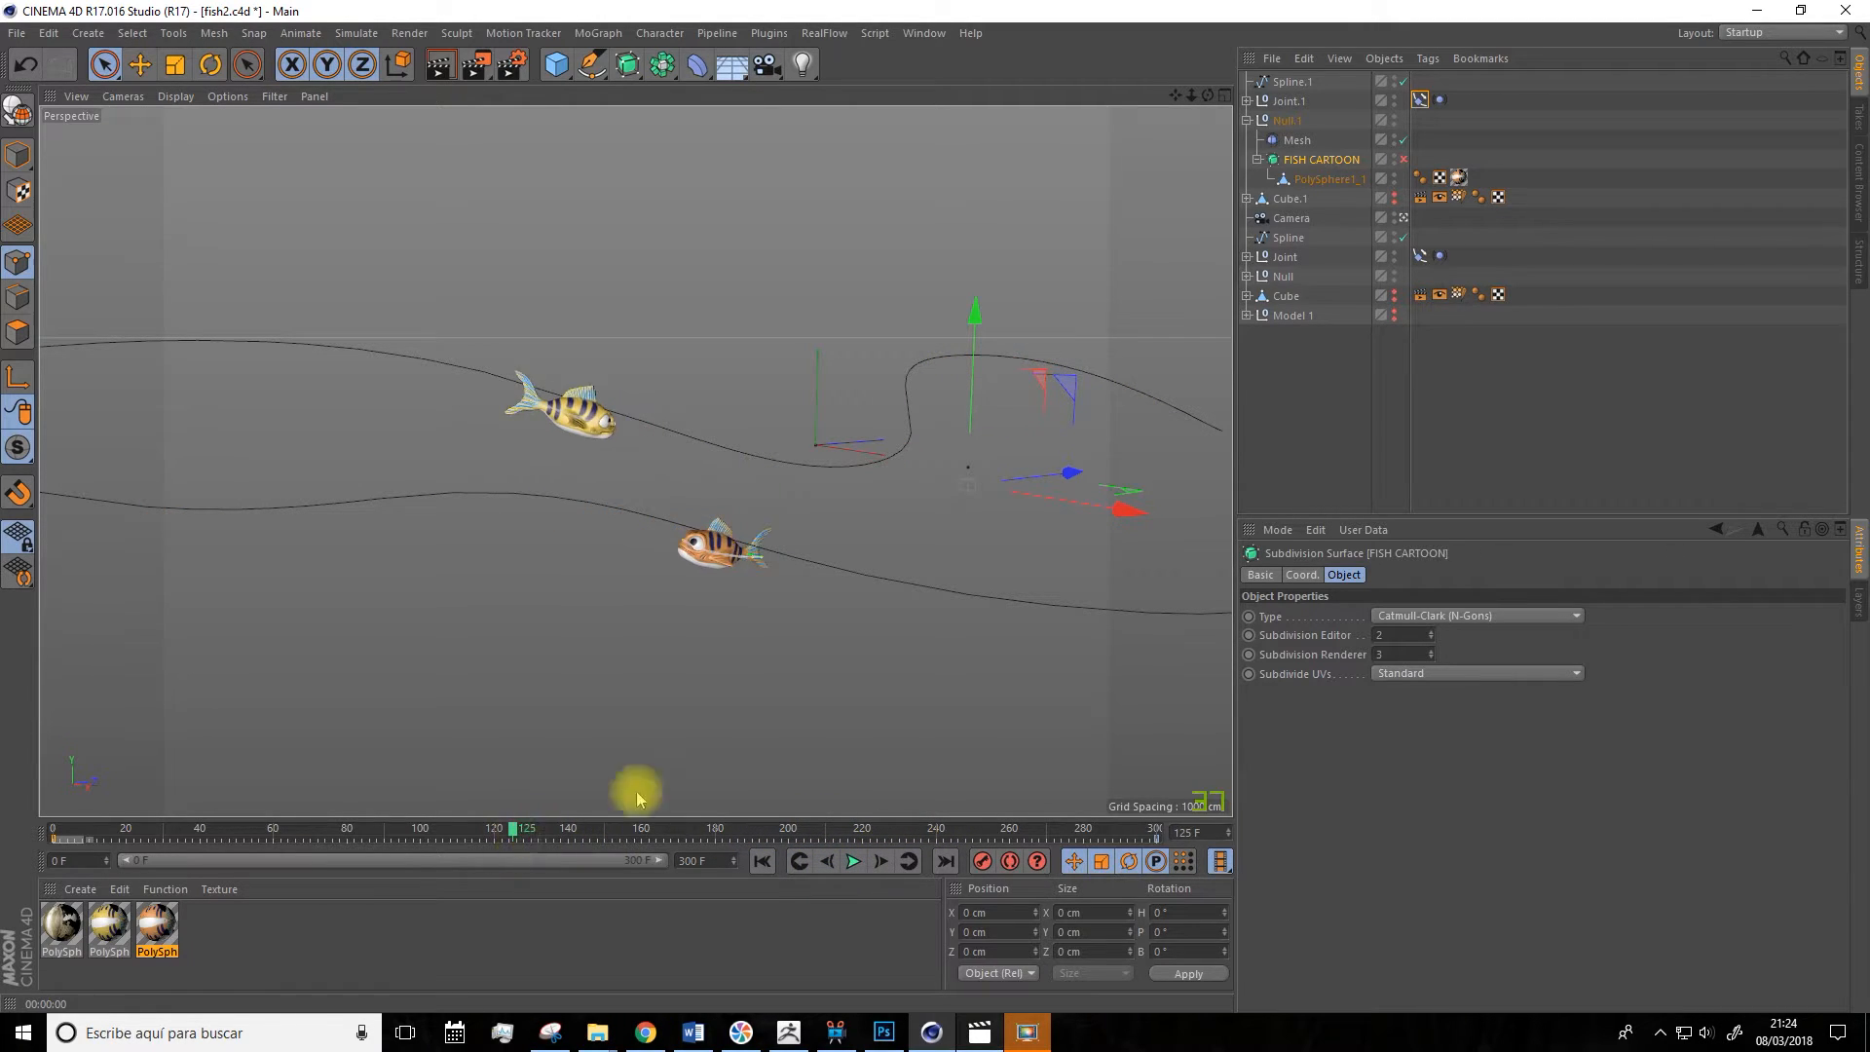
click(508, 65)
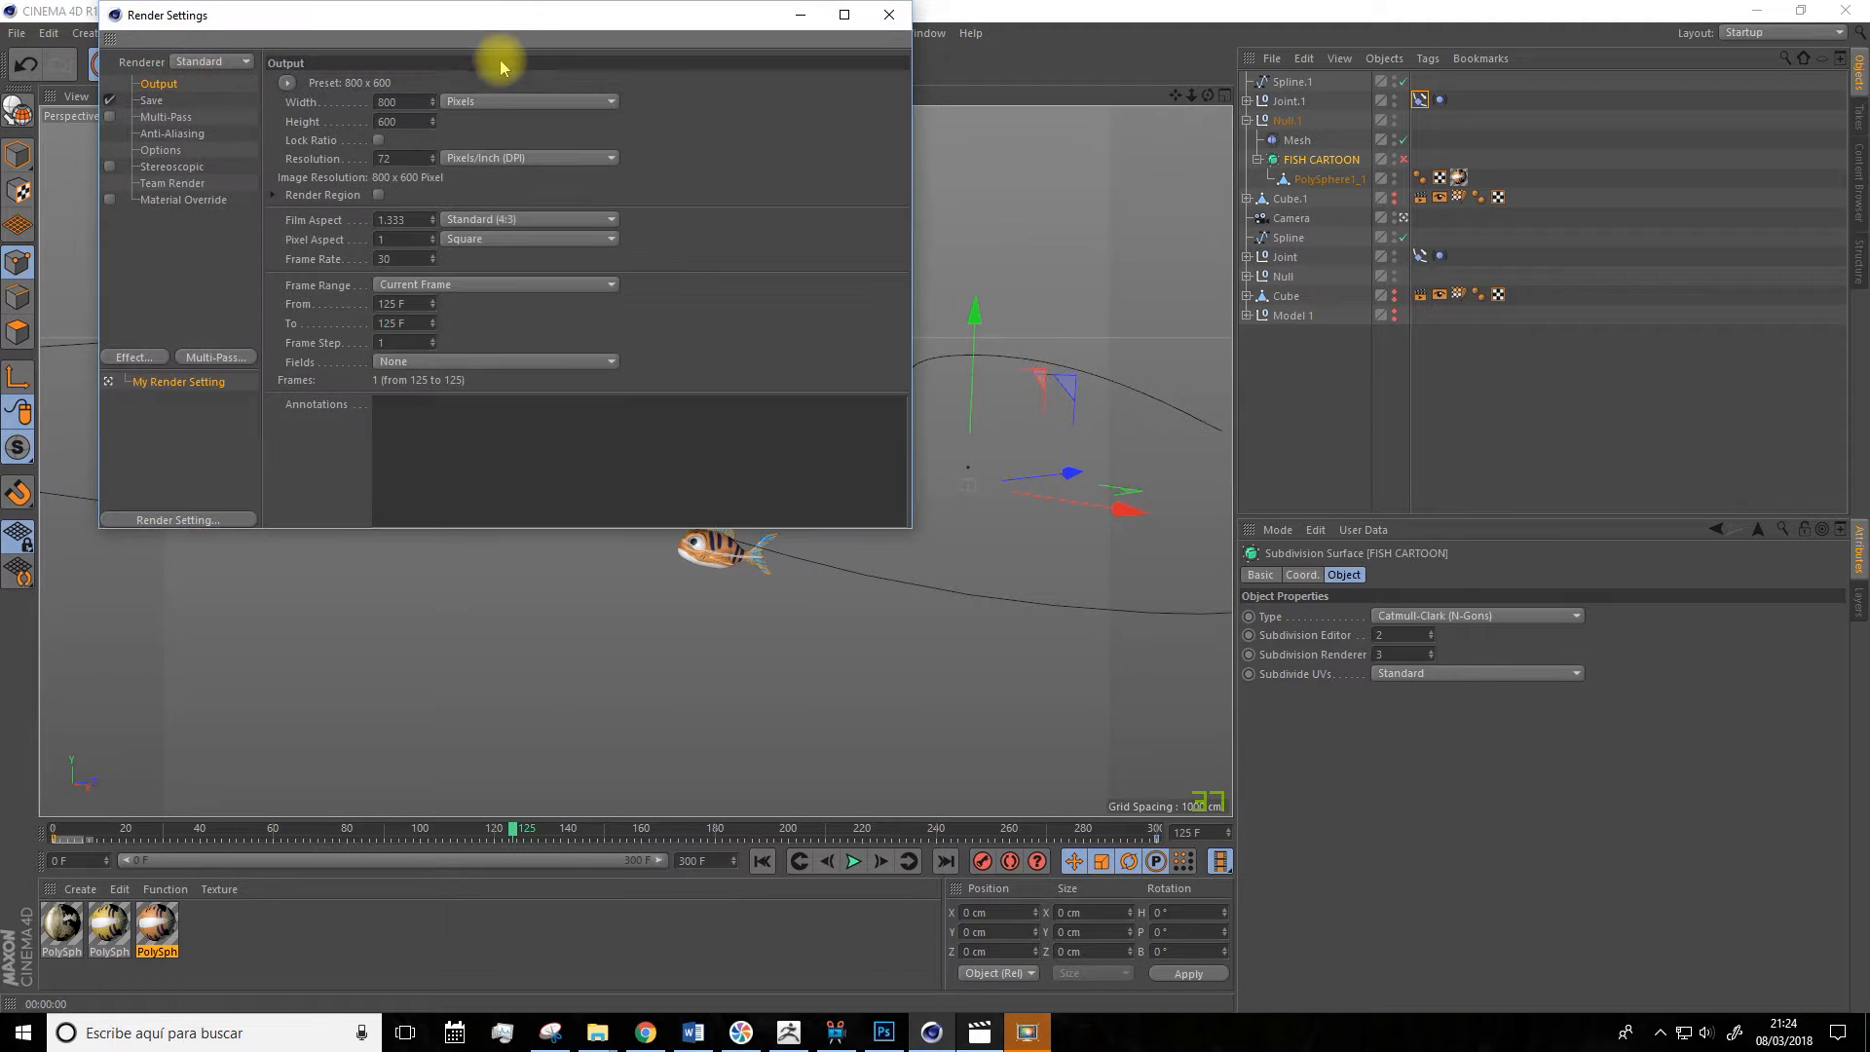
drag(450, 27, 641, 134)
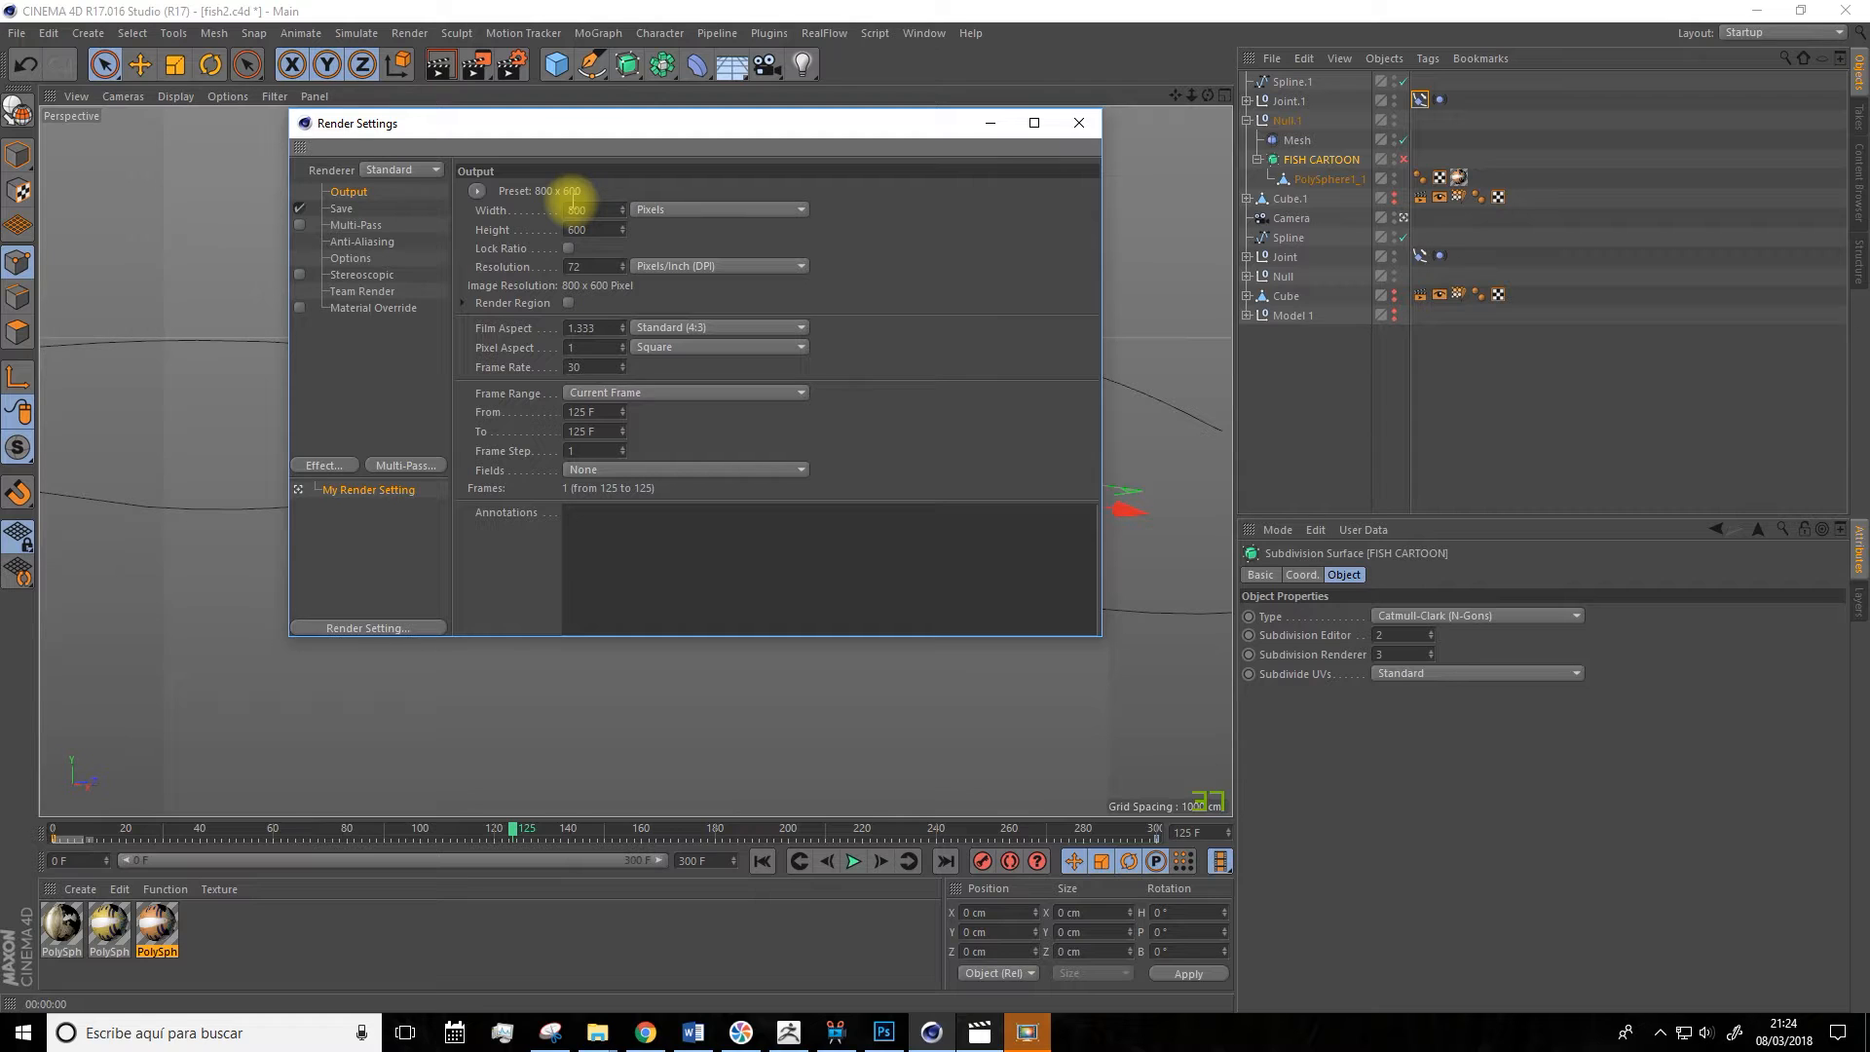
click(342, 209)
click(654, 246)
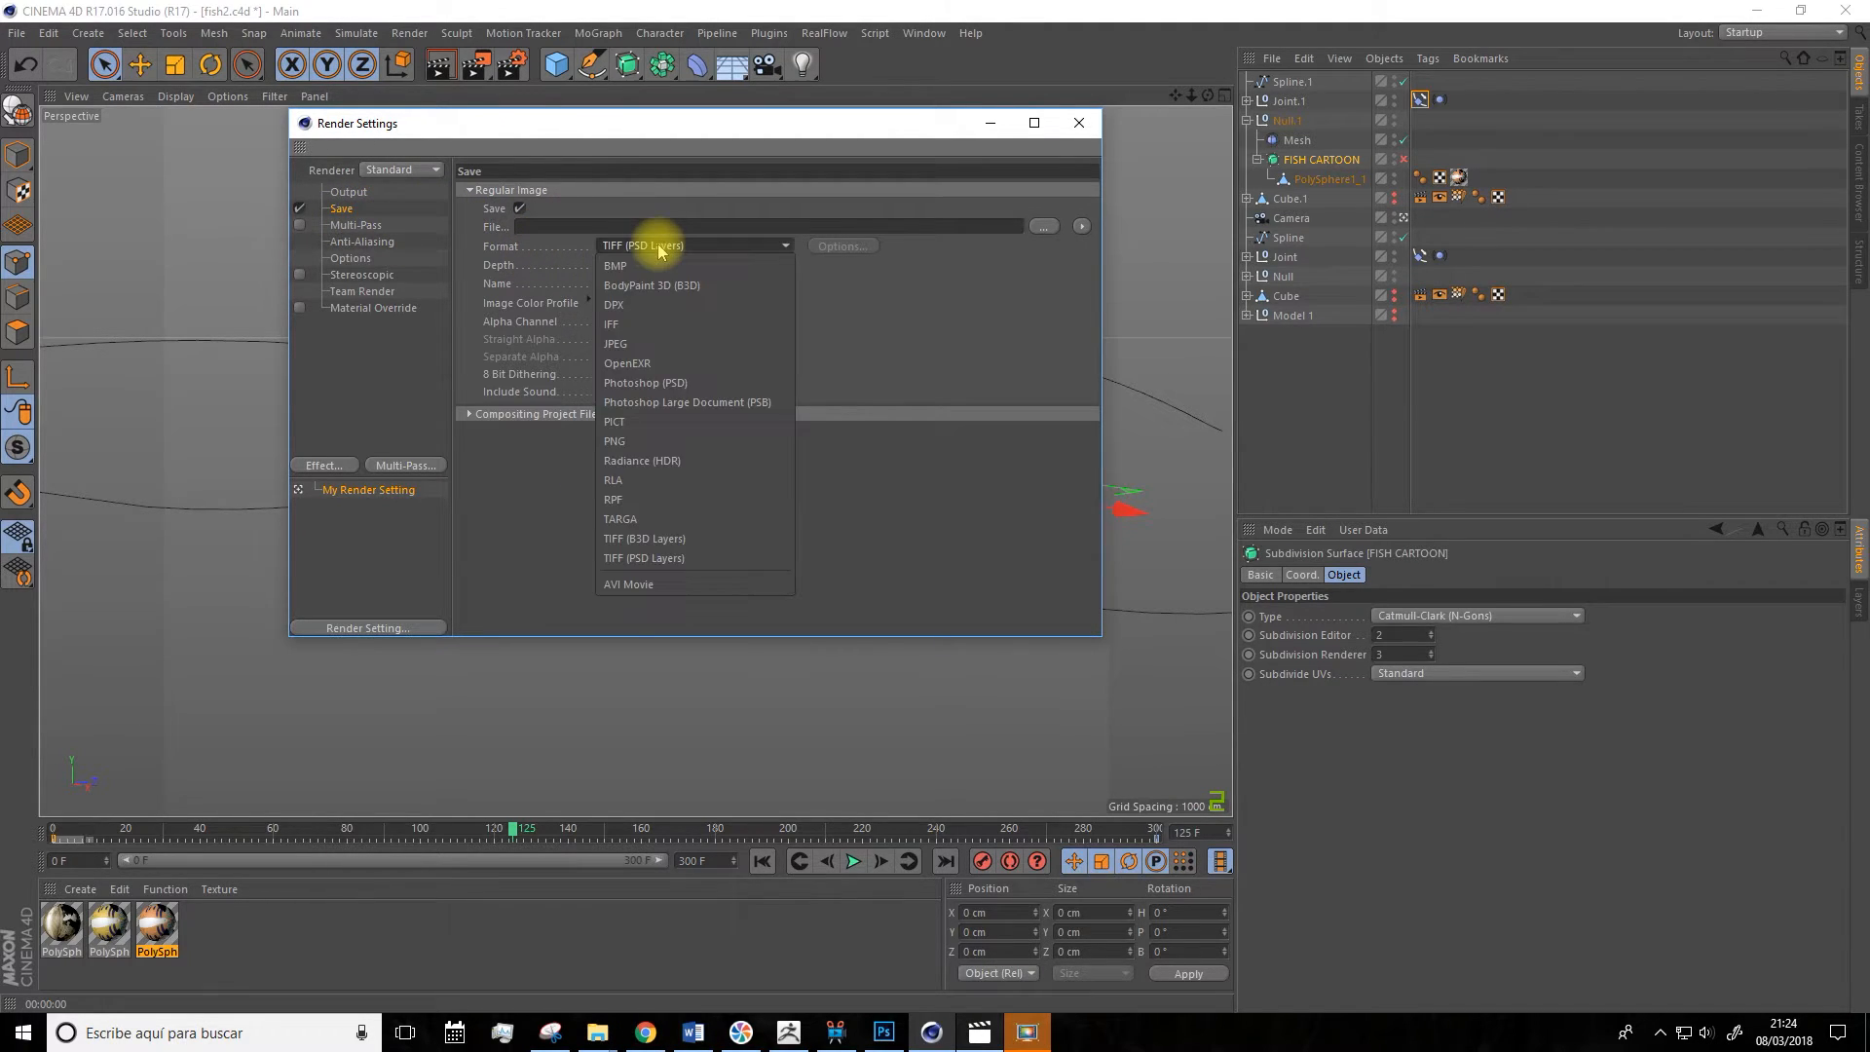
click(624, 441)
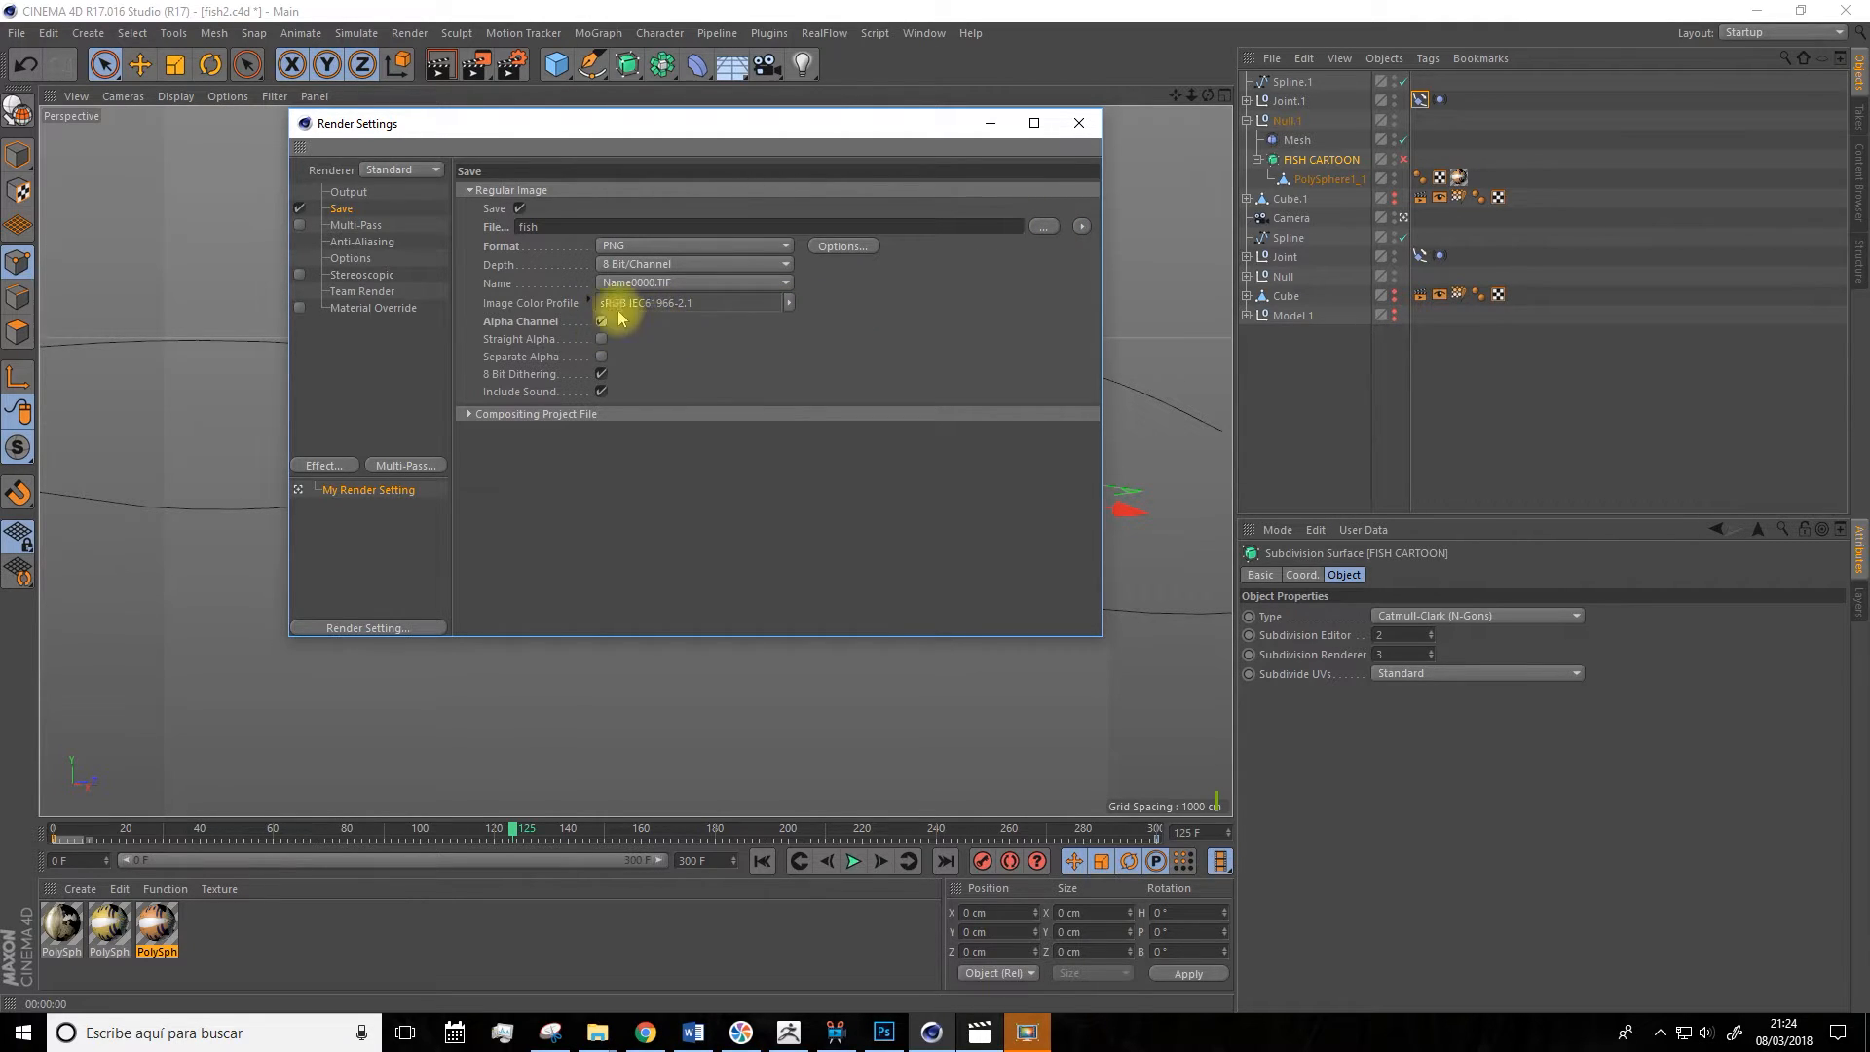
click(991, 122)
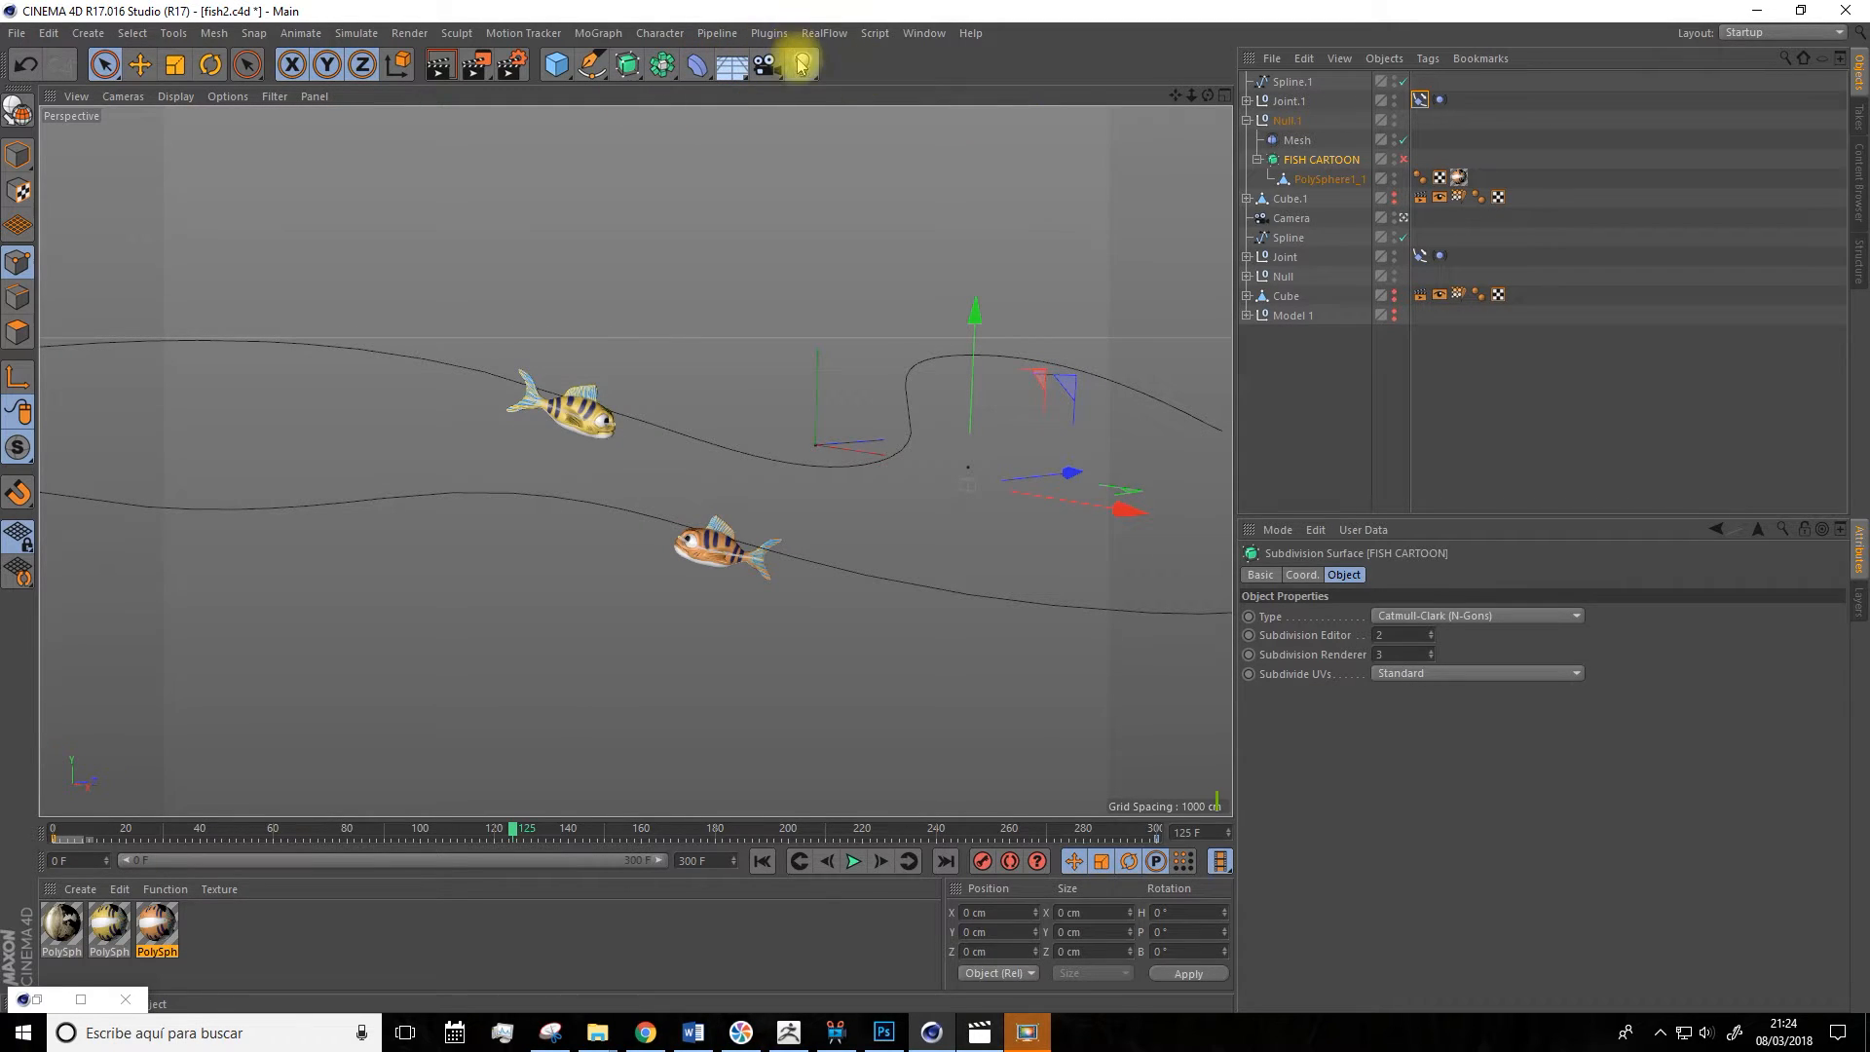
Add an omni light to the scene and raise it well above the two fish.
drag(800, 64, 865, 95)
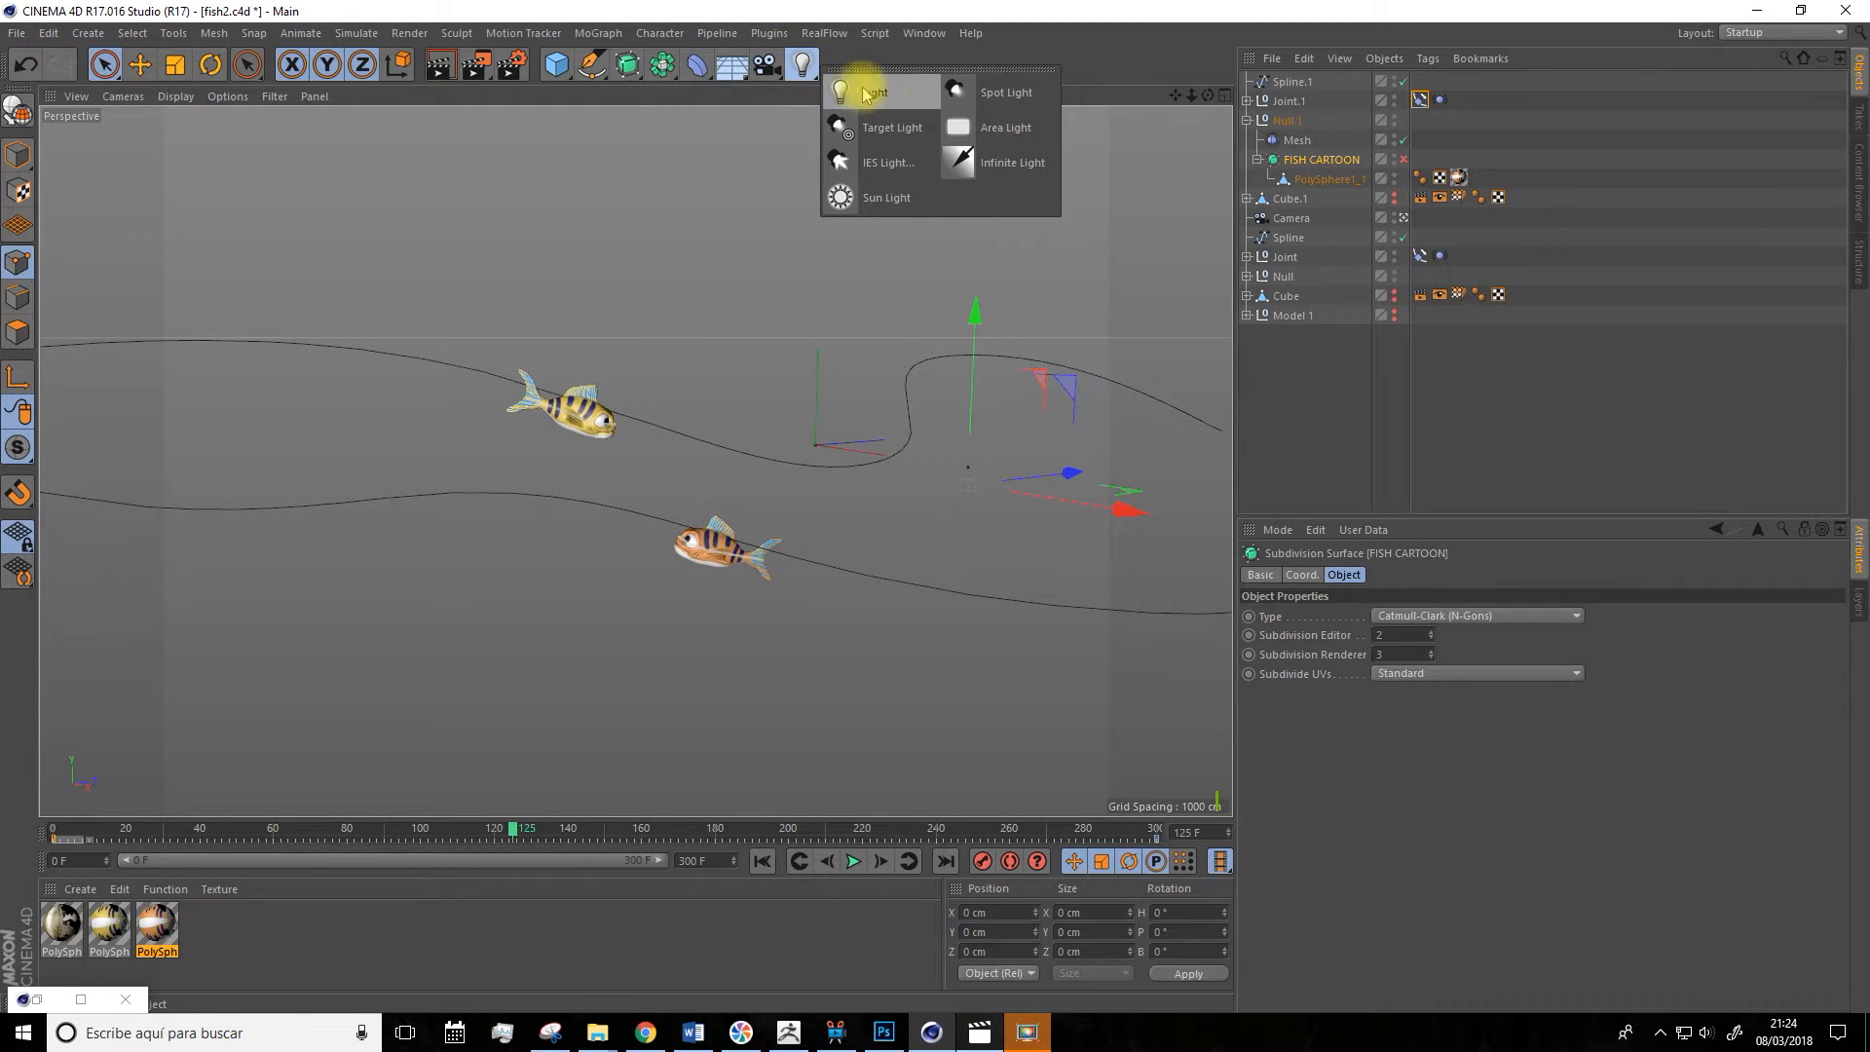
click(785, 9)
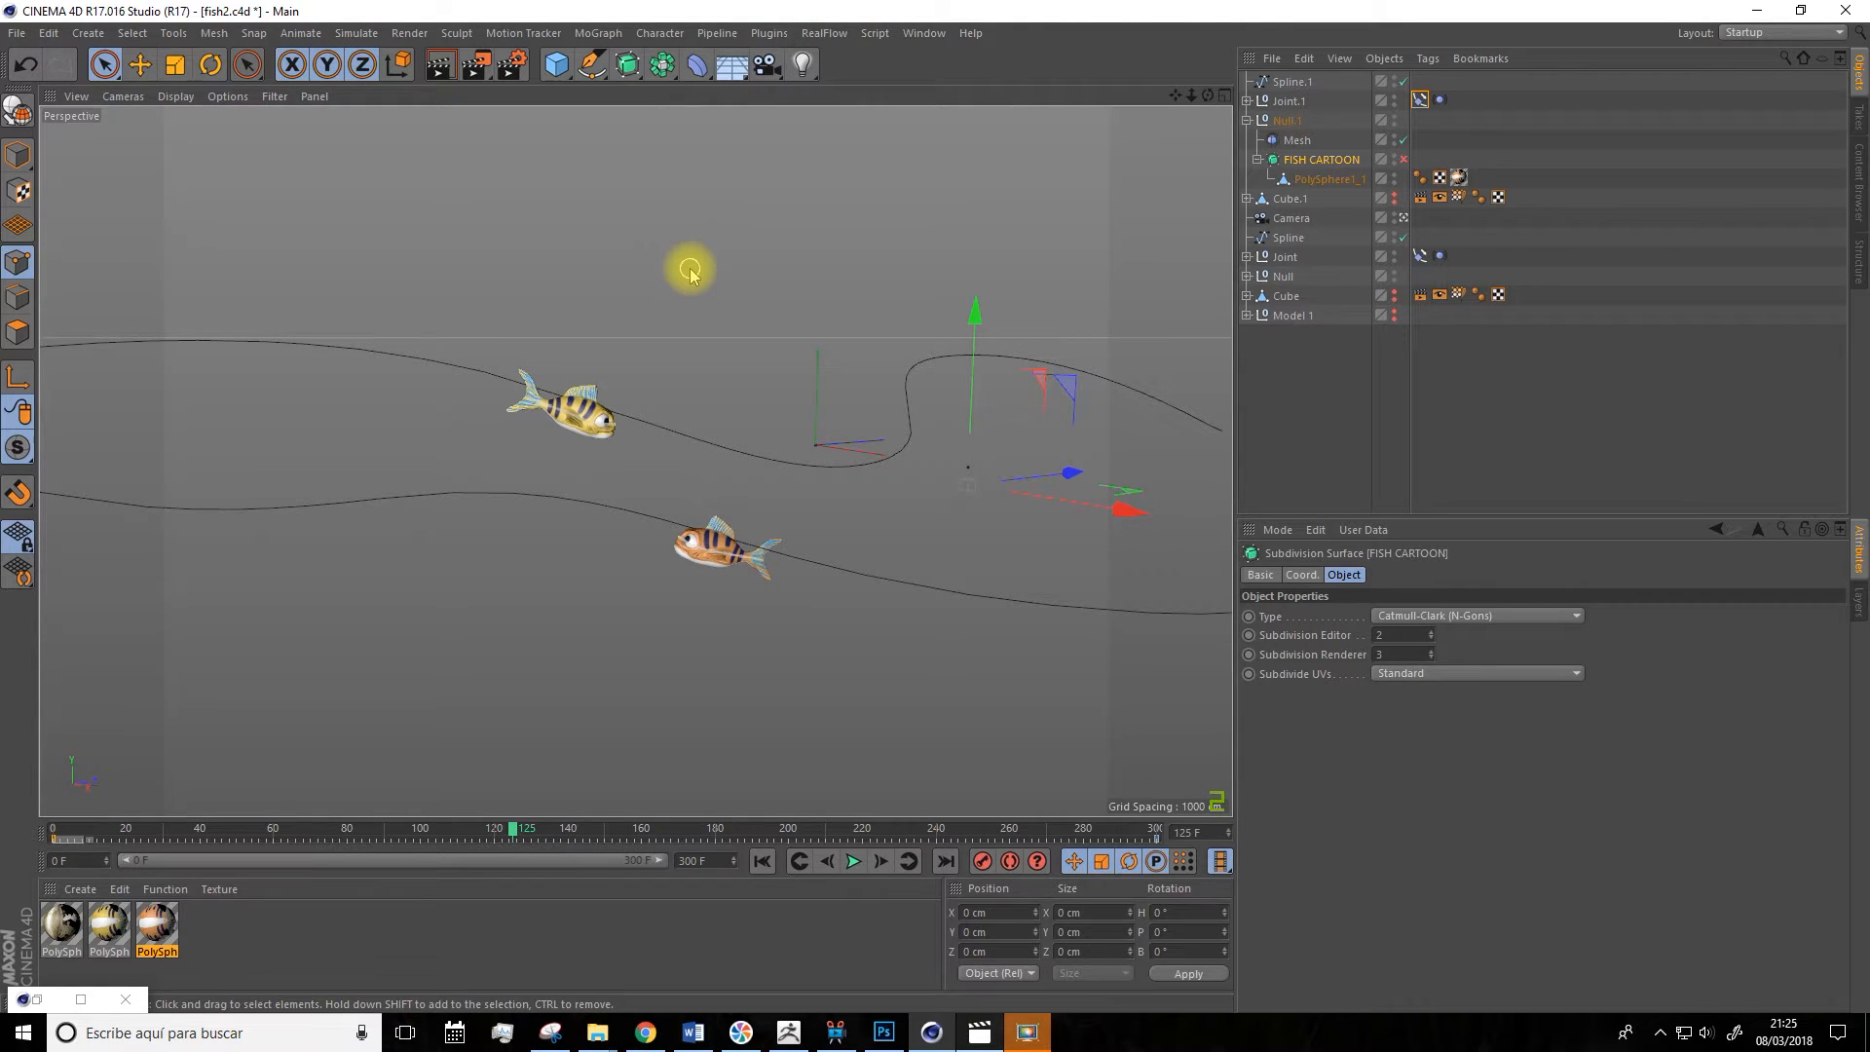
drag(803, 64, 998, 130)
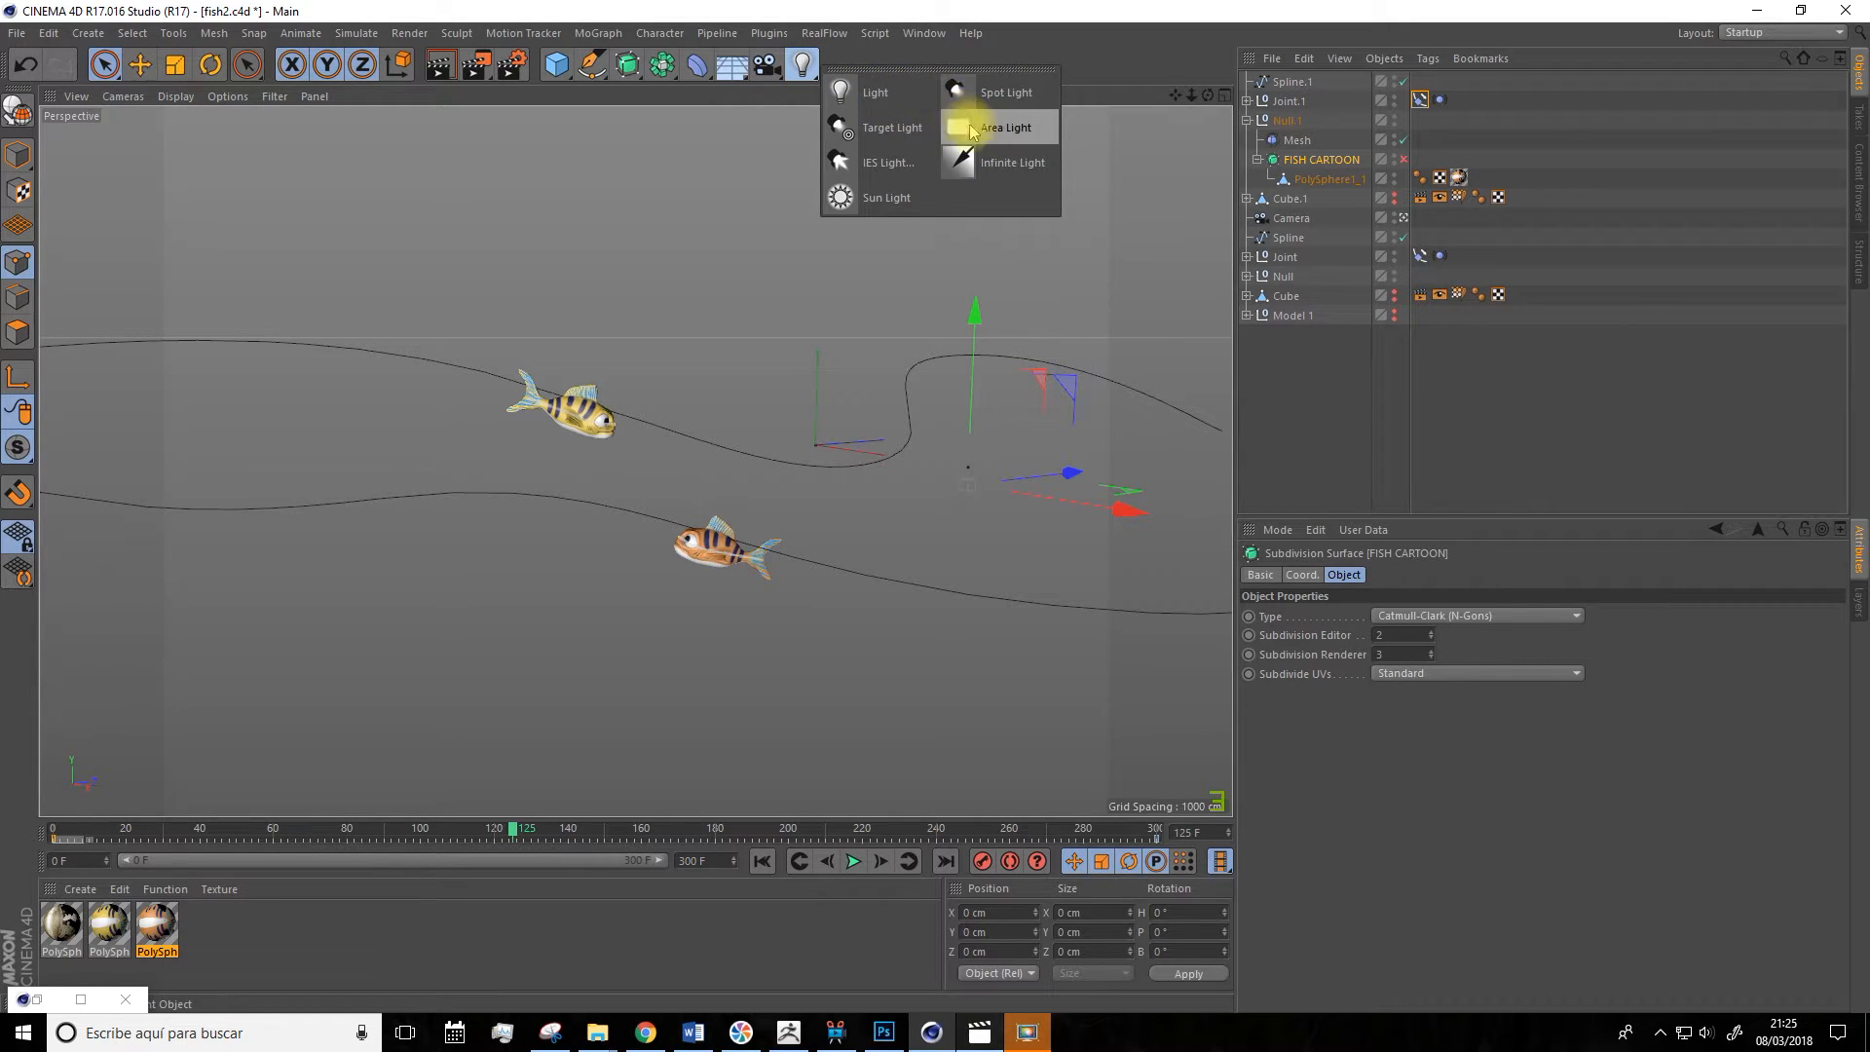
click(876, 92)
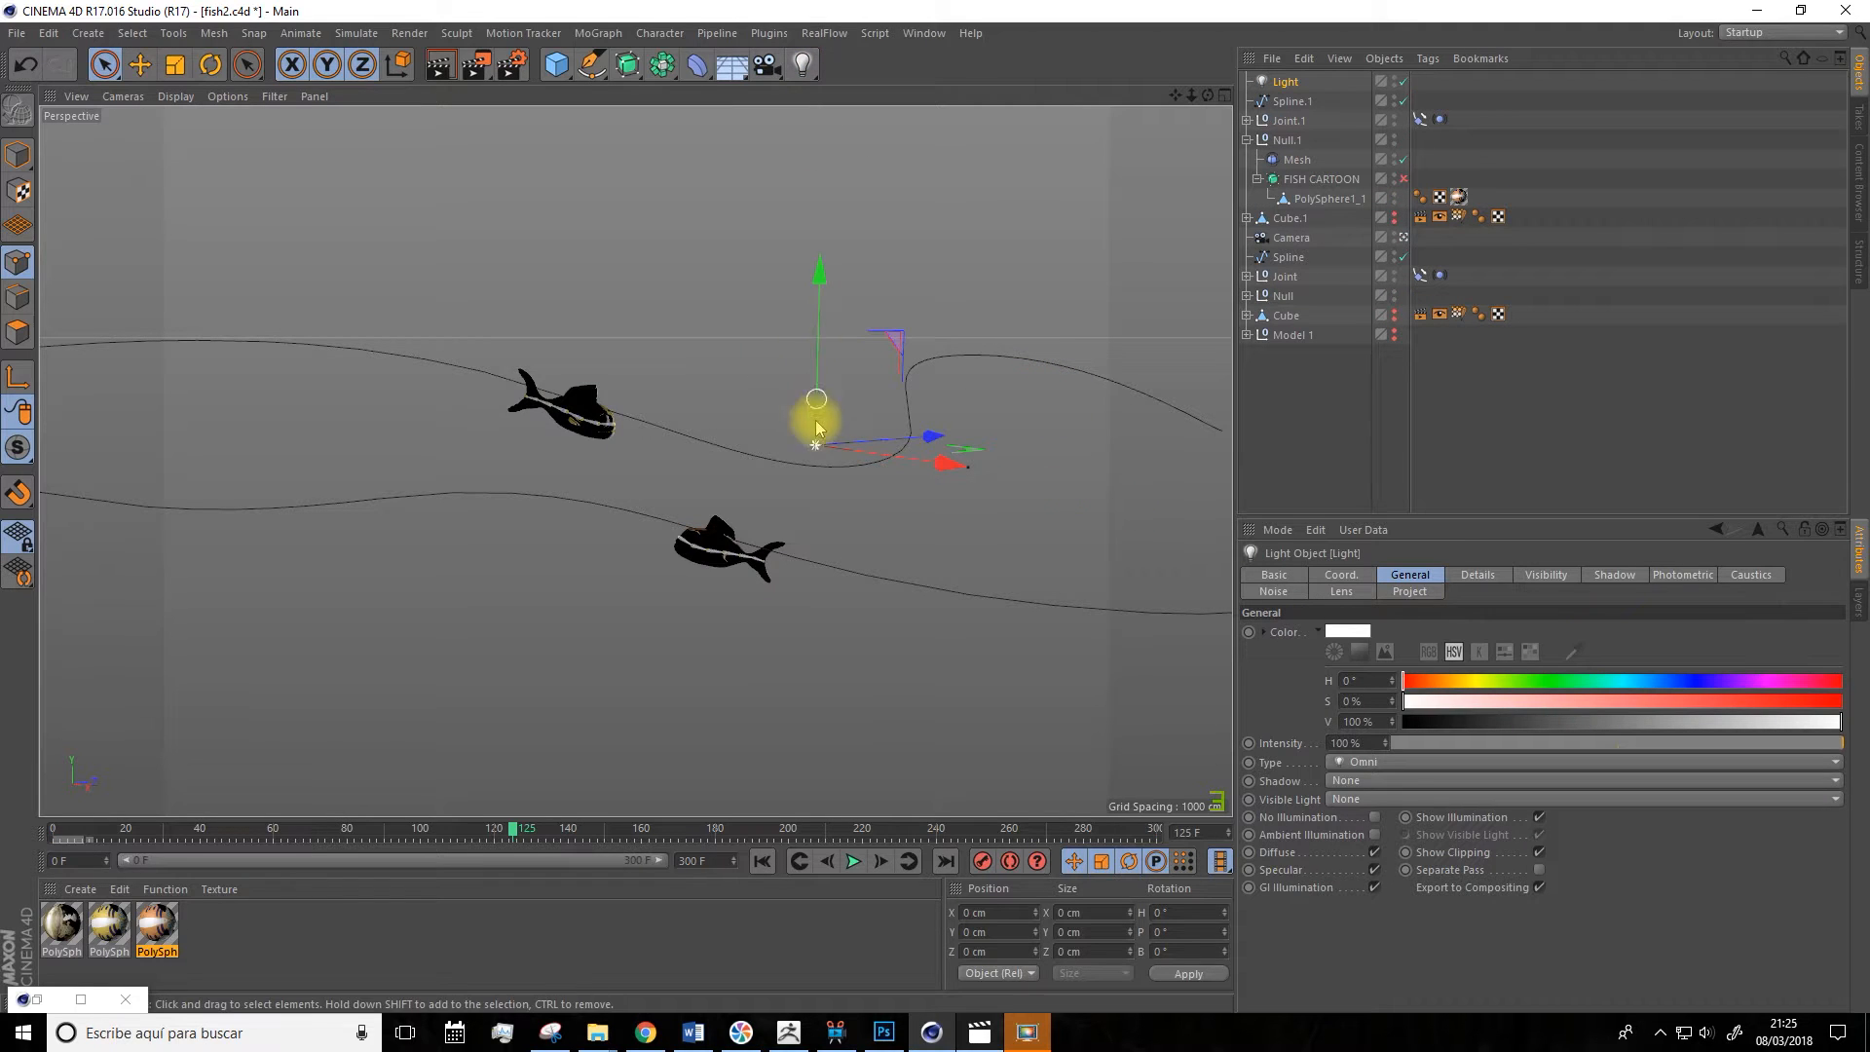
drag(827, 279, 826, 115)
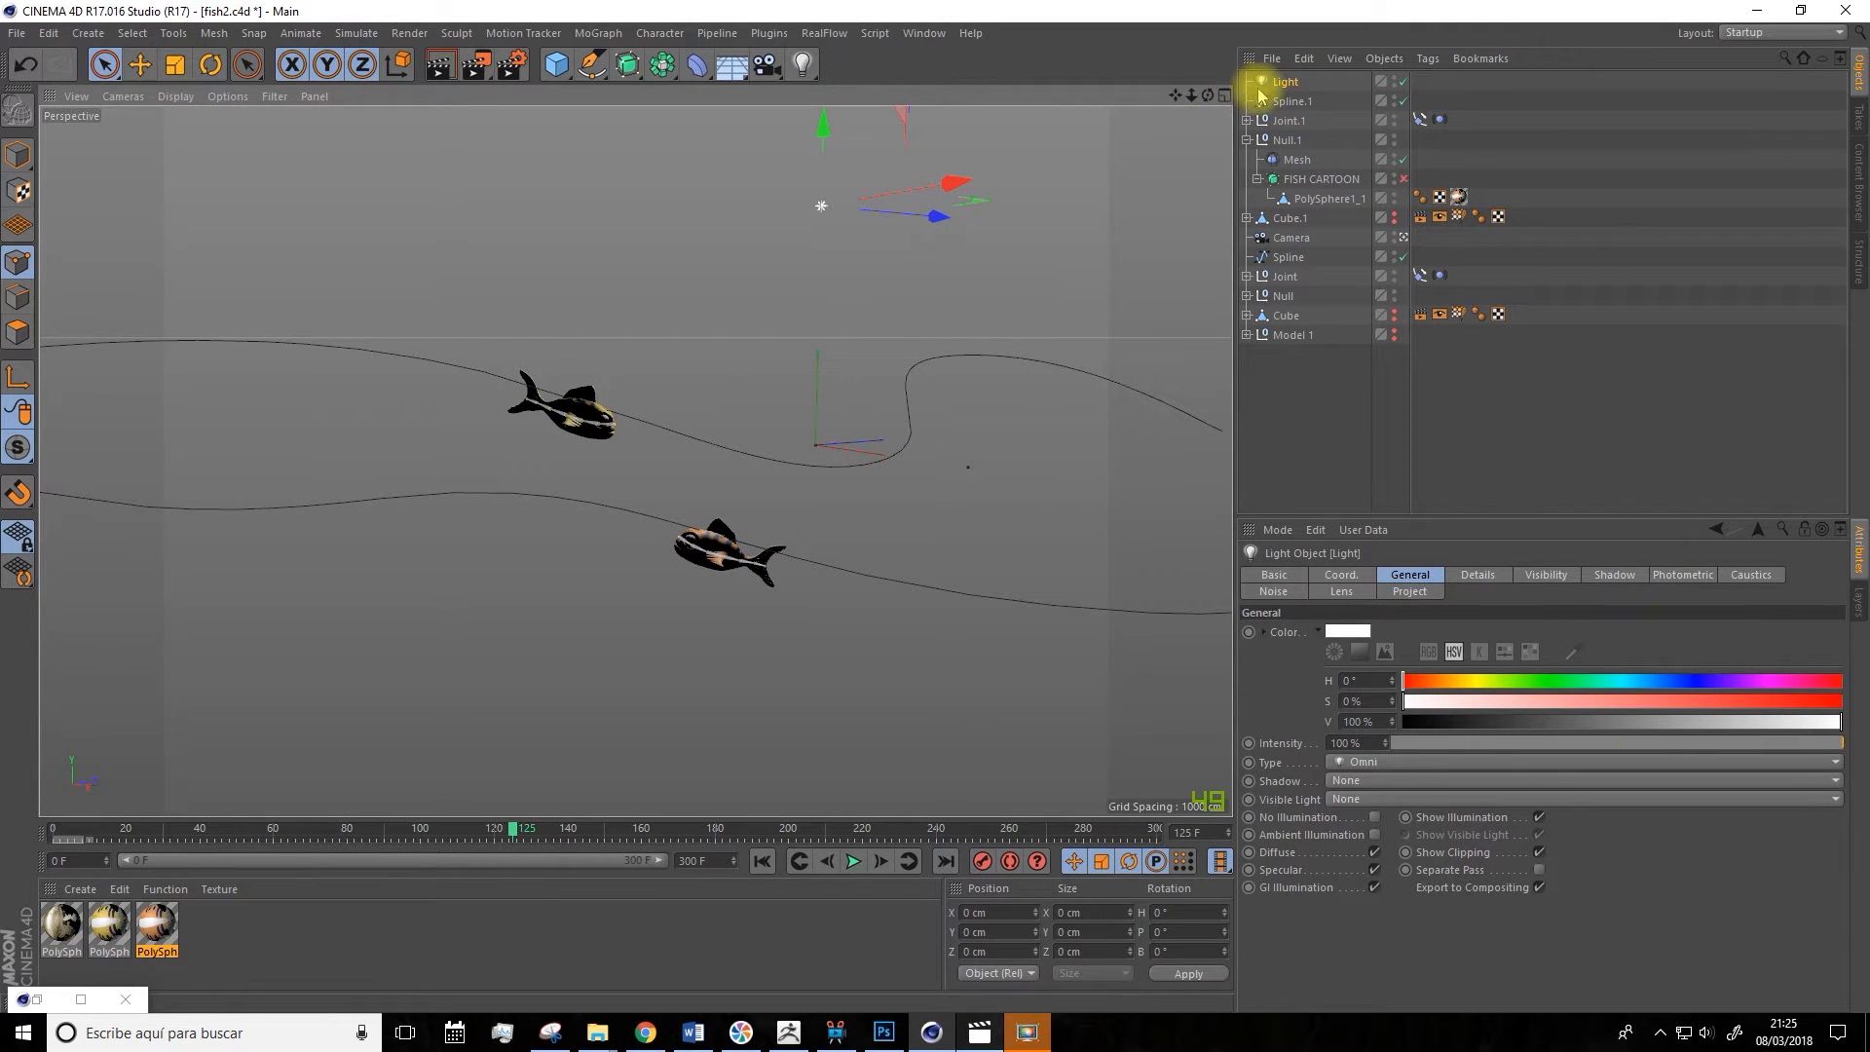
Tint the light pale cyan with hue 181° and saturation 41%, and raise its intensity to 298%.
click(1347, 631)
click(1374, 635)
click(1320, 702)
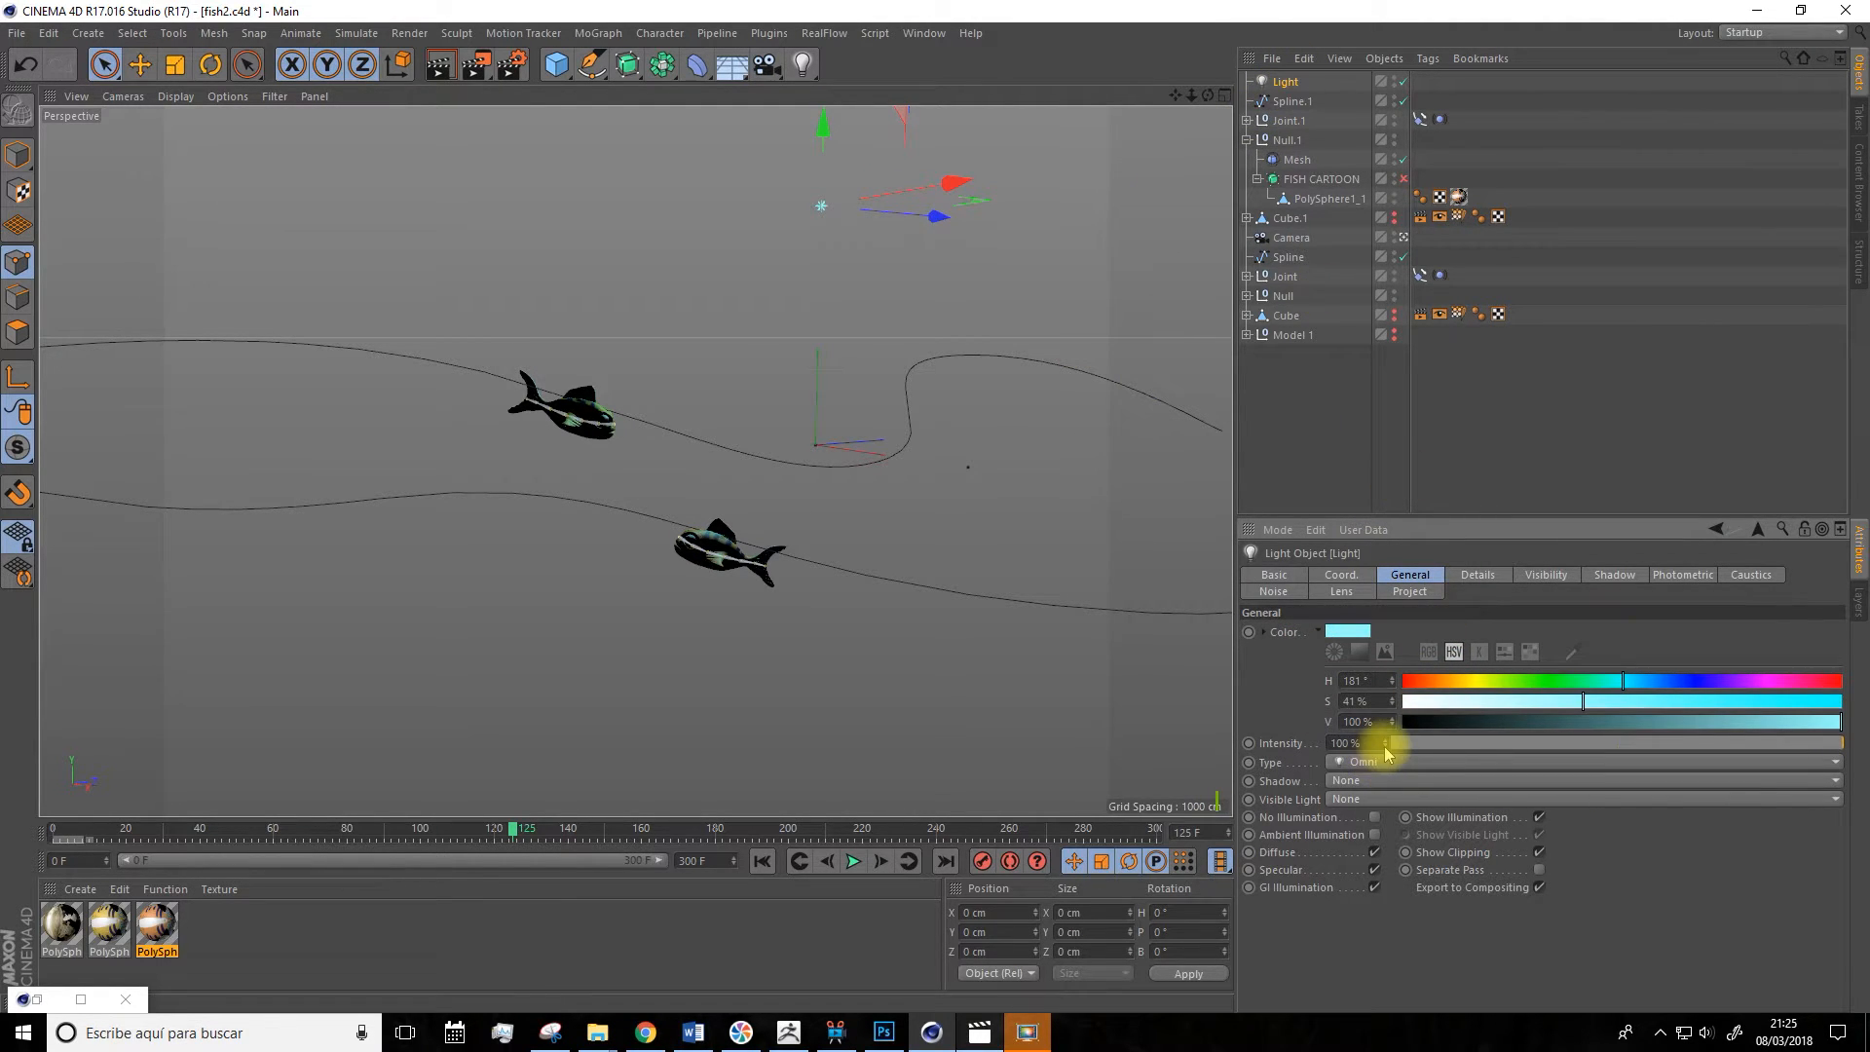
Place a copy of the light off to one side of the fish at 124% intensity, and test-render the view.
alt+drag(1169, 726, 522, 434)
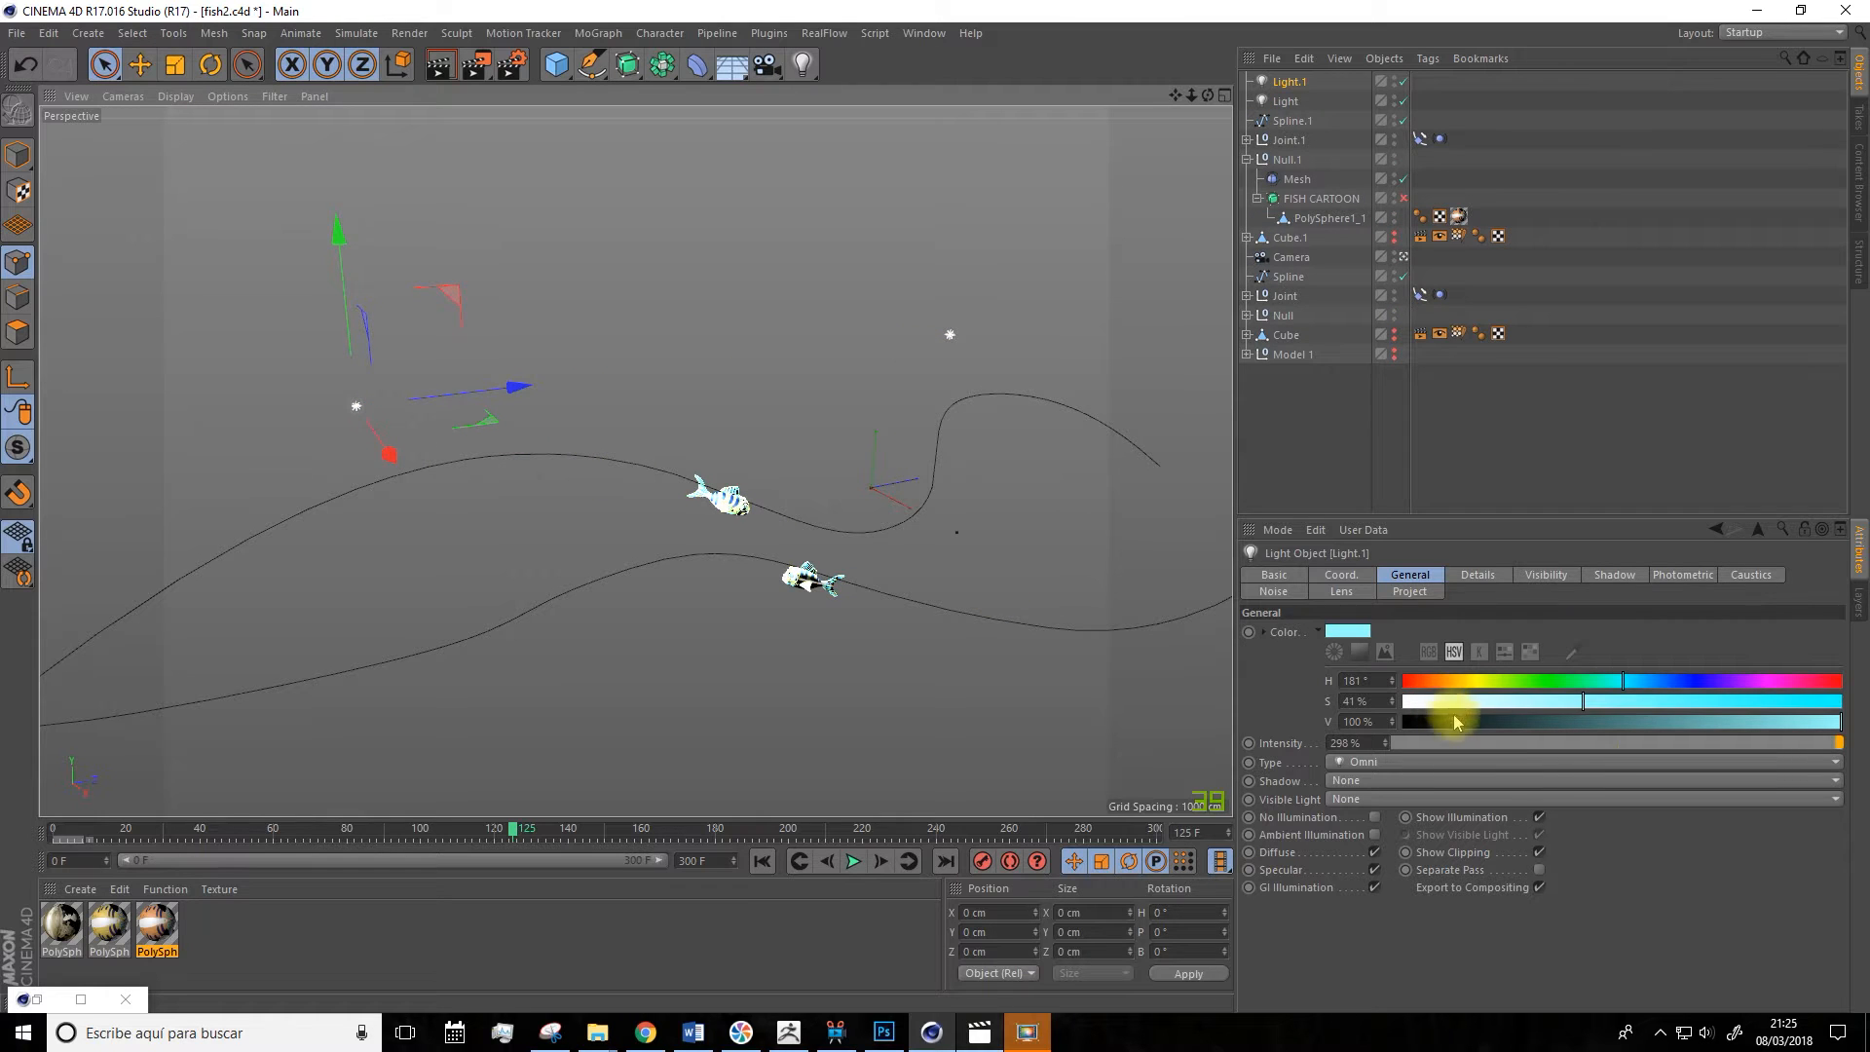
click(1387, 746)
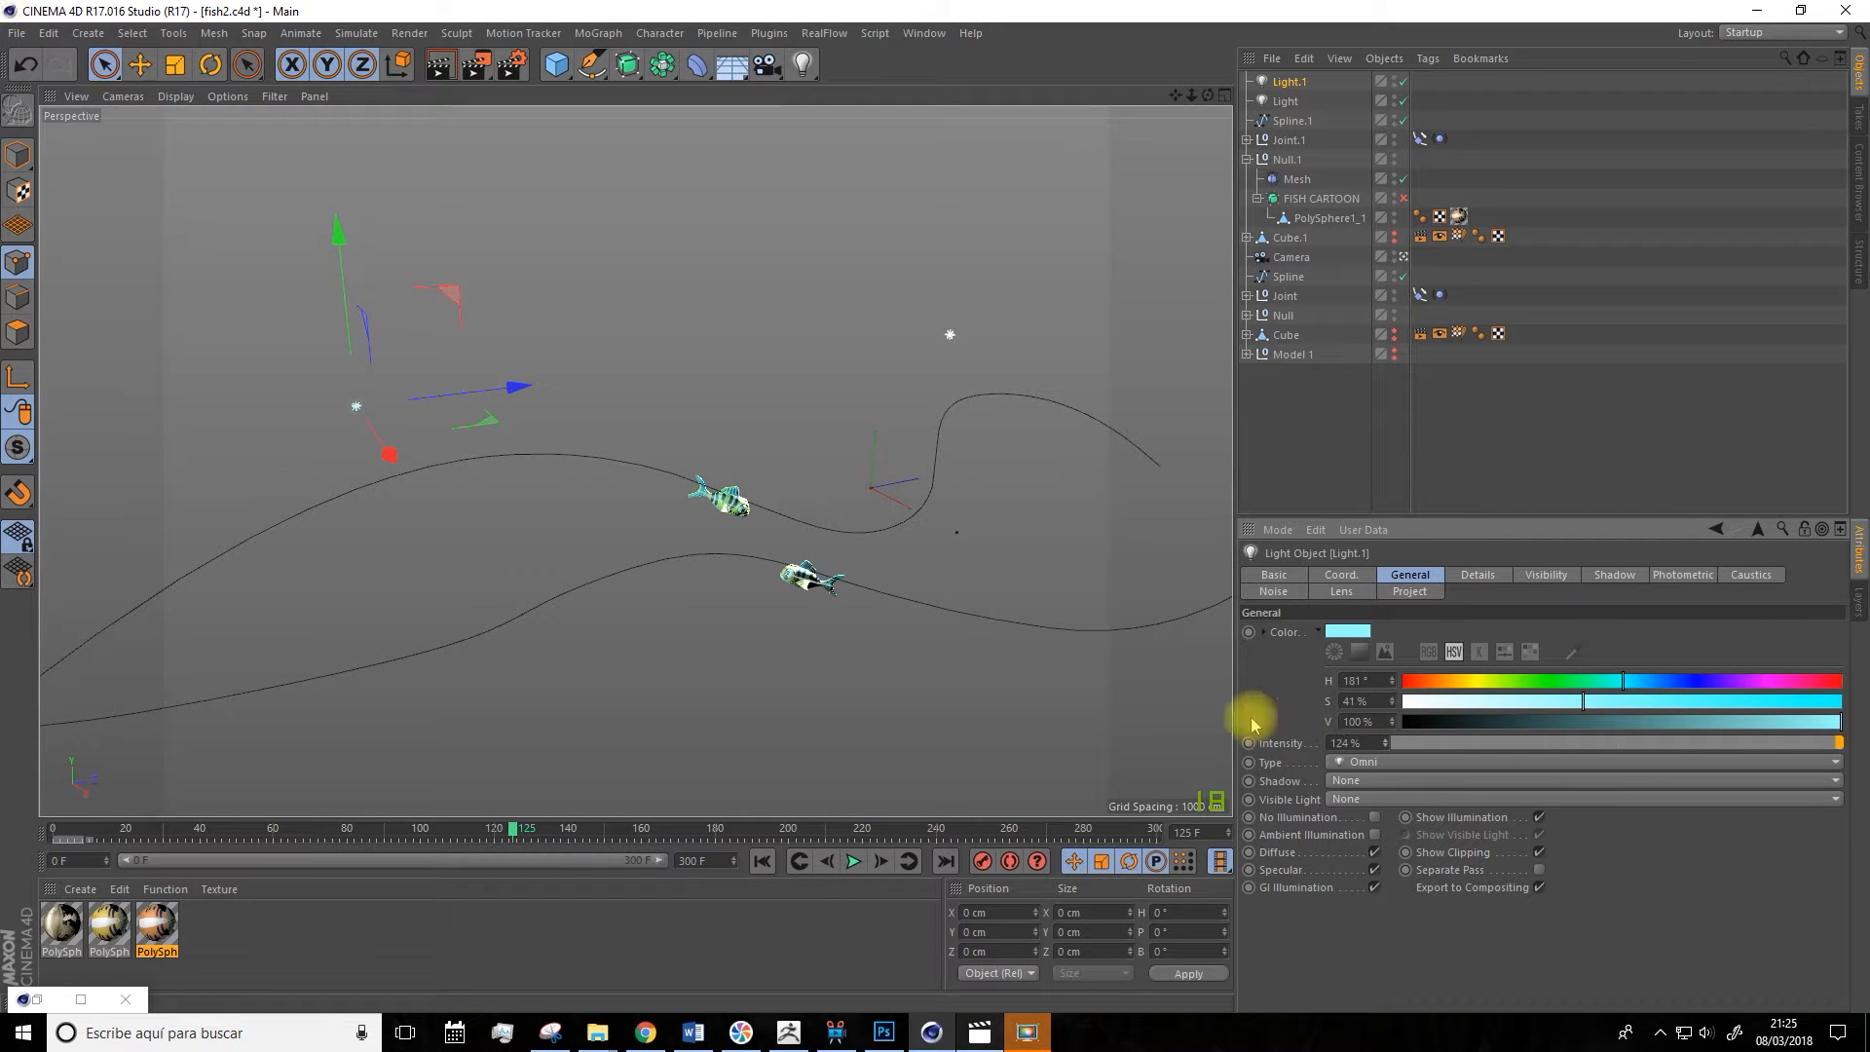
alt+drag(863, 681, 718, 380)
click(442, 66)
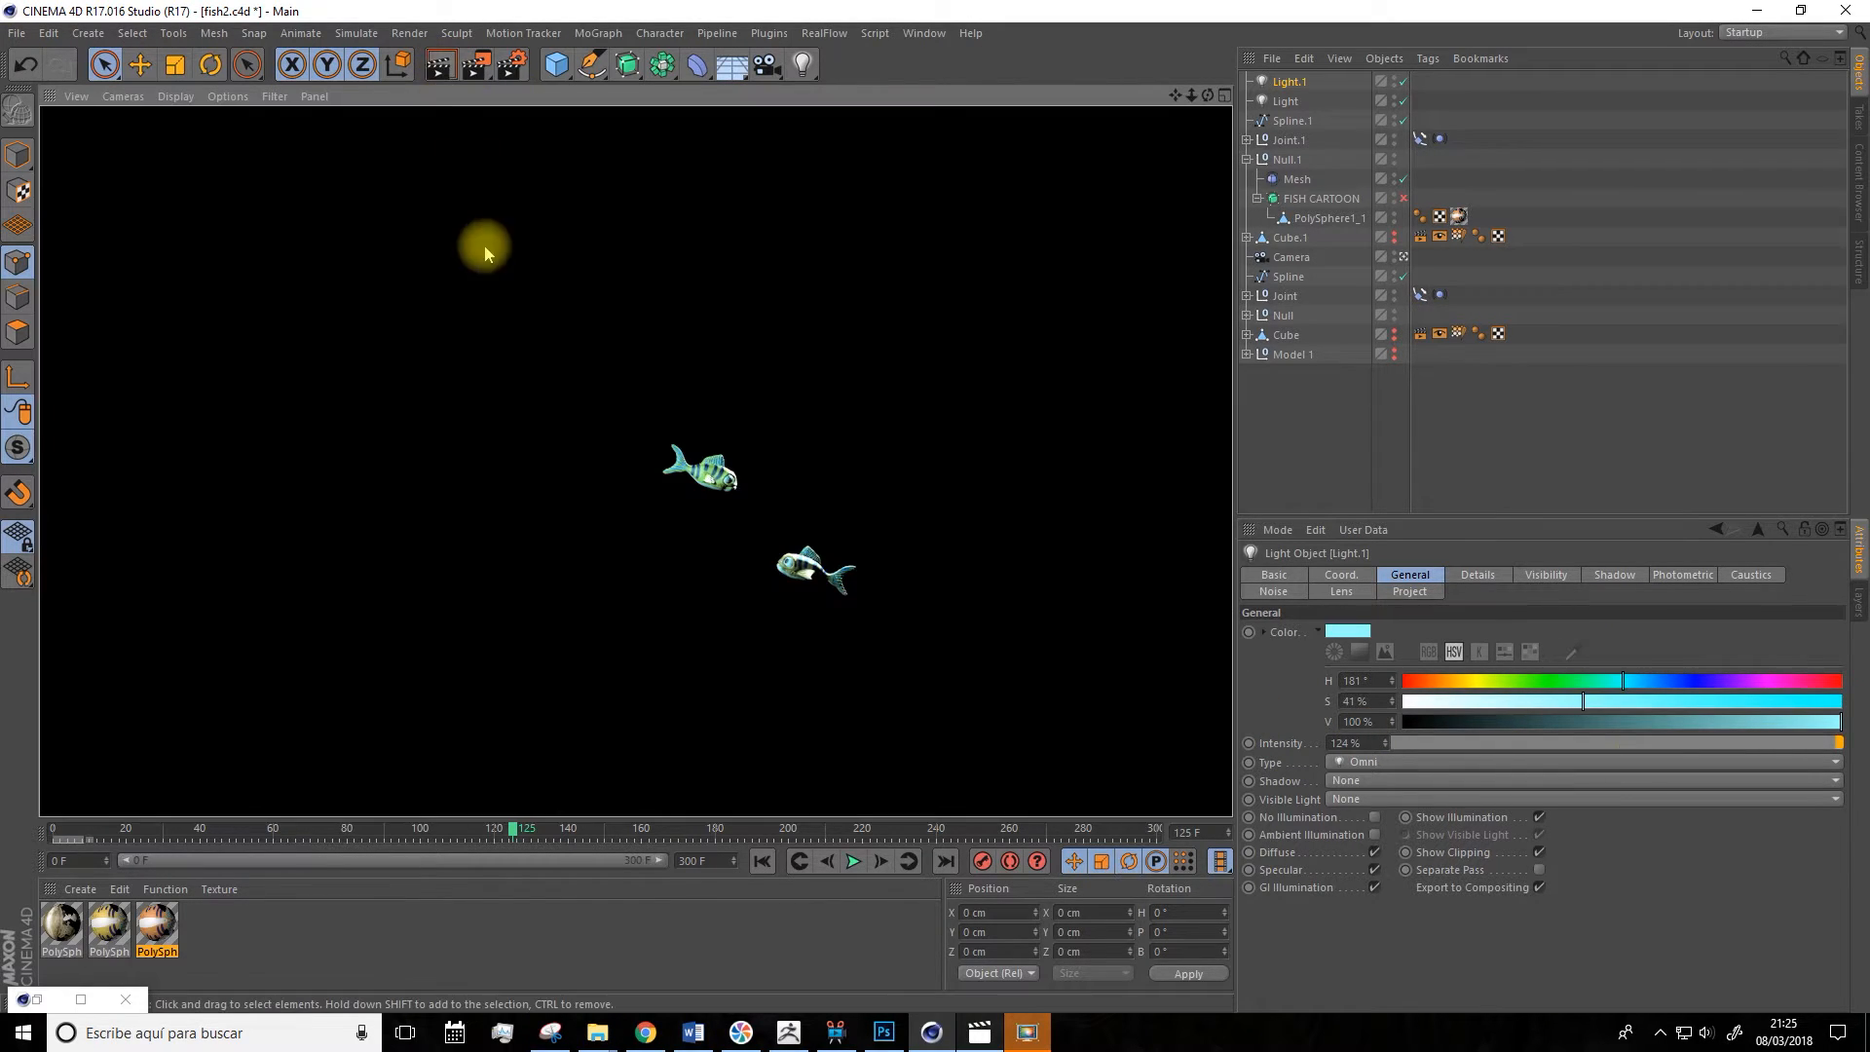
alt+drag(663, 506, 726, 535)
click(442, 66)
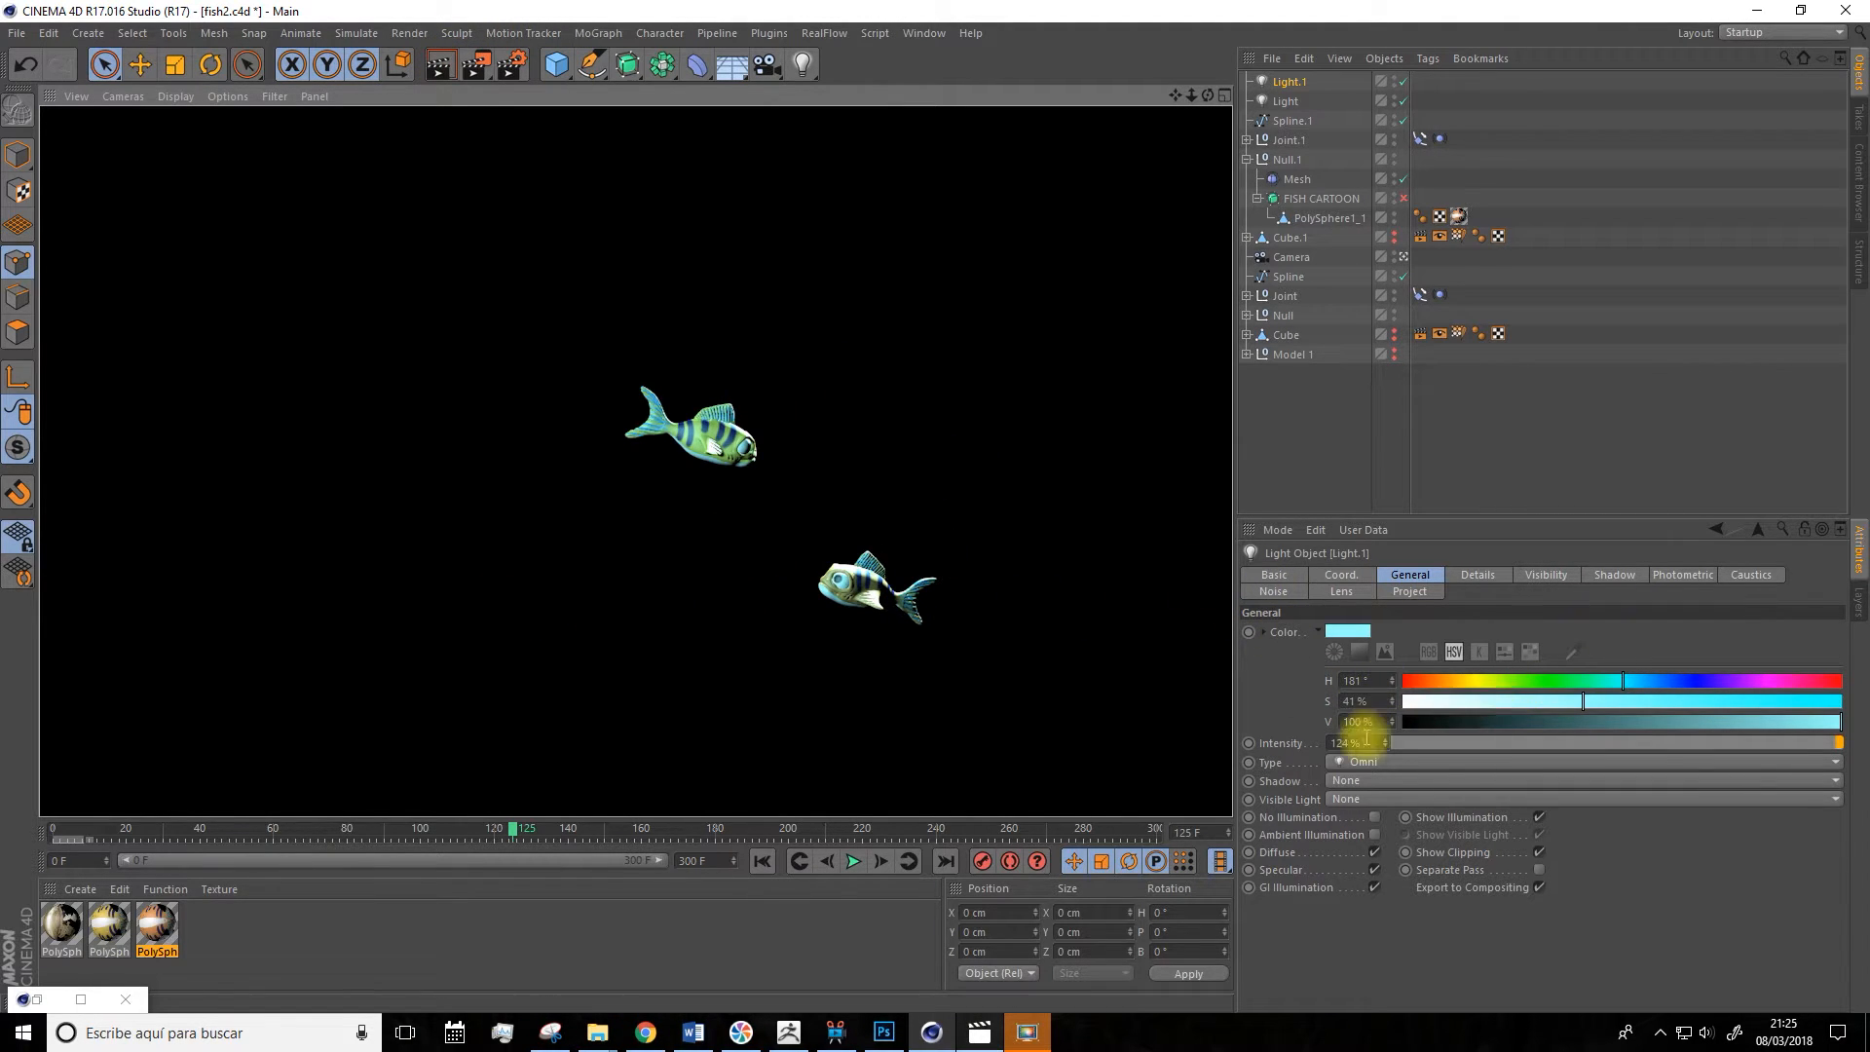
Lower the side light's intensity to 64%, give the overhead light 221% intensity and 22% saturation, and test-render the changes.
drag(1387, 750, 1359, 754)
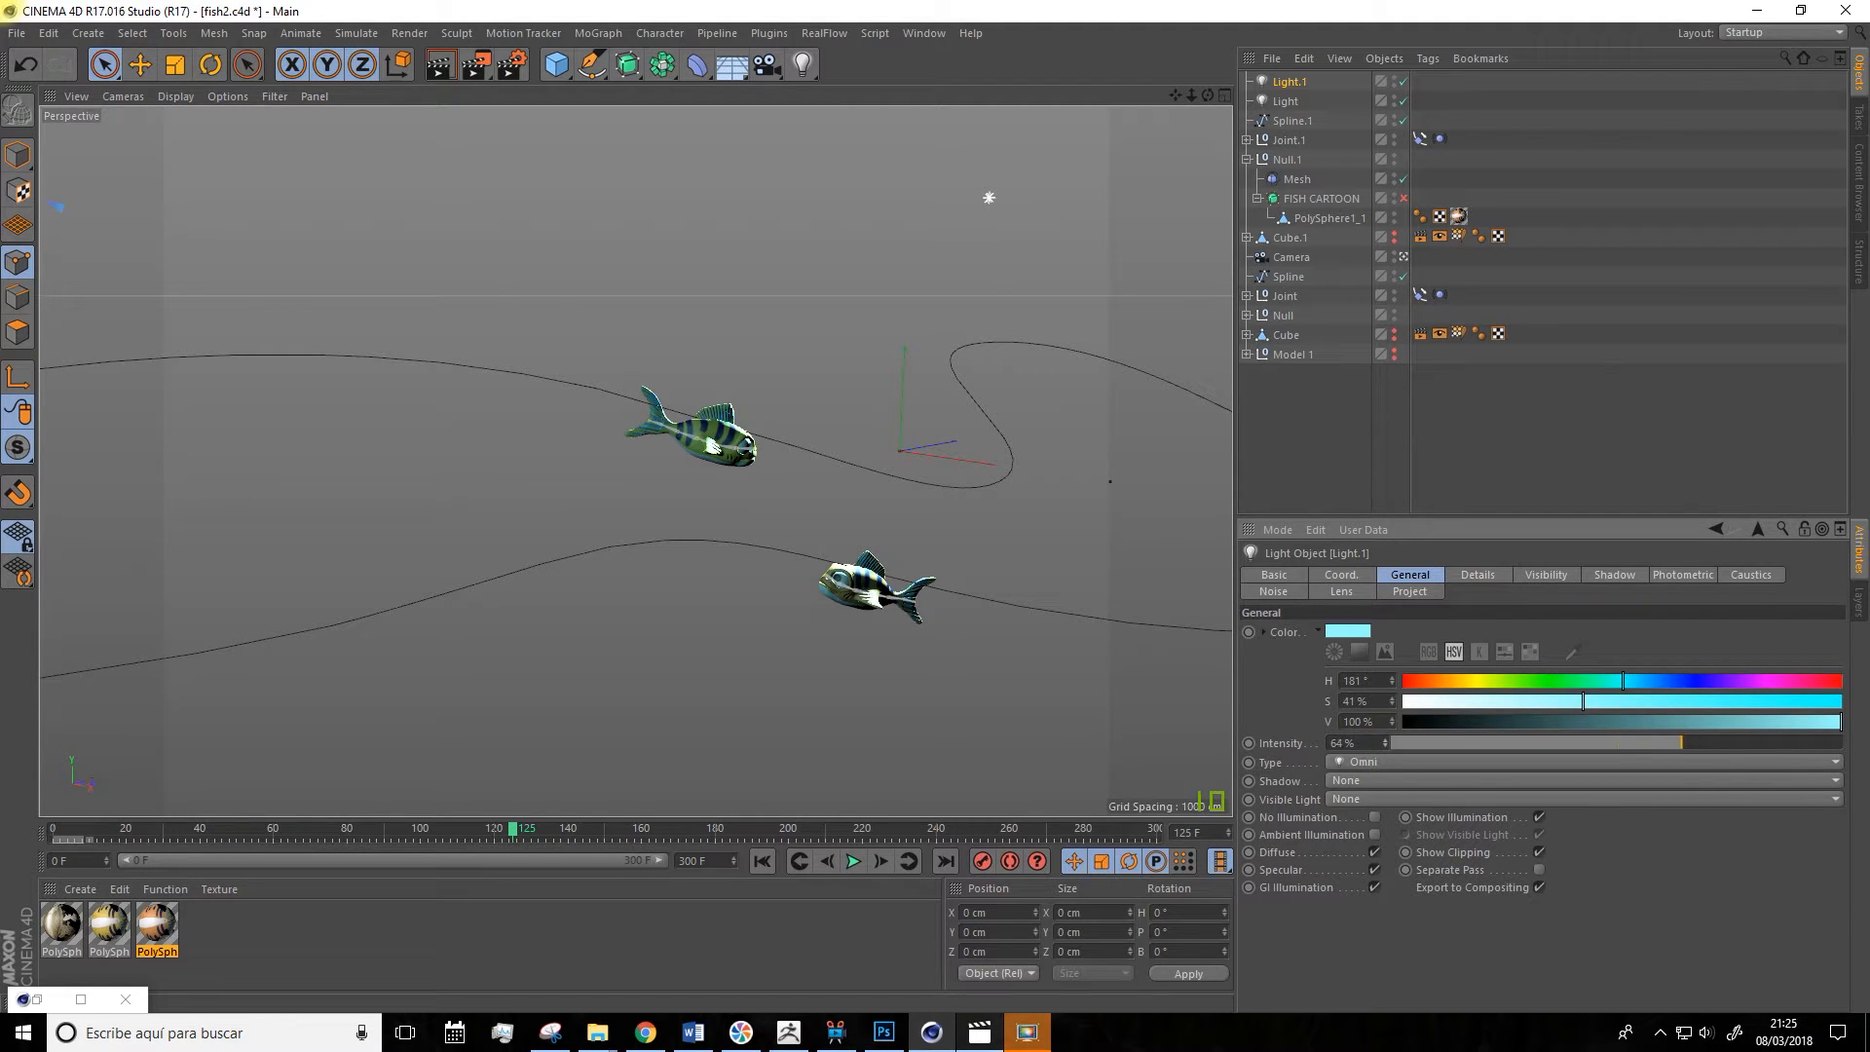
click(440, 64)
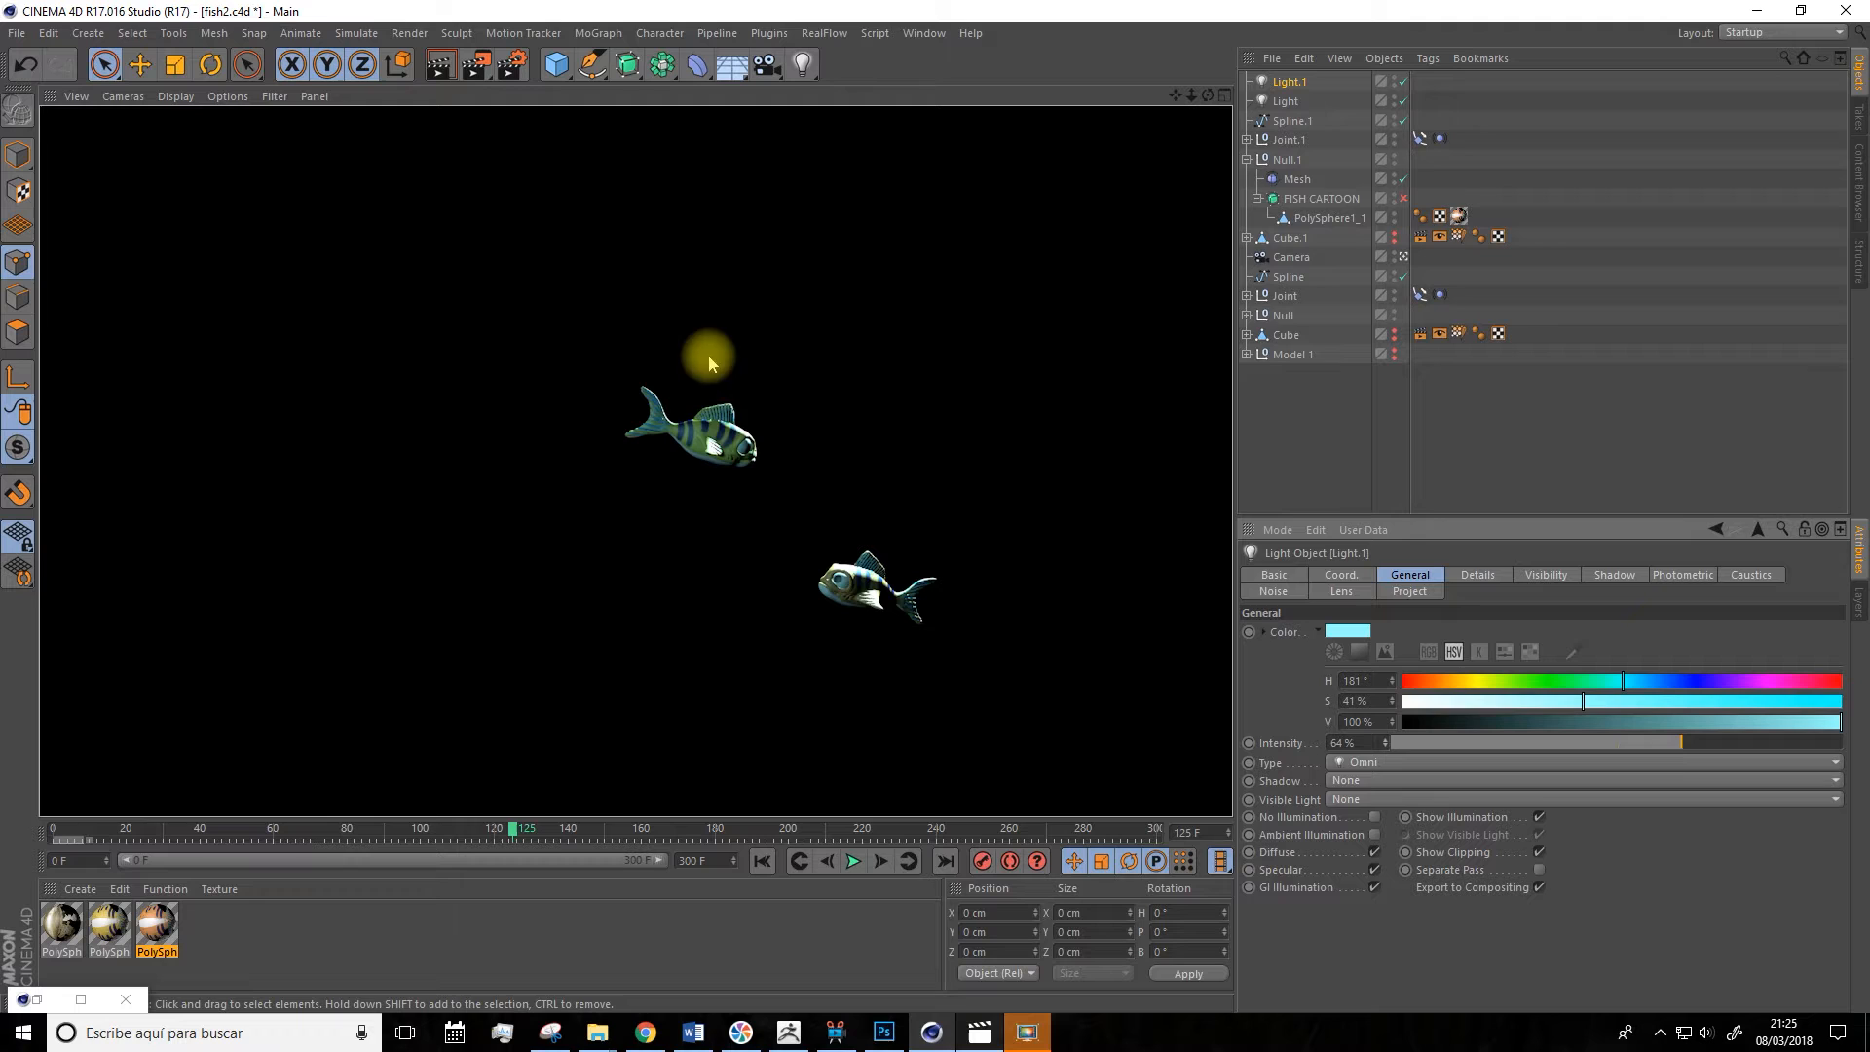
click(1285, 100)
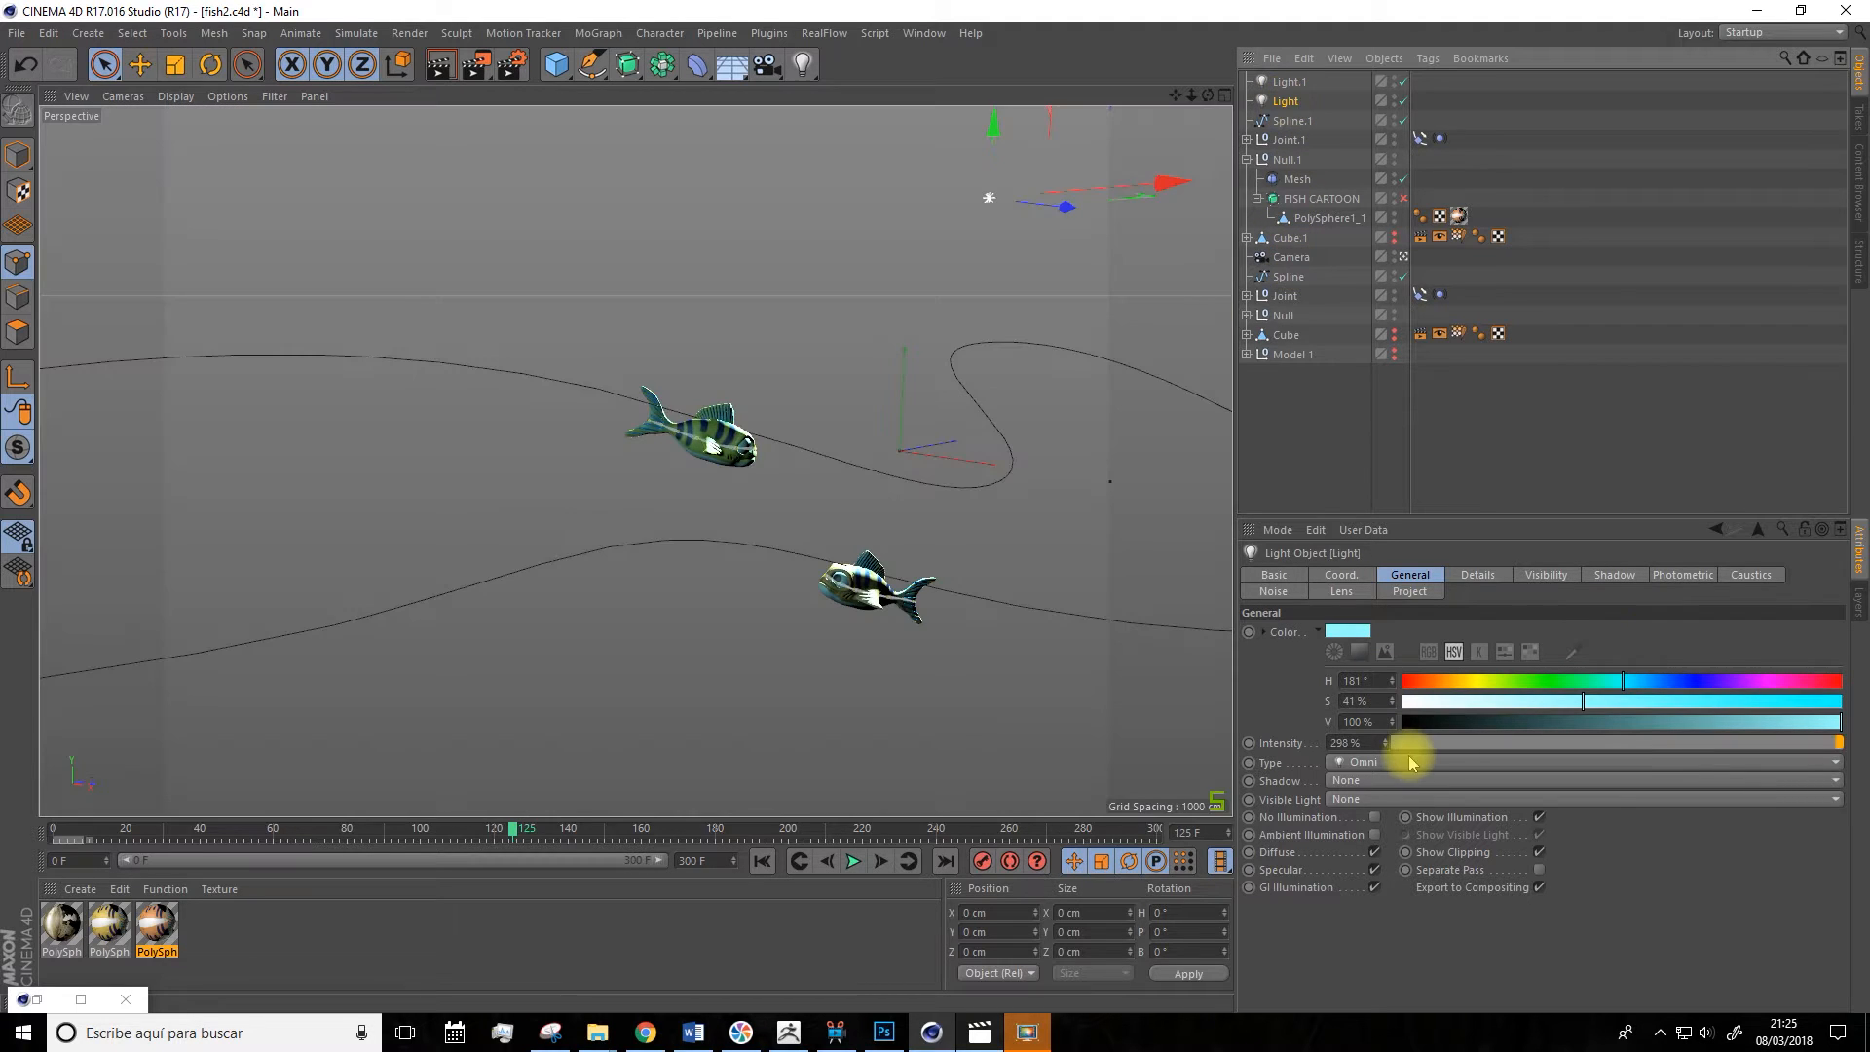
drag(1386, 744, 1377, 748)
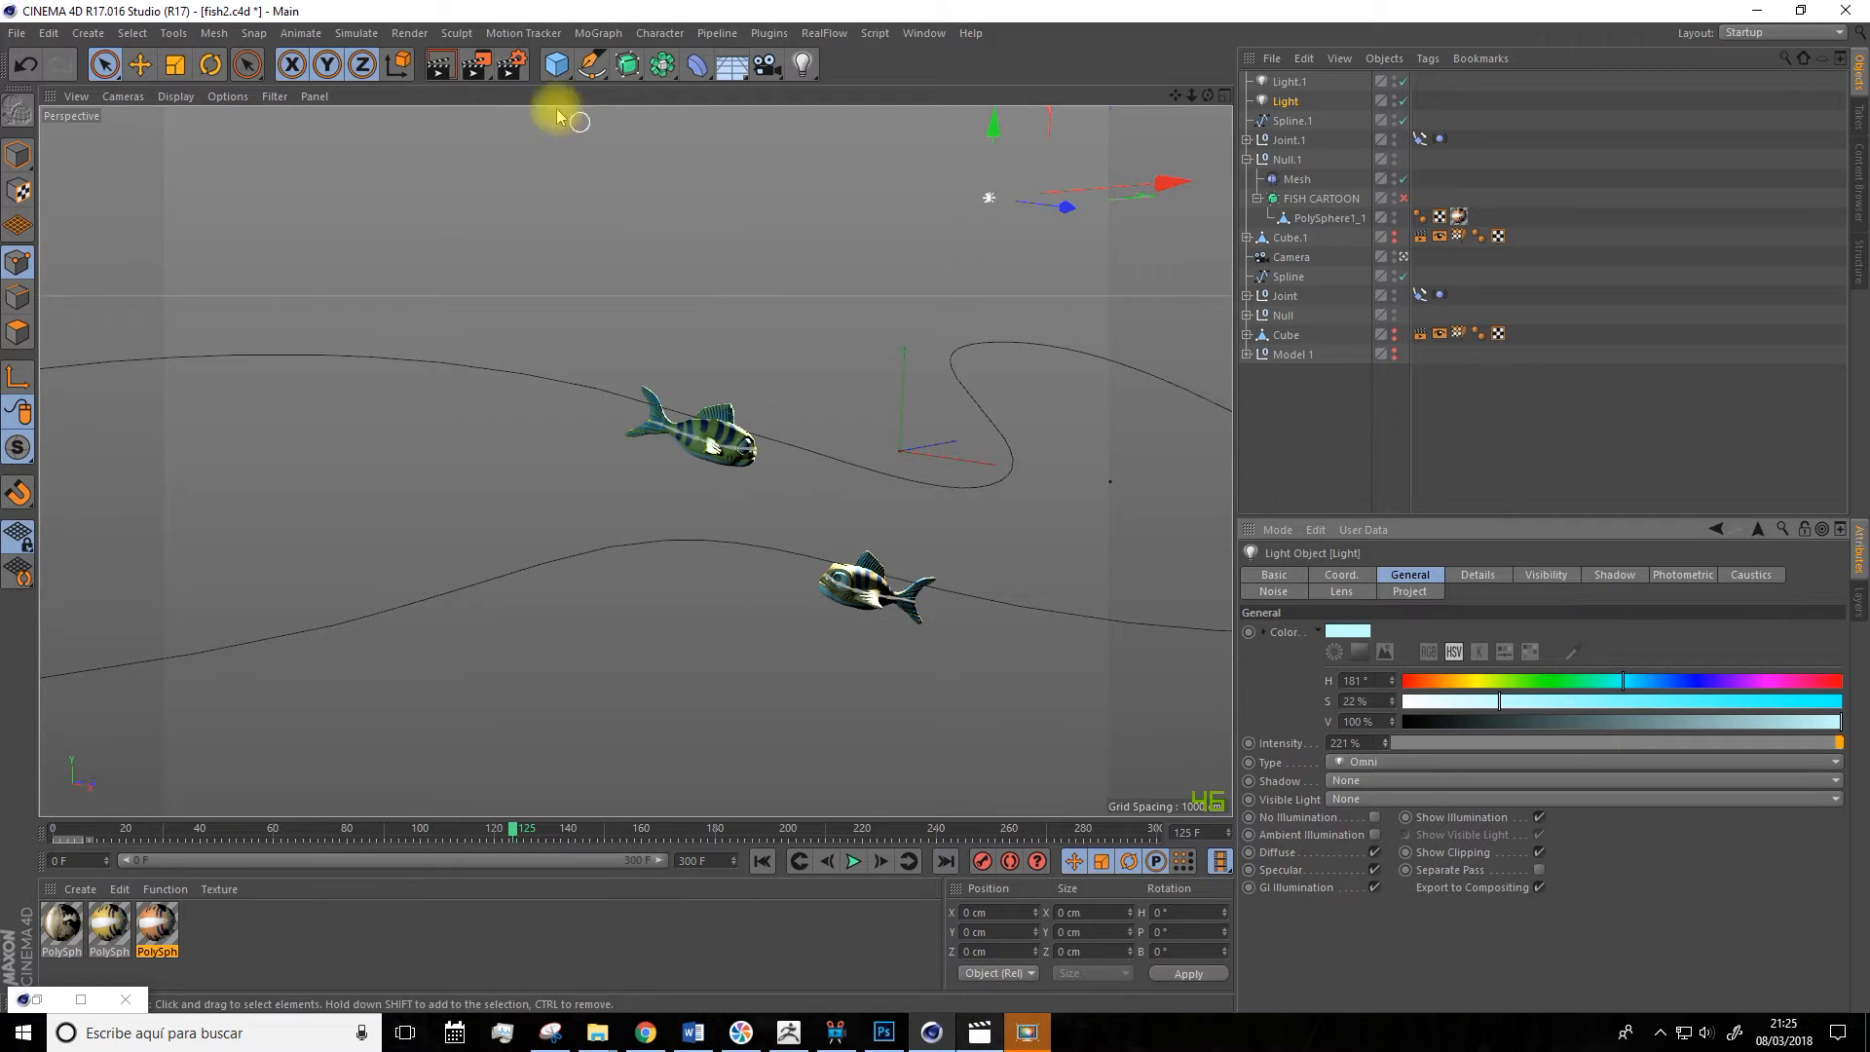
click(450, 68)
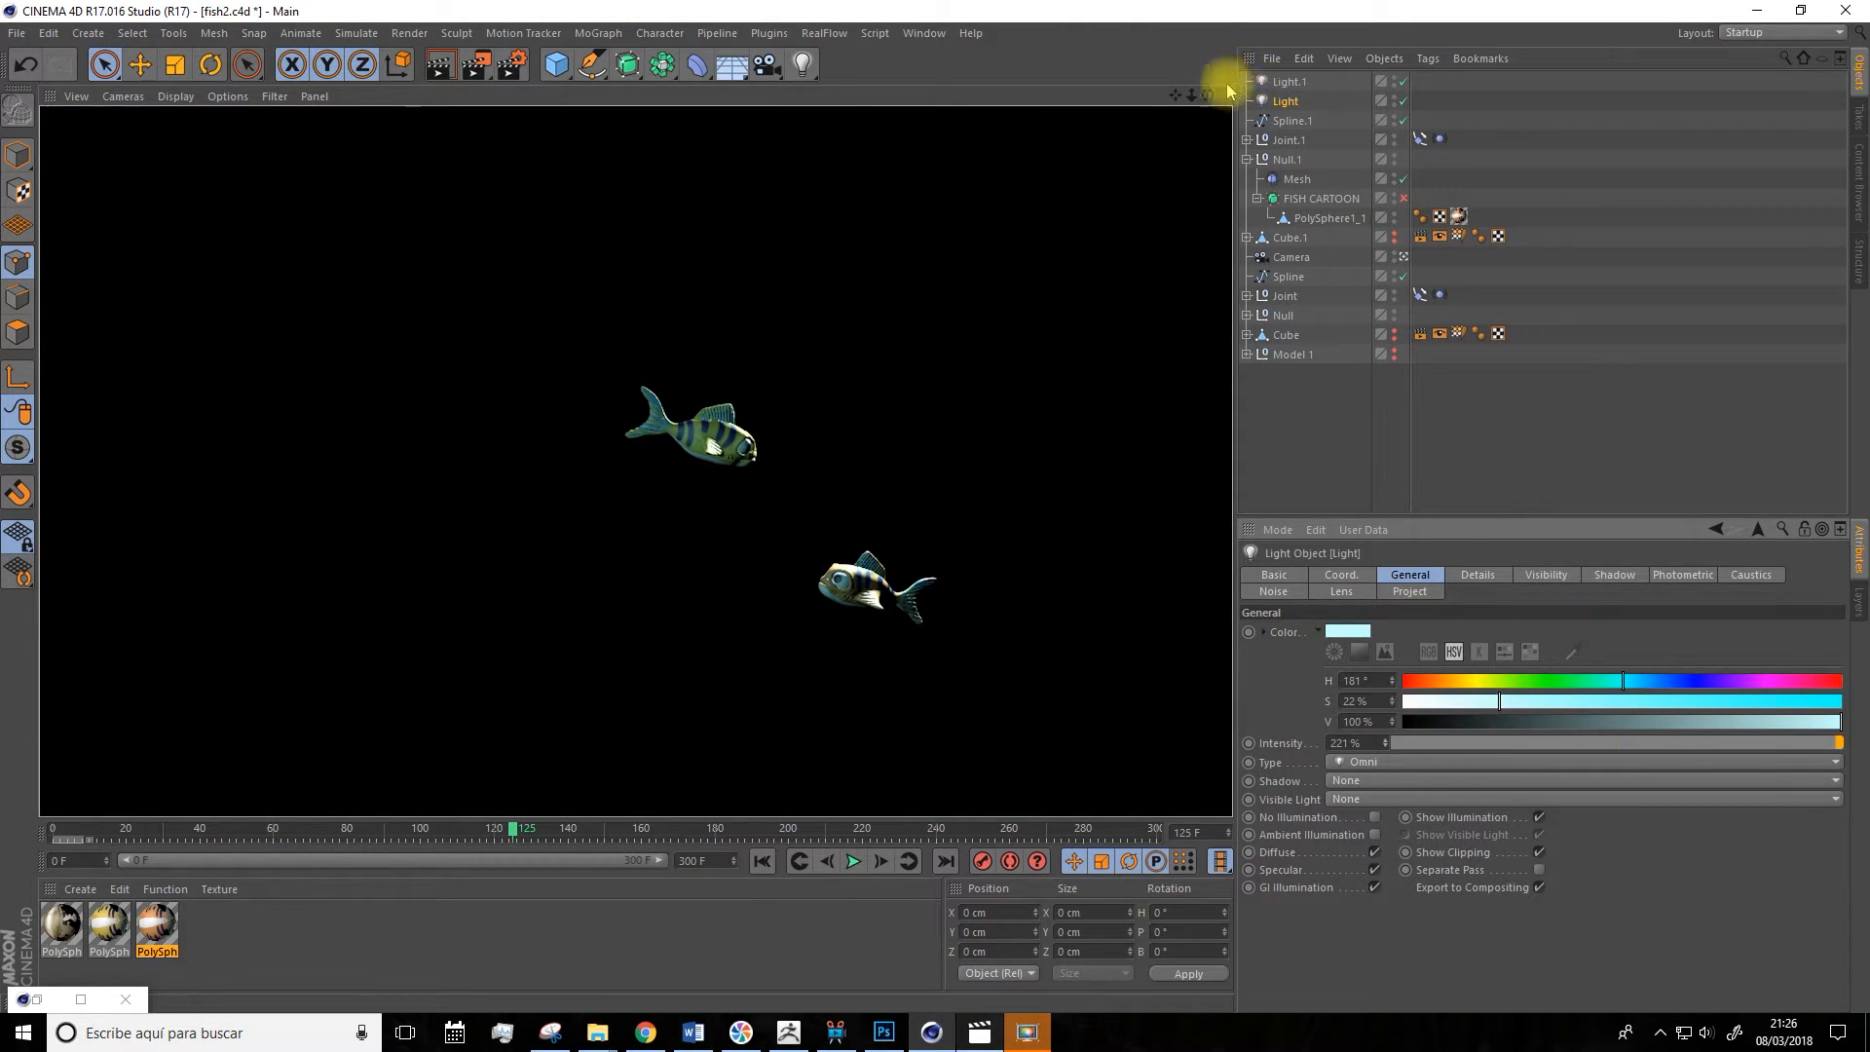
Add a third omni light below the fish, tinted pale yellow-green with hue 73°, saturation 24% and intensity 81%.
drag(805, 64, 848, 88)
alt+drag(1019, 416, 990, 517)
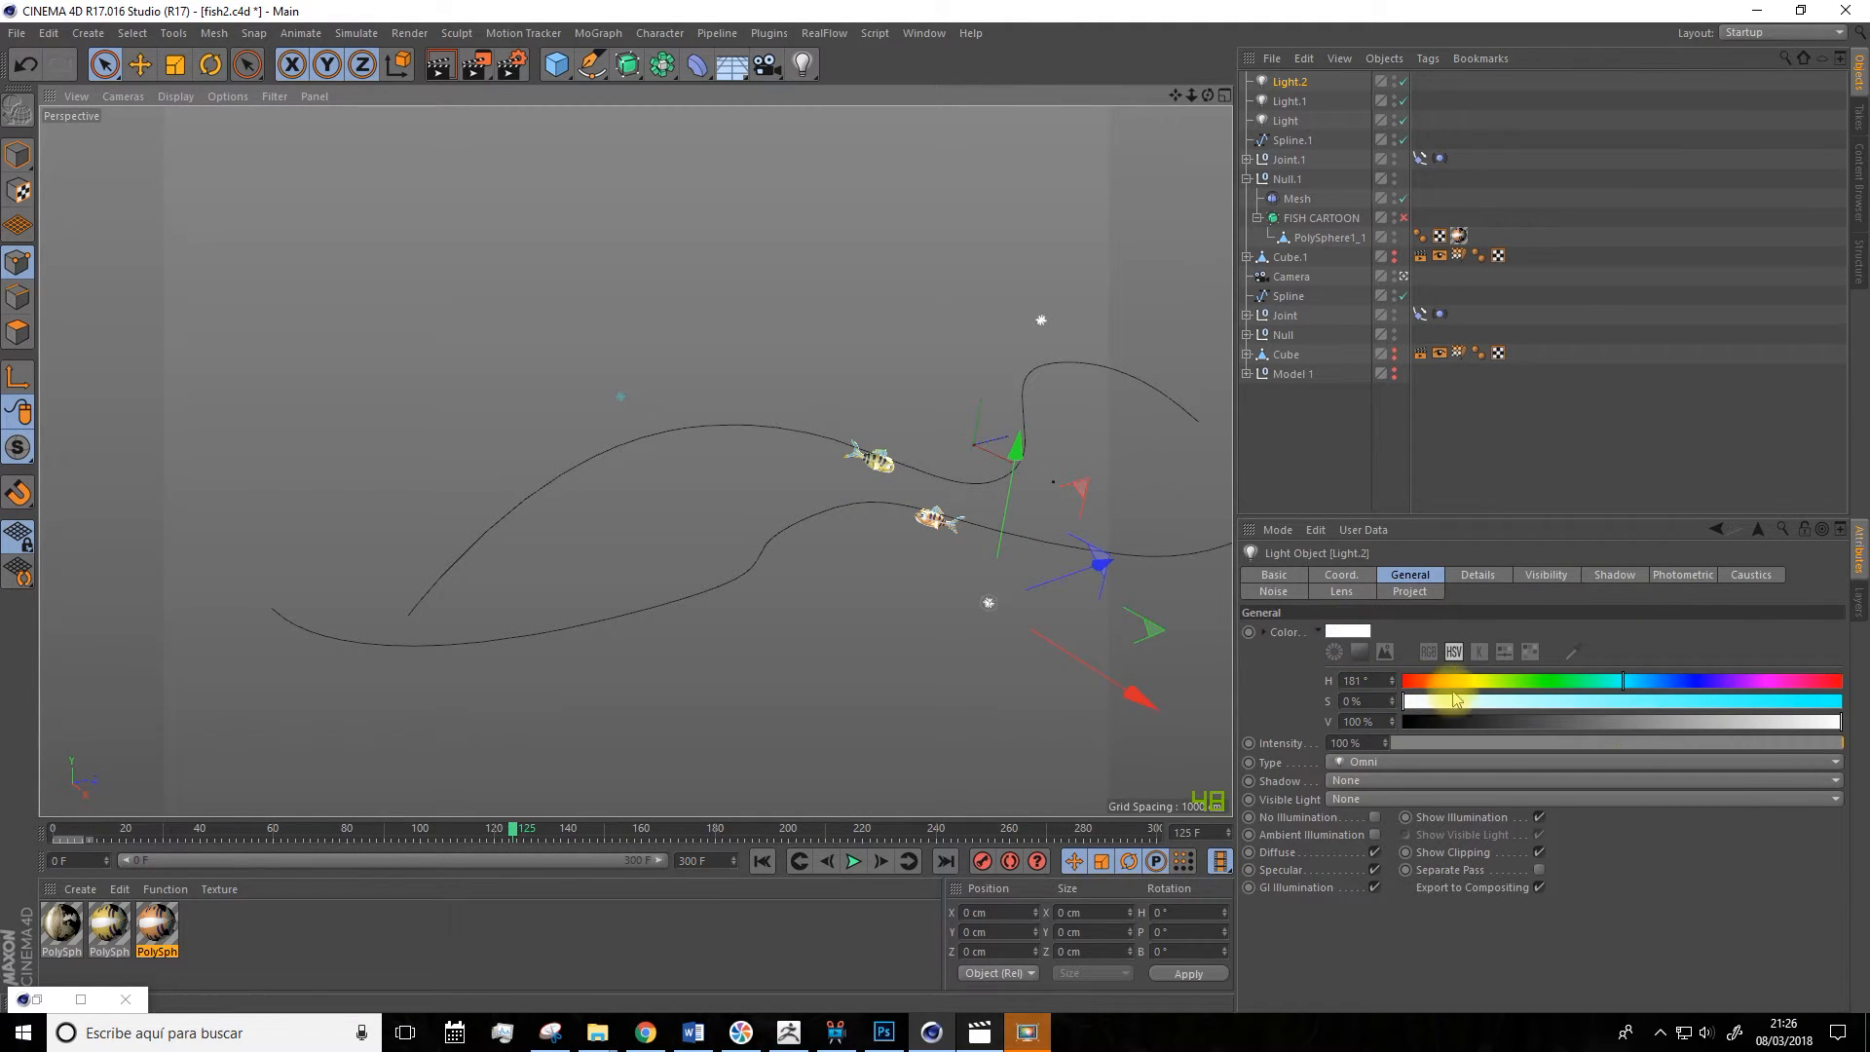
drag(1454, 697, 1497, 690)
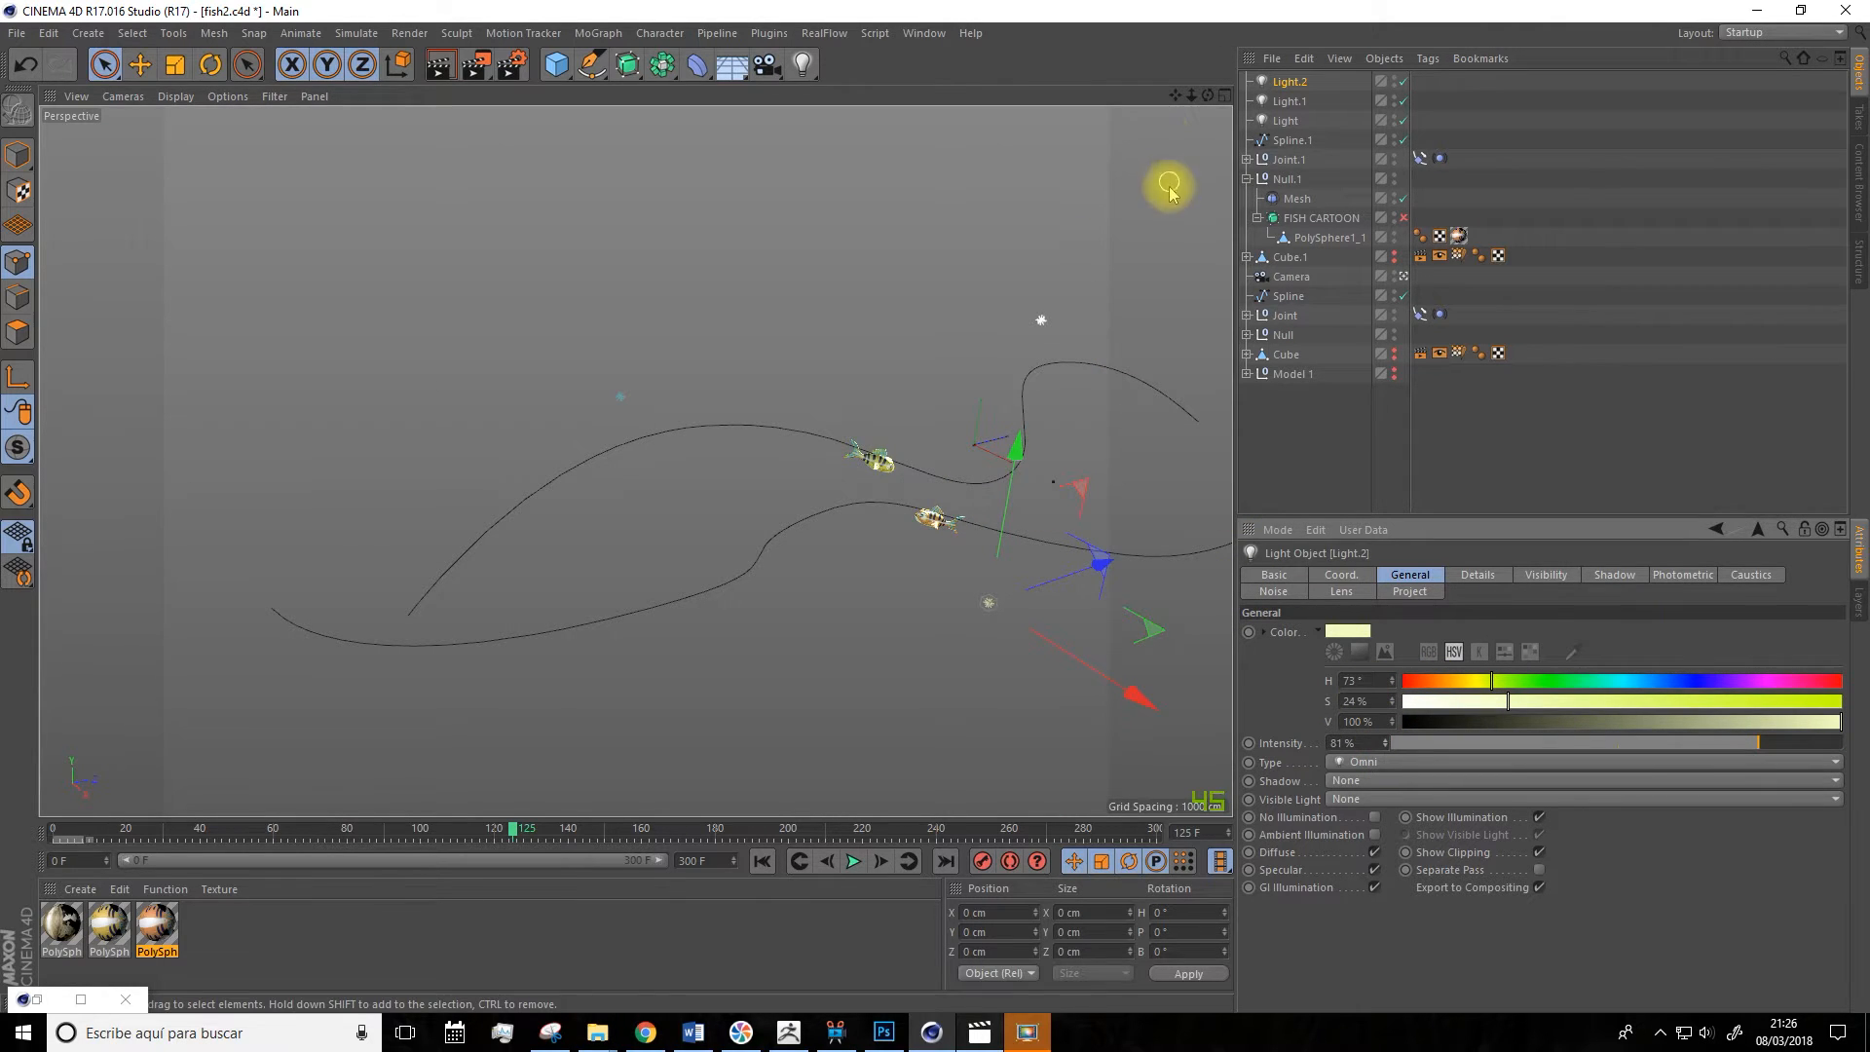
Frame both fish more closely through the camera, checking its placement from the free view before returning to it.
scroll(1168, 180, up, 2)
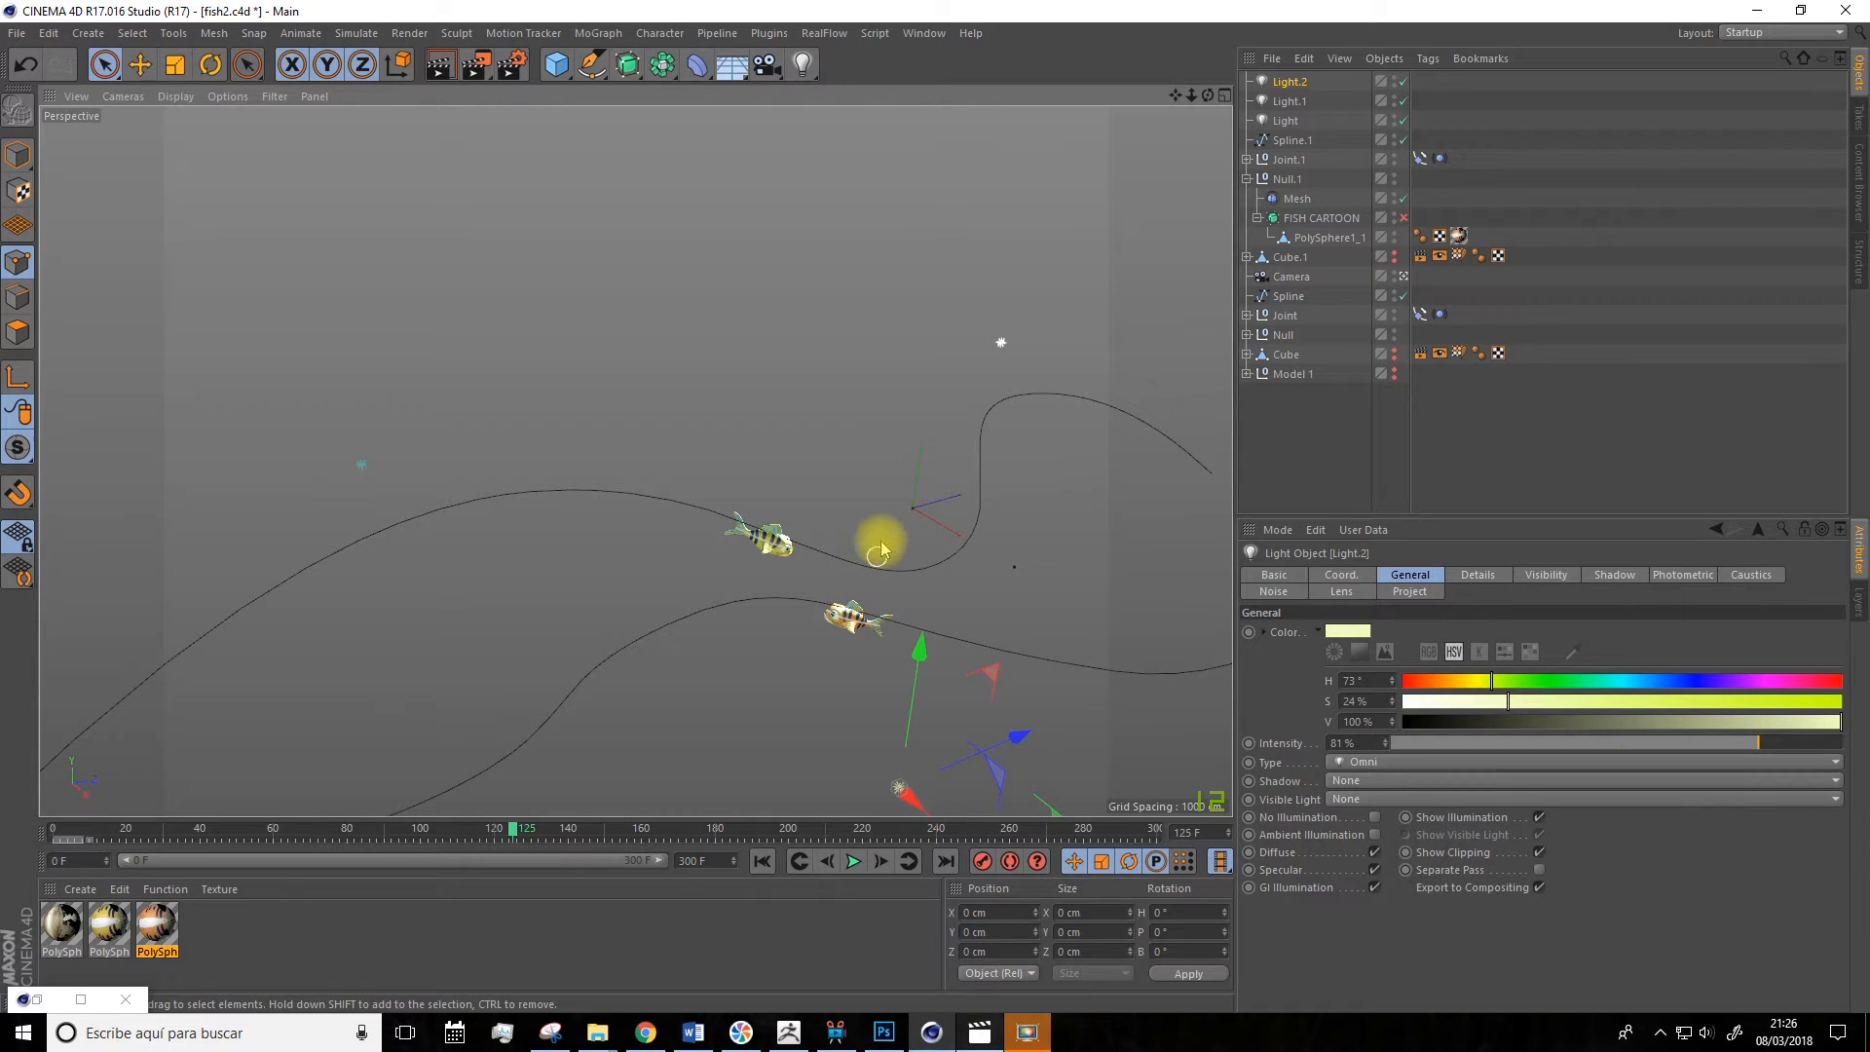
drag(1176, 96, 1157, 56)
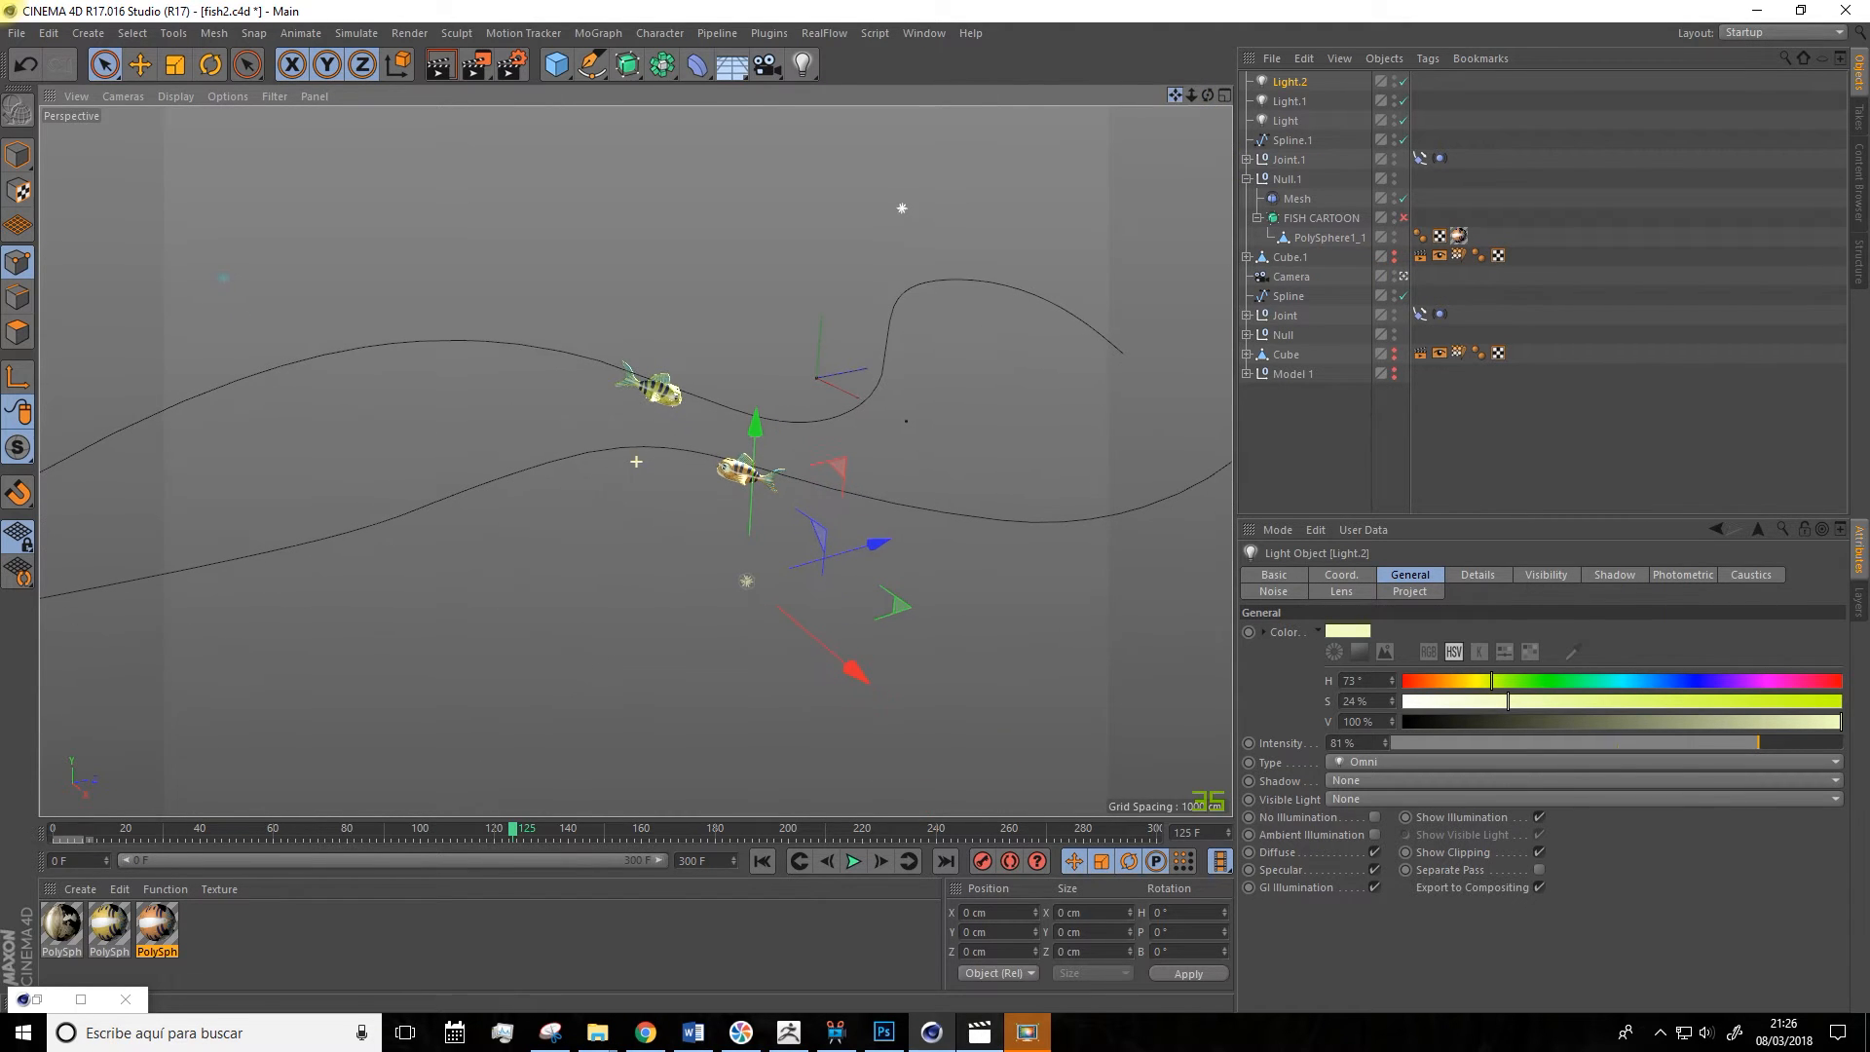
click(1406, 278)
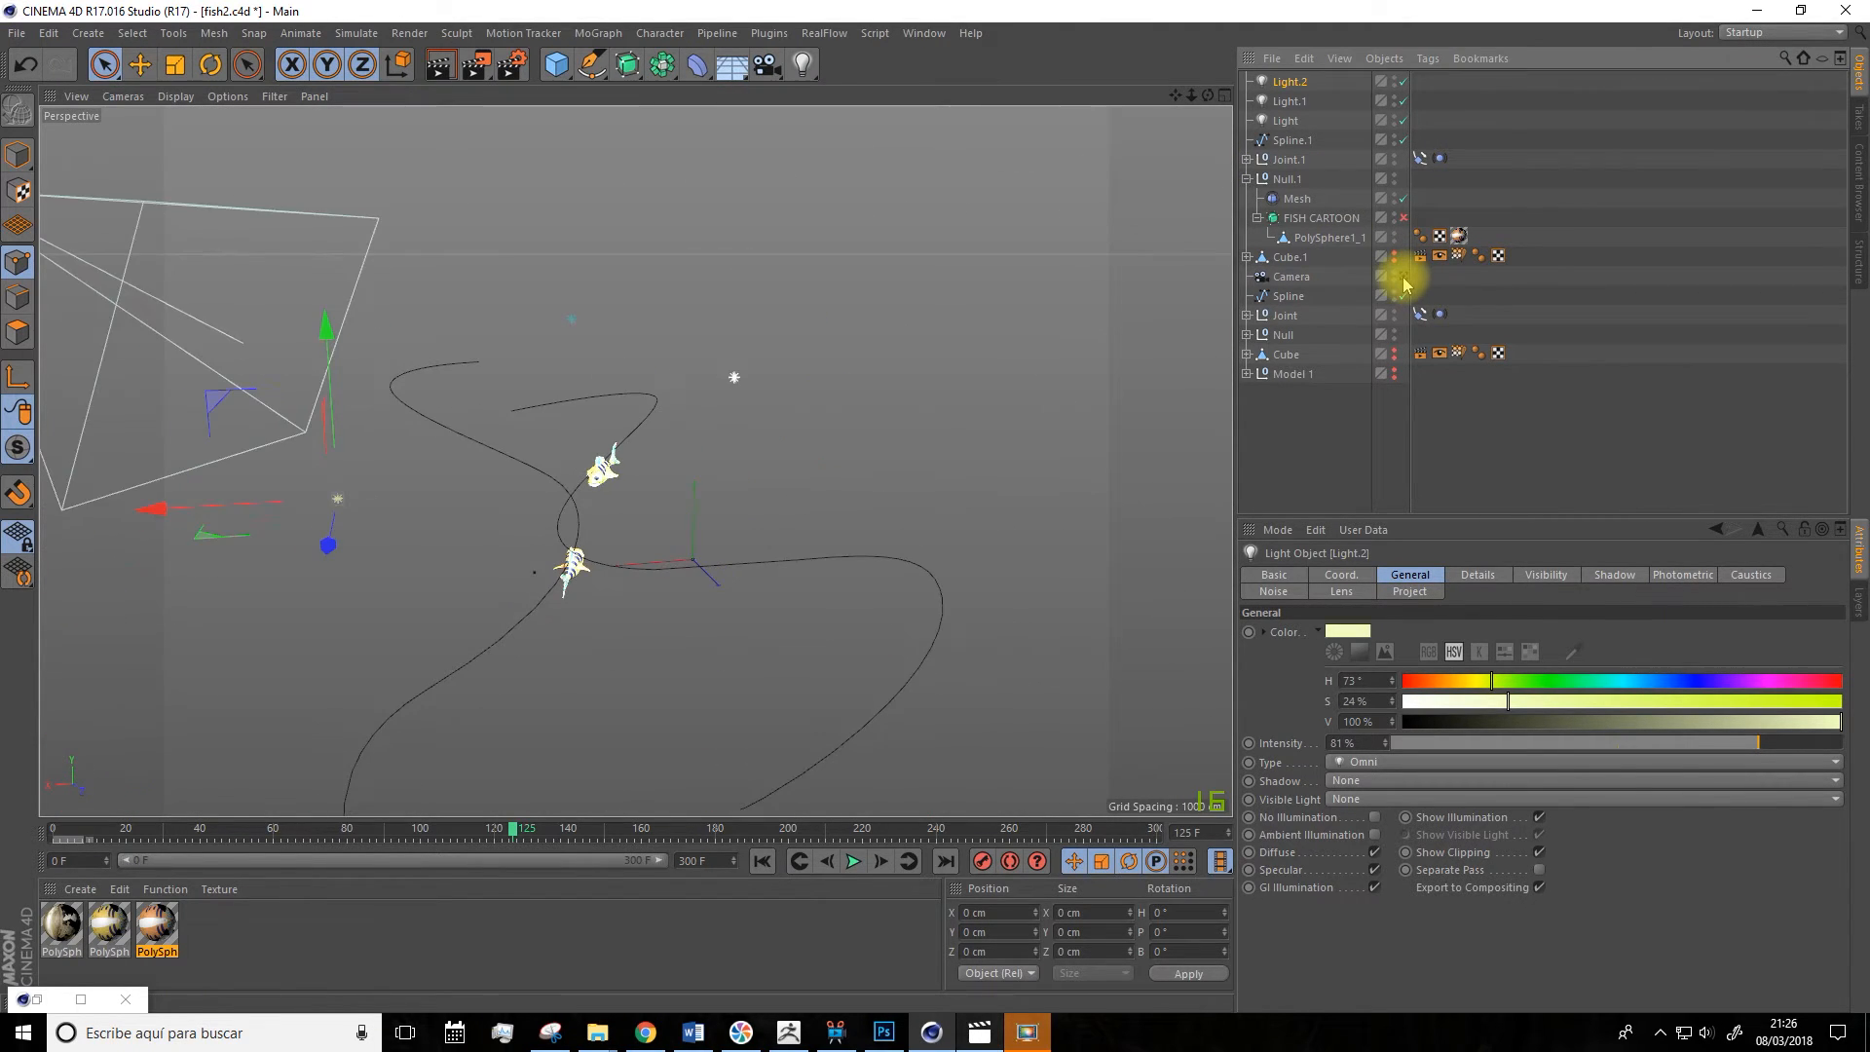
alt+drag(576, 527, 1100, 494)
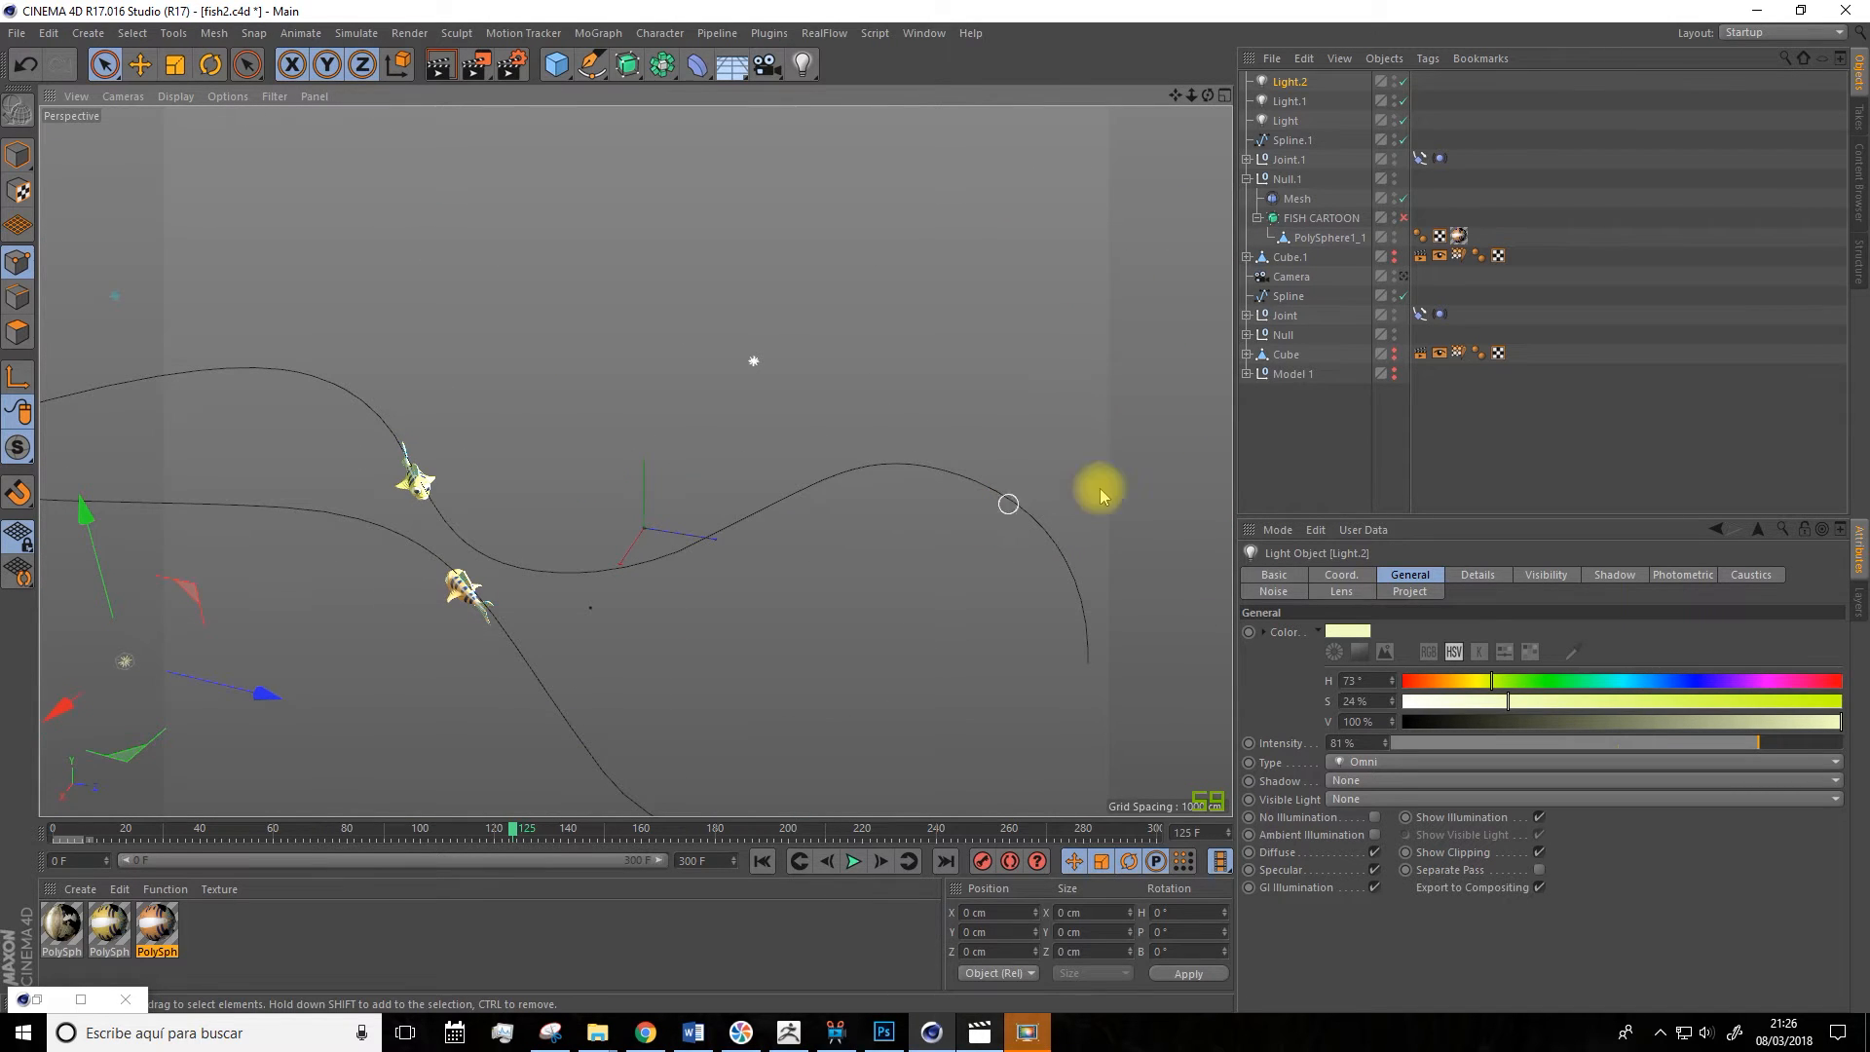
click(1404, 277)
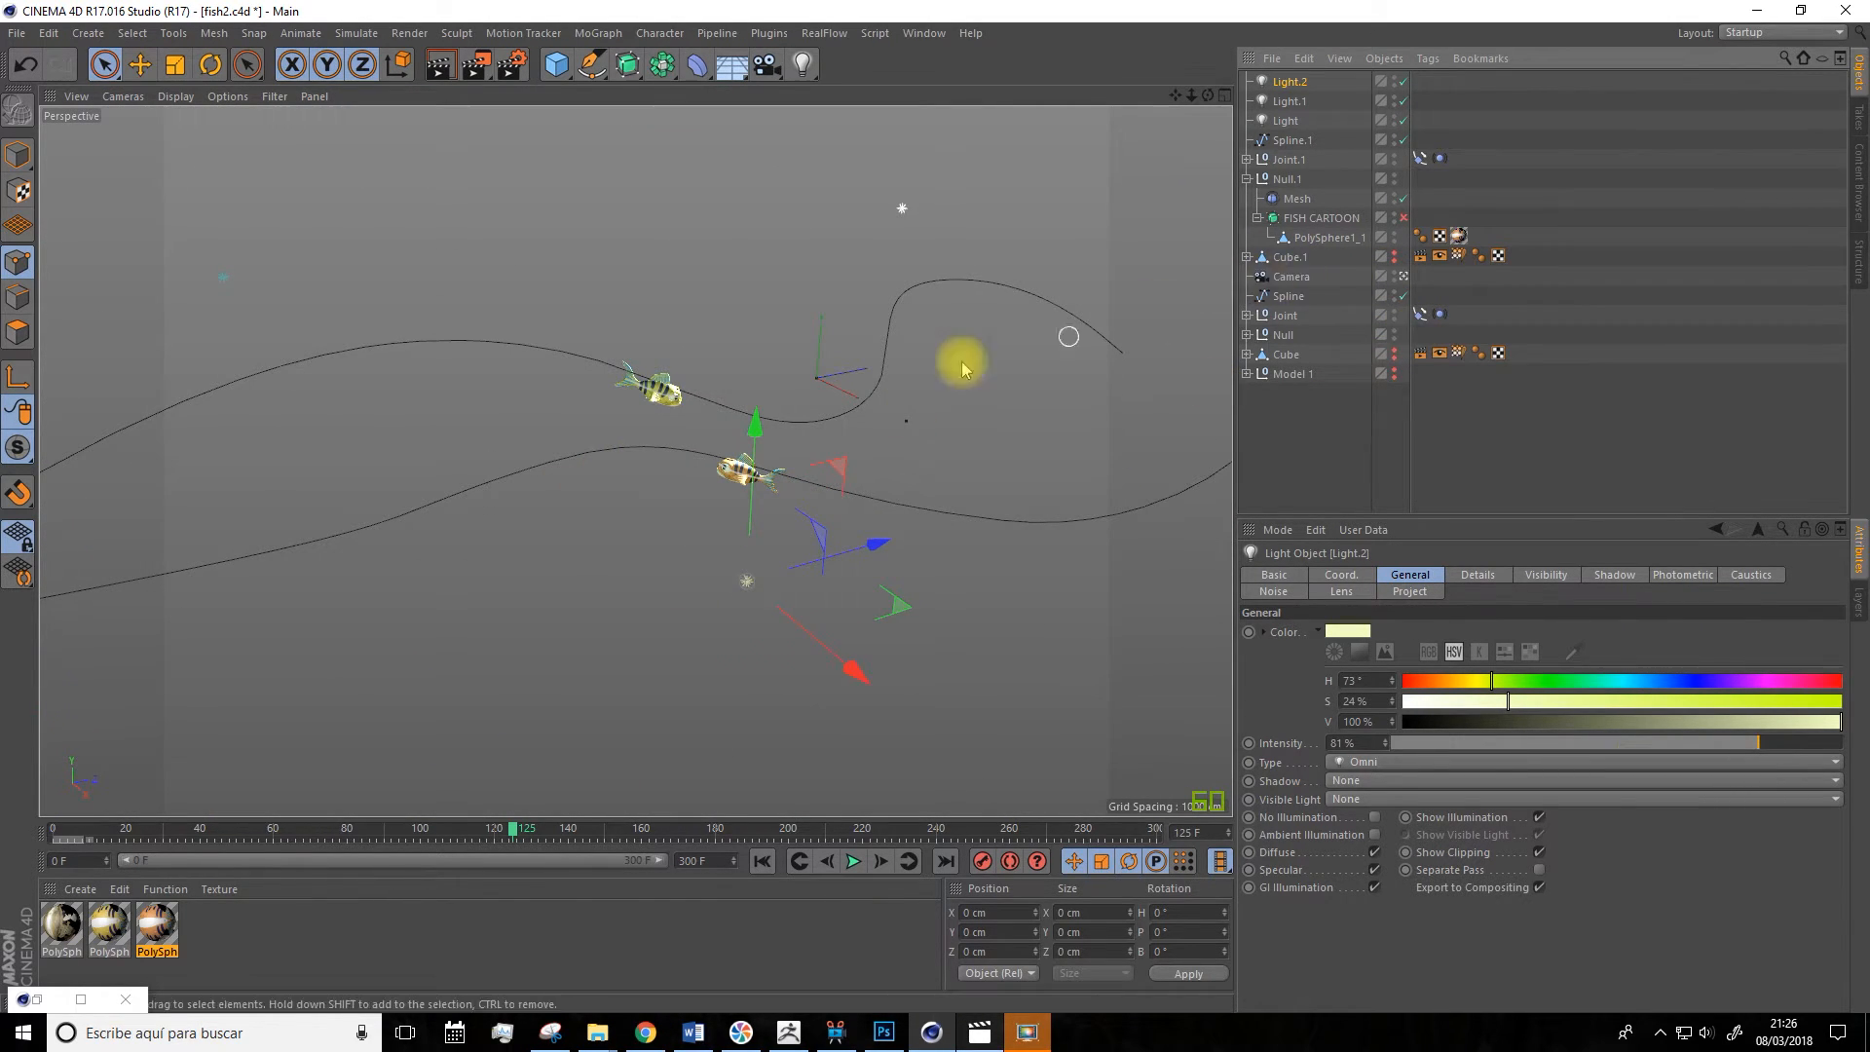
scroll(690, 432, up, 2)
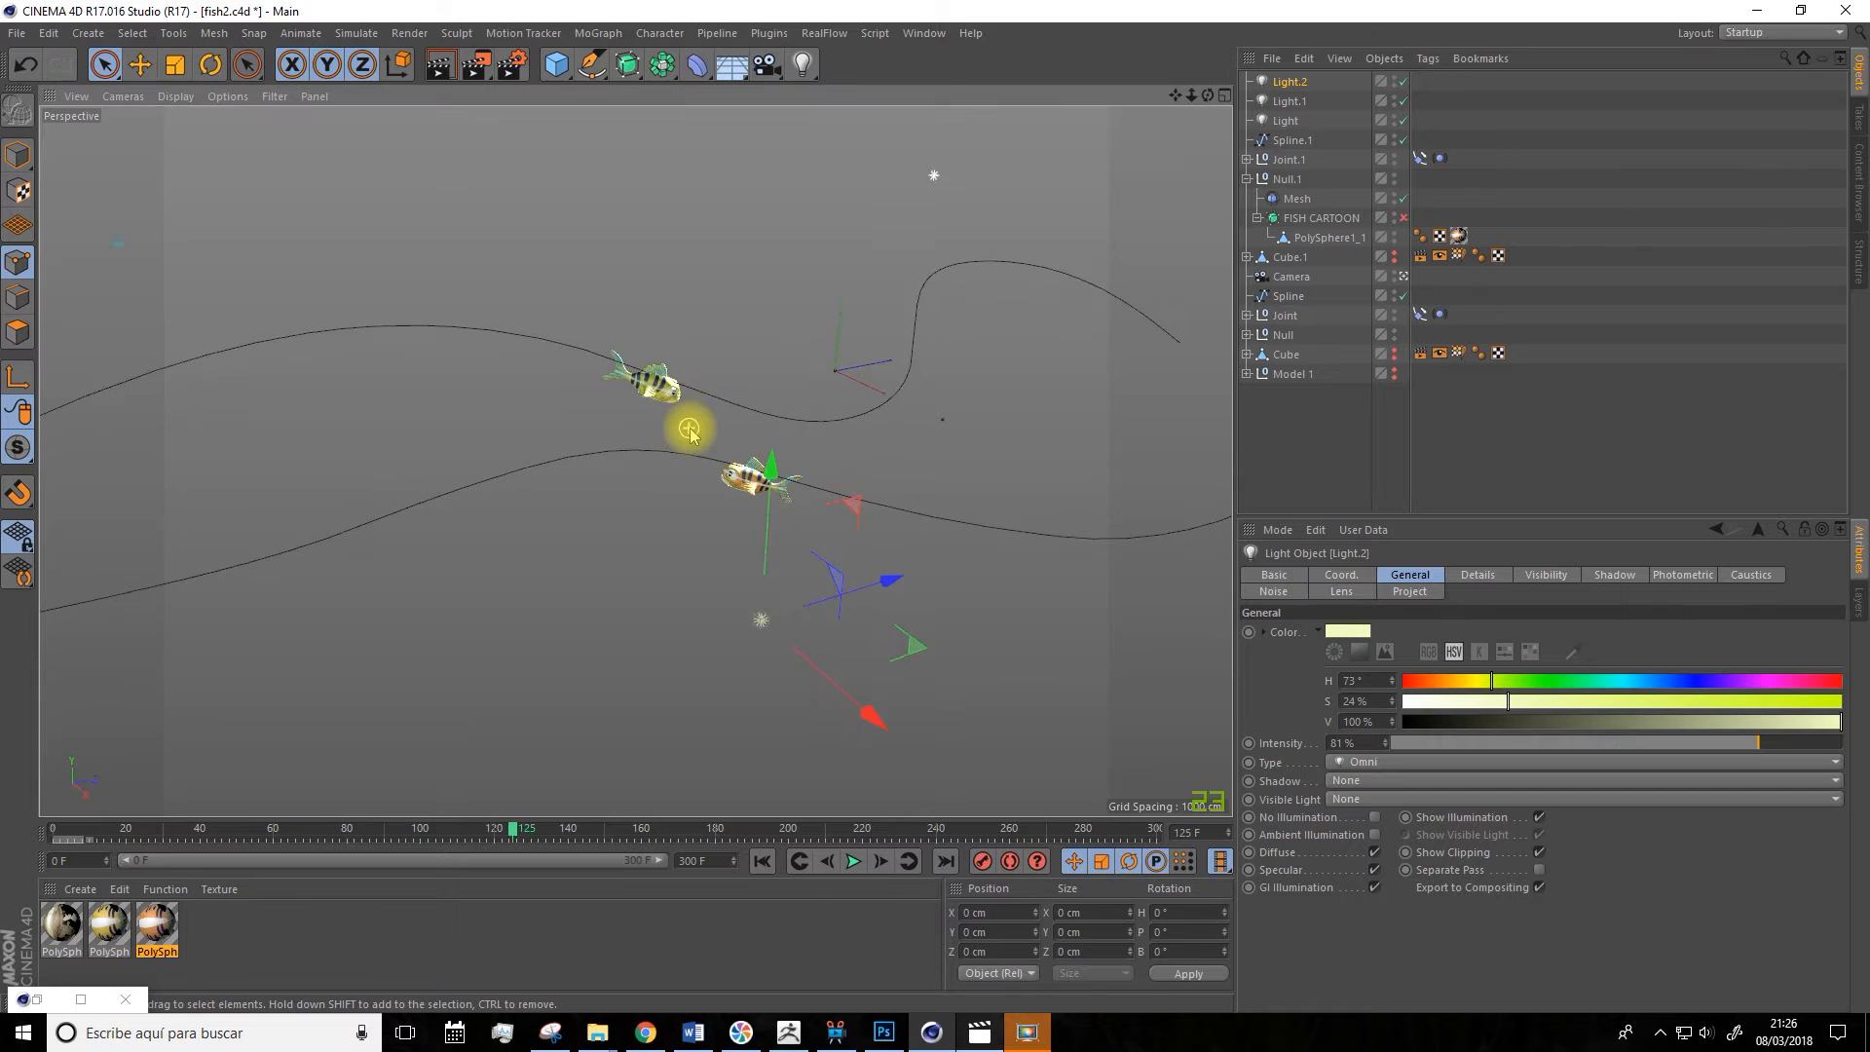
Lock the camera with a Protection tag and test-render its view.
right_click(1296, 278)
mouse_move(1415, 253)
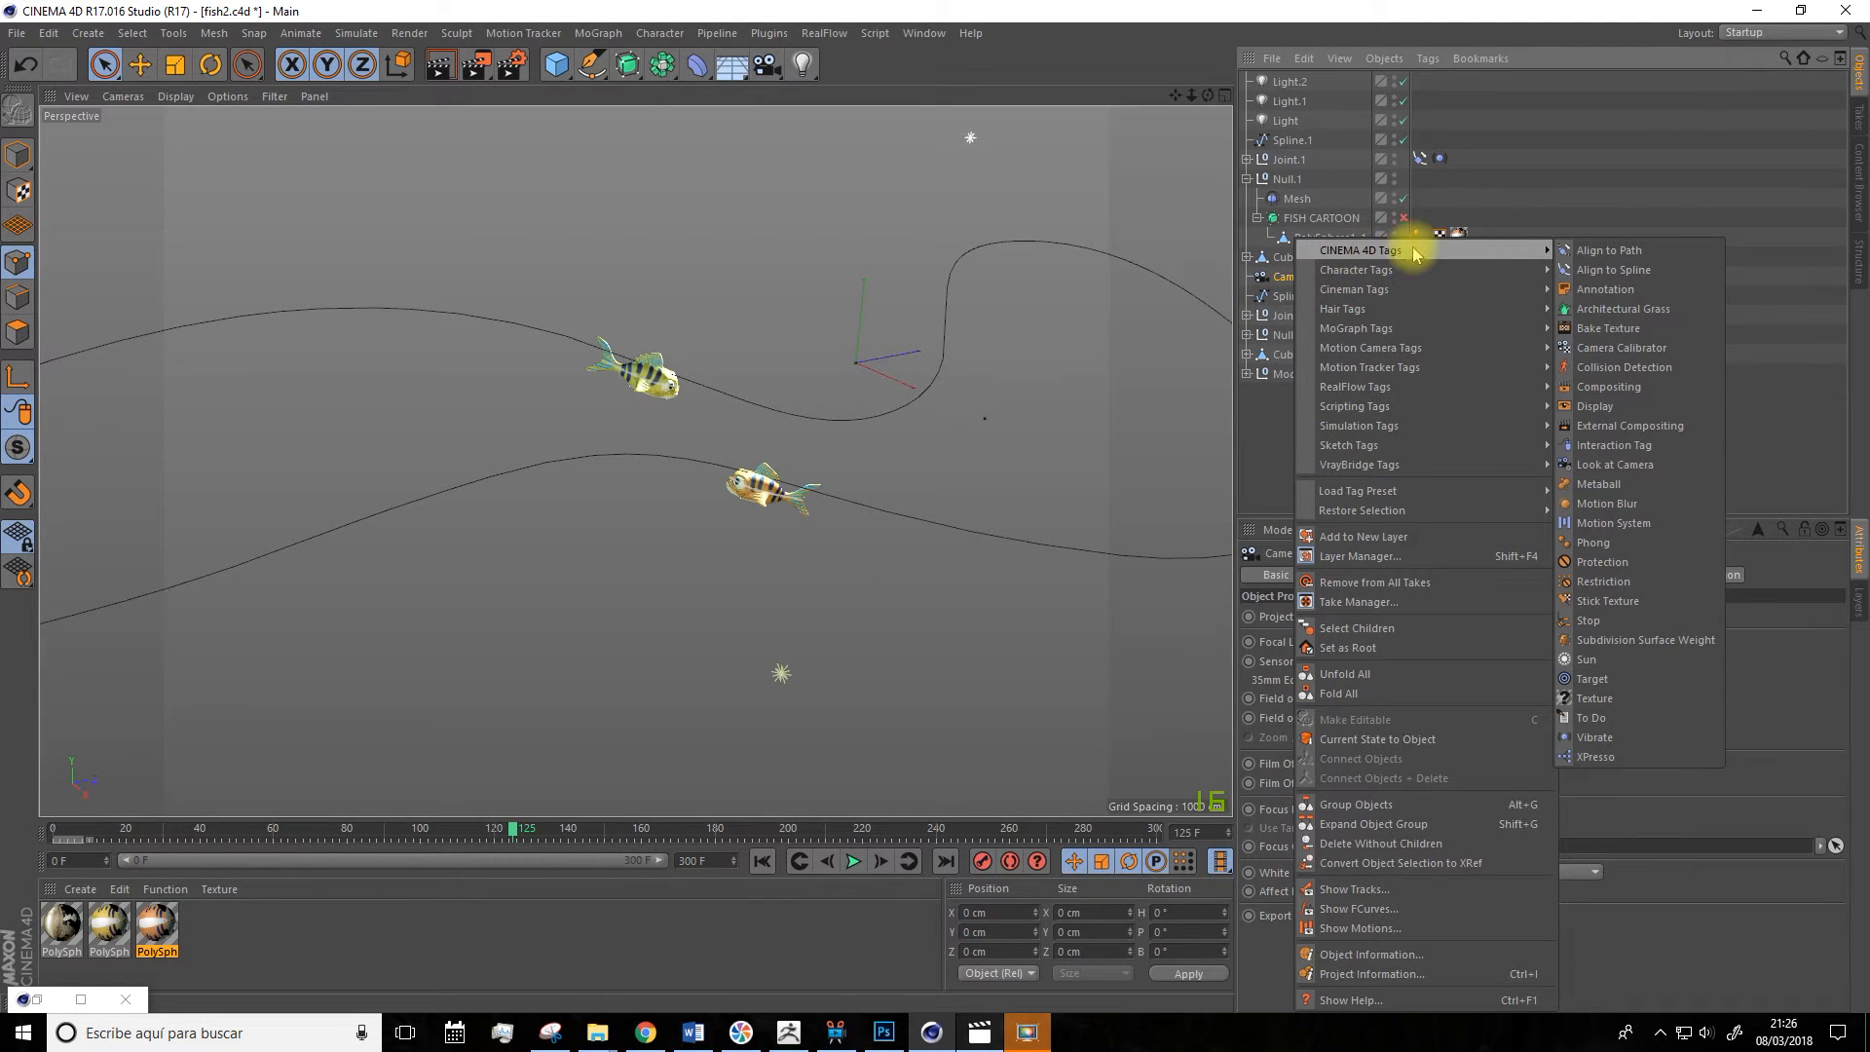
click(1609, 564)
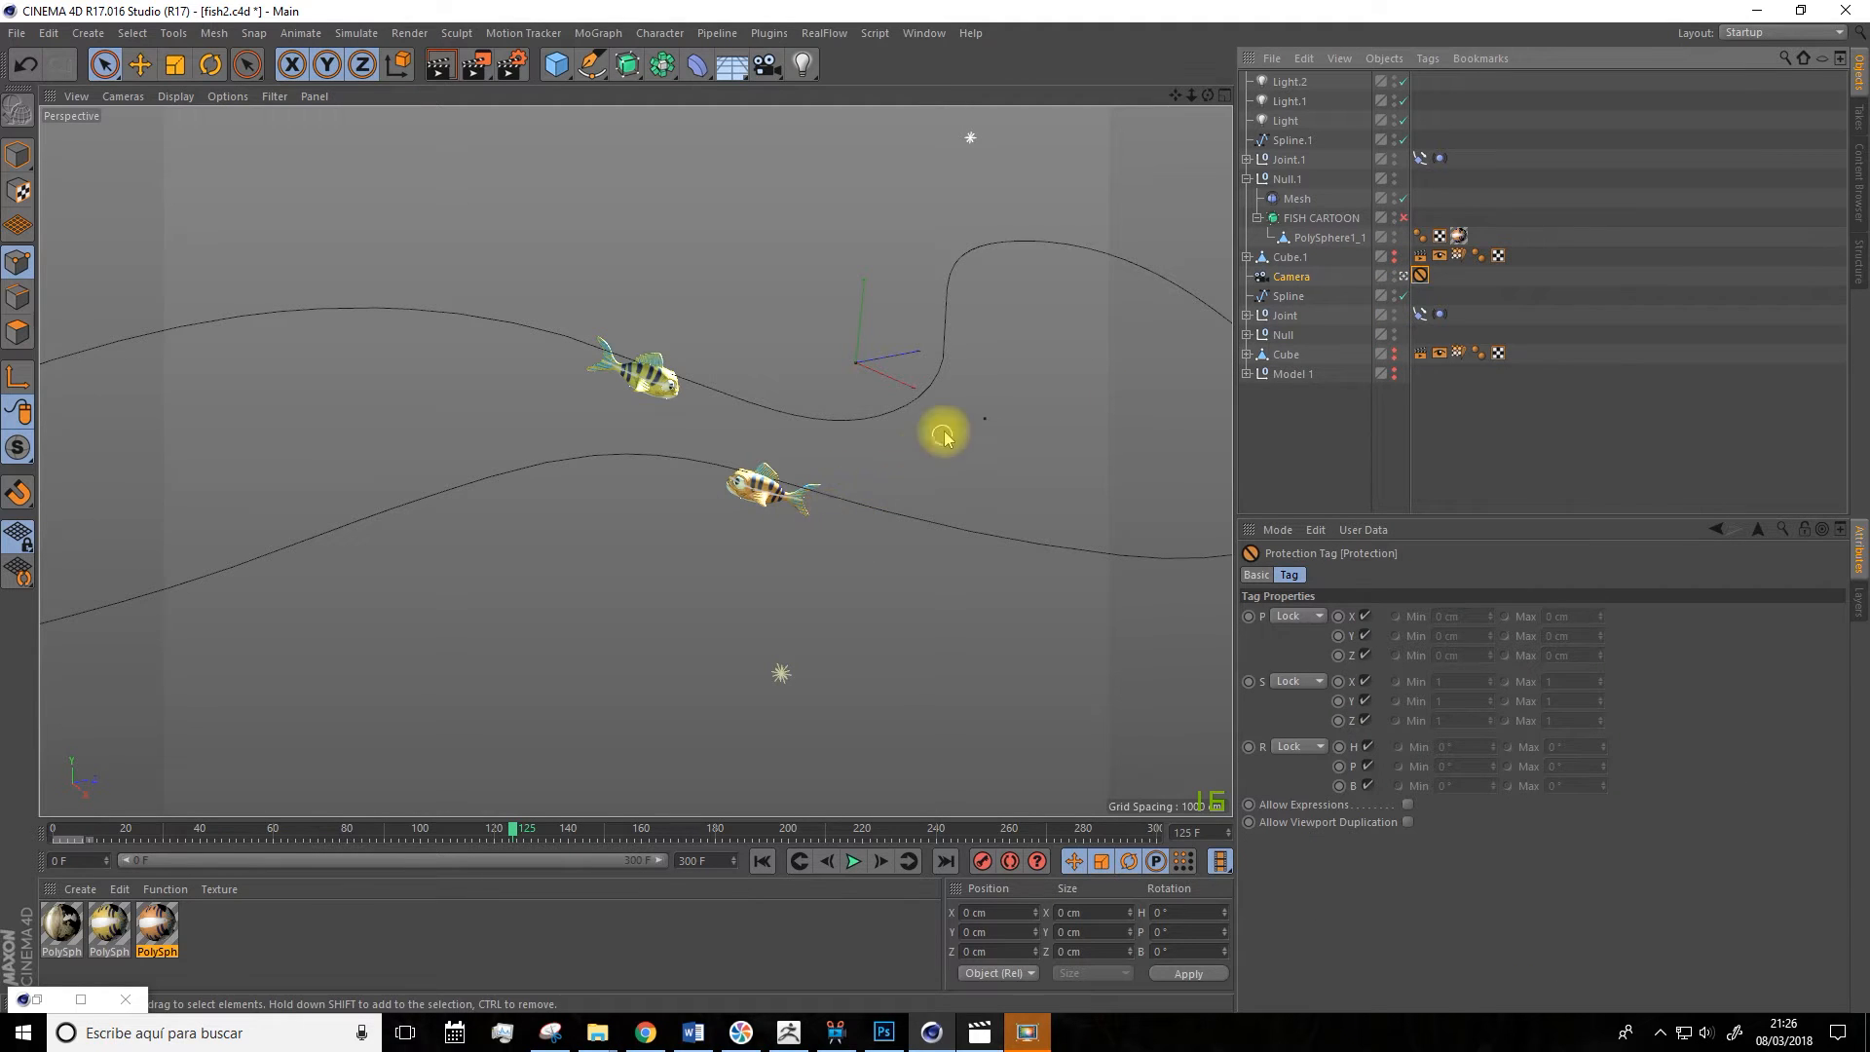
click(440, 65)
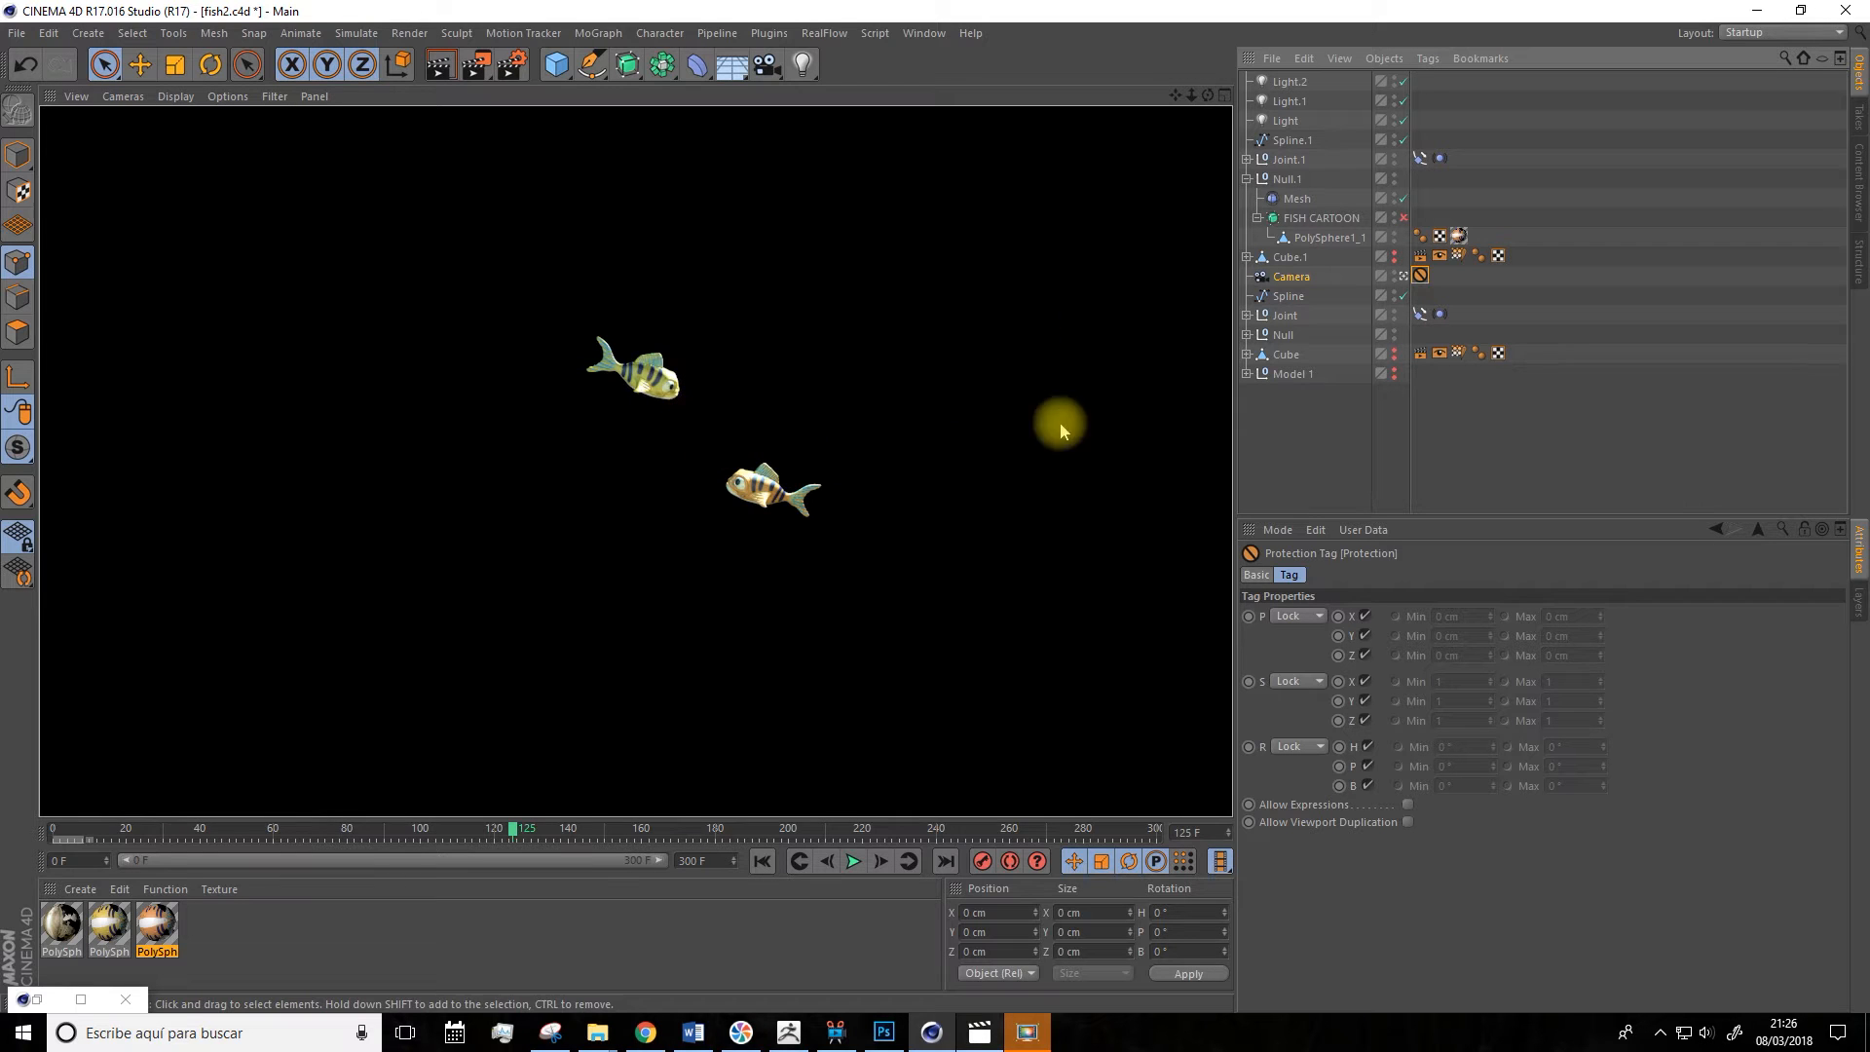
Choose Geometry as the anti-aliasing mode in the render settings.
click(511, 65)
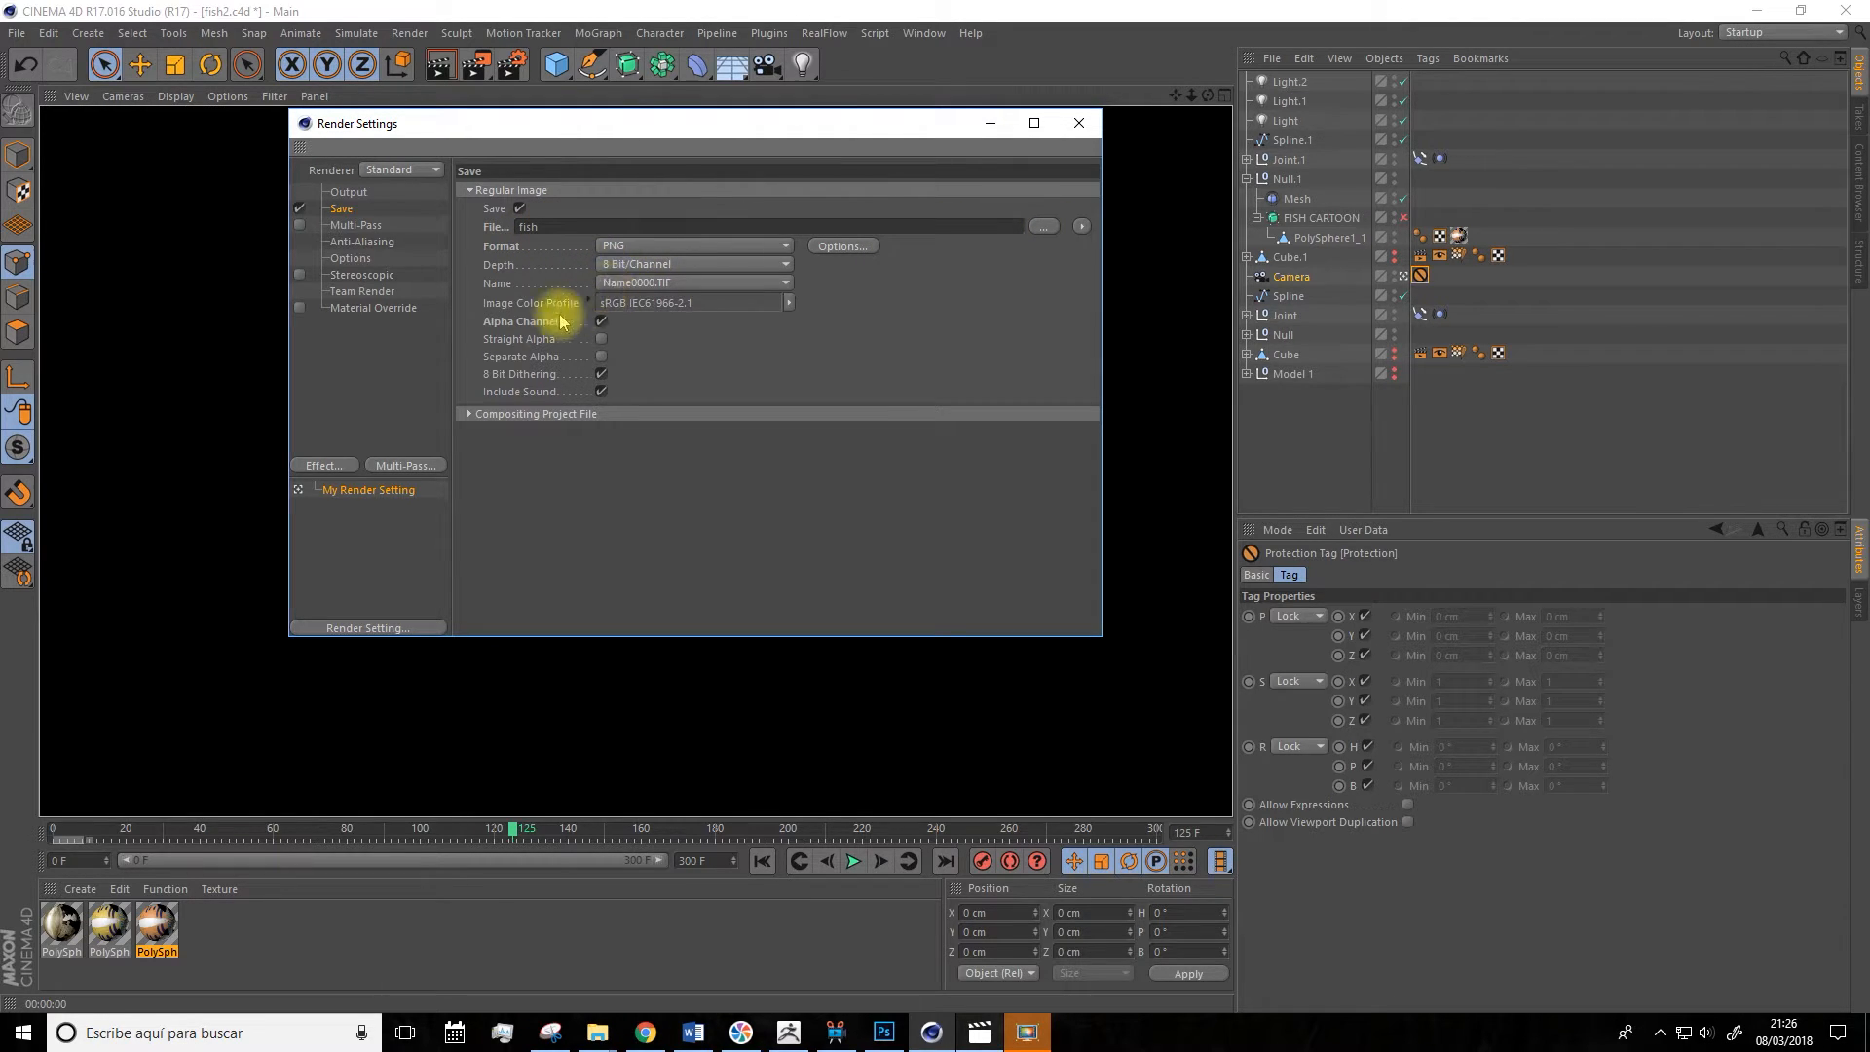
click(361, 244)
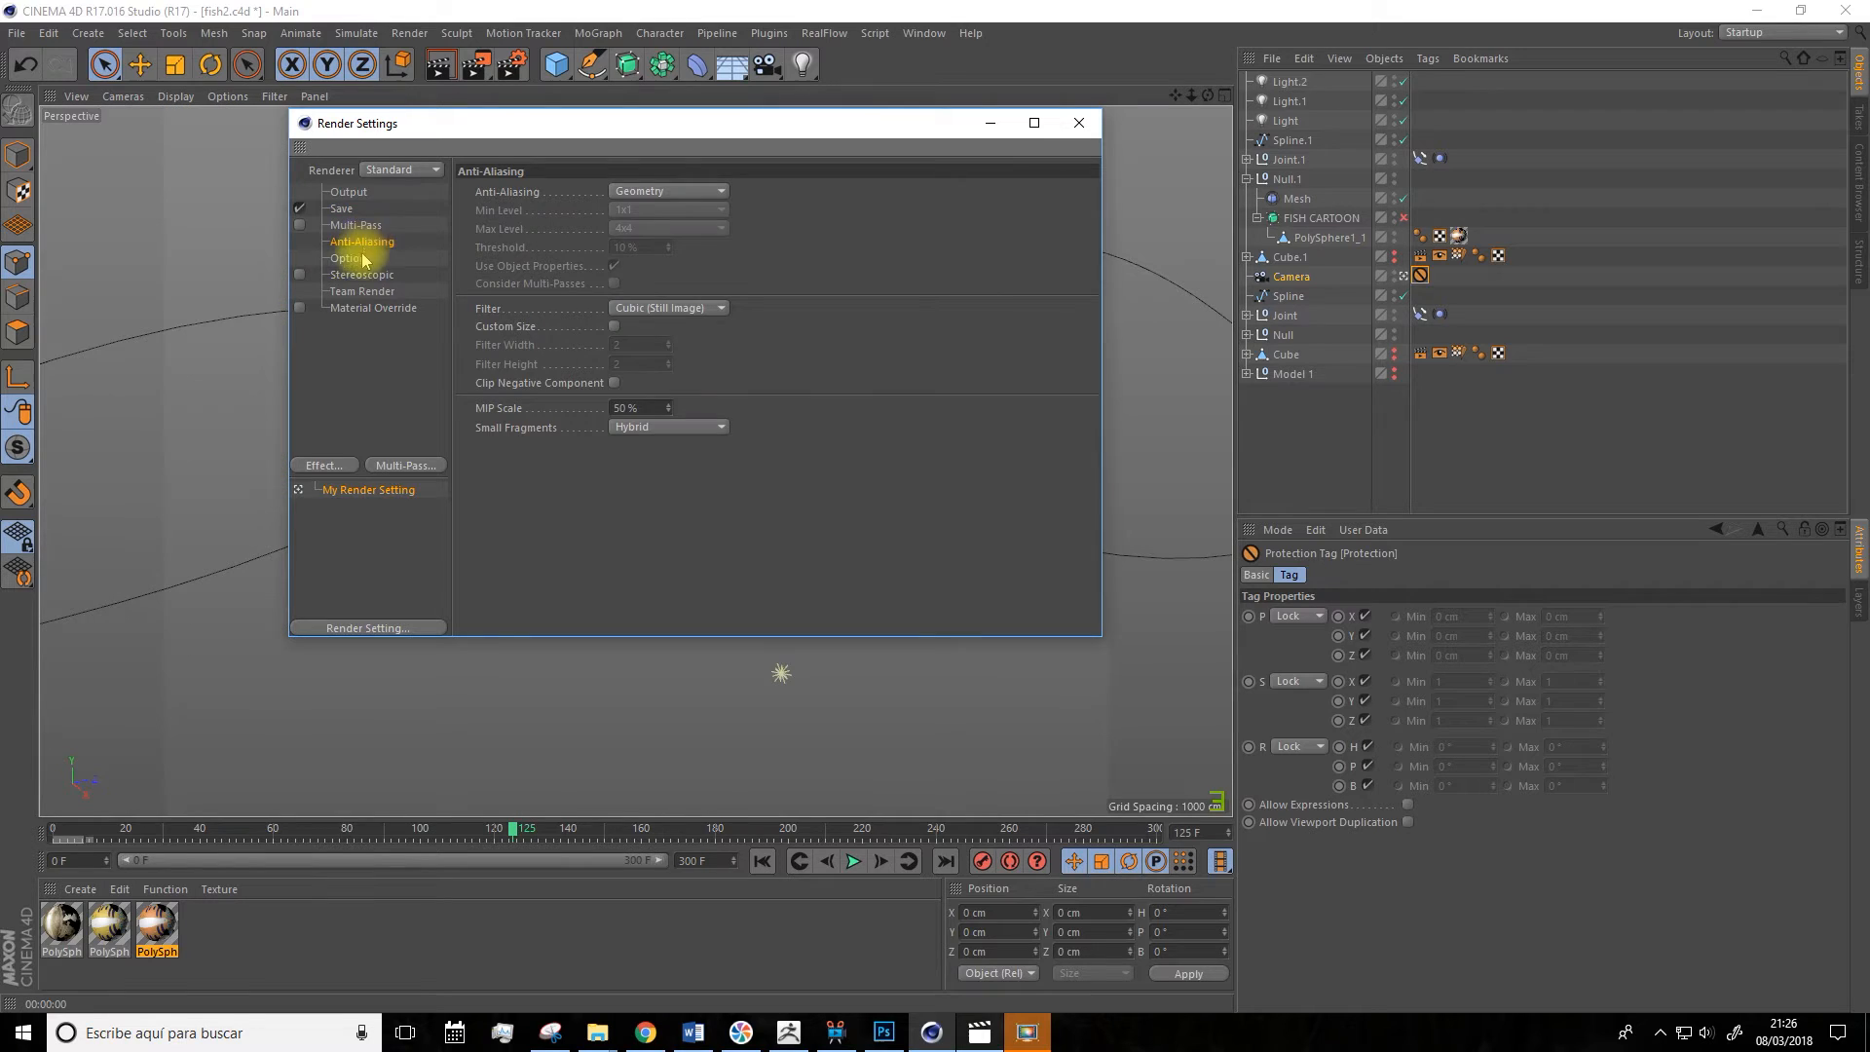
click(646, 191)
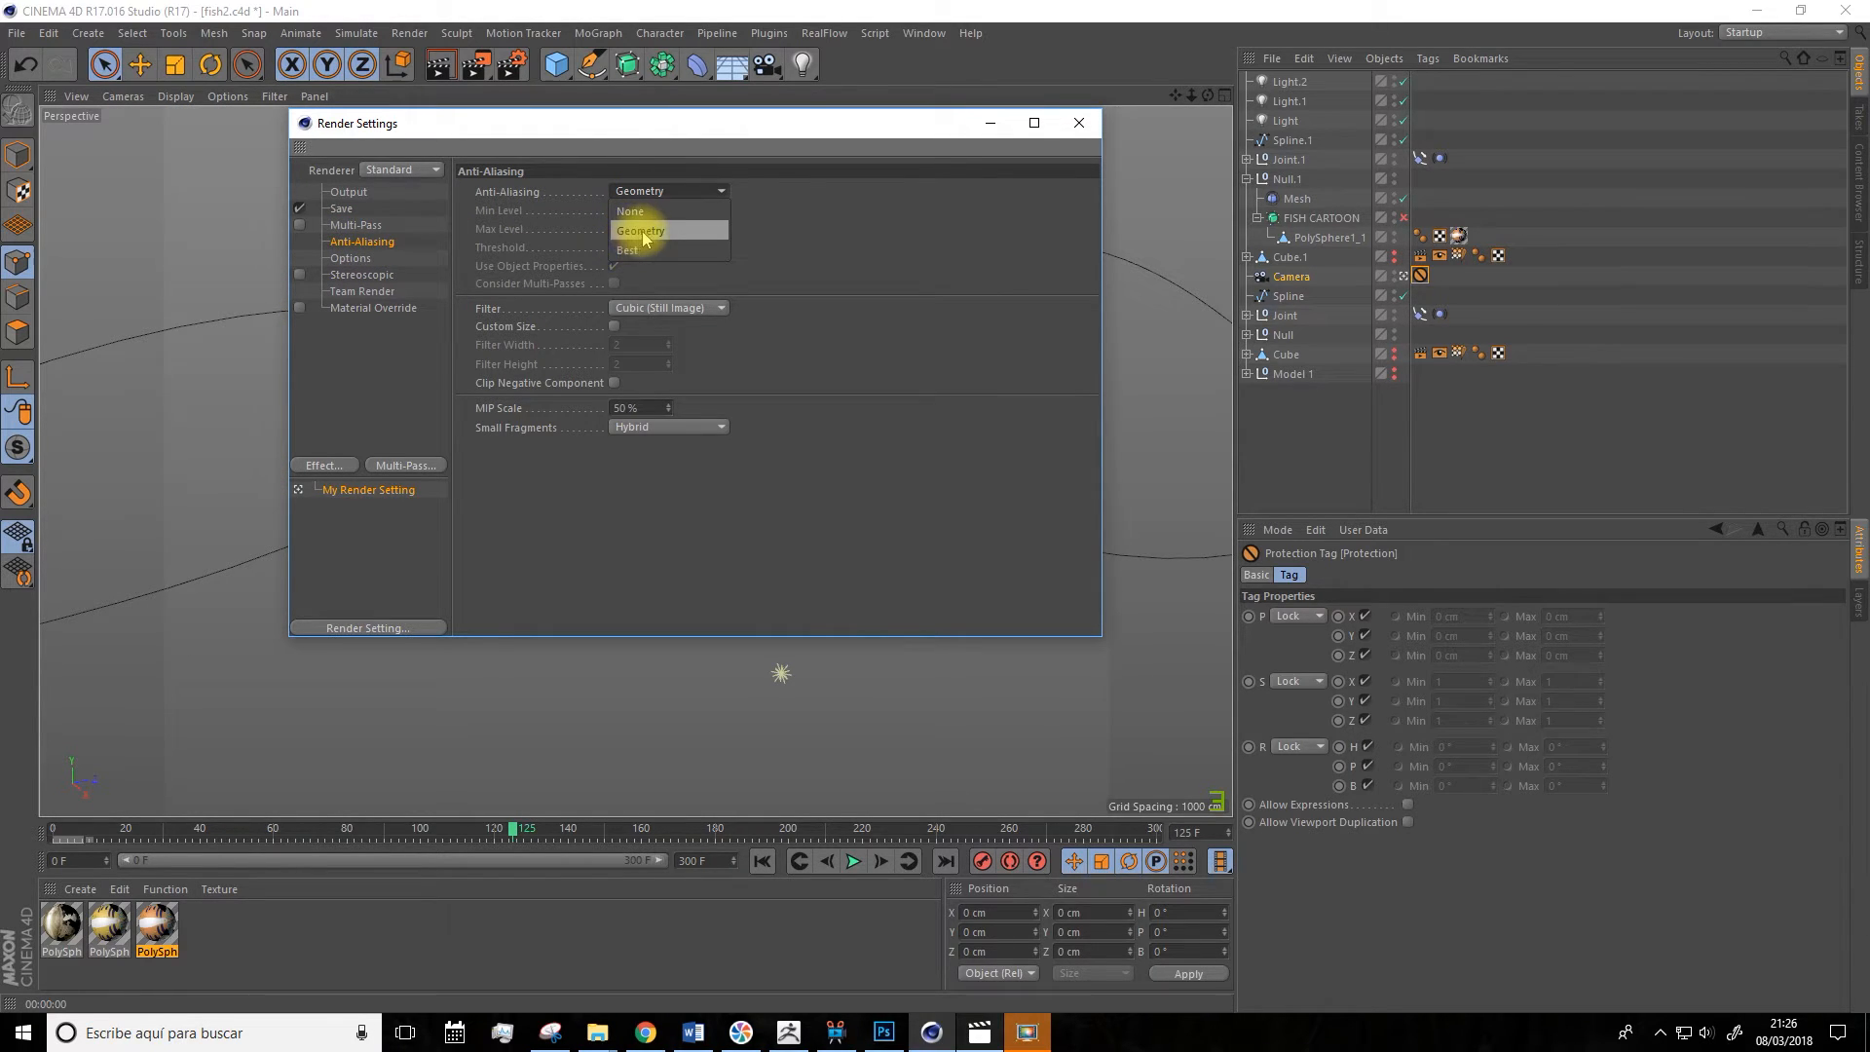
click(641, 233)
Set the render output to a manual frame range from 0 F to 300 F and close the render settings.
click(349, 193)
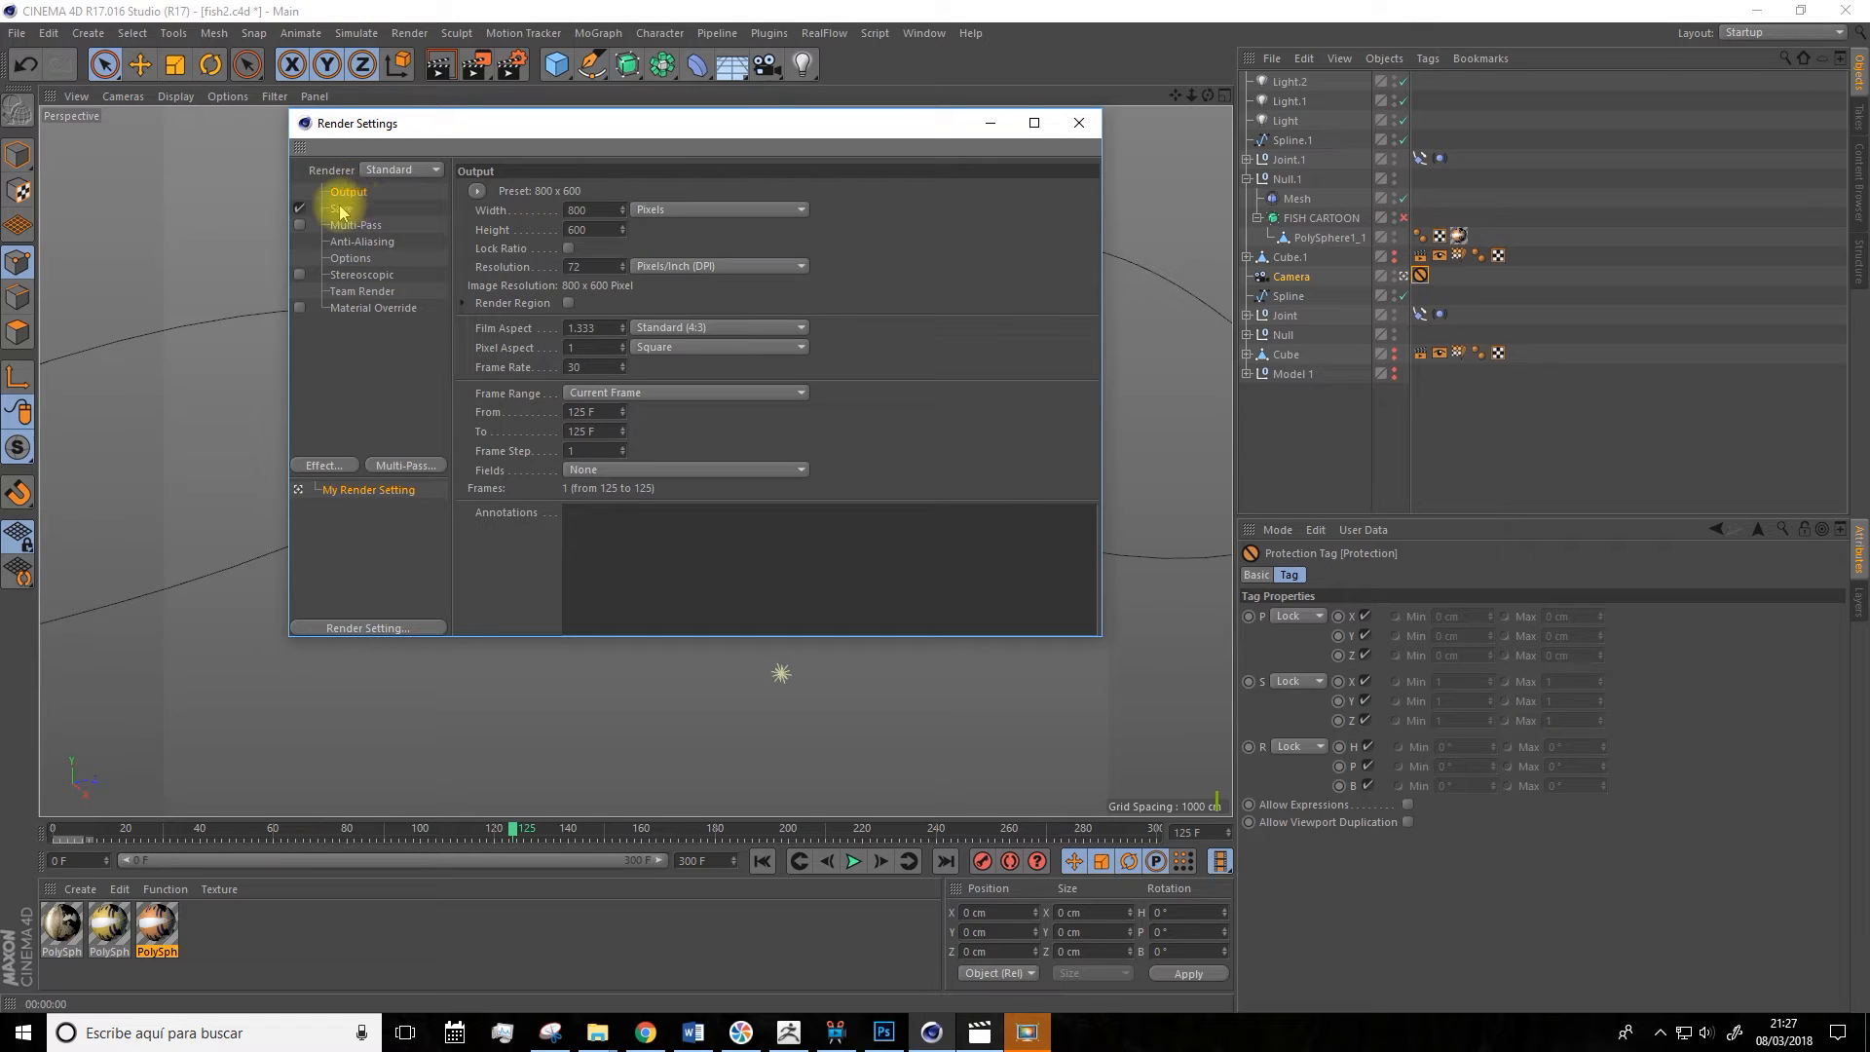
click(594, 228)
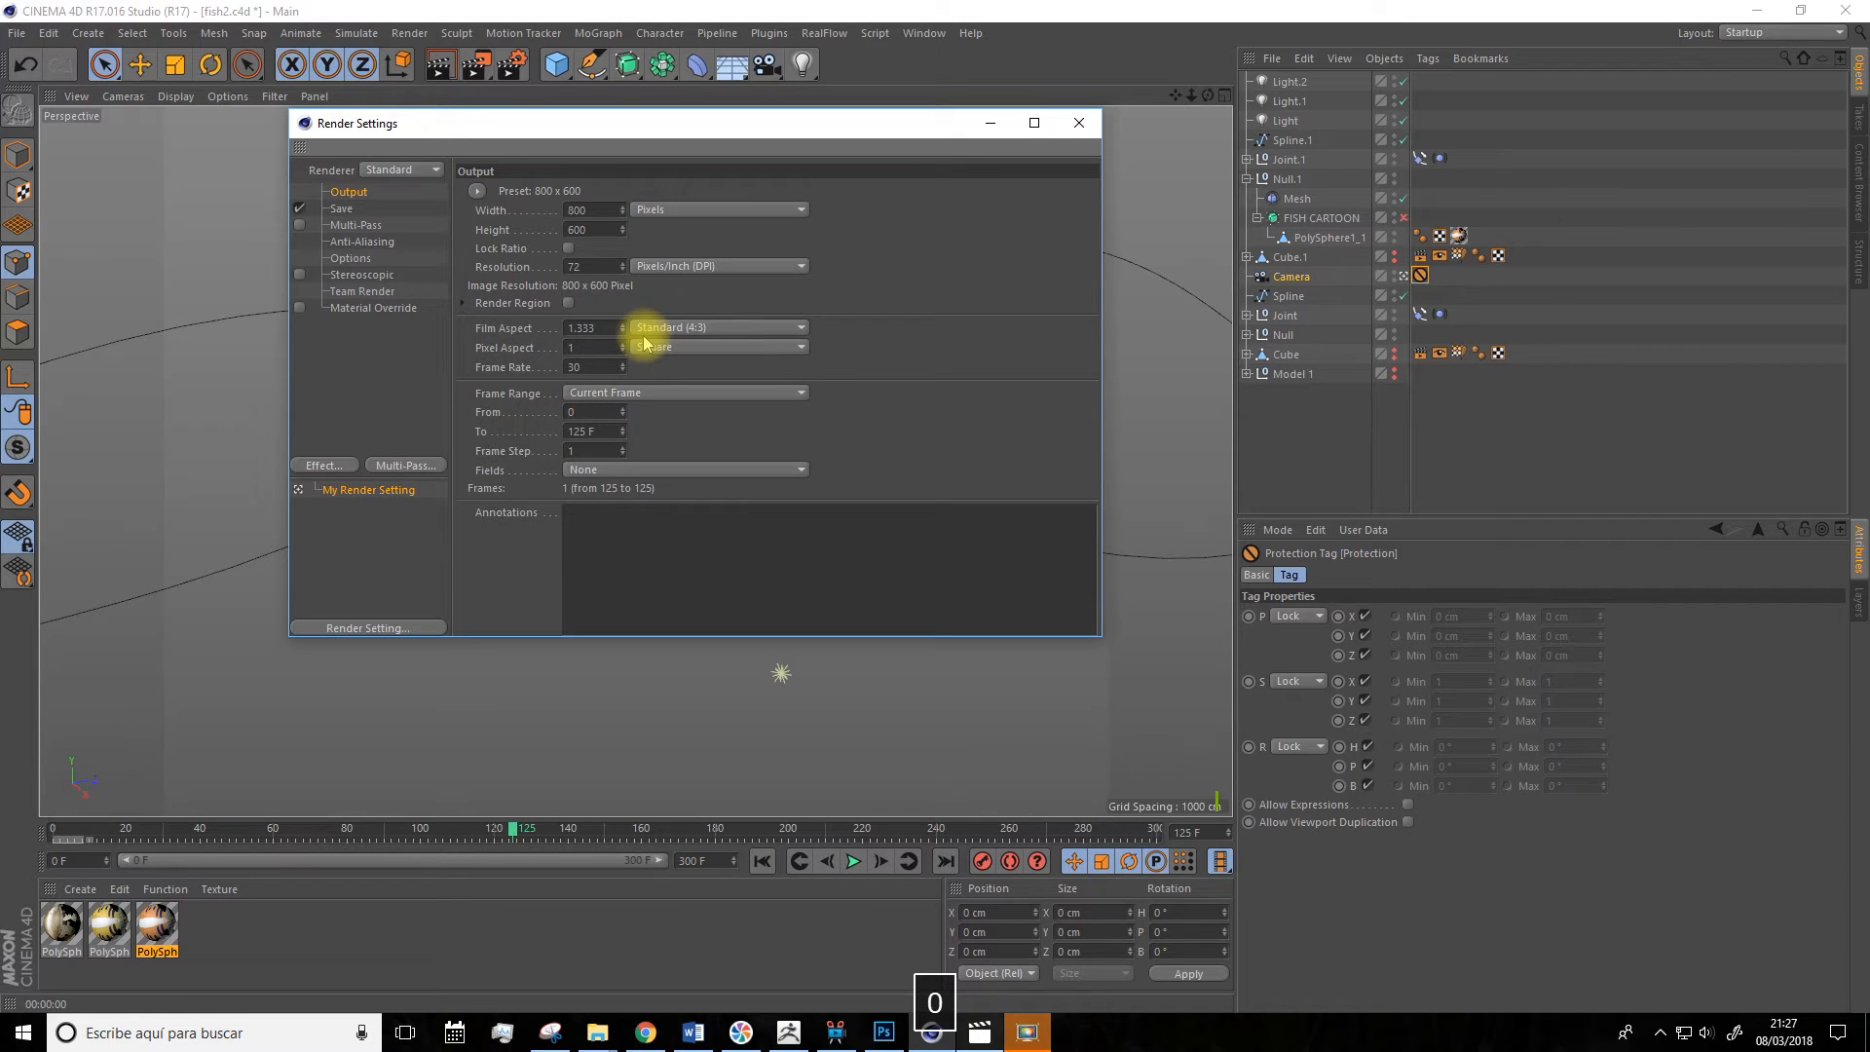
drag(609, 431, 503, 455)
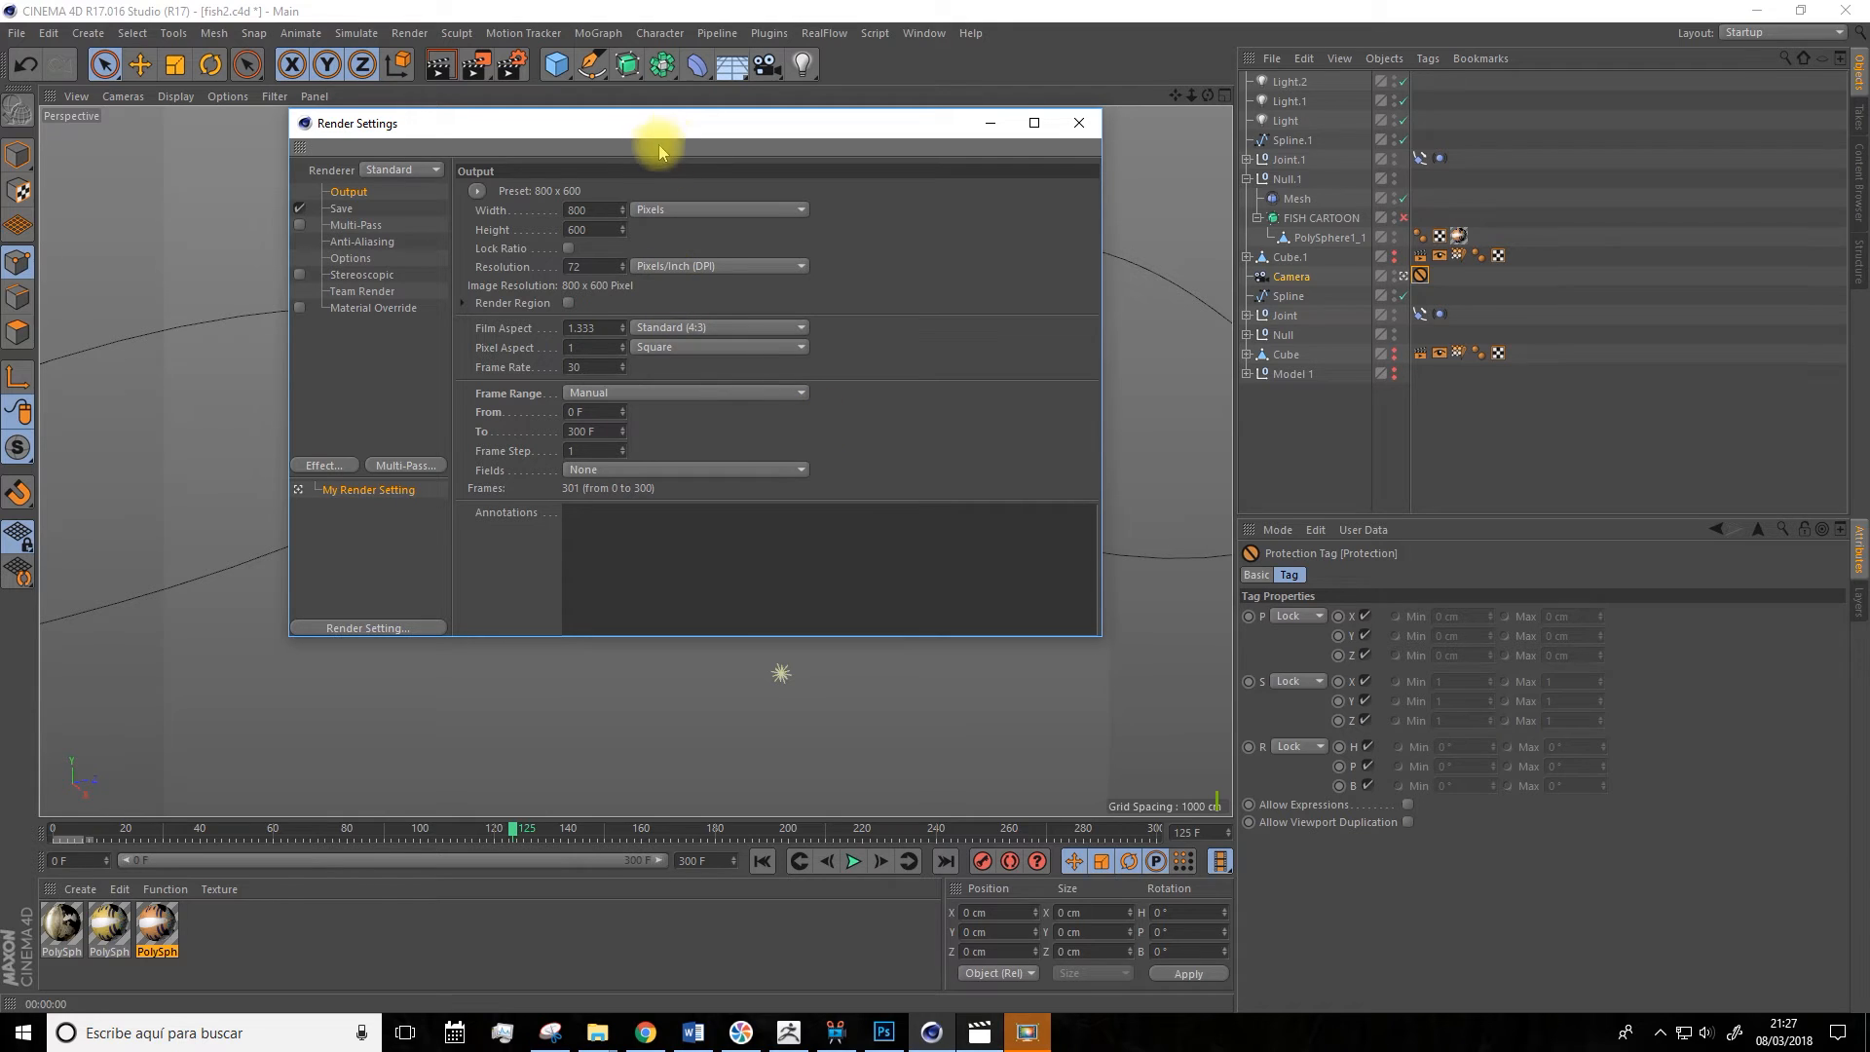
drag(743, 135, 852, 141)
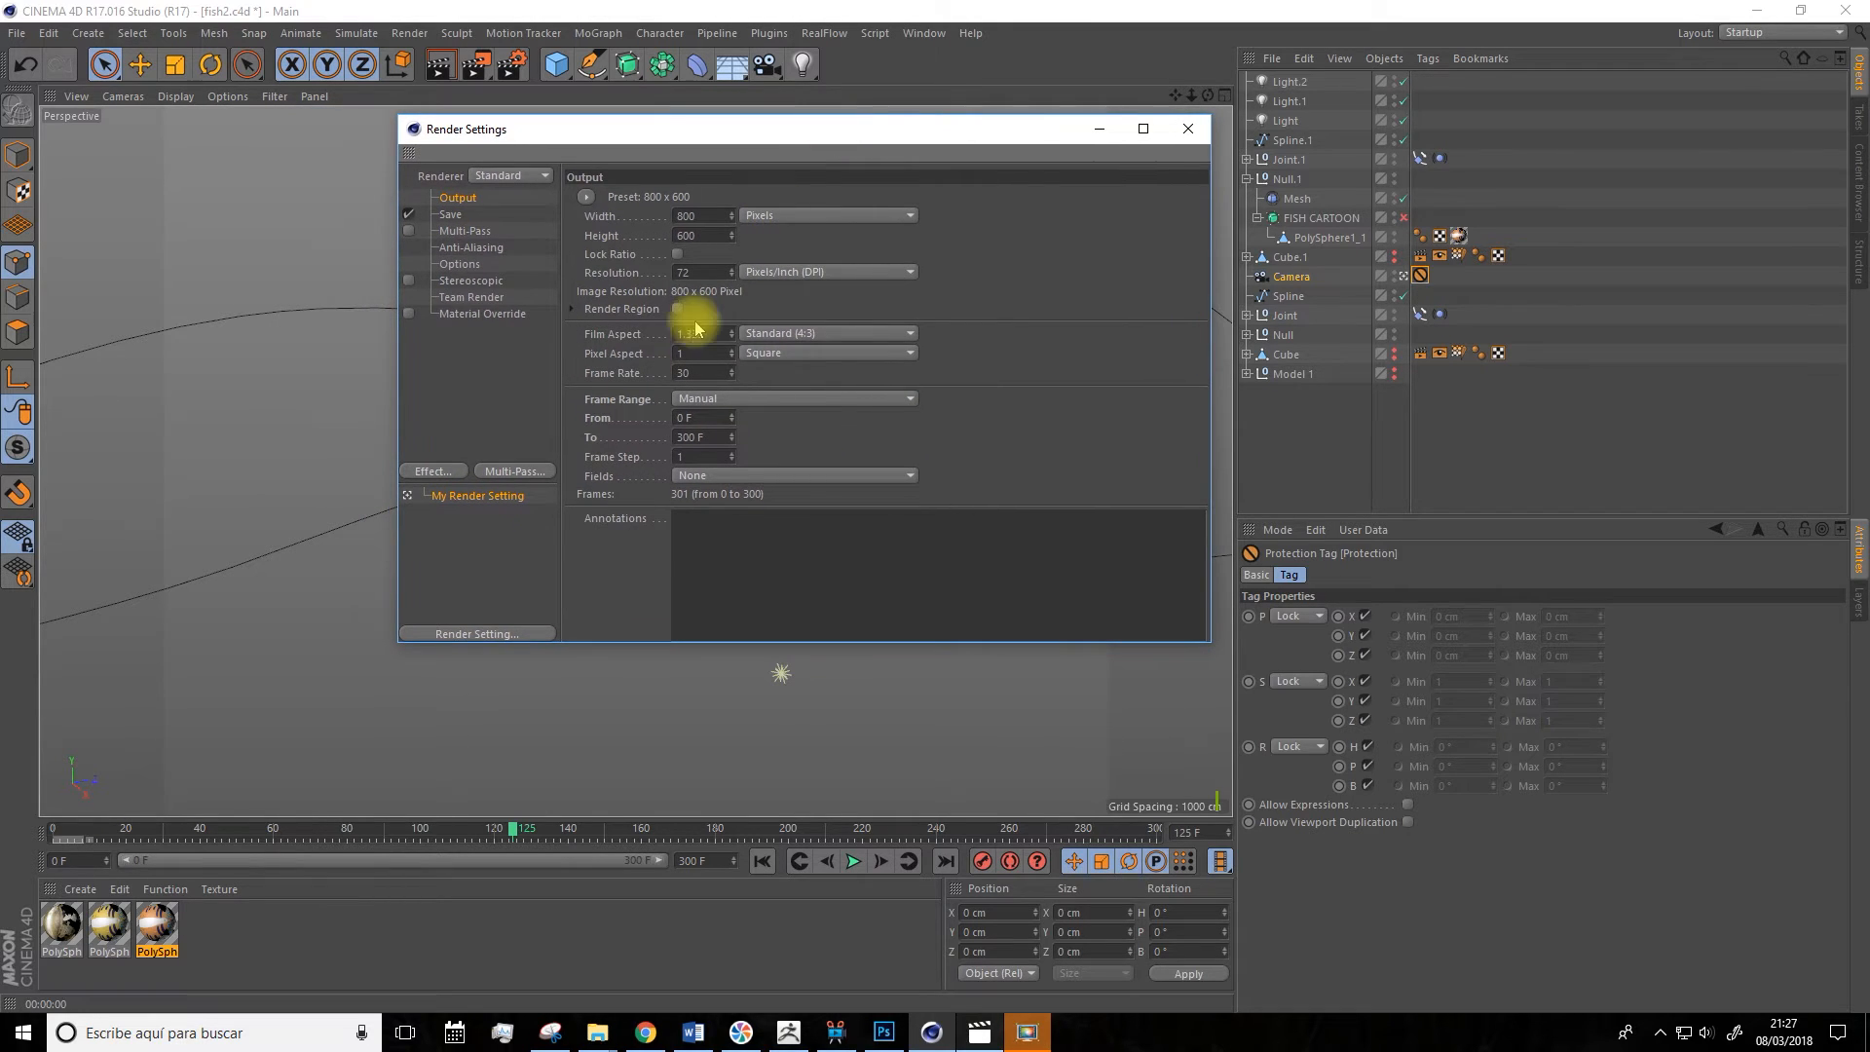
drag(735, 136, 1069, 167)
click(1516, 171)
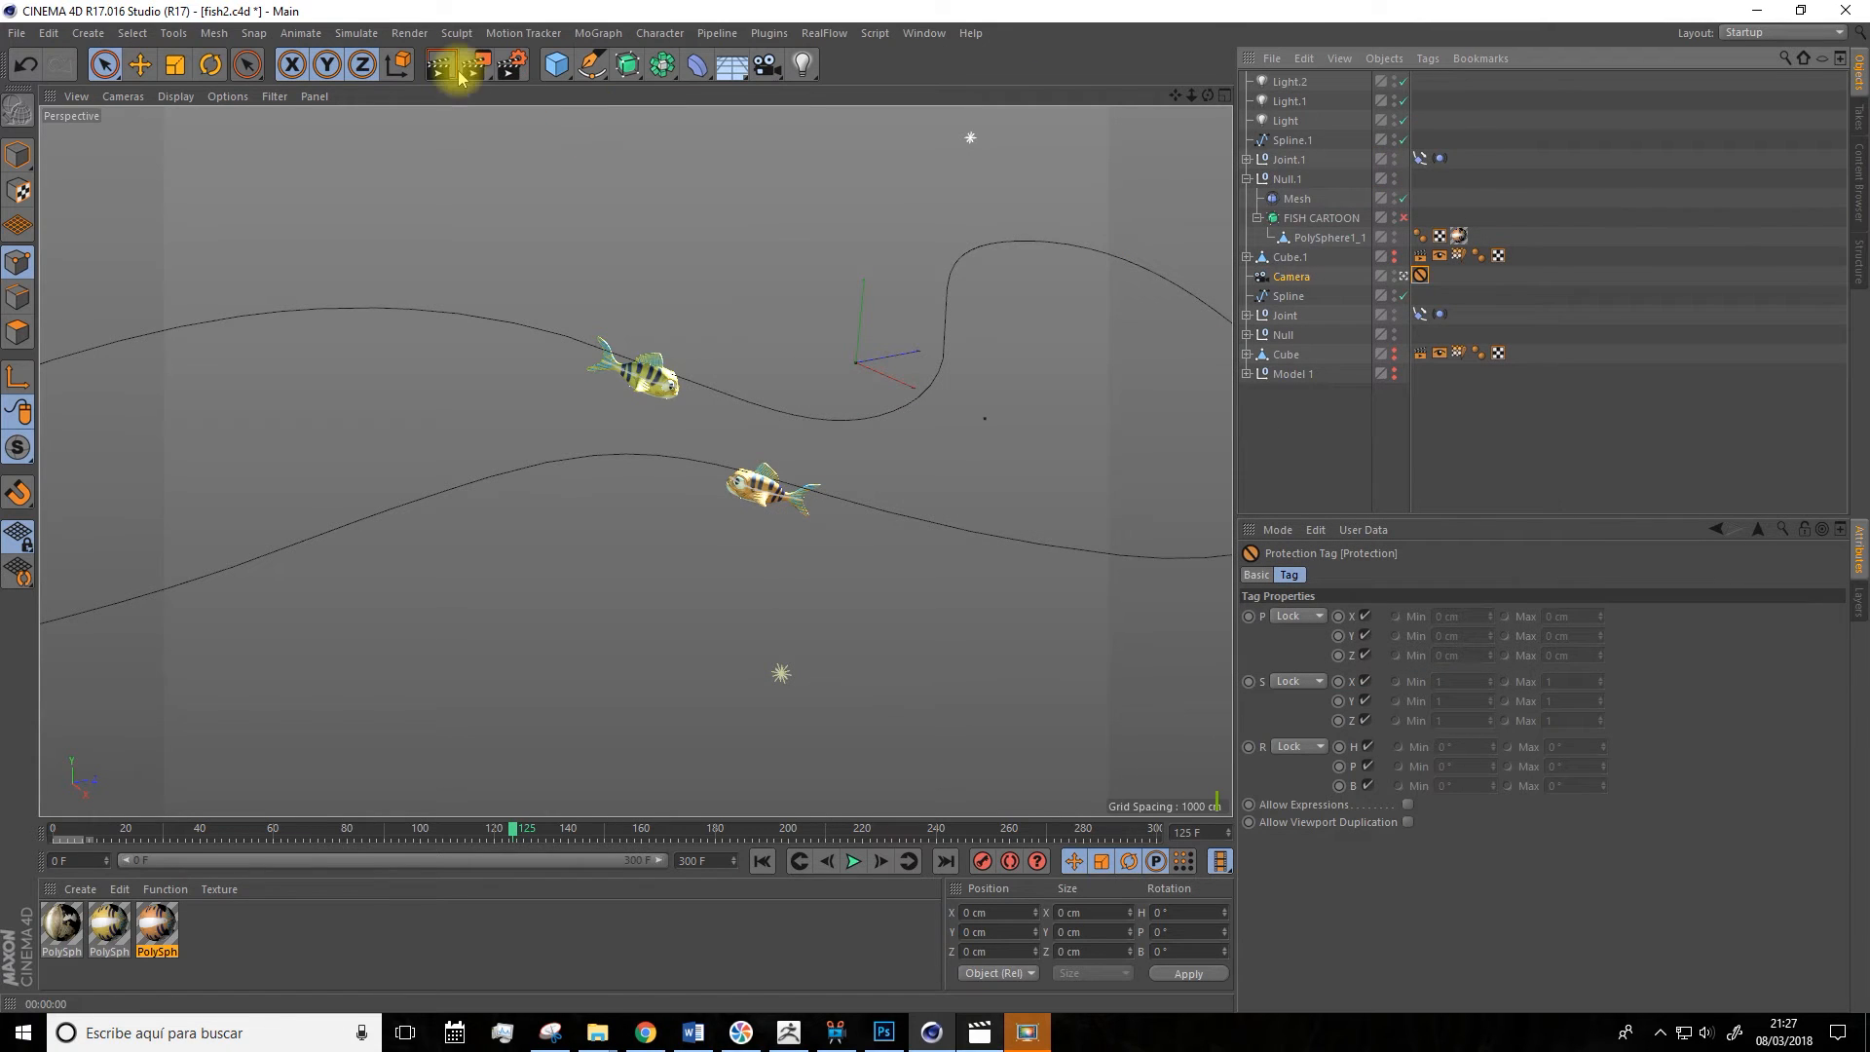
Render the full animation to the Picture Viewer and scrub the rendered frames back to frame 147.
click(474, 69)
click(474, 68)
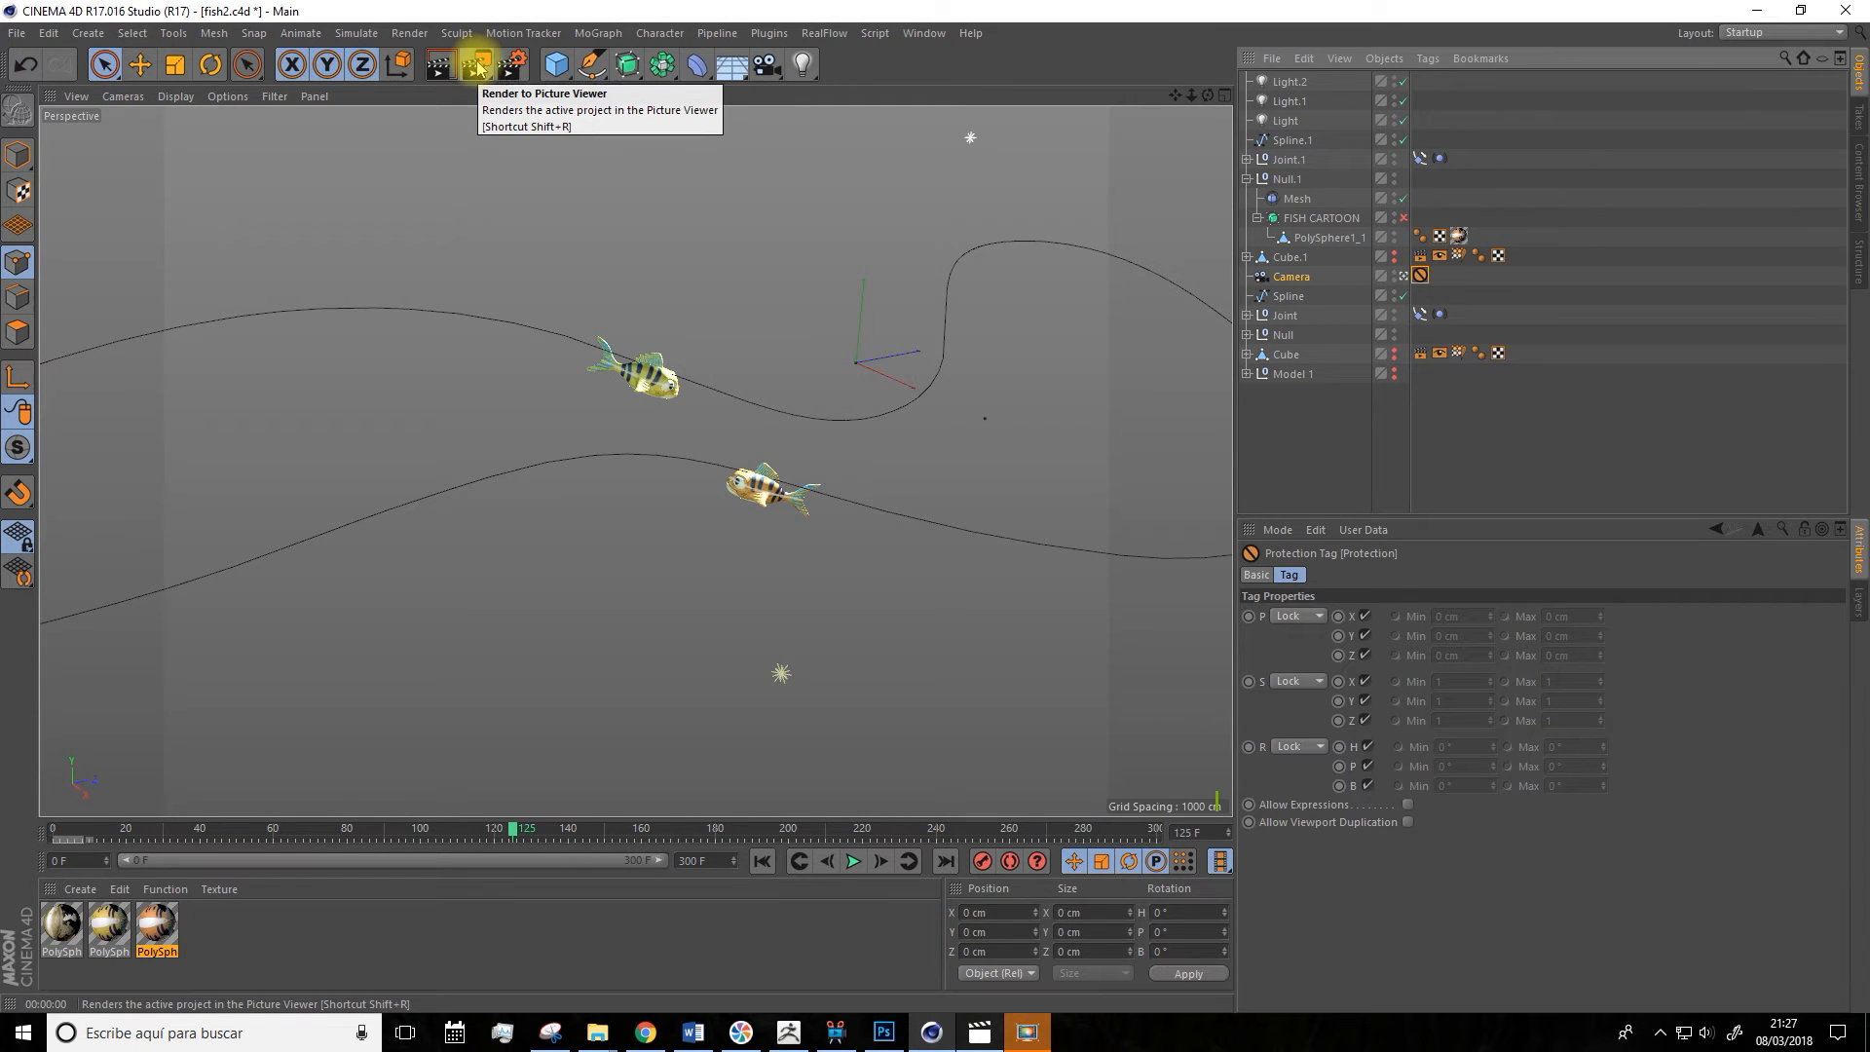
click(477, 66)
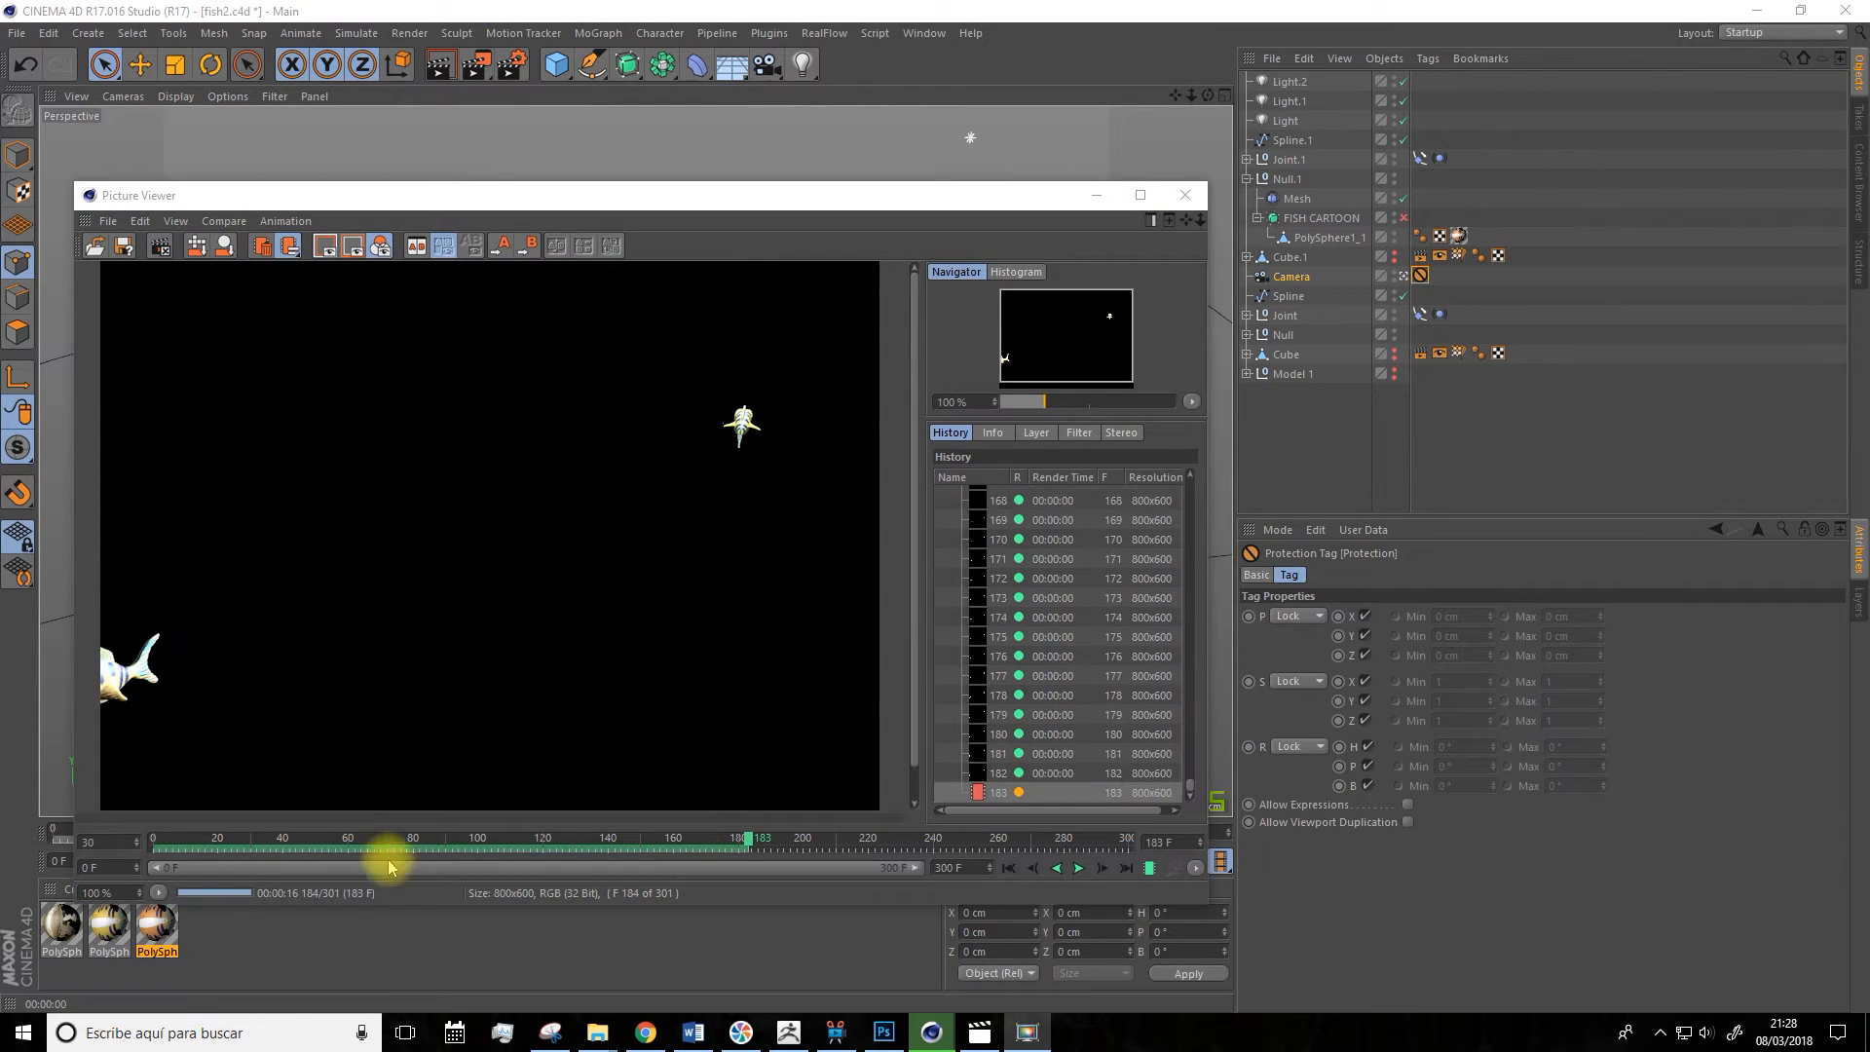
drag(762, 848, 630, 945)
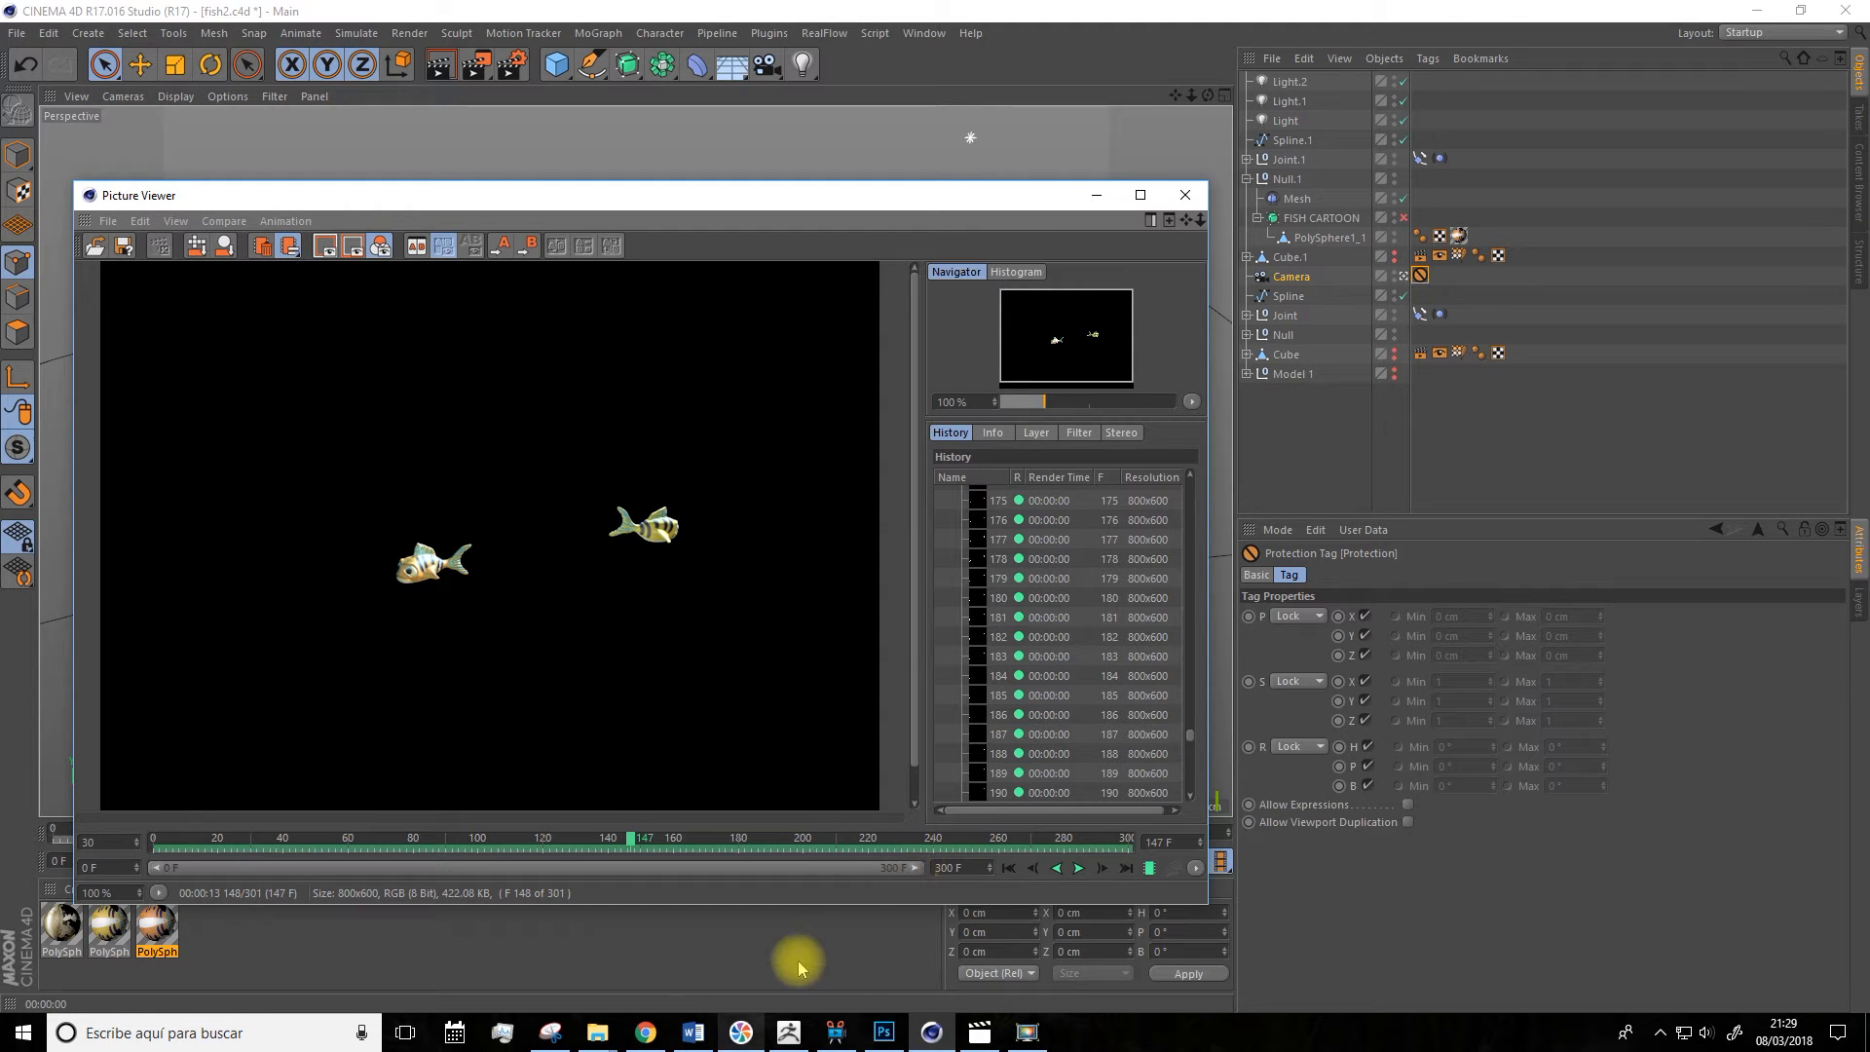
Inspect the rendered PNG sequence in the PEZ CARTOON folder, viewing fish0131 full size, and return to Cinema 4D.
click(617, 1040)
click(526, 940)
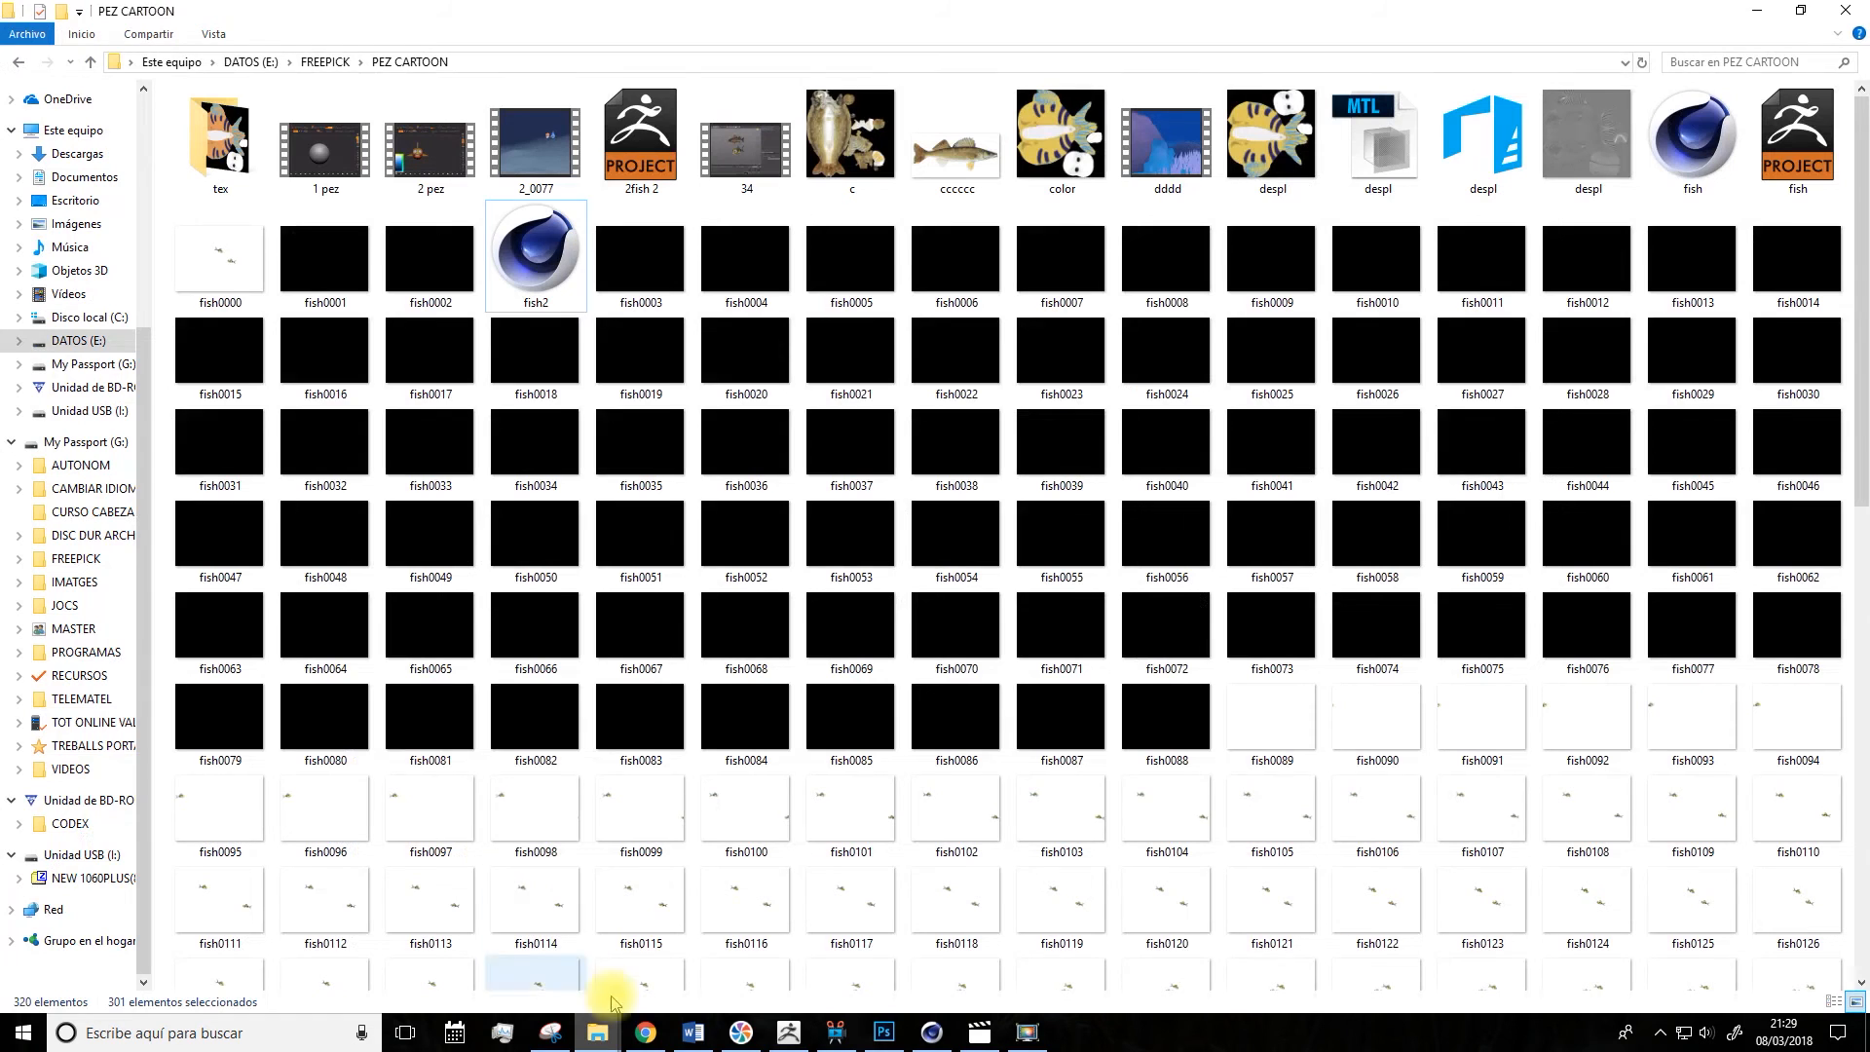
click(1272, 720)
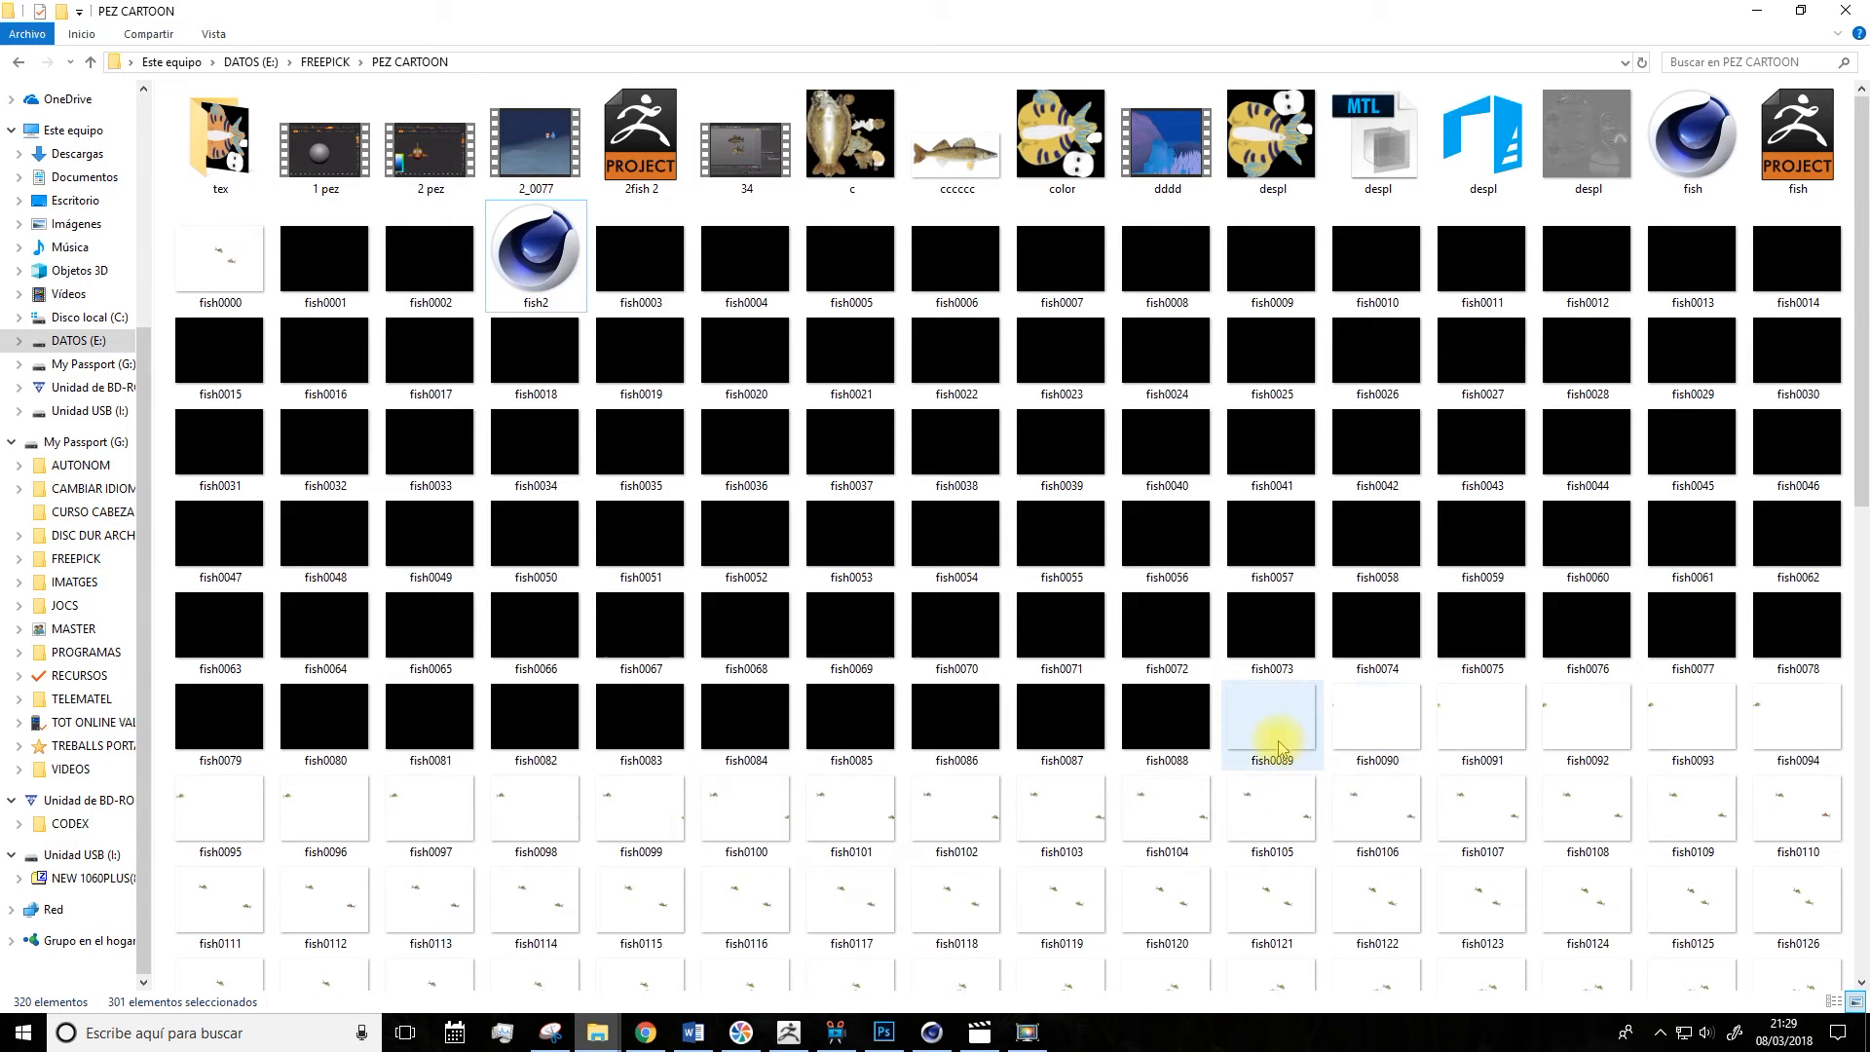
scroll(1272, 555, down, 5)
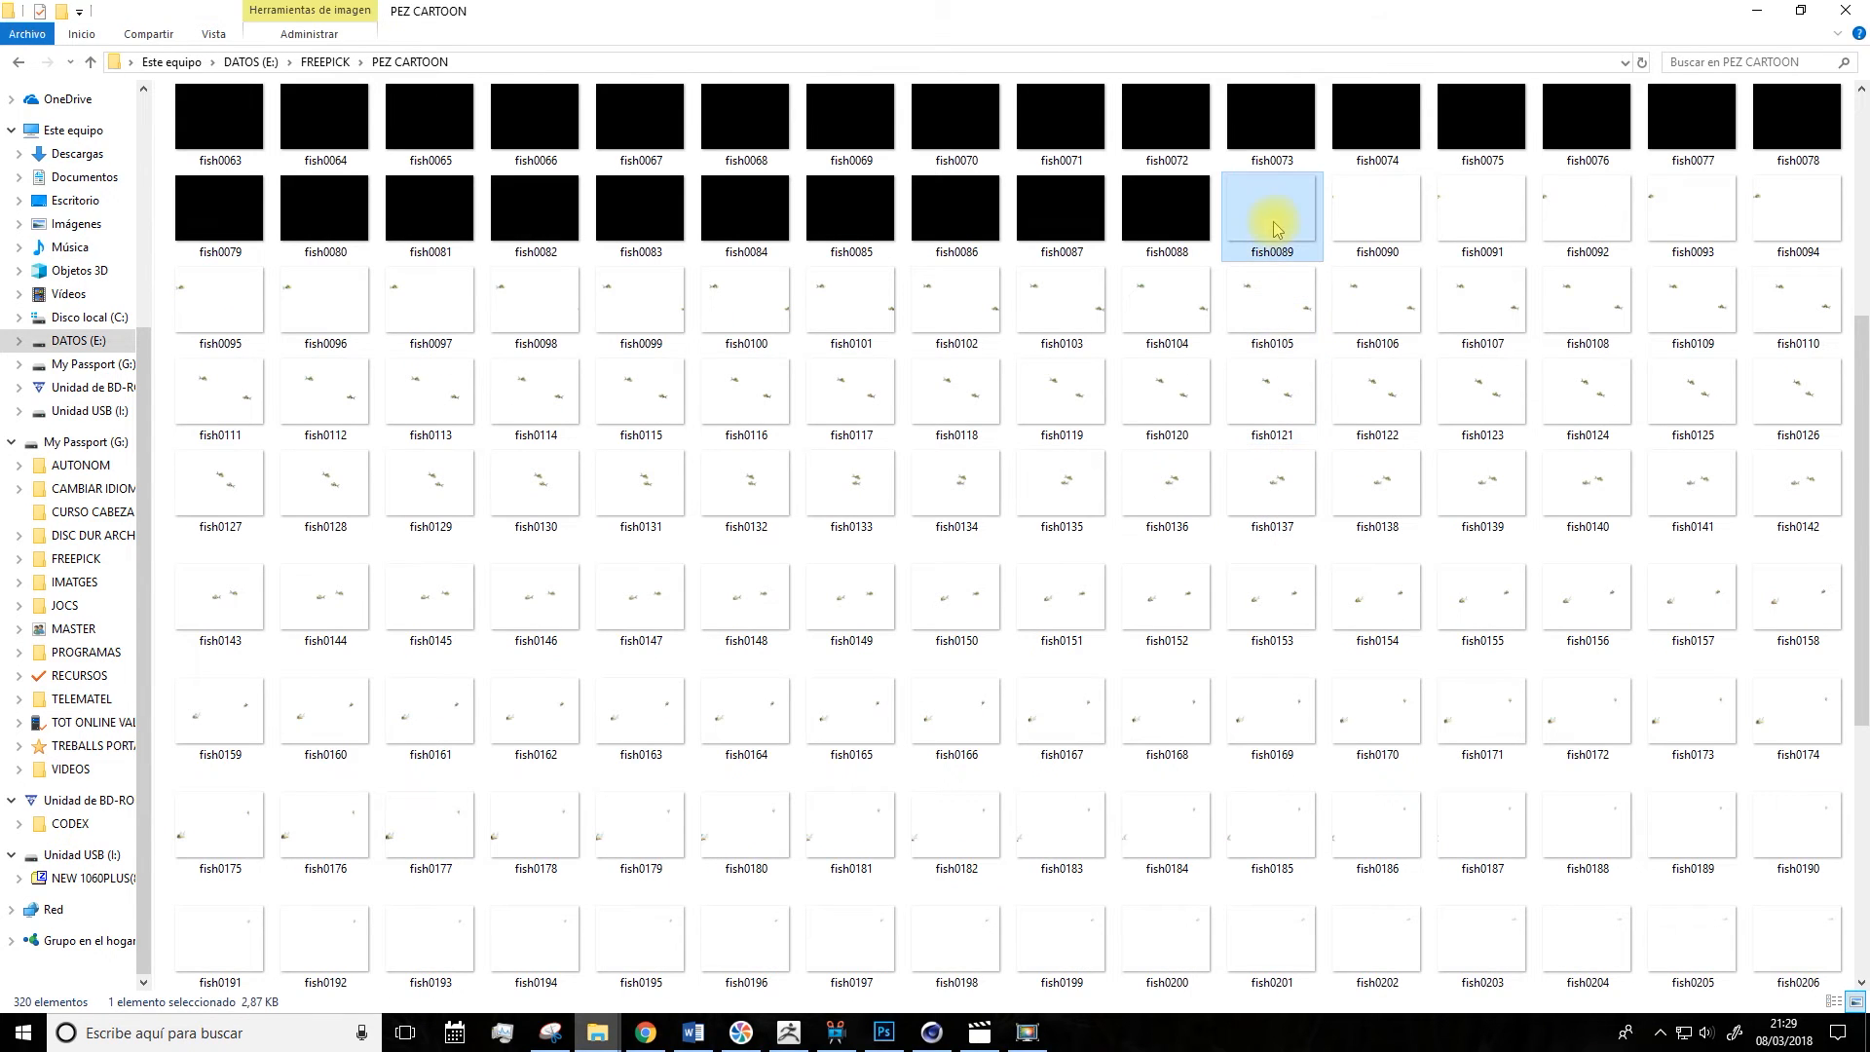
shift+click(1312, 844)
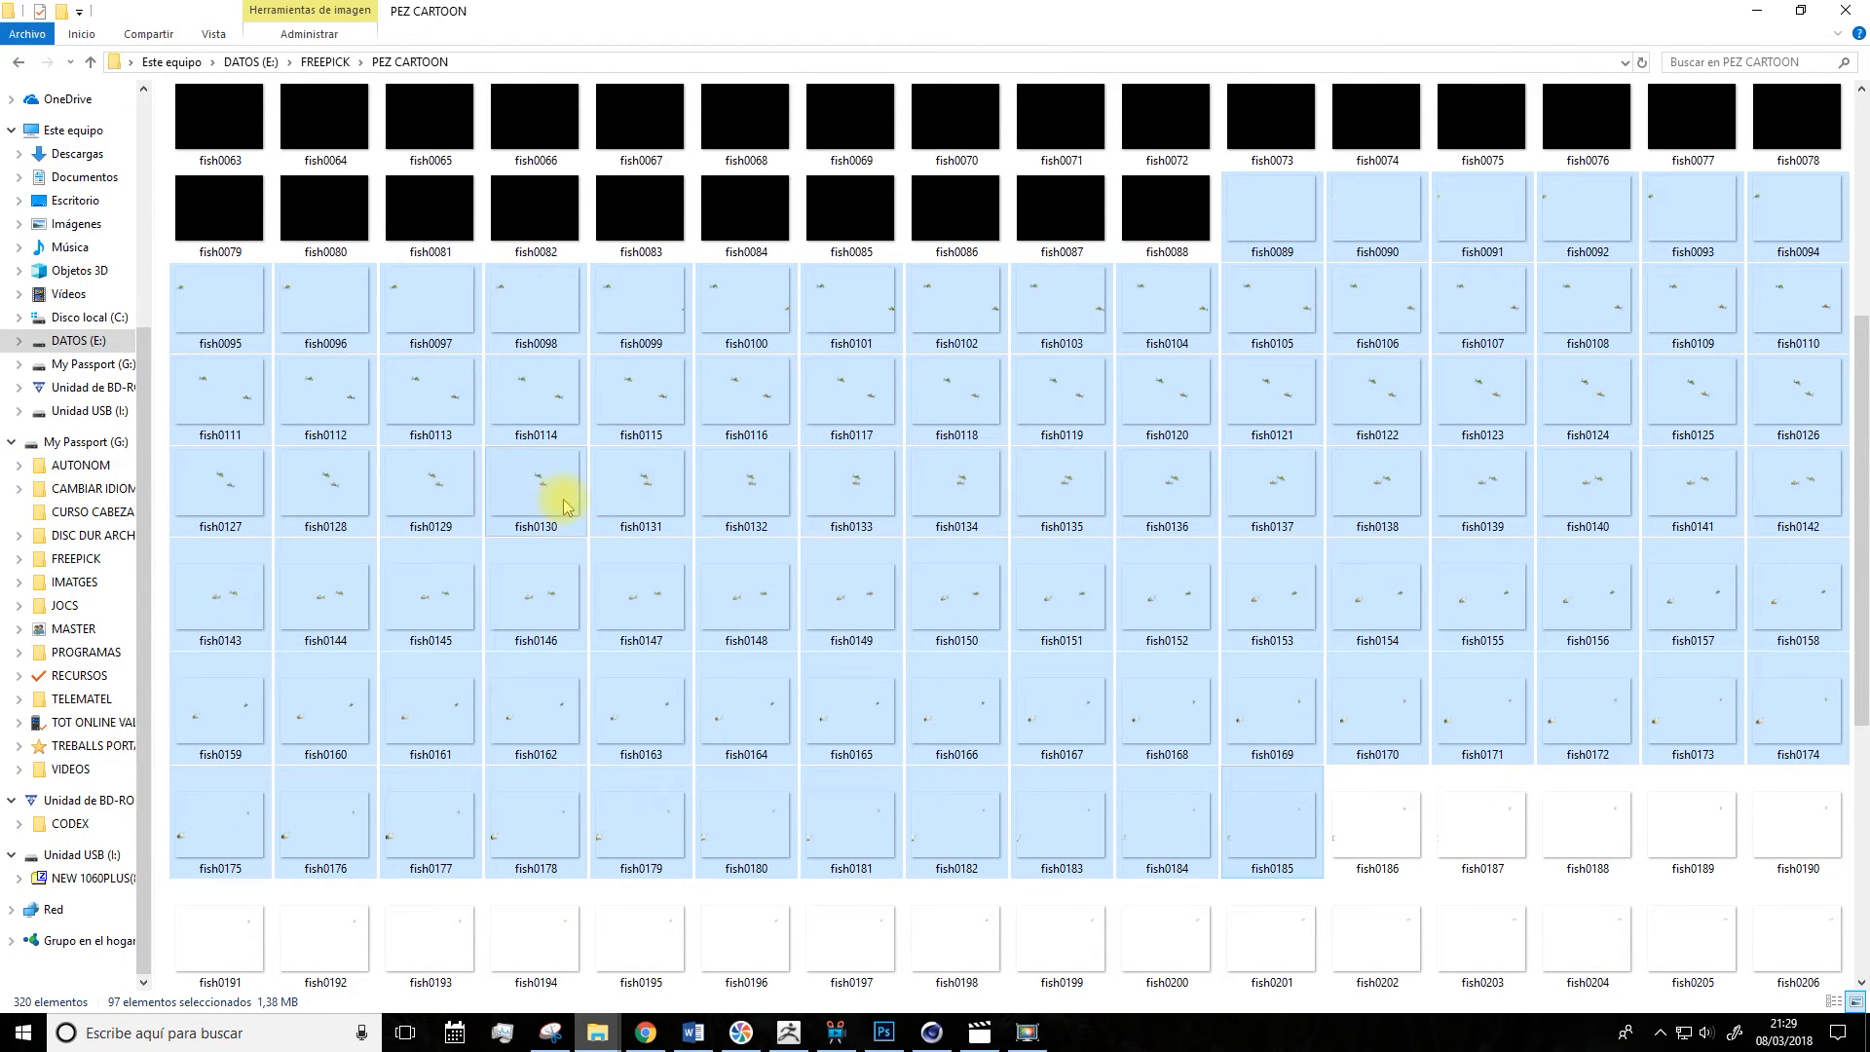
double_click(597, 496)
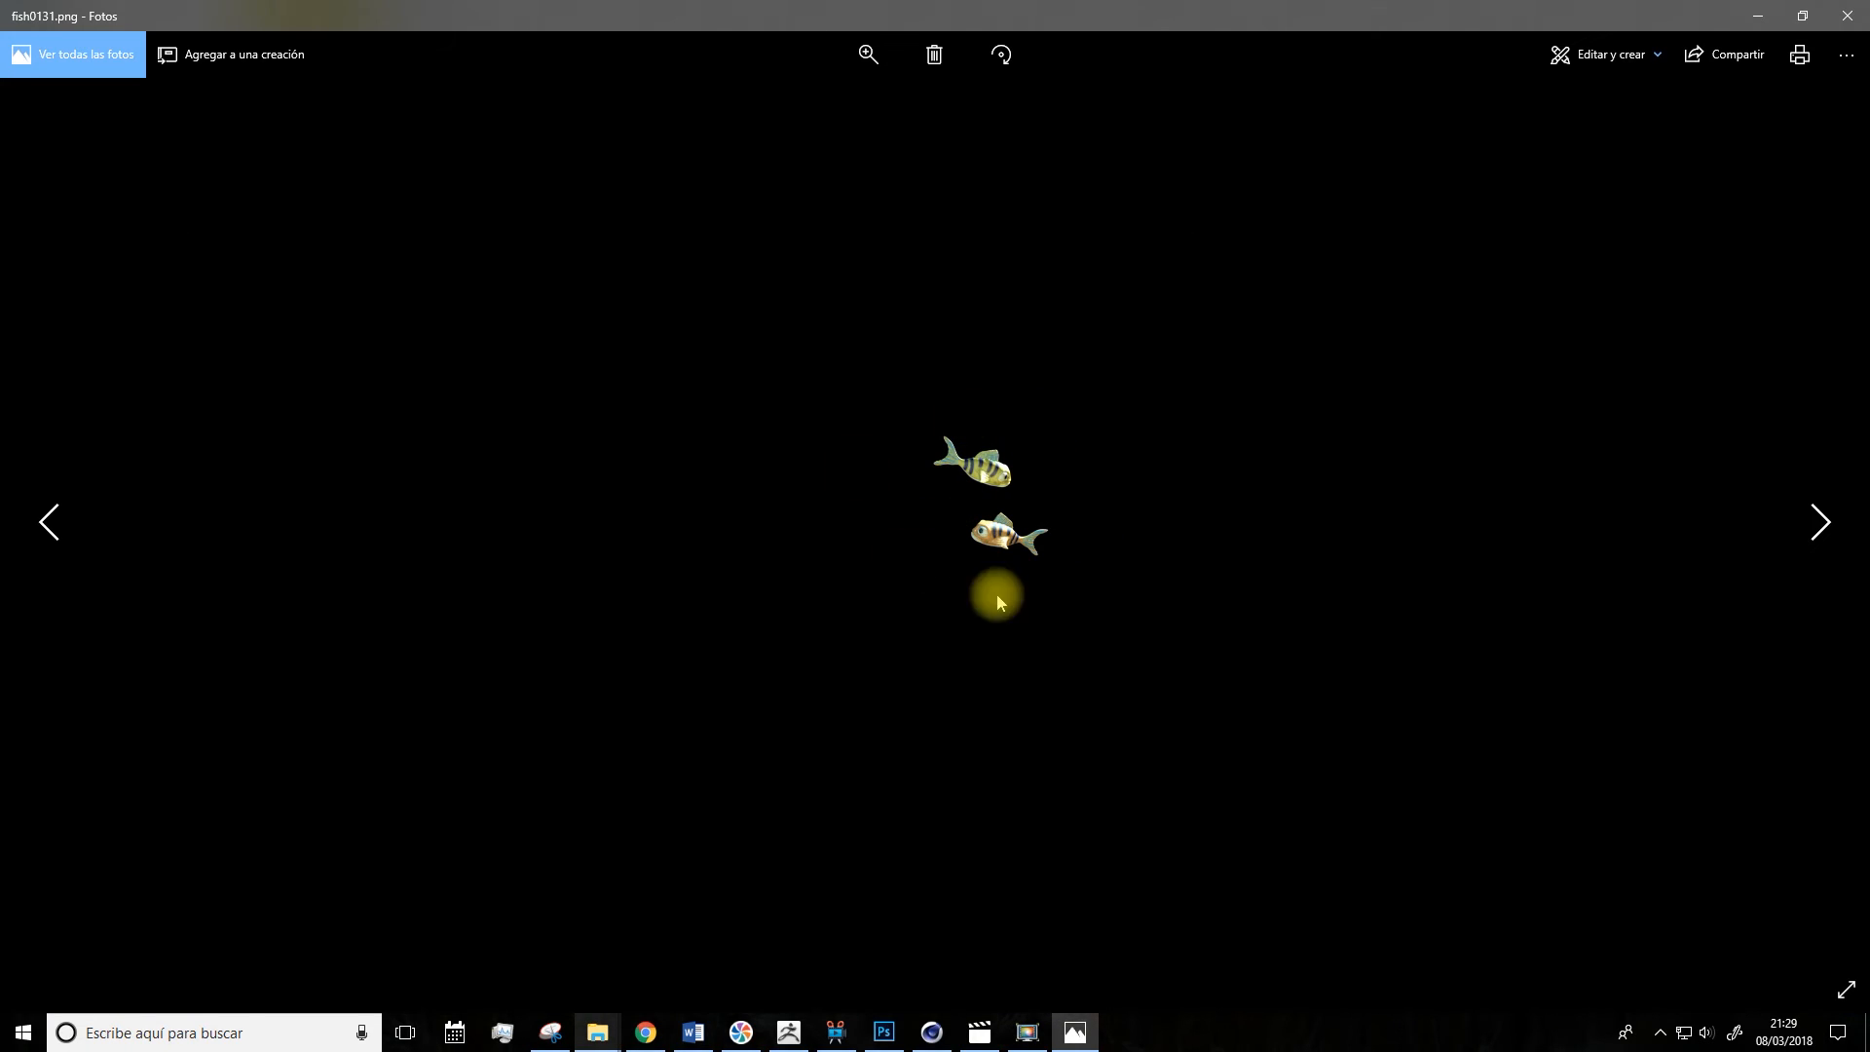
click(1846, 15)
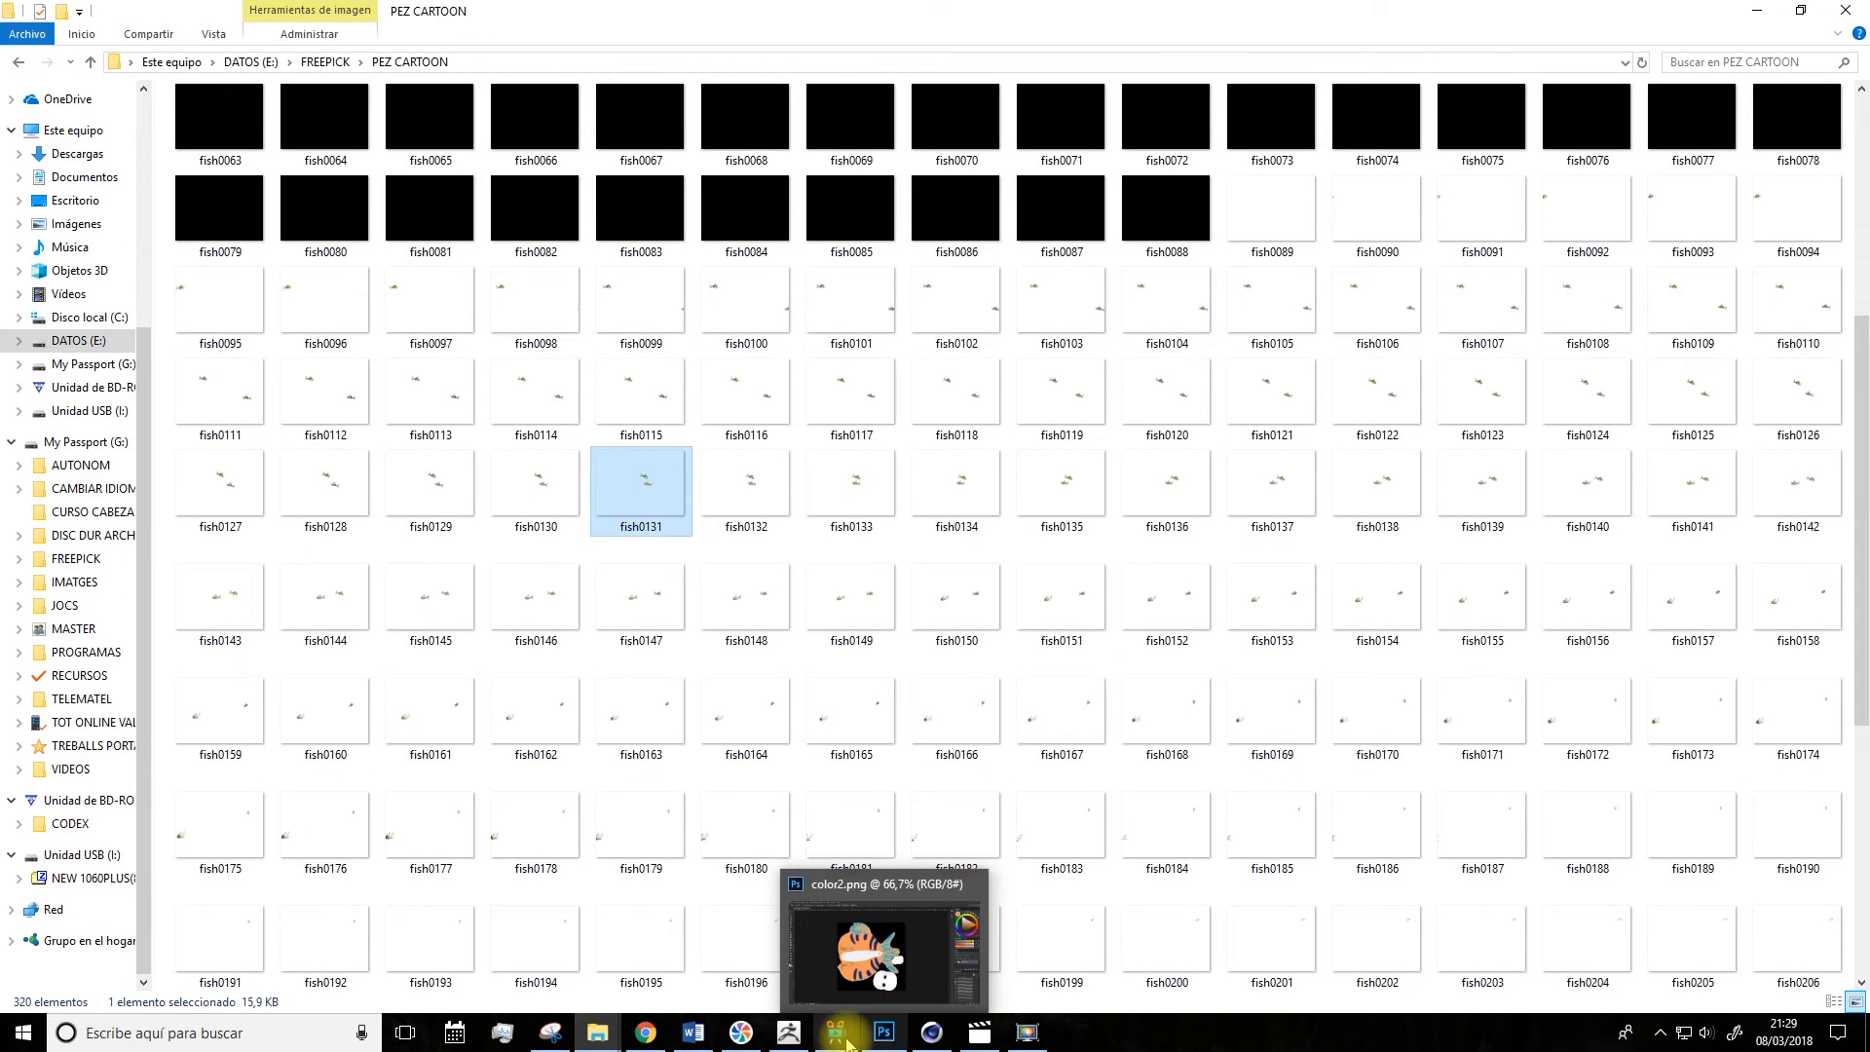
click(931, 1033)
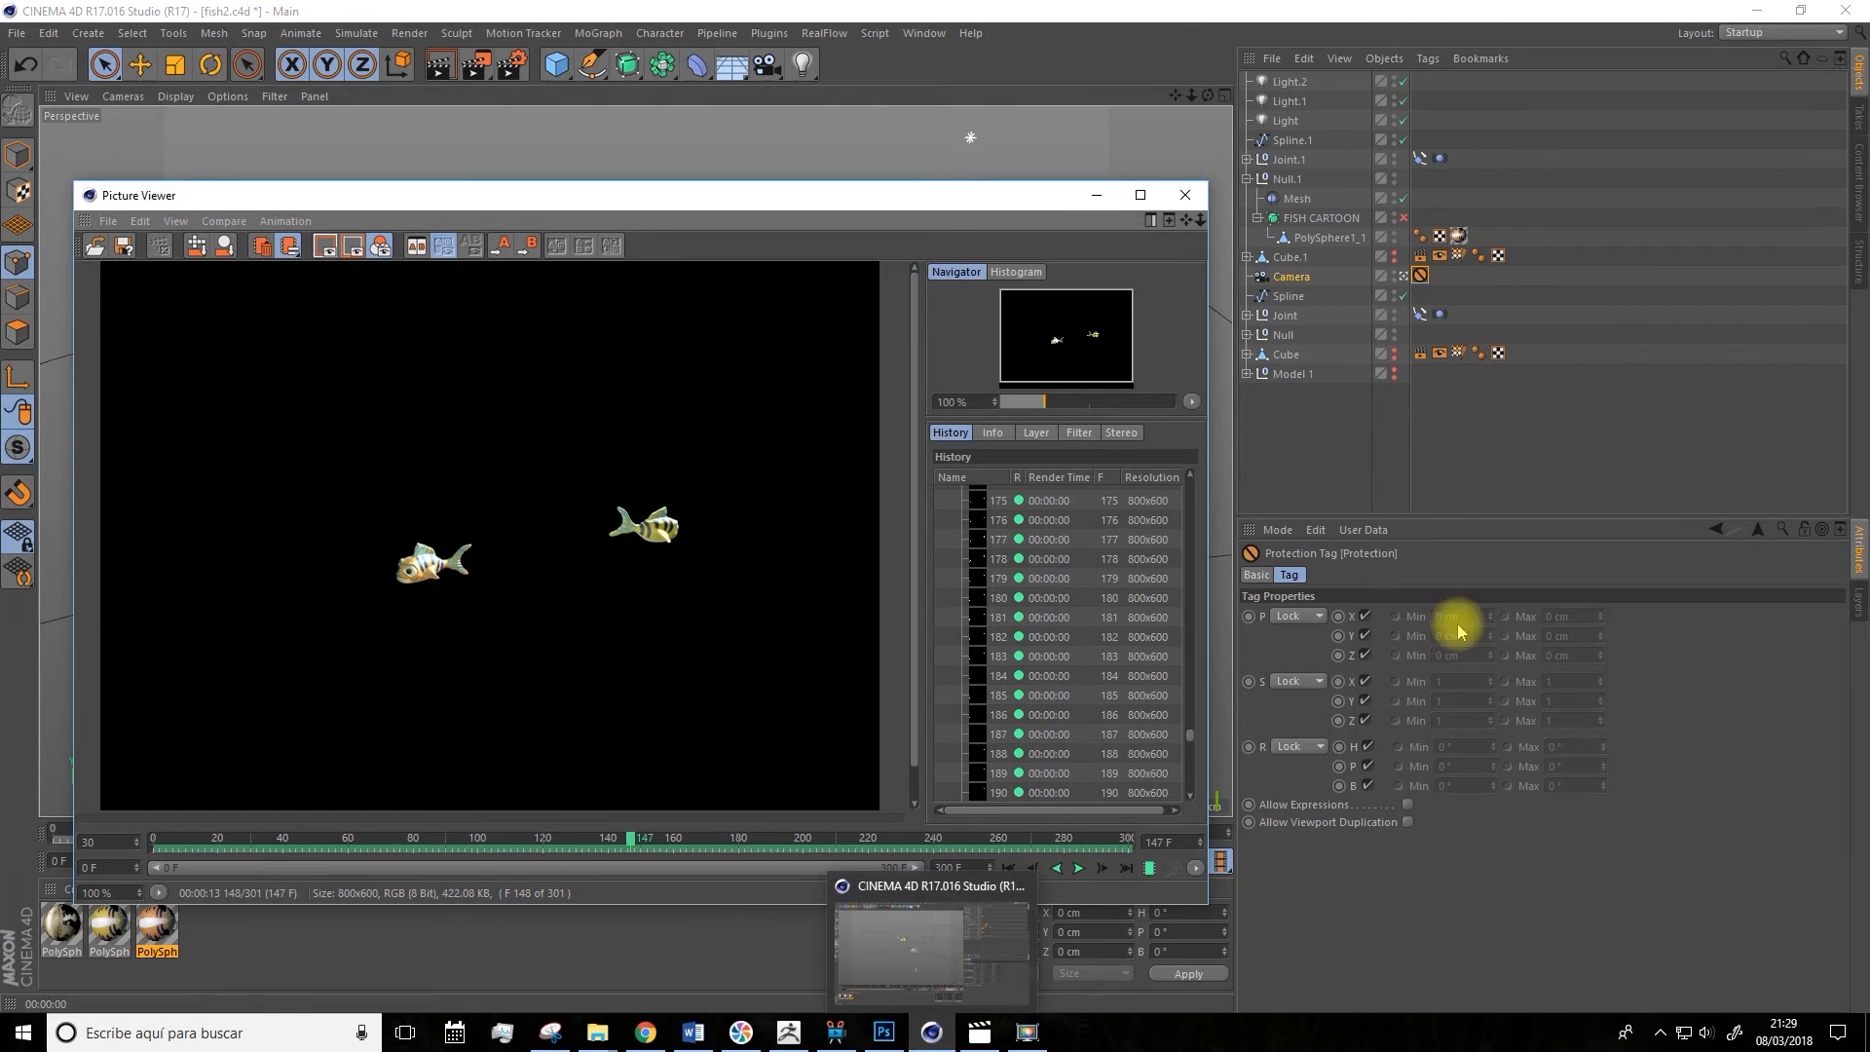
Minimize the Picture Viewer, delete the camera's Protection tag and leave the camera view to examine the scene freely.
click(1096, 194)
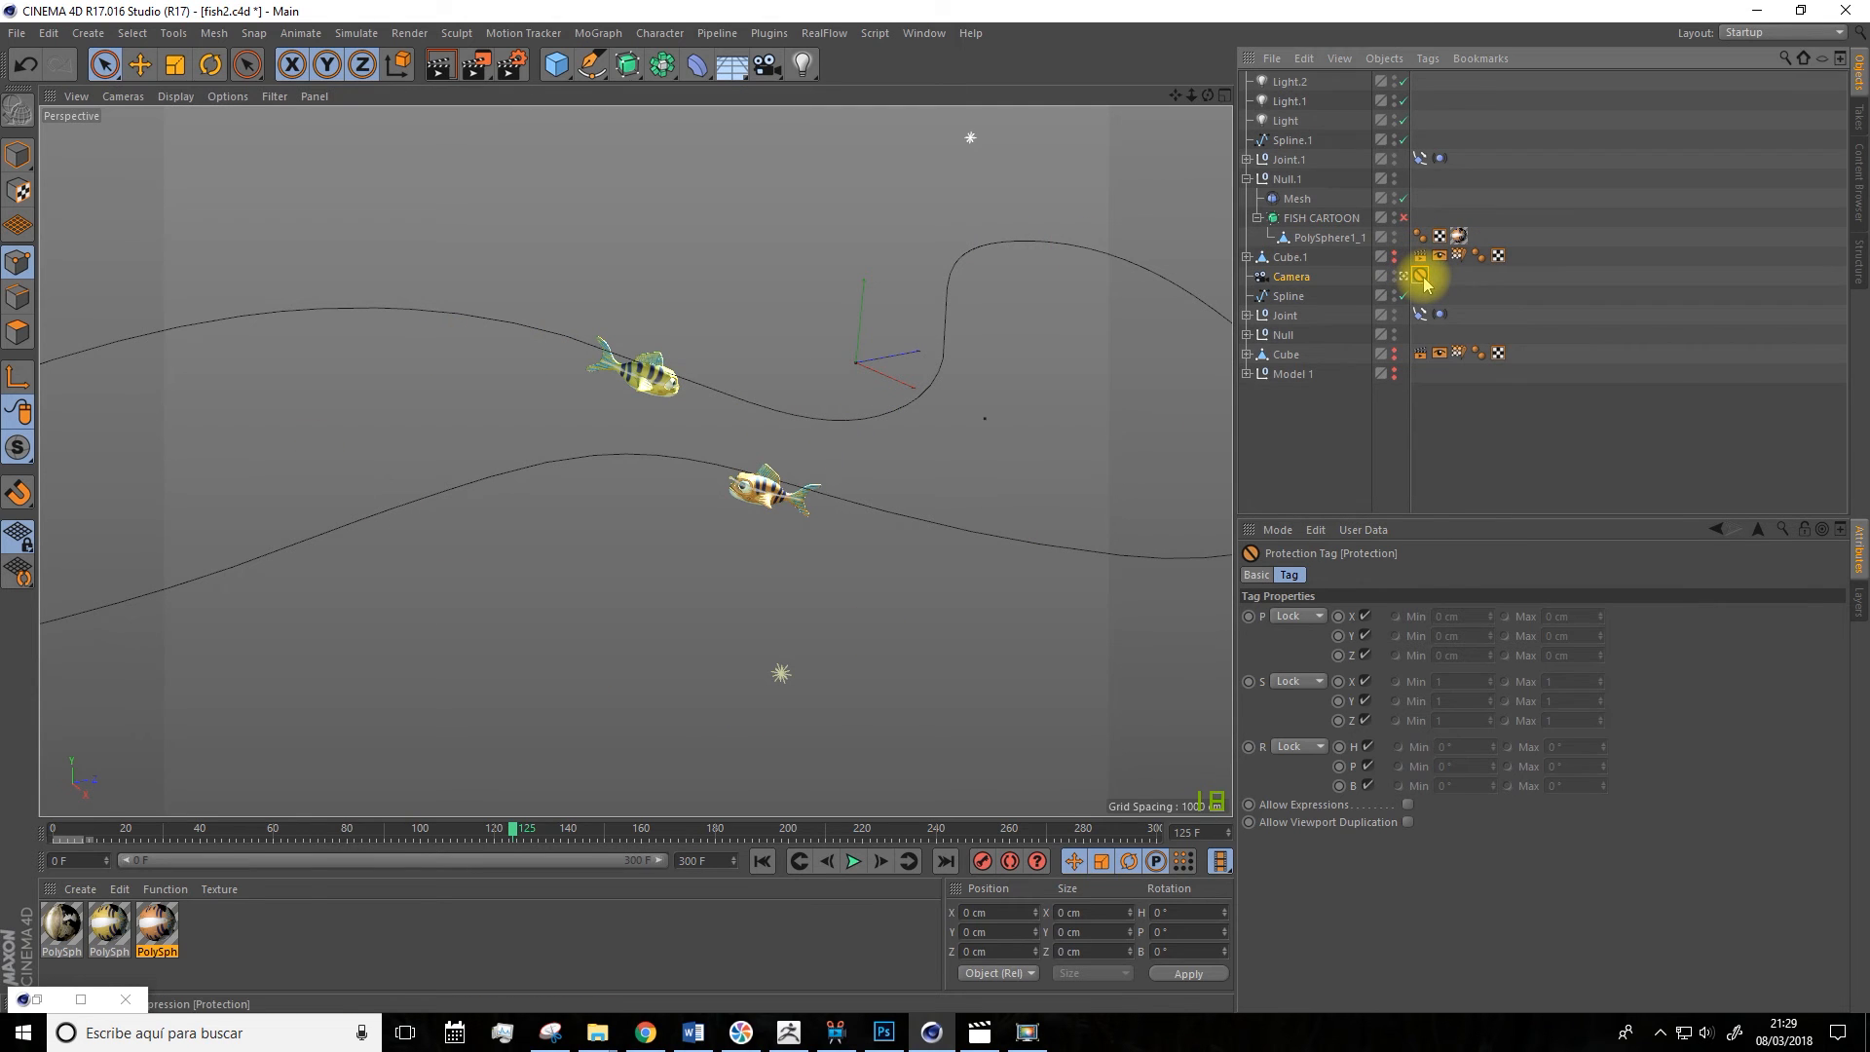
key(Delete)
alt+drag(974, 419, 793, 534)
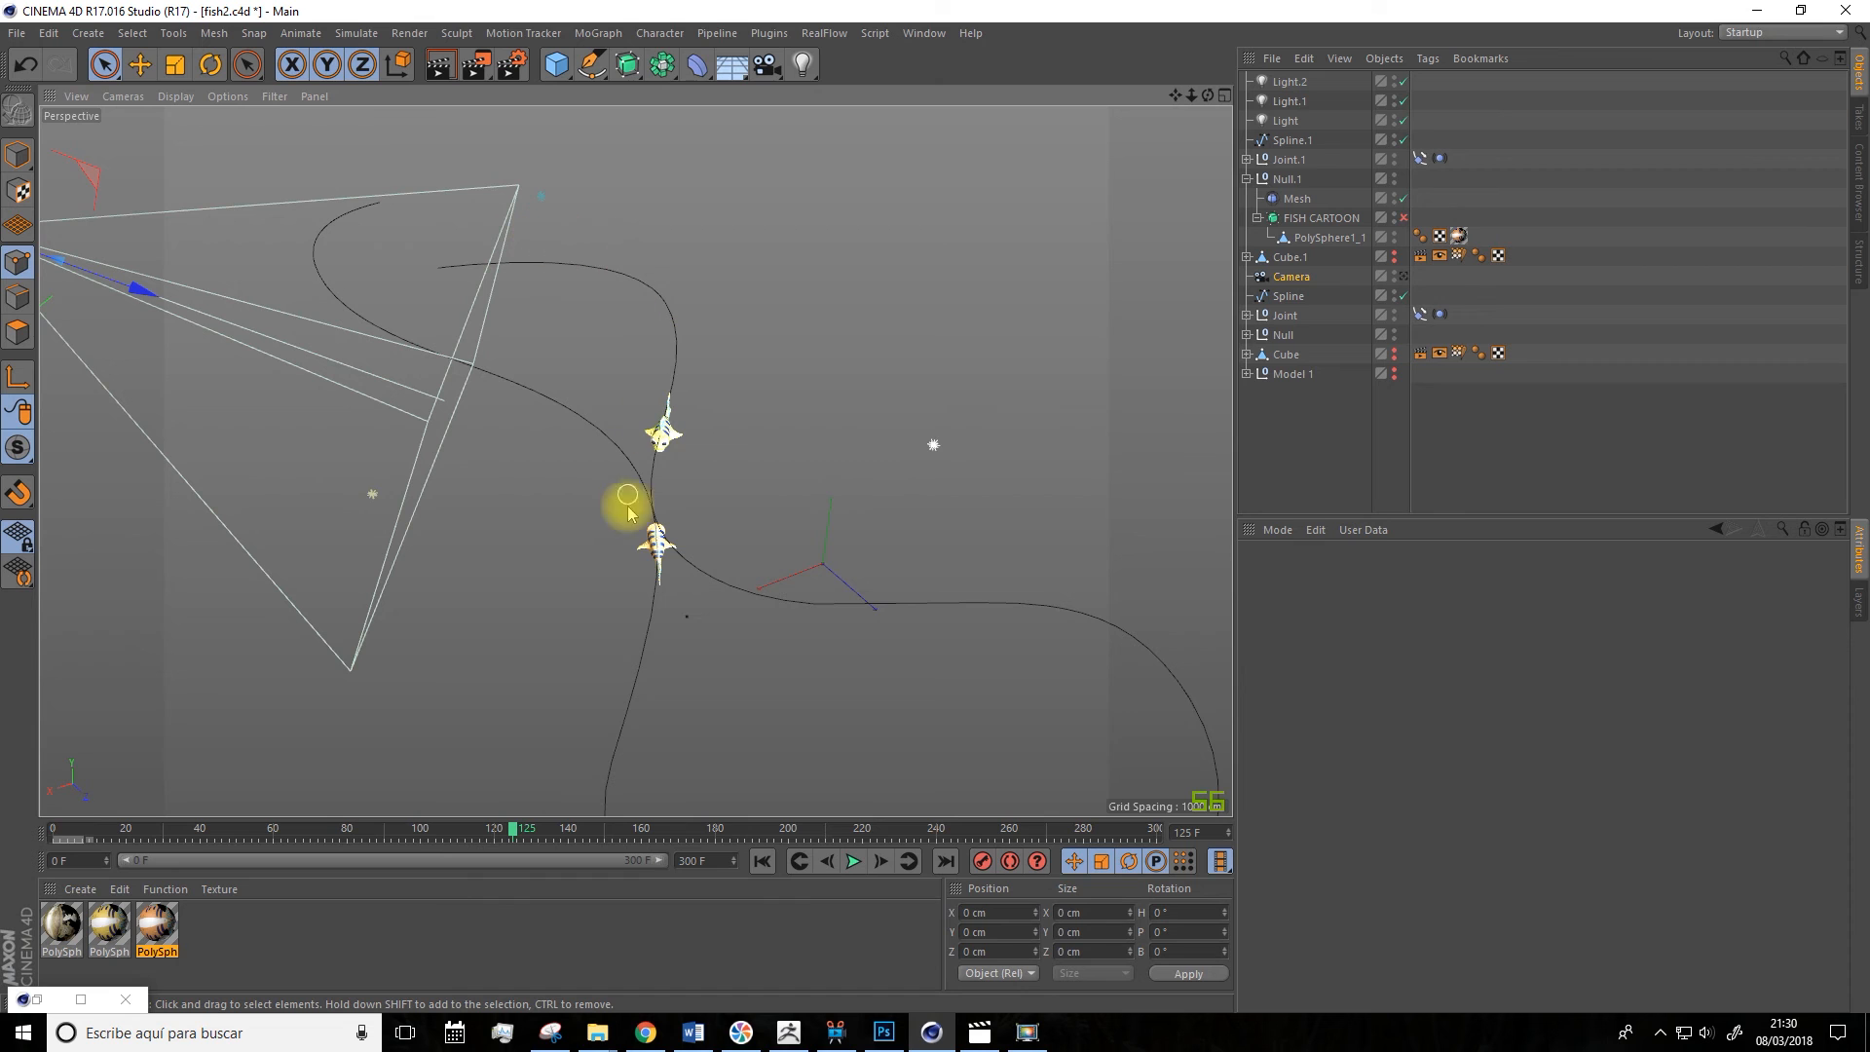
alt+drag(1018, 627, 1231, 576)
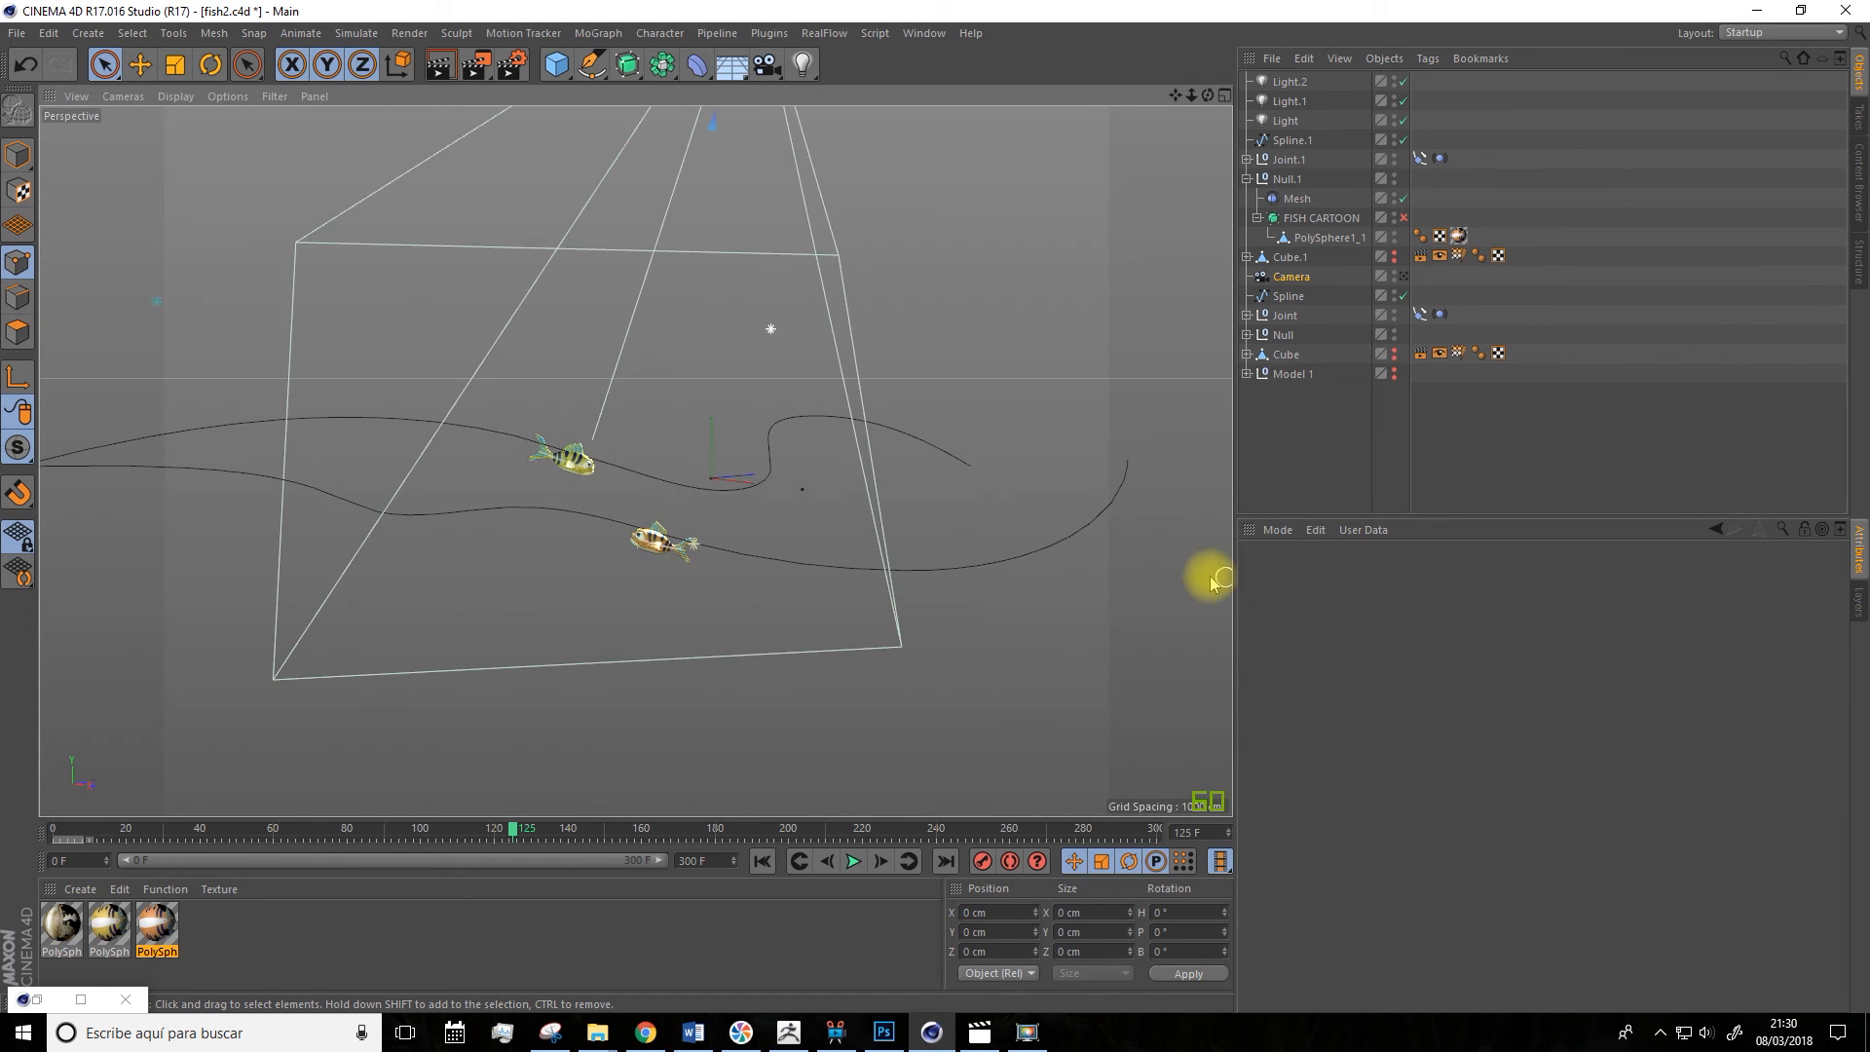
alt+drag(893, 507, 847, 393)
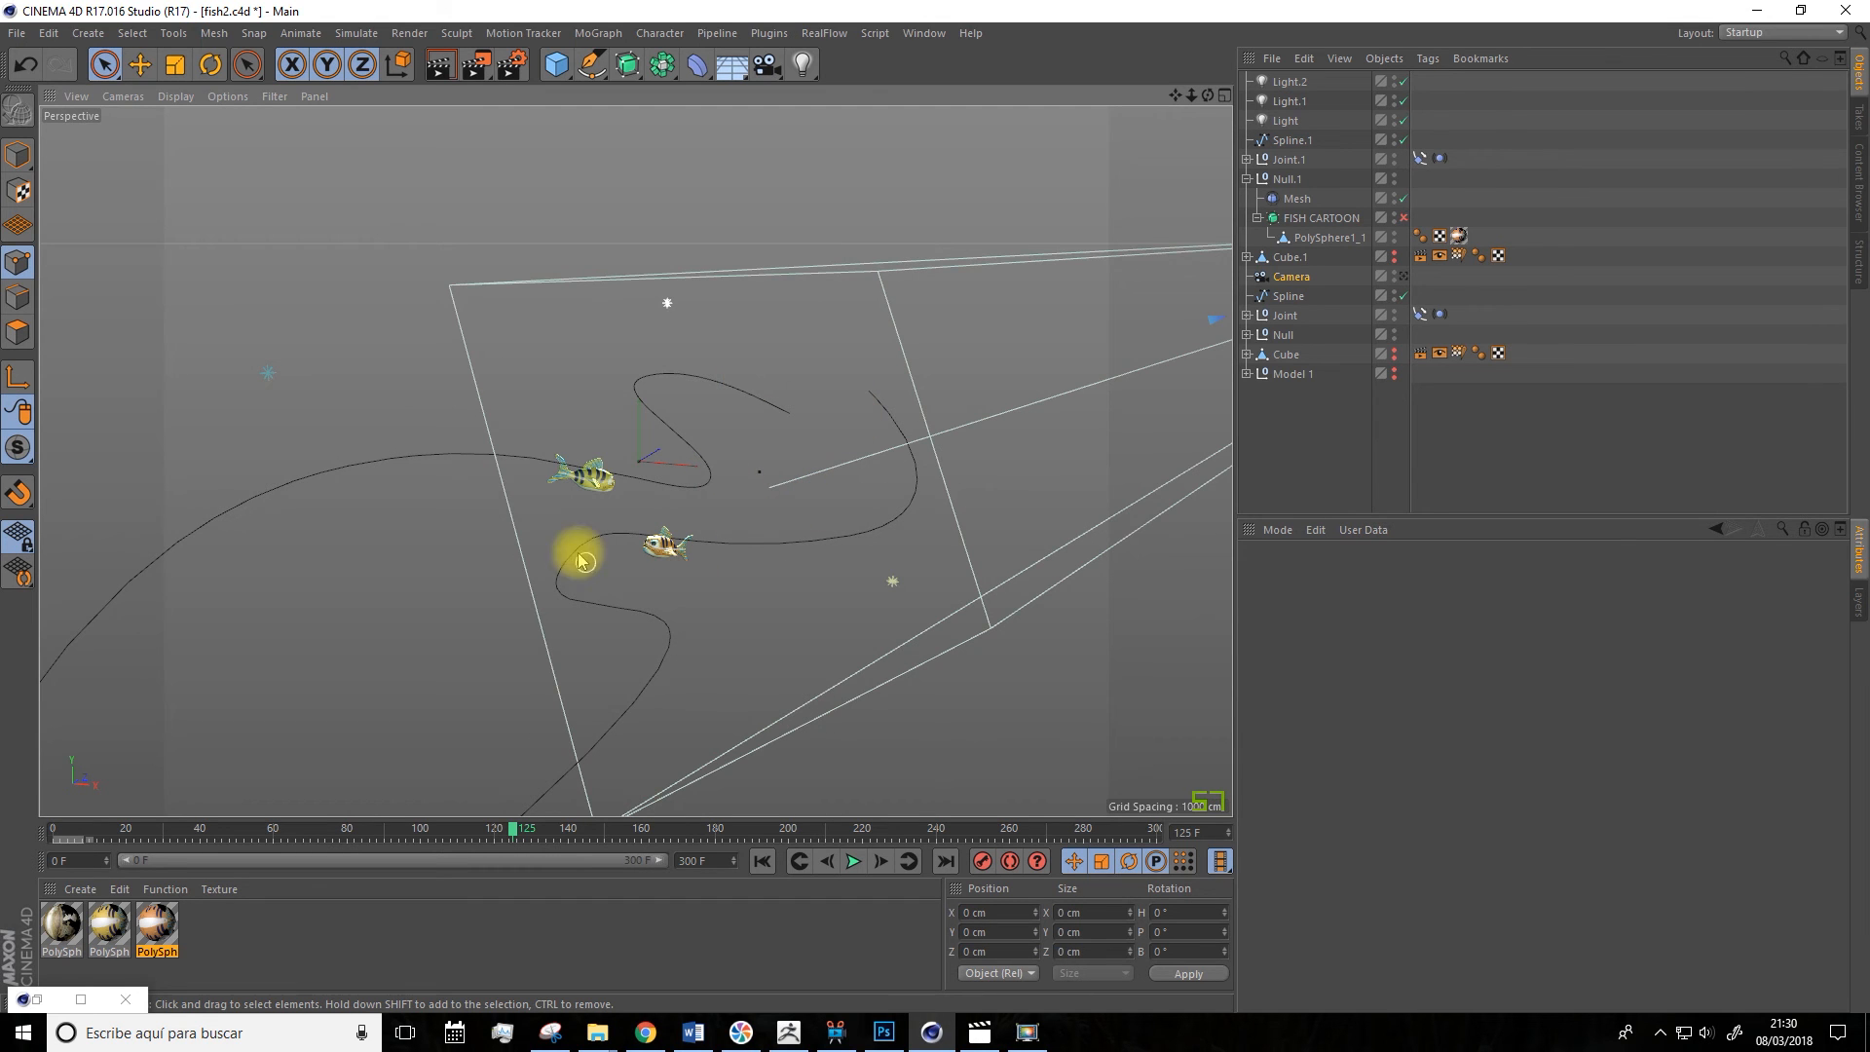
alt+drag(572, 630, 641, 529)
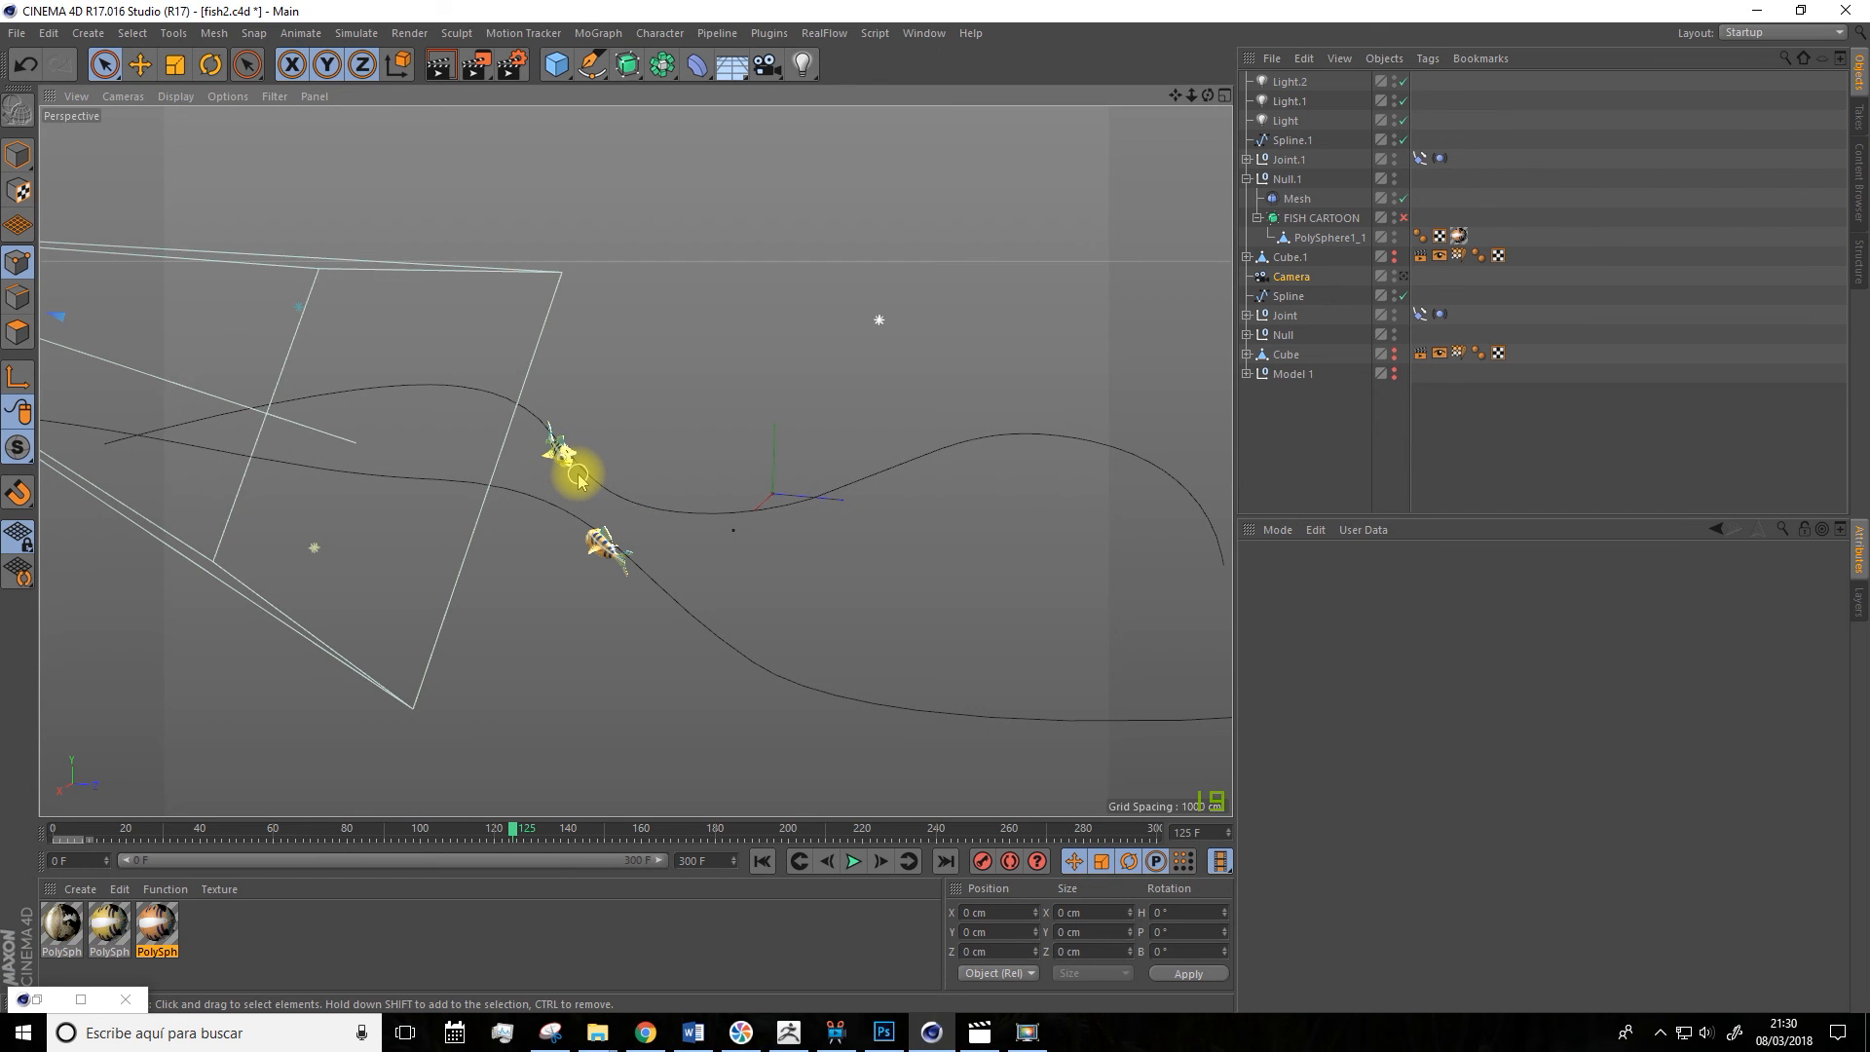
alt+drag(578, 479, 951, 451)
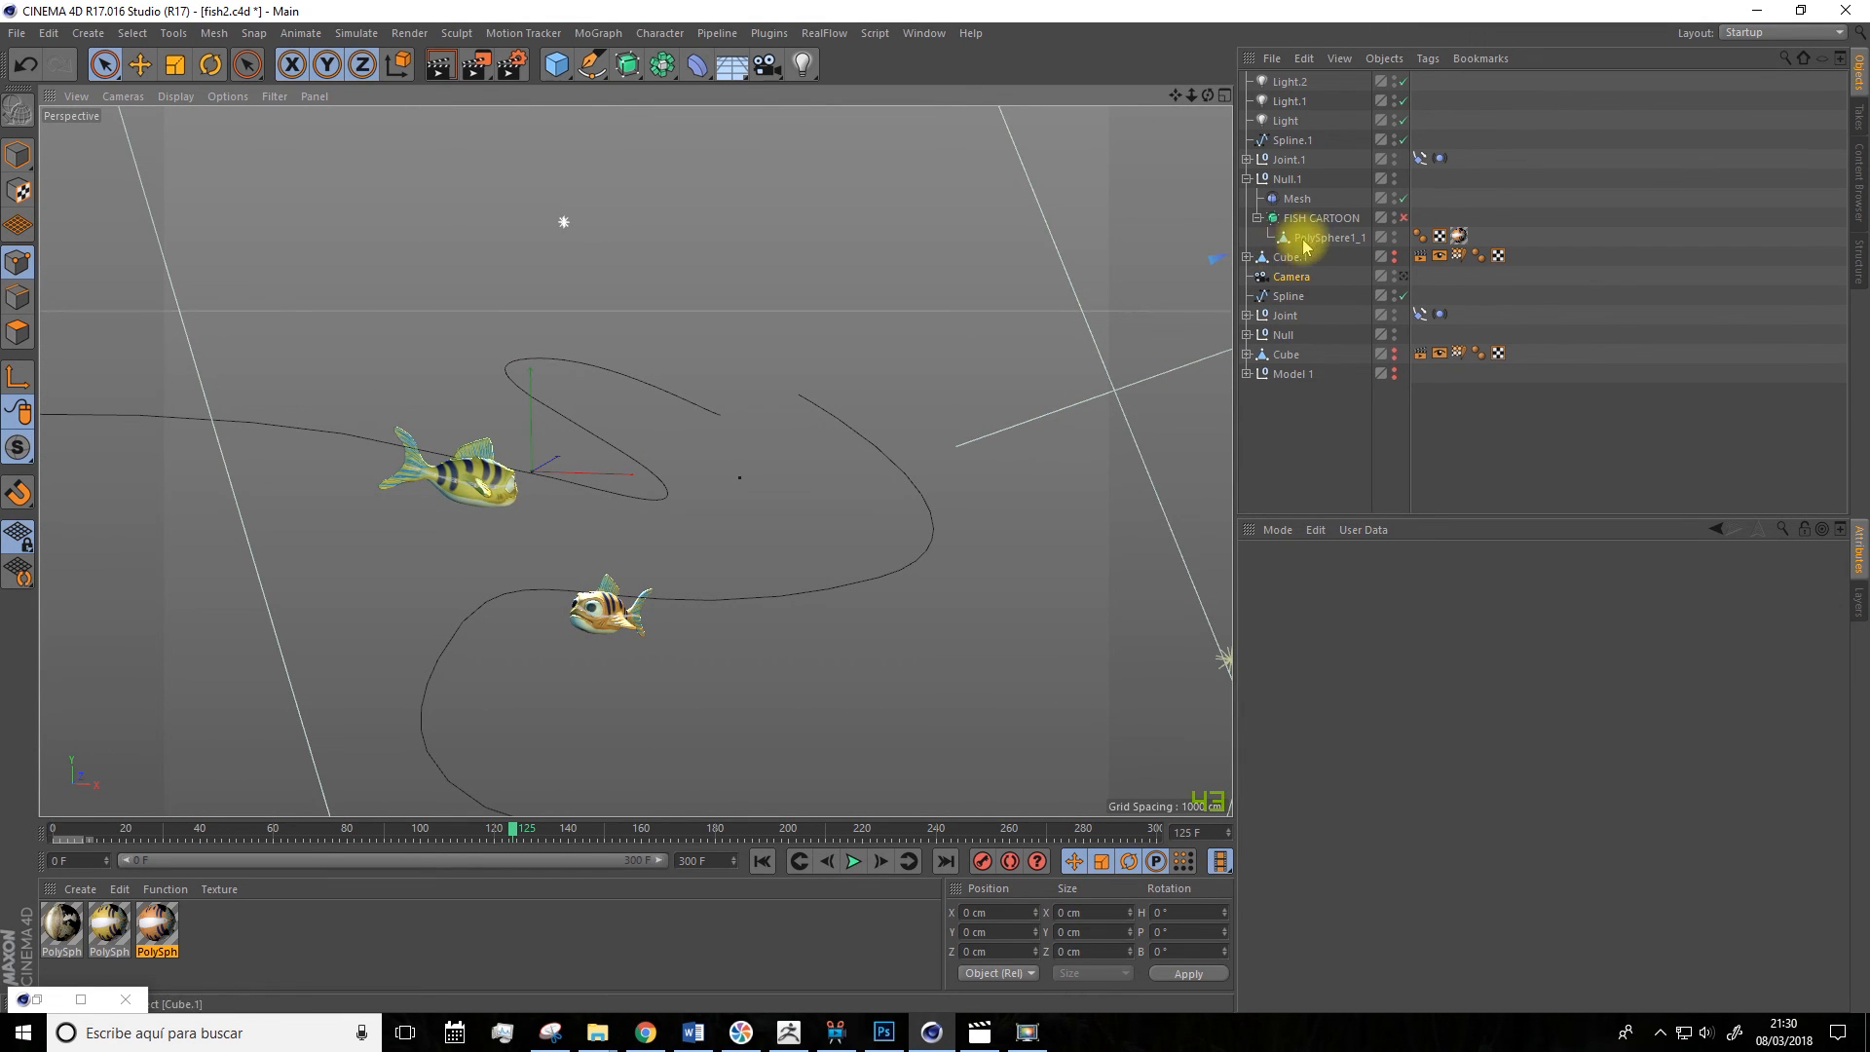
Examine the light types offered for the cyan side light and its placement around the two fish.
click(1288, 101)
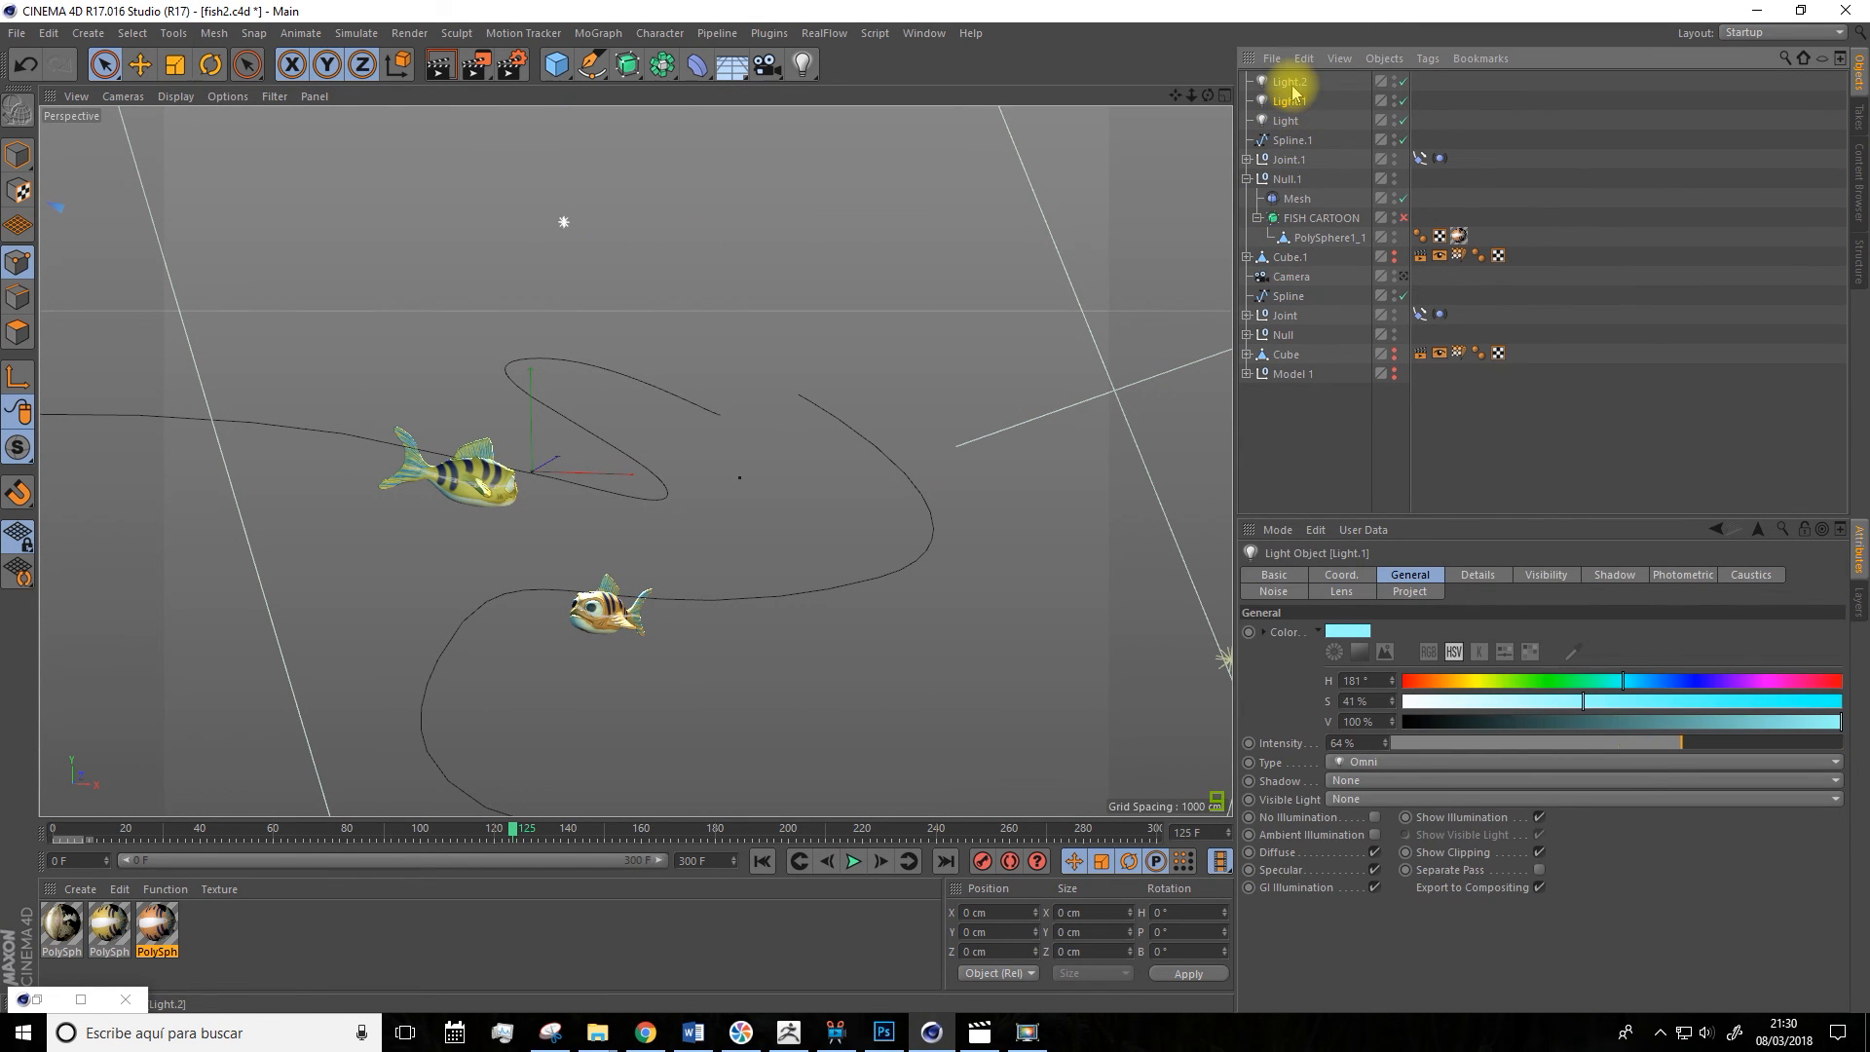
click(1363, 761)
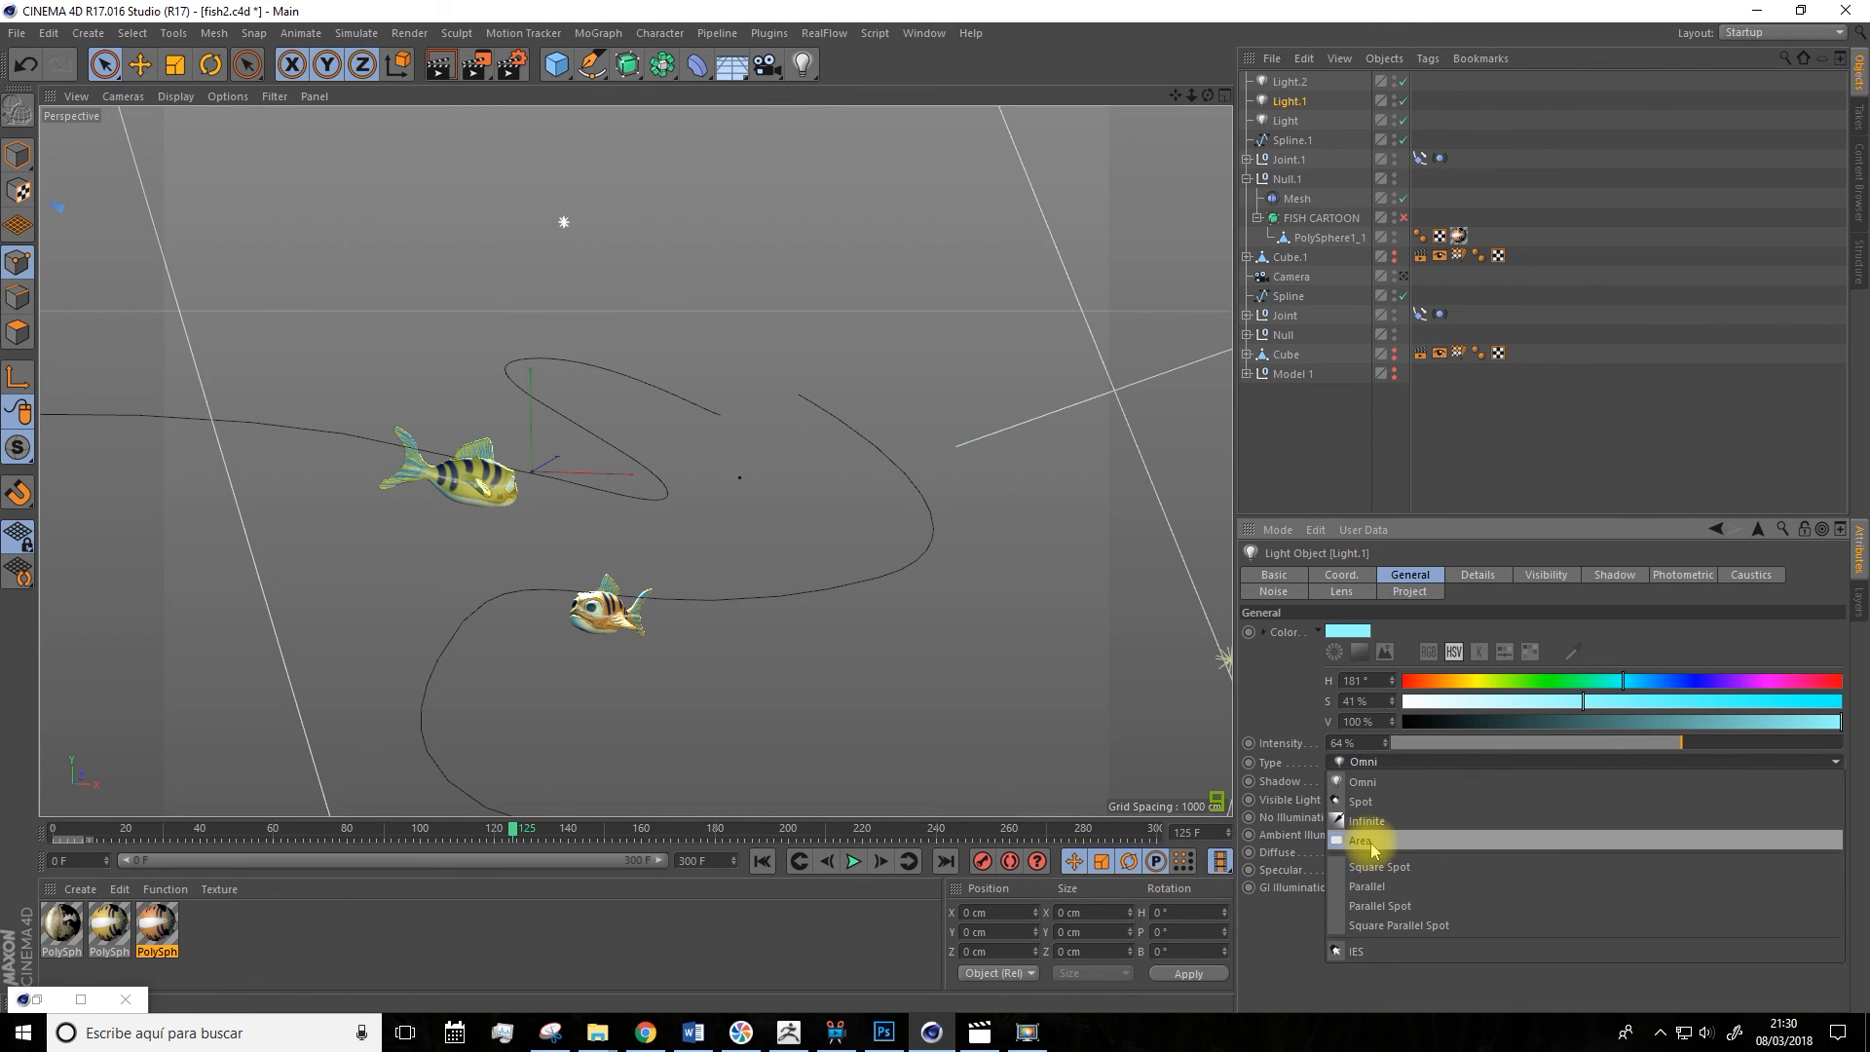
click(1302, 915)
scroll(709, 467, down, 3)
alt+drag(709, 467, 680, 500)
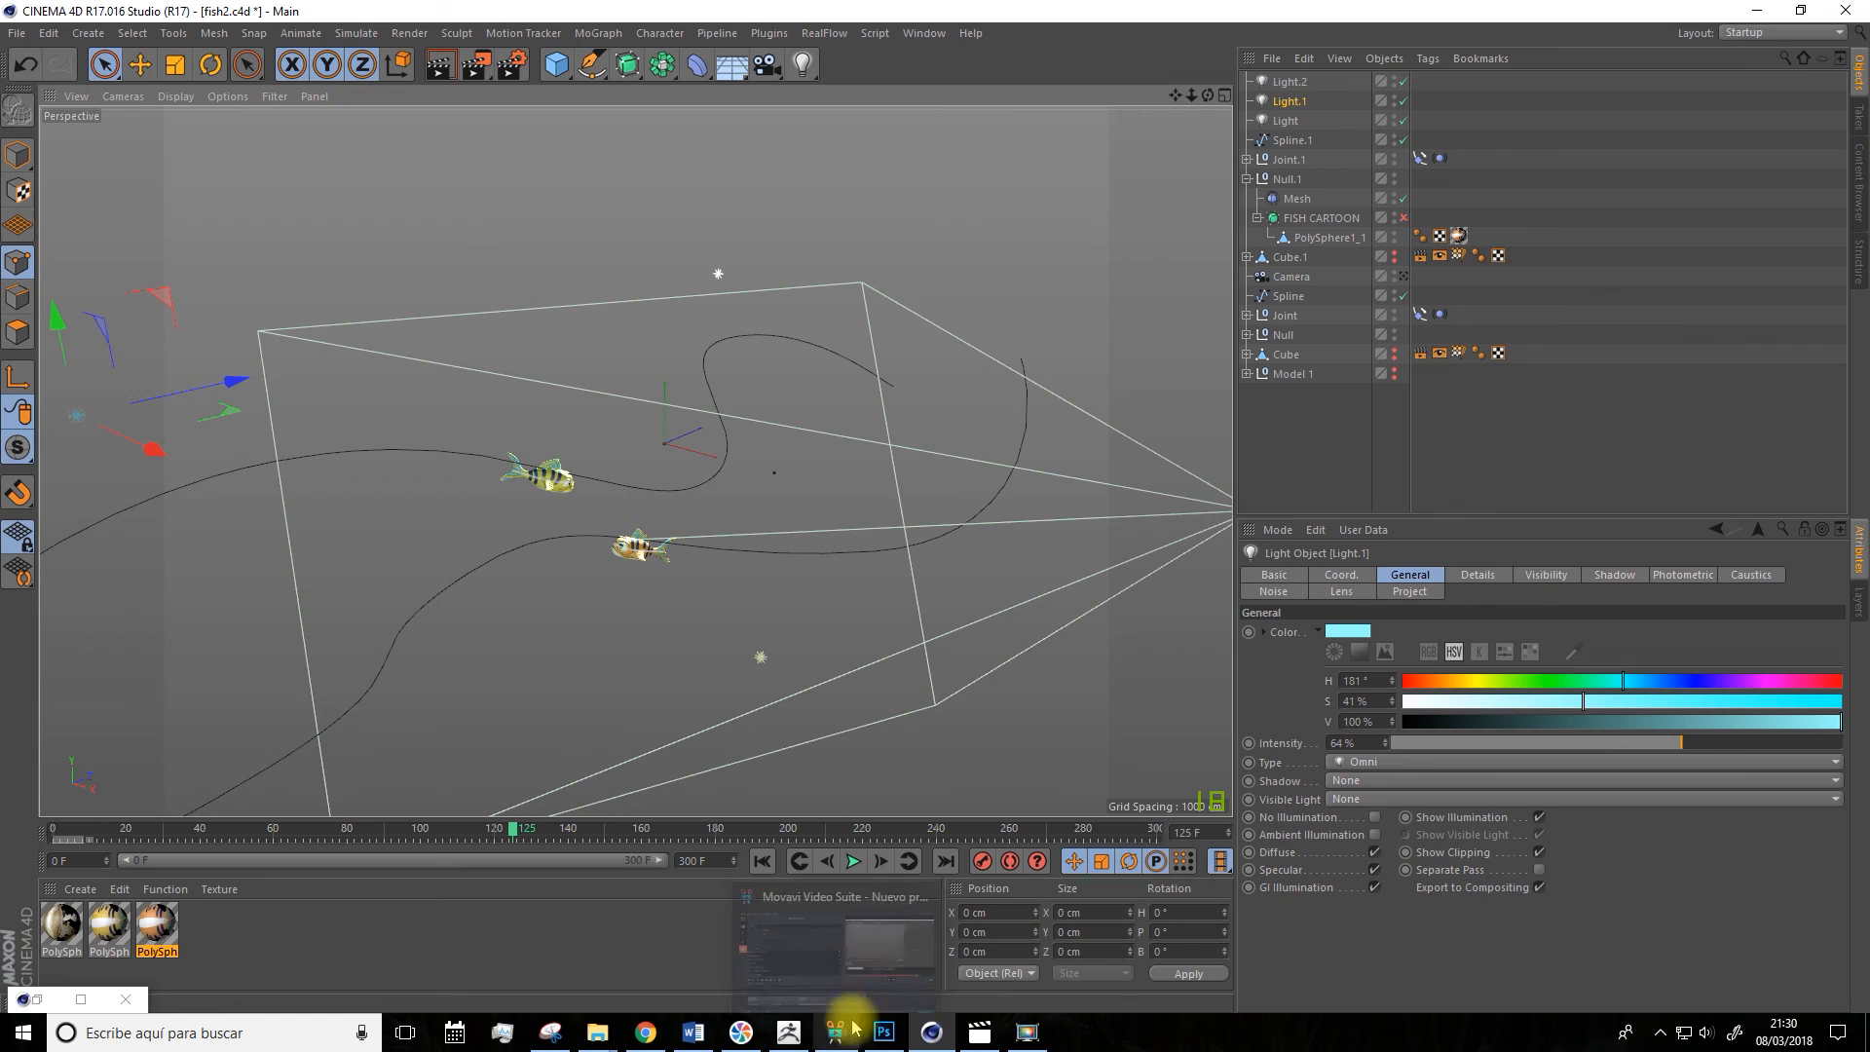
mouse_move(788, 1032)
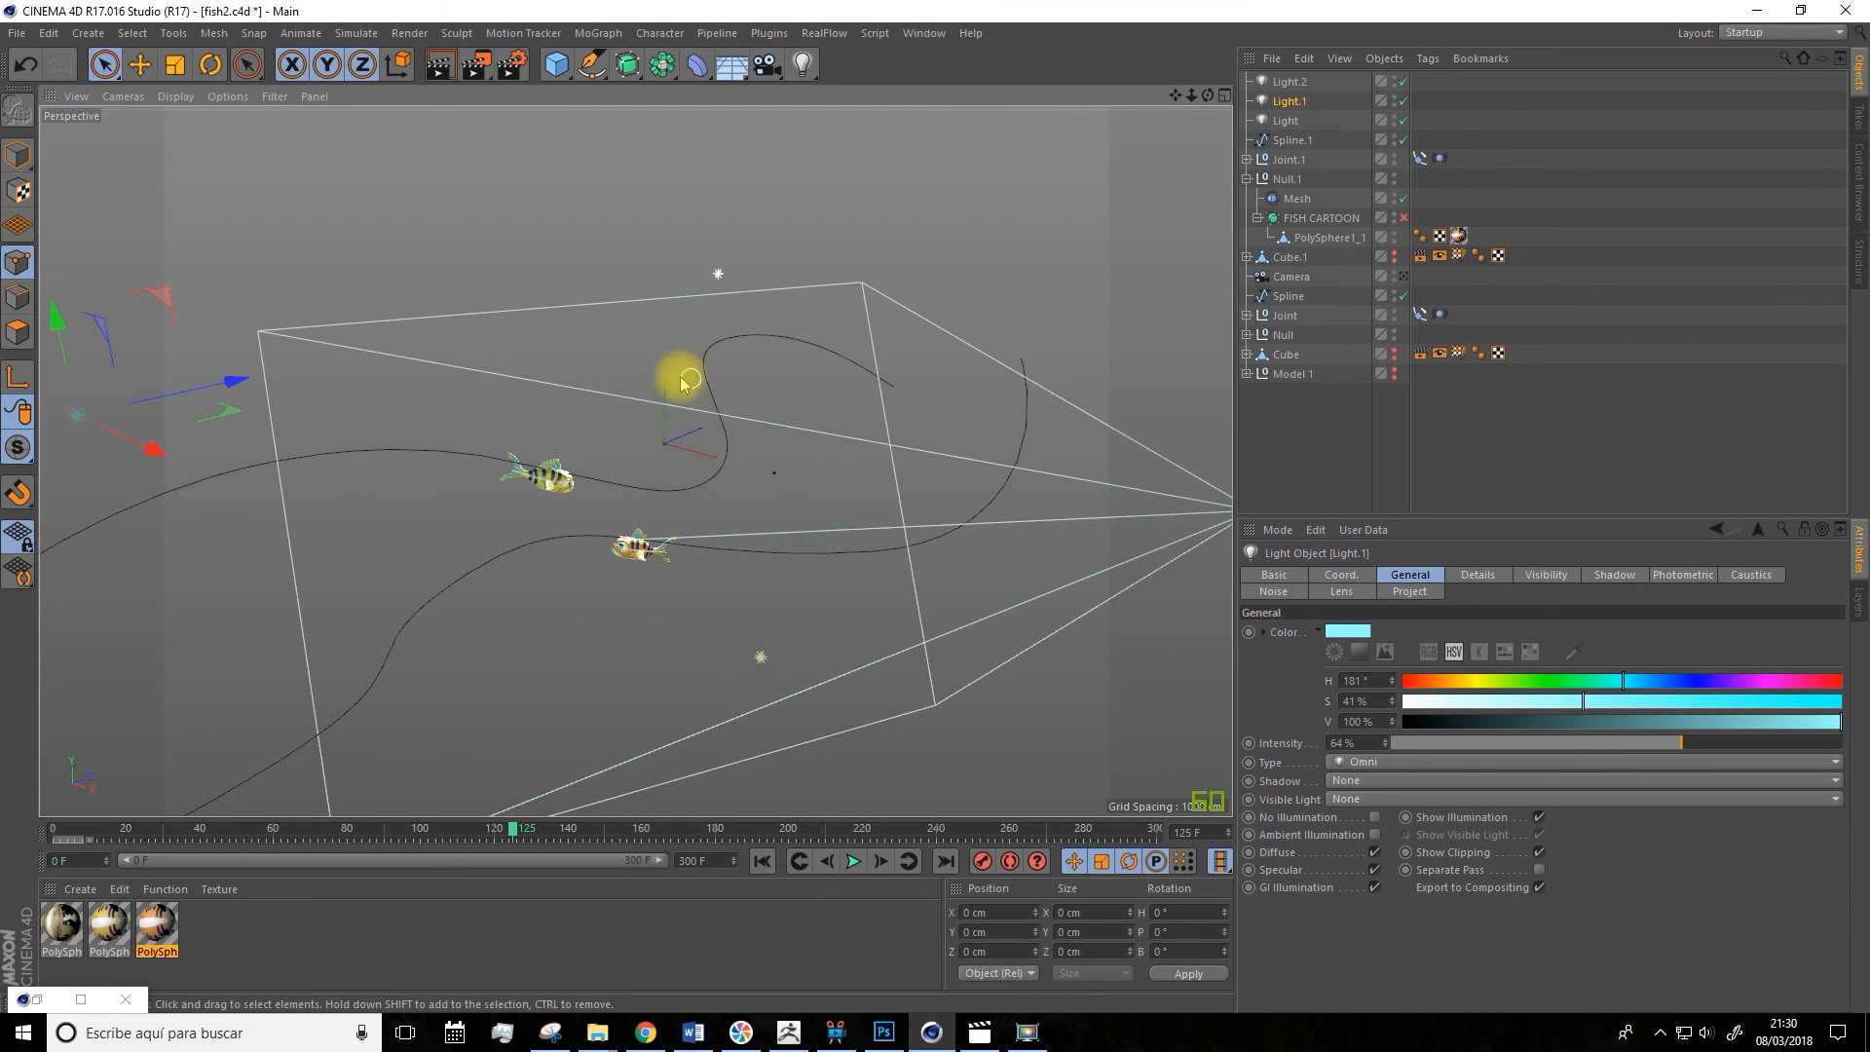